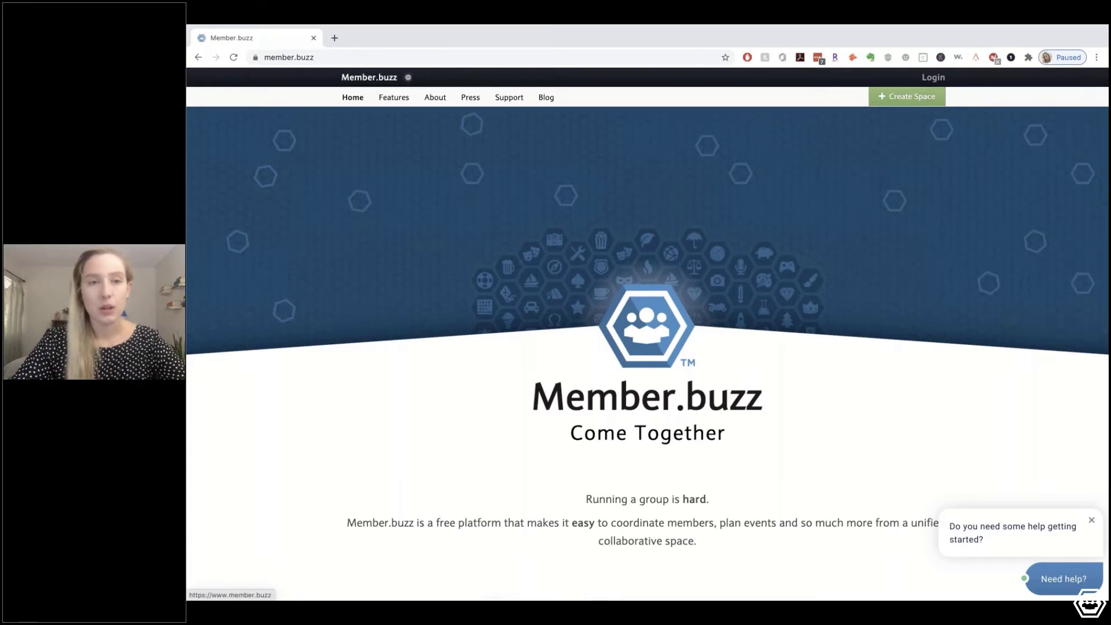
Start a new space and sign in to the existing Member.buzz account using the saved credentials
left_click(894, 98)
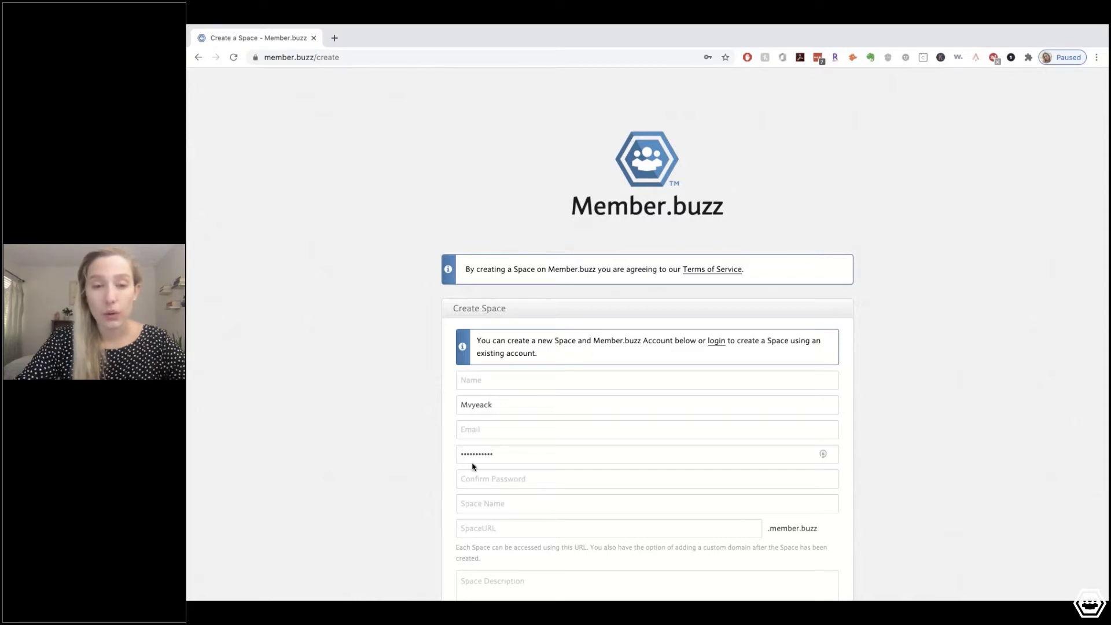
scroll(473, 466, "down", 1)
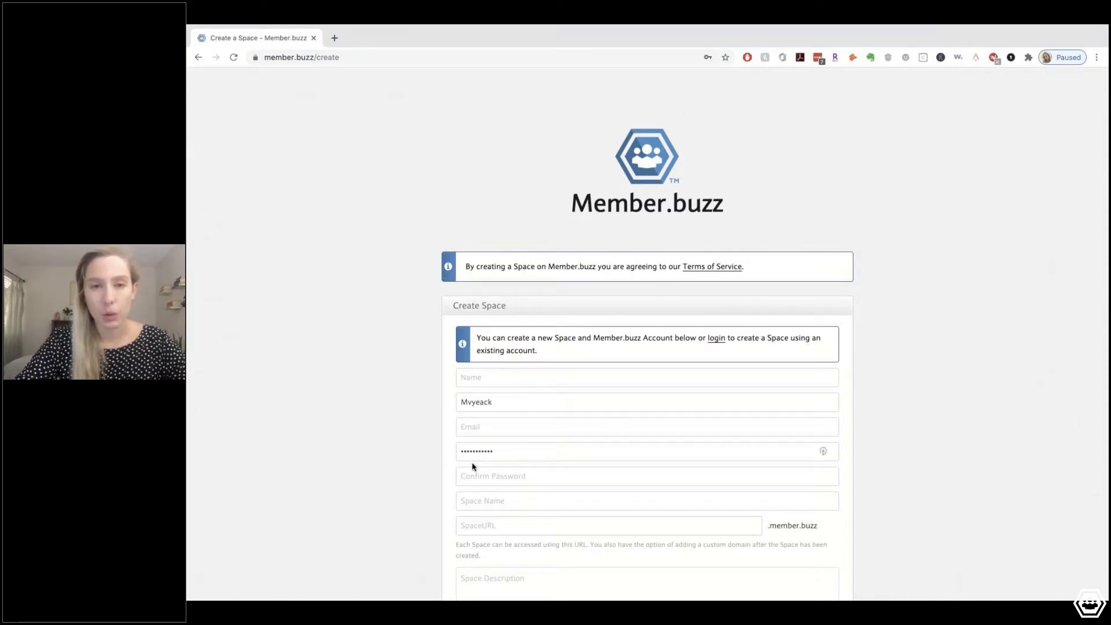
scroll(473, 466, "down", 3)
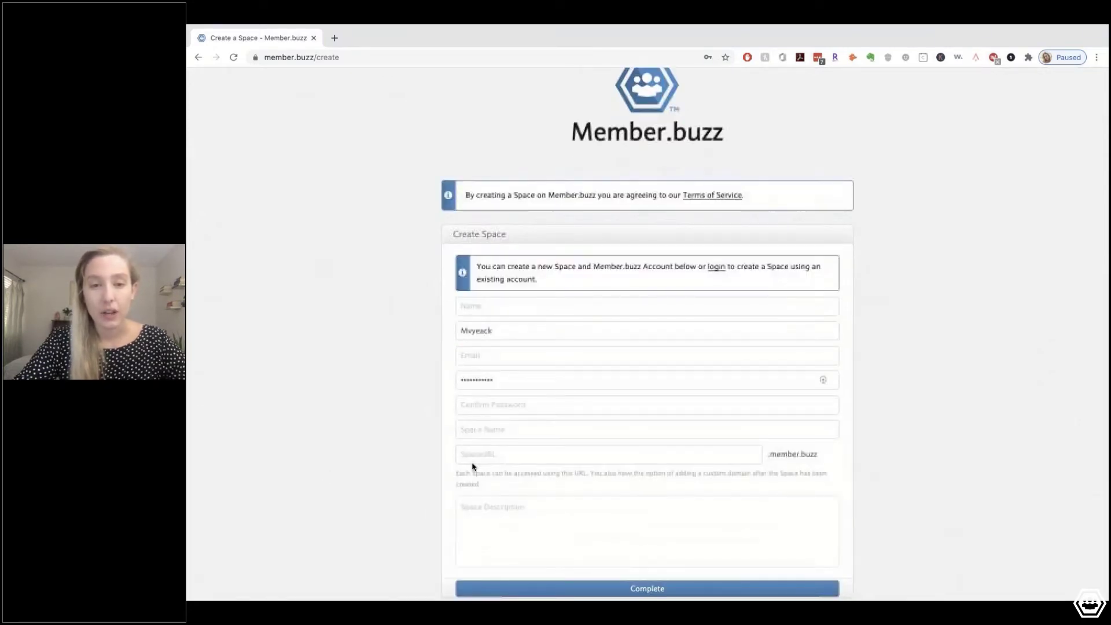
left_click_drag(546, 265, 629, 273)
left_click(673, 269)
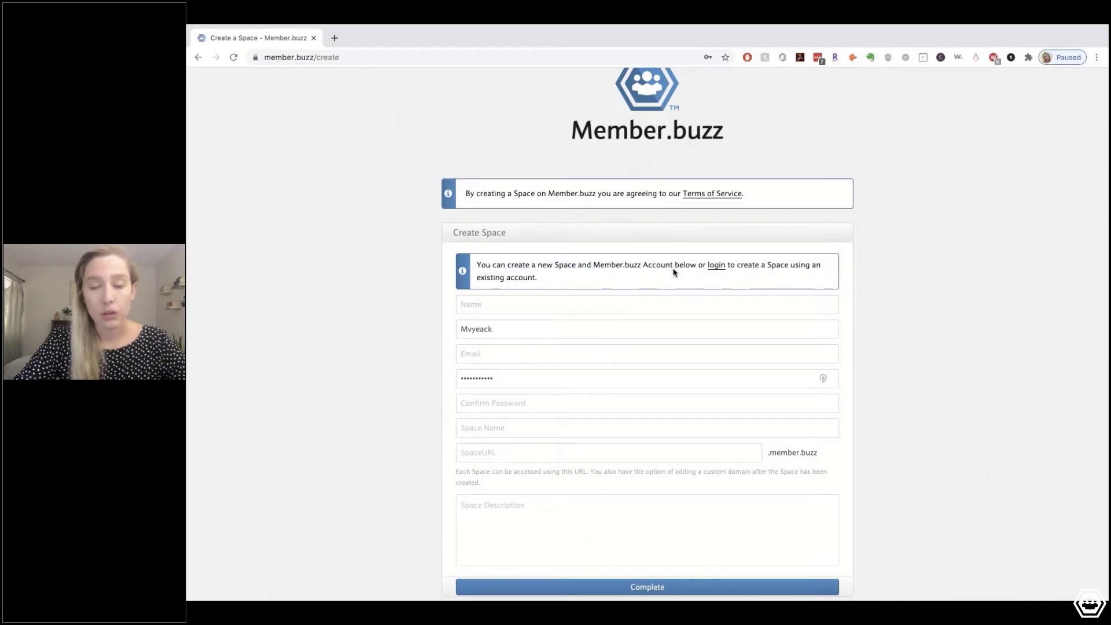
left_click(717, 268)
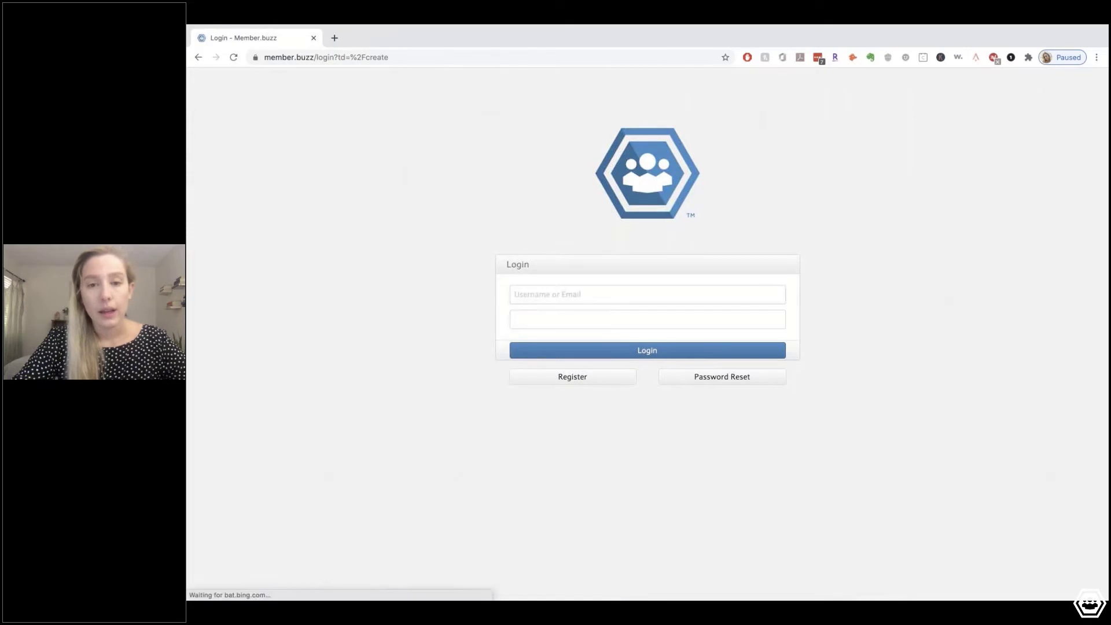
left_click(605, 352)
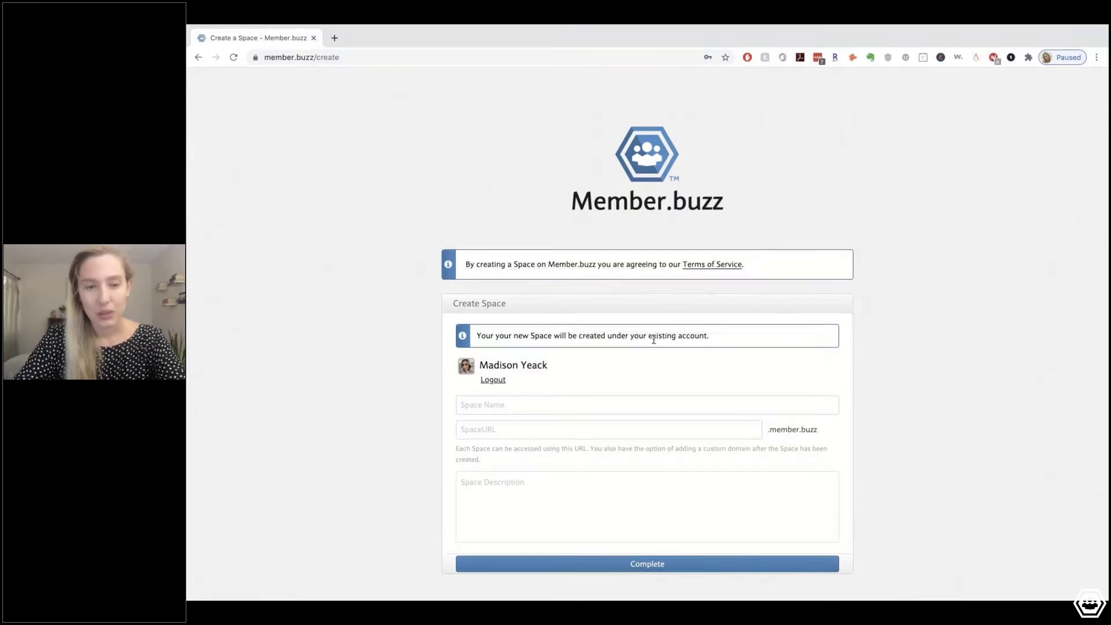
Enter 'Penguin Design' as the space name and 'thepenguindesigns' as its URL
scroll(651, 340, "down", 2)
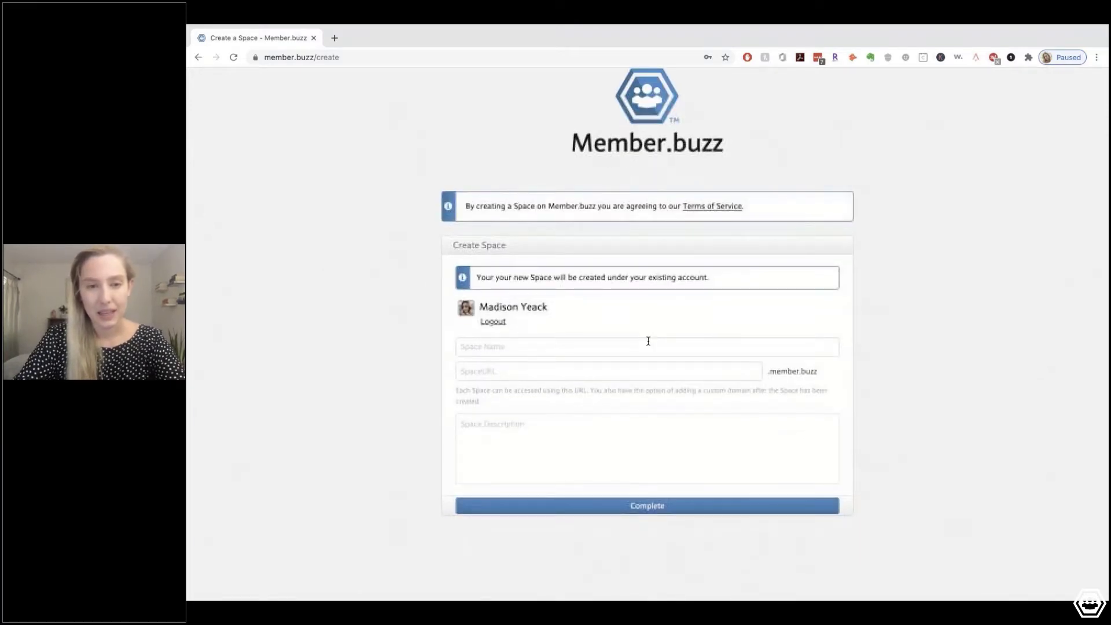
left_click(513, 347)
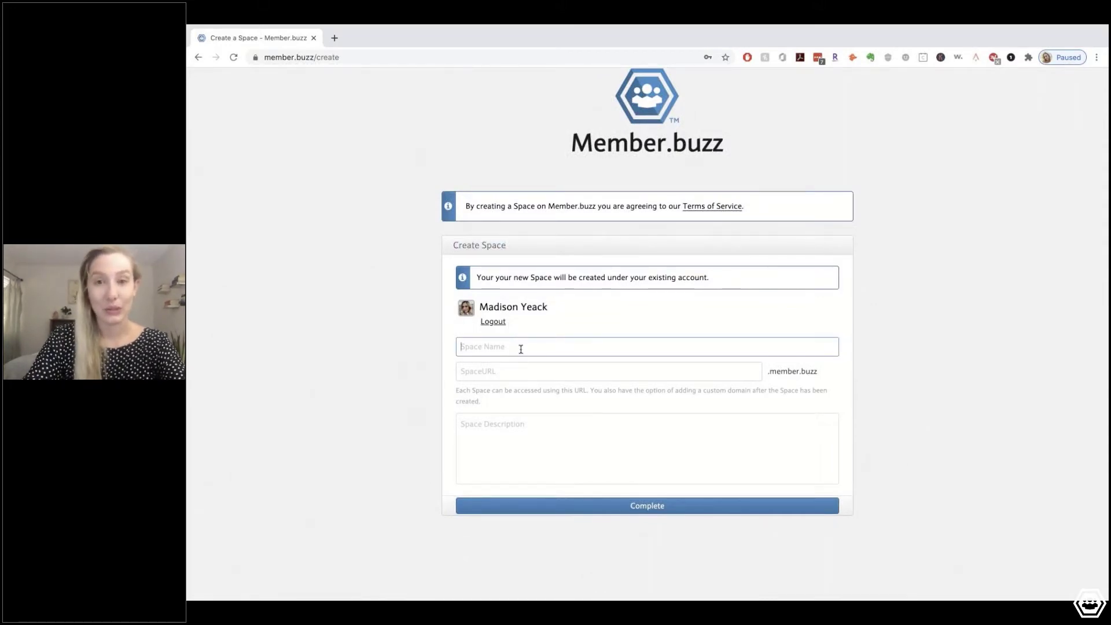
type("Peng")
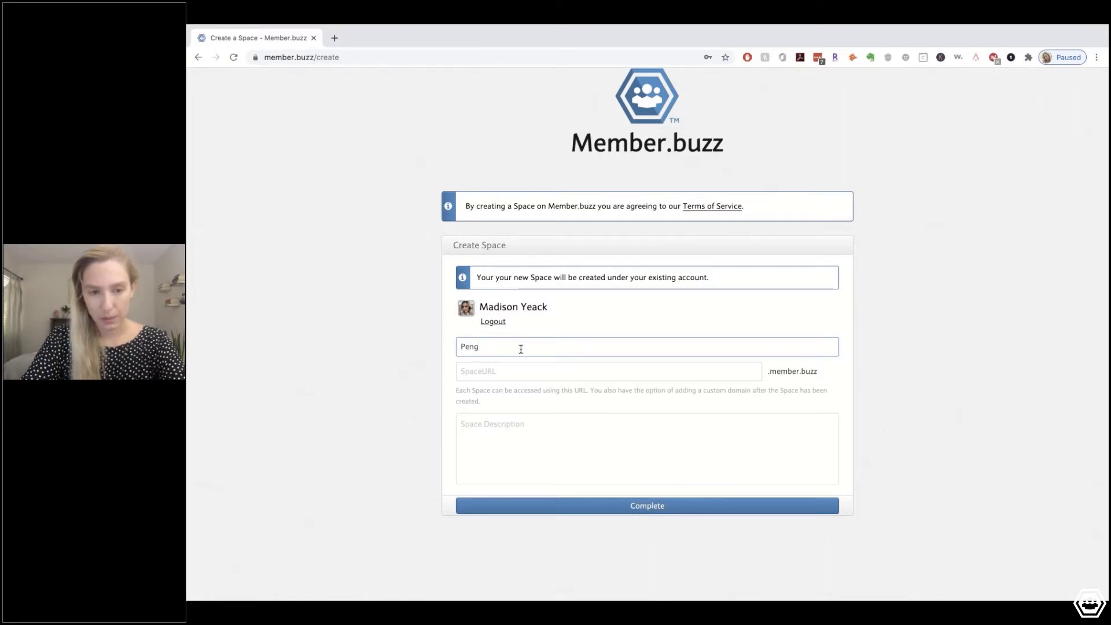
type("uin ")
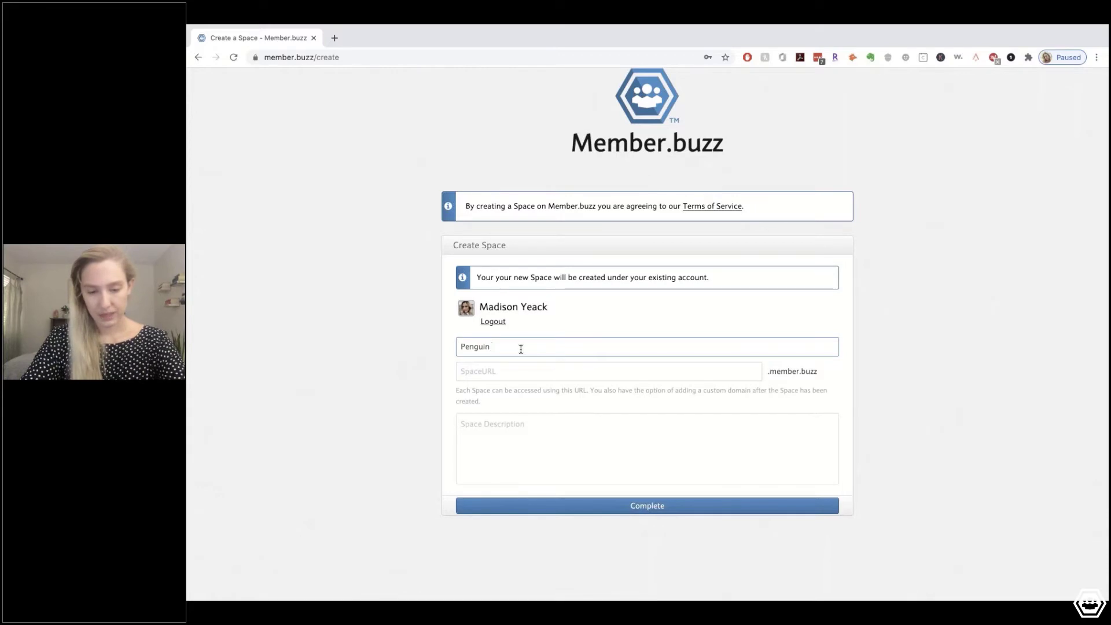
type("Design")
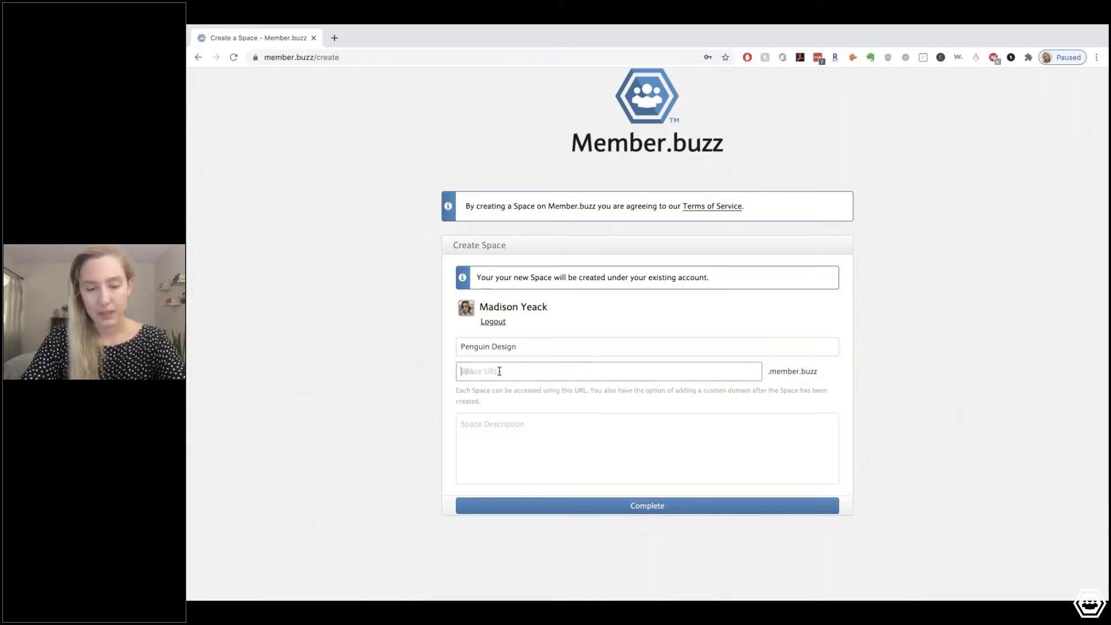
type("the")
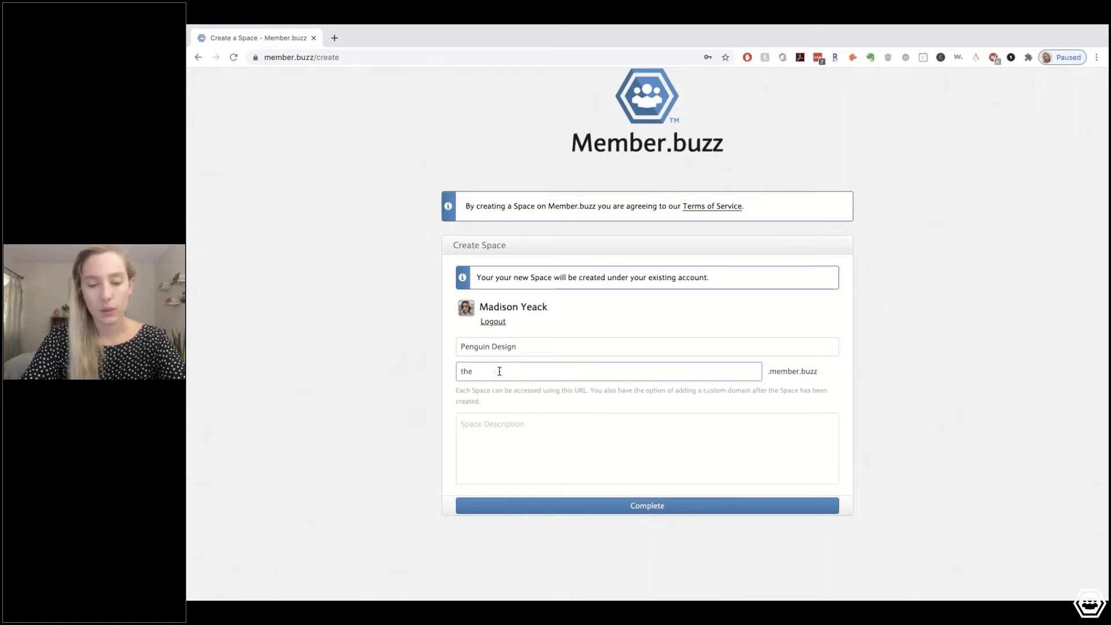
type("penguinde")
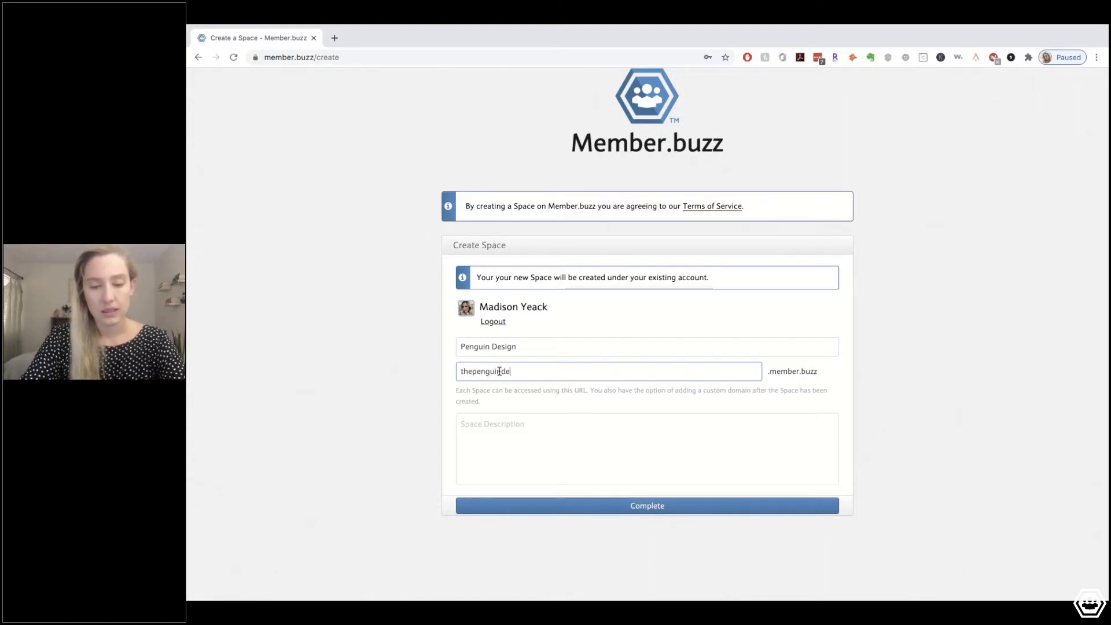
type("signs")
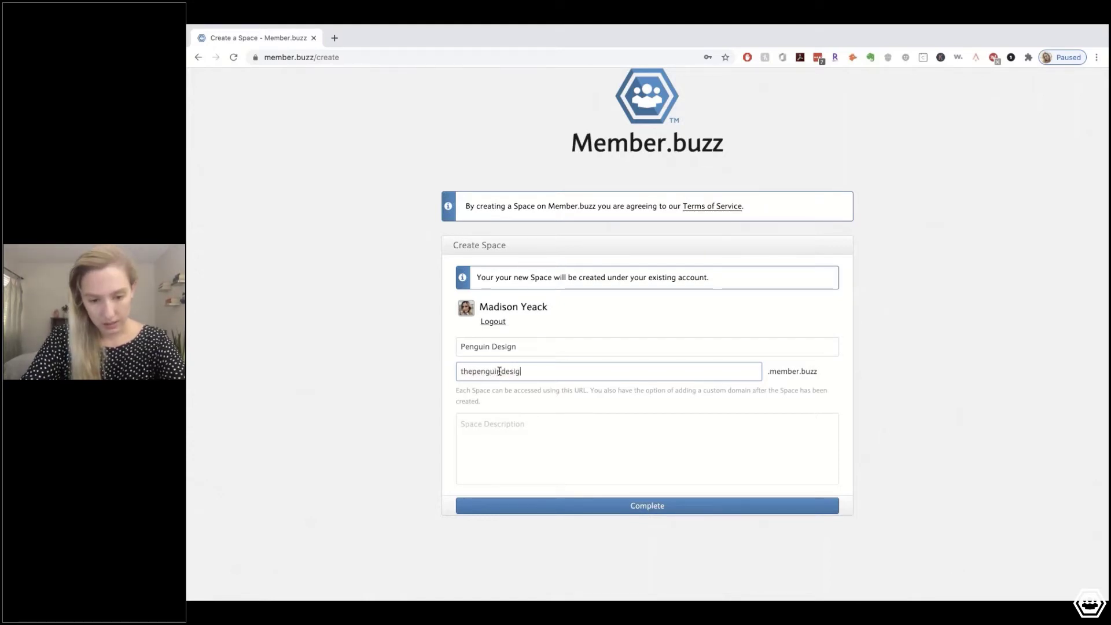
Describe the space as an online portfolio and website for the best Penguin designer, then submit
left_click(524, 435)
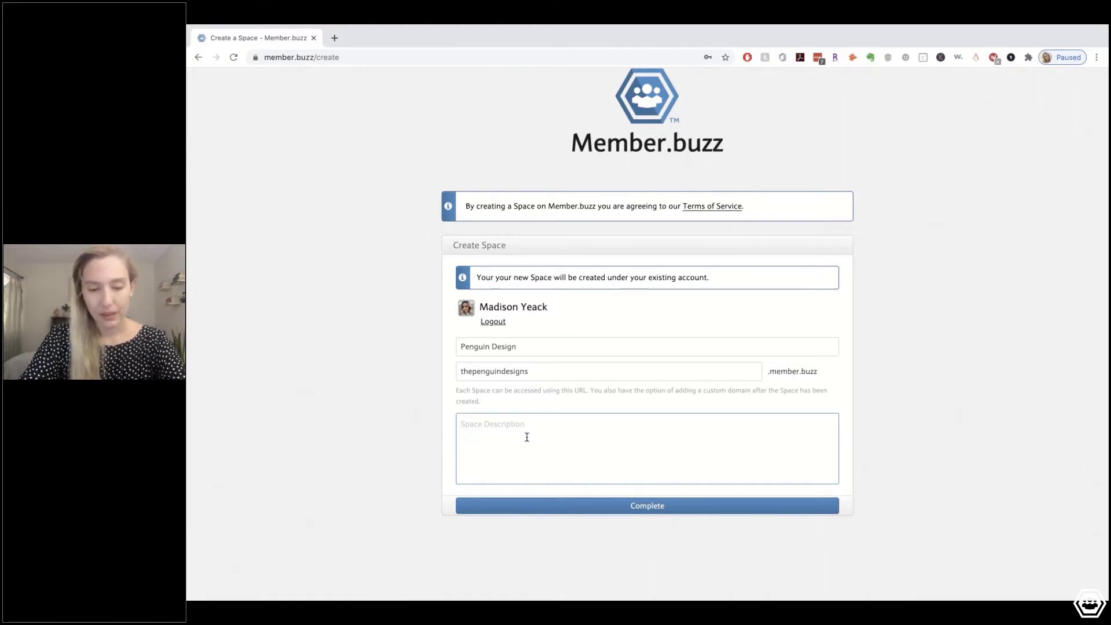
type("A")
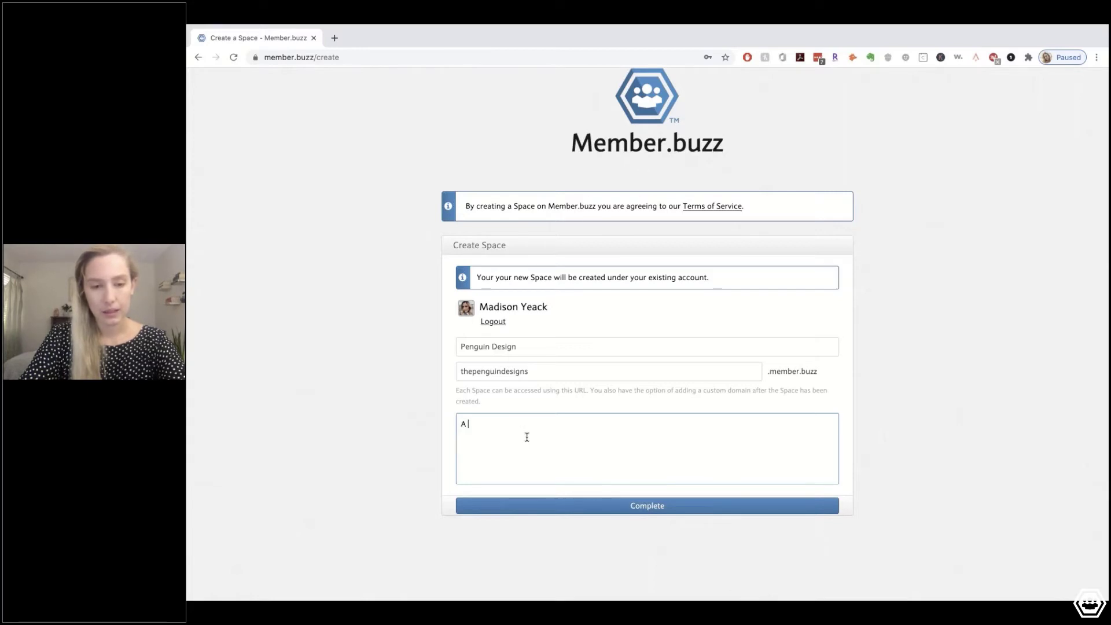
type(" nd")
key("BackSpace")
key("BackSpace")
key("BackSpace")
type("n")
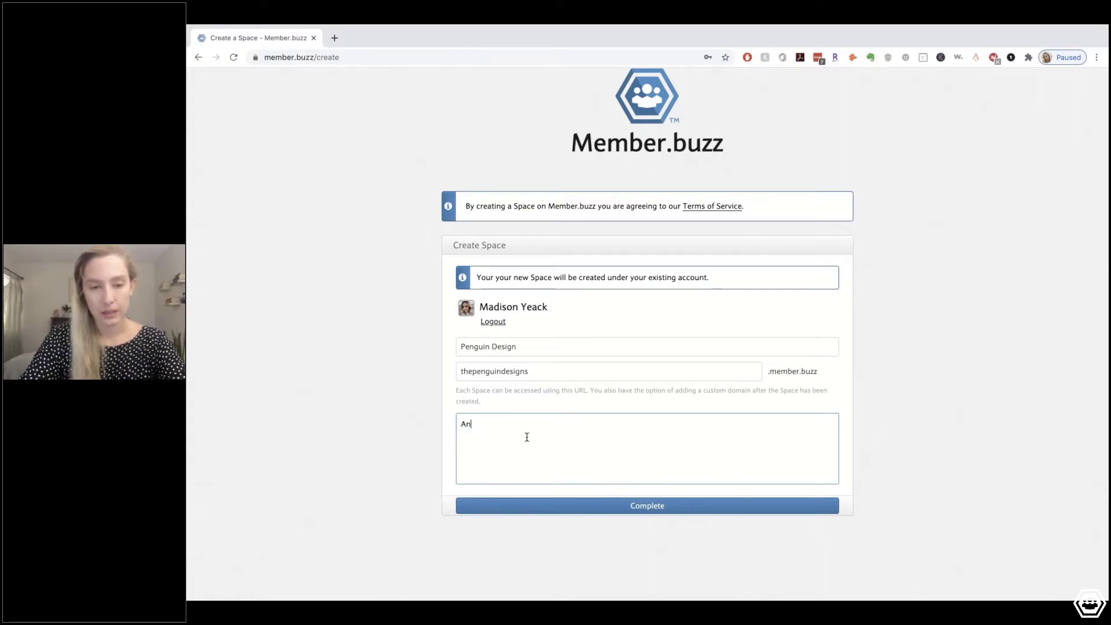
type(" online por")
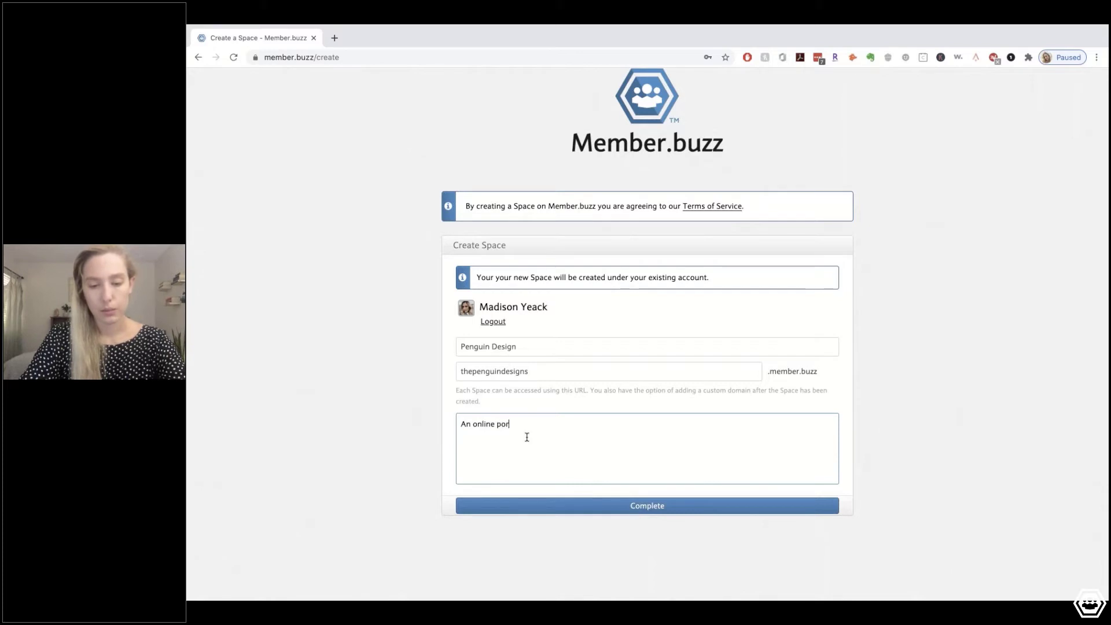
type("tfolio and ")
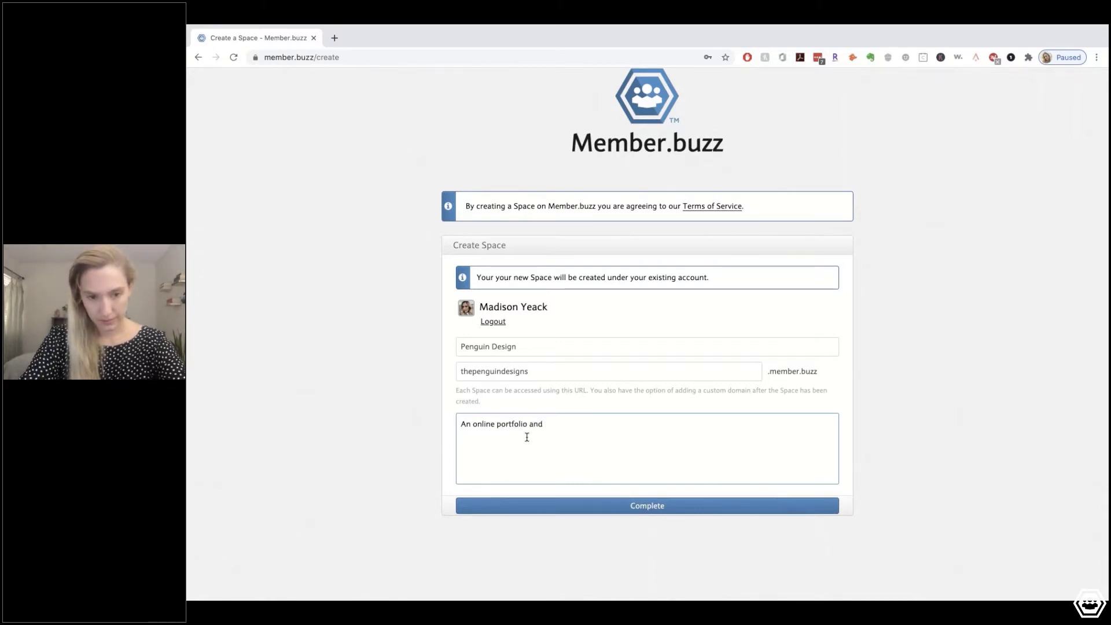
type("website for")
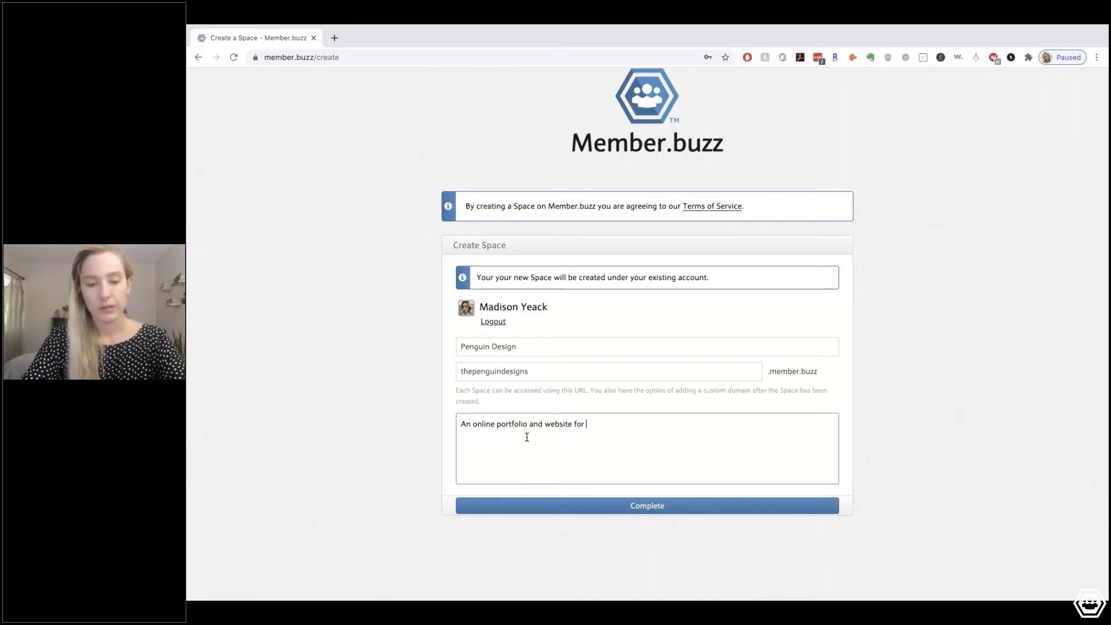
type(" Axel the bes")
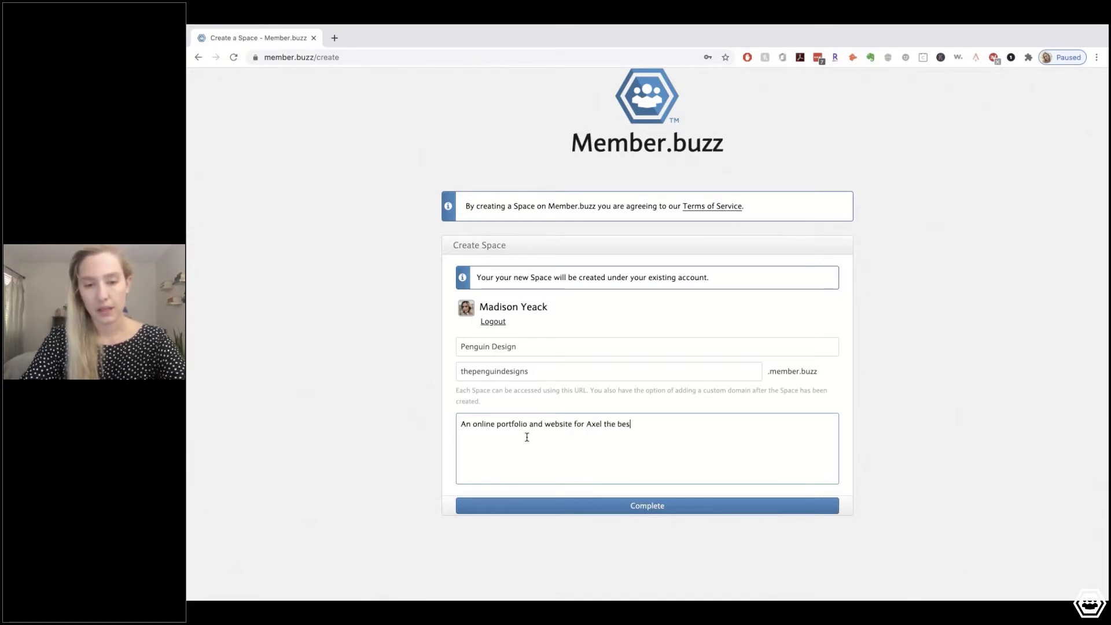
type("t Peng")
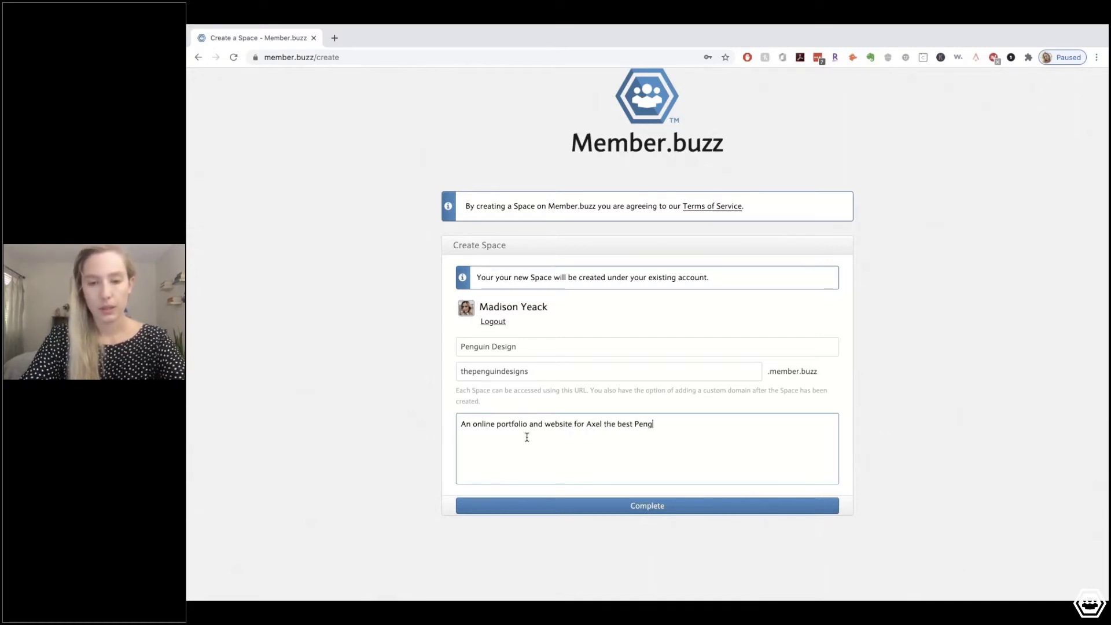
type("uin de")
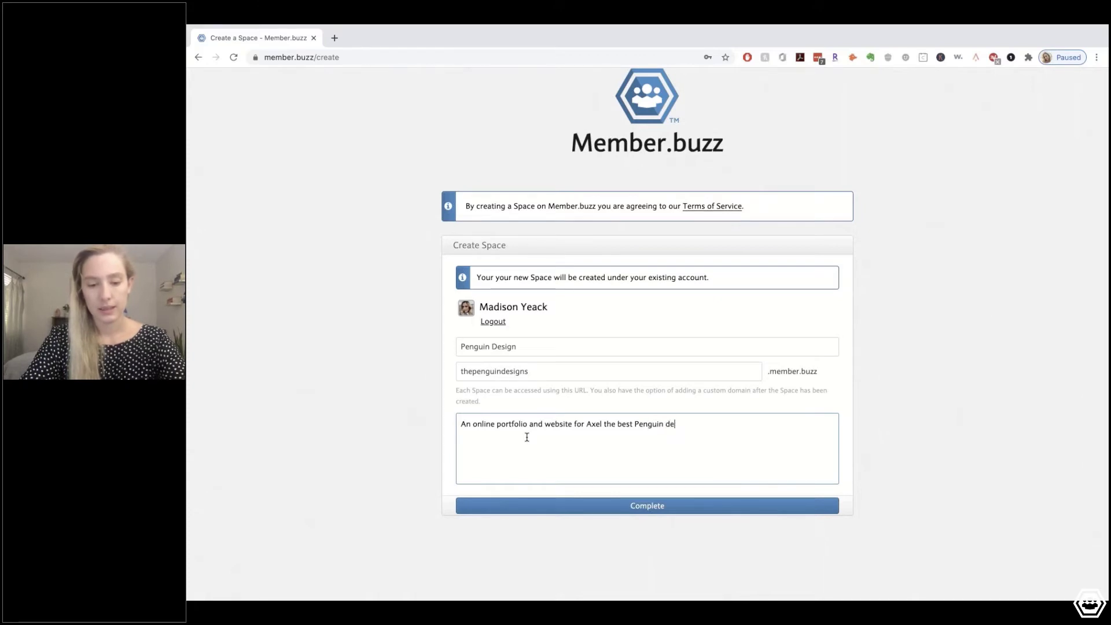
key("BackSpace")
key("BackSpace")
type("designer ")
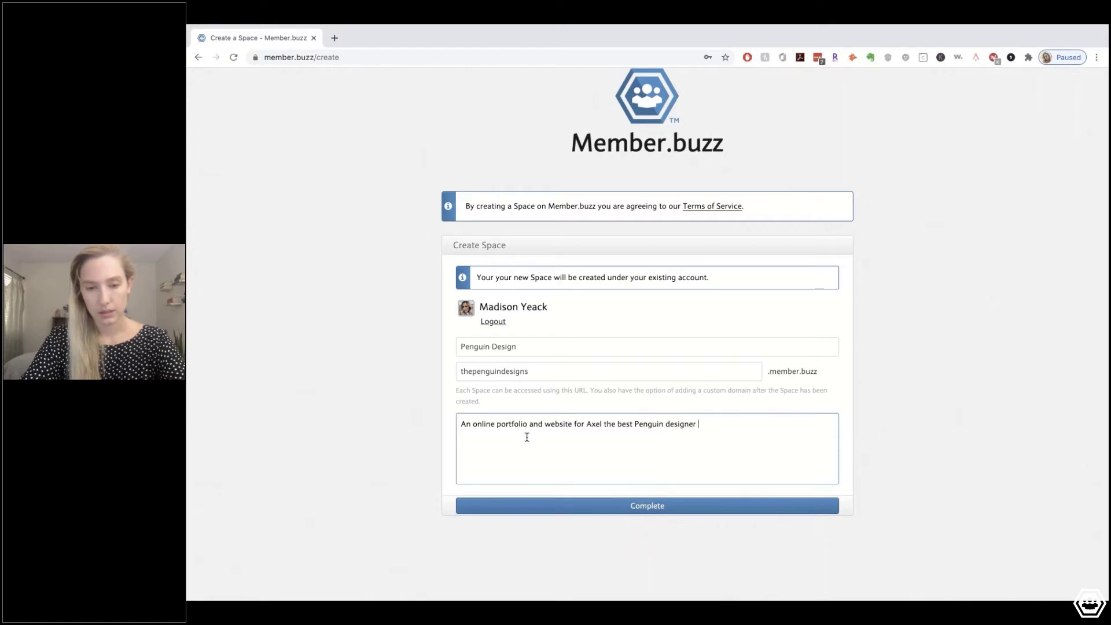
type("around!")
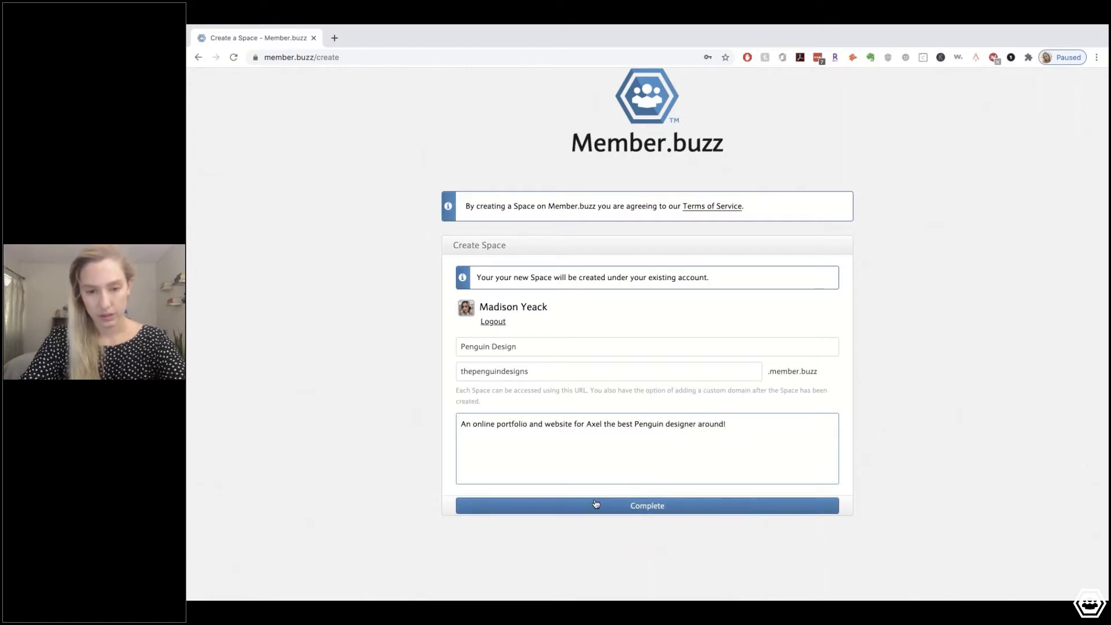
left_click(595, 505)
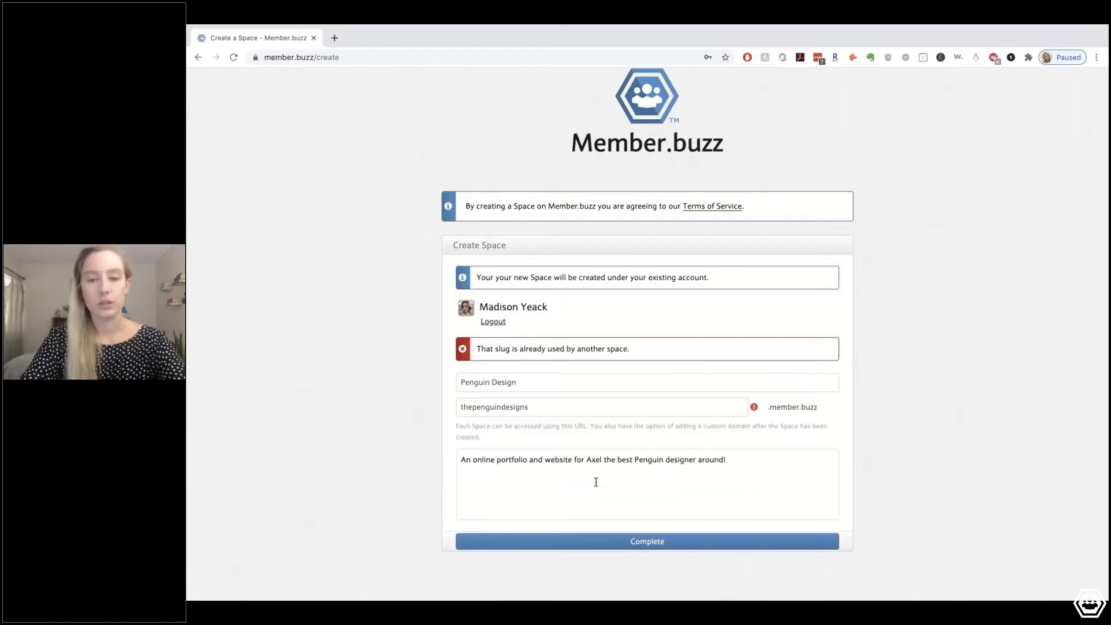
Shorten the taken space URL to 'penguindesigns' and complete the space creation
left_click(540, 410)
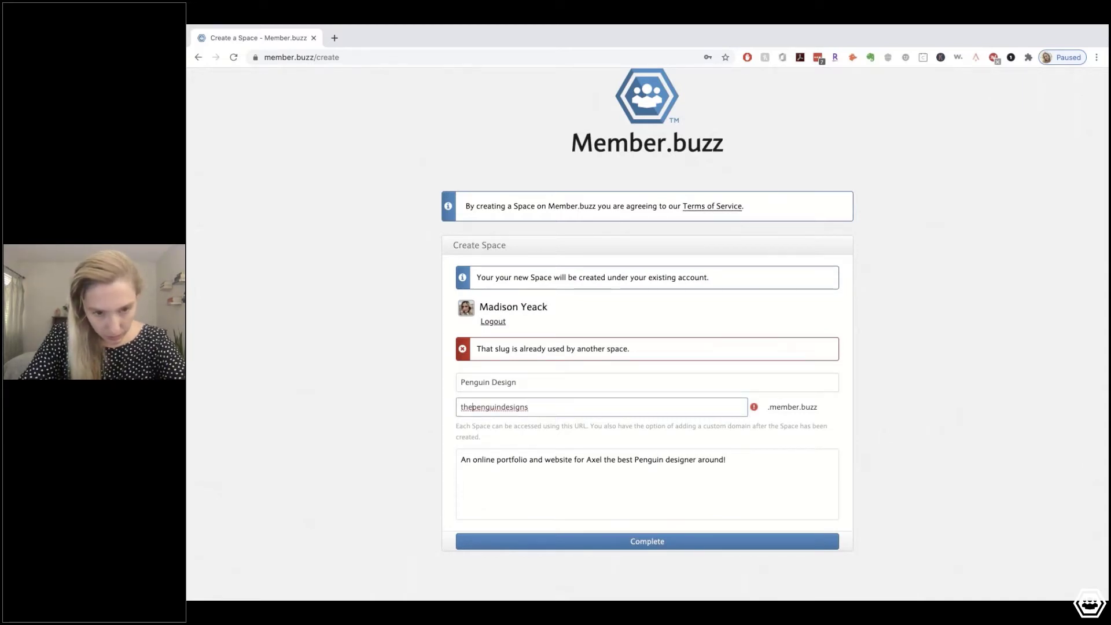
key("BackSpace")
key("BackSpace")
key("BackSpace")
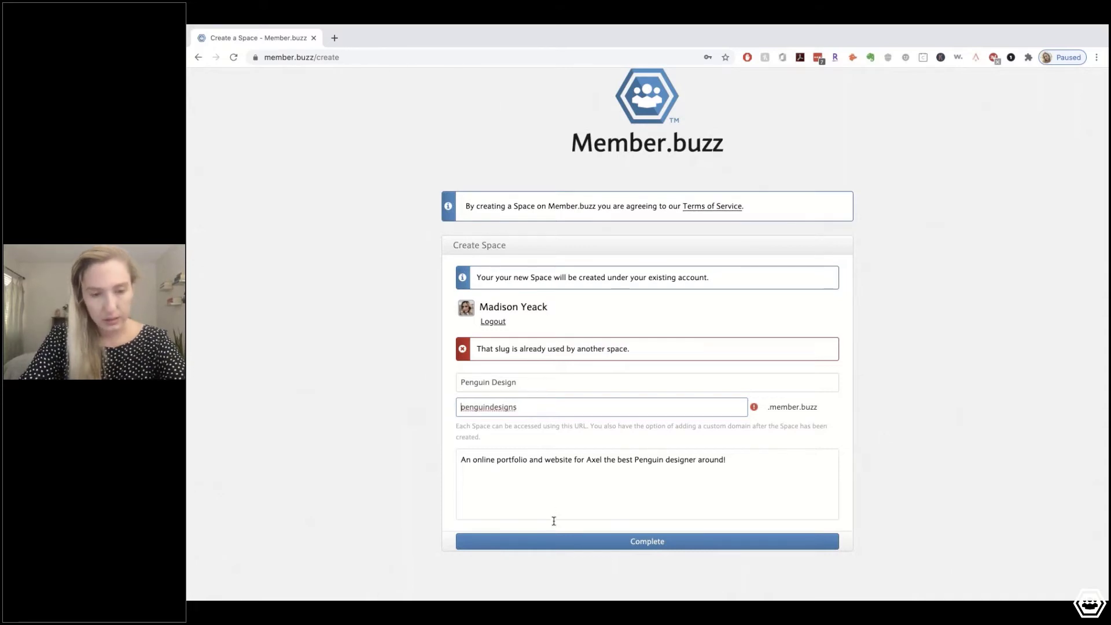
left_click(551, 547)
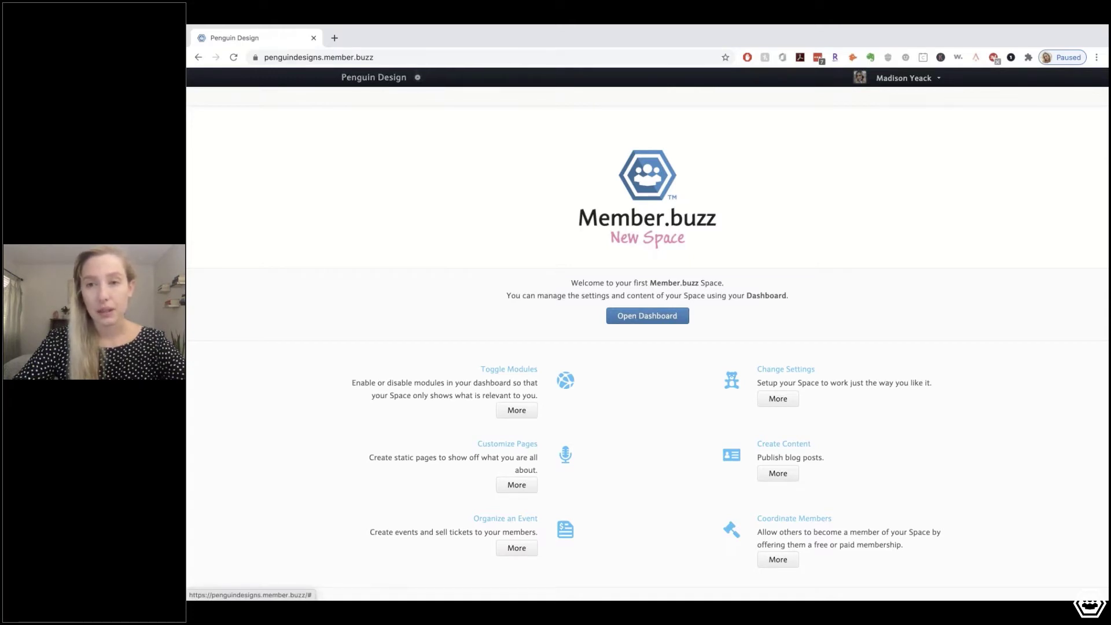
Choose Dashboard from the user-name menu to reach the space's Configuration page
left_click(938, 81)
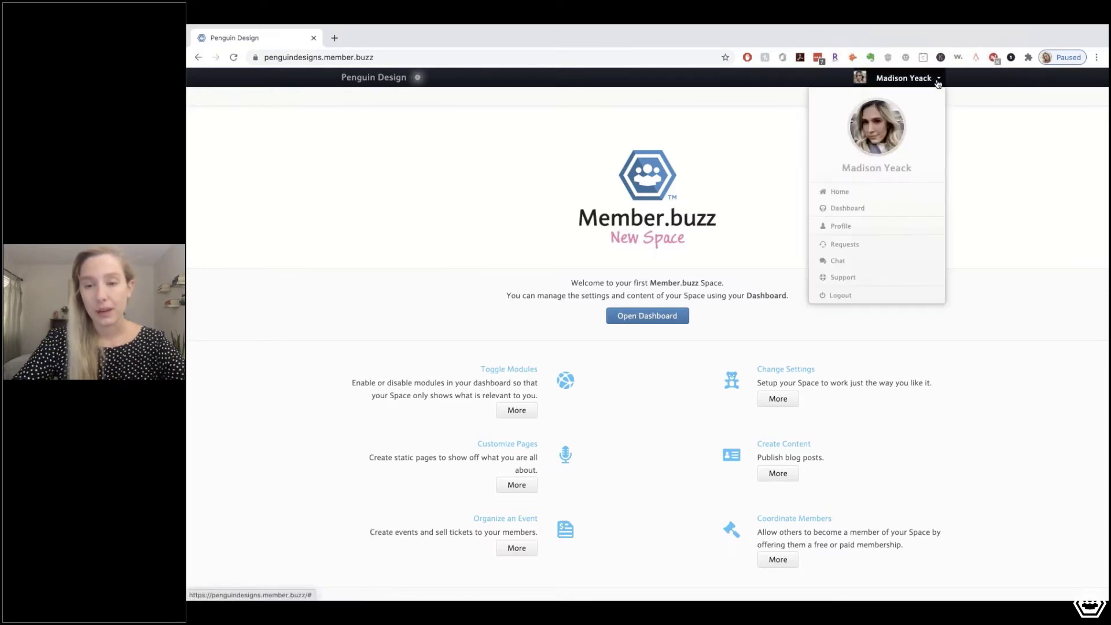
left_click(847, 207)
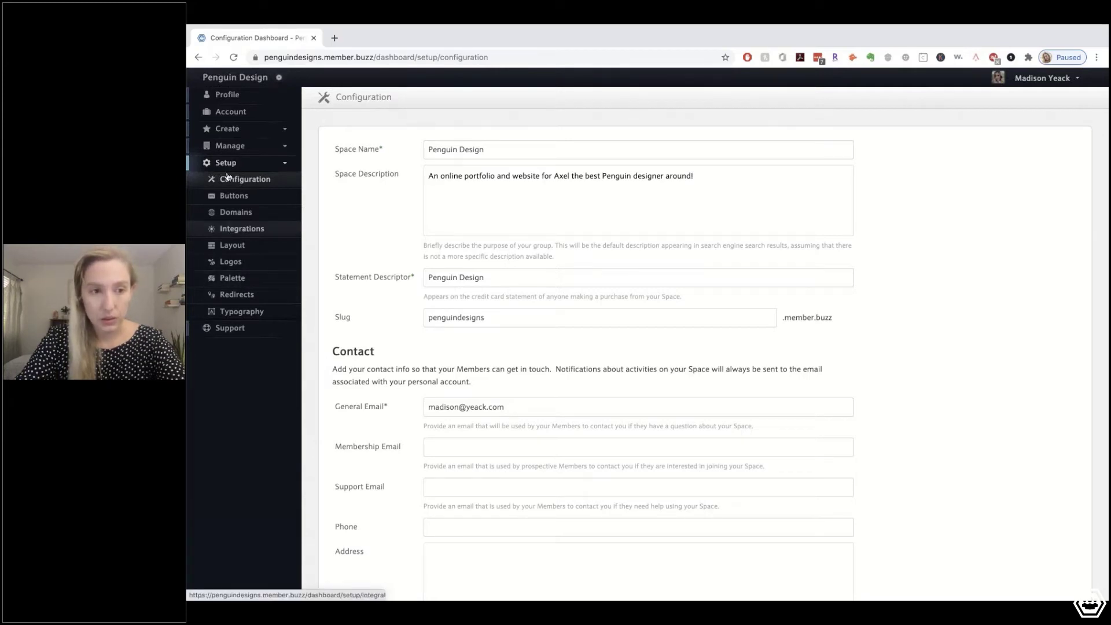
Go to the space's Palette settings page
left_click(228, 280)
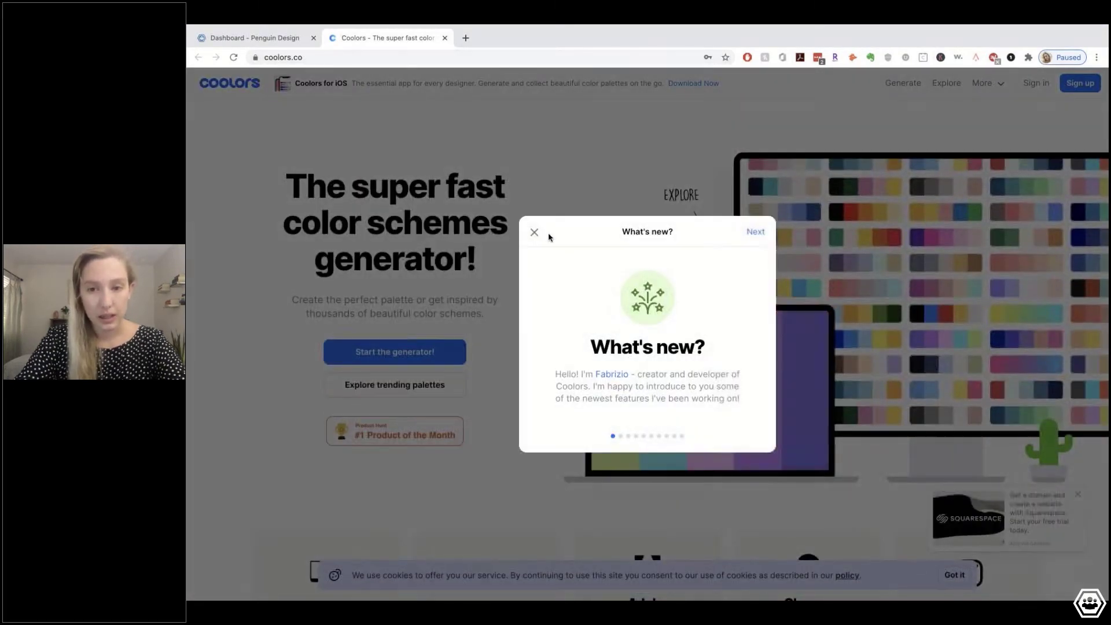
Sign in to Coolors with the LastPass-saved login and start the palette generator
left_click(534, 233)
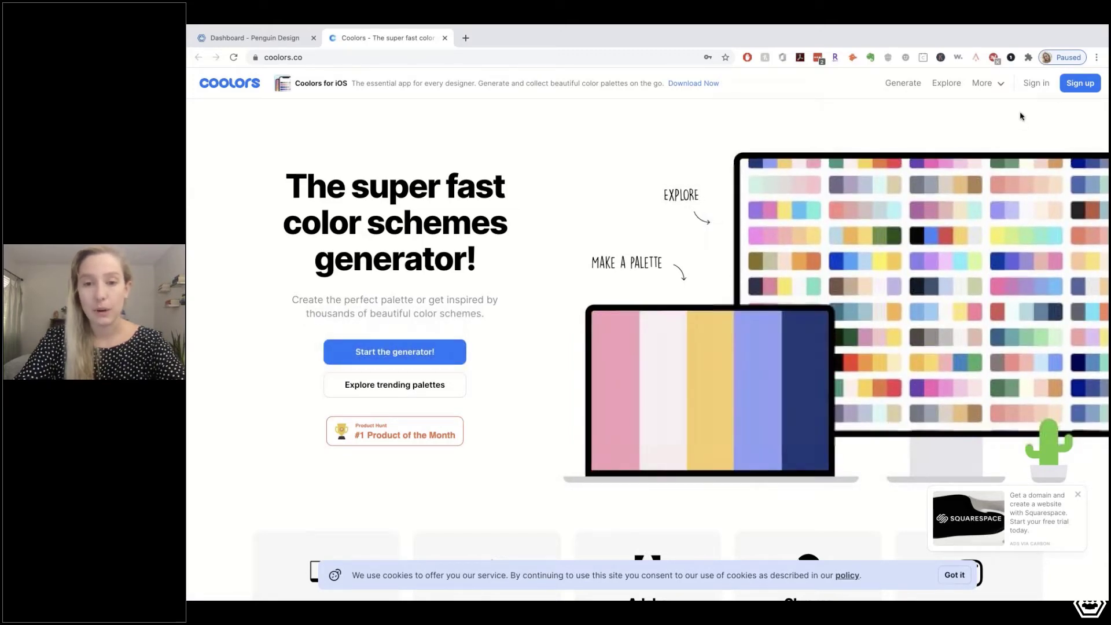
left_click(1035, 84)
left_click(655, 374)
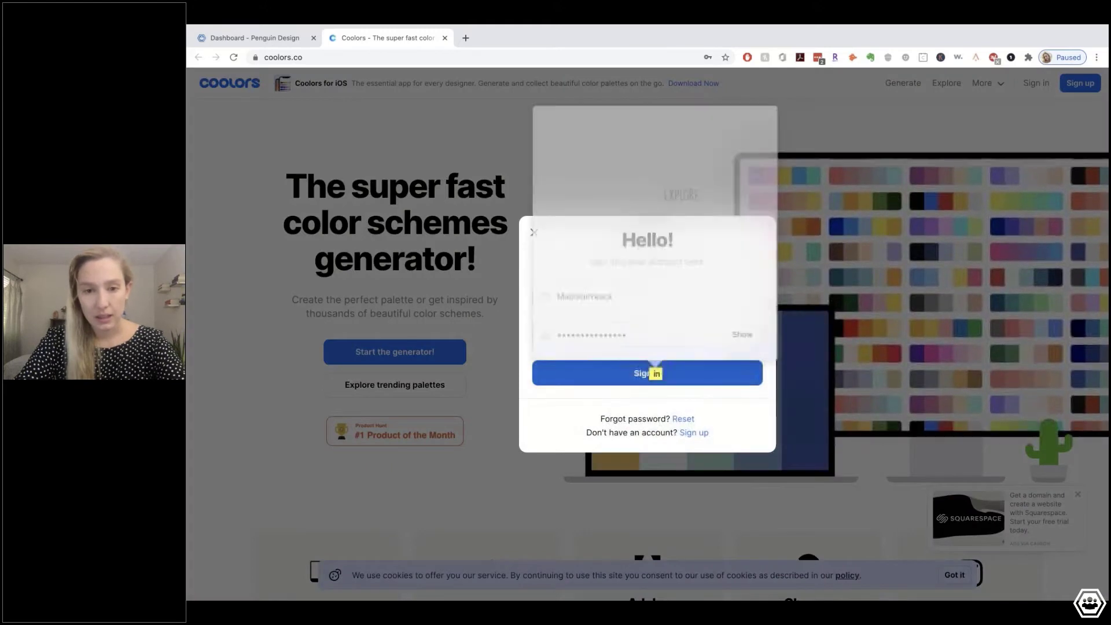
mouse_move(918, 27)
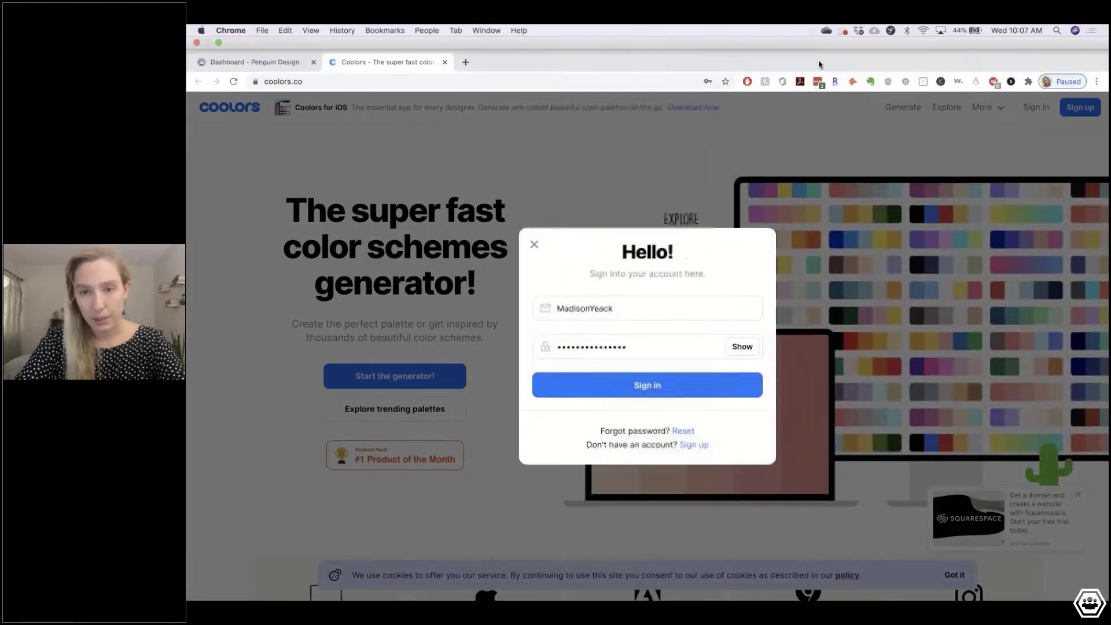
left_click(817, 57)
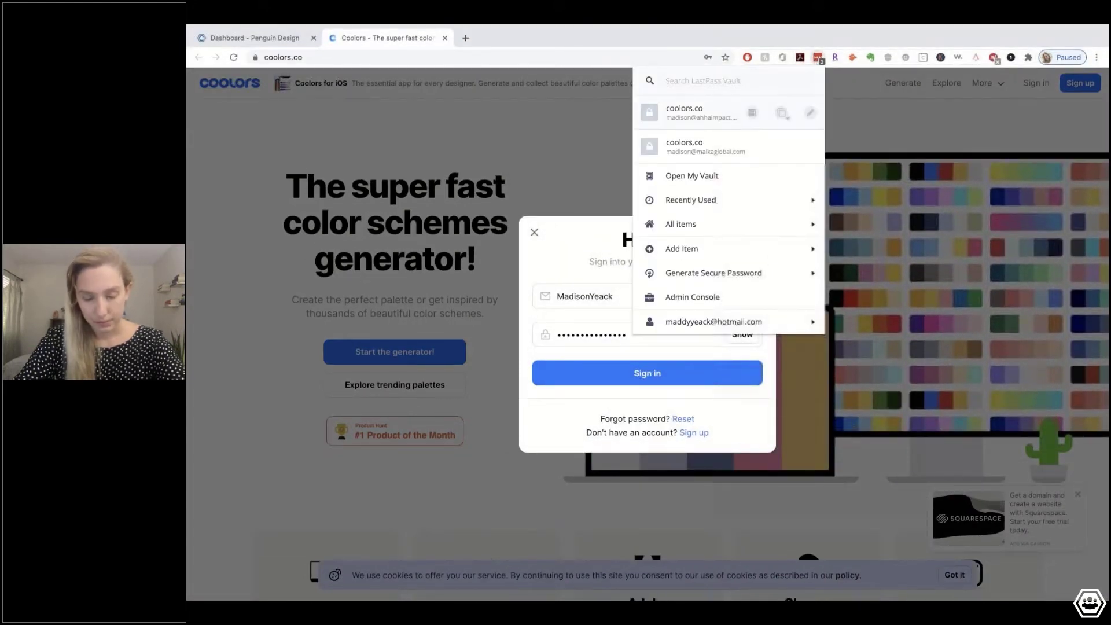
left_click(688, 147)
left_click(604, 370)
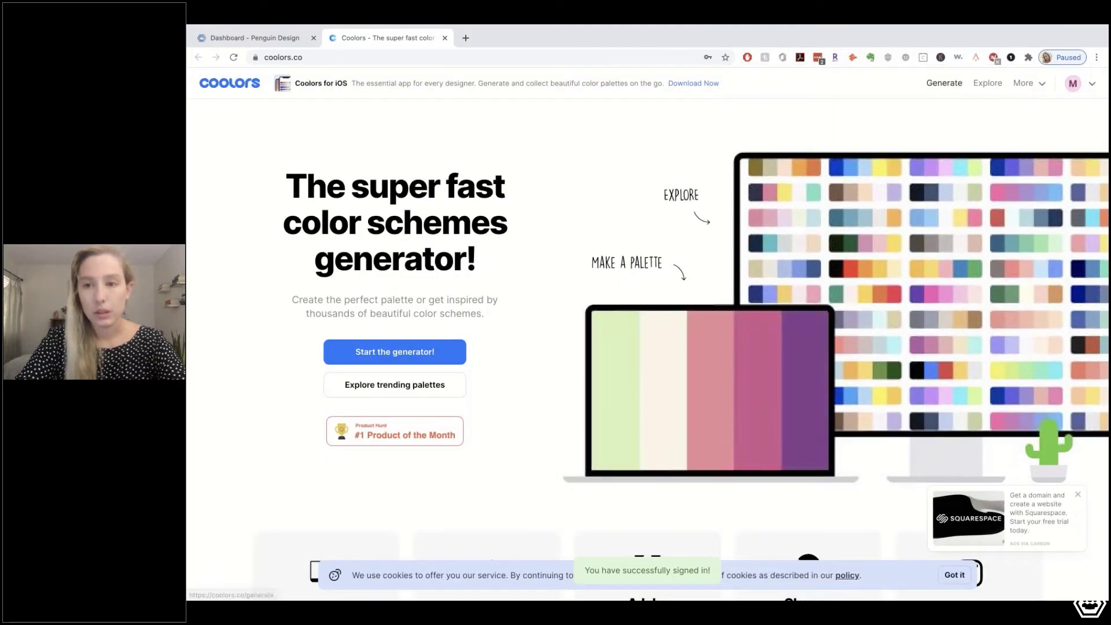
left_click(422, 351)
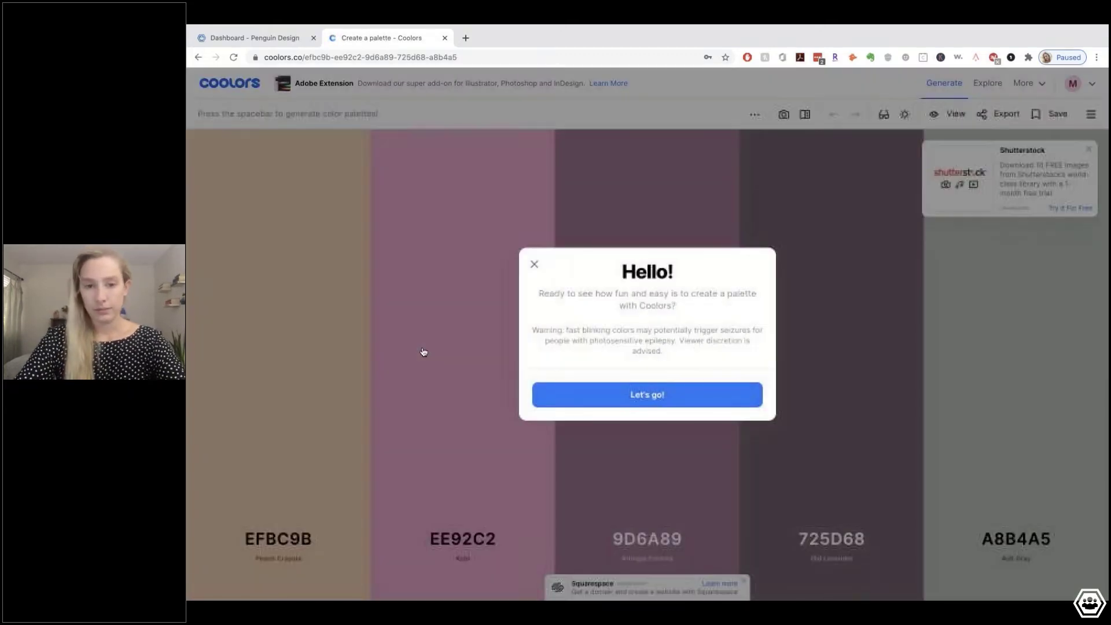
Dismiss the welcome message and ad, then generate palettes until reaching 3D5A80, 98C1D9, E0FBFC, EE6C4D, 293241
left_click(534, 264)
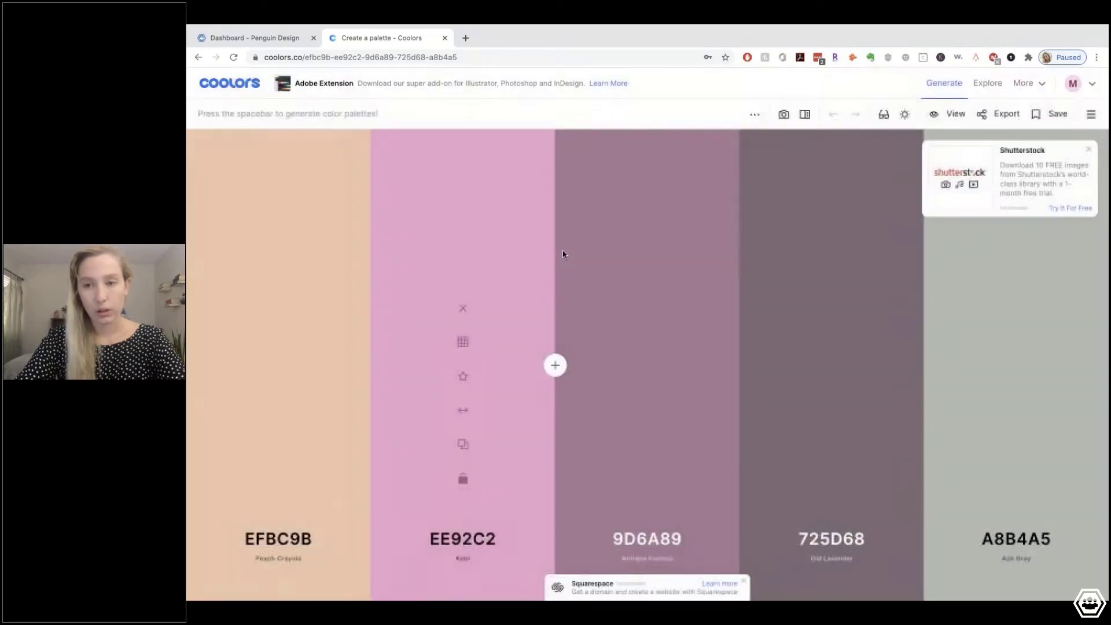
left_click(1088, 149)
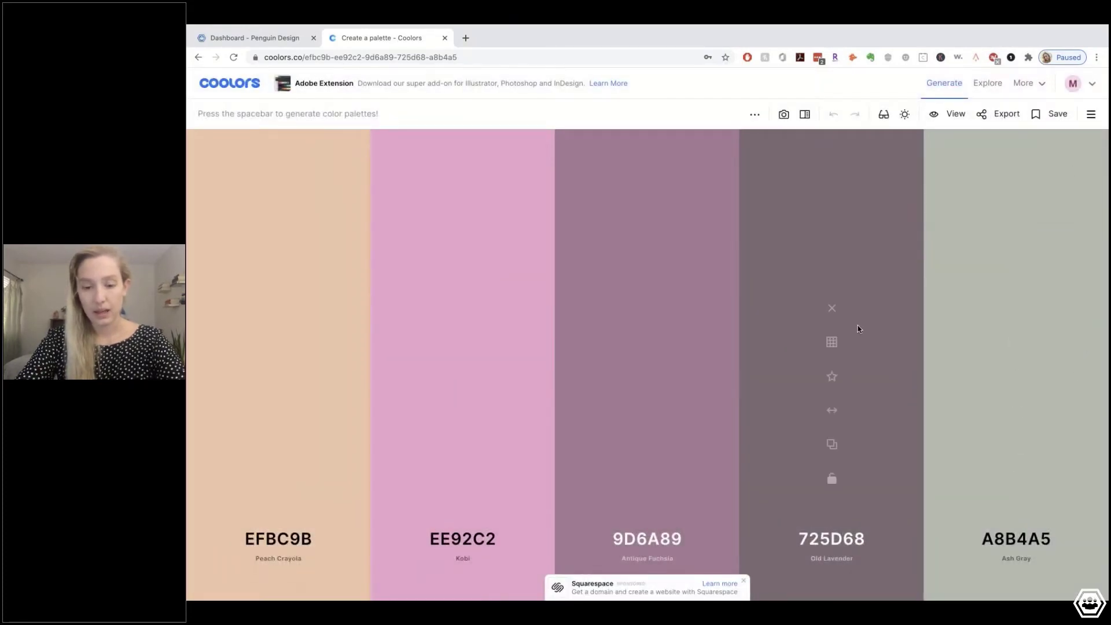
key("space")
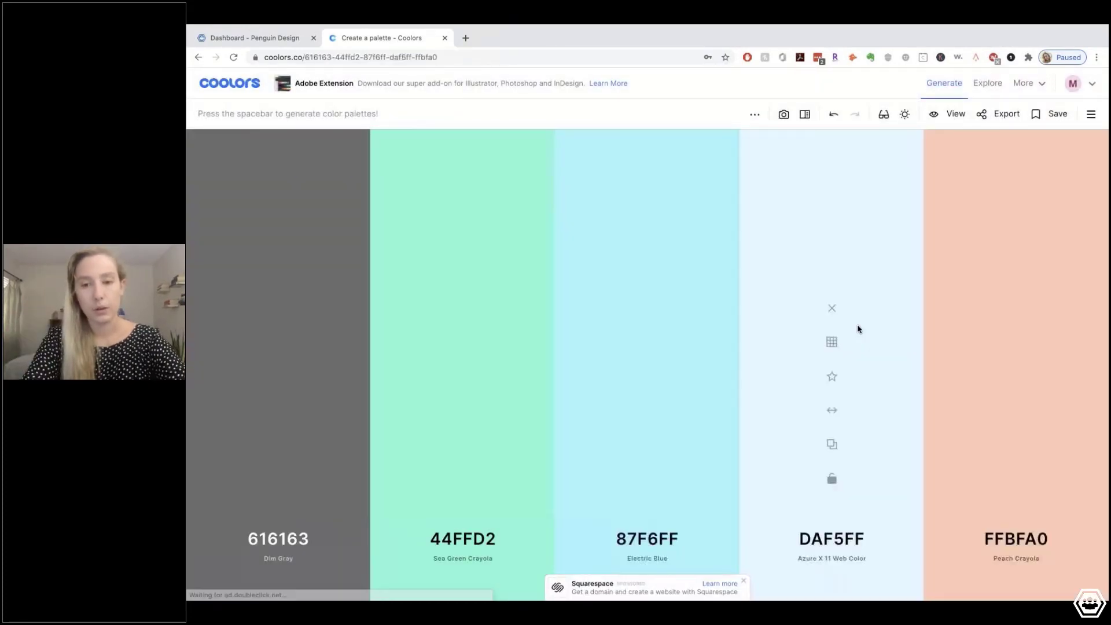
key("space")
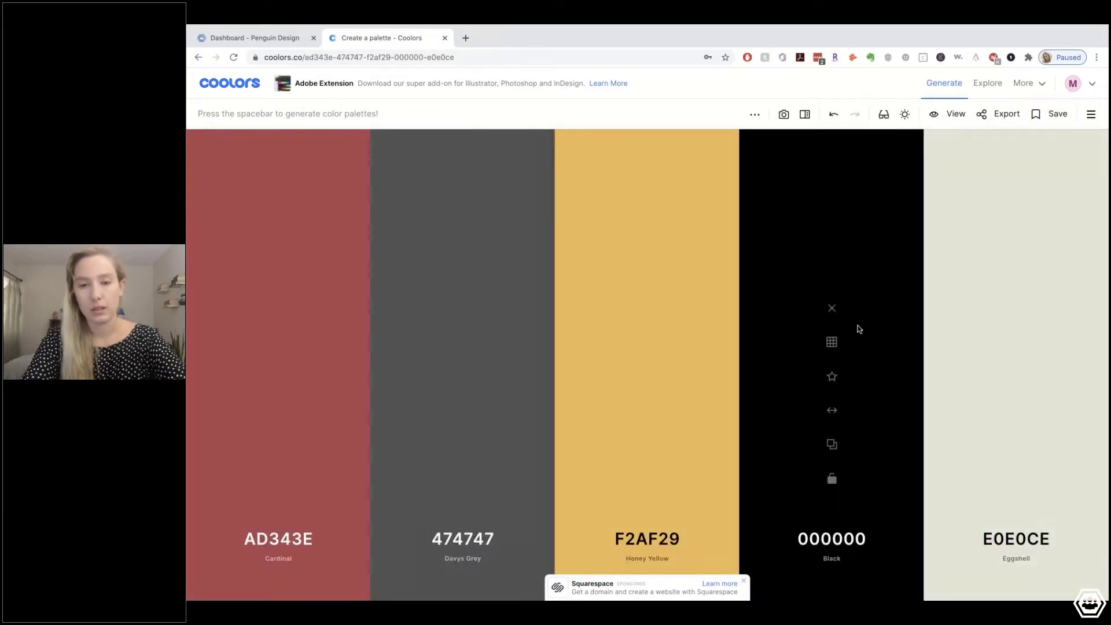
key("space")
key("space")
key("space")
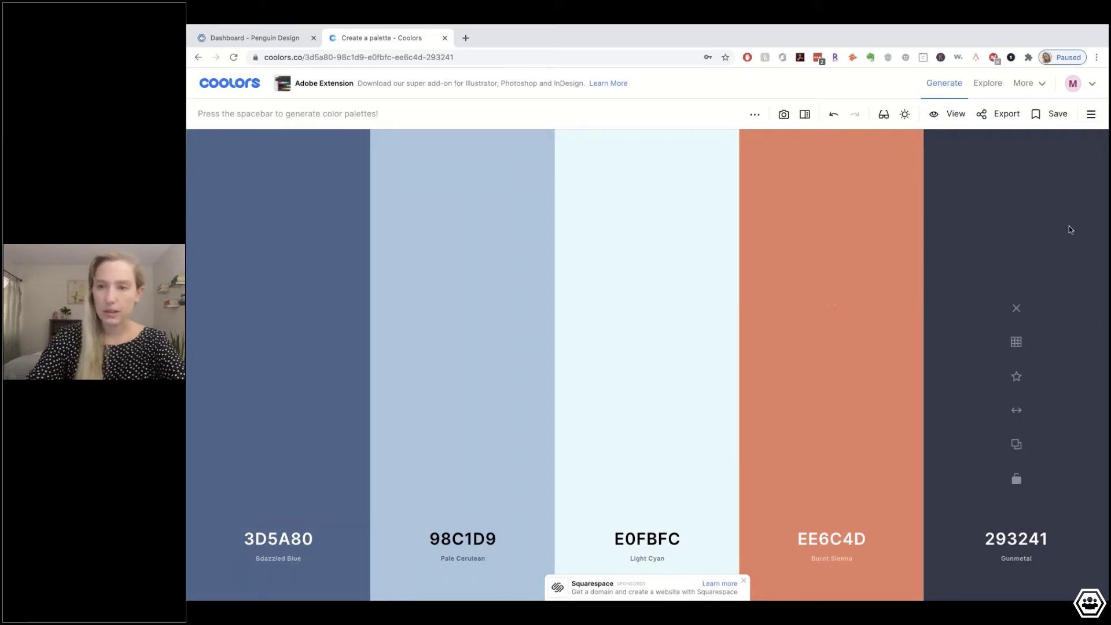
Save that palette under the name 'Penguin Design Palette Option'
left_click(1053, 114)
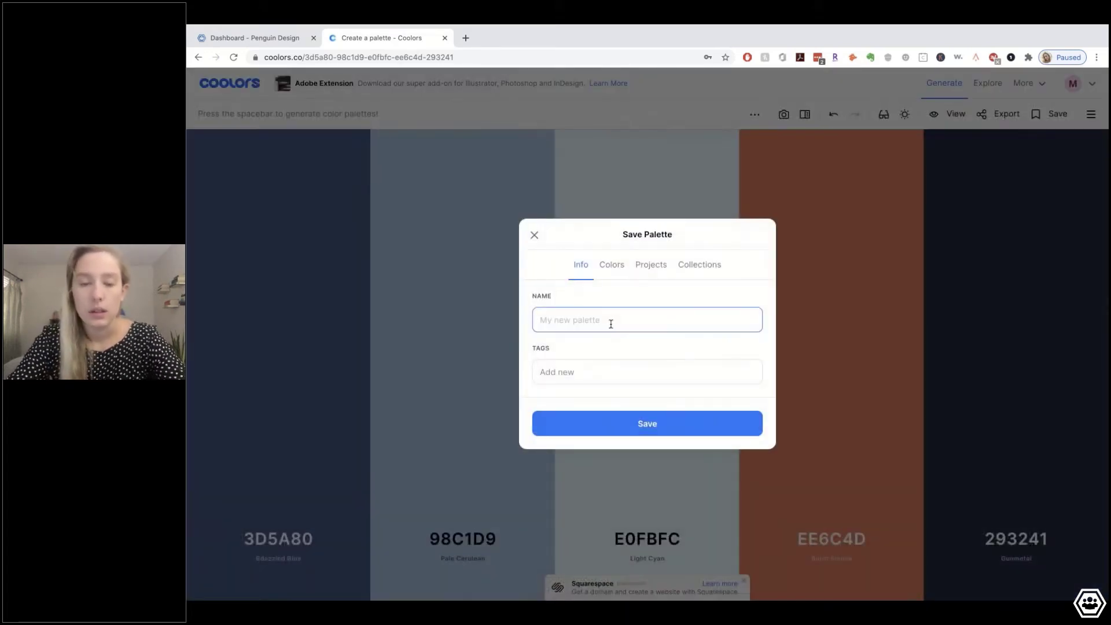
type("Peng")
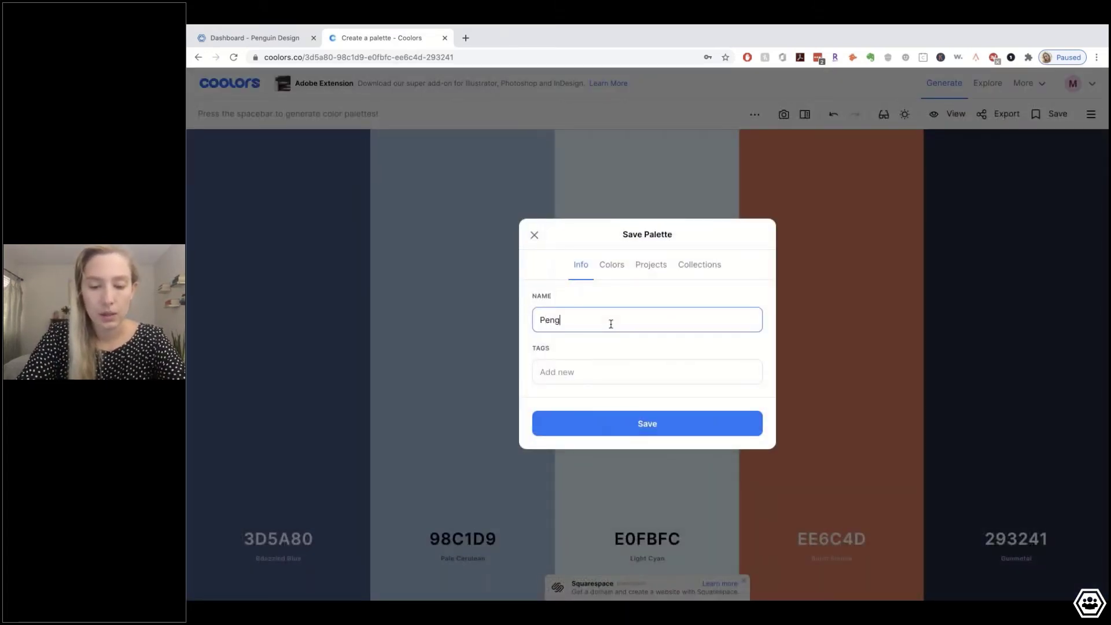
type("uin Desig")
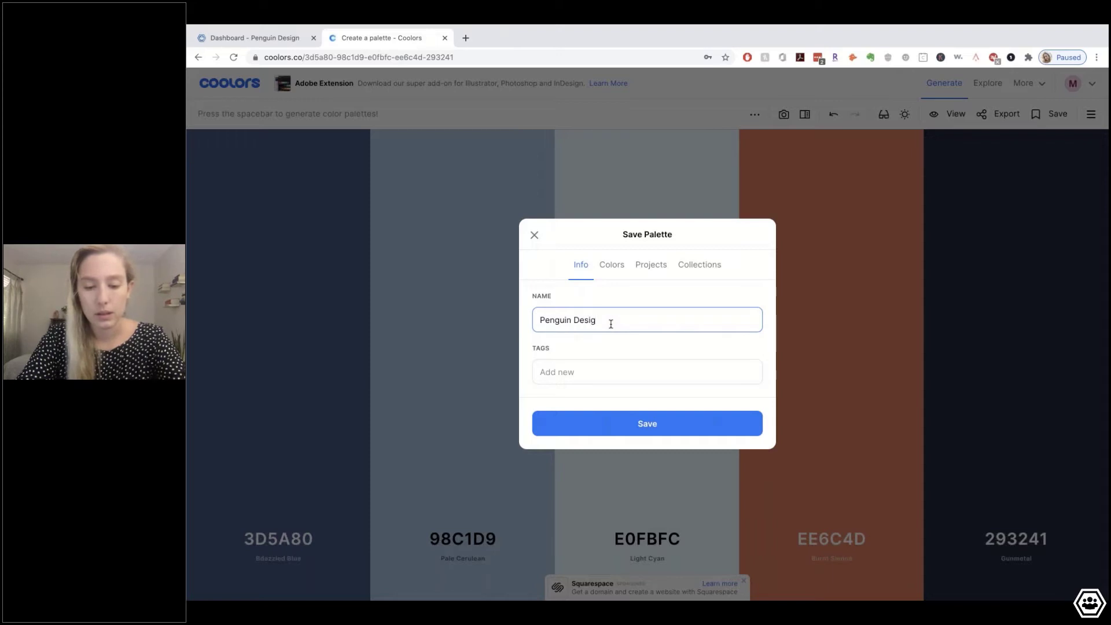
type("n Pa")
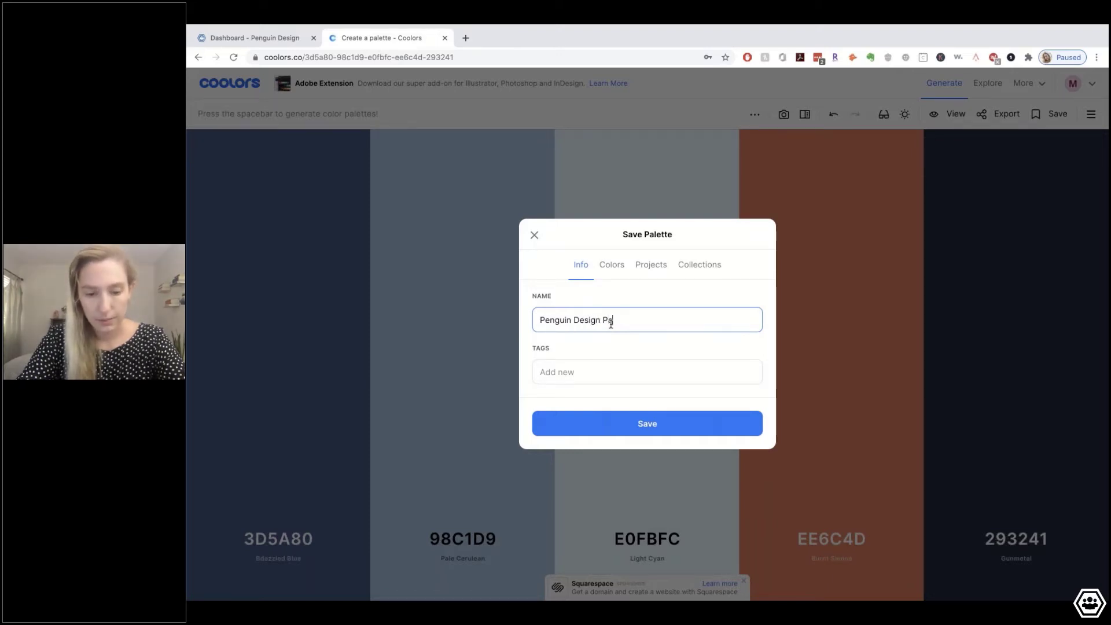
type("lette ")
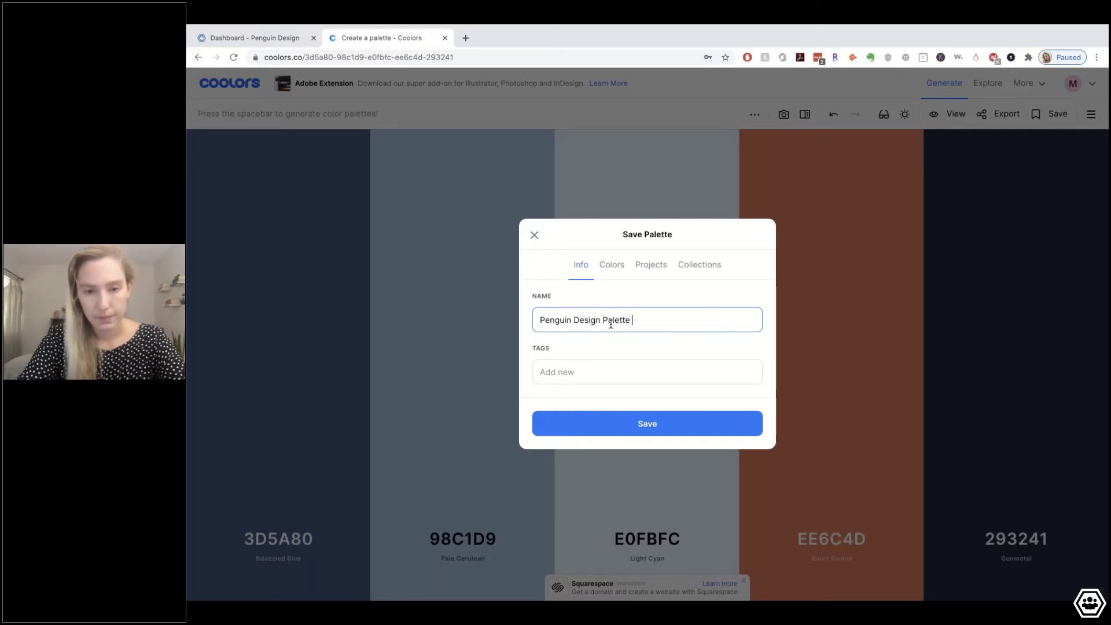
type("Option")
left_click(647, 423)
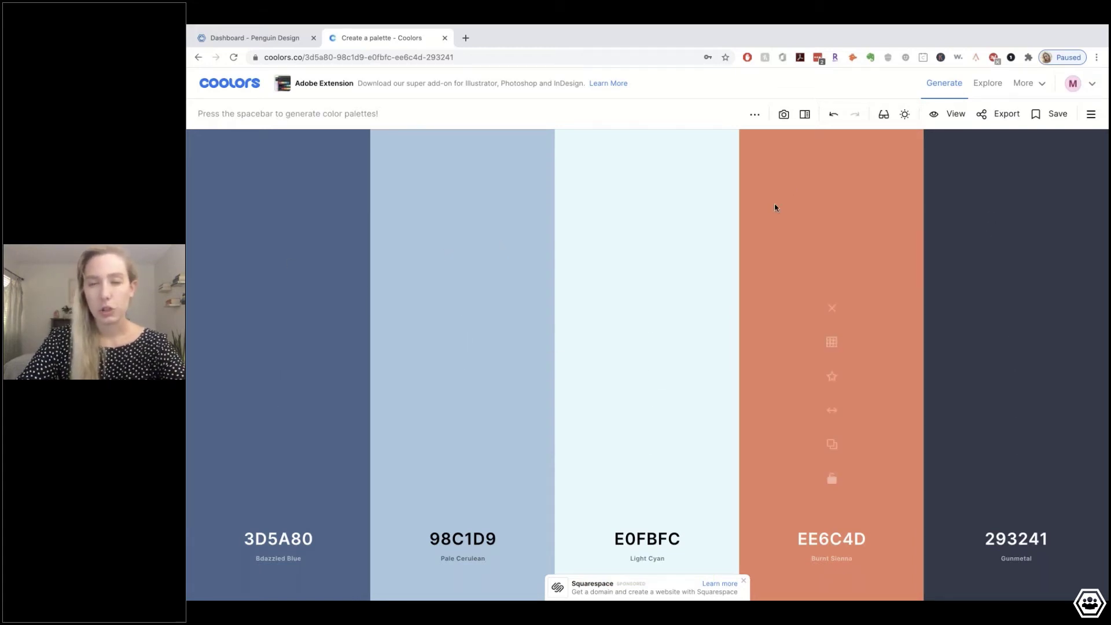
Generate new palettes until reaching 86CB92, 71B48D, 404E7C, 251F47 and 260F26
key("space")
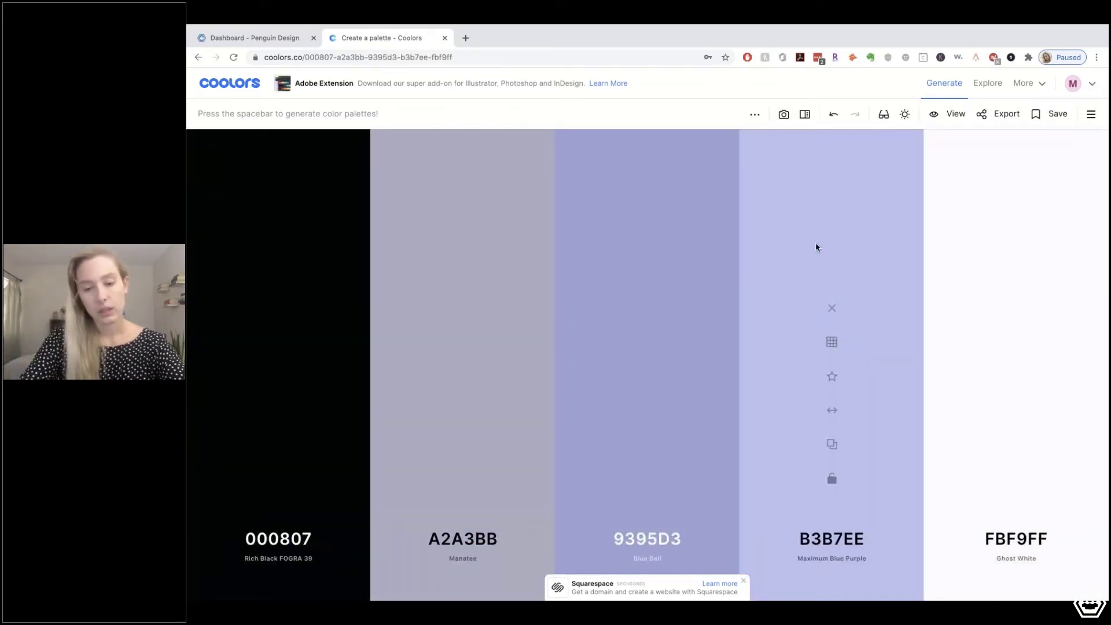
key("space")
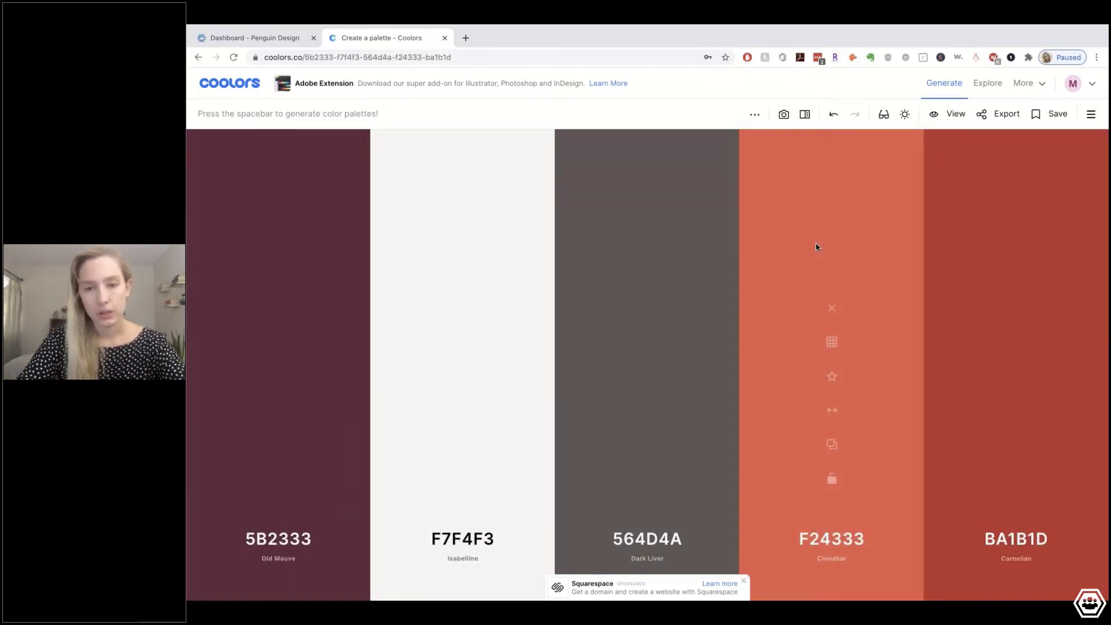
key("space")
key("space")
key("space")
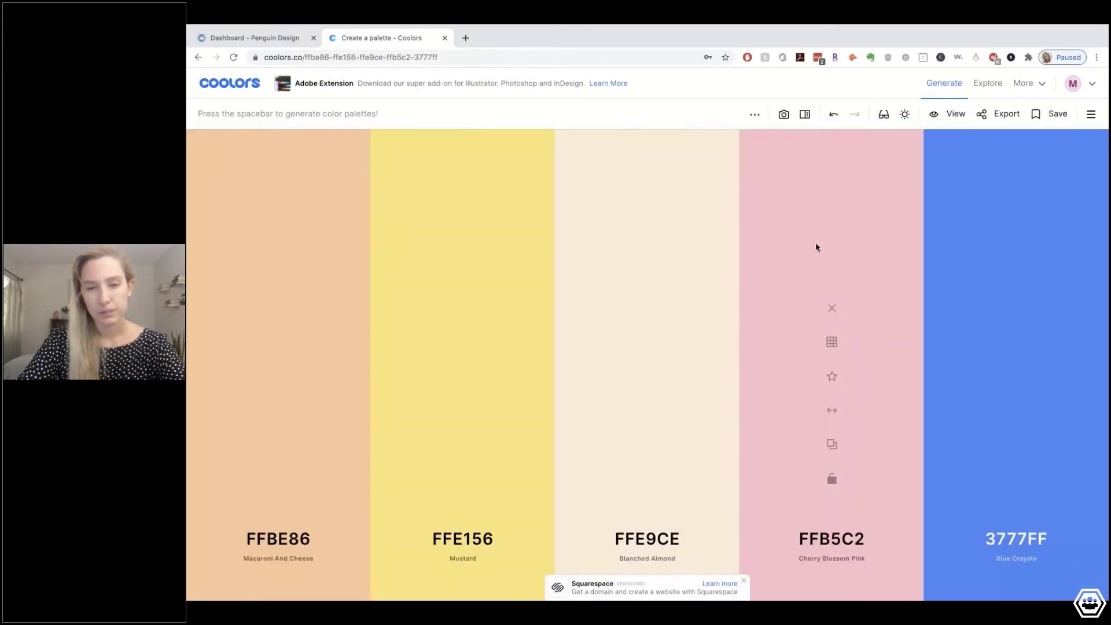
key("space")
key("space")
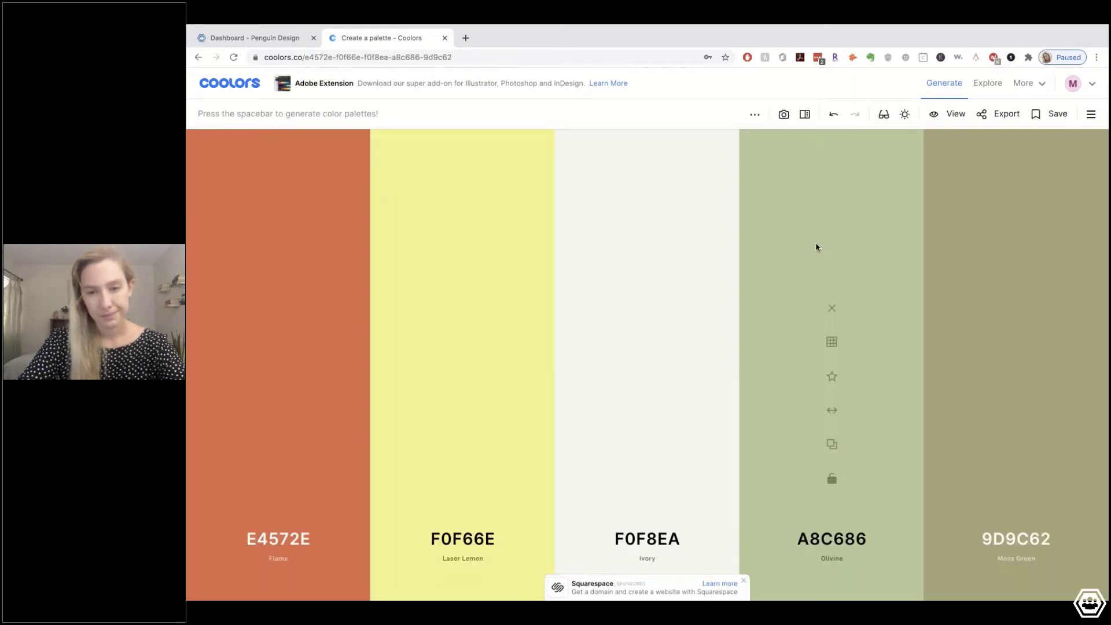
key("space")
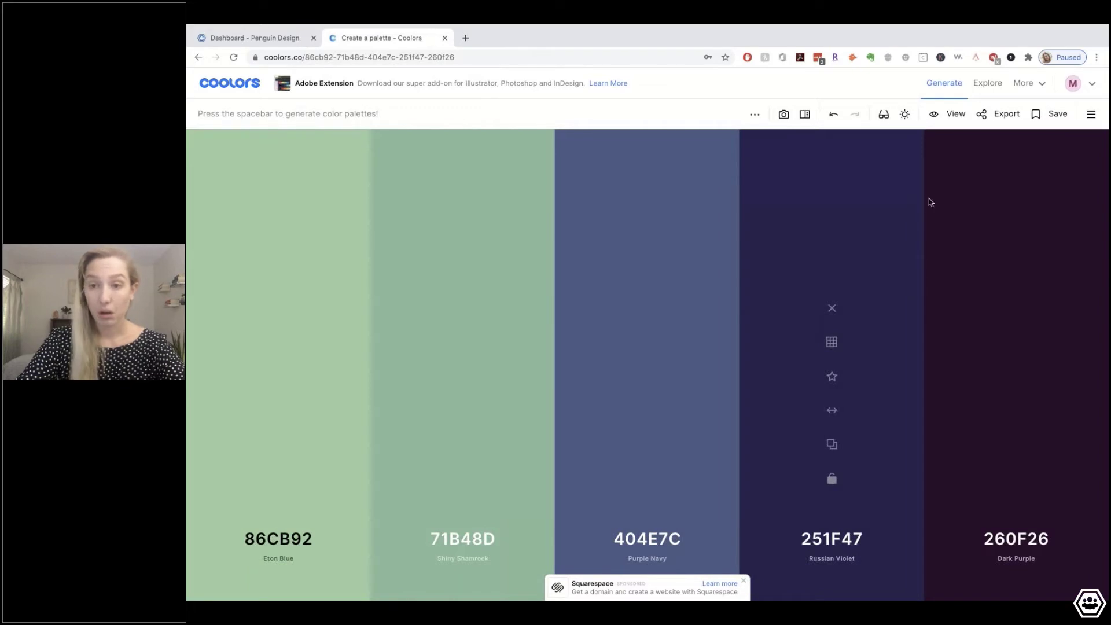
Save the green-and-navy palette as 'Like', then generate further palettes
left_click(1051, 114)
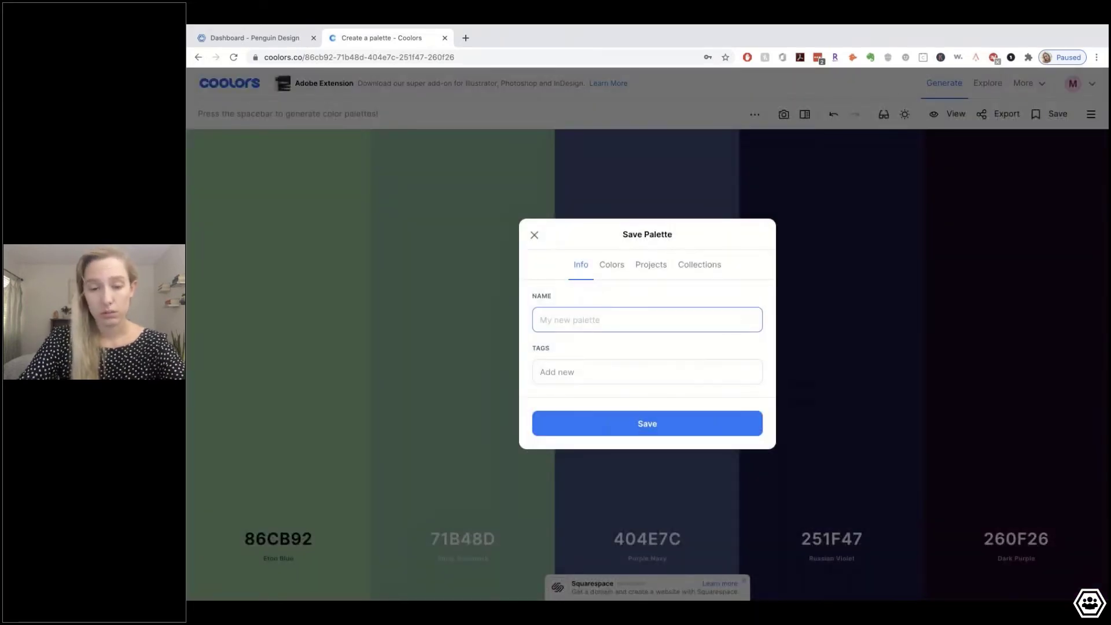
type("Like")
key("Return")
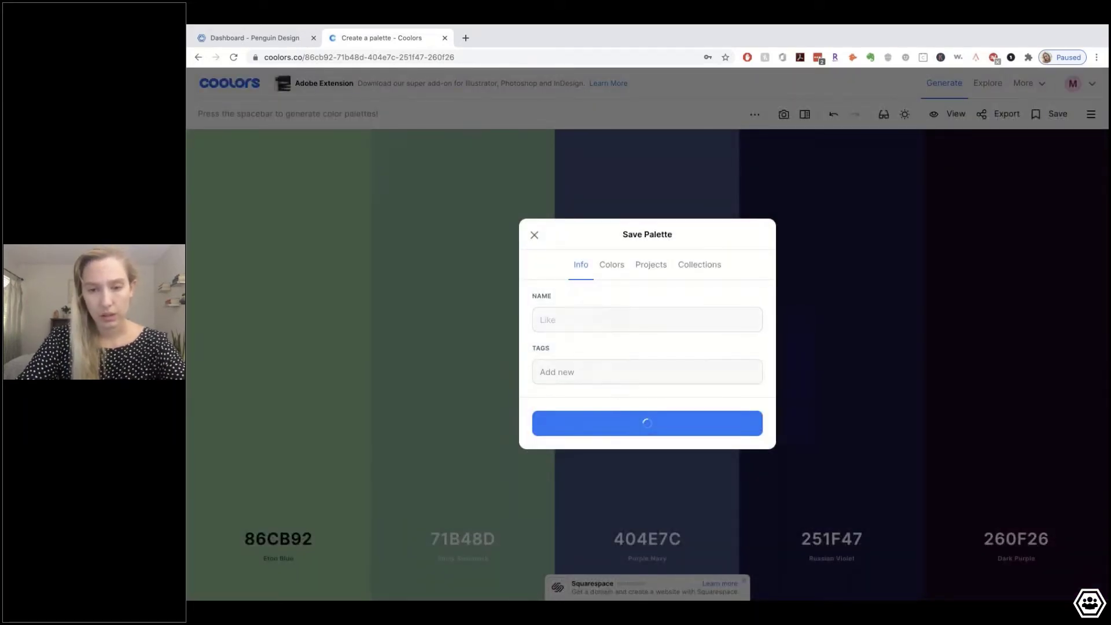
key("space")
key("space")
key("space")
key("space")
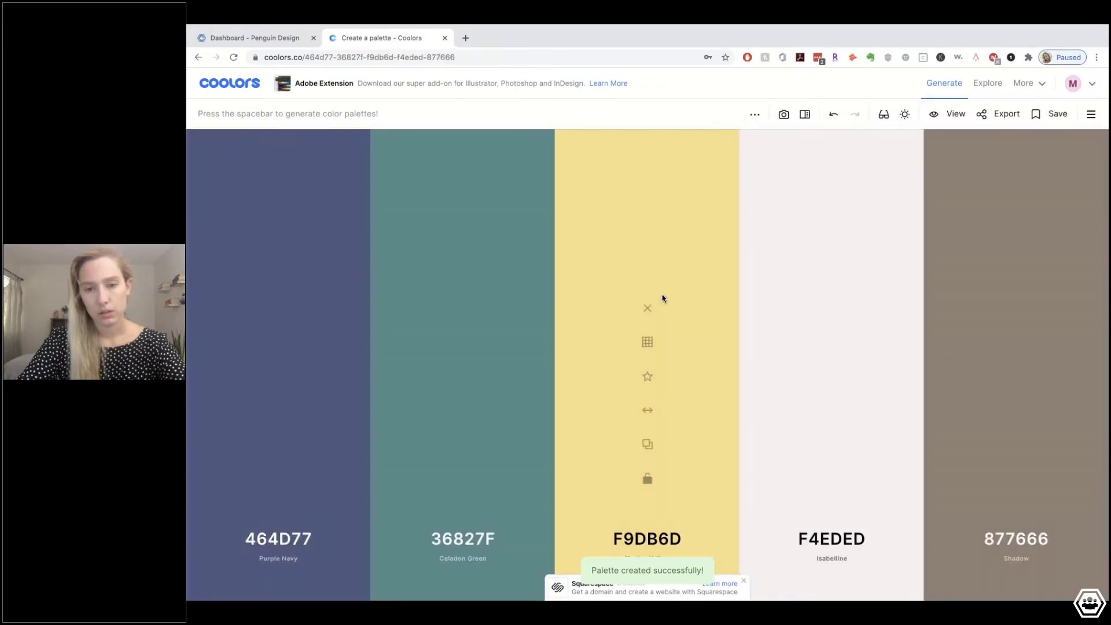
key("space")
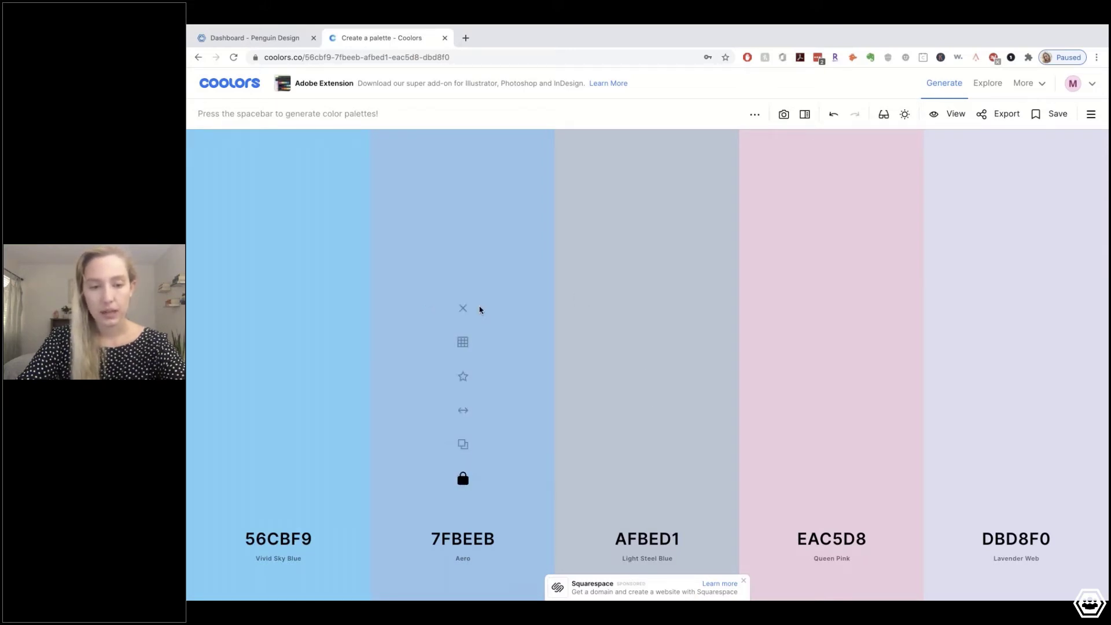
Lock the UA Red and Fire Opal colours and regenerate the outer colours to 517664 and 2D3319
key("space")
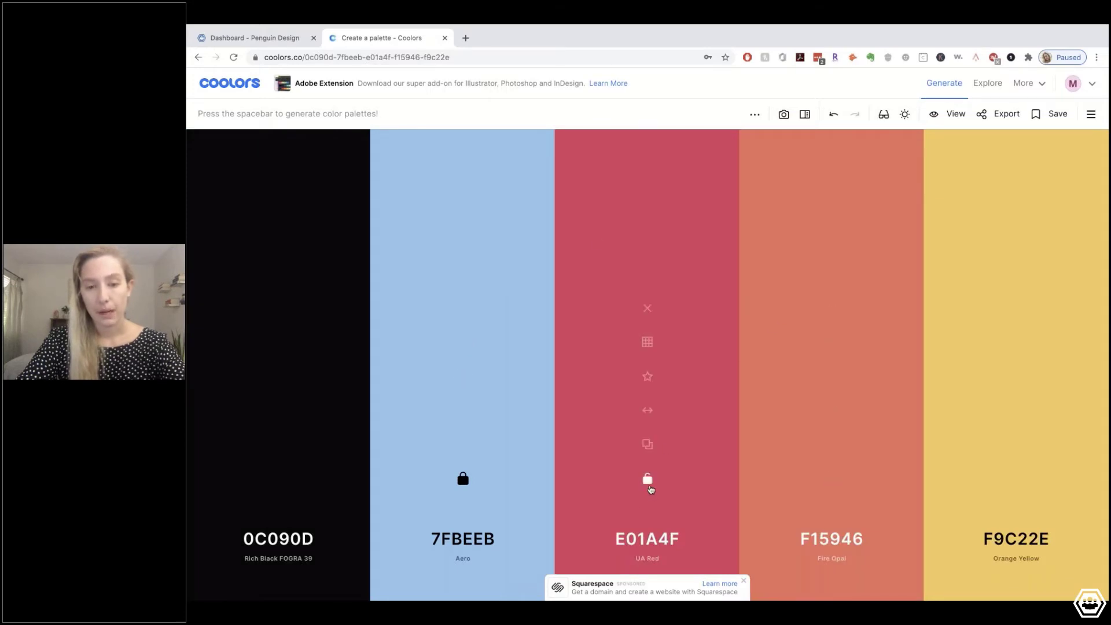
left_click(647, 478)
left_click(831, 478)
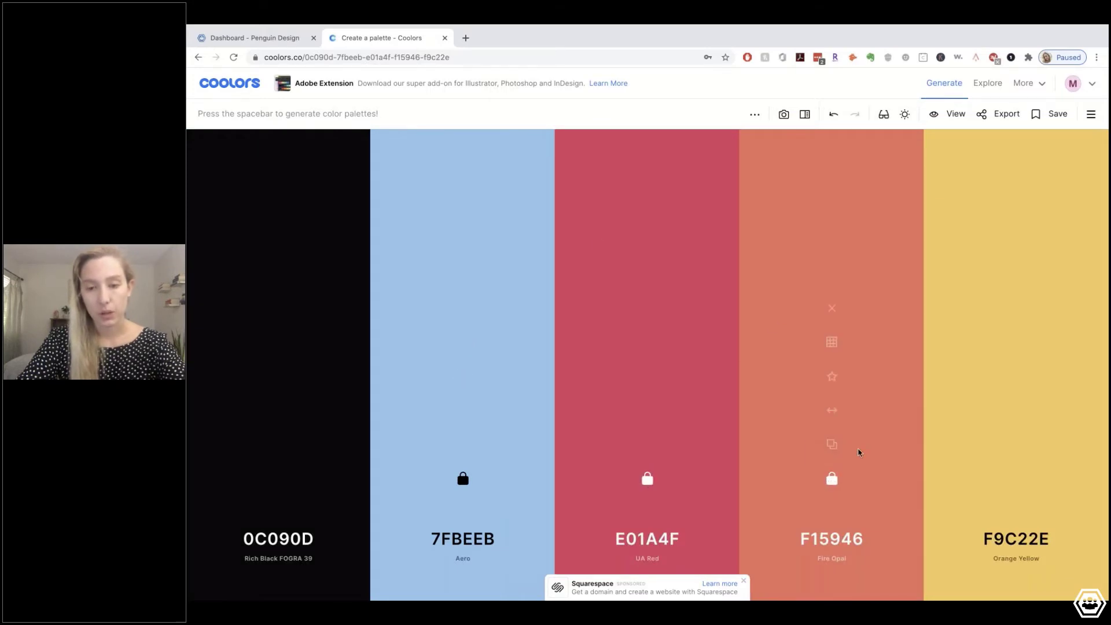
key("space")
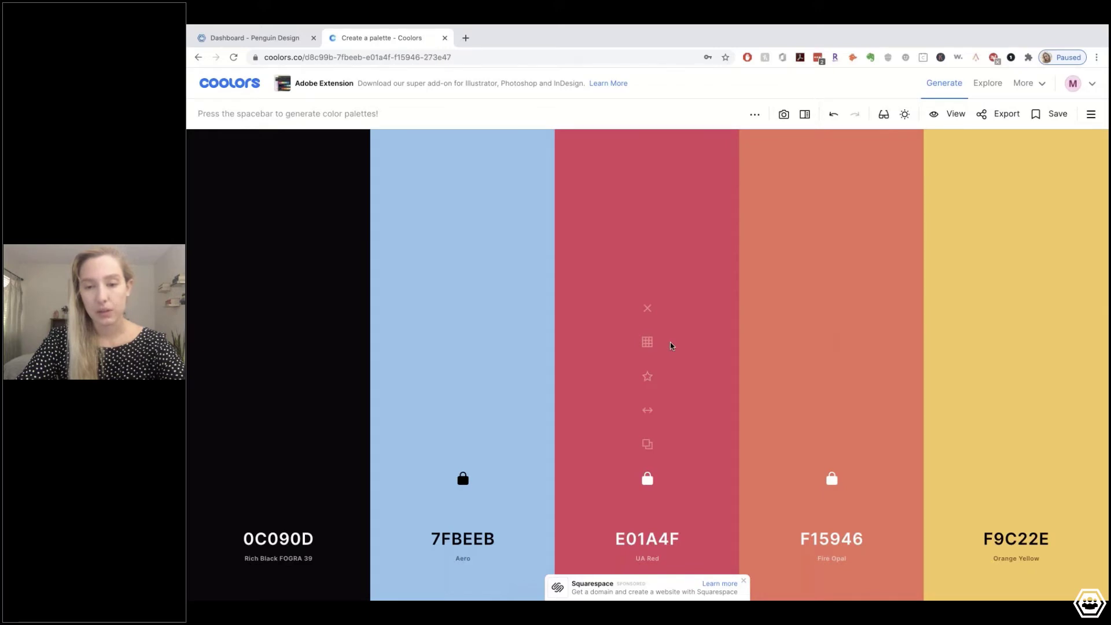
key("space")
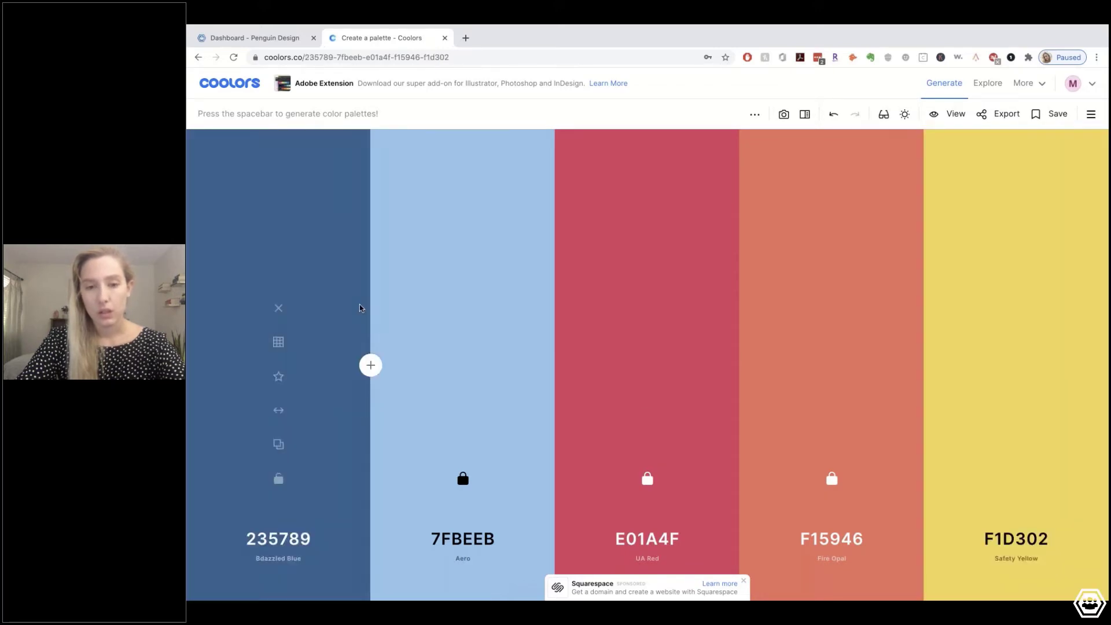
key("space")
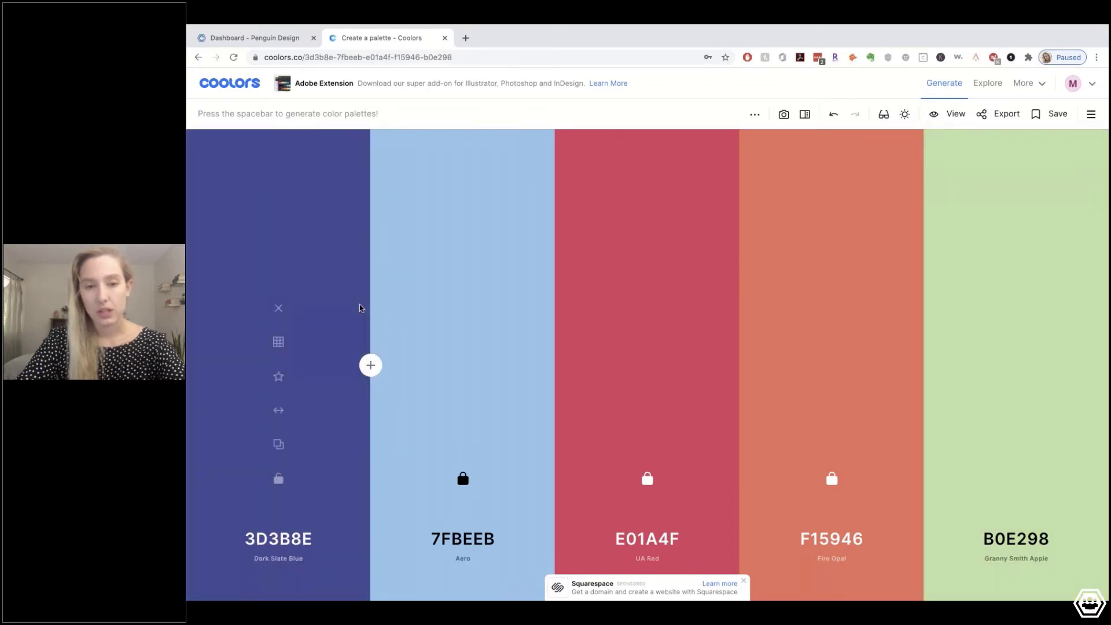
key("space")
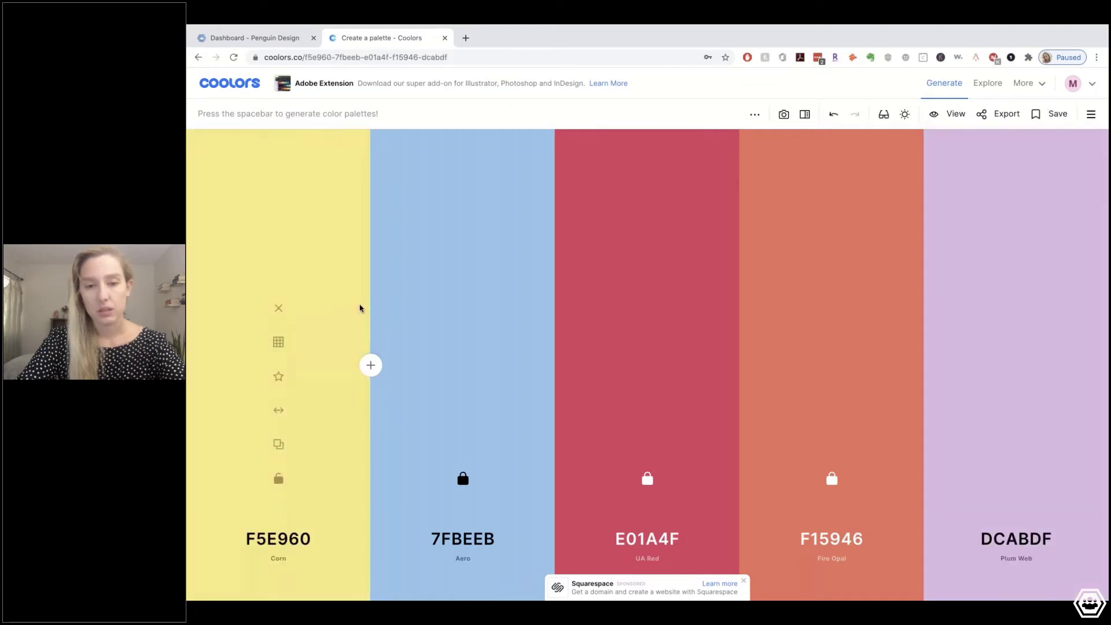
key("space")
key("space")
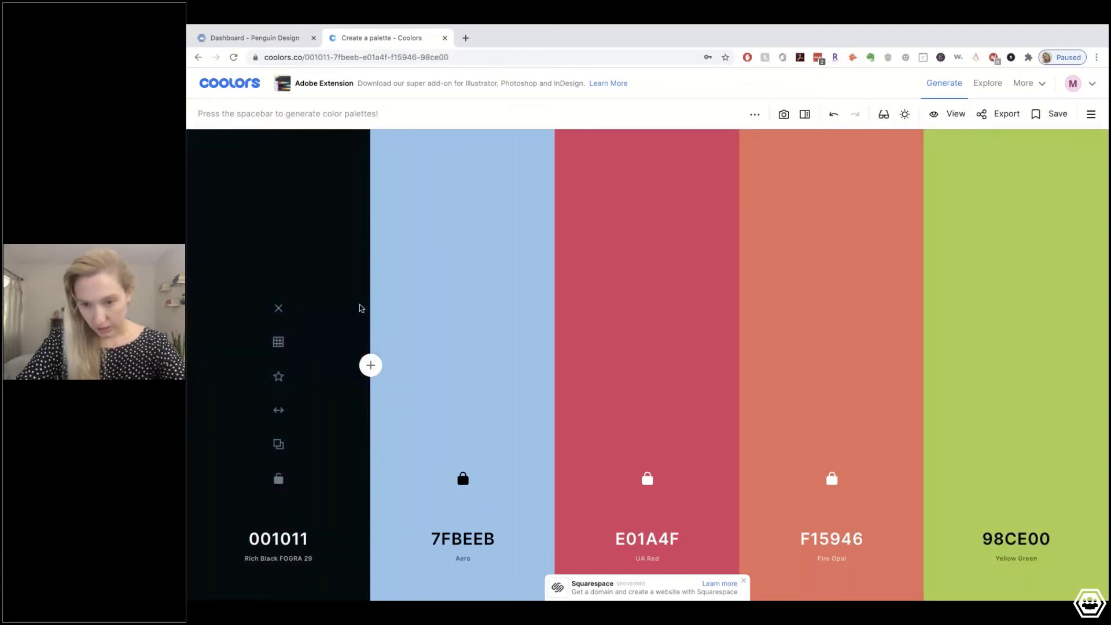
key("space")
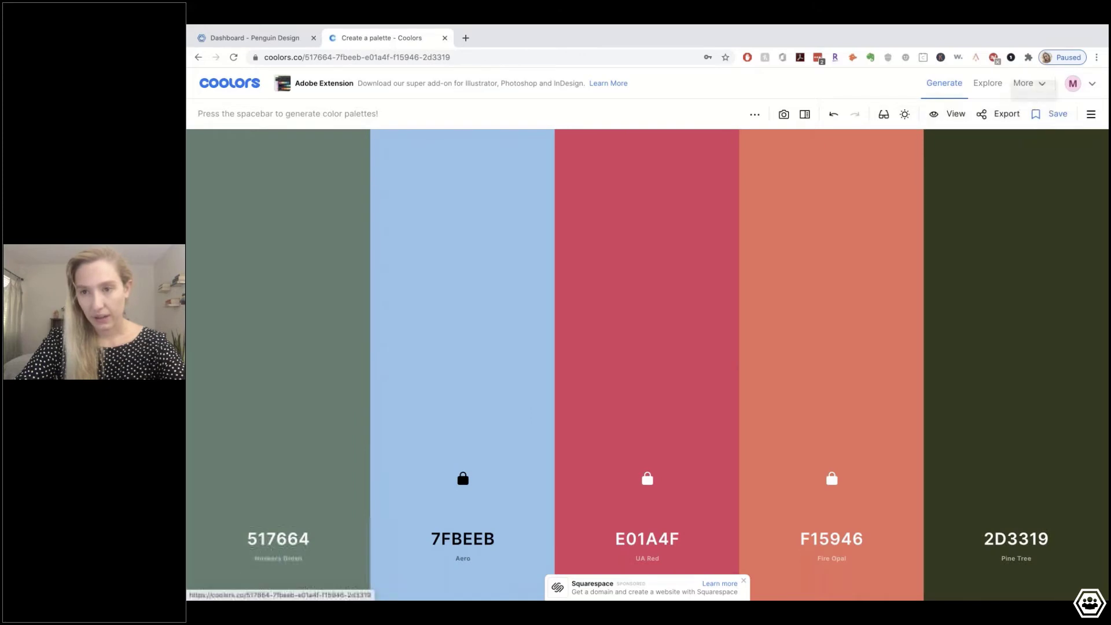
Cancel saving this palette and open the library of saved palettes
left_click(1052, 112)
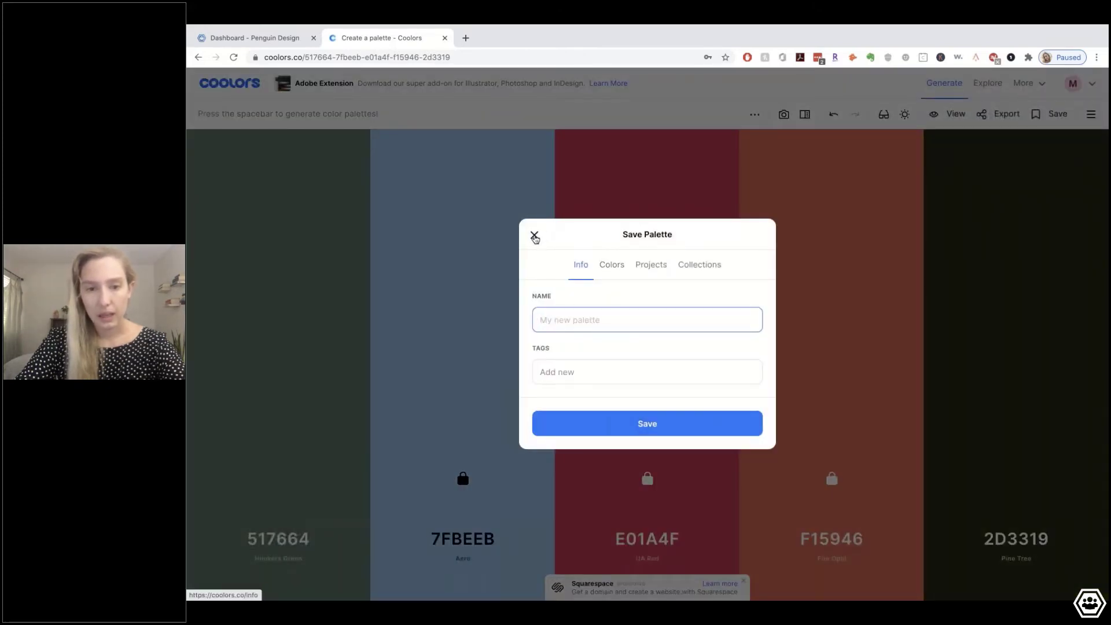
left_click(534, 234)
left_click(1092, 116)
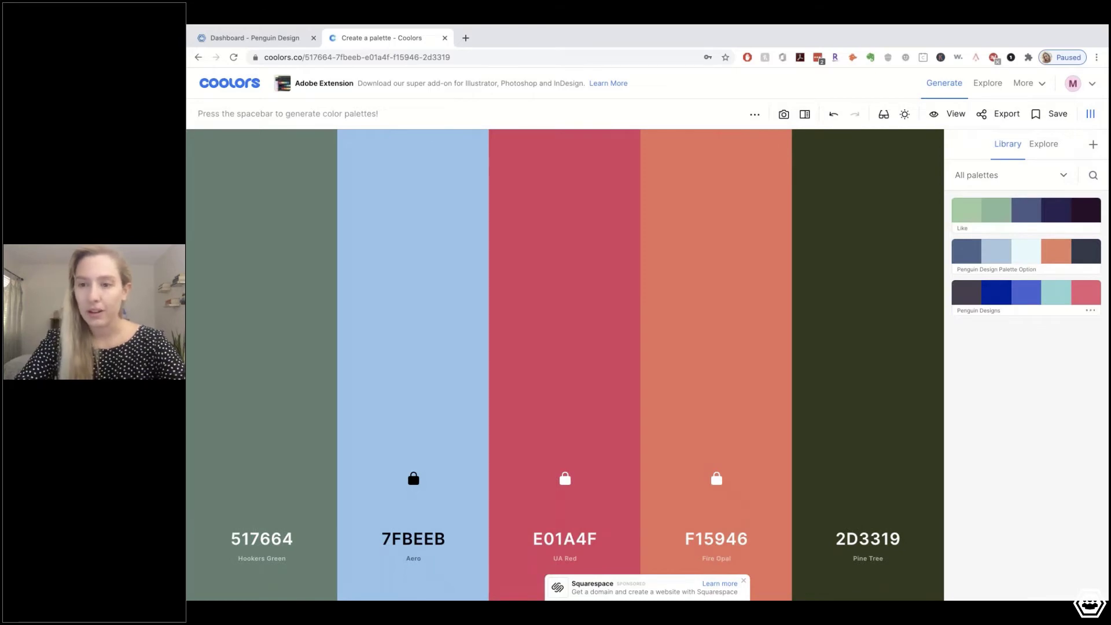
From the library, load Penguin Designs and then the Penguin Design Palette Option palette
left_click(1040, 299)
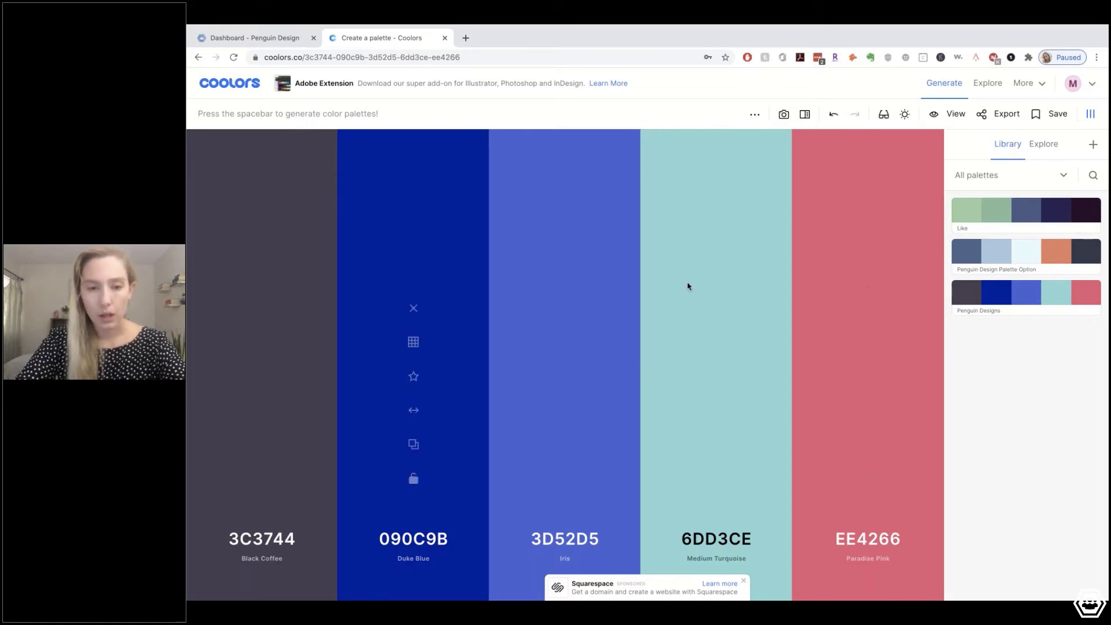
left_click(1052, 259)
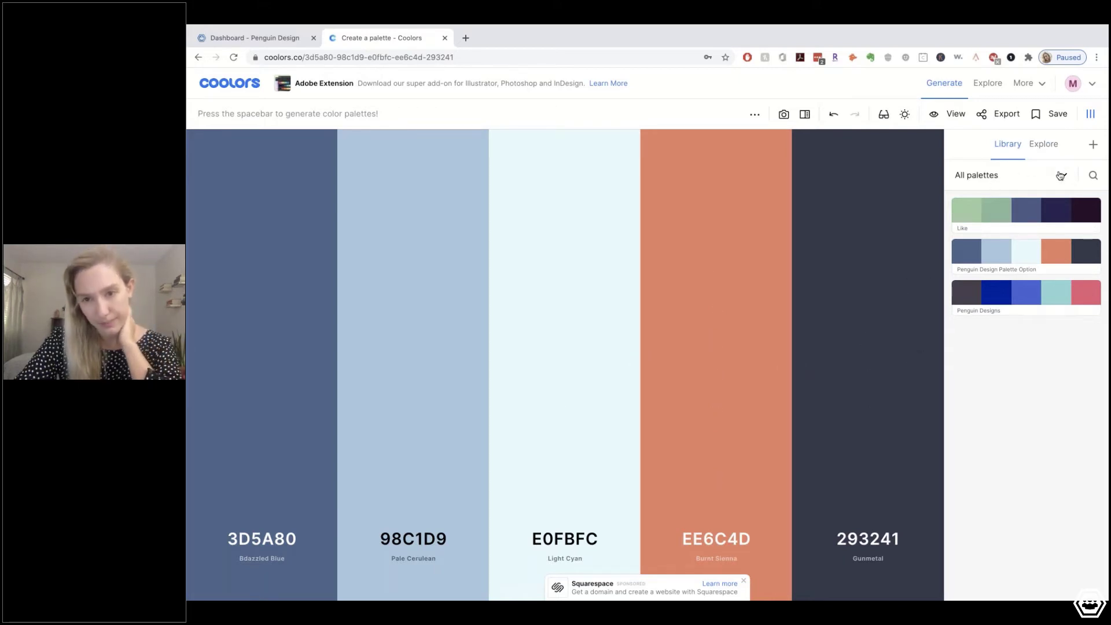
Try Coolors palette hue, saturation and temperature adjustments, then move the Coolors tab into its own window
left_click(906, 115)
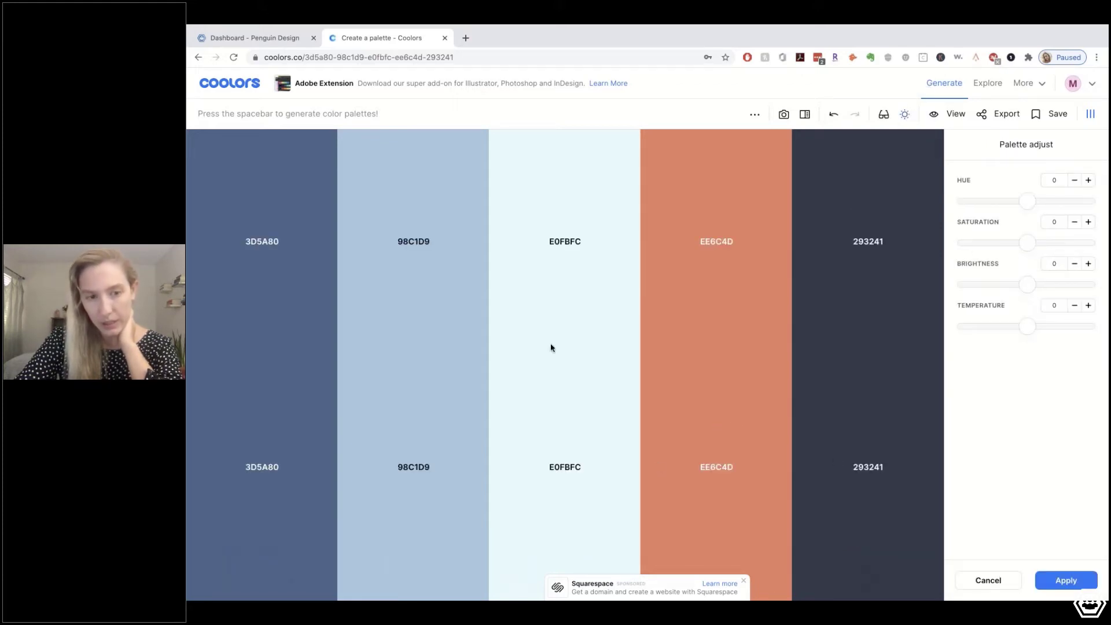
left_click_drag(1029, 201, 1027, 201)
left_click(1022, 201)
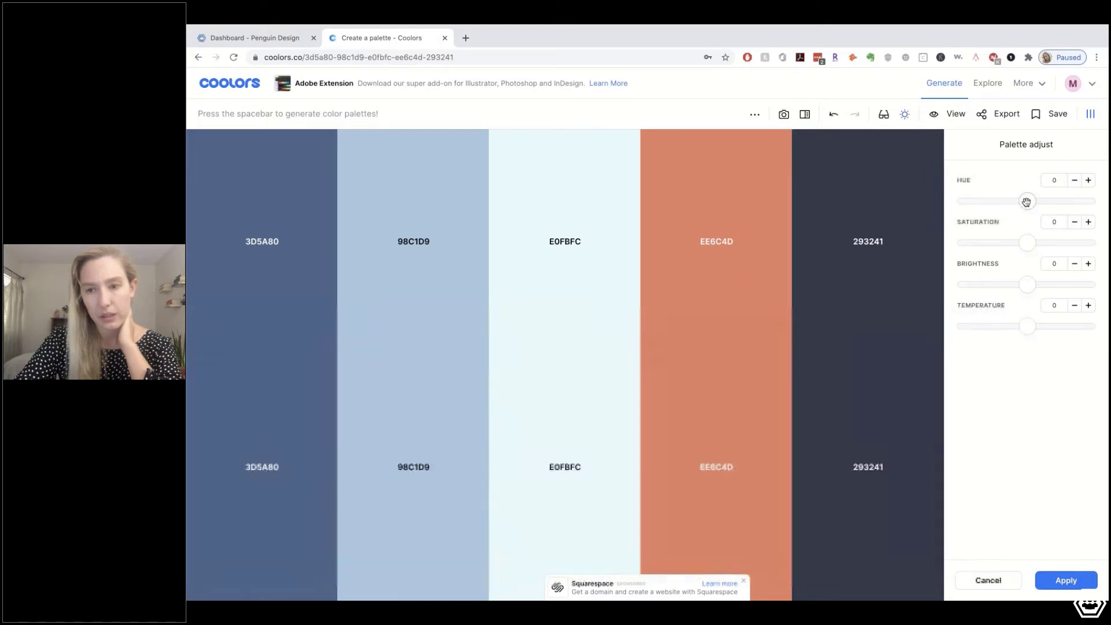
left_click_drag(1030, 243, 1090, 244)
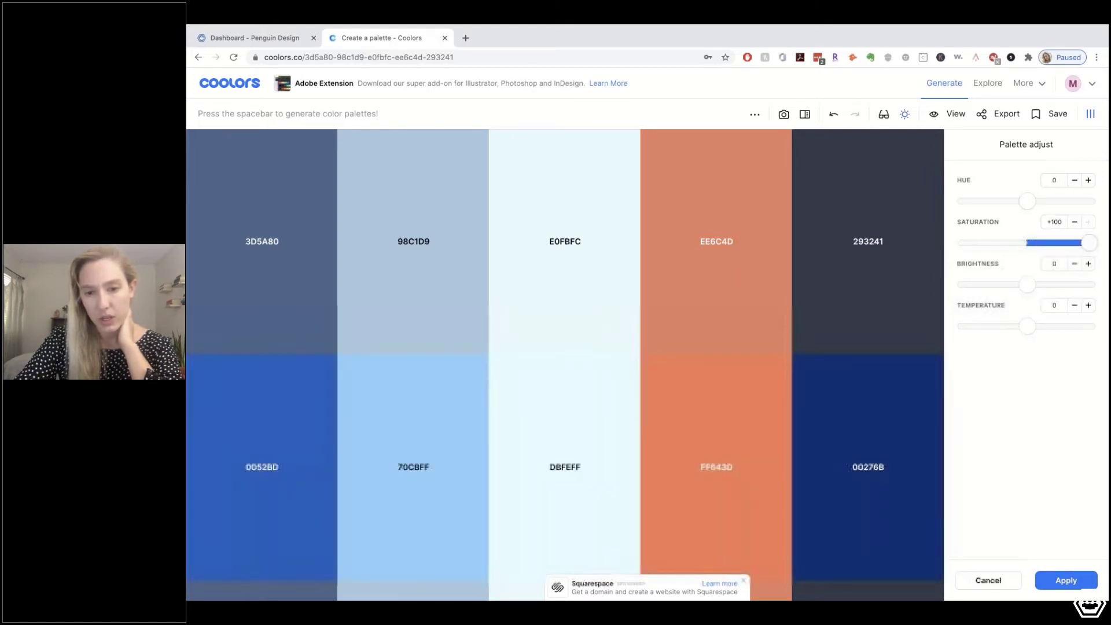
left_click_drag(972, 264, 1027, 284)
left_click_drag(1063, 329, 1026, 345)
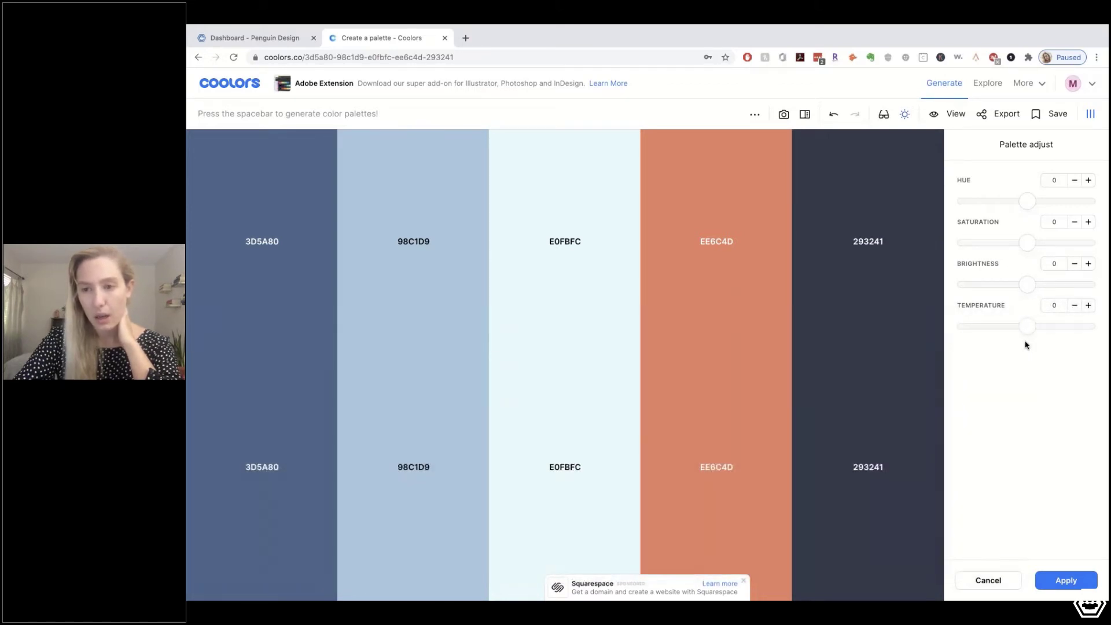
left_click_drag(1028, 244, 1089, 243)
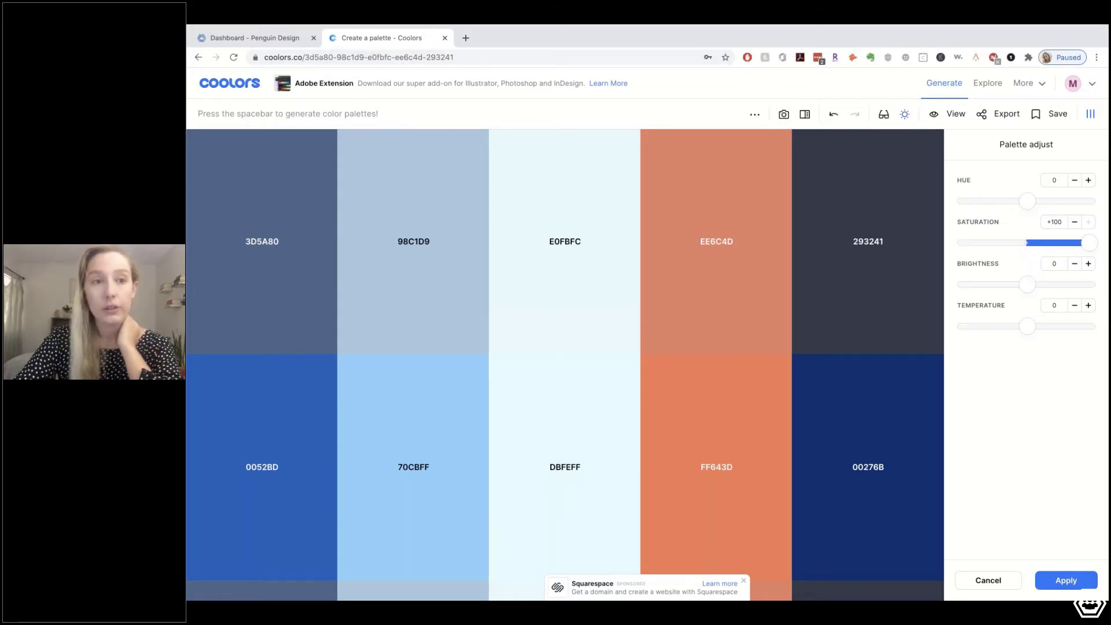
left_click_drag(358, 41, 387, 42)
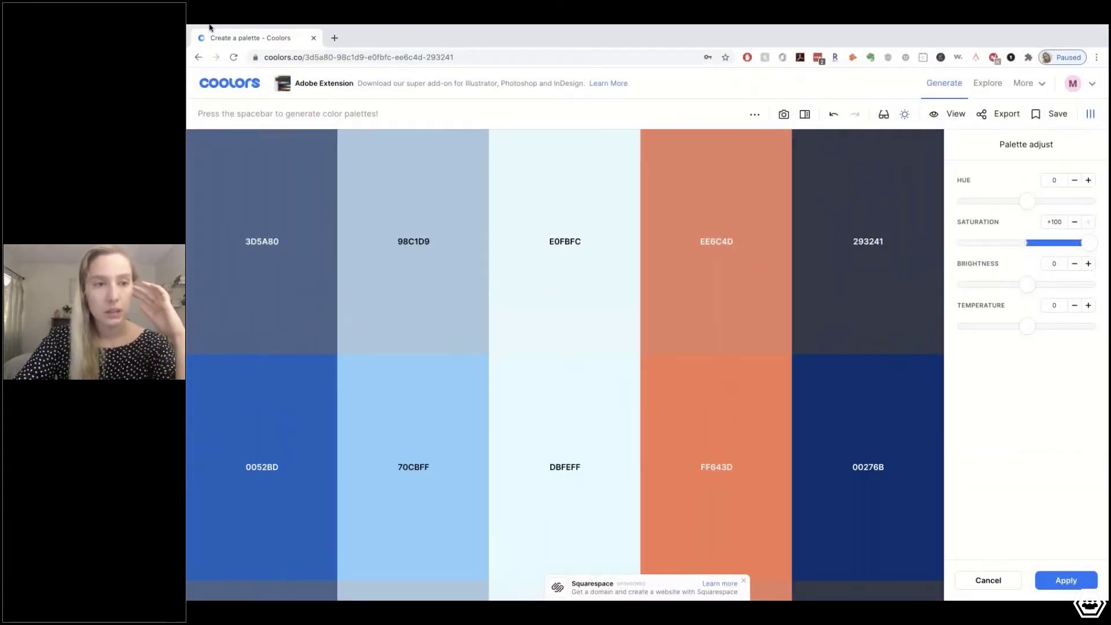
Exit fullscreen and resize the Coolors window onto the right side of the desktop
left_click(218, 42)
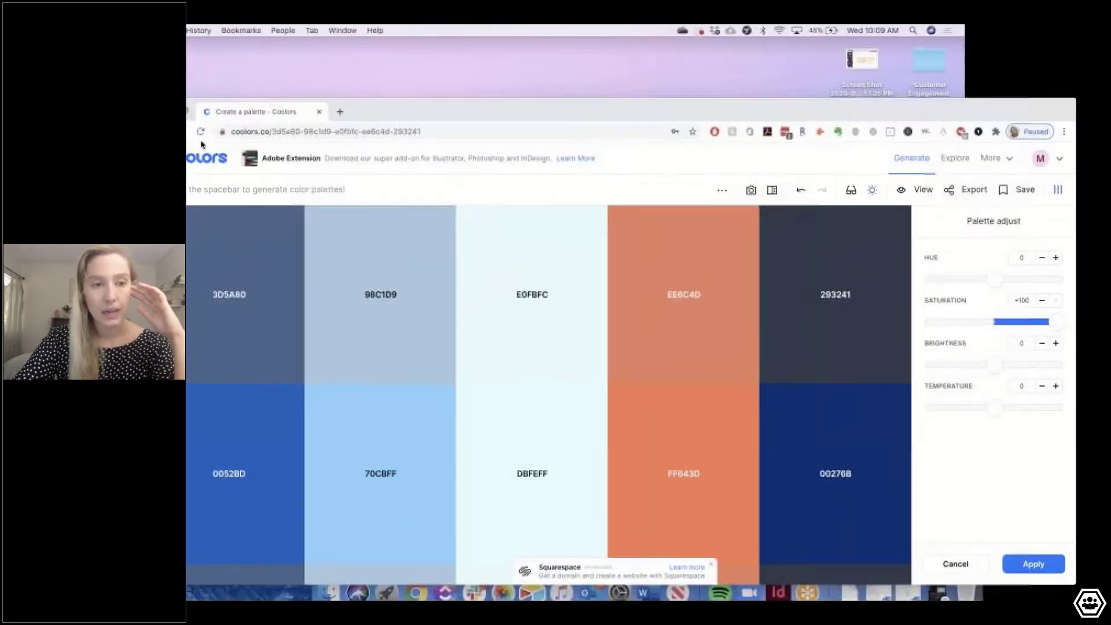
left_click_drag(371, 114, 406, 40)
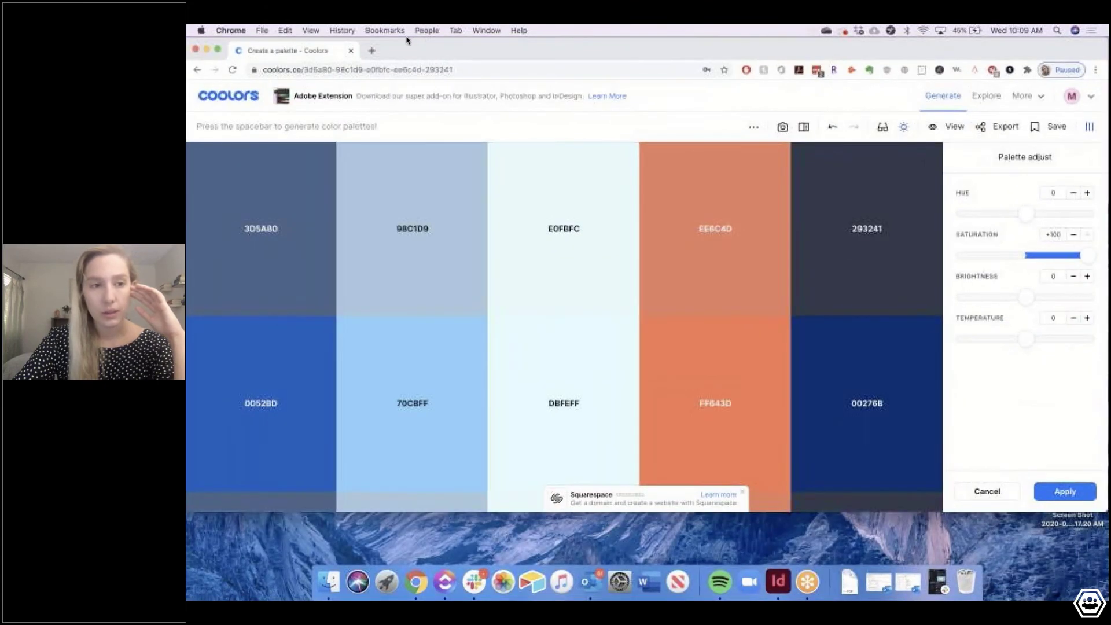
left_click_drag(188, 146, 939, 327)
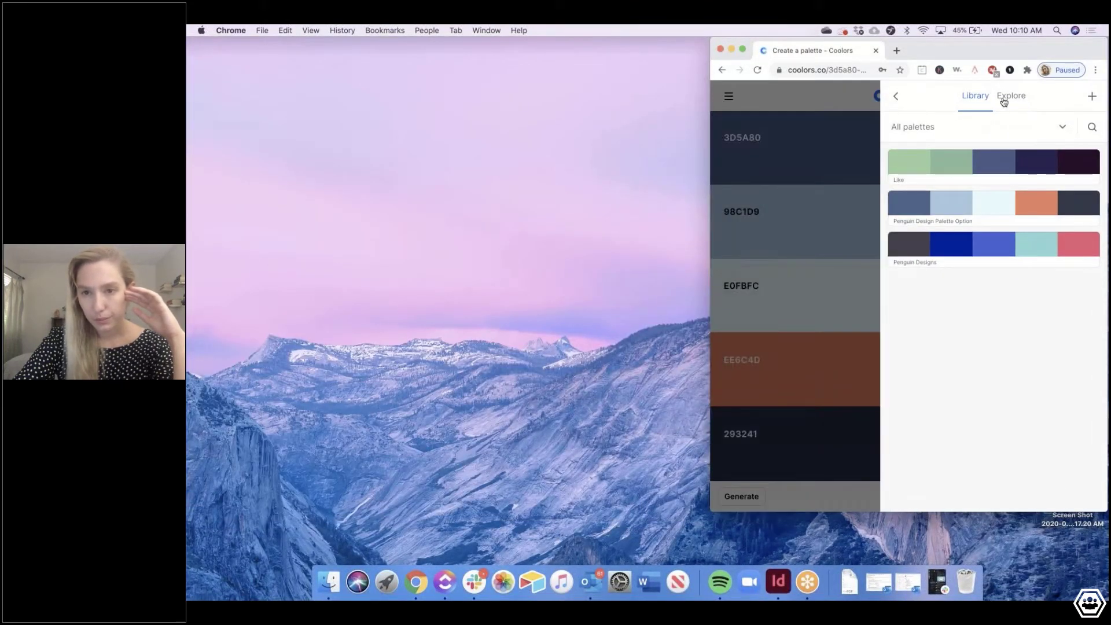
left_click(896, 98)
left_click_drag(710, 100, 390, 76)
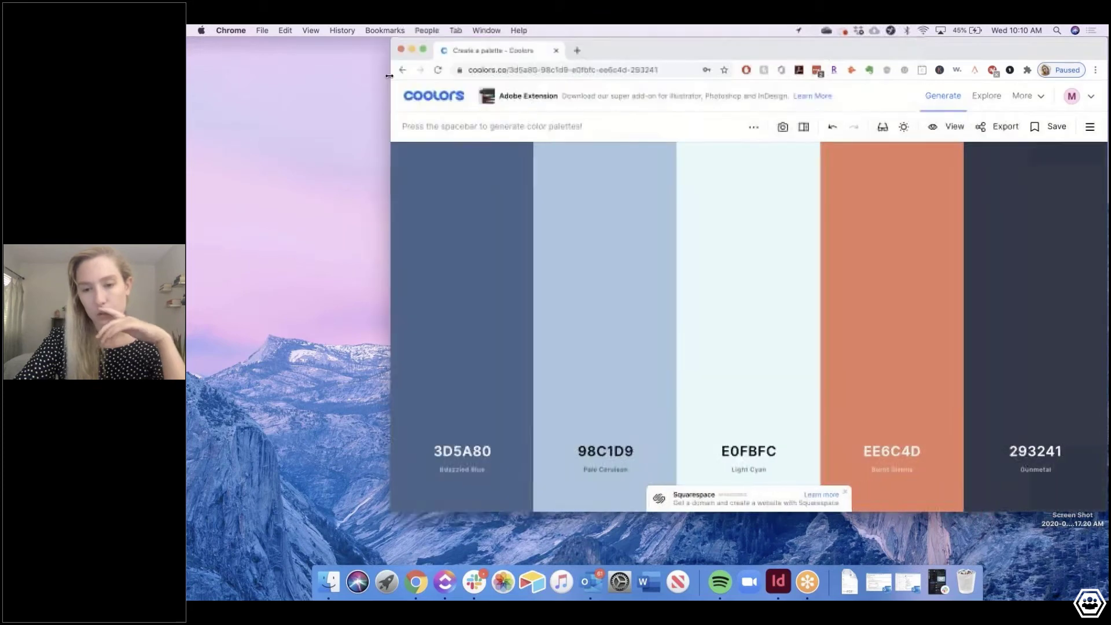
left_click(1086, 128)
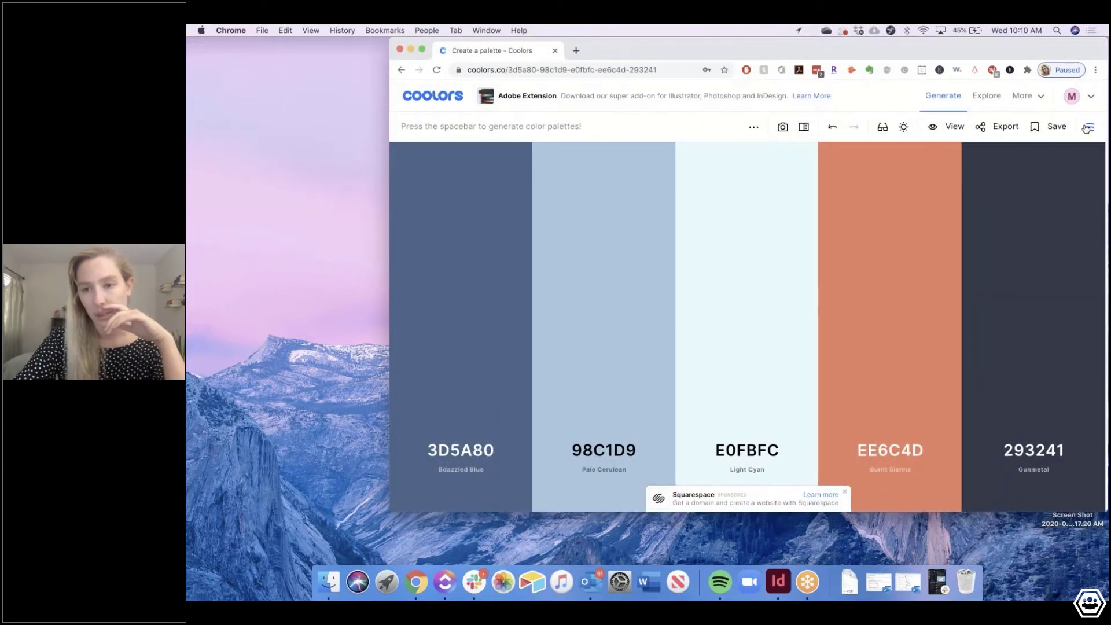
Set the palette adjustment saturation to +100 and narrow the window further to the right
left_click(902, 137)
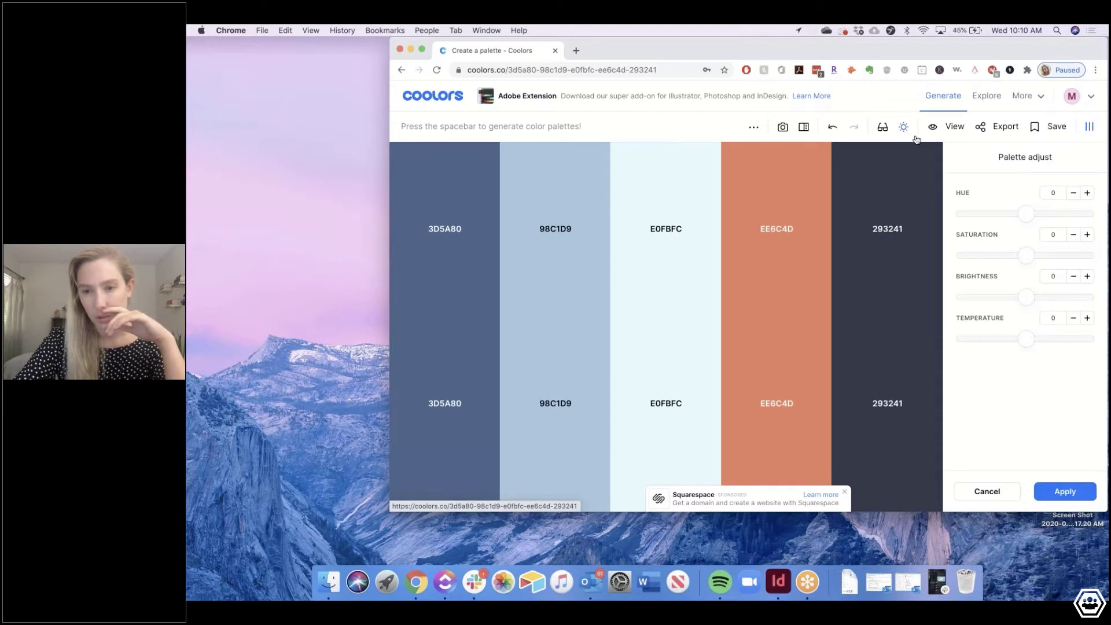
left_click_drag(1025, 255, 1087, 255)
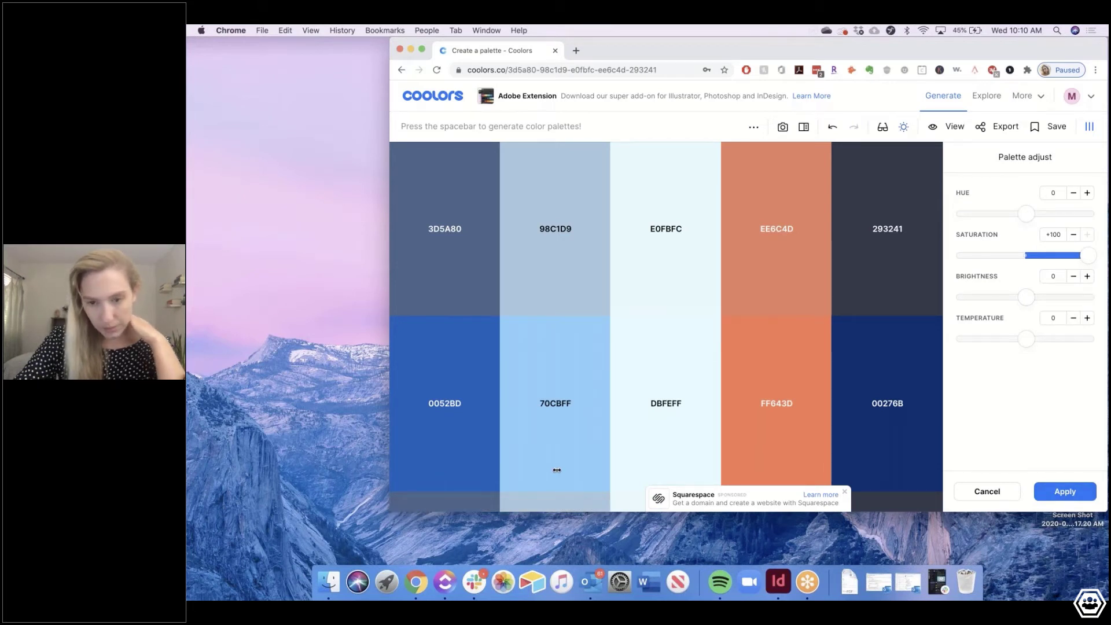
left_click_drag(556, 469, 557, 469)
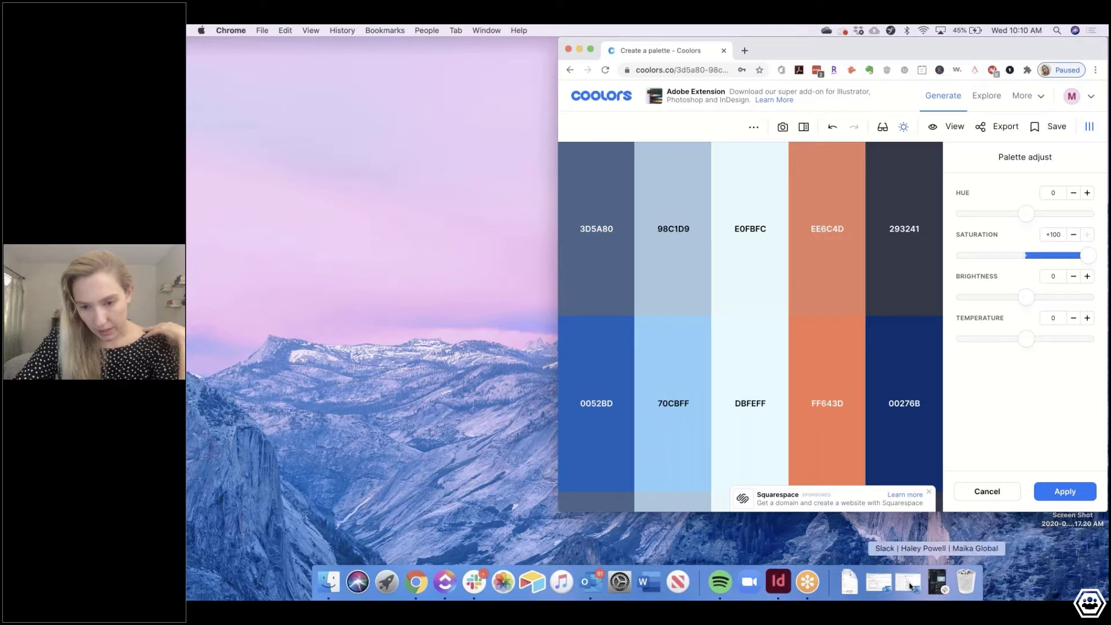
left_click(417, 596)
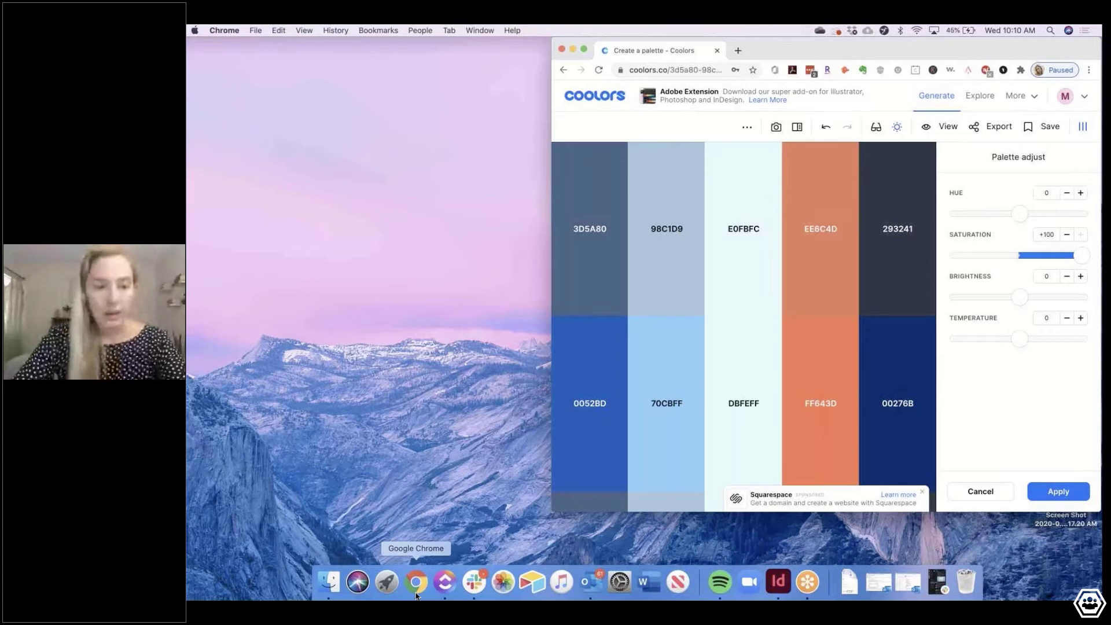
On the Member.buzz Palette page, set Color 1 to 3D5A80
left_click(416, 596)
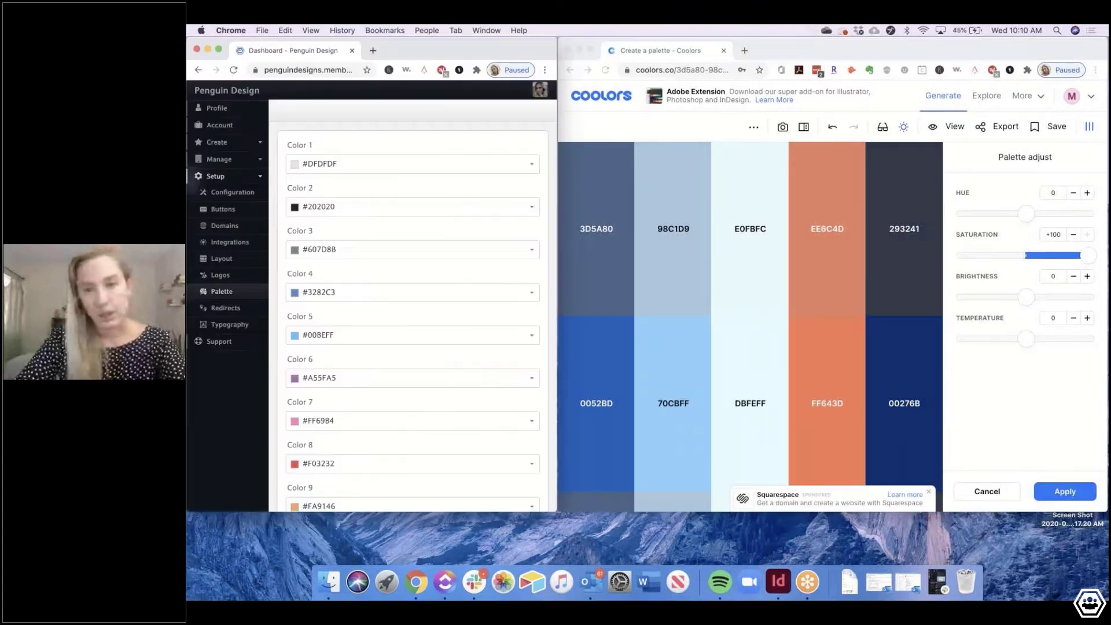
scroll(402, 300, "down", 5)
scroll(347, 232, "up", 5)
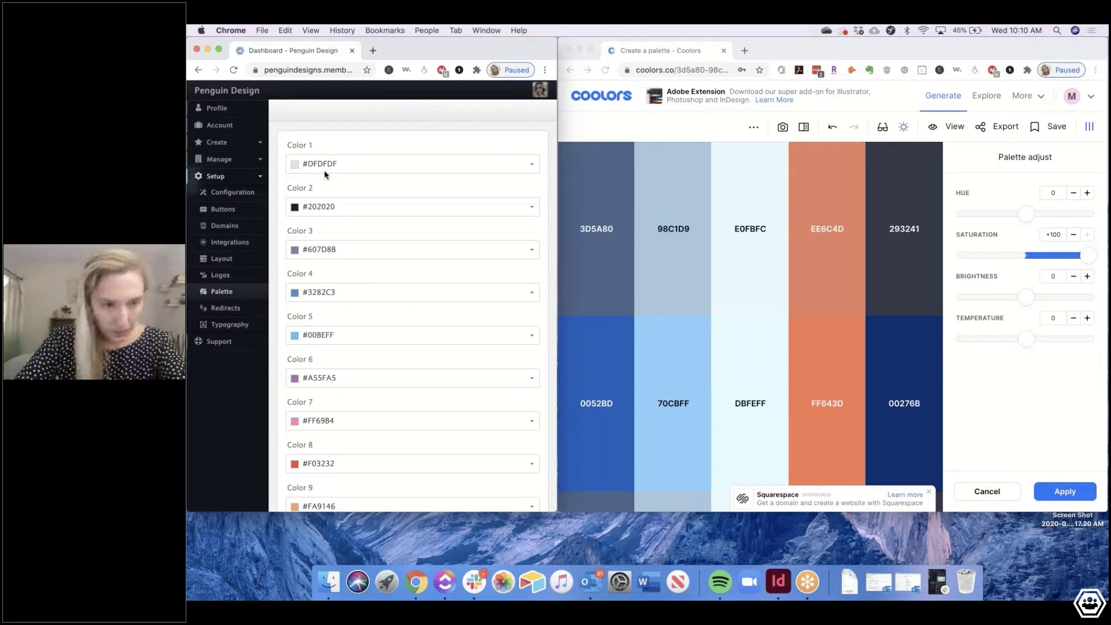
scroll(326, 175, "down", 1)
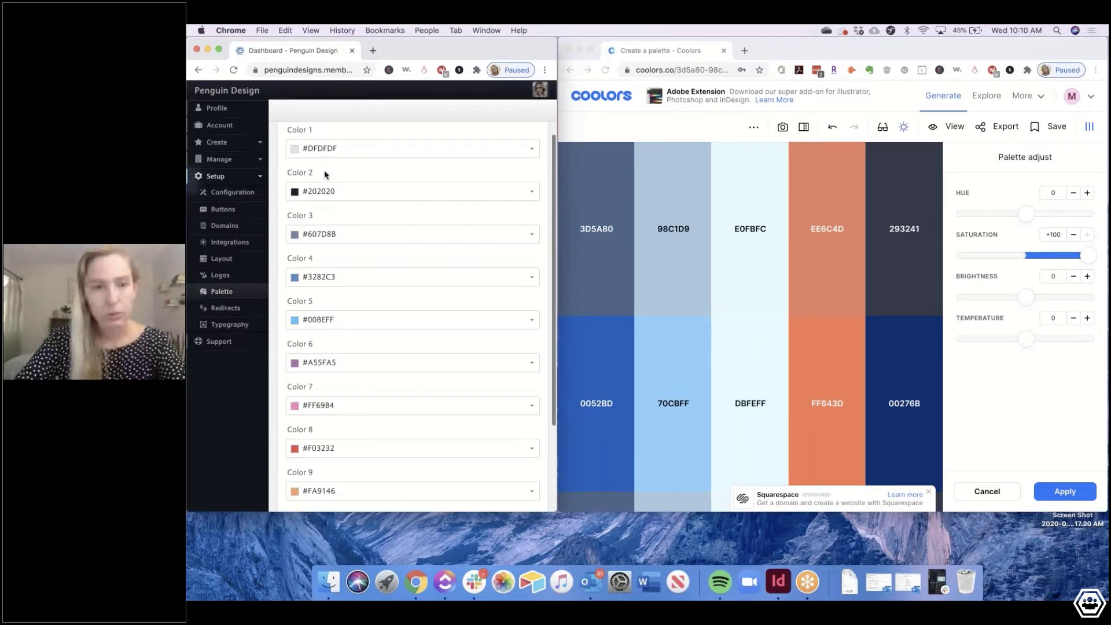
scroll(325, 175, "down", 3)
scroll(326, 175, "up", 4)
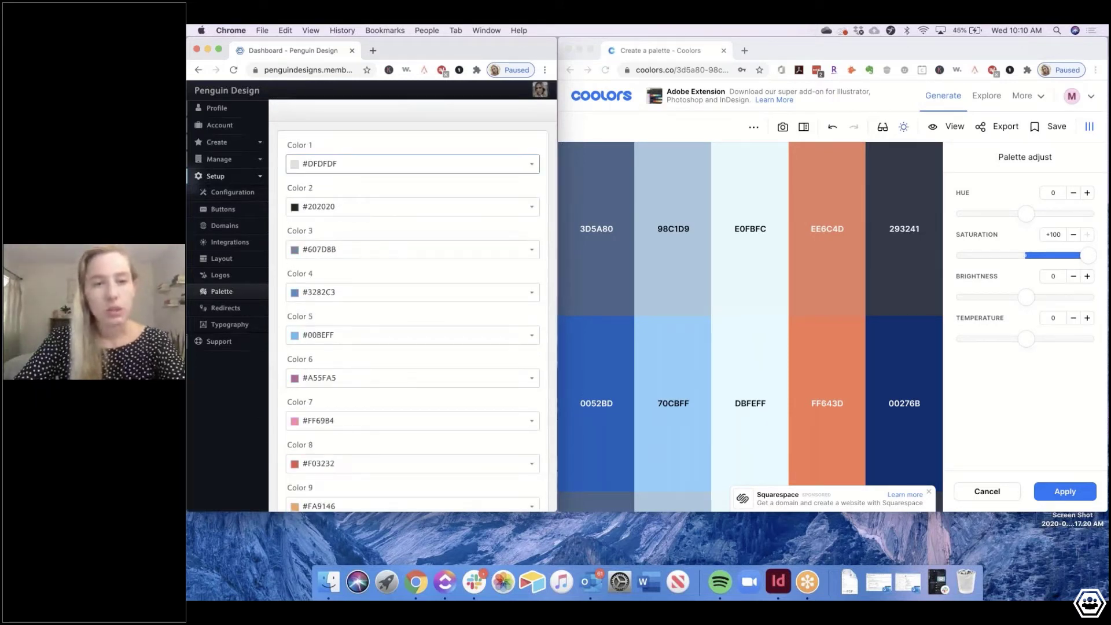
double_click(321, 164)
triple_click(321, 161)
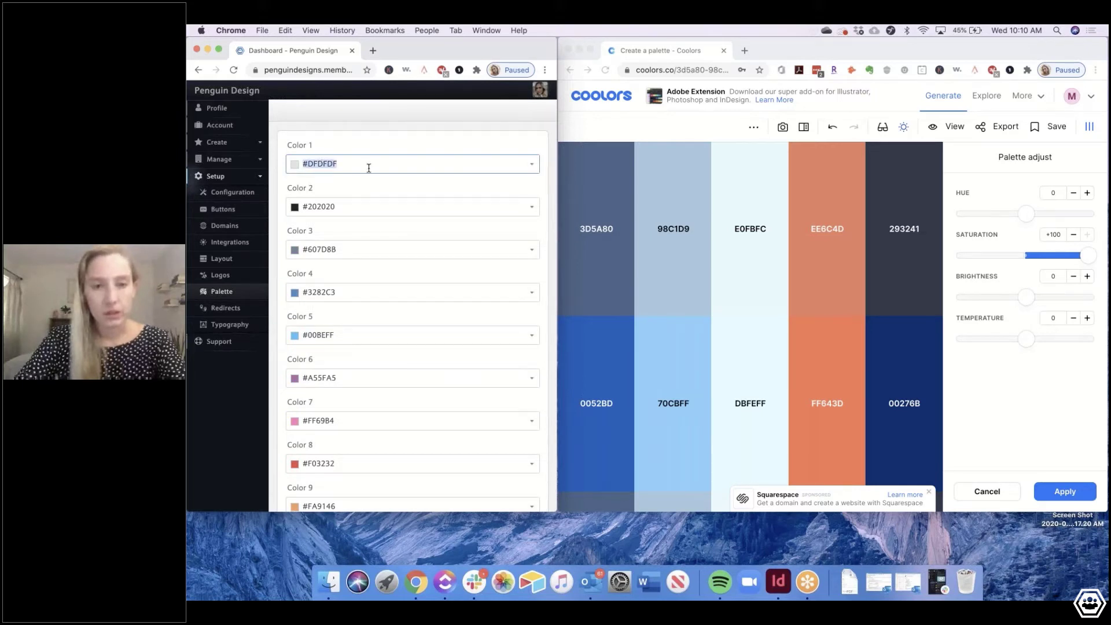
type("3d")
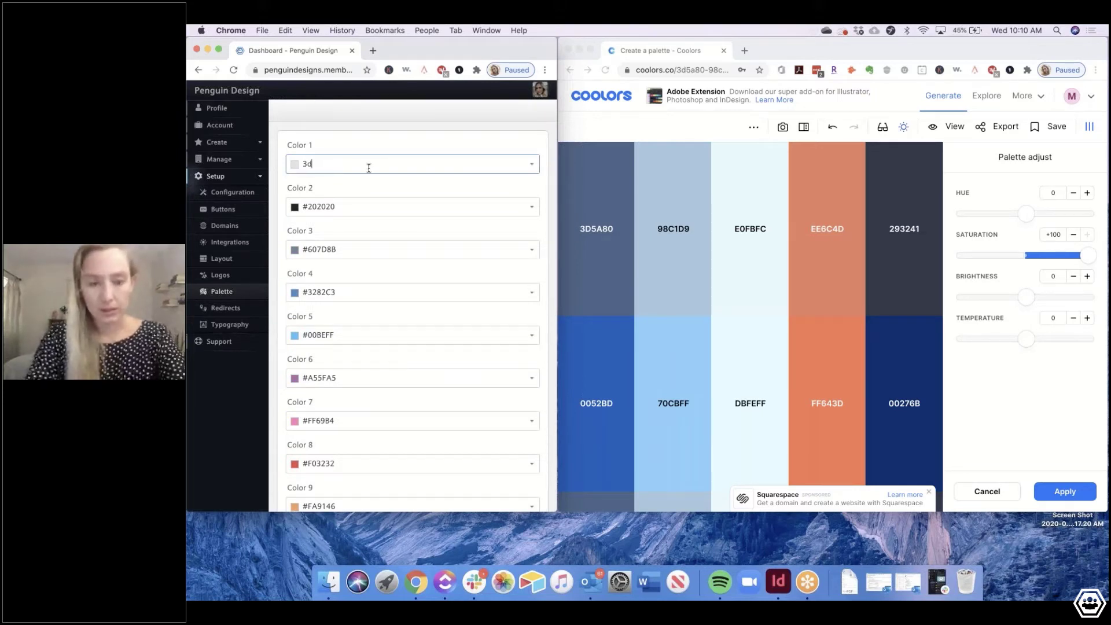
type("5a80")
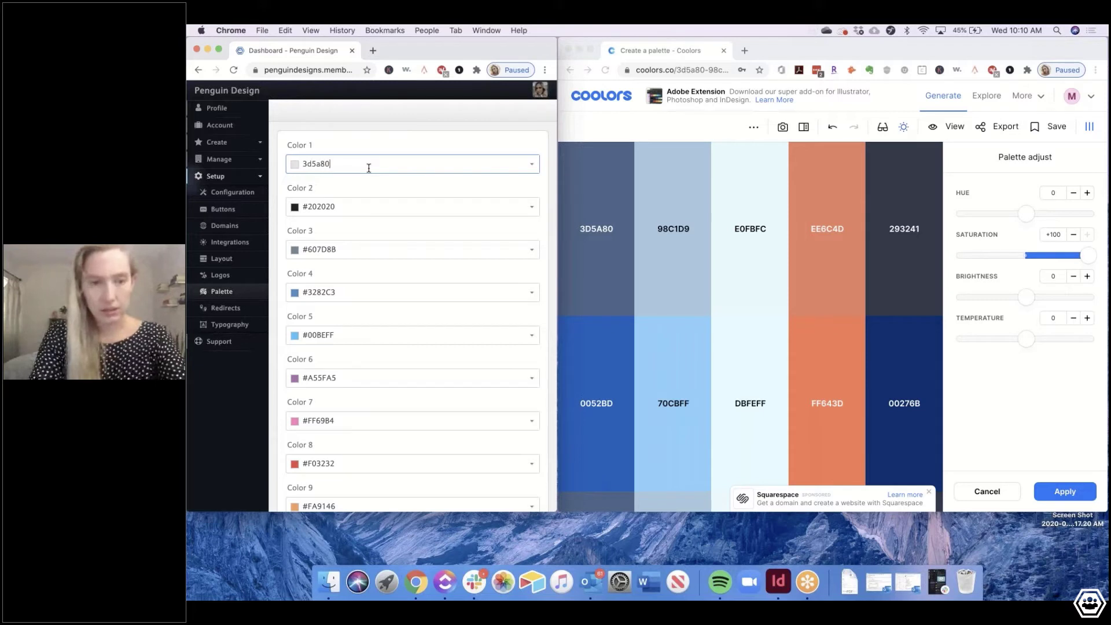
key("Return")
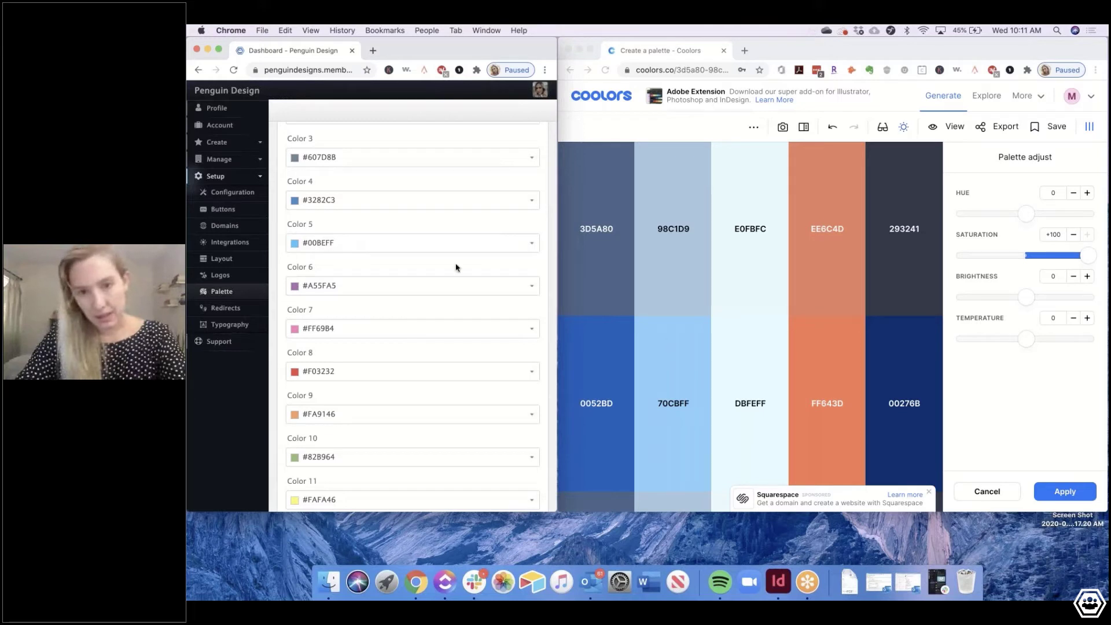
Change Color 2 to 98C1D9 and Color 3 to E0FBFC
scroll(340, 167, "down", 1)
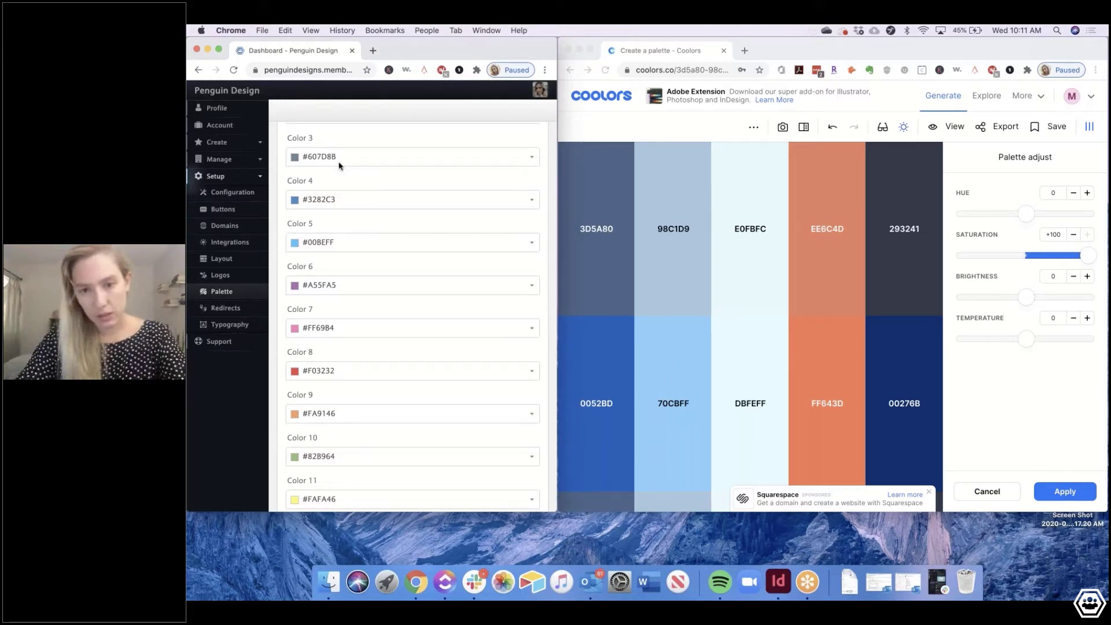
scroll(340, 167, "down", 2)
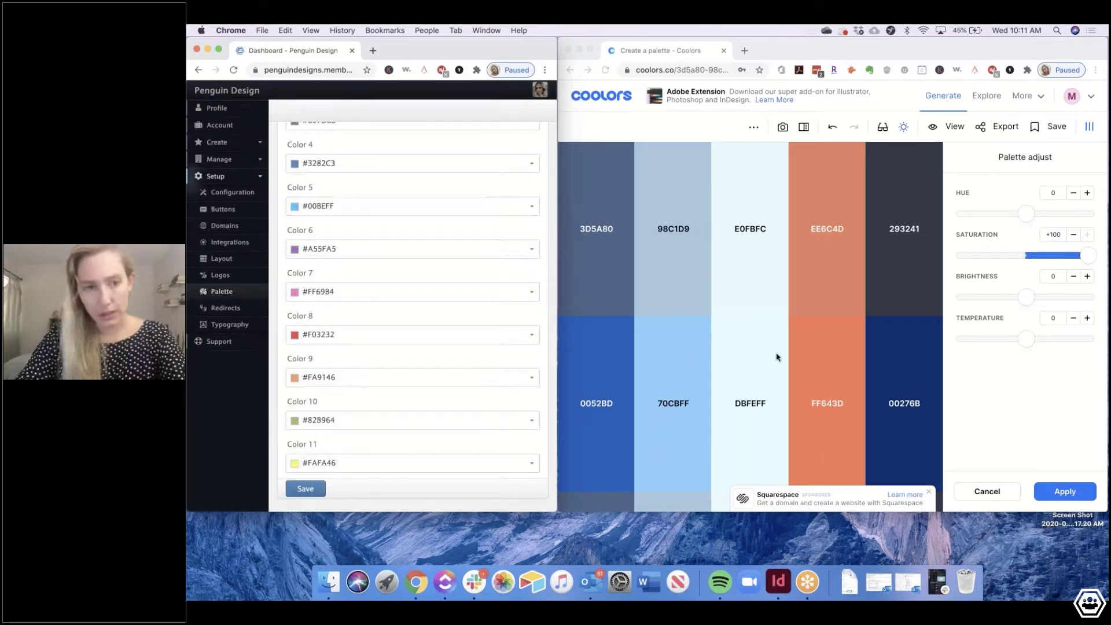
scroll(417, 290, "up", 5)
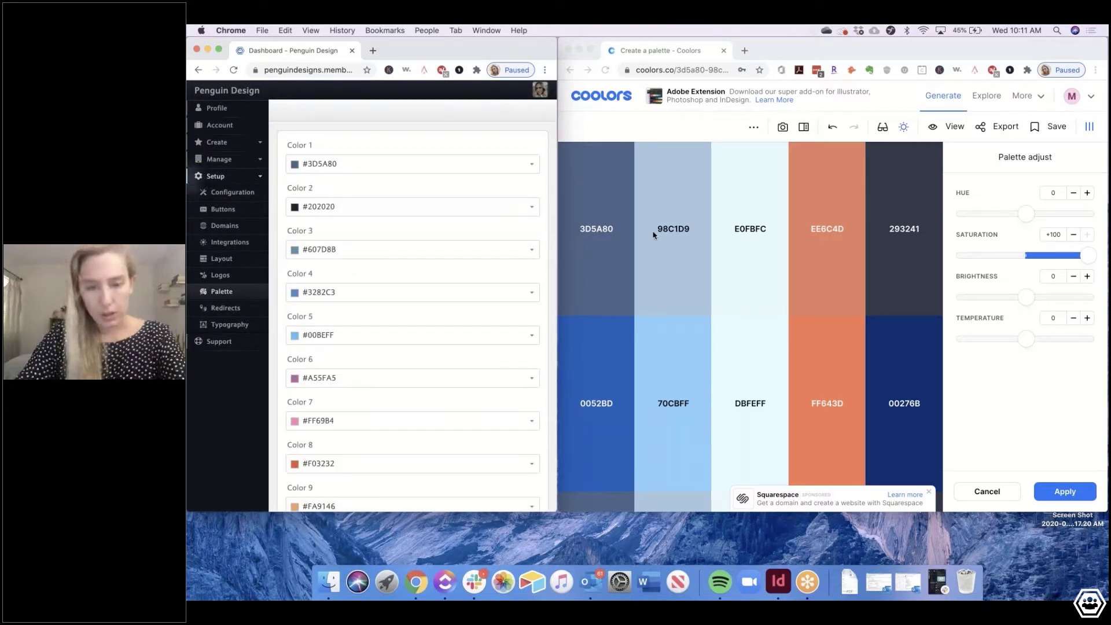
left_click(331, 206)
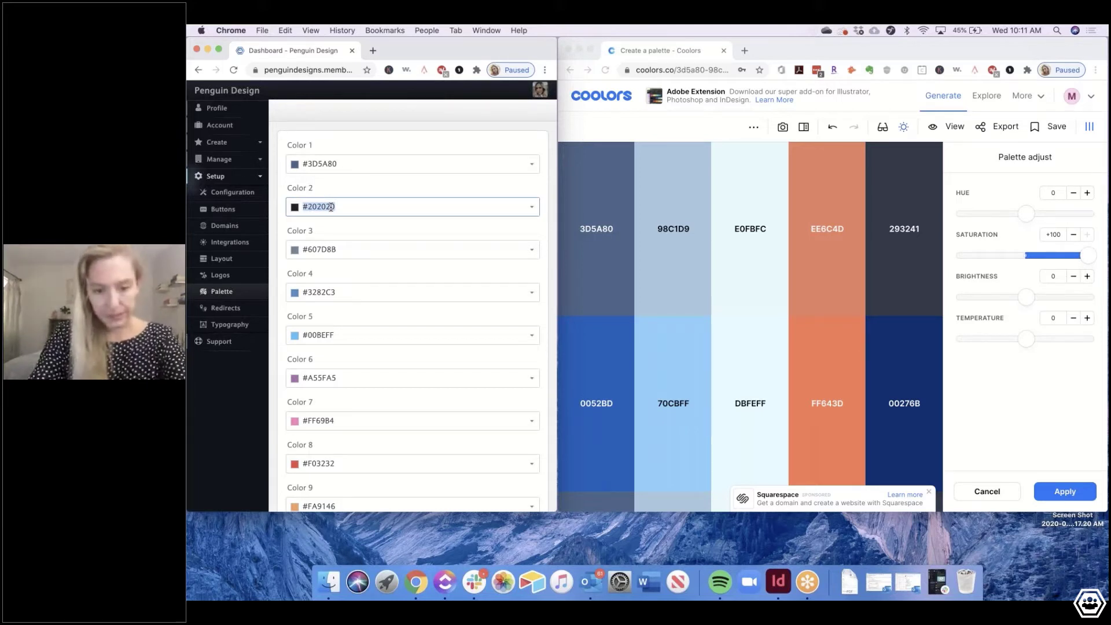
type("98")
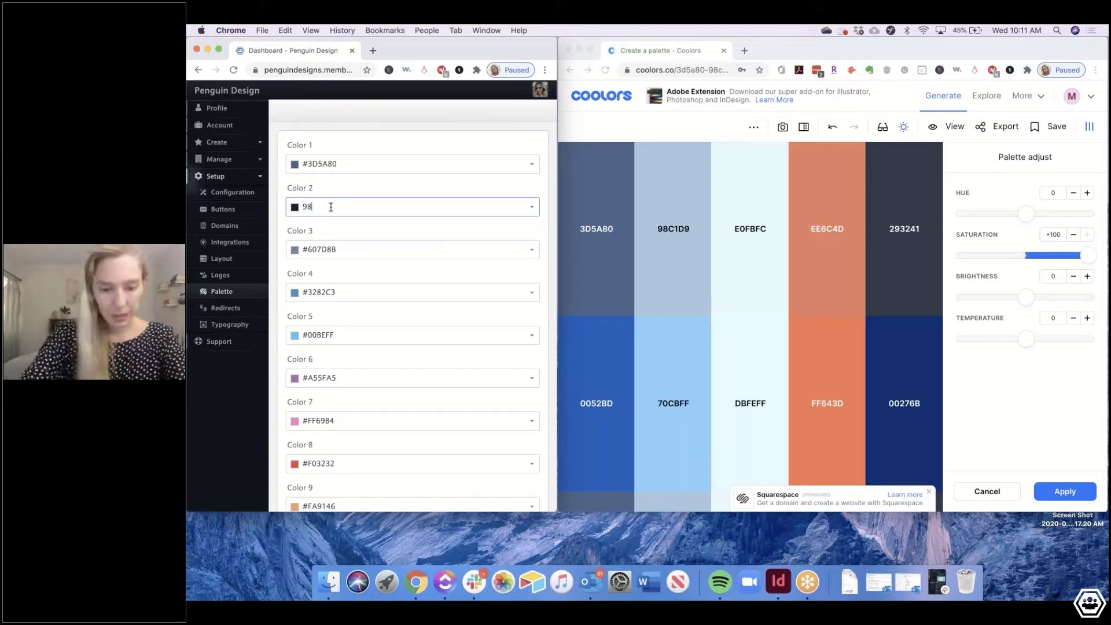
type("c")
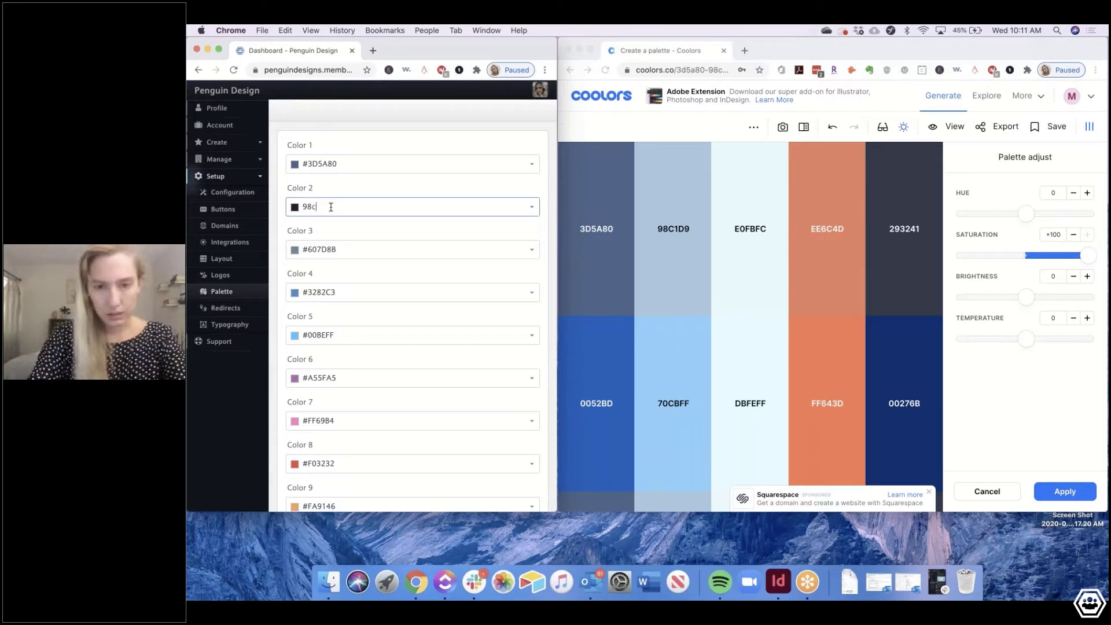
type("1d")
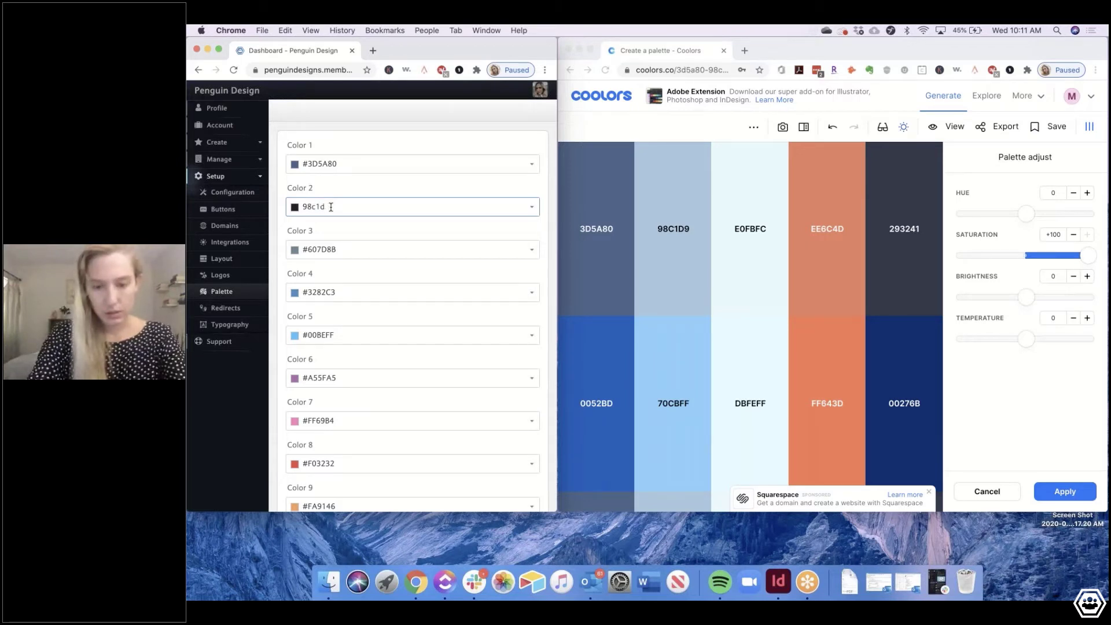
type("9")
key("Return")
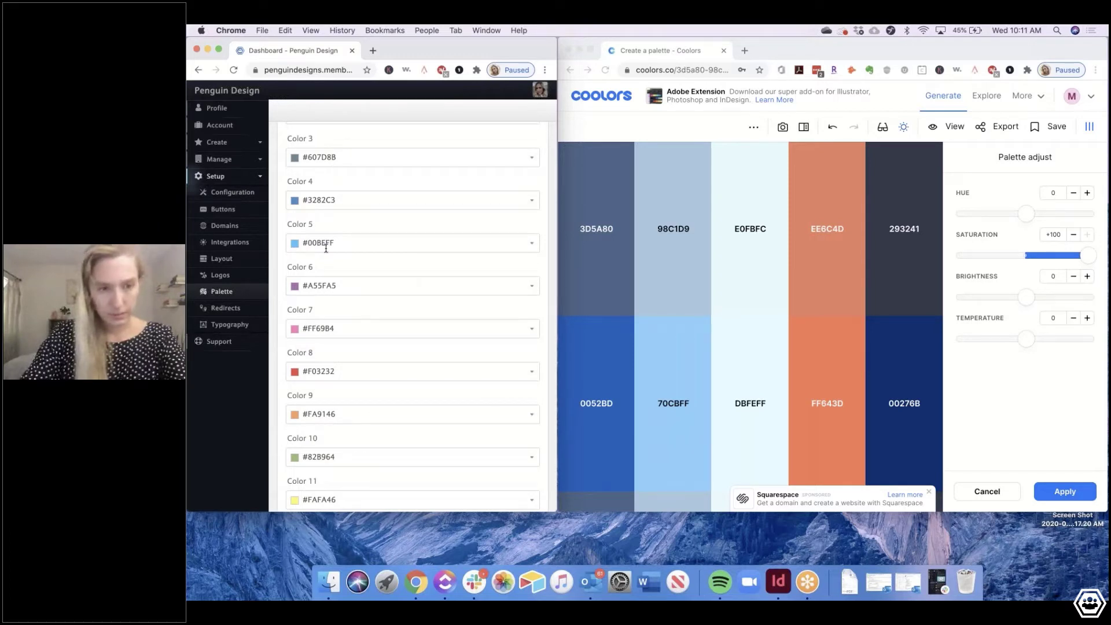
scroll(326, 249, "up", 1)
left_click(324, 284)
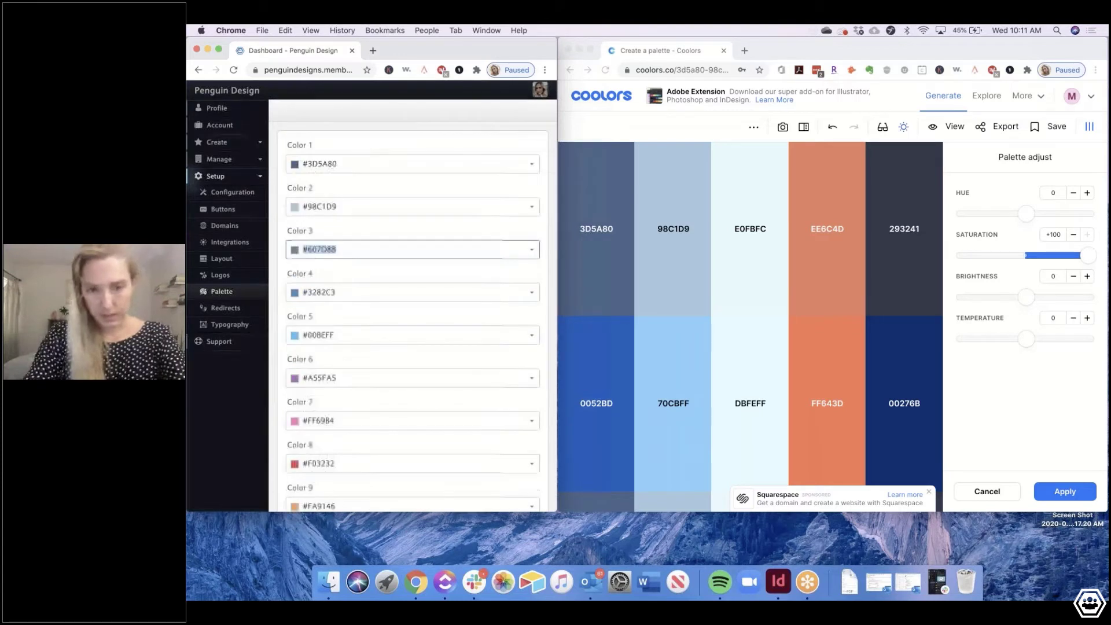
type("e")
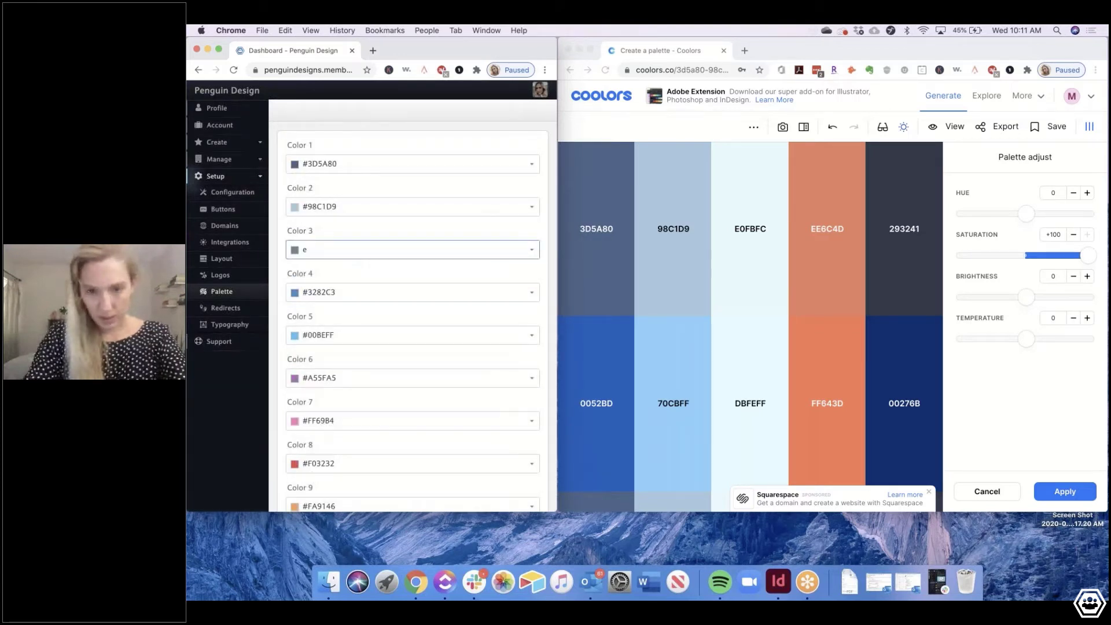
type("0f")
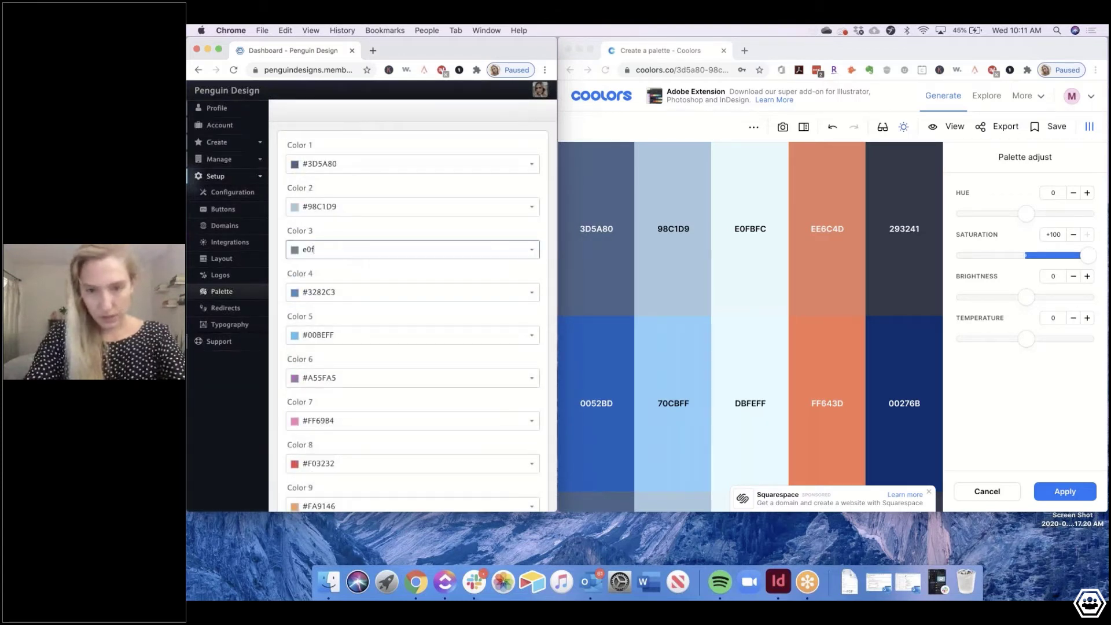
type("bfc")
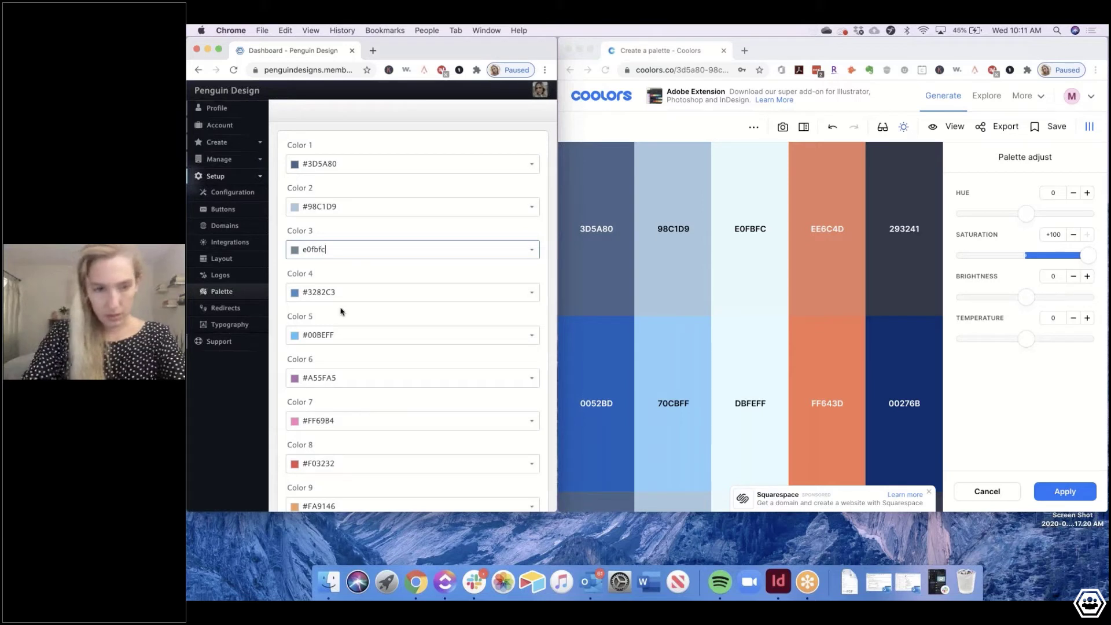
left_click(325, 278)
left_click(336, 292)
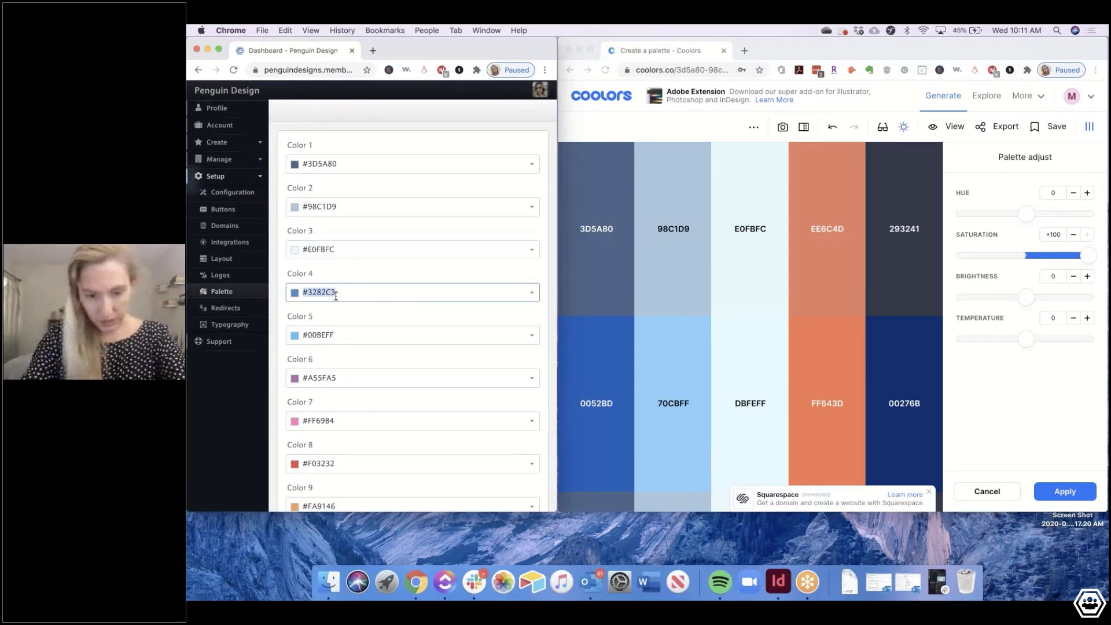
Set Colors 4–7 to EE6C4D, 293241, 0052BD and 70CBFF
type("ee")
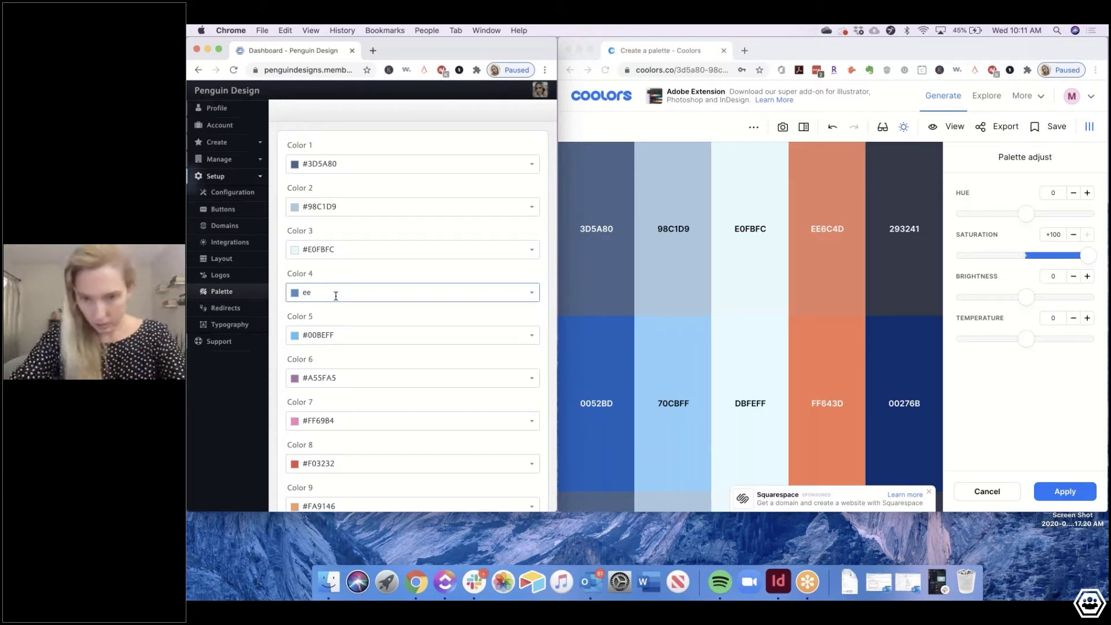
type("6c")
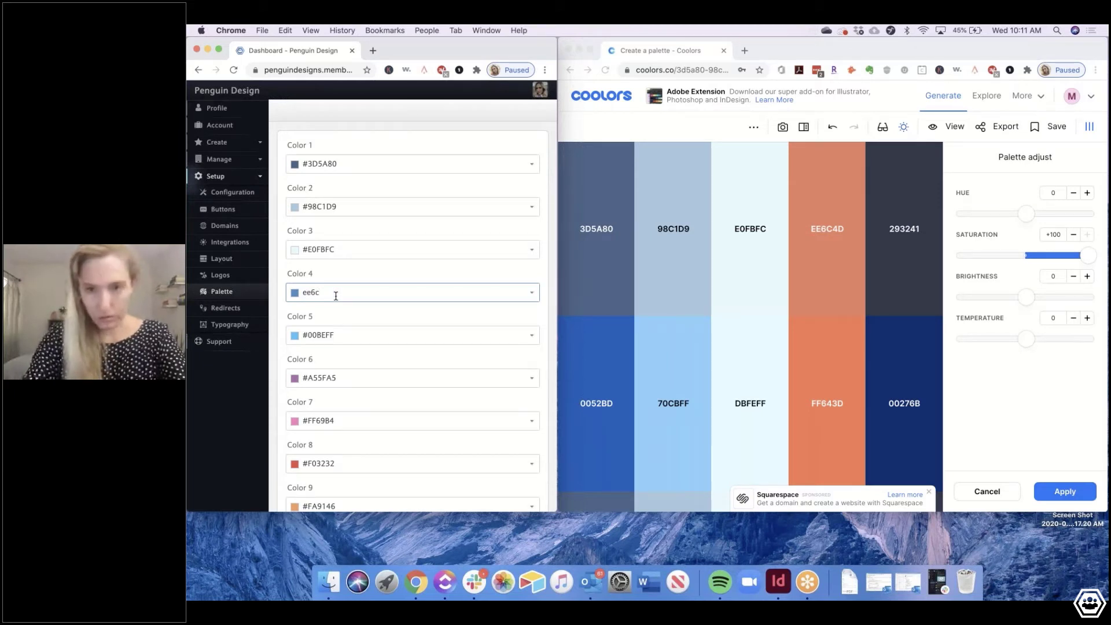
type("4d")
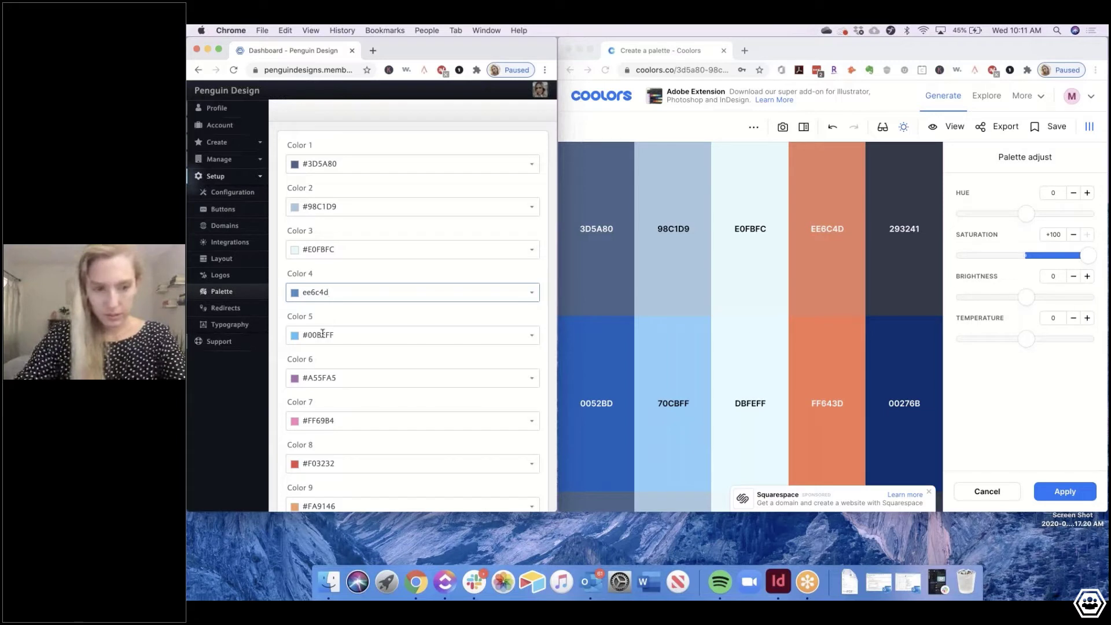
left_click(322, 334)
type("2")
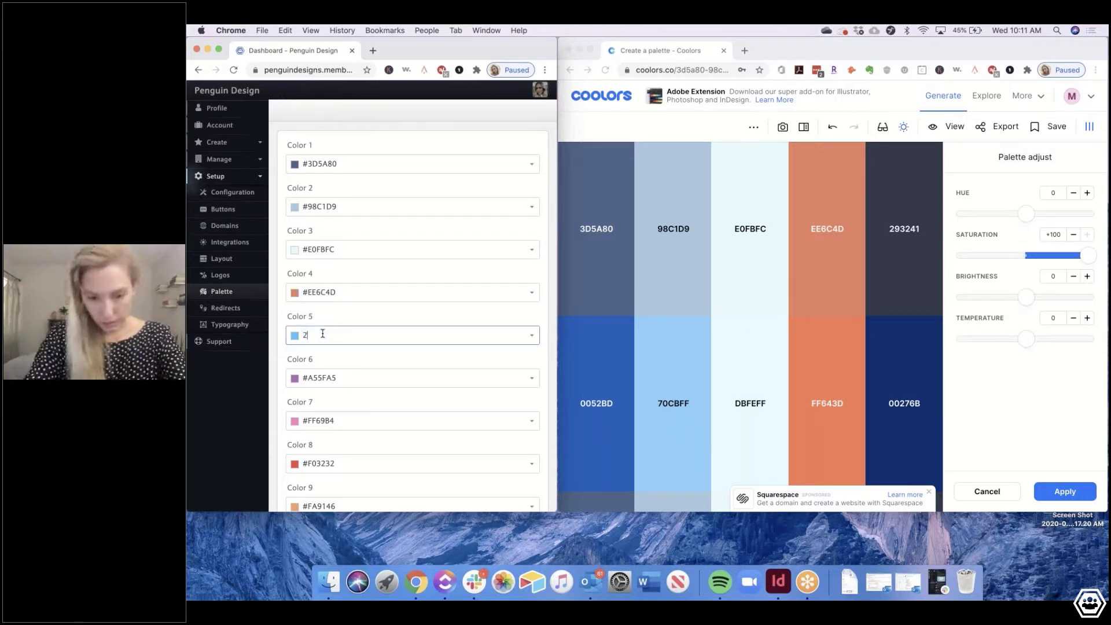
type("932")
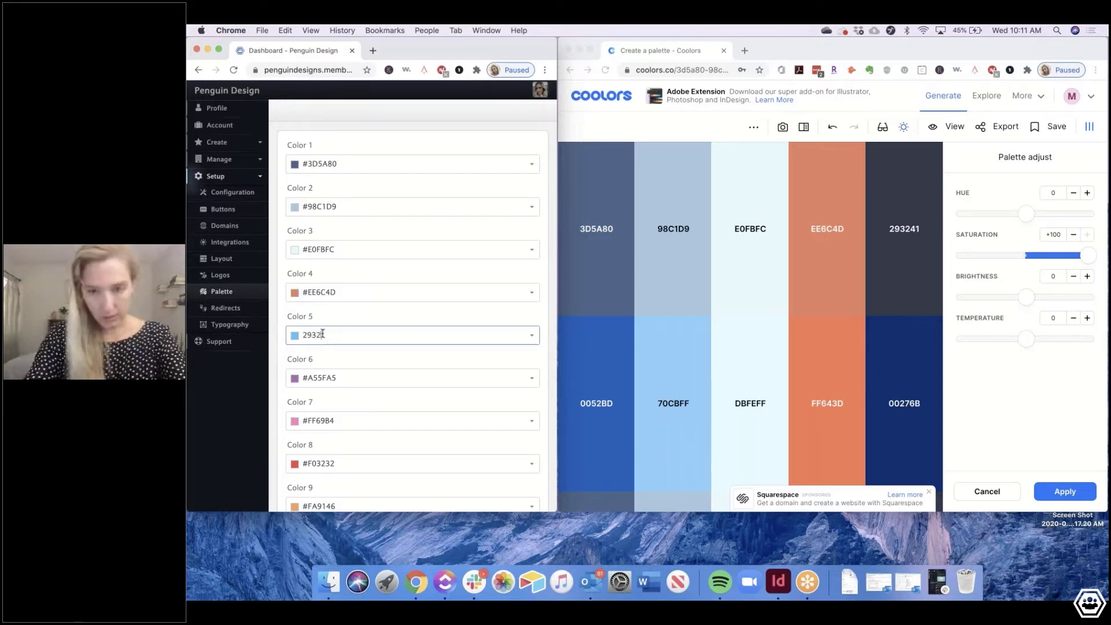
type("41")
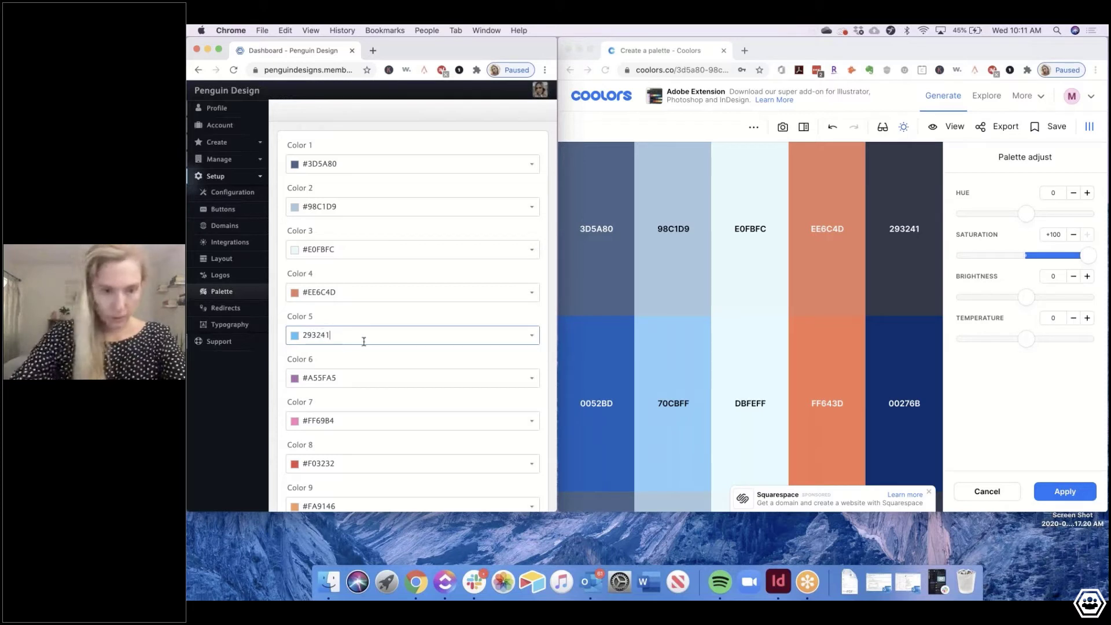
left_click(342, 354)
triple_click(345, 375)
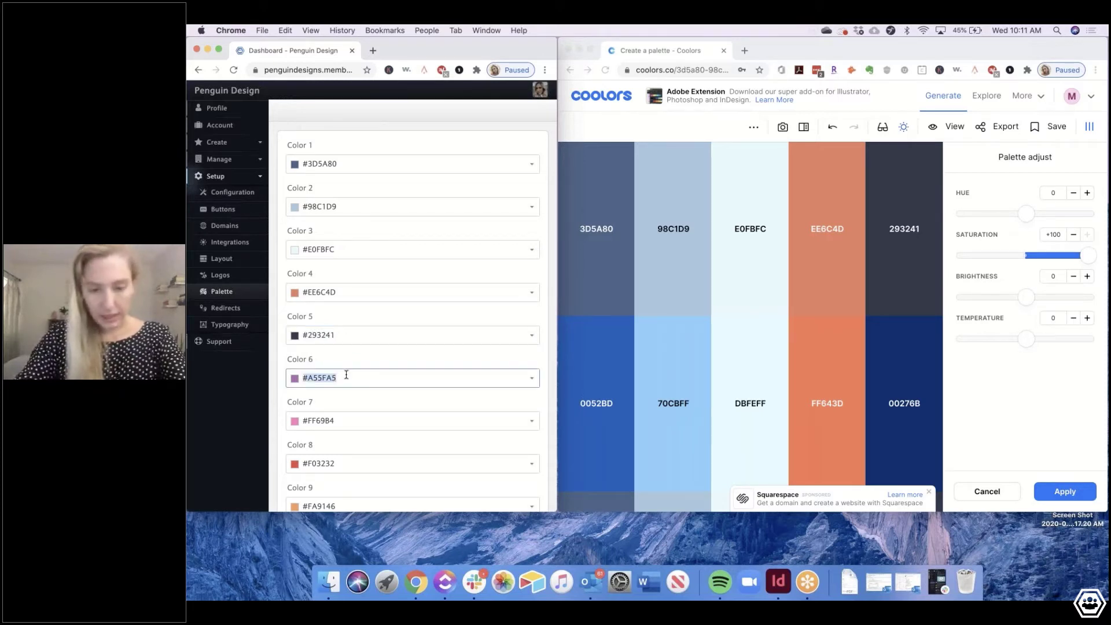
type("0")
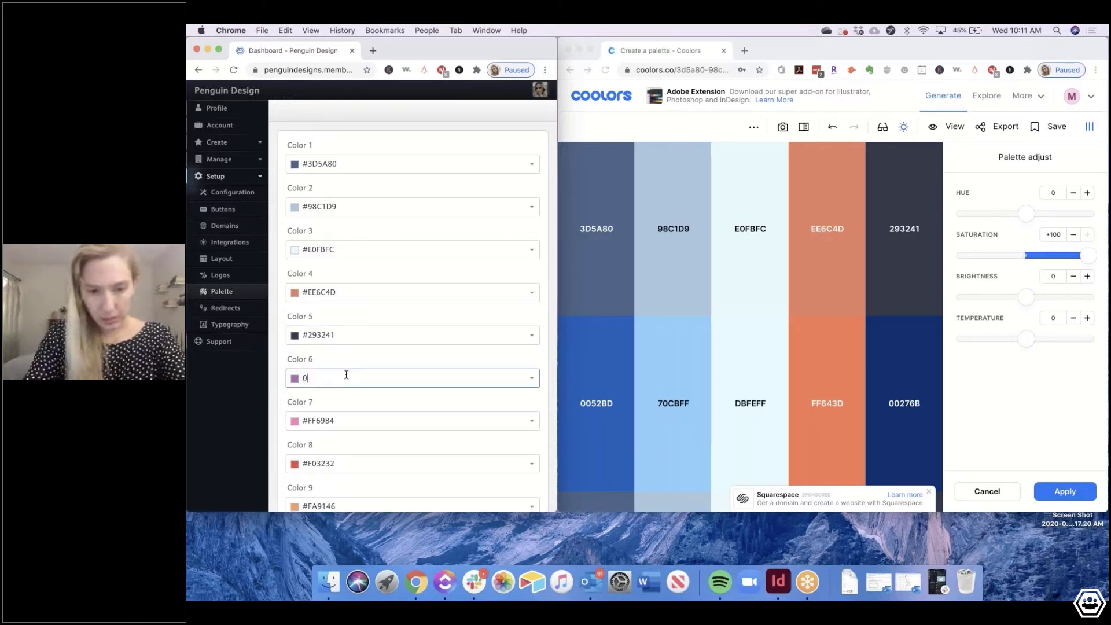
type("0")
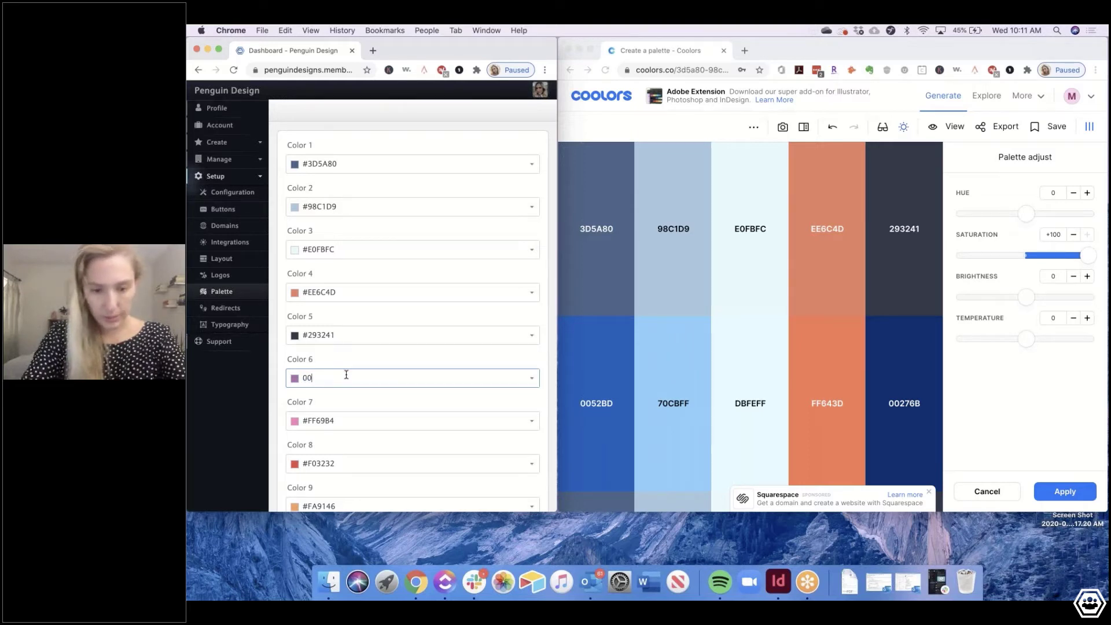
type("52")
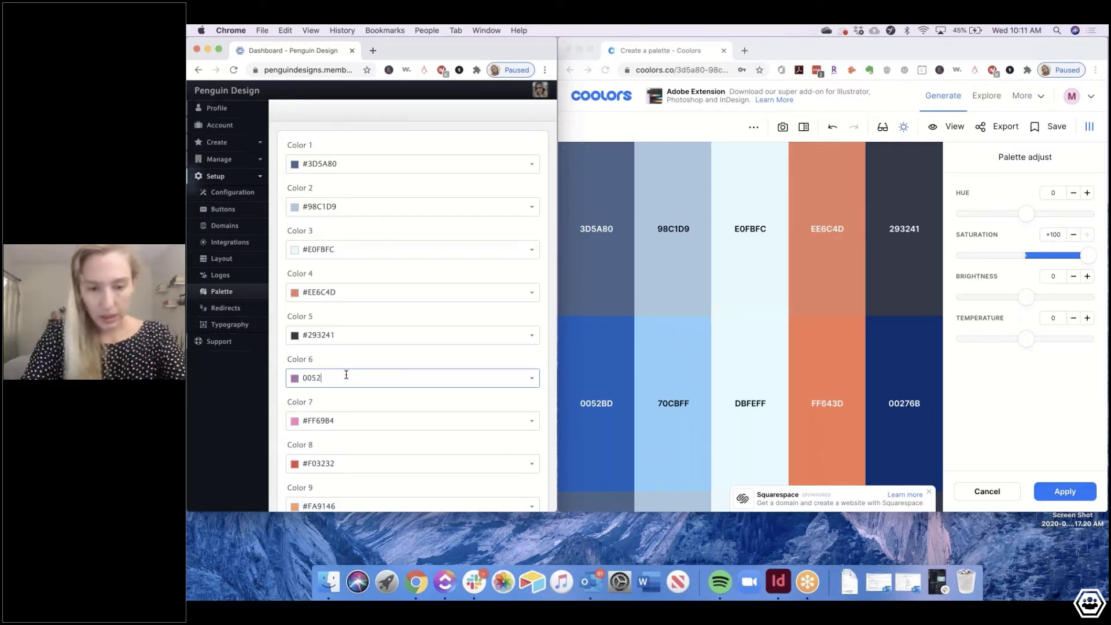
type("b")
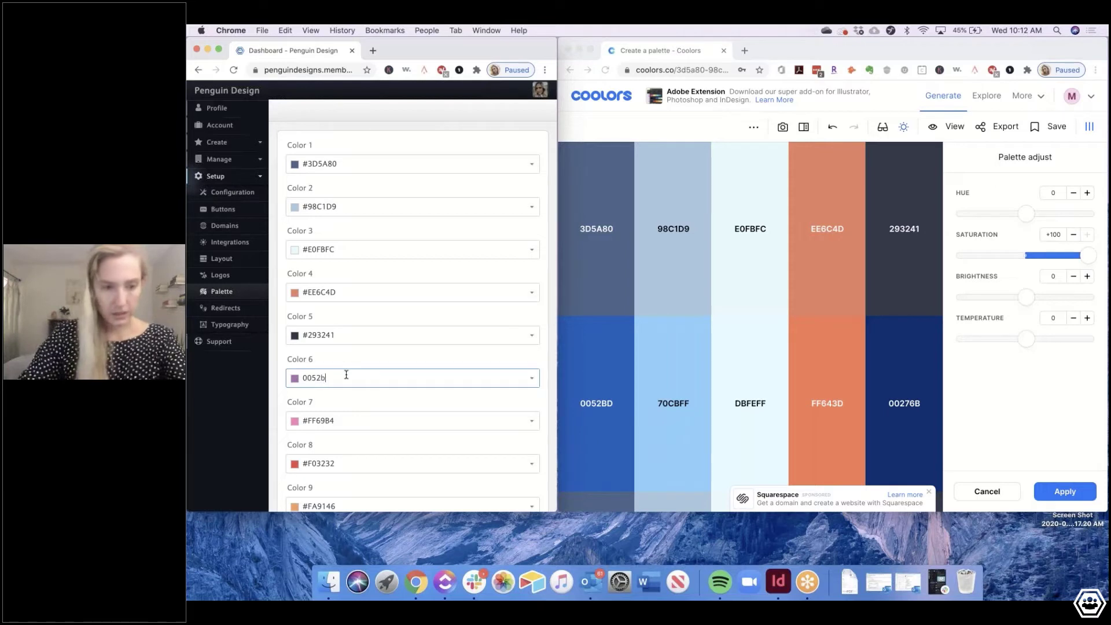
type("d")
left_click(342, 418)
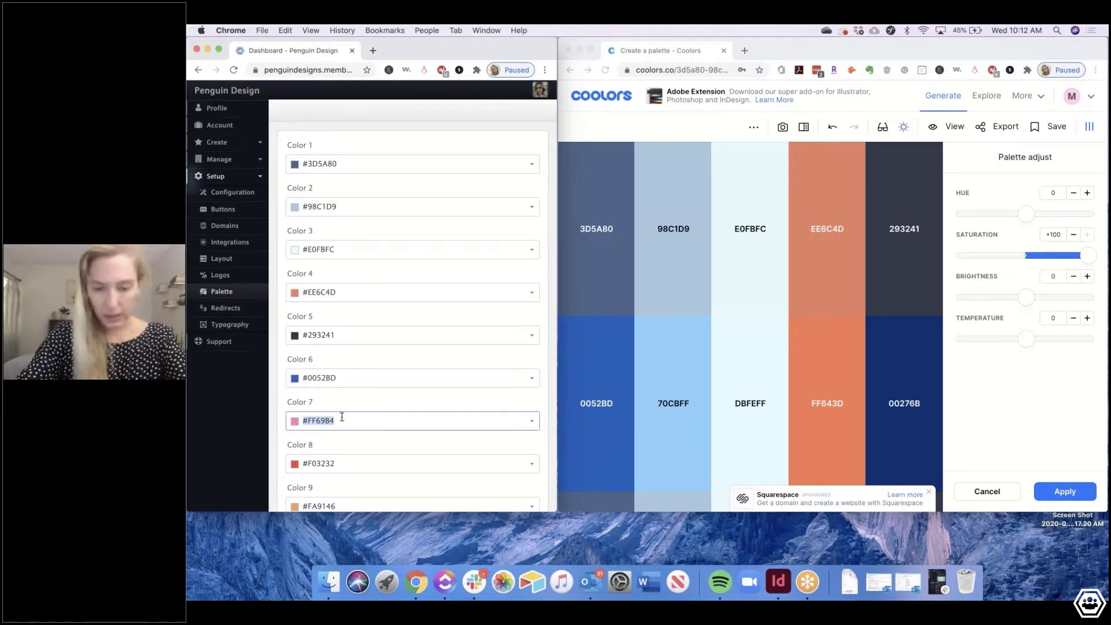
type("70")
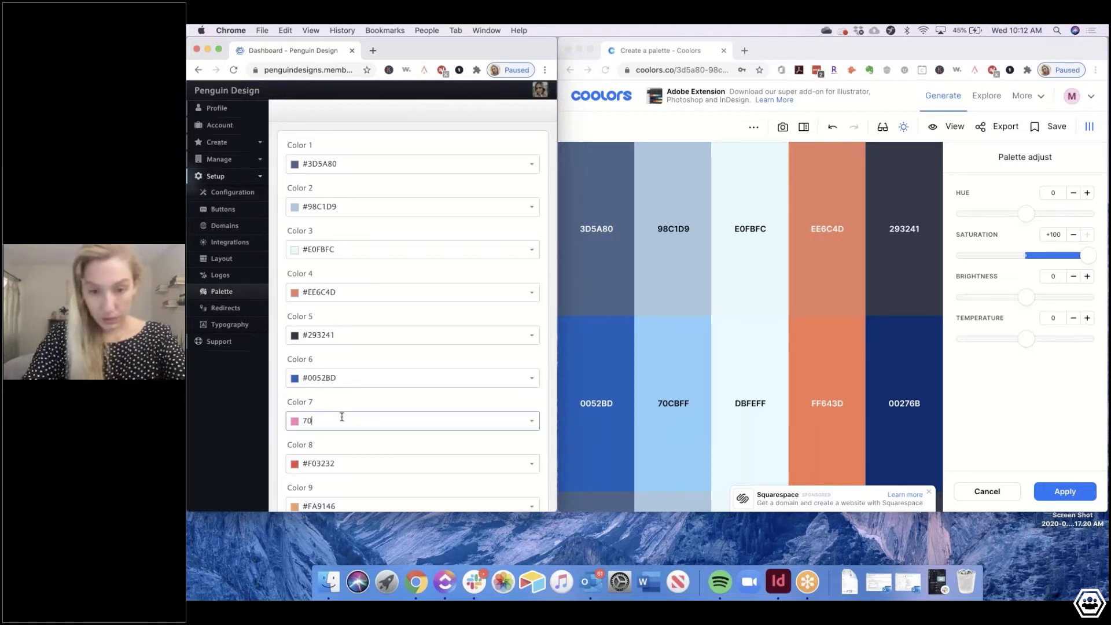
type("c")
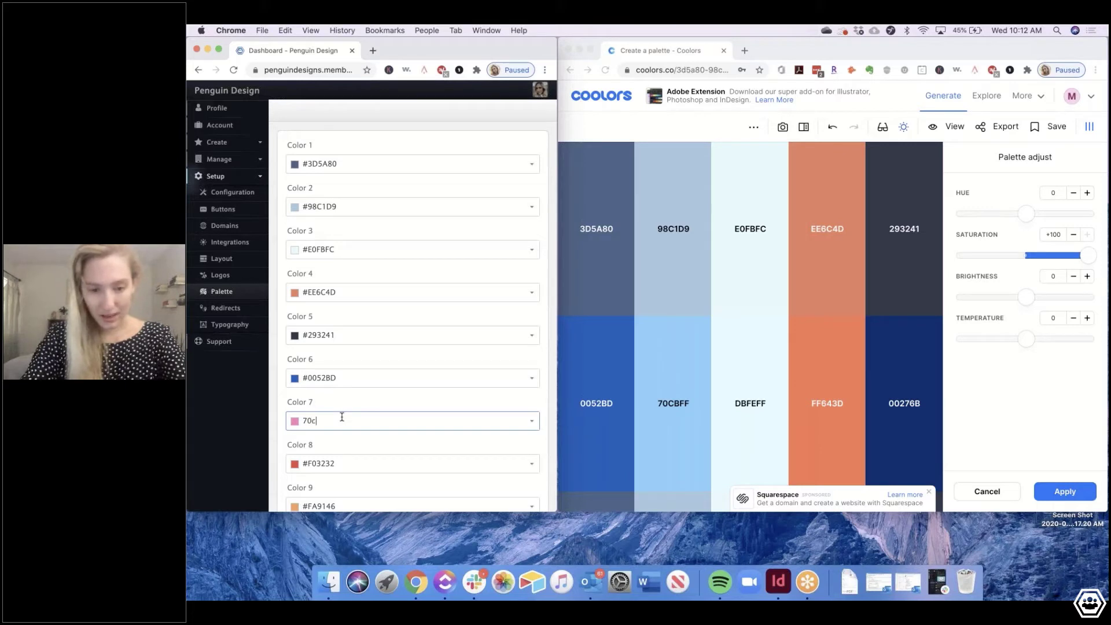
type("bff")
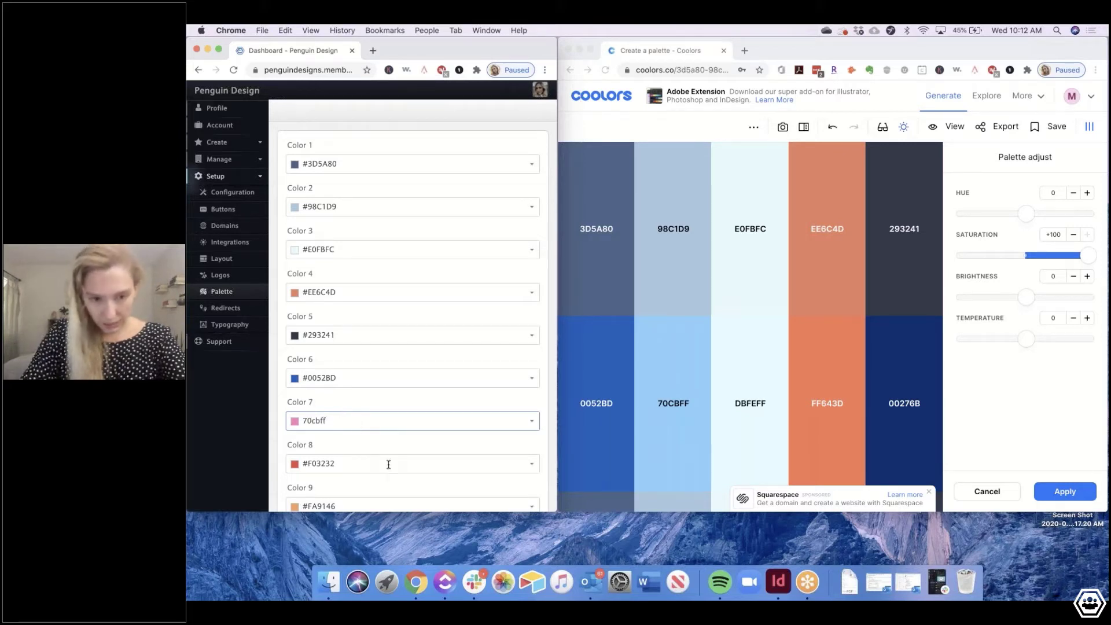
left_click(375, 447)
Set Colors 8–10 to DBFEFF, FF643D and 00276B
triple_click(344, 464)
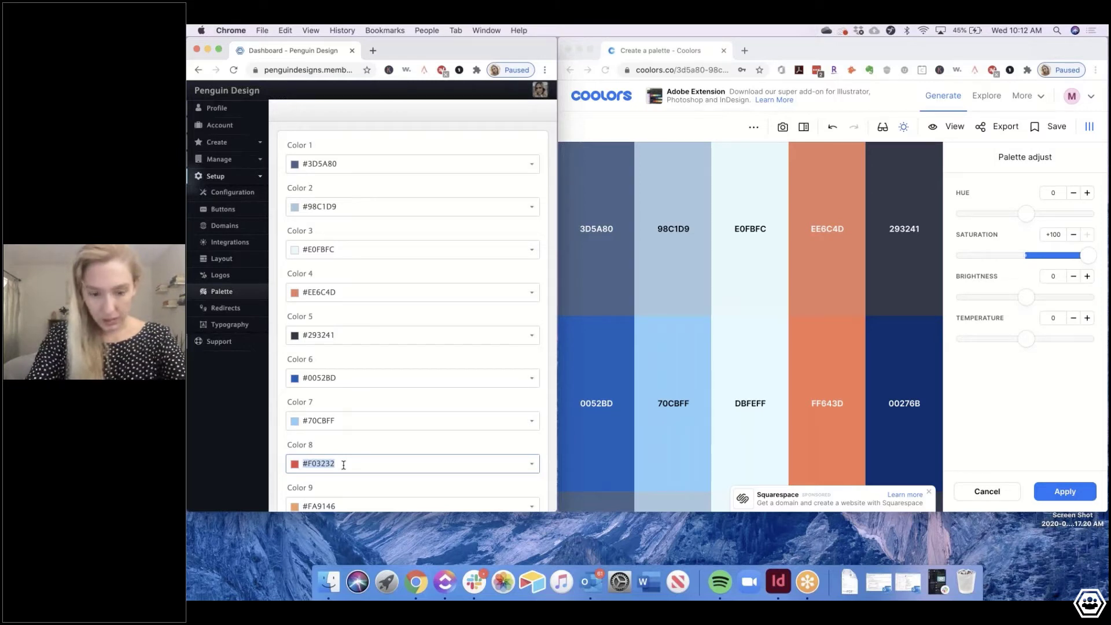
type("db")
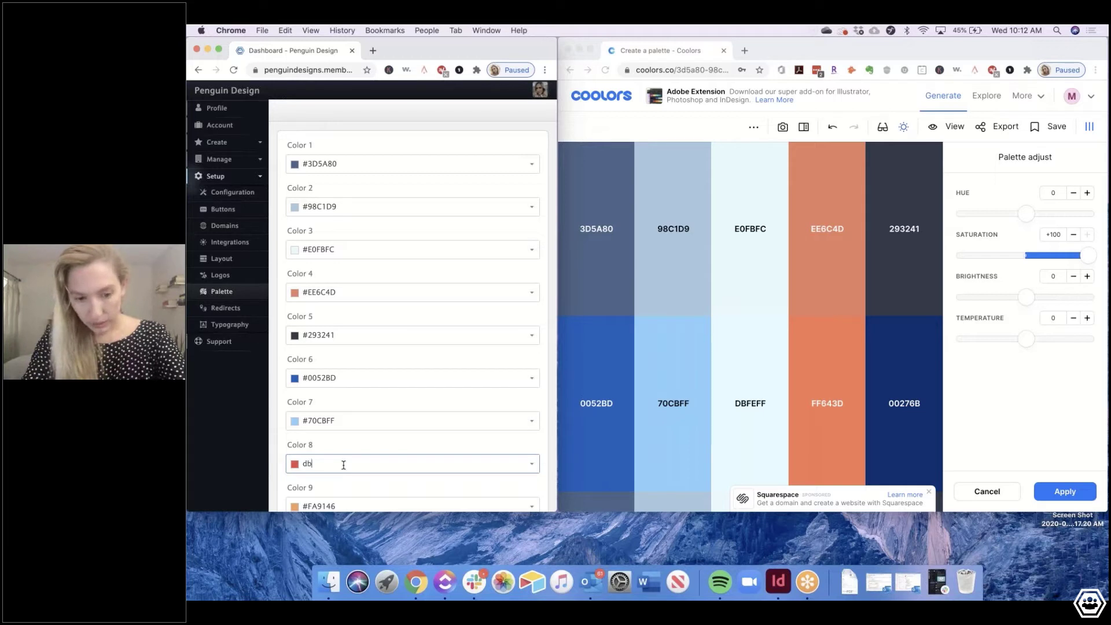
type("feff")
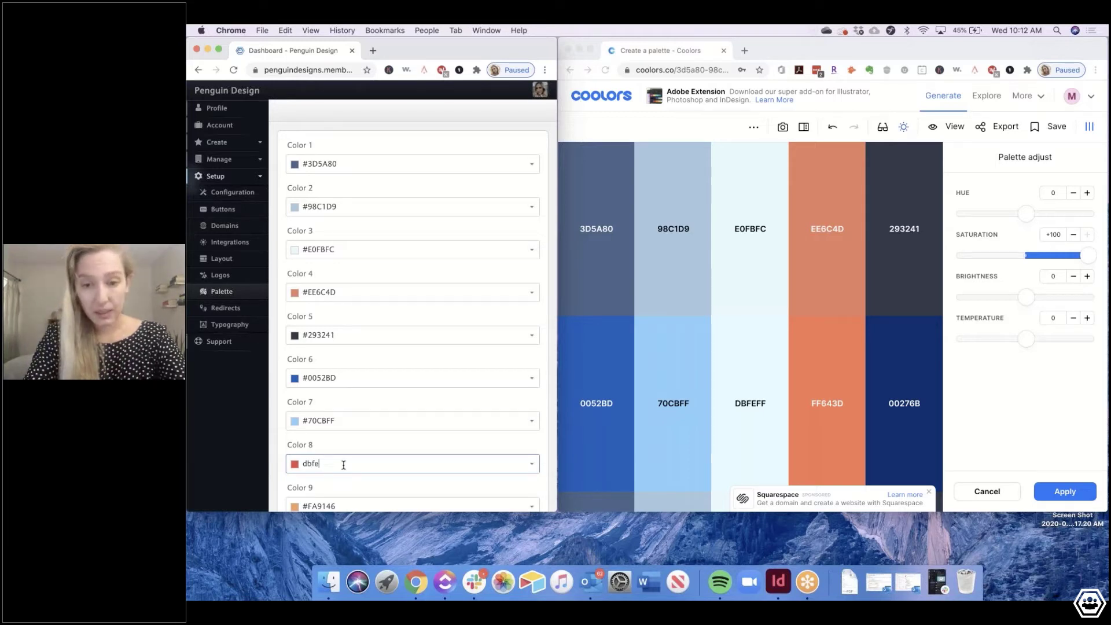
left_click(335, 483)
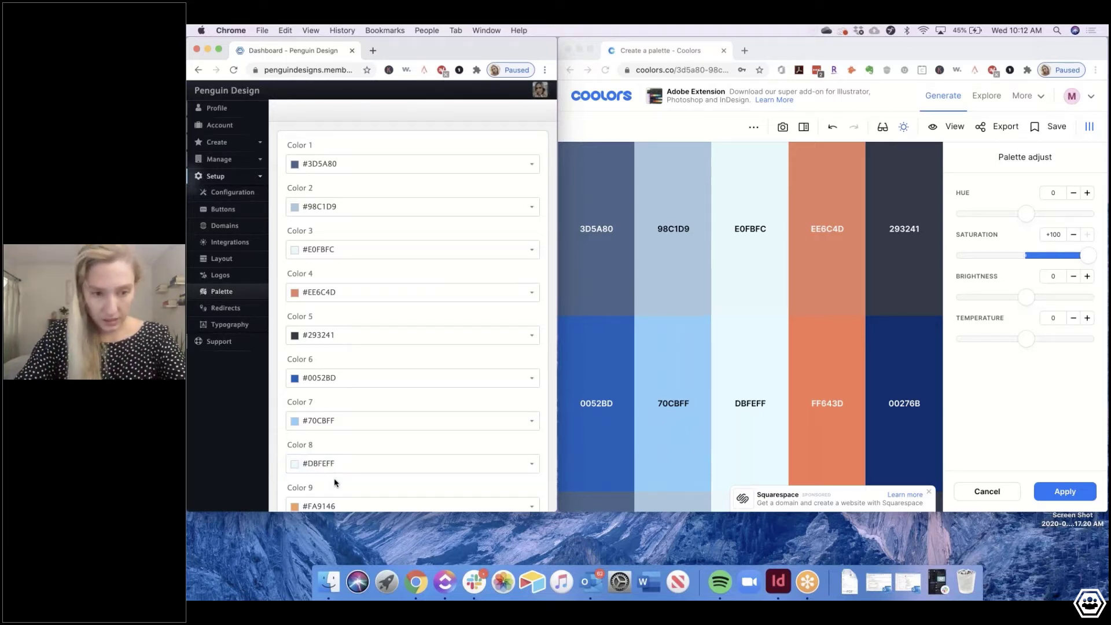
scroll(335, 483, "down", 3)
triple_click(323, 391)
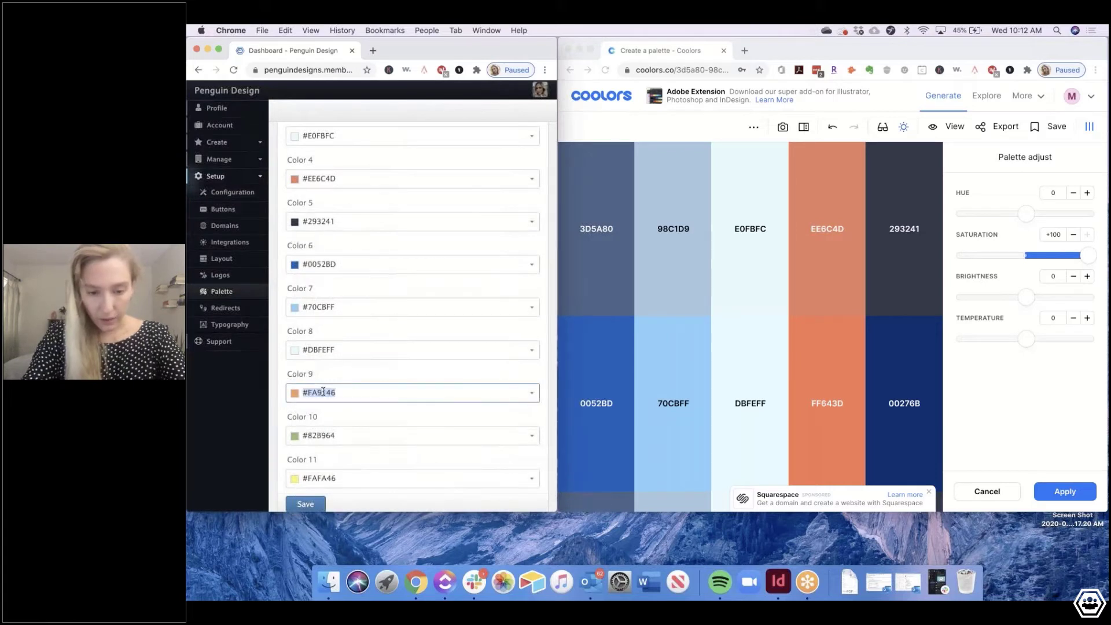
type("ff64")
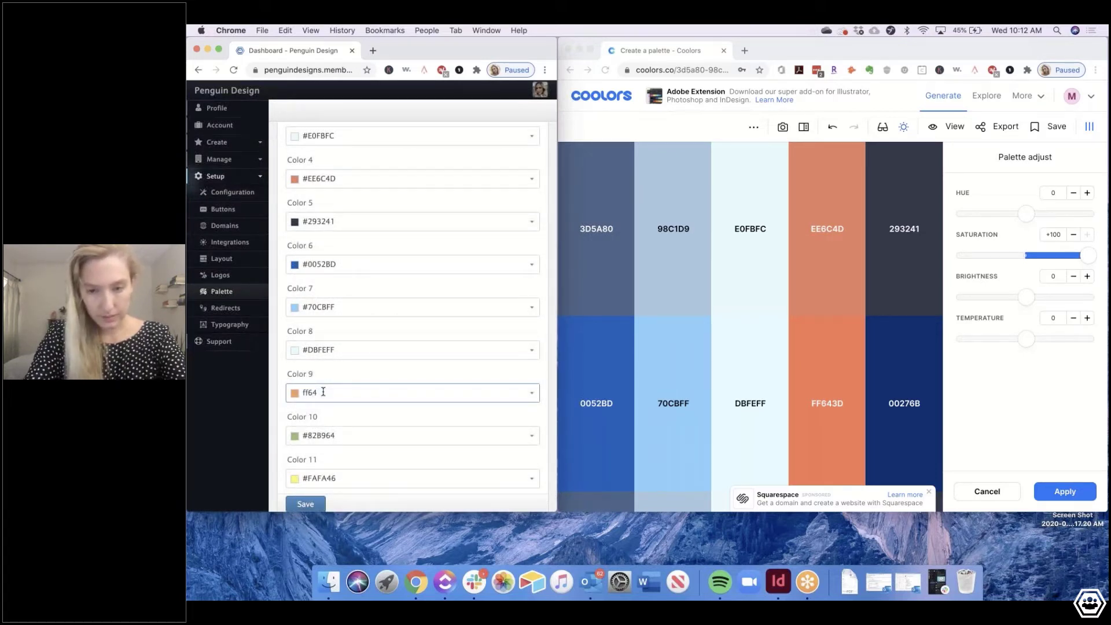
type("3d")
triple_click(328, 434)
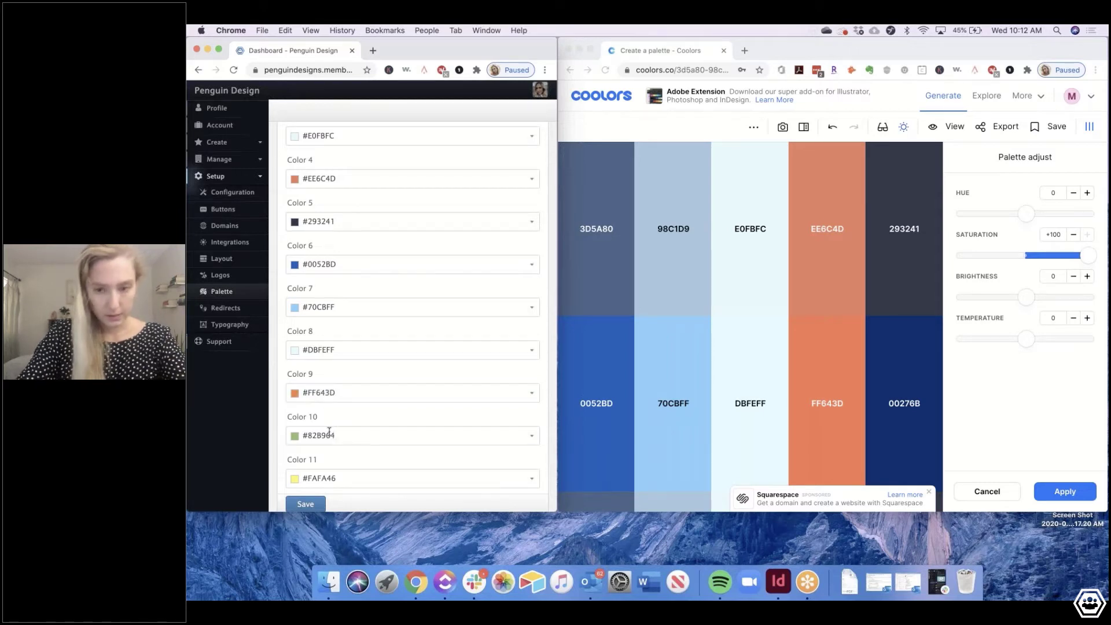
type("00")
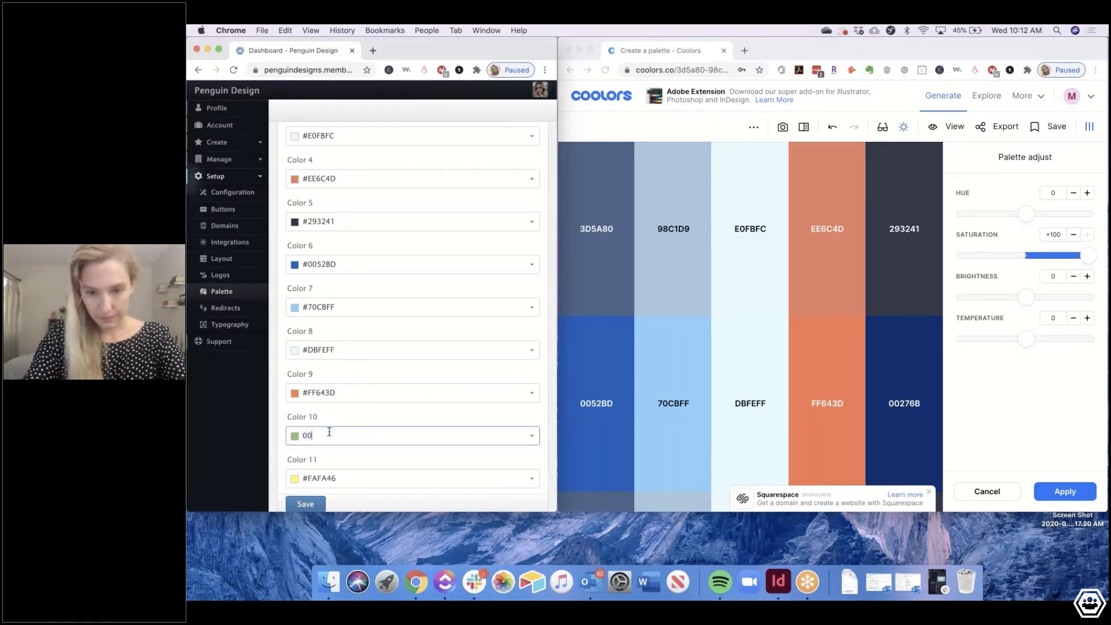
type("27")
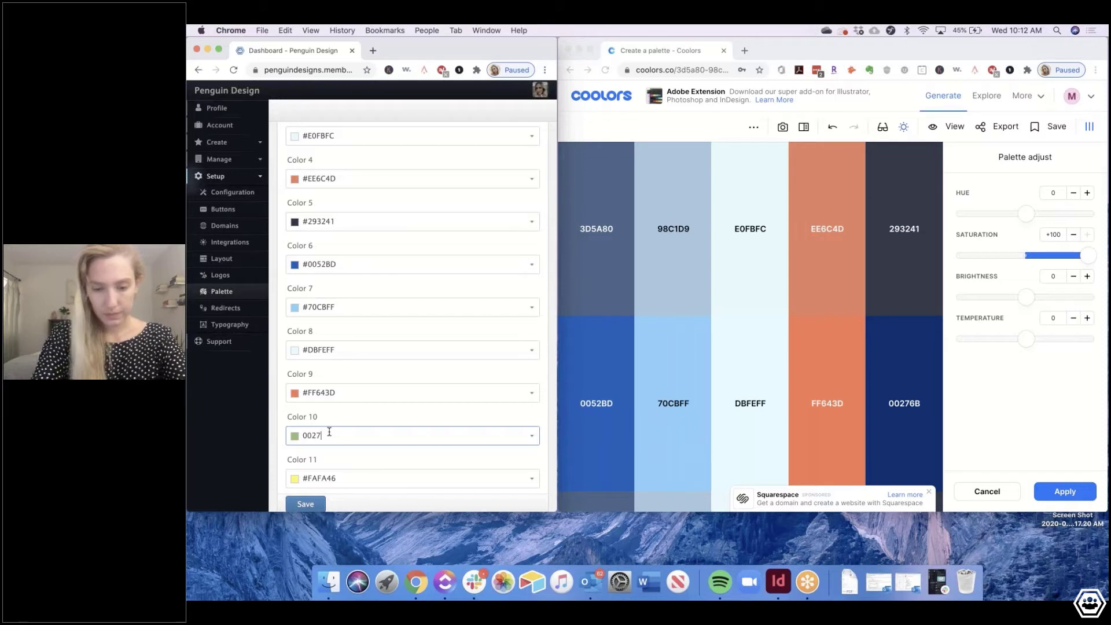
type("6b")
left_click(379, 468)
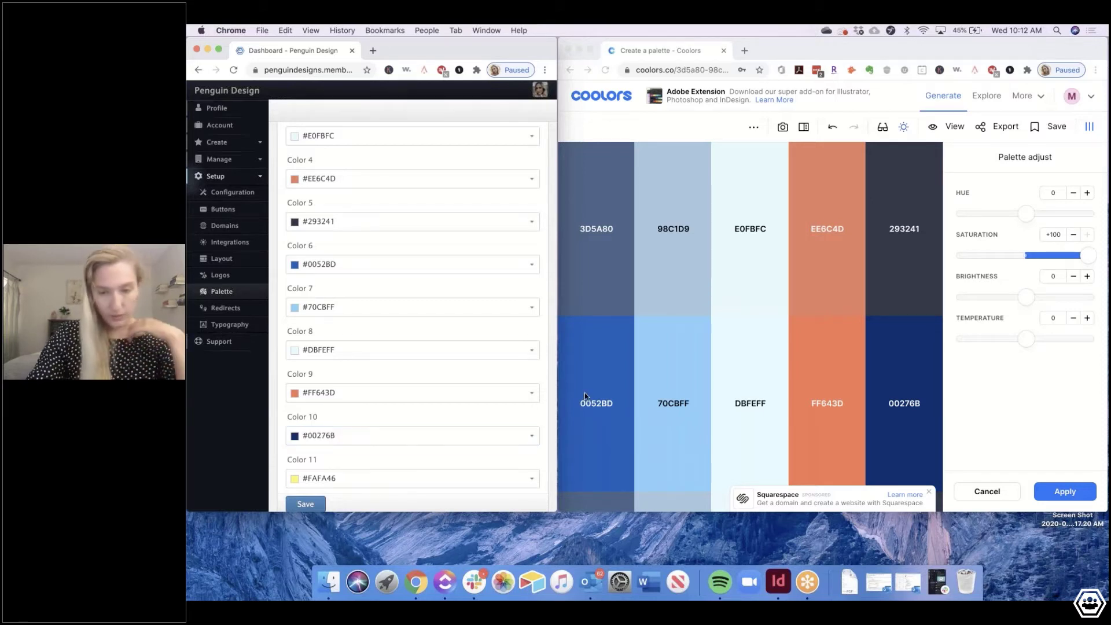
left_click(1027, 389)
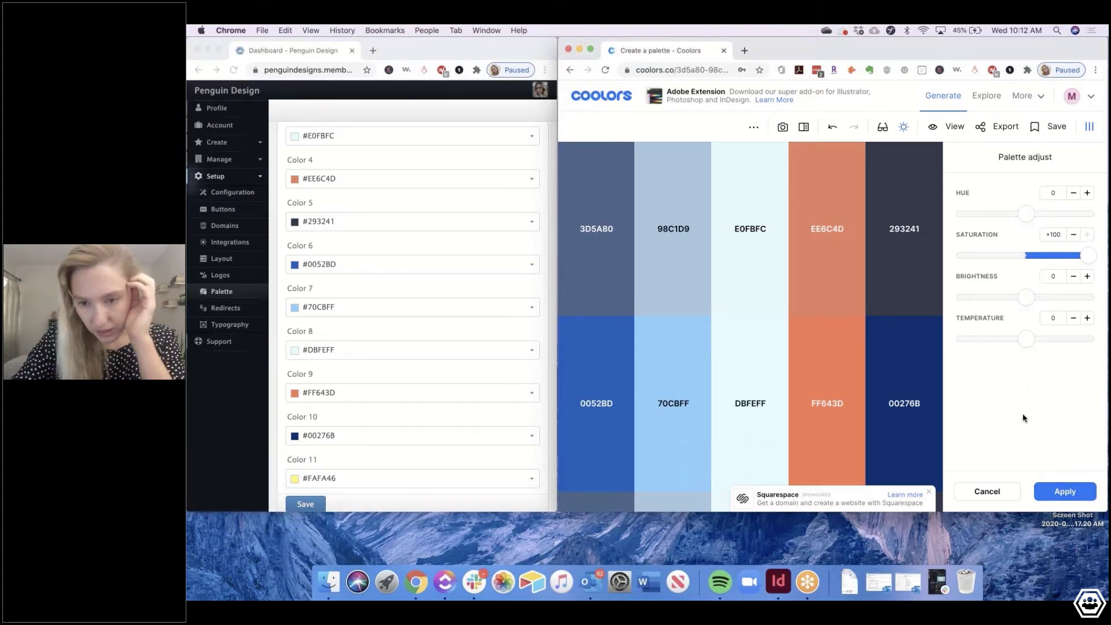
Screenshot both palette rows, then set saturation to +28 and brightness to +76
key("super+shift+4")
left_click_drag(559, 147, 940, 462)
left_click_drag(1050, 255, 1043, 255)
left_click_drag(1010, 299, 1073, 296)
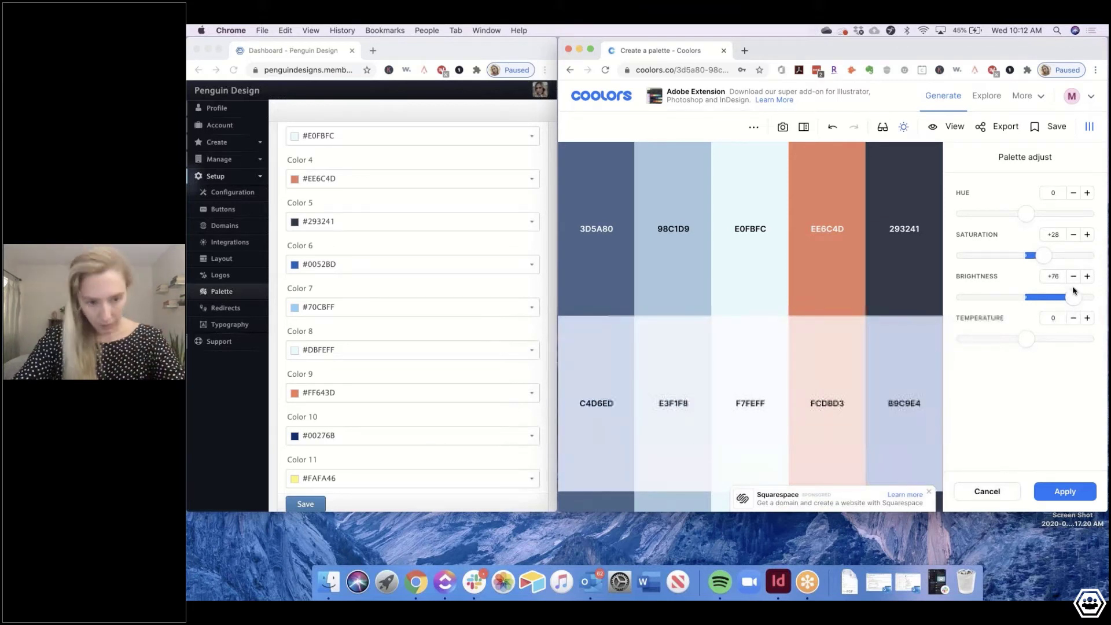
Replace Color 11's #FAFA46 with C6D7EE in the Member.buzz palette
left_click(402, 461)
double_click(321, 478)
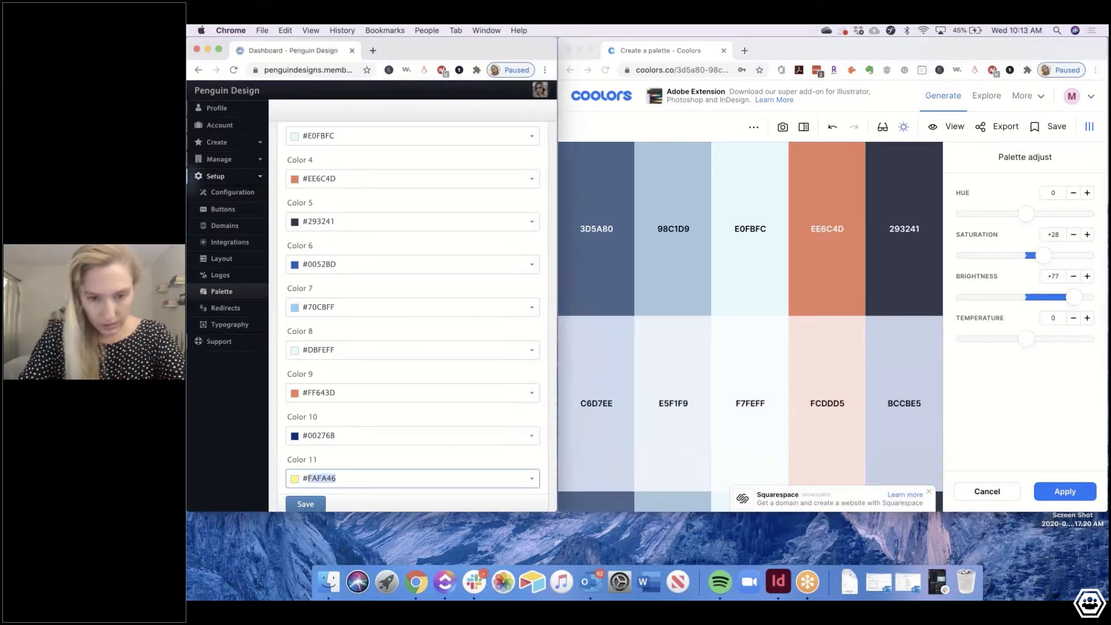
key("super+a")
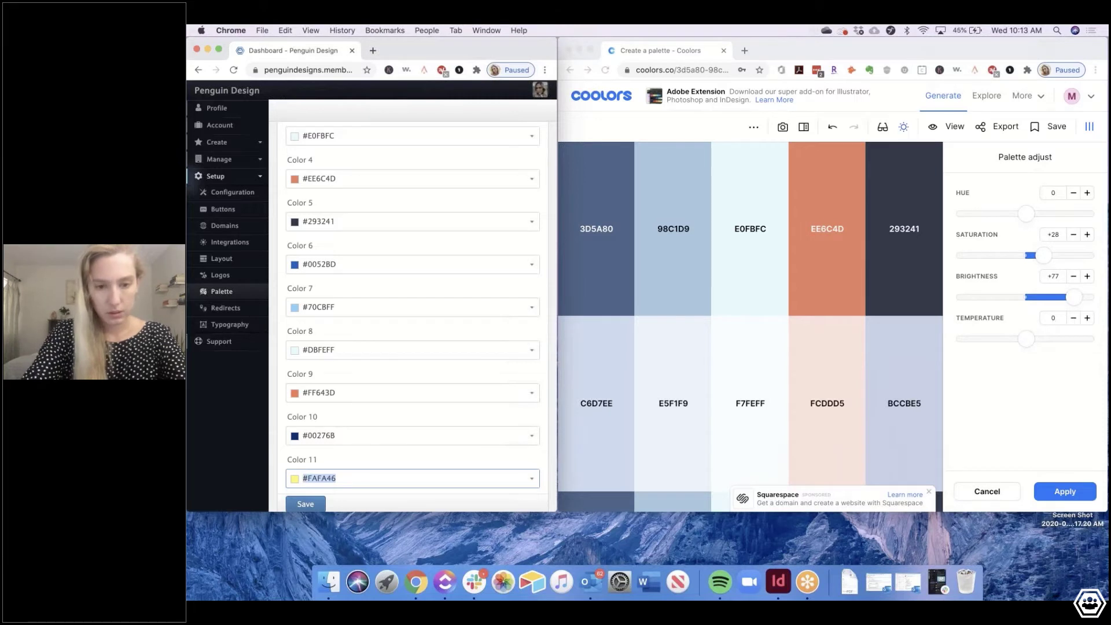
type("c6d")
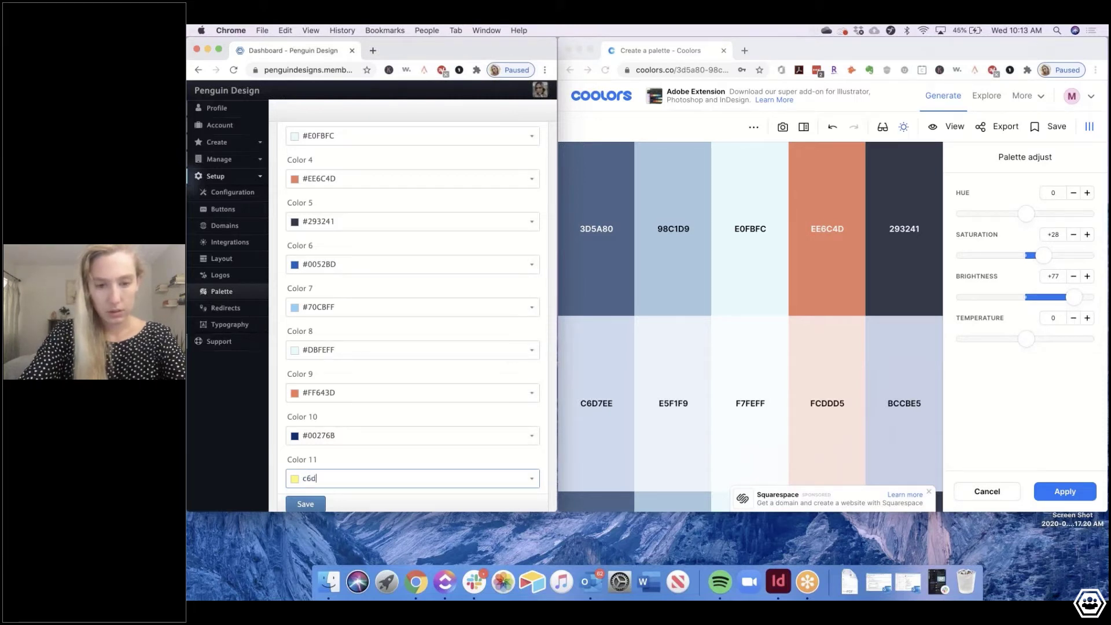
type("7")
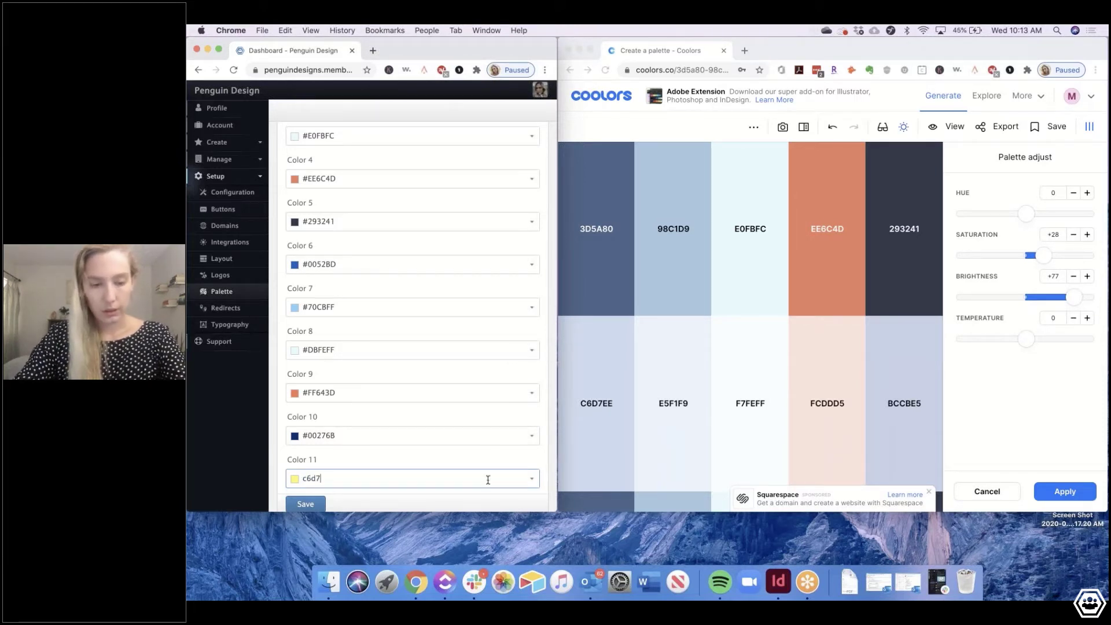
type("ee")
left_click(307, 505)
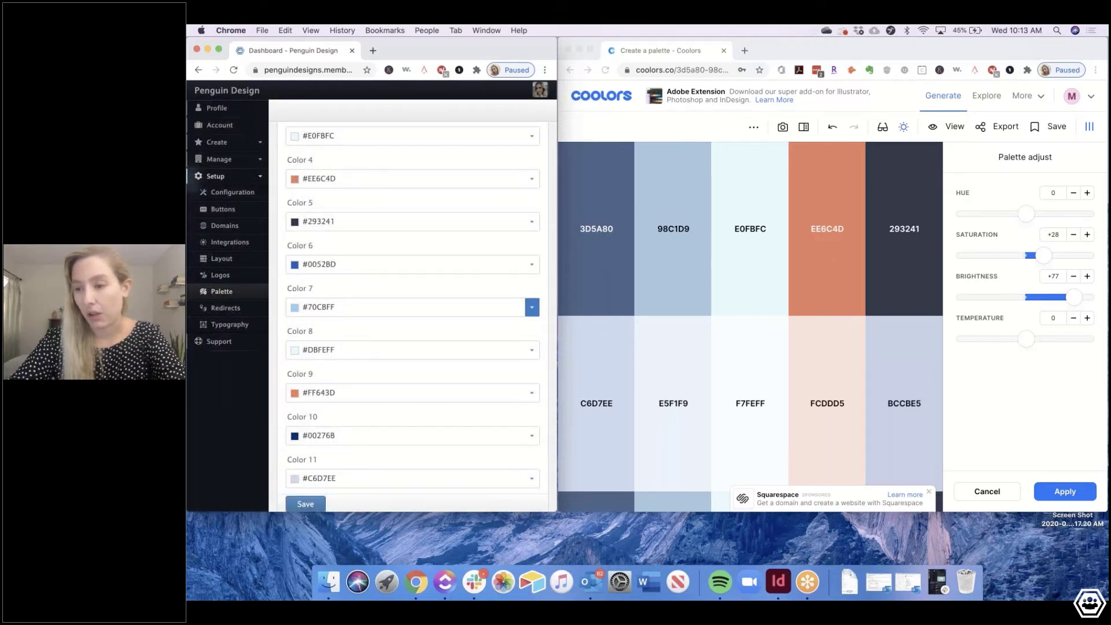
left_click(743, 51)
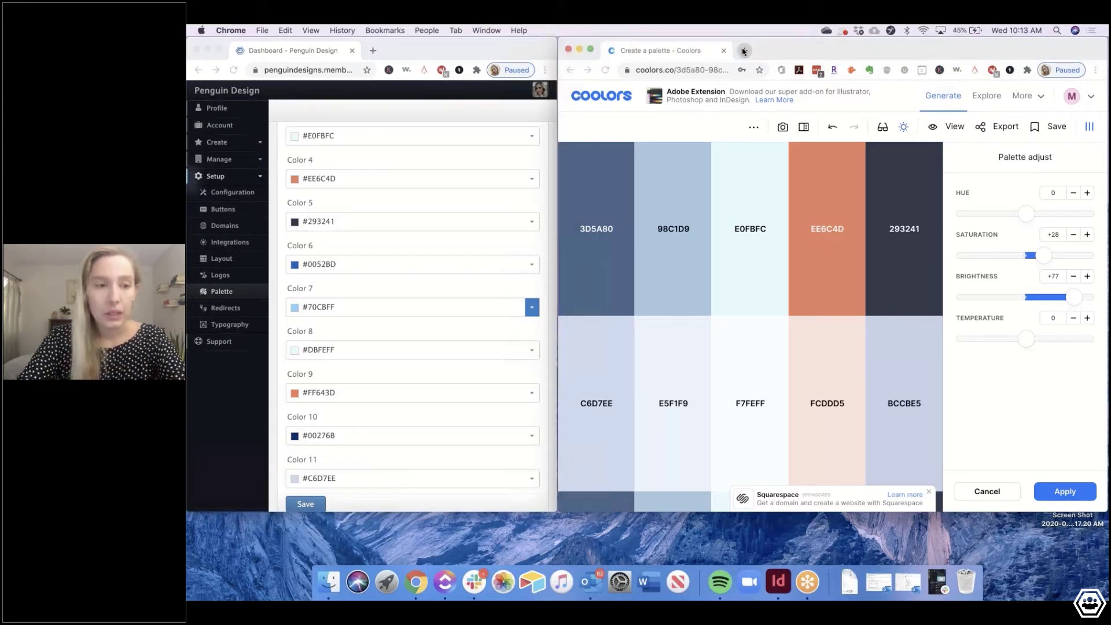
Show Member.buzz's Logos page and log in to canva.com in a new tab
left_click(744, 51)
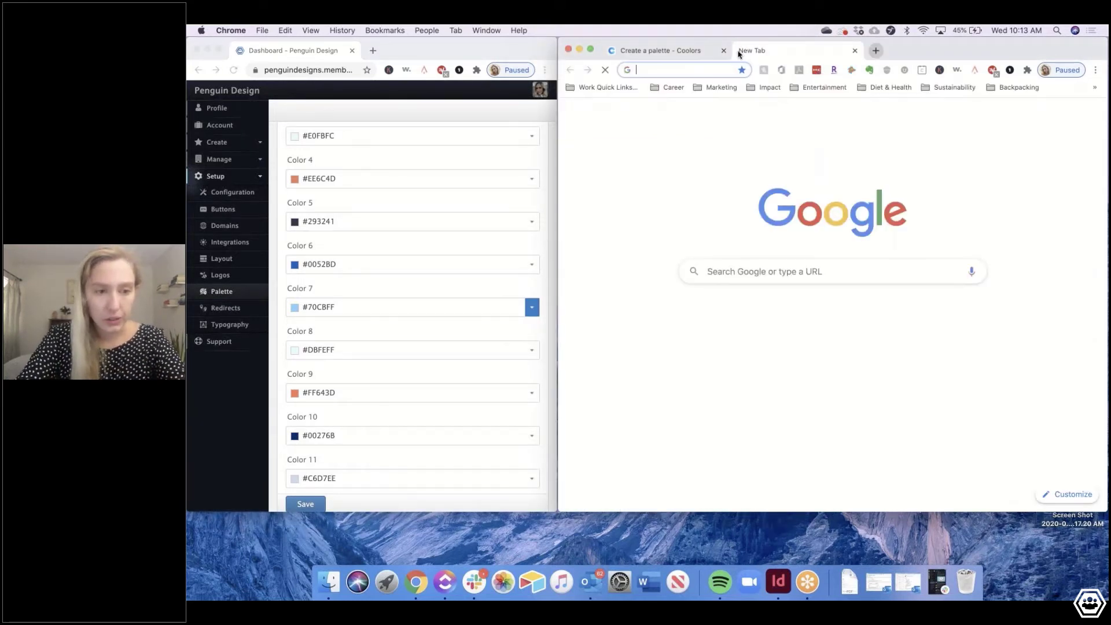
left_click(219, 342)
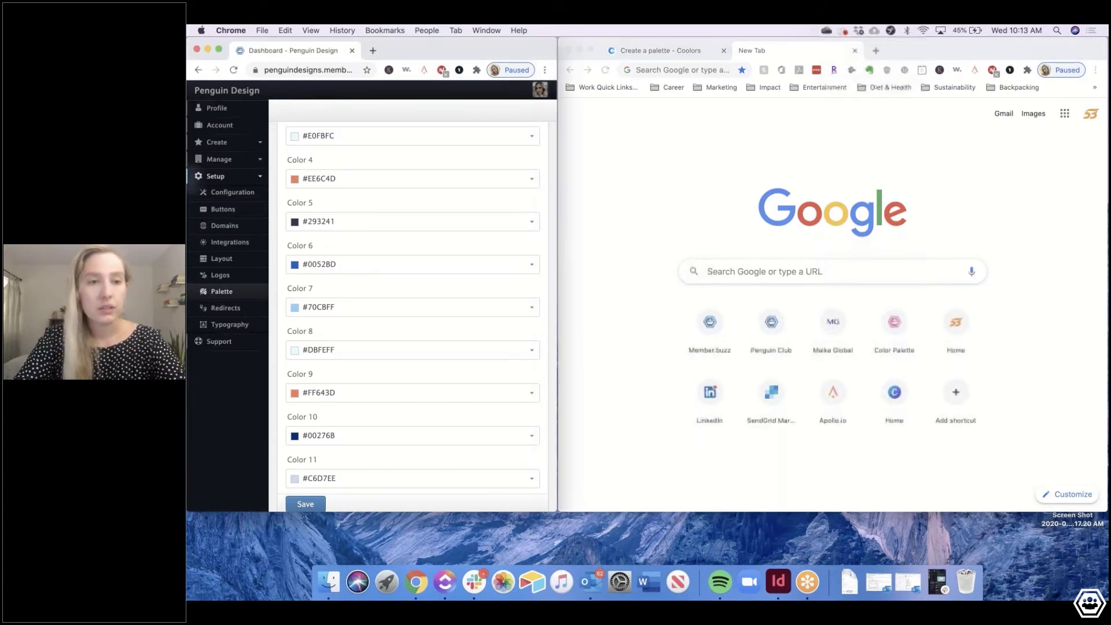
left_click(216, 281)
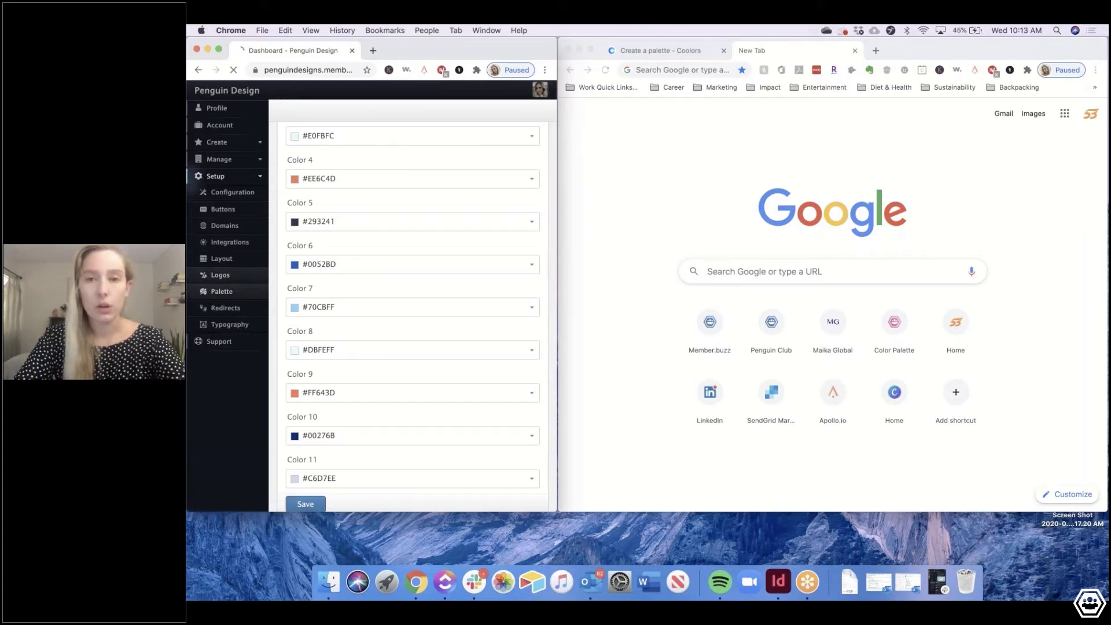
left_click(681, 70)
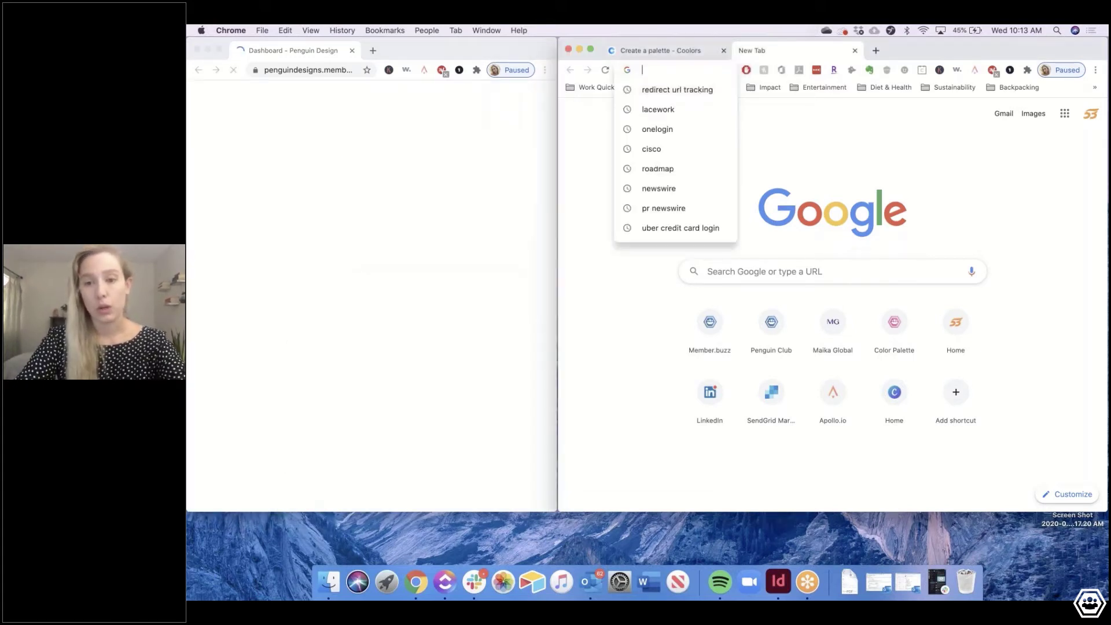
type("canva.com")
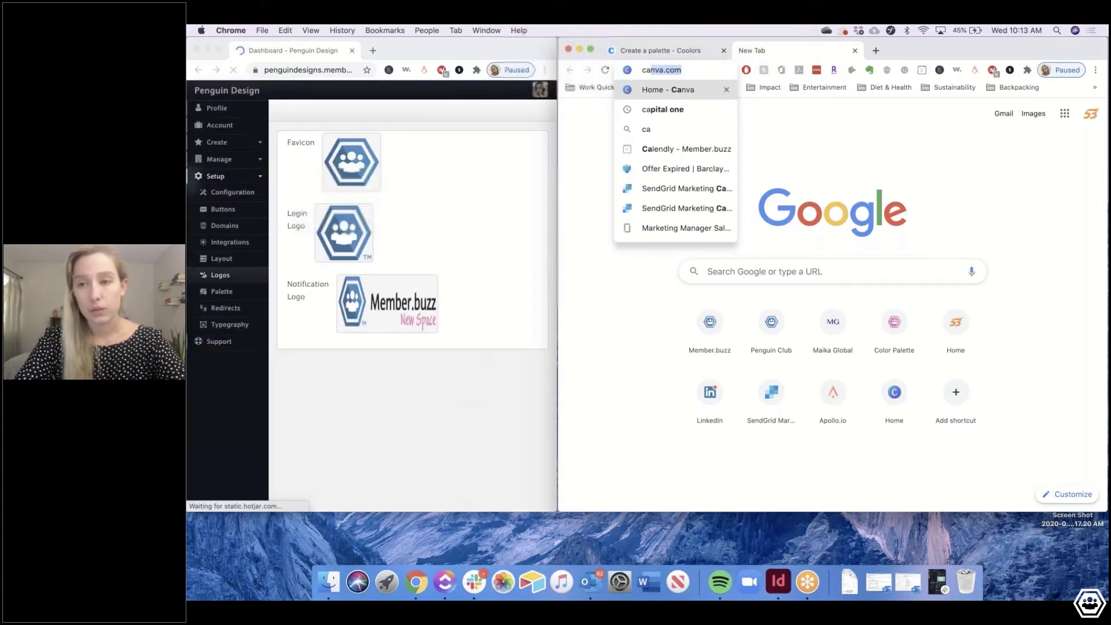
key("Return")
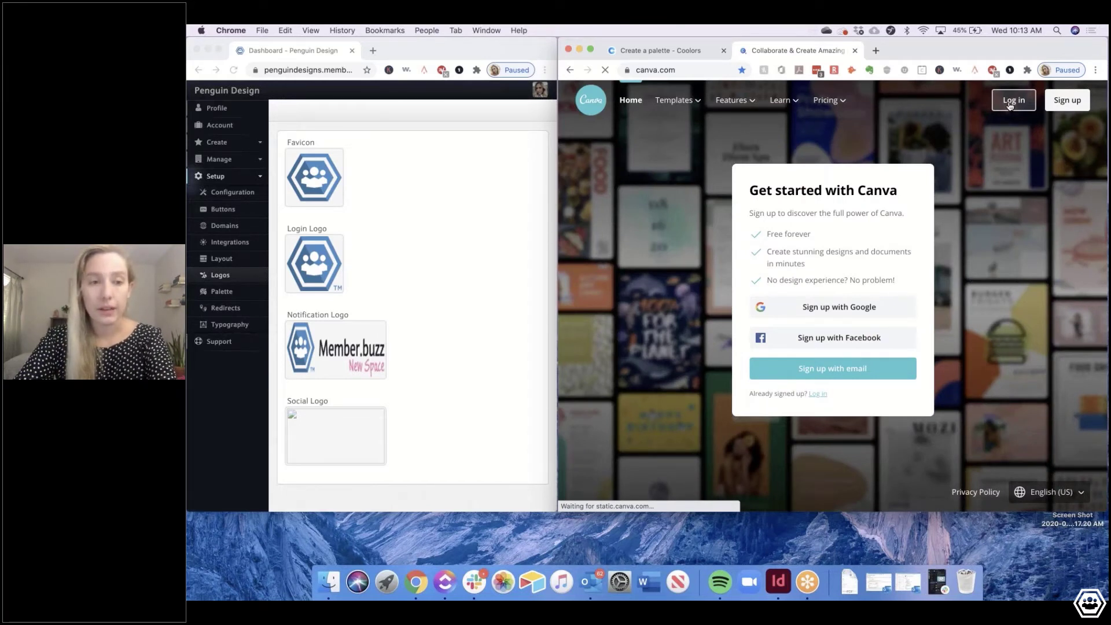
left_click(1010, 102)
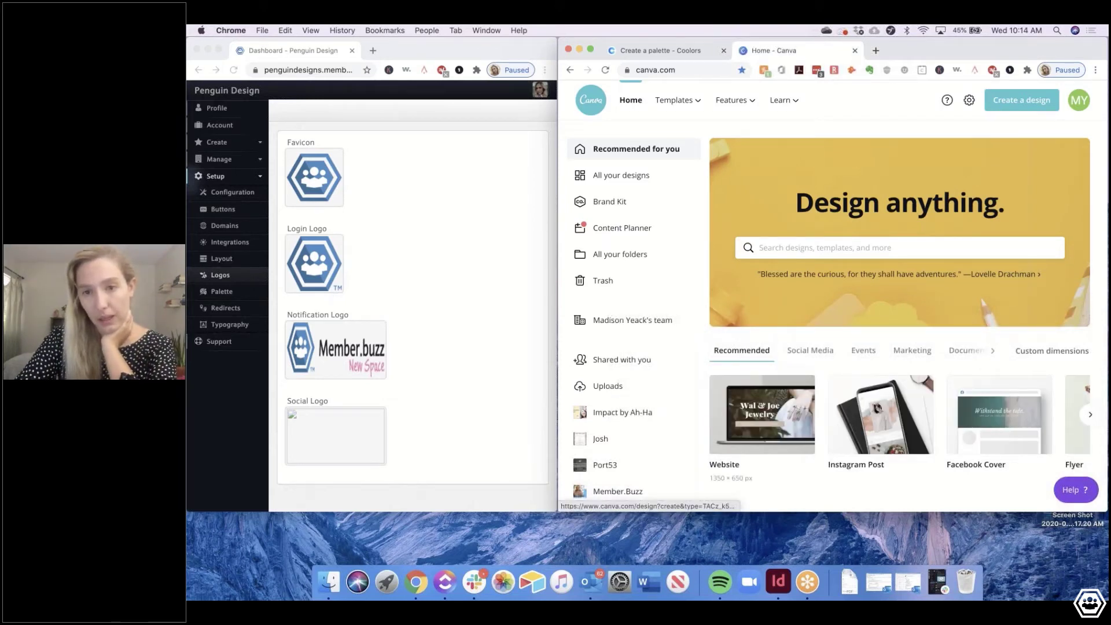
Open the Penguin Design design from Your designs, then go to Brand Kit from Canva home
scroll(899, 318, "down", 3)
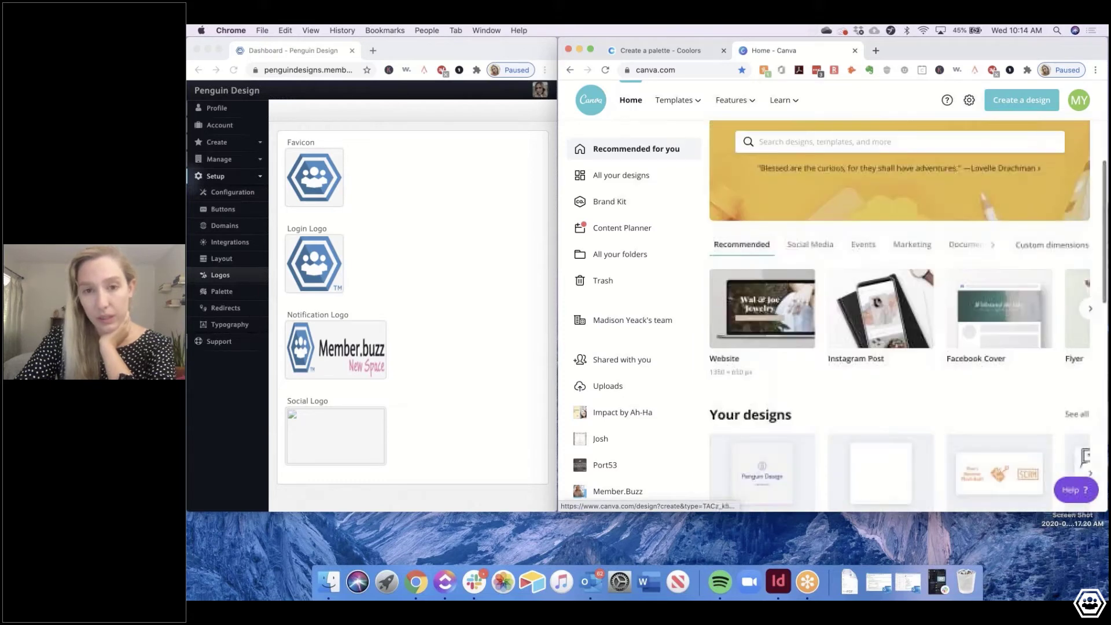
scroll(790, 389, "down", 2)
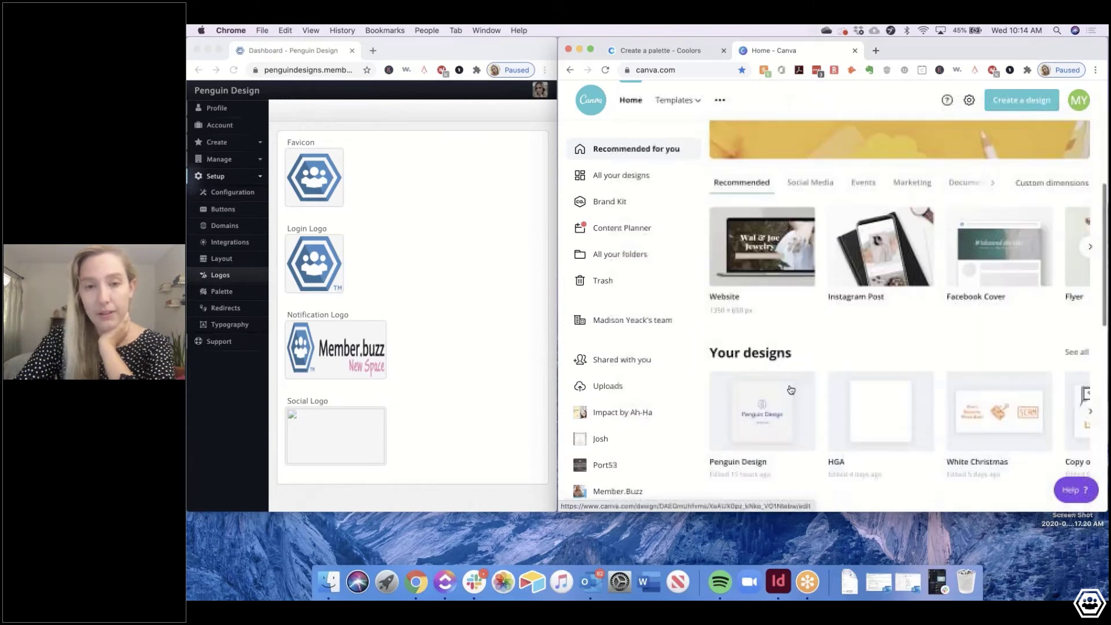
left_click(790, 389)
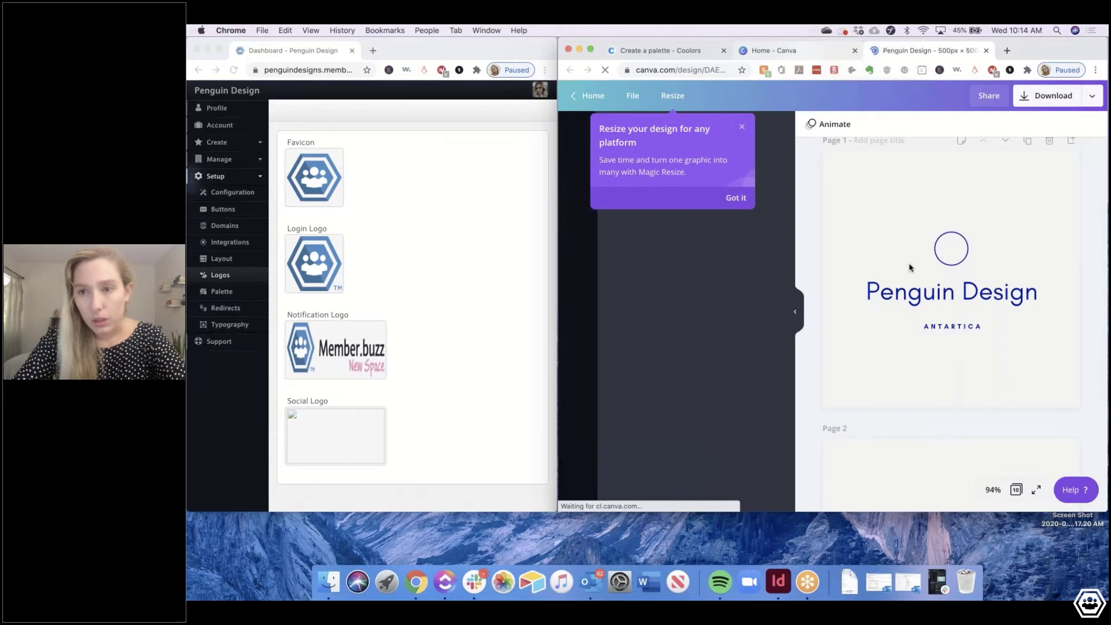
left_click(794, 51)
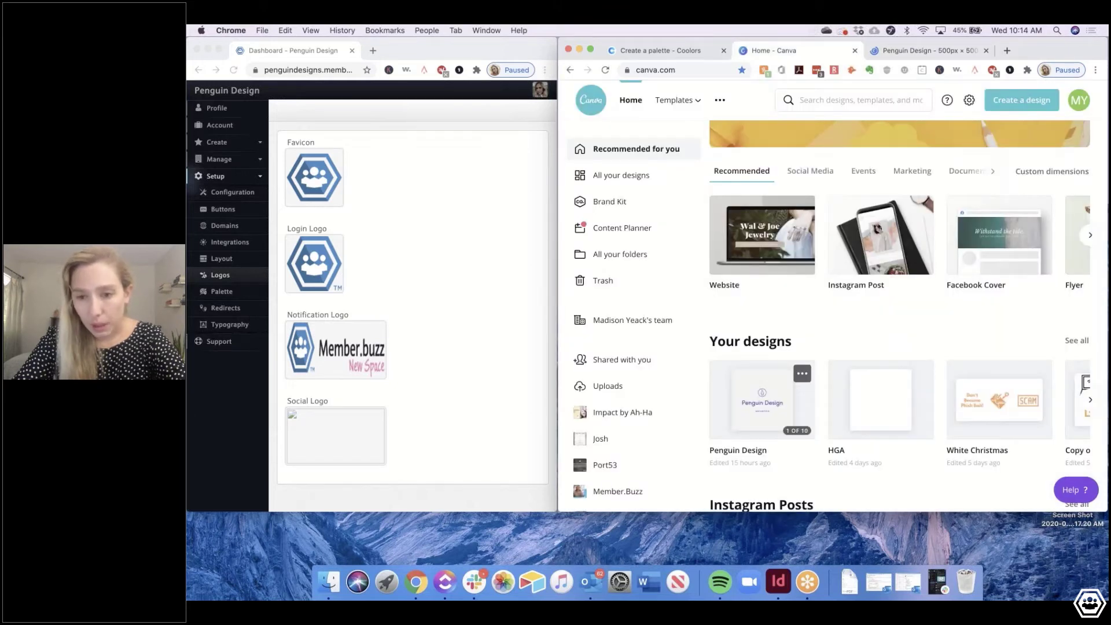
left_click(618, 201)
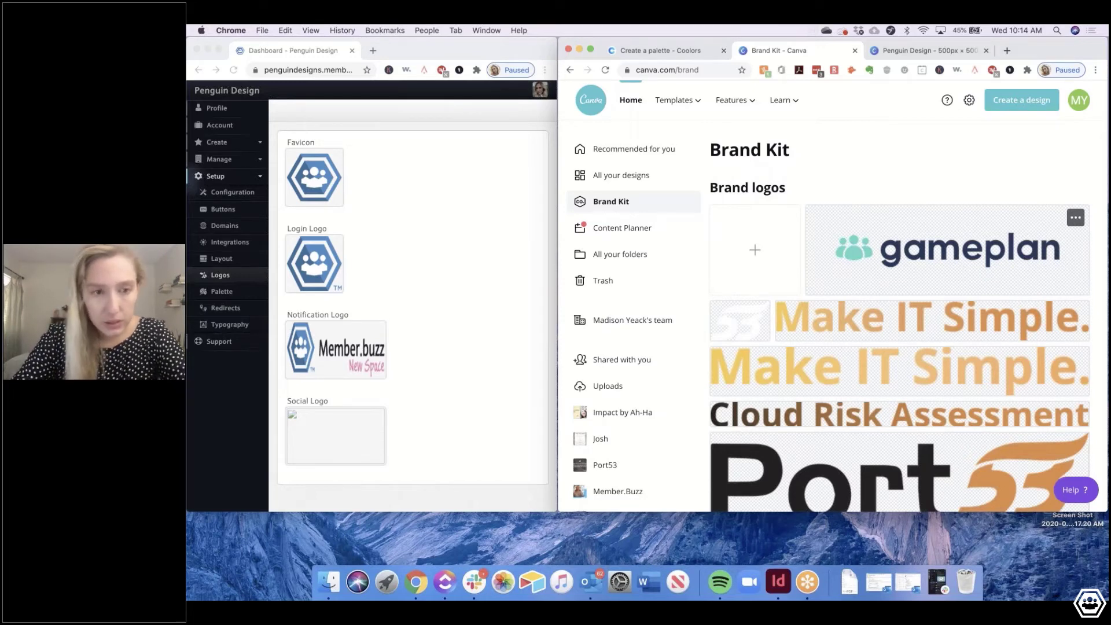
Add a new untitled Brand Kit palette with a first swatch of #203151
scroll(815, 331, "down", 10)
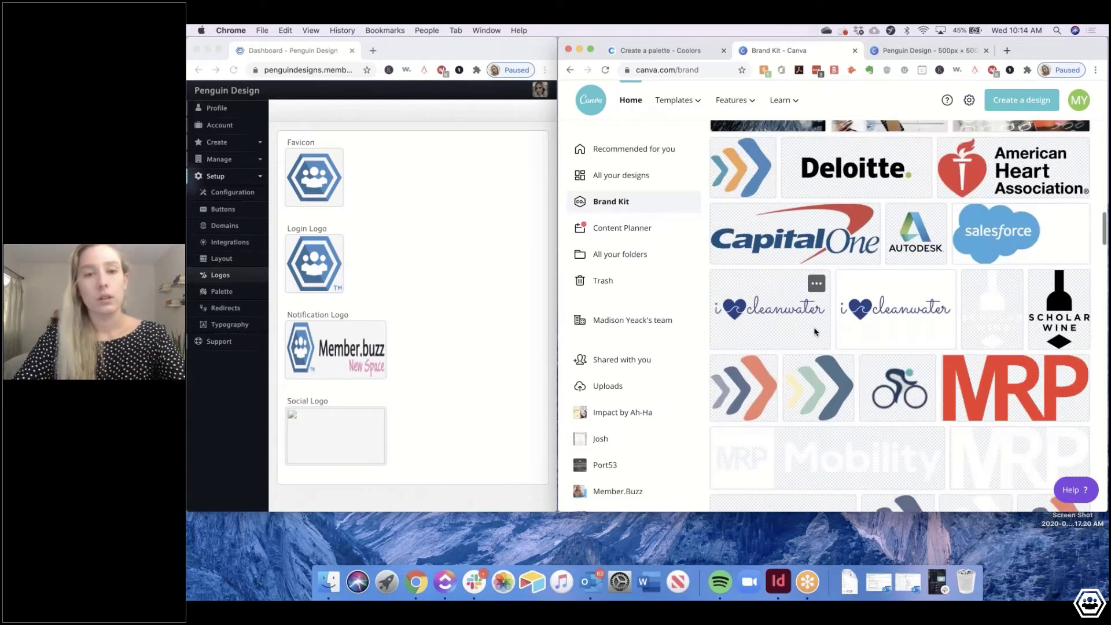
scroll(814, 332, "down", 10)
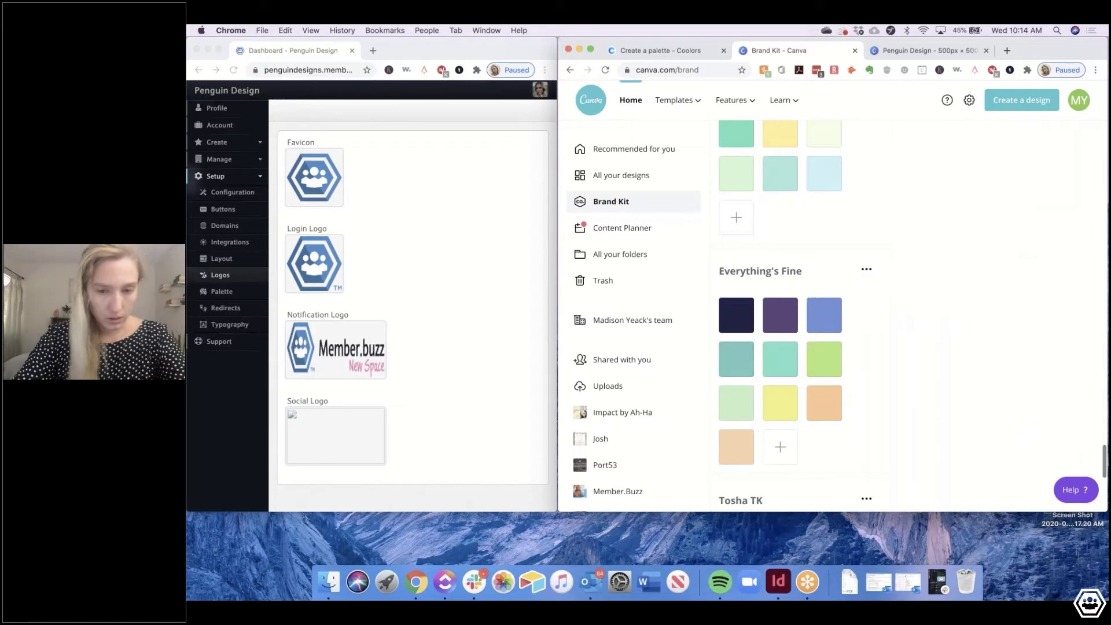
scroll(768, 463, "down", 3)
left_click(751, 493)
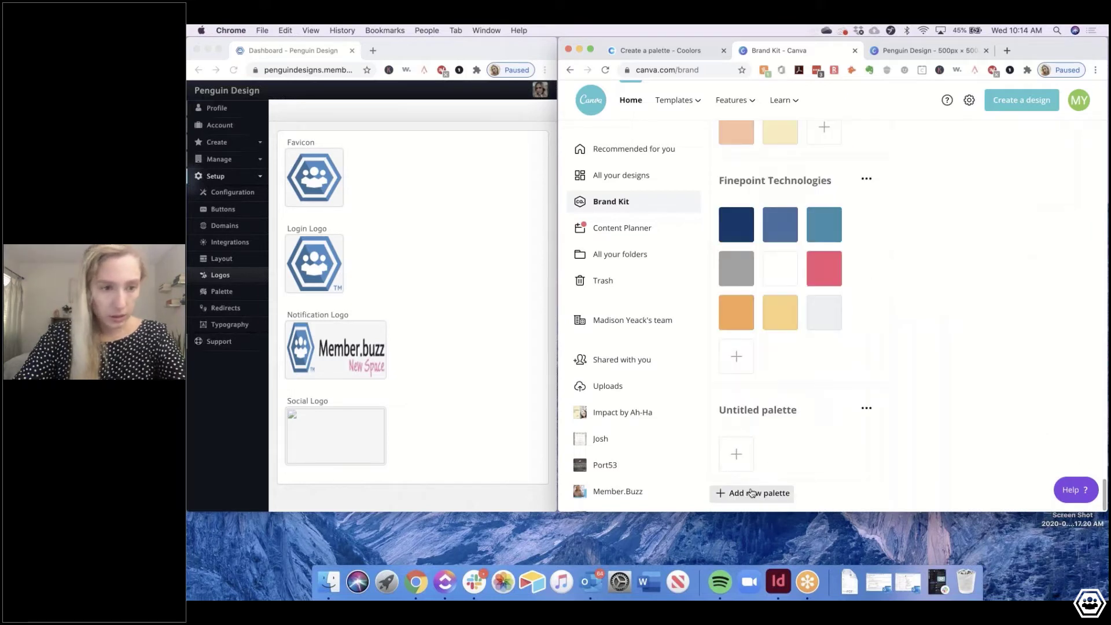
left_click(736, 453)
left_click(328, 581)
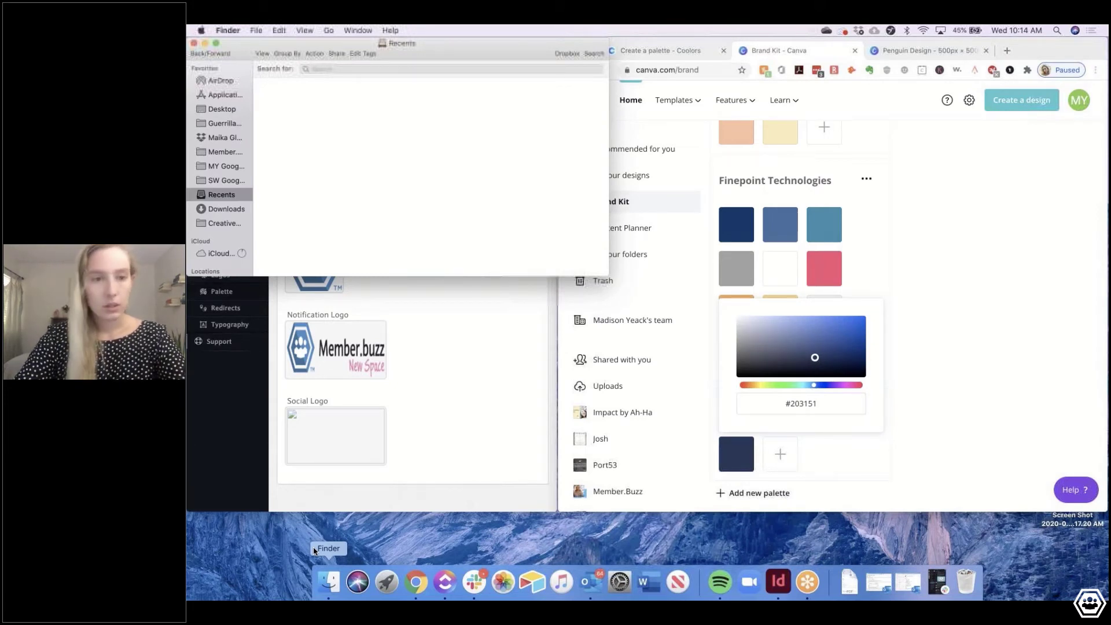
Open the palette screenshot in Preview to read its ten hex codes, then close it
double_click(275, 209)
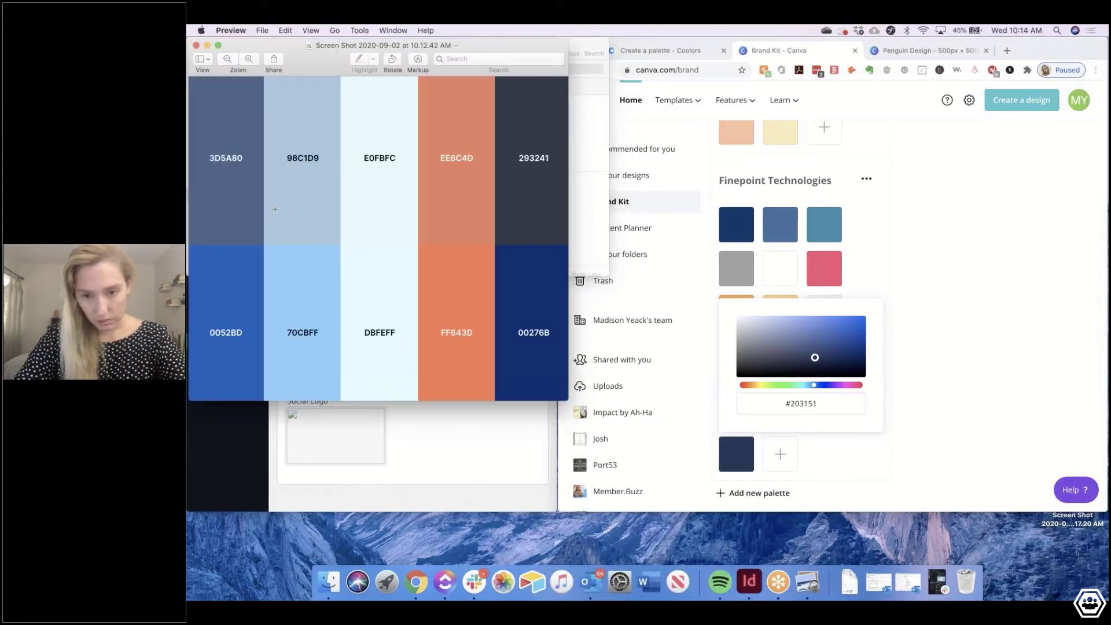
key("super+q")
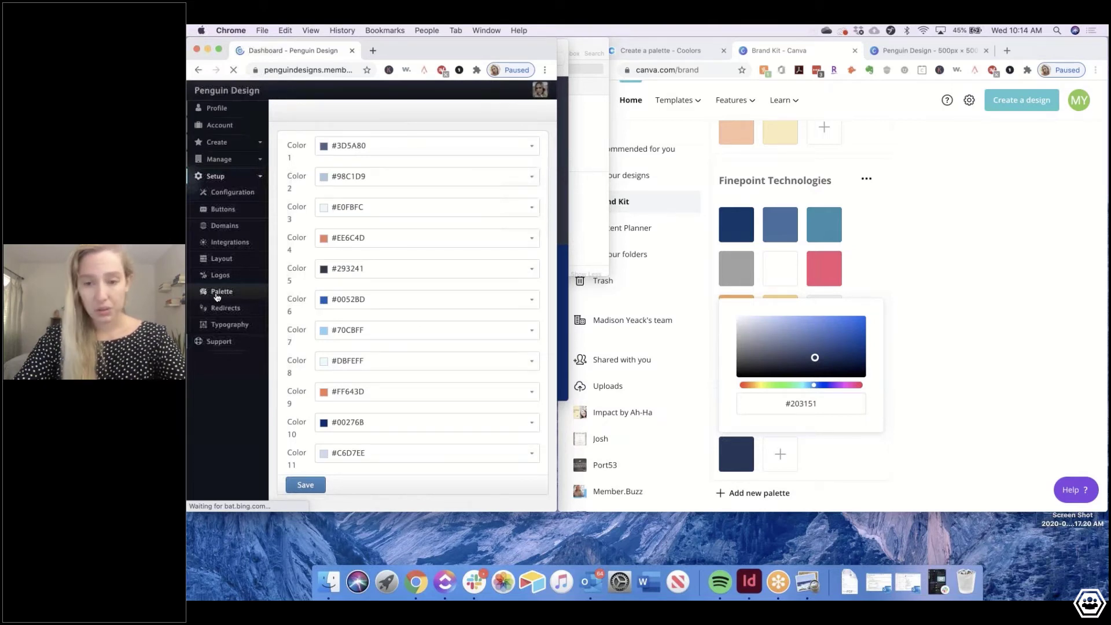
Add palette swatches for Color 3 (#E0FBFC) and the dark Color 5 (#293241)
left_click(818, 419)
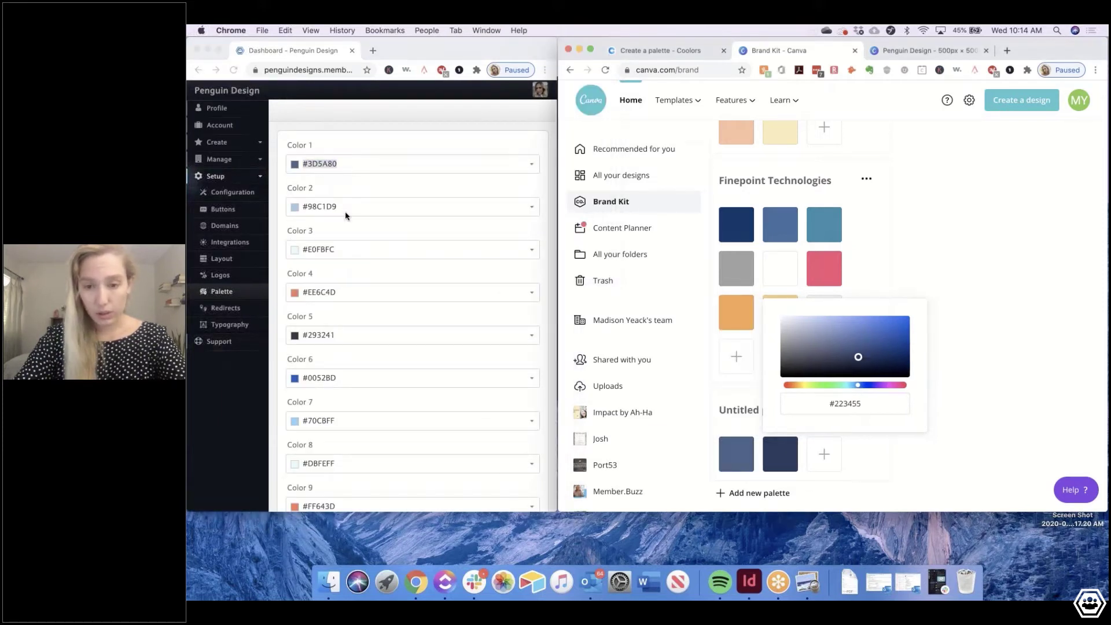
triple_click(318, 249)
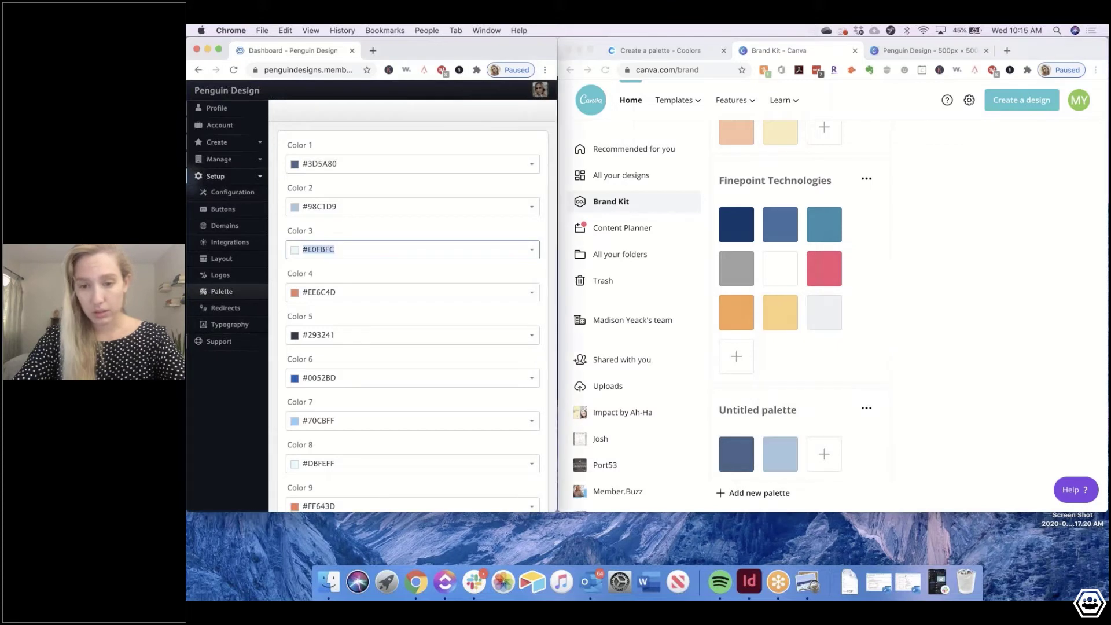
key("super+c")
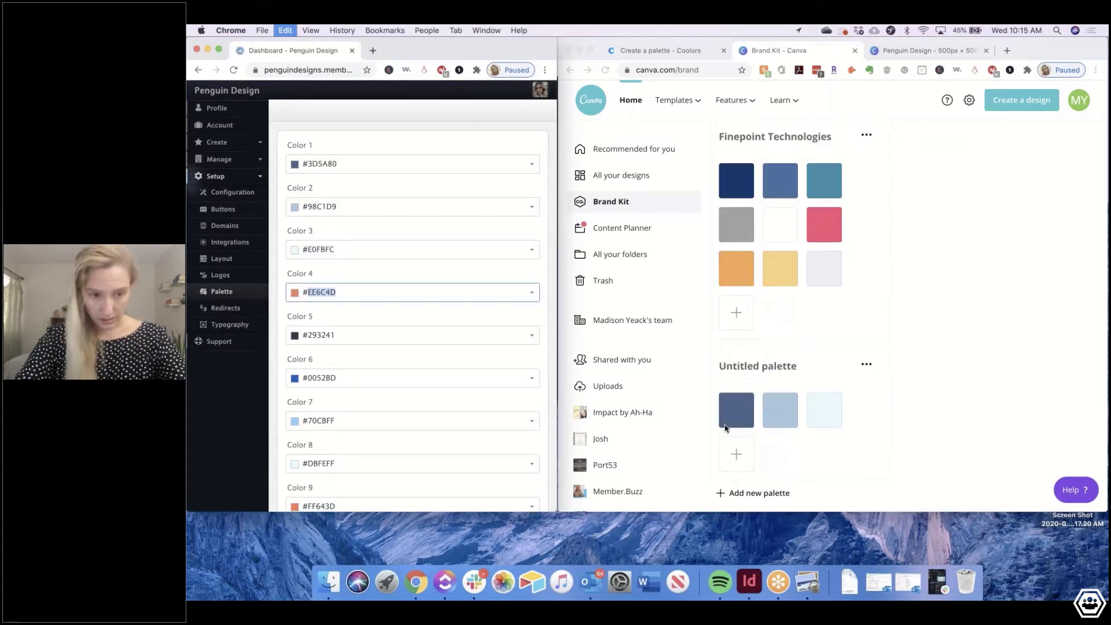
left_click(736, 453)
key("super+v")
triple_click(318, 335)
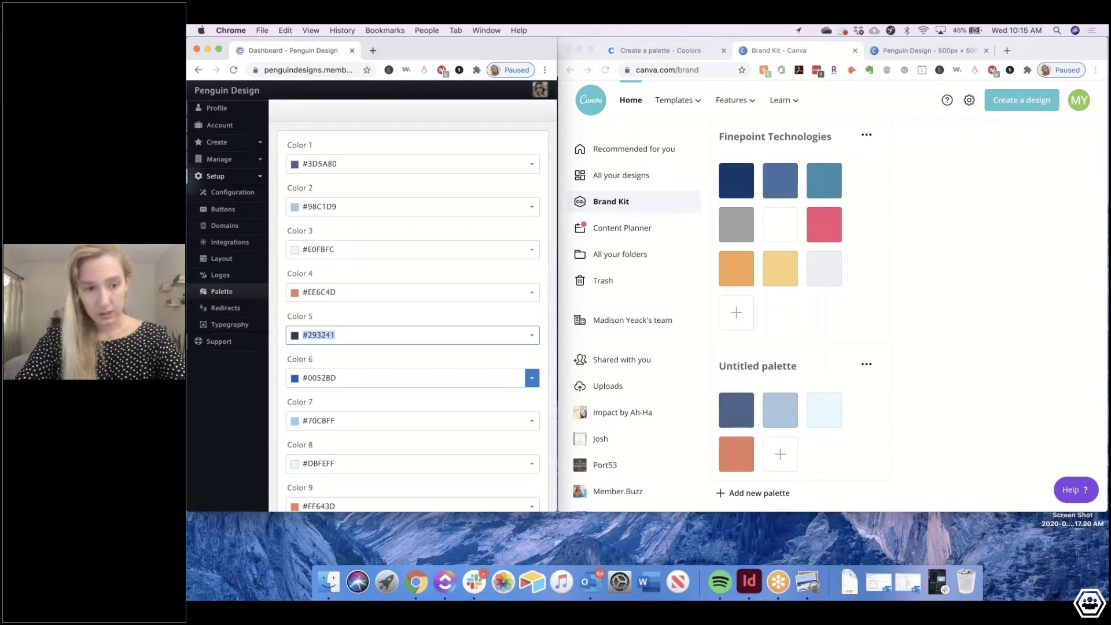
key("super+c")
left_click(780, 453)
key("super+v")
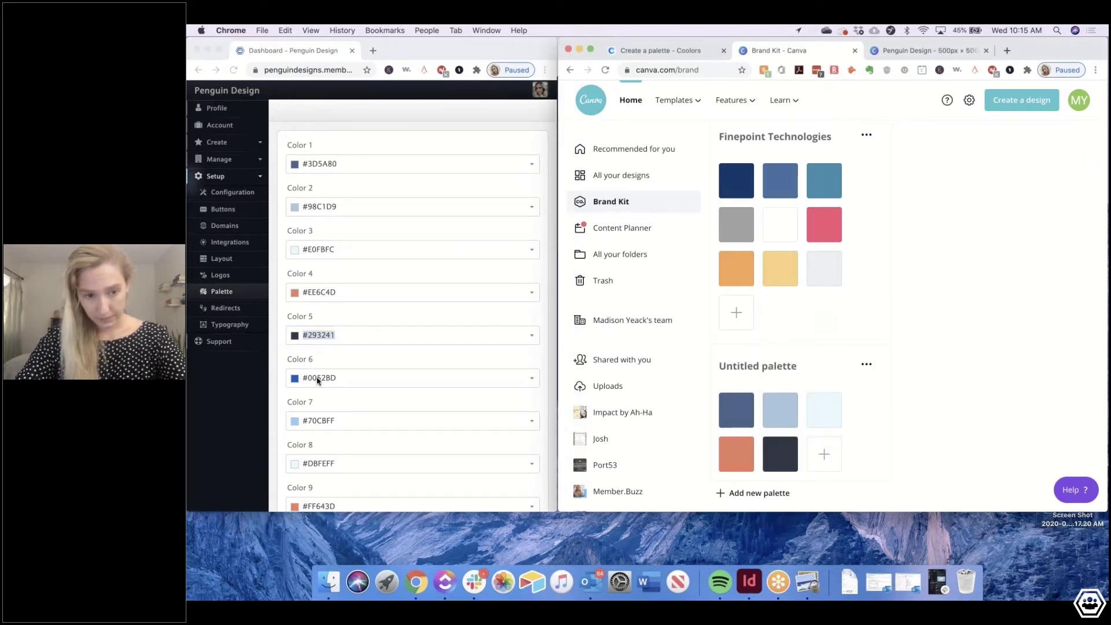
Add the blue swatches #0052BD (Color 6) and #70CBFF (Color 7) to the palette
left_click(317, 380)
triple_click(318, 378)
key("super+c")
left_click(823, 454)
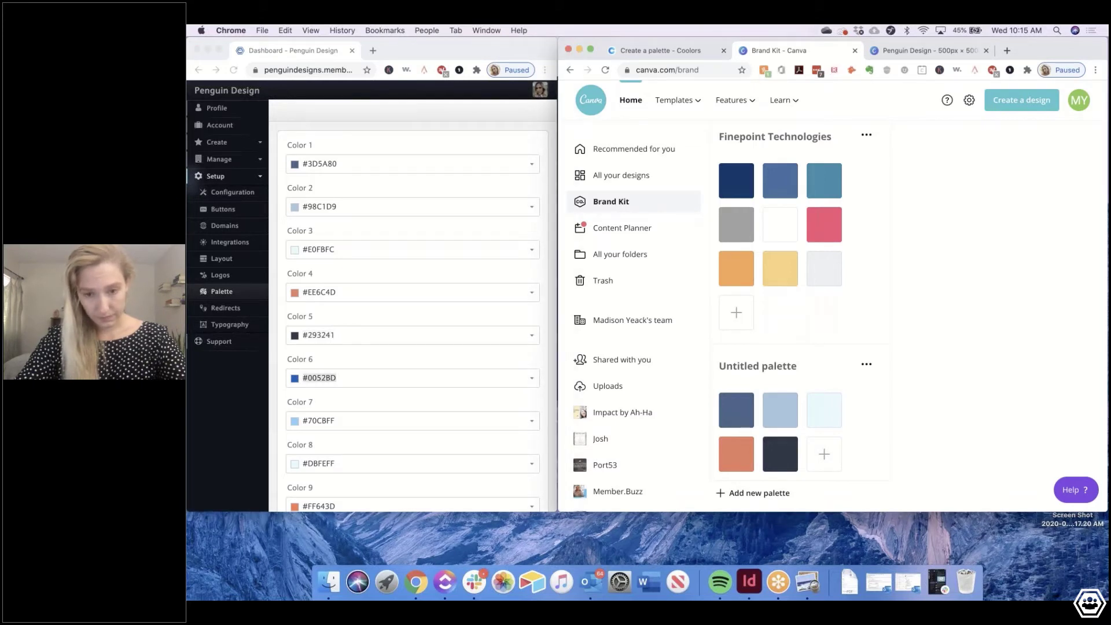
key("super+v")
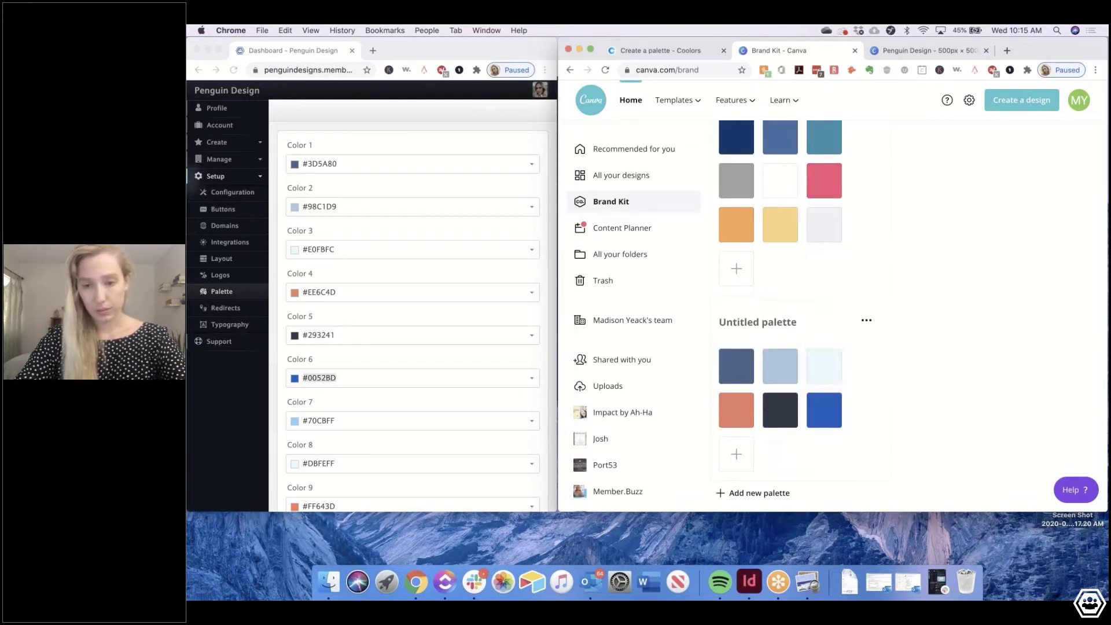
triple_click(317, 420)
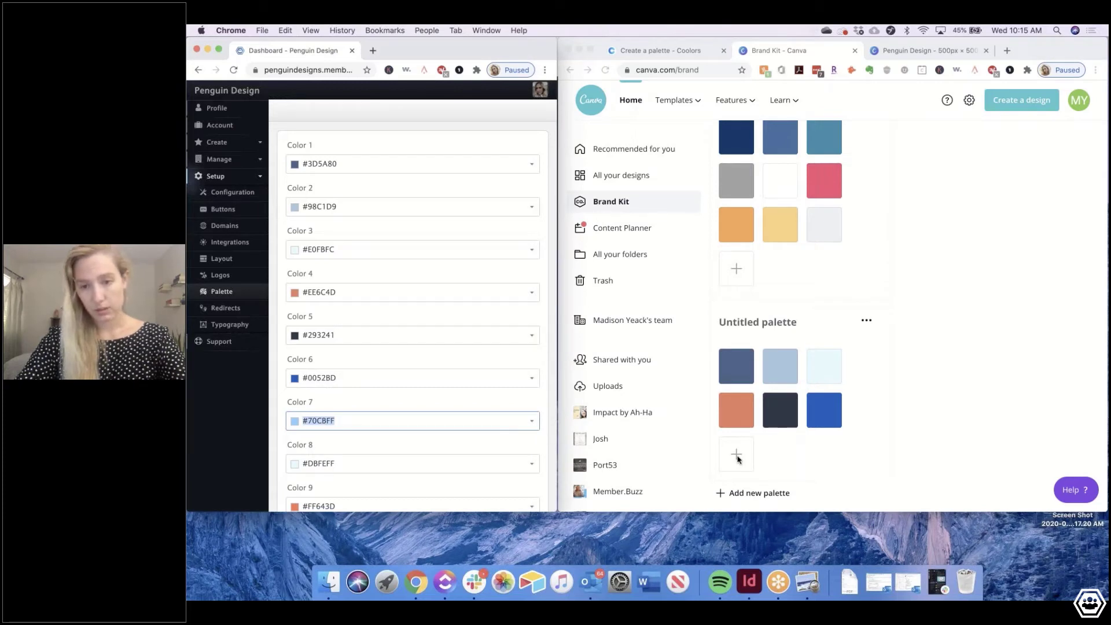
key("super+c")
left_click(737, 458)
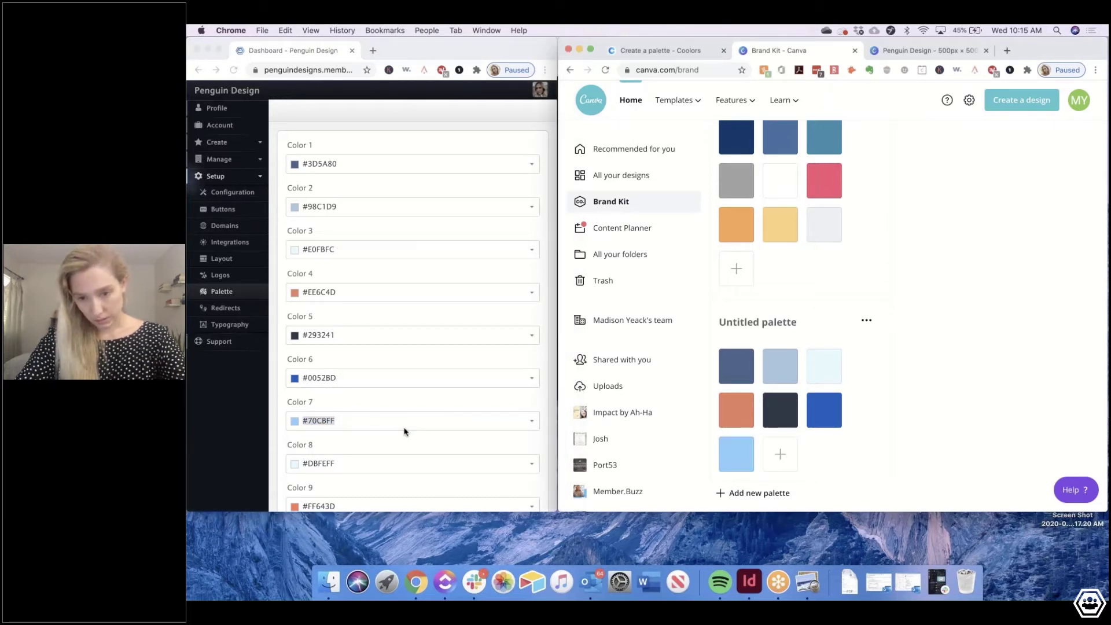
Add the final swatches, pale cyan #DBFEFF and orange #FF643D, to the palette
left_click(404, 431)
key("Tab")
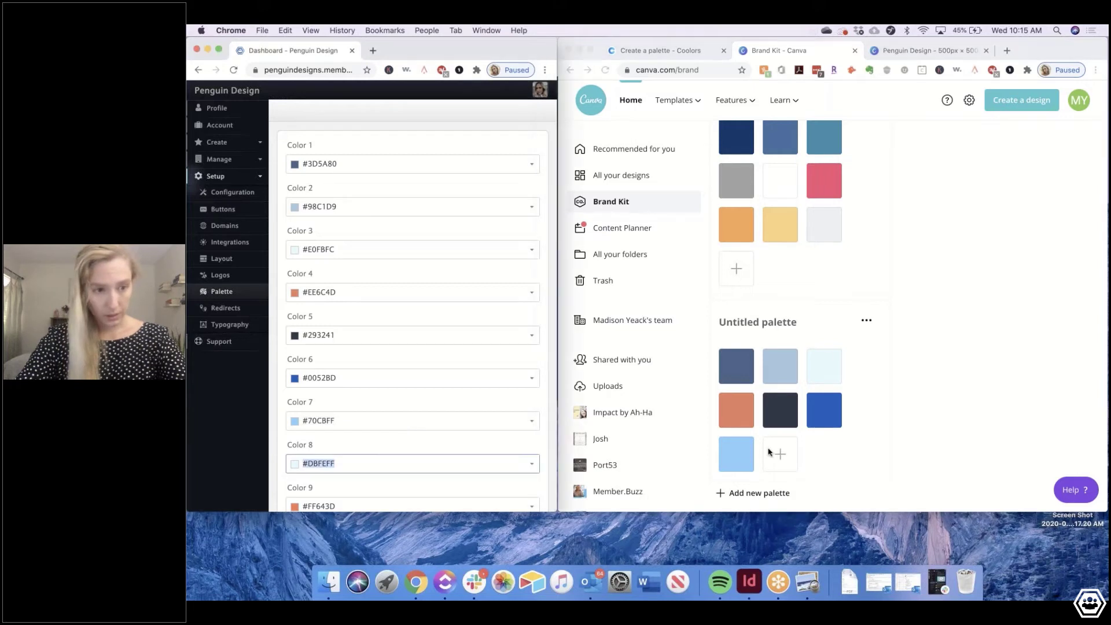
key("super+c")
left_click(769, 451)
key("super+v")
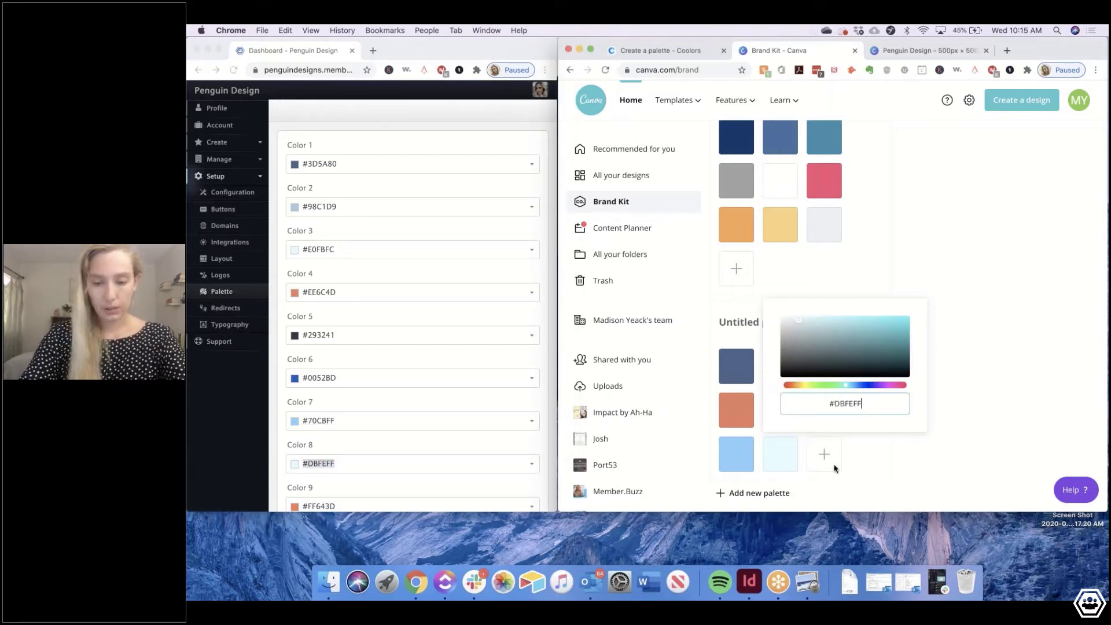
key("super+grave")
key("Tab")
key("super+c")
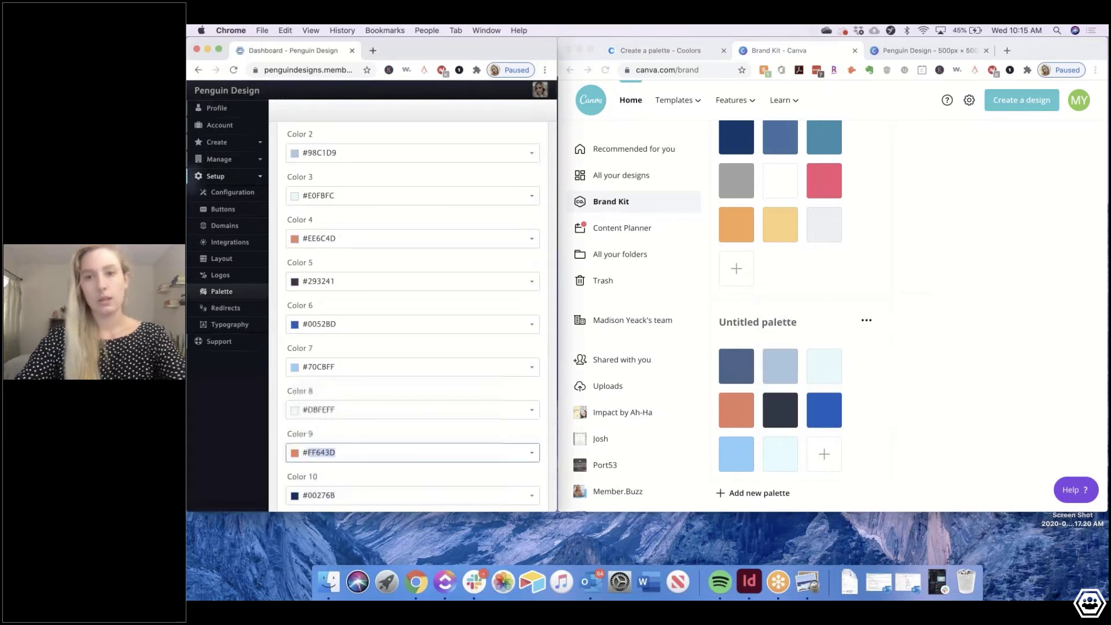
left_click(824, 453)
key("super+v")
key("Escape")
key("super+grave")
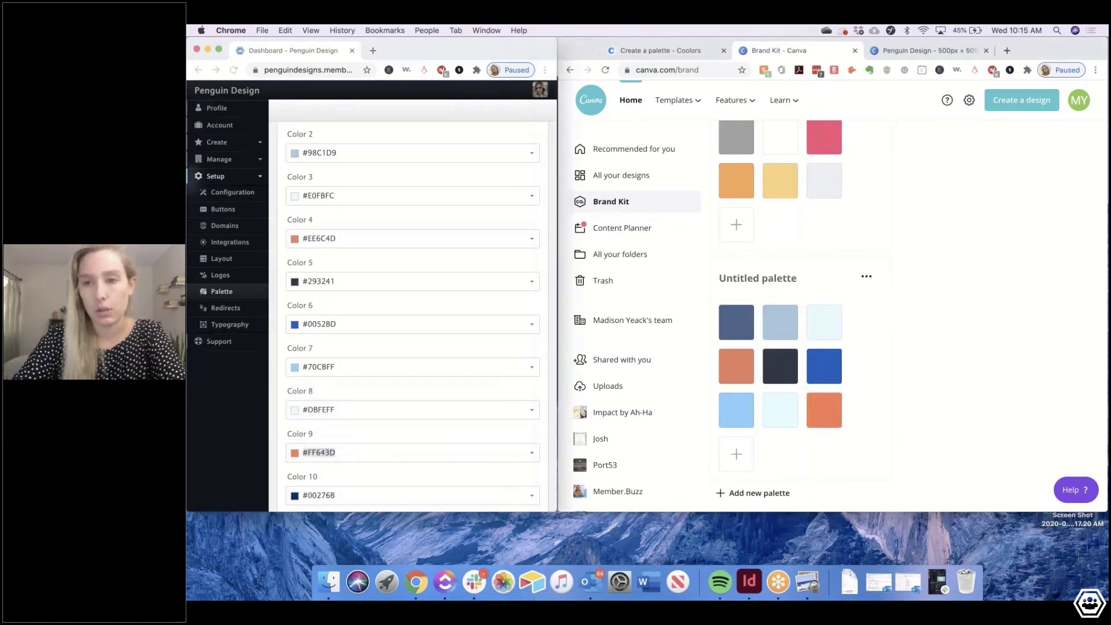
left_click(215, 277)
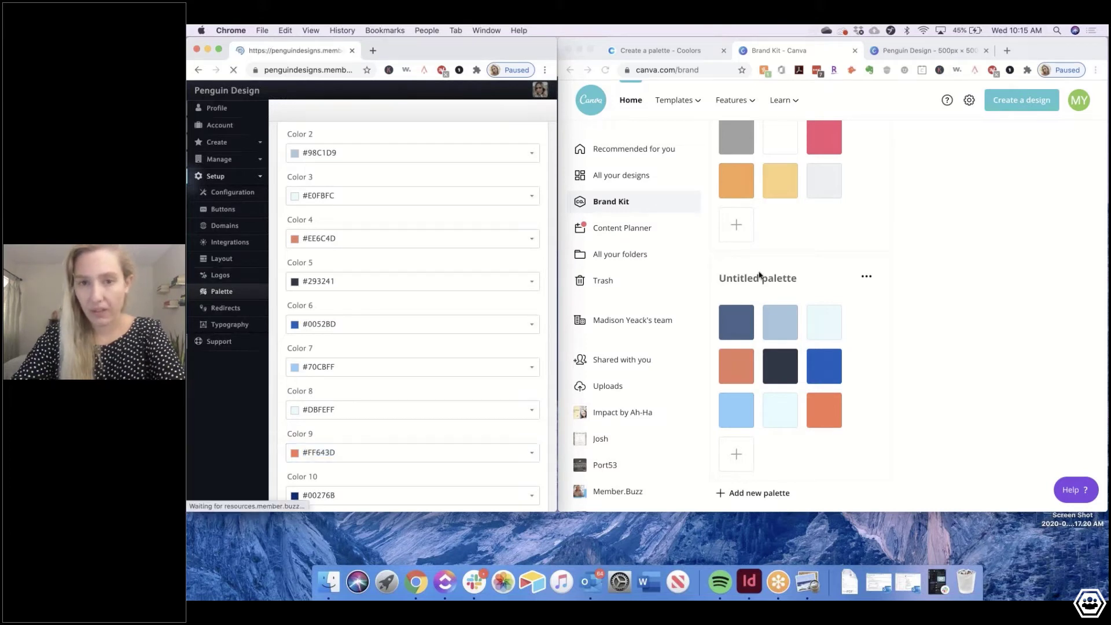
Rename the palette 'Penguin Designs' and reload the Penguin Design logo design tab
left_click(758, 276)
type("Penguin Design")
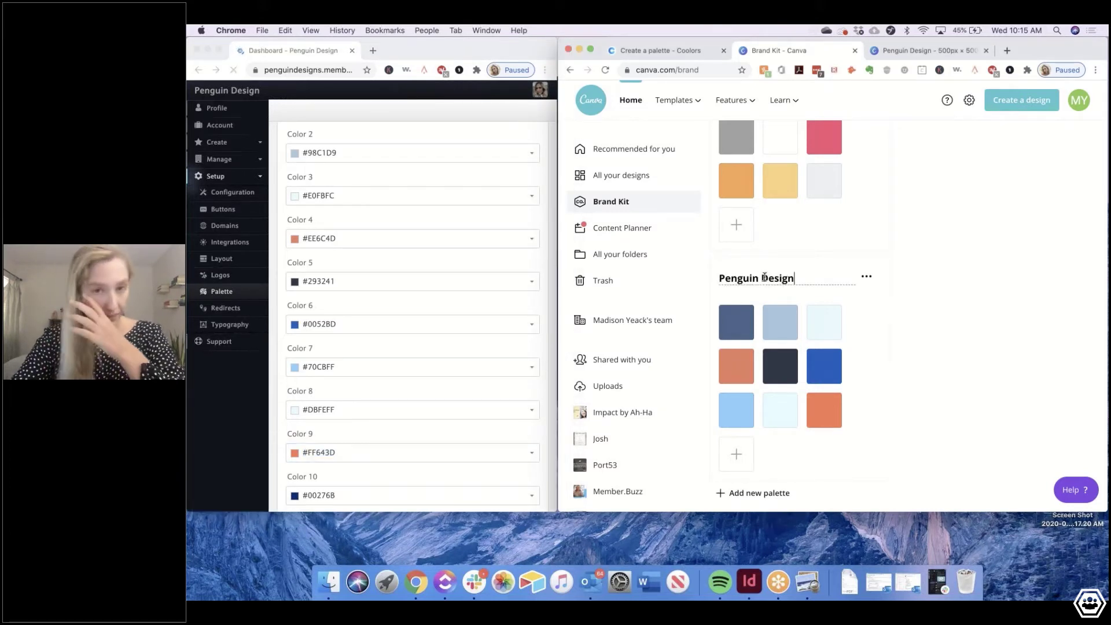
type("s")
key("Return")
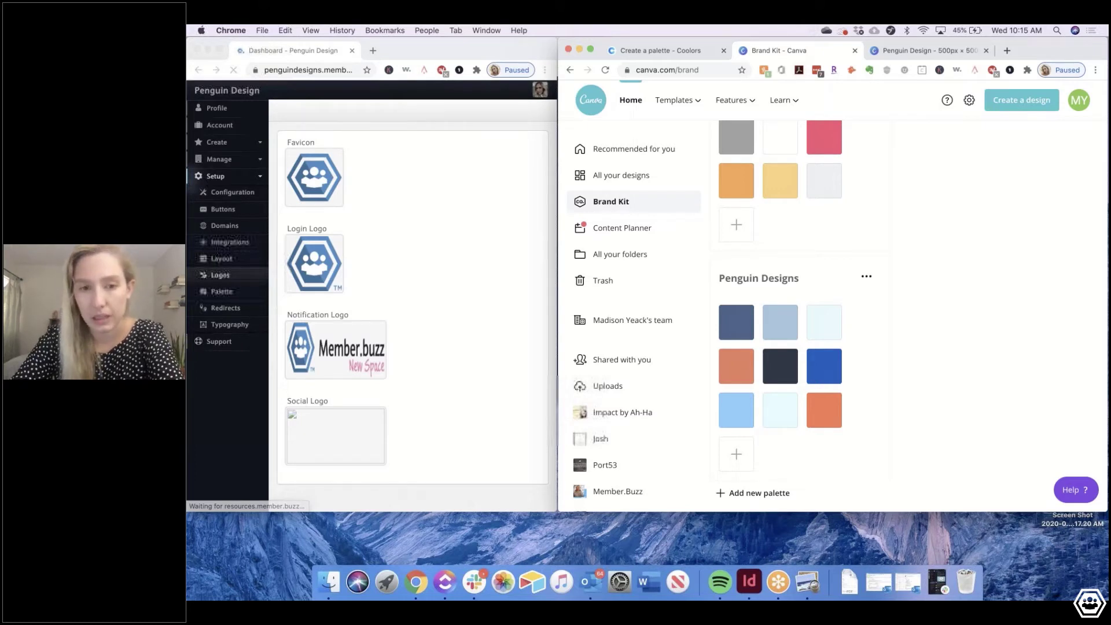
left_click(928, 51)
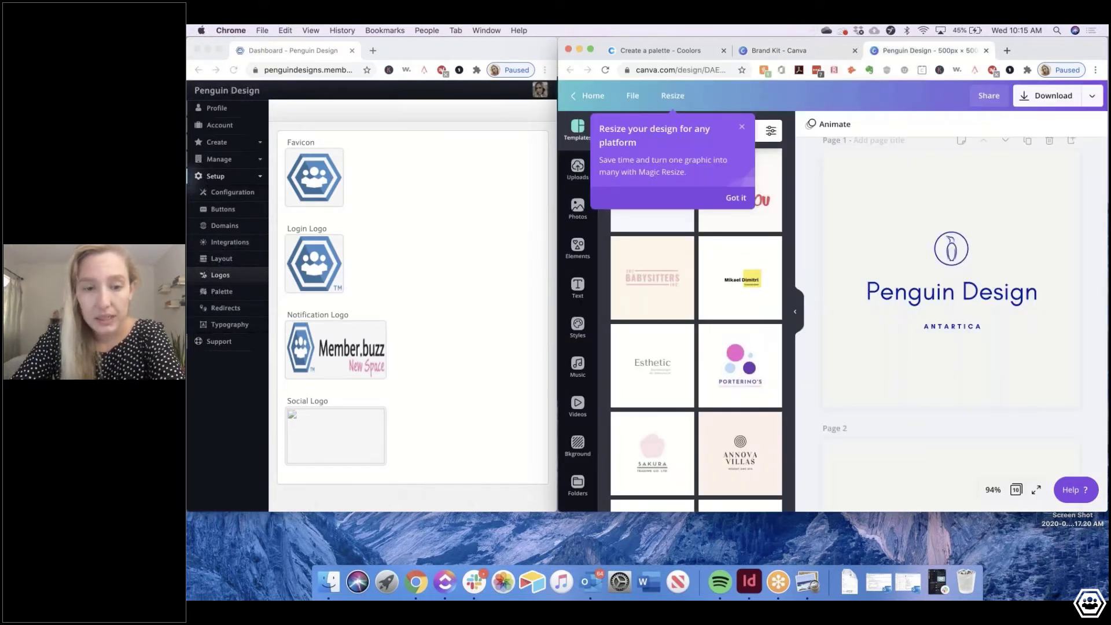
key("super+r")
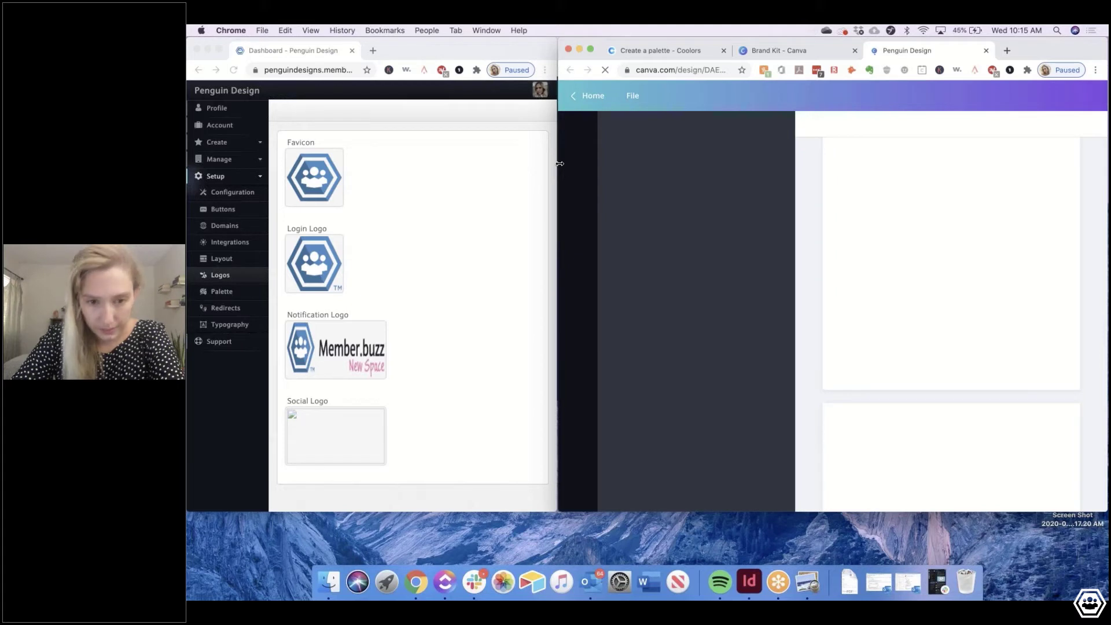
Widen the Canva window and duplicate page 1 of the logo design
left_click_drag(559, 163, 384, 150)
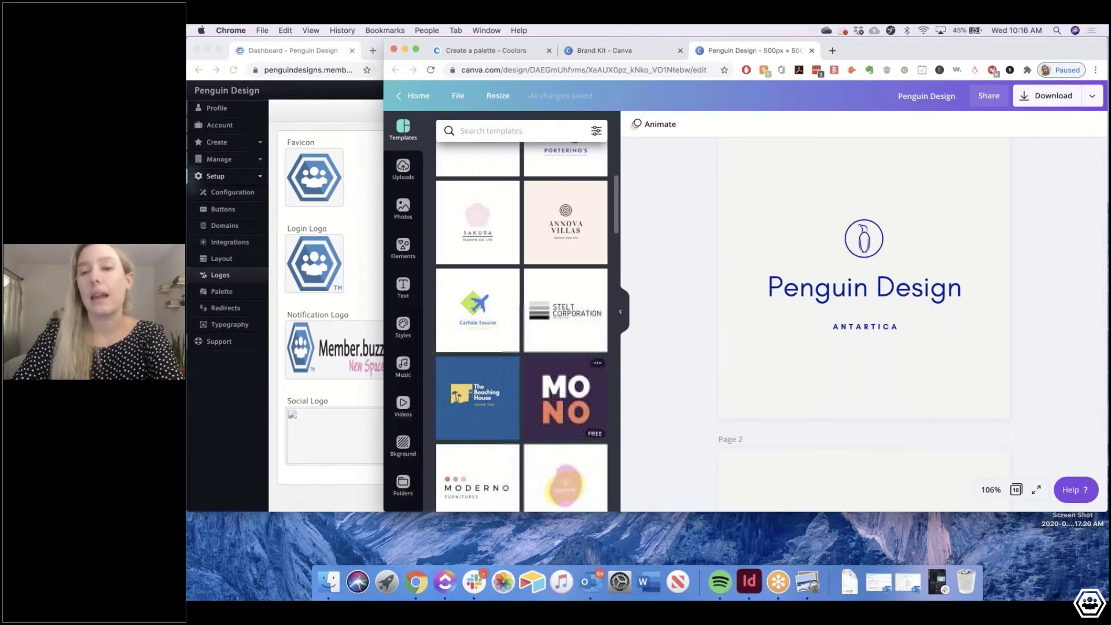
scroll(521, 324, "up", 5)
scroll(579, 392, "down", 5)
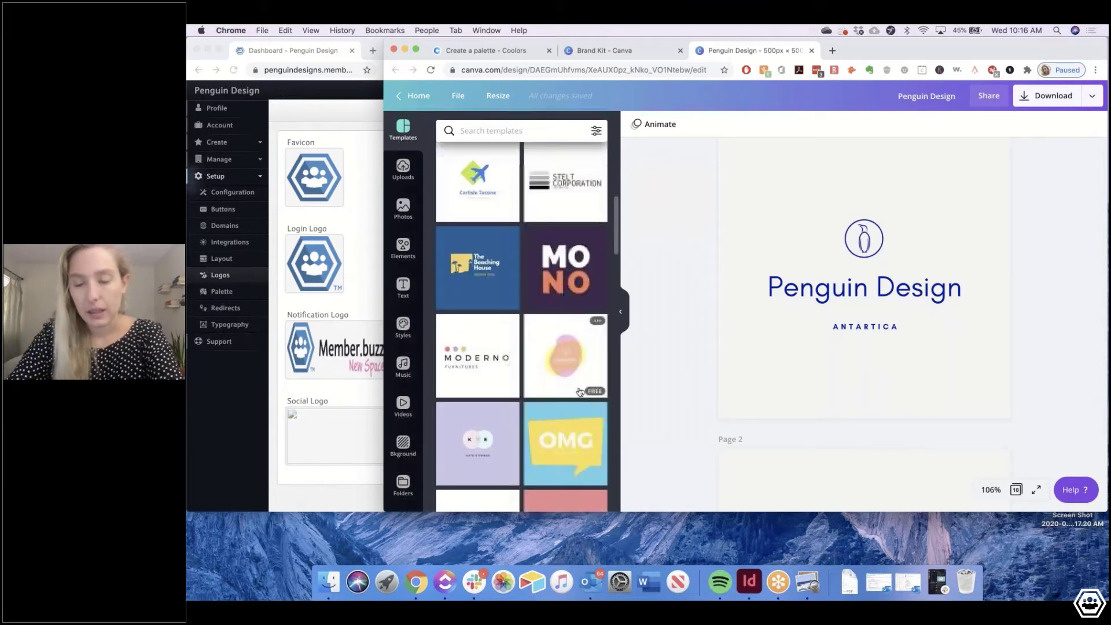
scroll(580, 391, "down", 3)
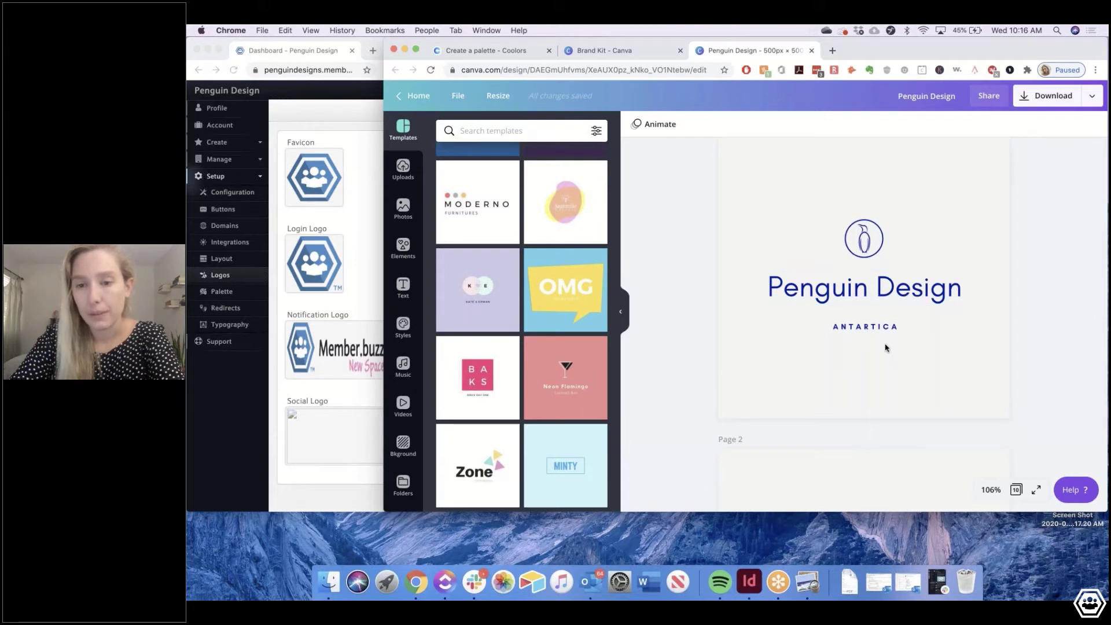
scroll(885, 347, "down", 4)
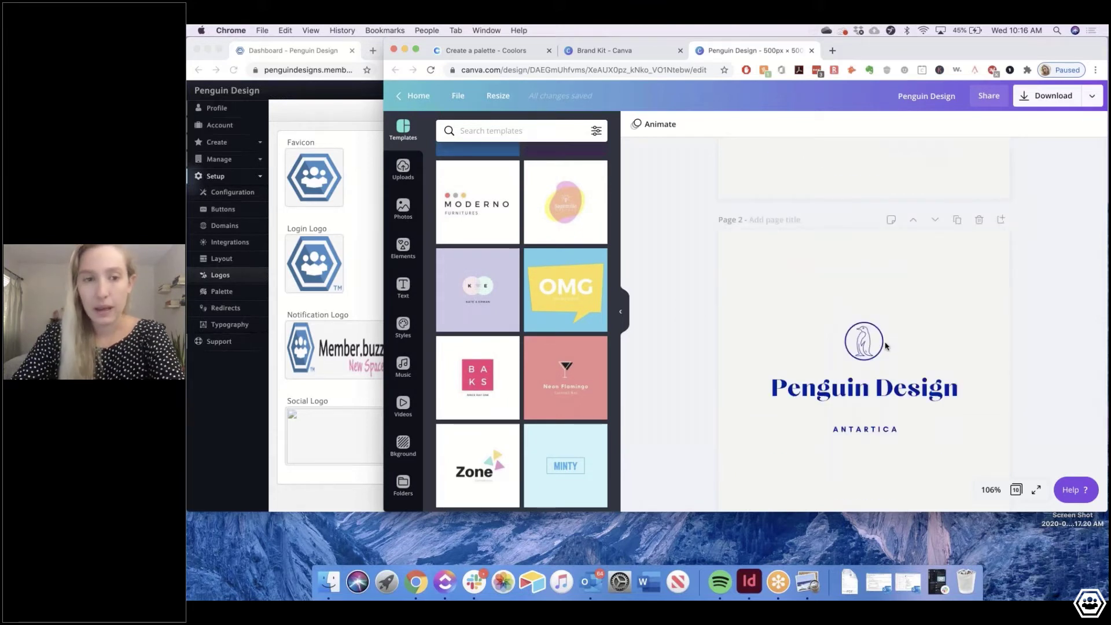
scroll(896, 289, "up", 4)
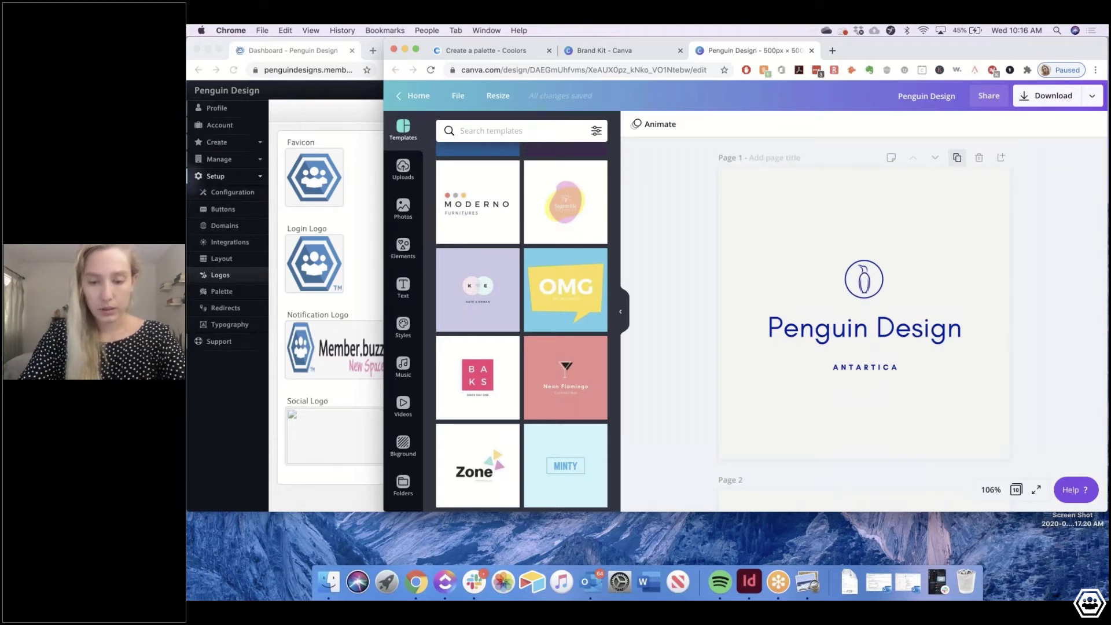
left_click(956, 157)
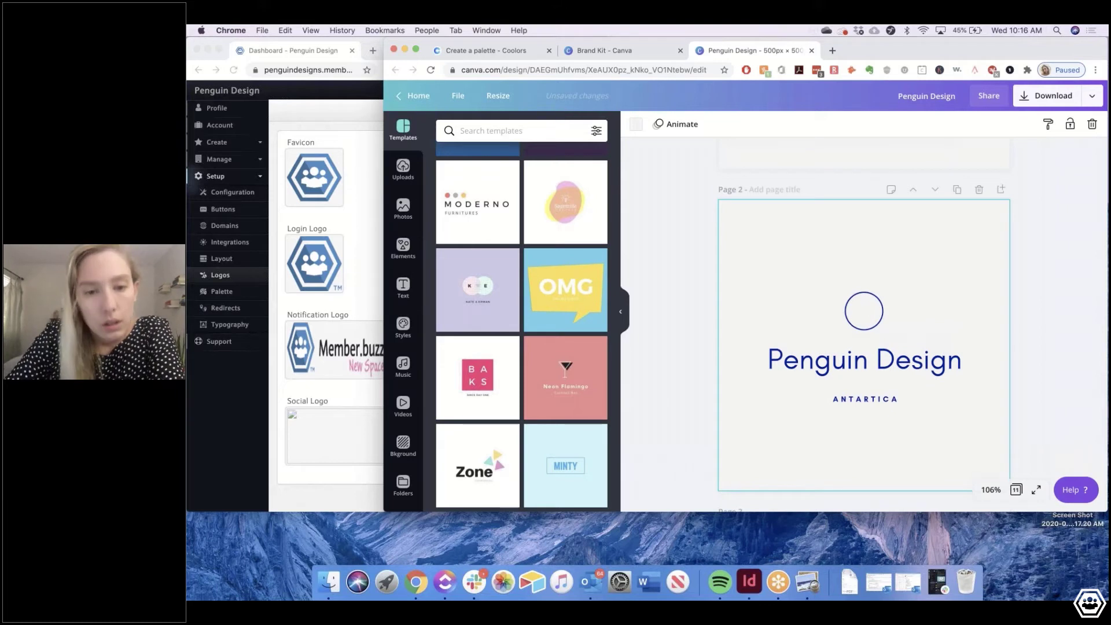
Search Elements for 'penguin' and browse through the penguin graphic results
left_click(864, 282)
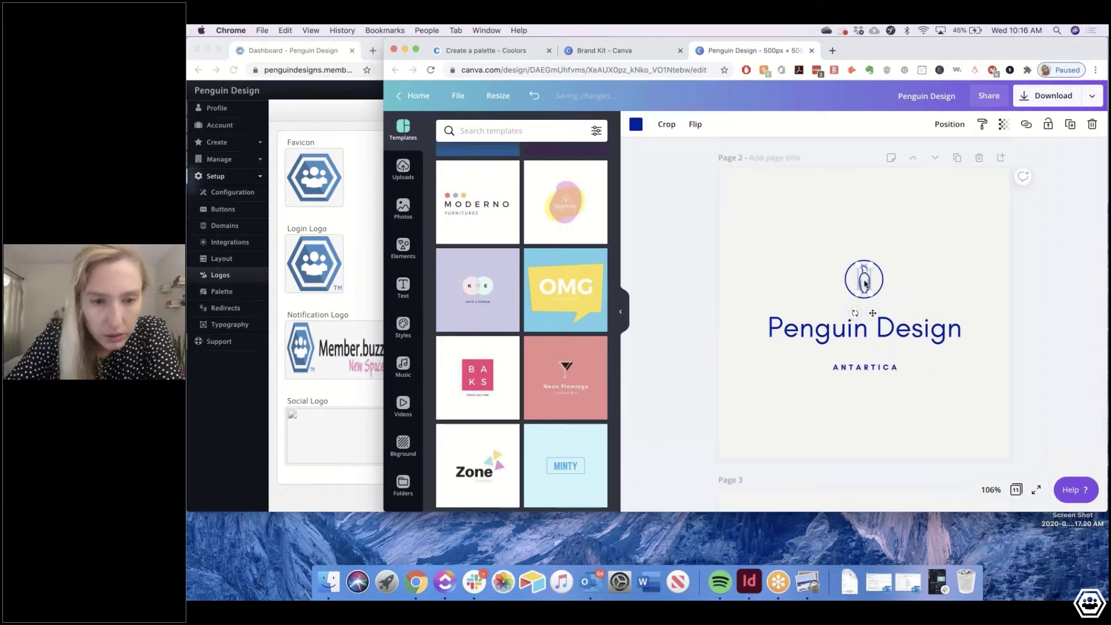
left_click(403, 247)
left_click(501, 131)
type("penguin")
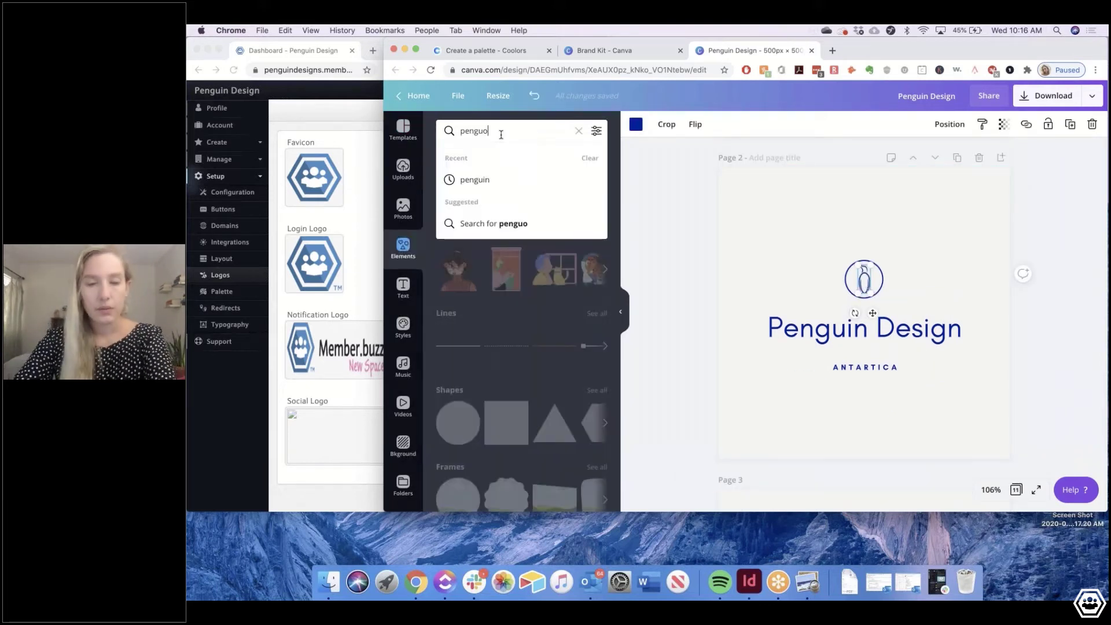
key("Return")
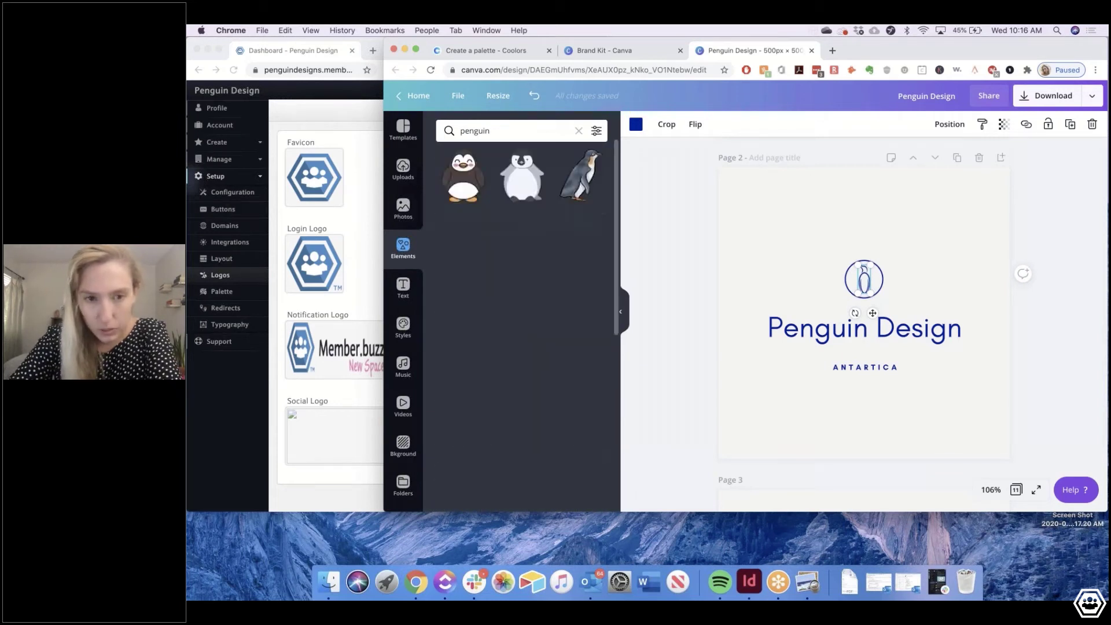
scroll(500, 348, "down", 2)
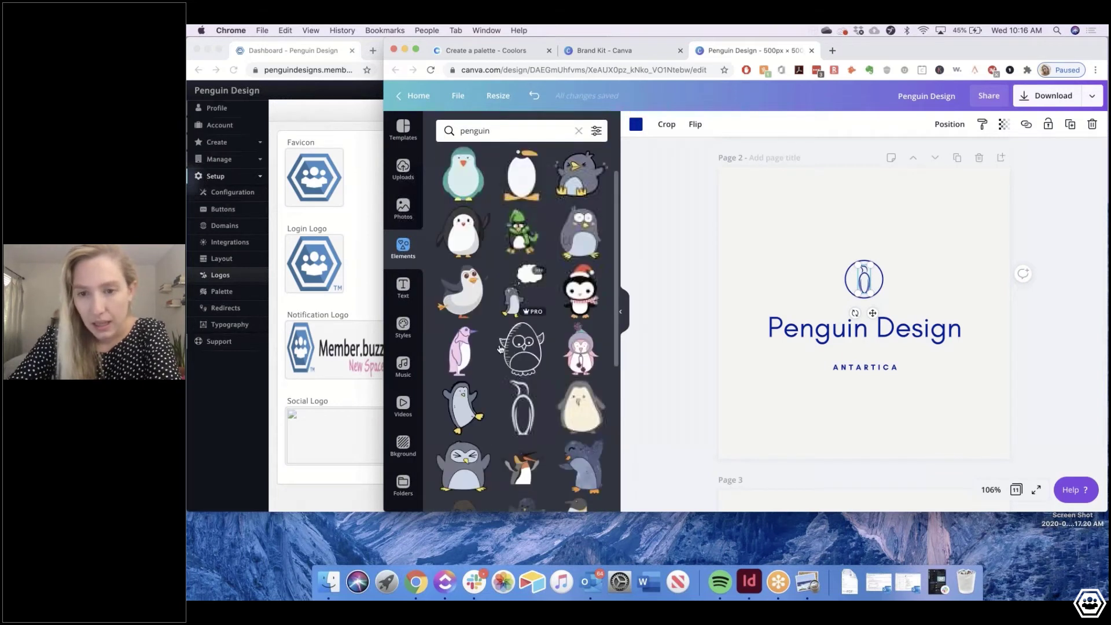
scroll(501, 347, "down", 5)
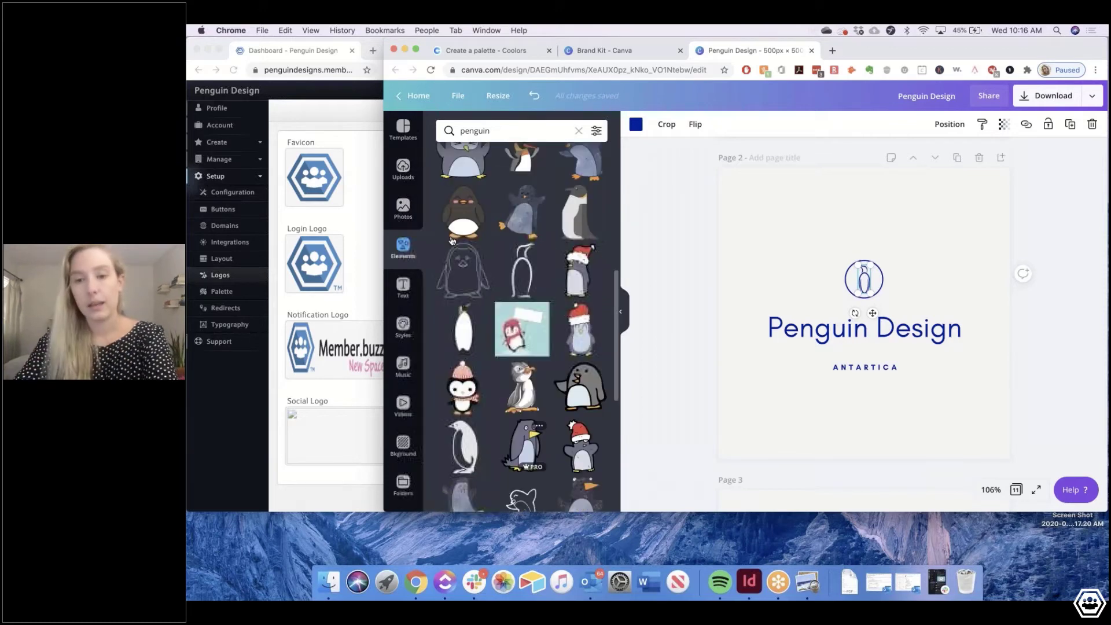
scroll(525, 226, "down", 5)
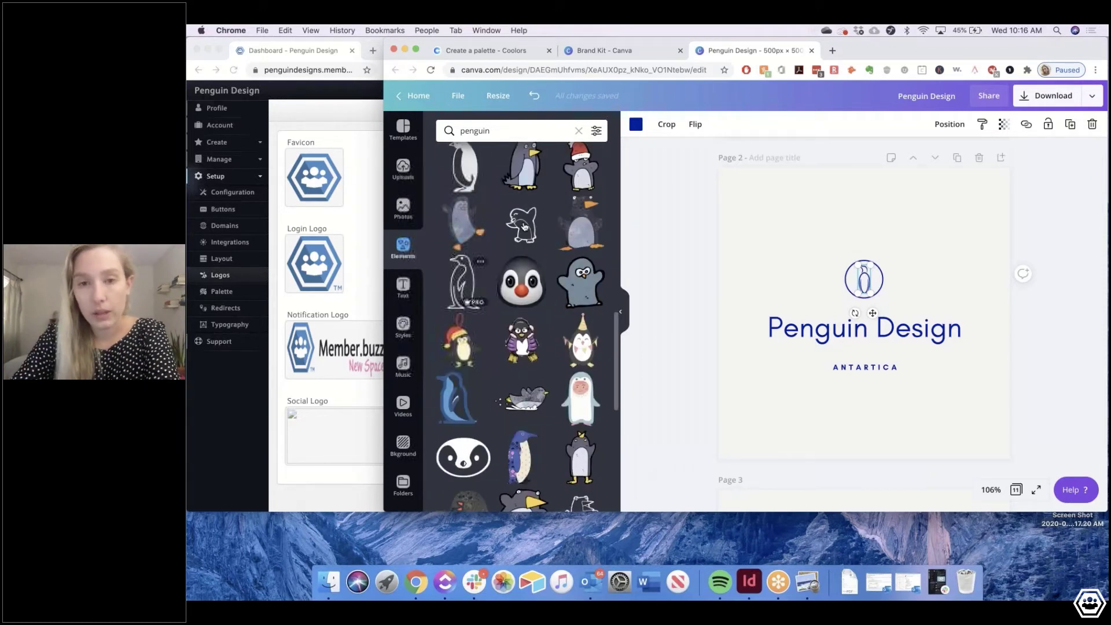
scroll(524, 227, "down", 4)
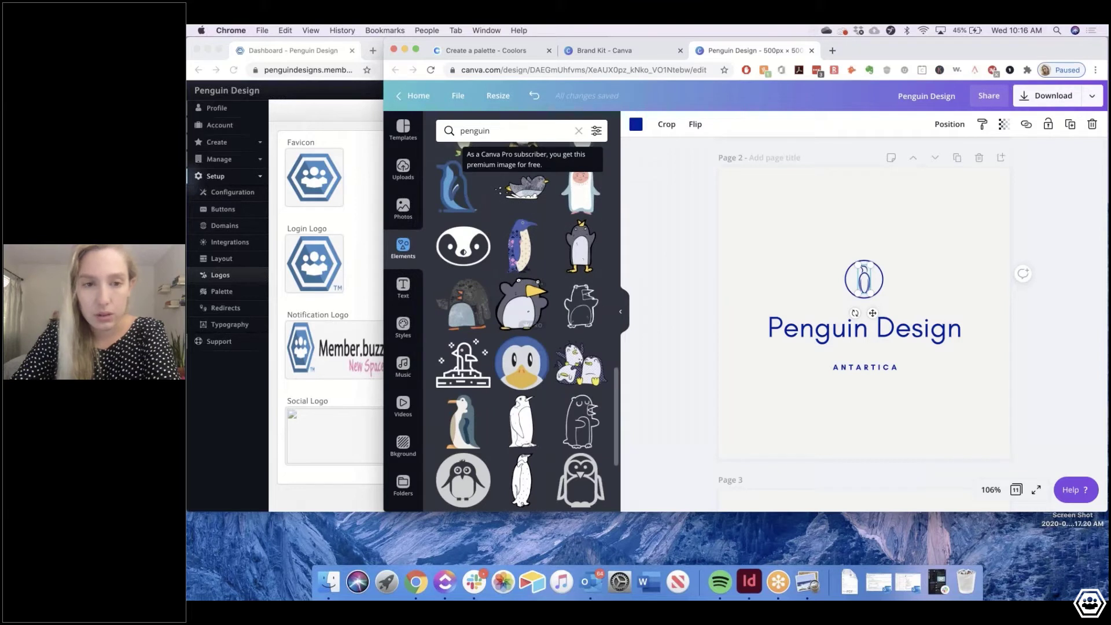
scroll(501, 287, "down", 3)
left_click(918, 310)
scroll(918, 310, "up", 5)
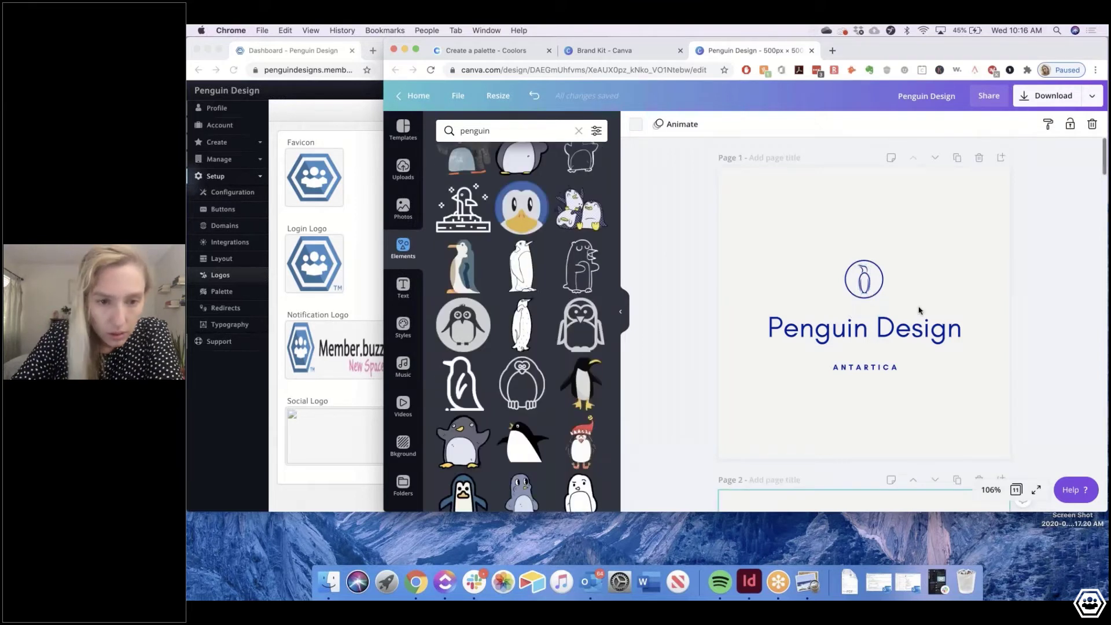
Try BORSOK and Barabara on the 'Penguin Design' wordmark, then set it in Bukhari Script
scroll(919, 310, "down", 5)
double_click(872, 304)
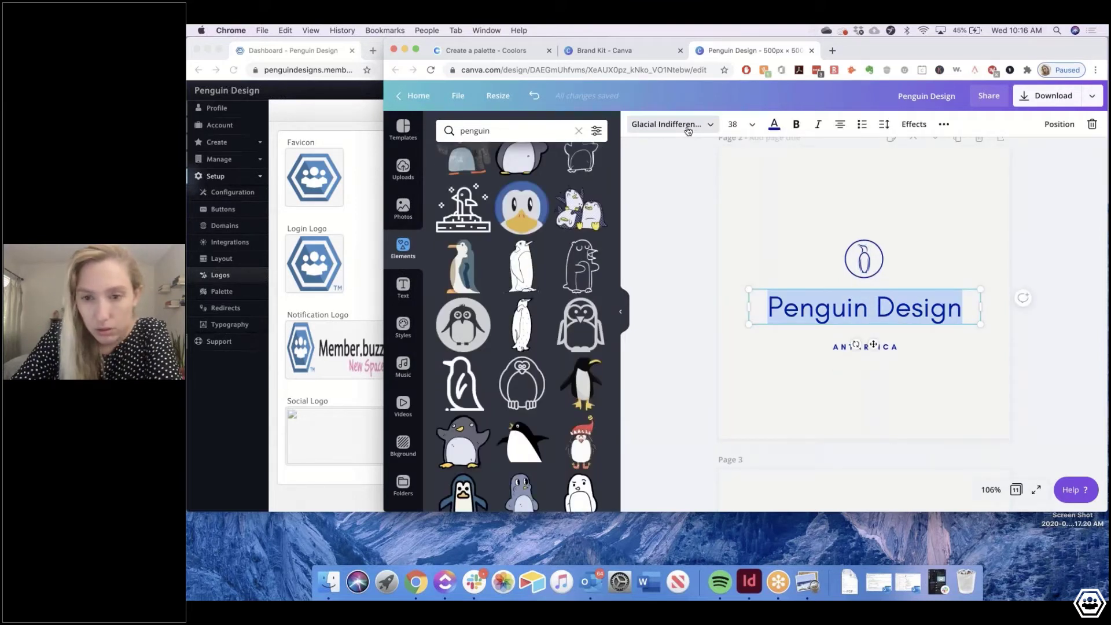
left_click(688, 125)
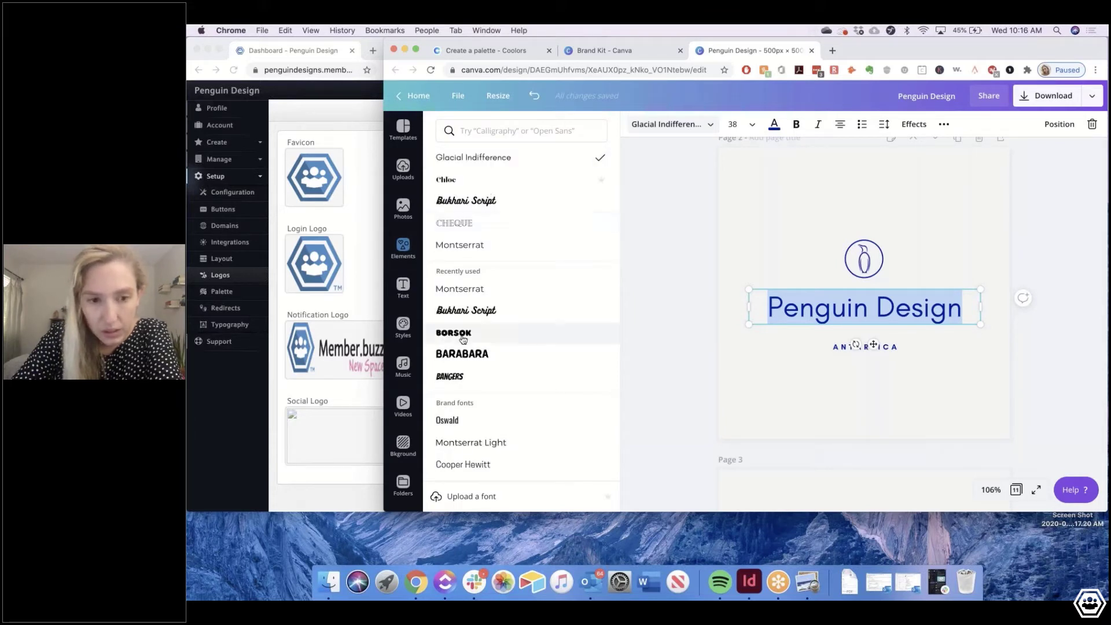
left_click(462, 338)
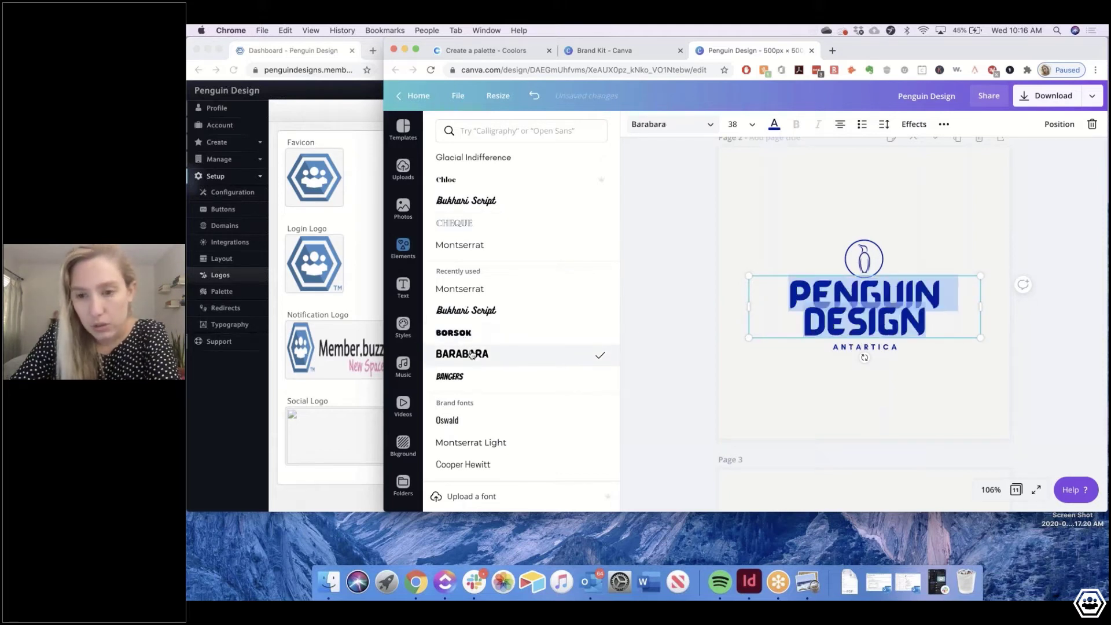
left_click(473, 352)
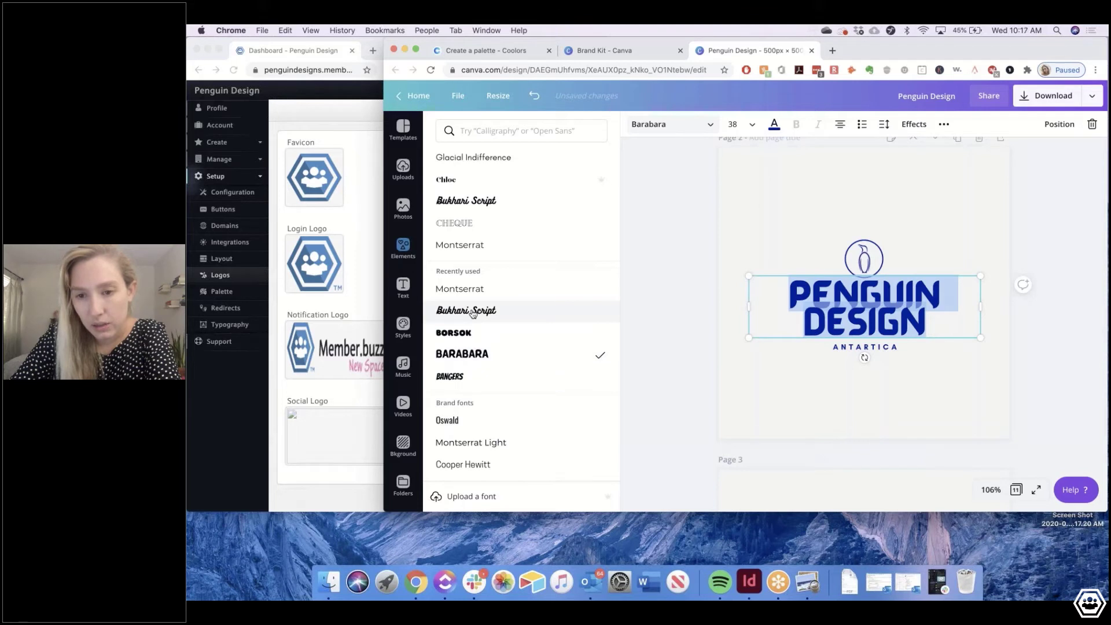
left_click(473, 312)
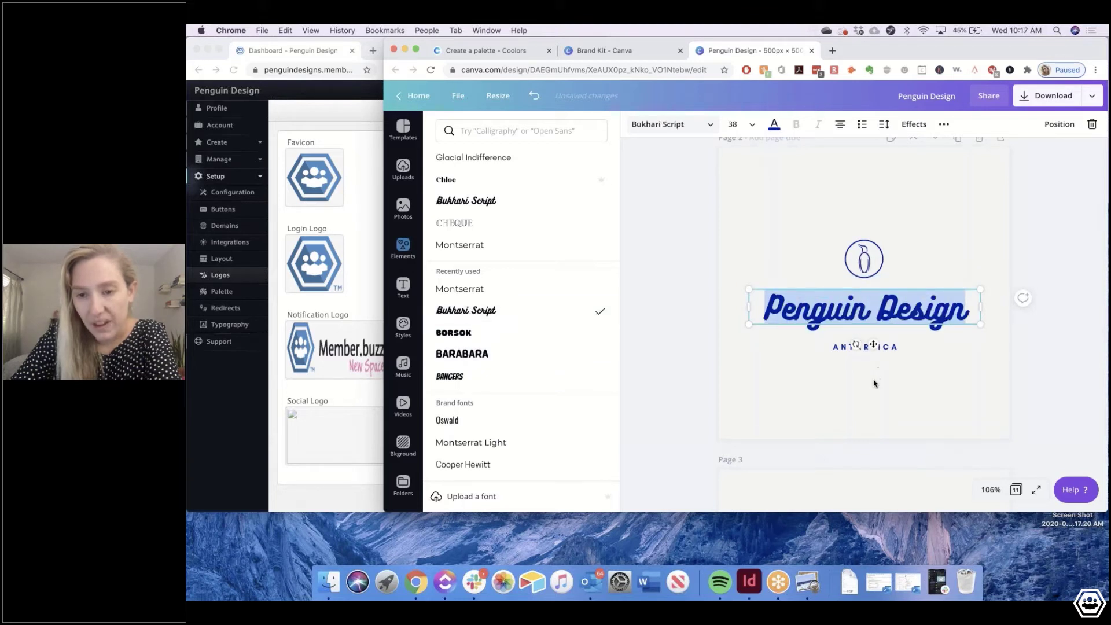
key("Escape")
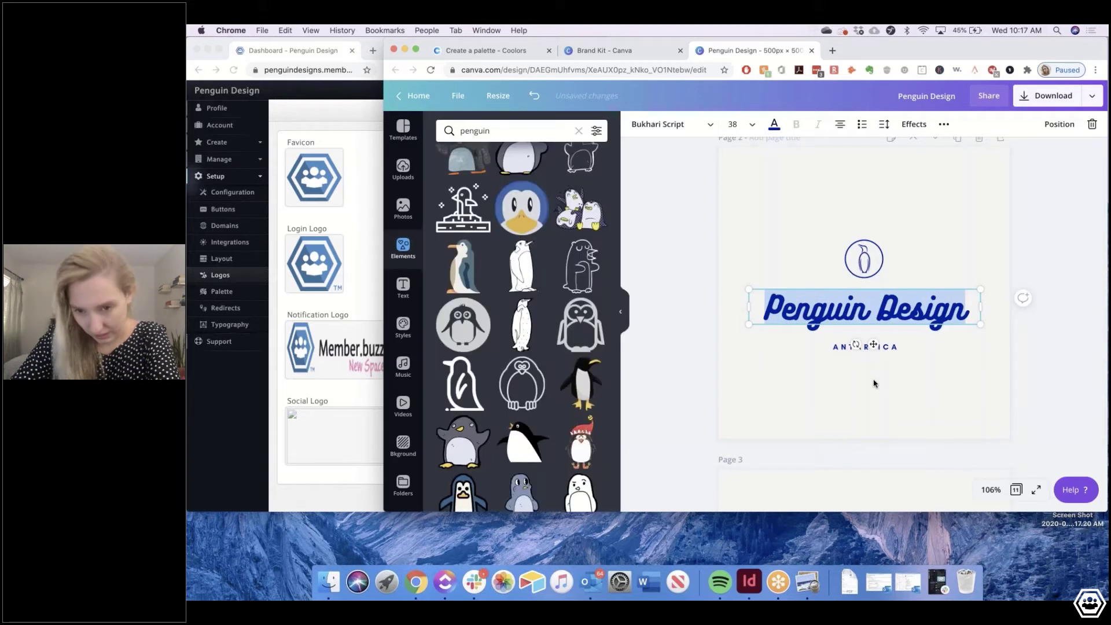
Scroll through the logo pages and select page 2's script Penguin Design wordmark
left_click(874, 383)
scroll(873, 383, "down", 10)
scroll(874, 383, "down", 10)
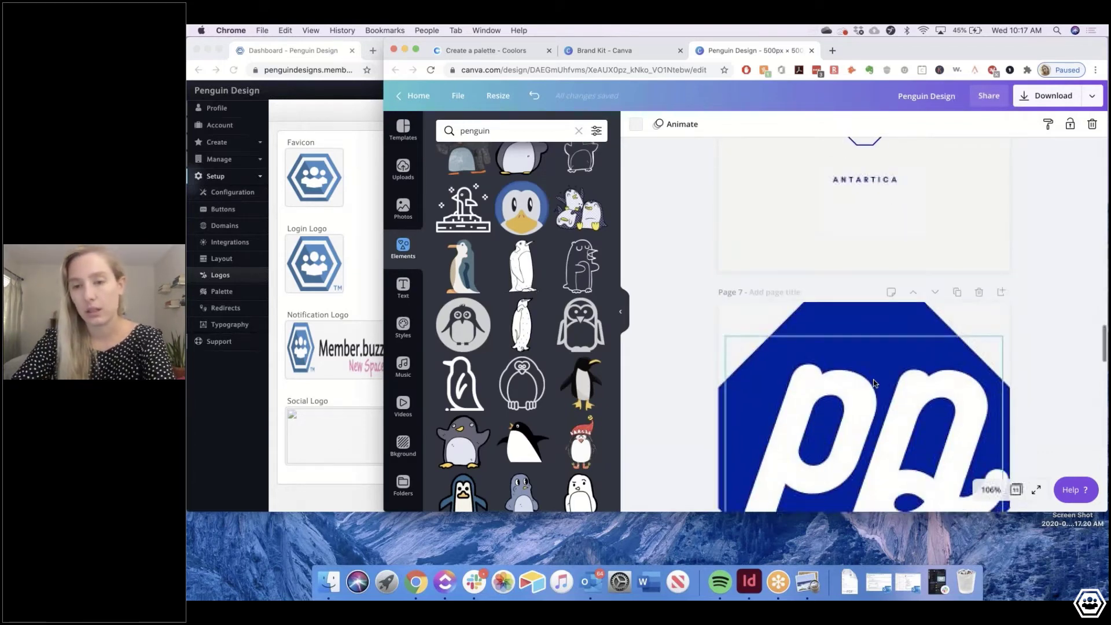
scroll(873, 379, "down", 5)
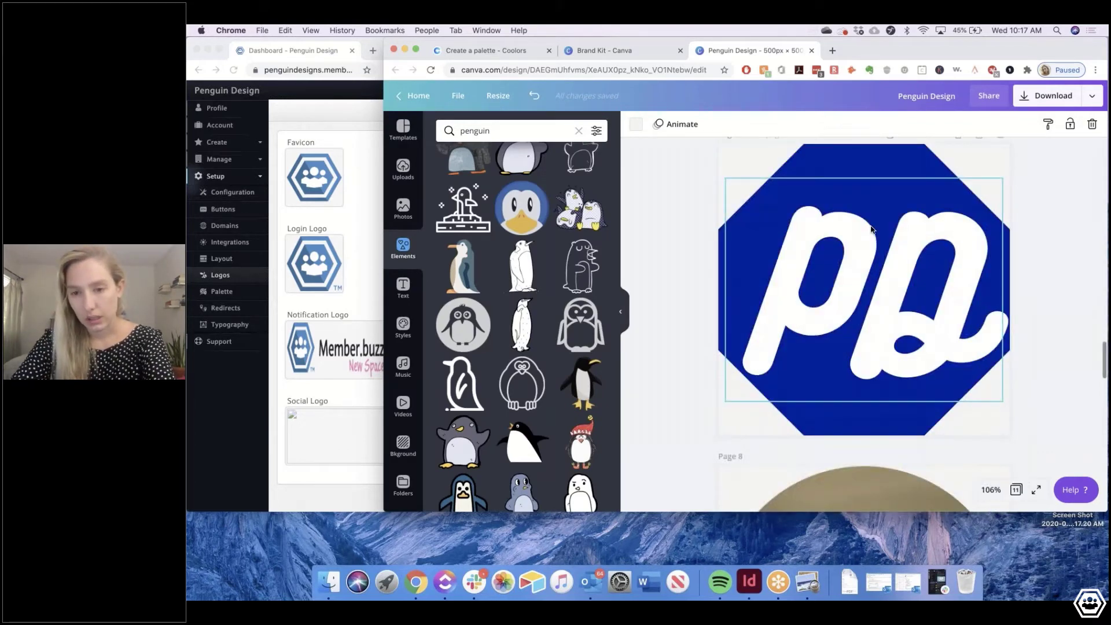
scroll(950, 301, "down", 7)
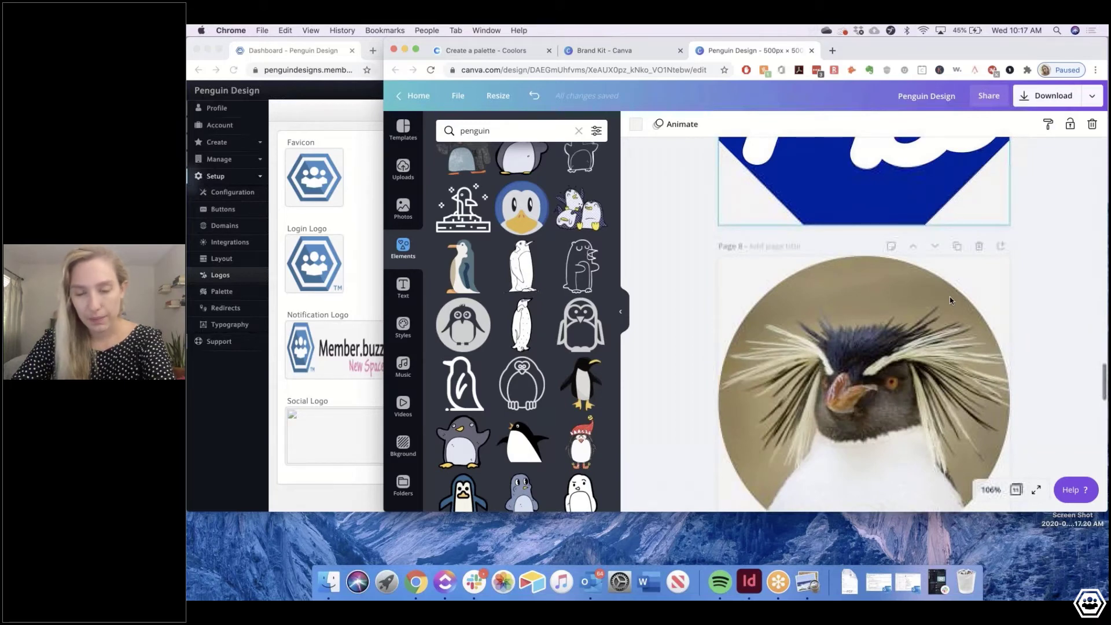
scroll(850, 339, "down", 1)
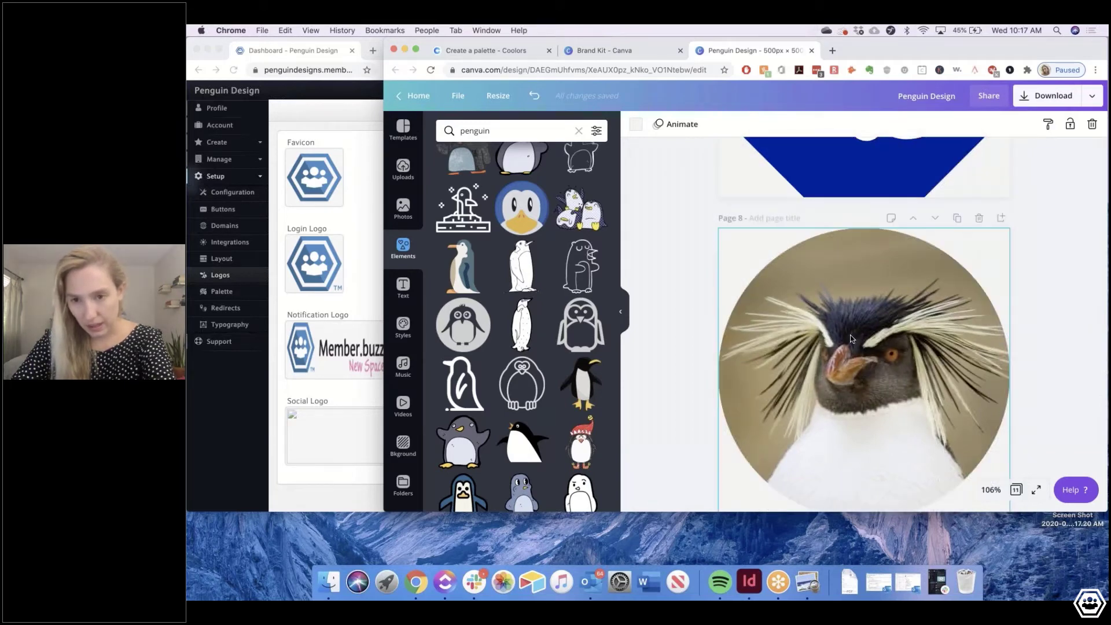
scroll(852, 342, "down", 10)
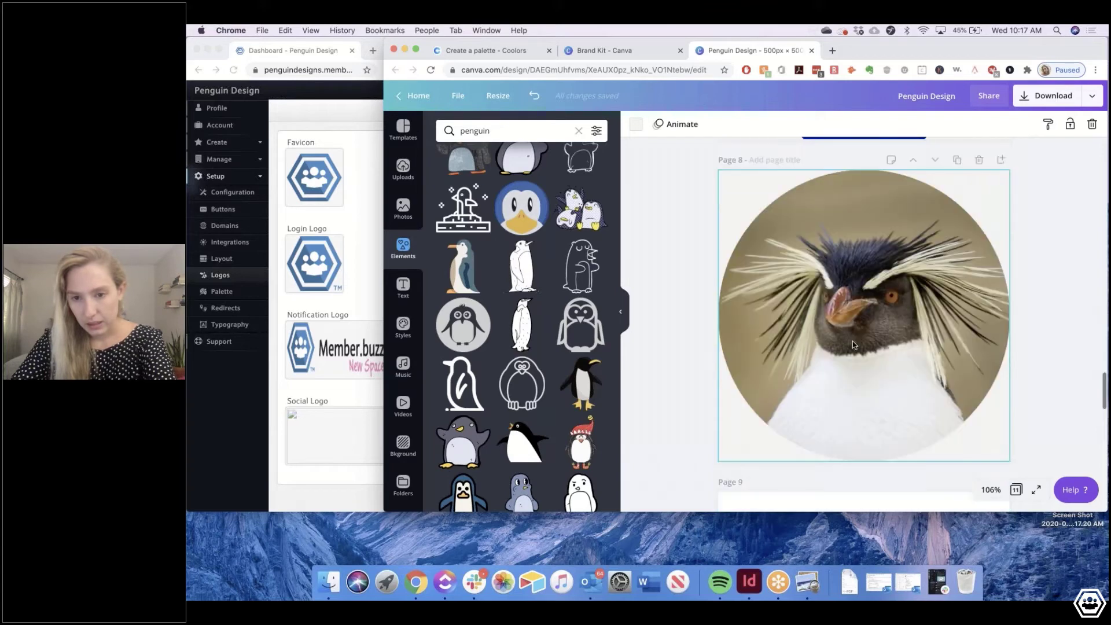
scroll(855, 347, "up", 7)
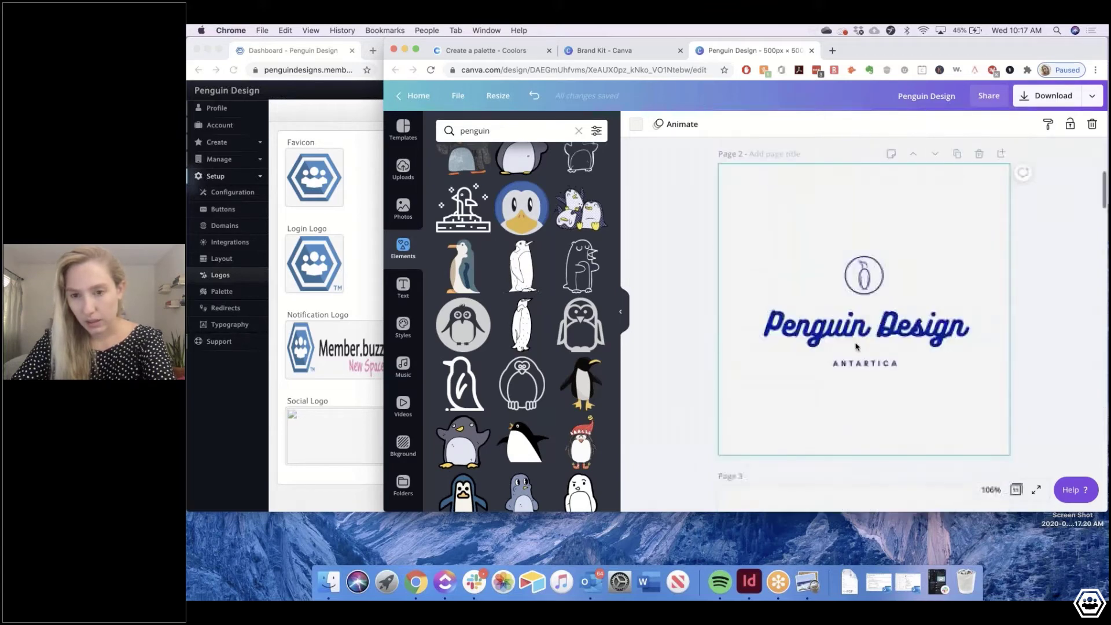
scroll(856, 346, "down", 1)
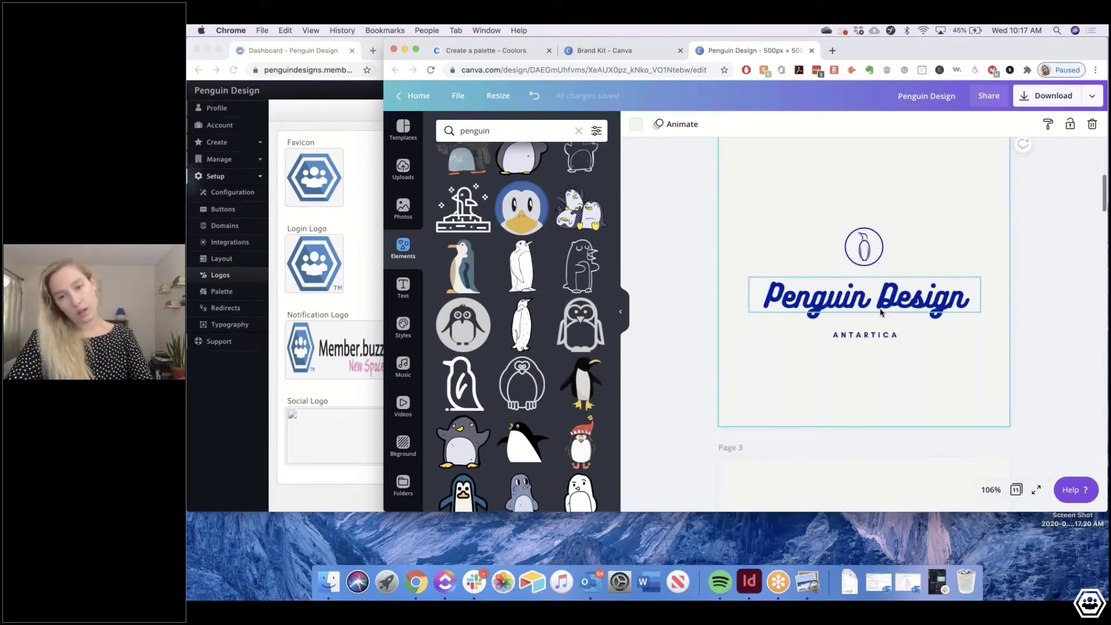
left_click(880, 312)
Compare the pages again and select the octagon penguin logo on page 5
scroll(926, 241, "down", 8)
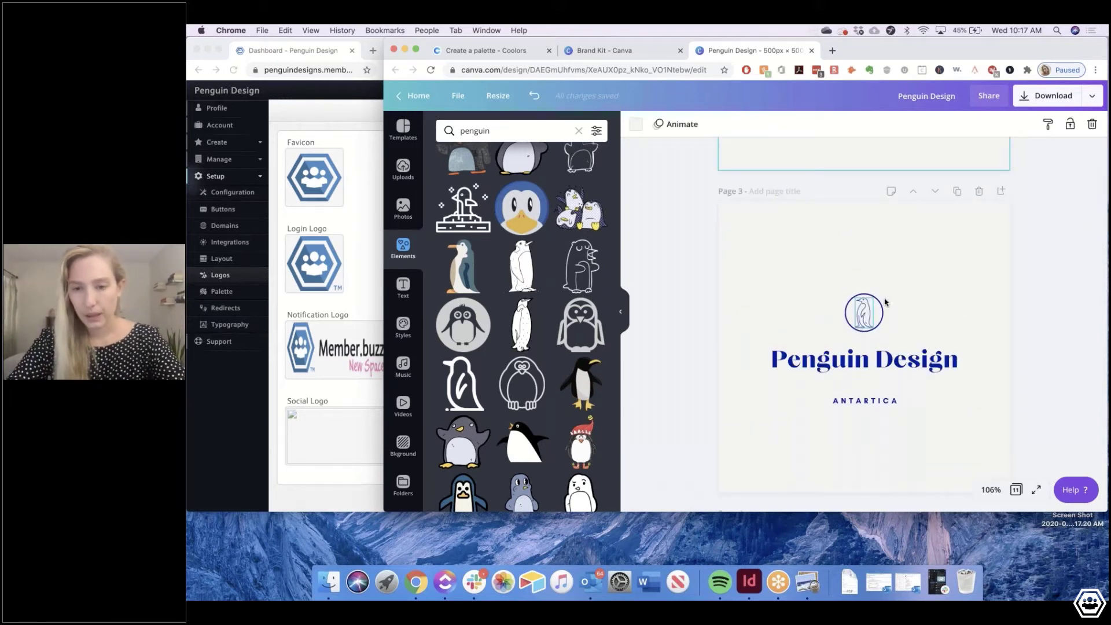
scroll(884, 302, "up", 8)
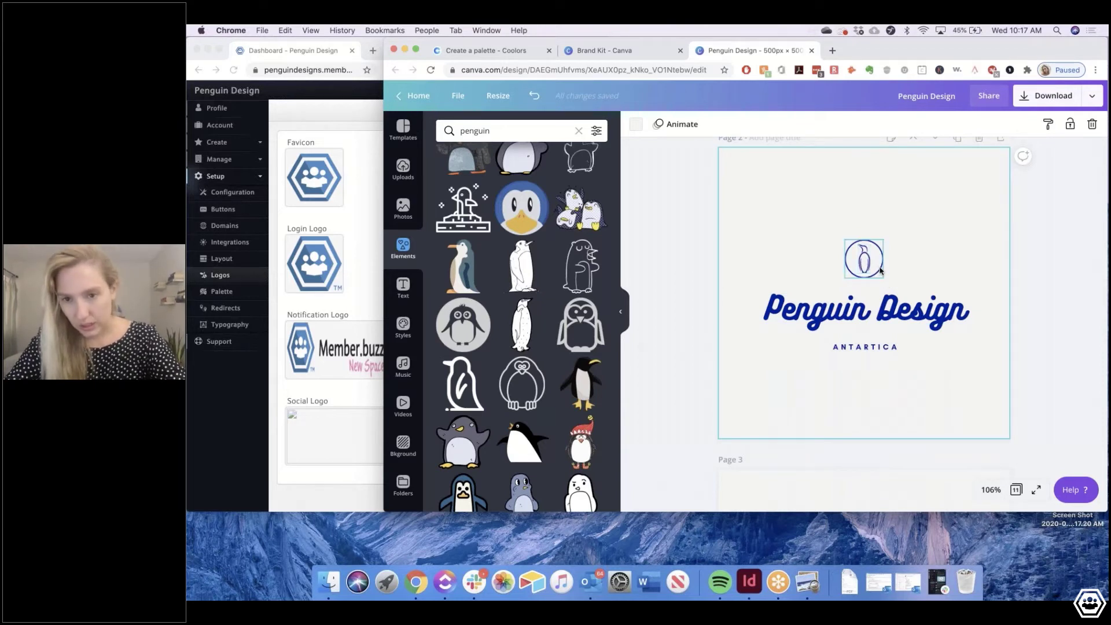
scroll(876, 270, "down", 3)
scroll(879, 271, "down", 2)
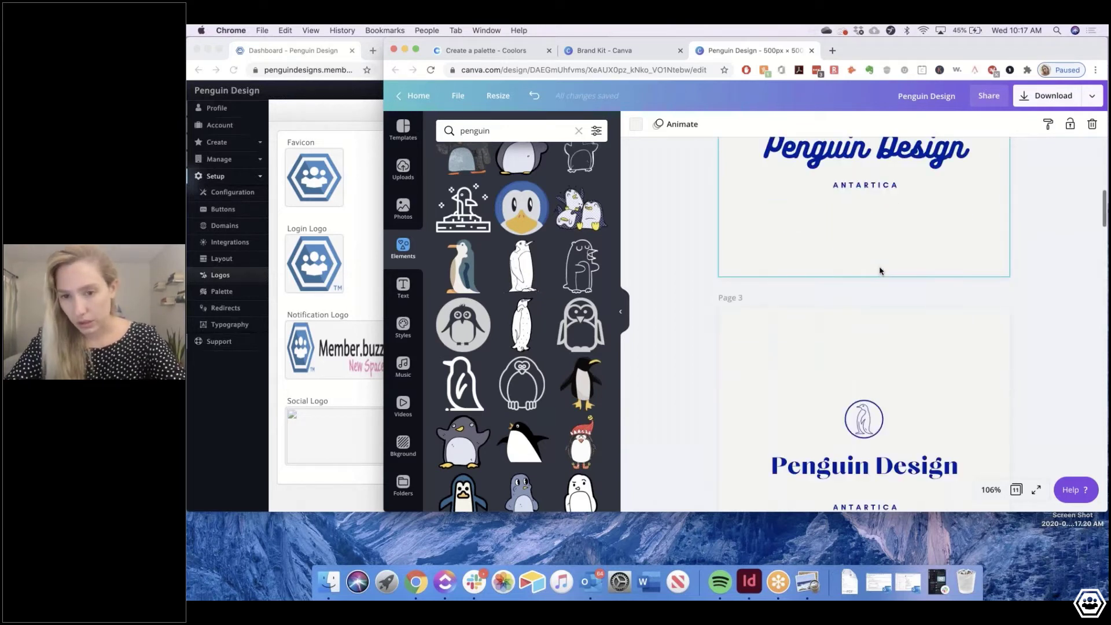
scroll(879, 271, "down", 20)
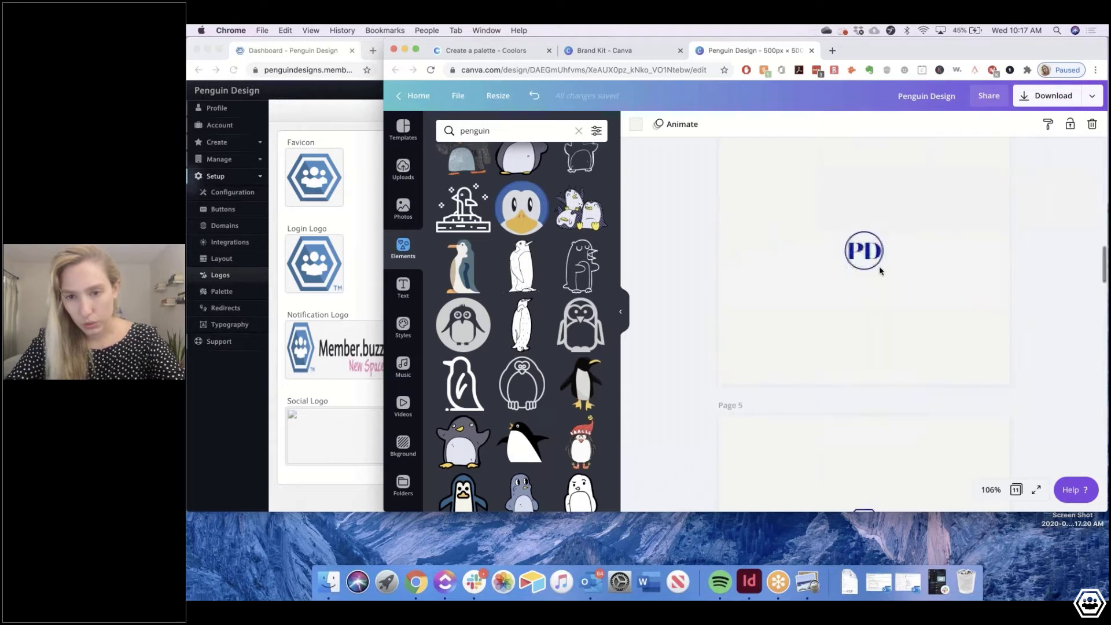
scroll(875, 332, "up", 15)
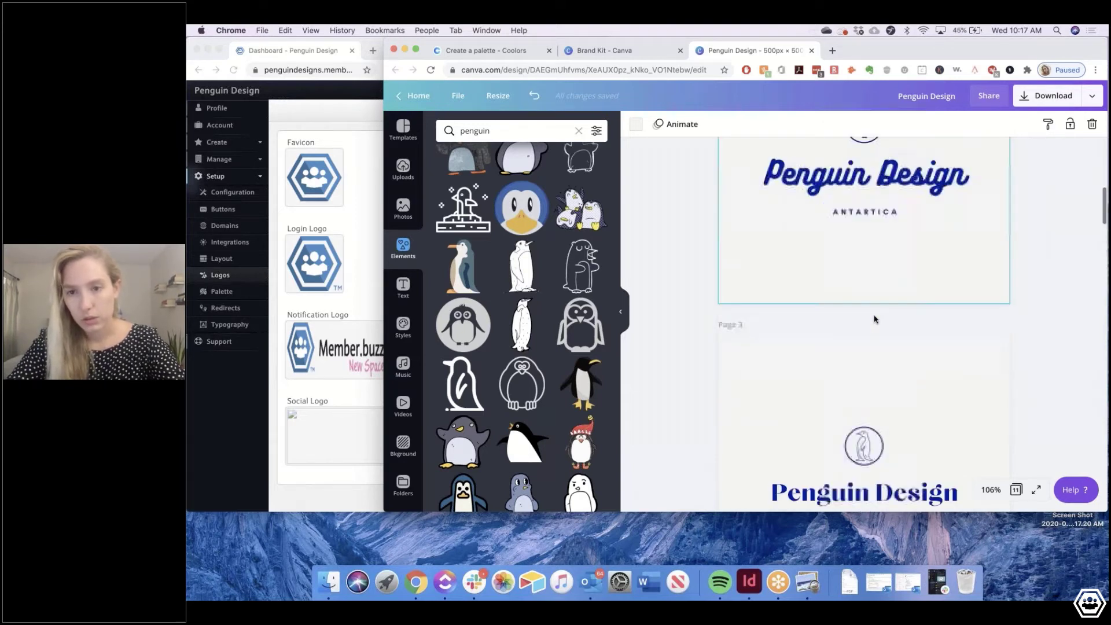
scroll(874, 318, "up", 1)
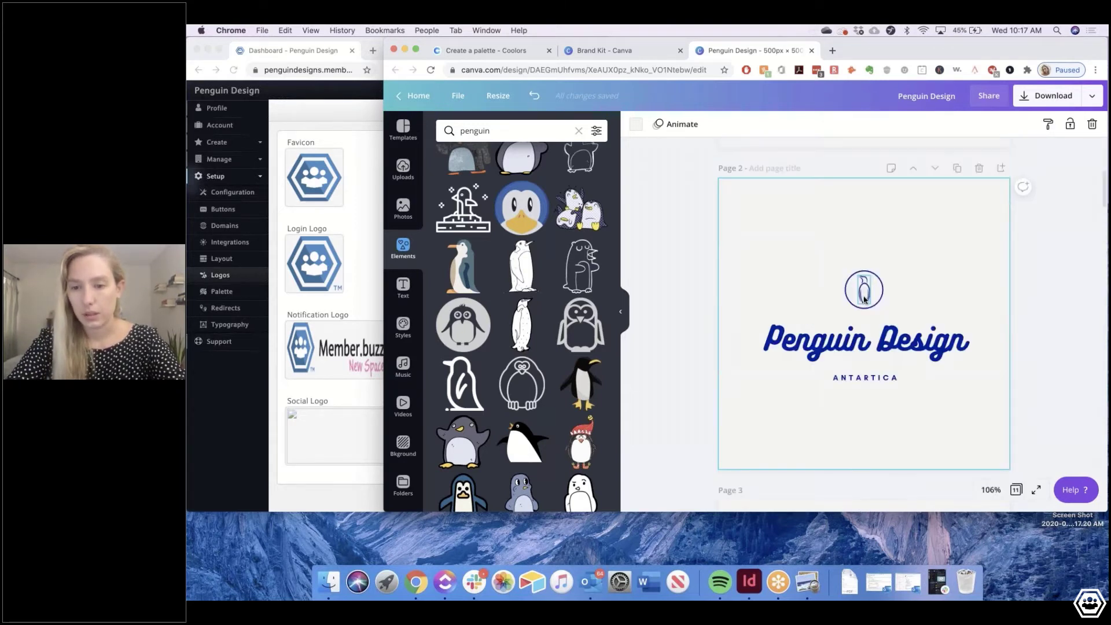
left_click(866, 299)
scroll(865, 299, "down", 18)
left_click(865, 197)
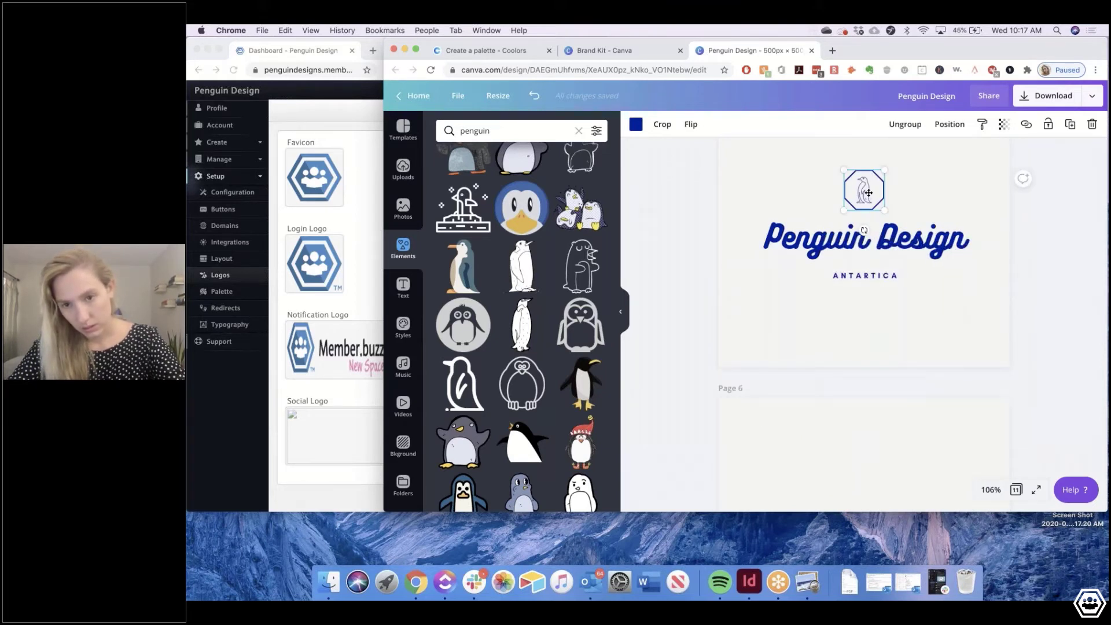
Ungroup page 5's octagon badge so the penguin separates from its frame
double_click(868, 192)
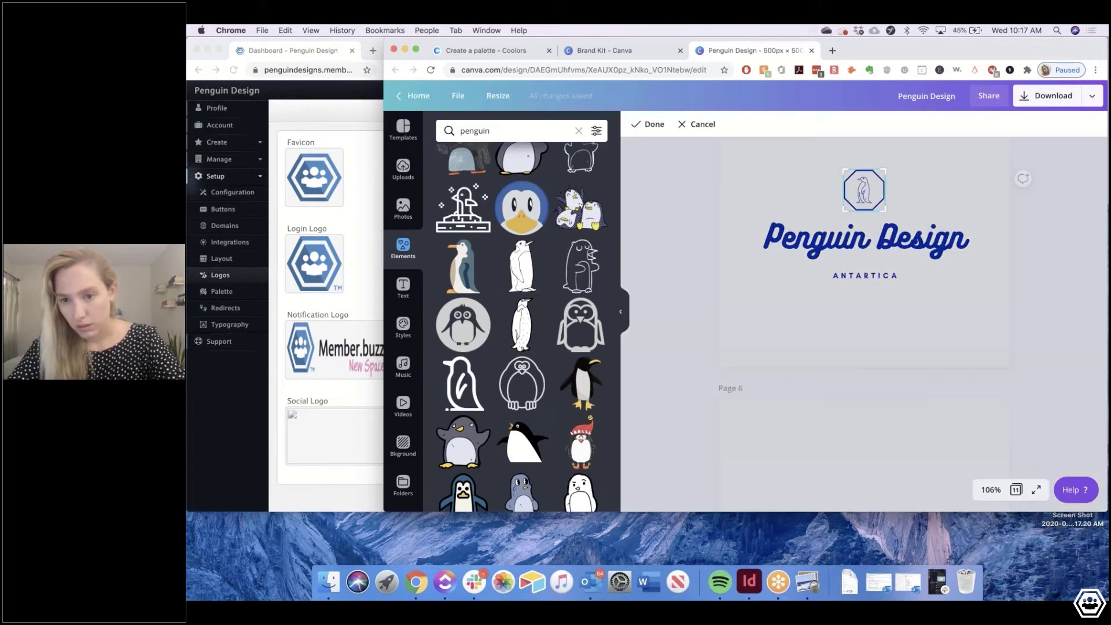
key("Escape")
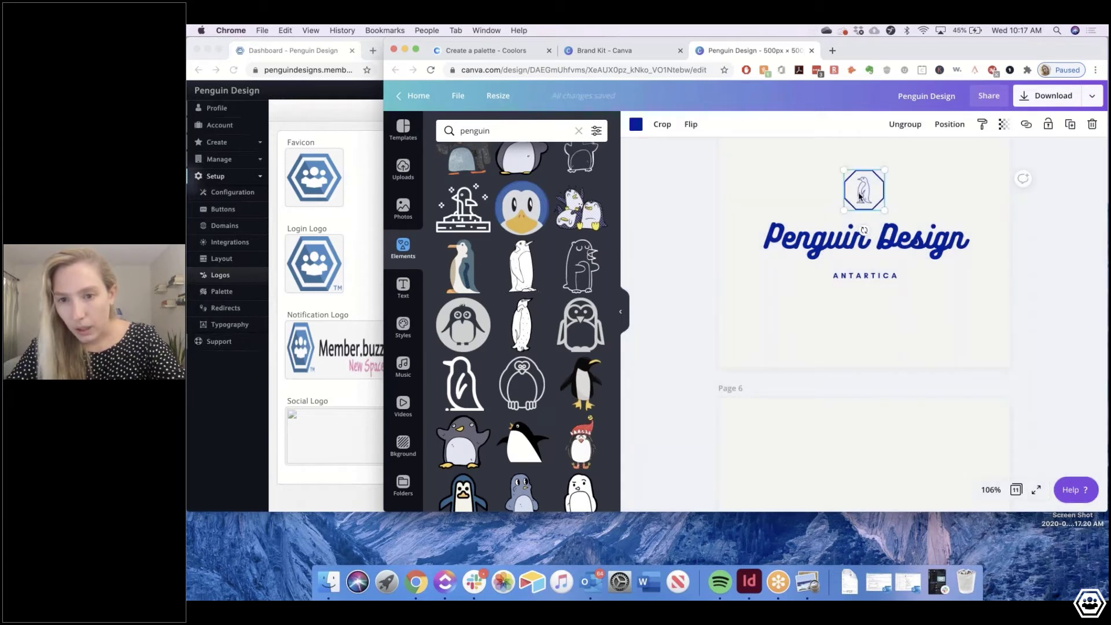
right_click(859, 197)
left_click(909, 408)
left_click(863, 192)
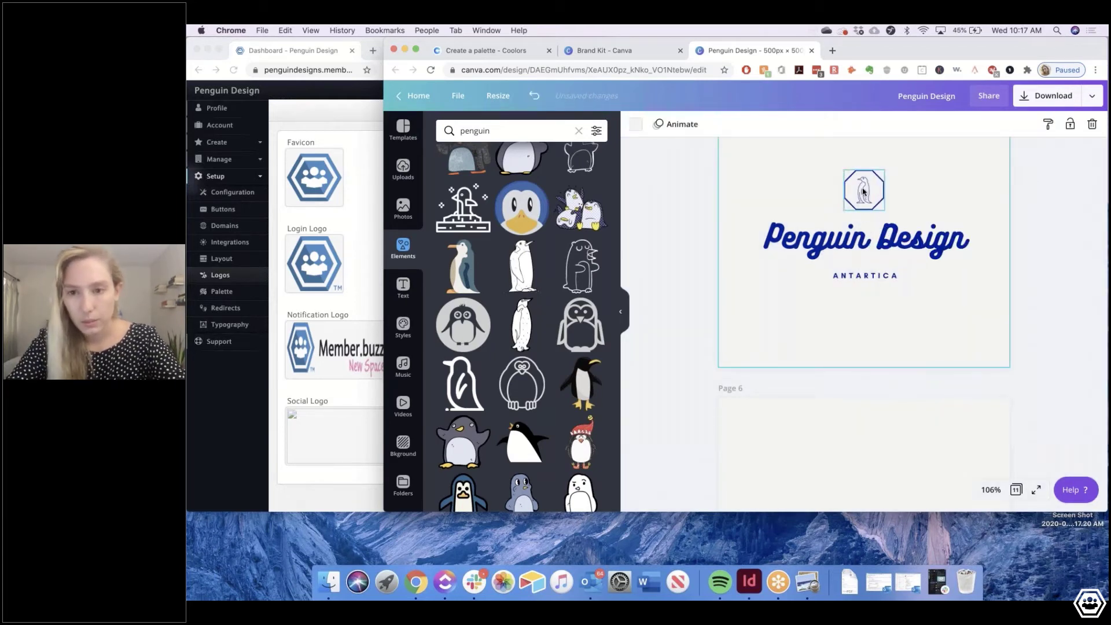
Send the penguin one layer backward so it sits behind the octagon outline
double_click(863, 192)
key("Escape")
right_click(883, 195)
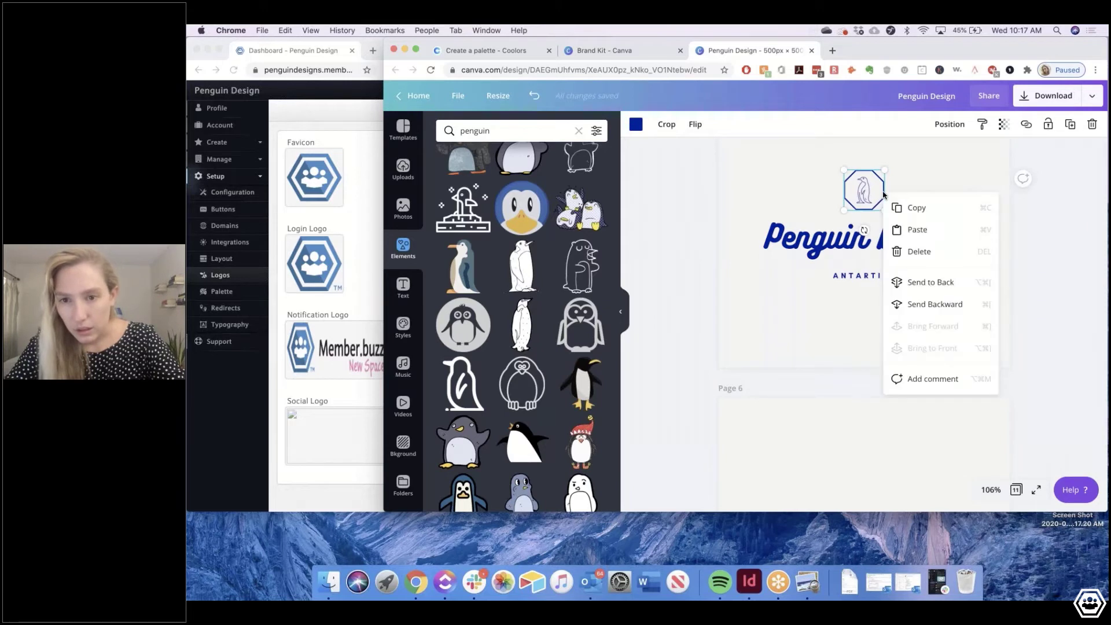
left_click(924, 297)
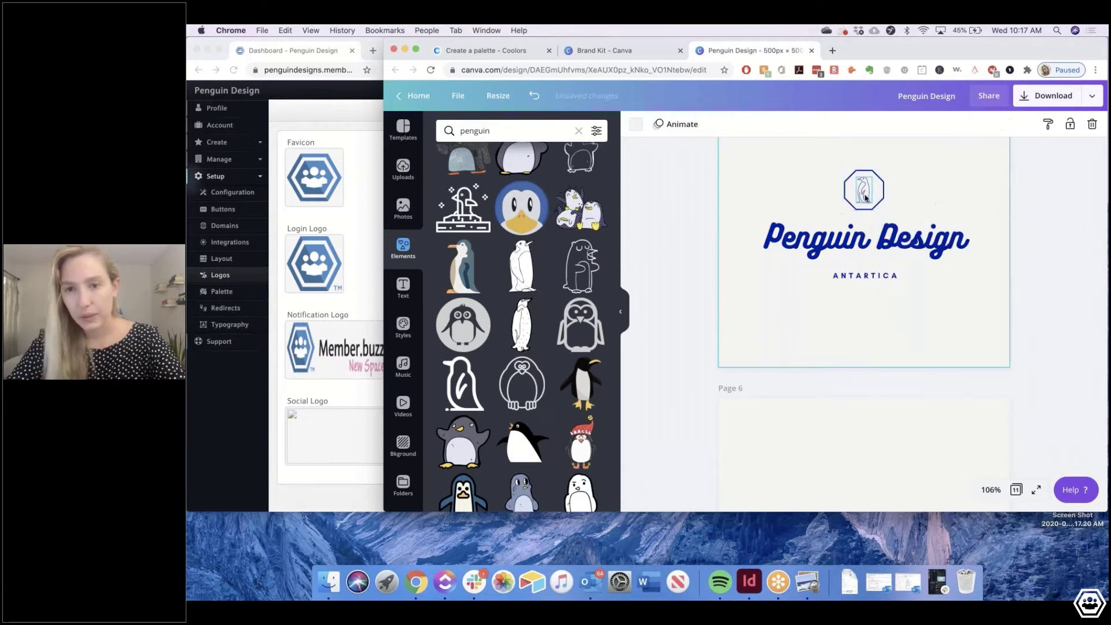
left_click(910, 191)
left_click(866, 193)
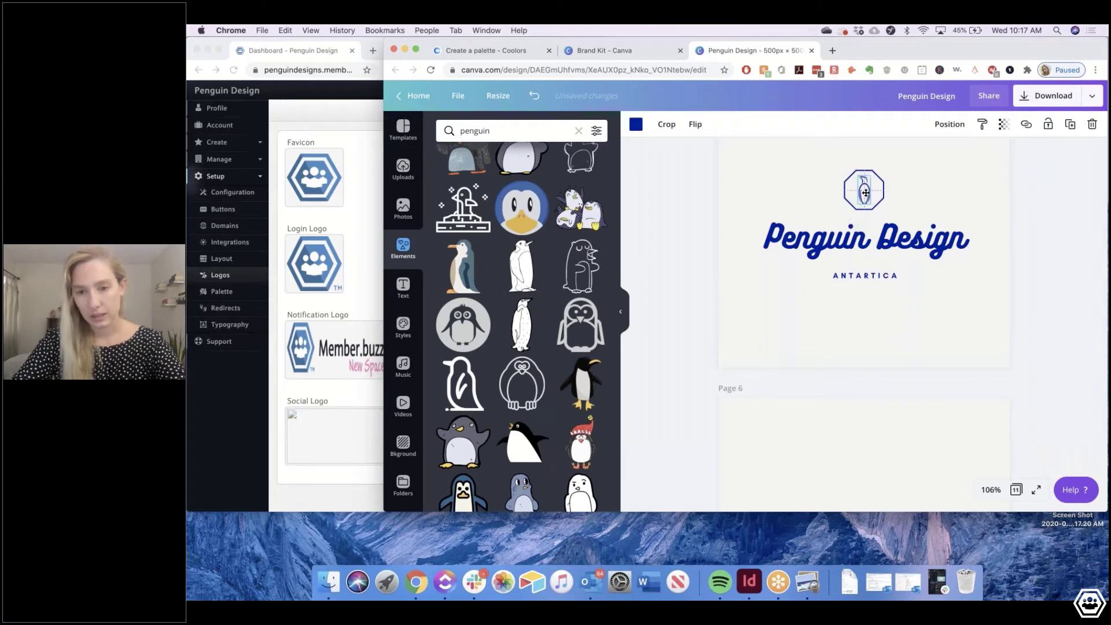
left_click(912, 194)
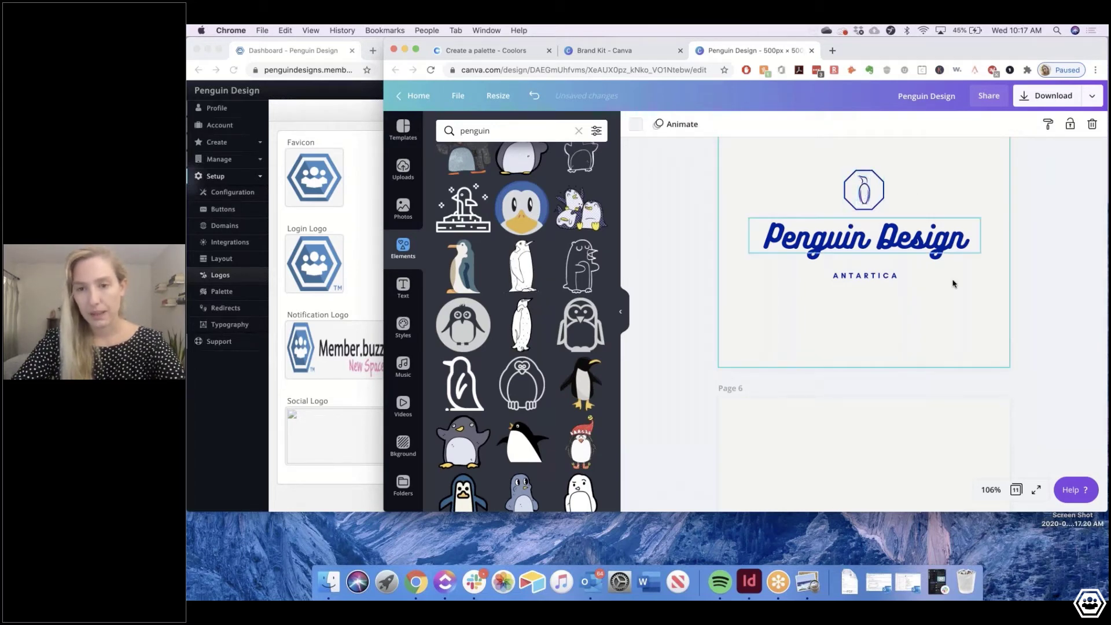
Delete the circled PD monogram page and the thin-font Penguin Design page
scroll(925, 261, "up", 2)
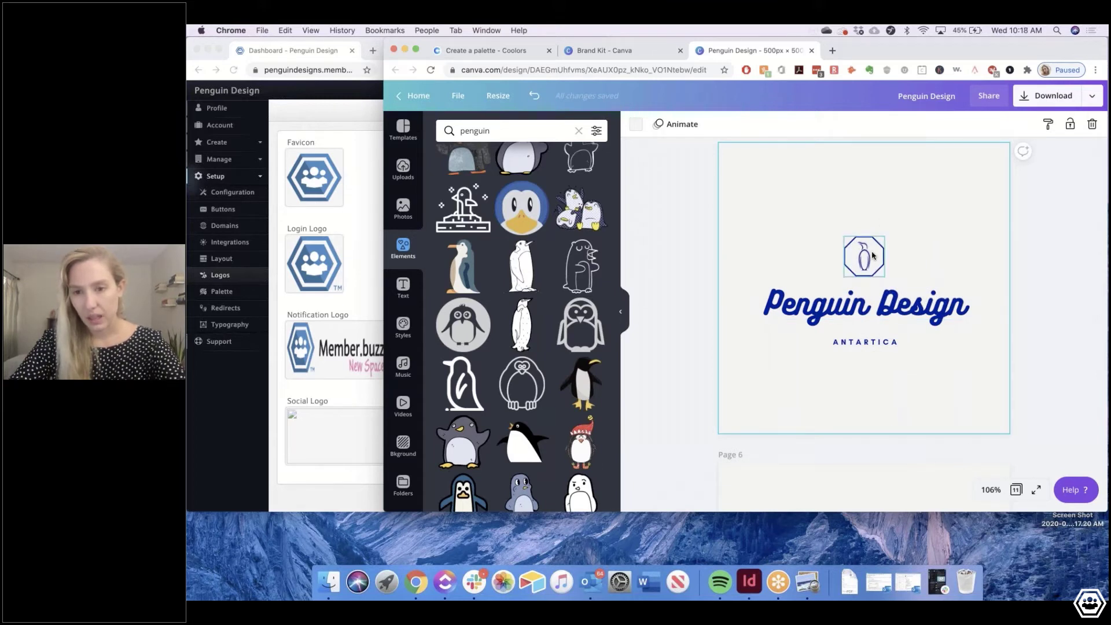
scroll(872, 256, "up", 2)
scroll(872, 256, "up", 3)
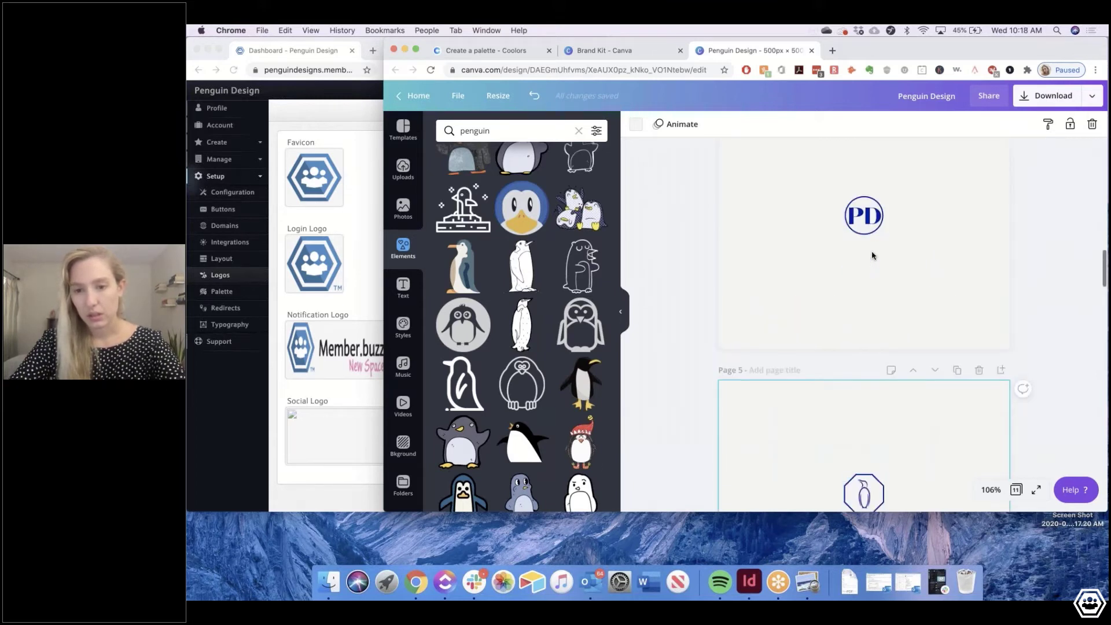
scroll(872, 255, "up", 5)
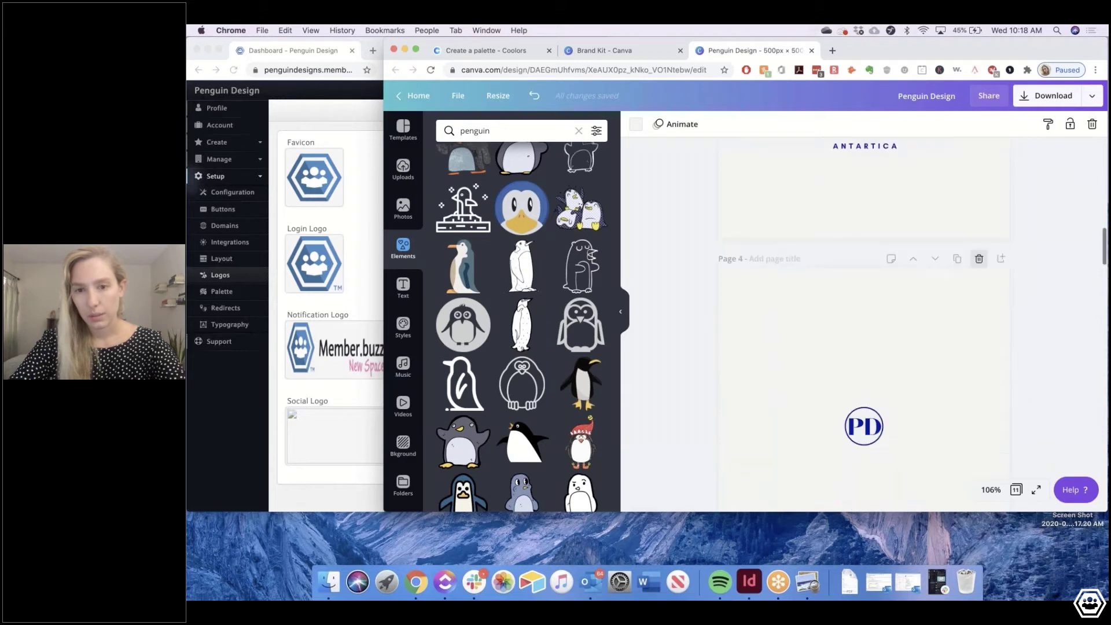
left_click(978, 259)
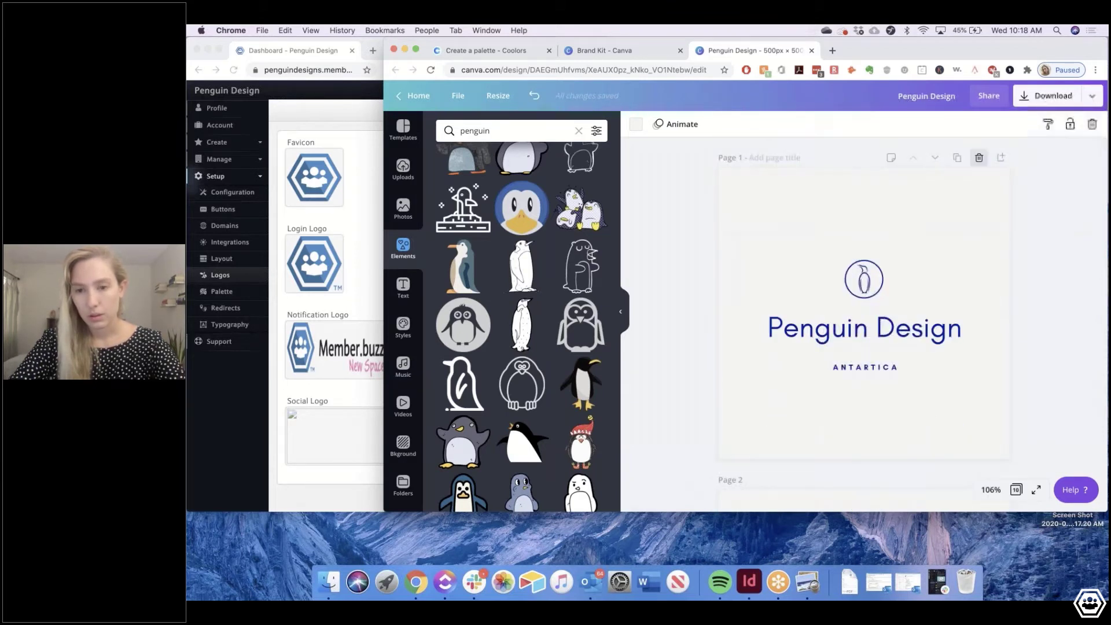
left_click(979, 157)
scroll(965, 278, "down", 4)
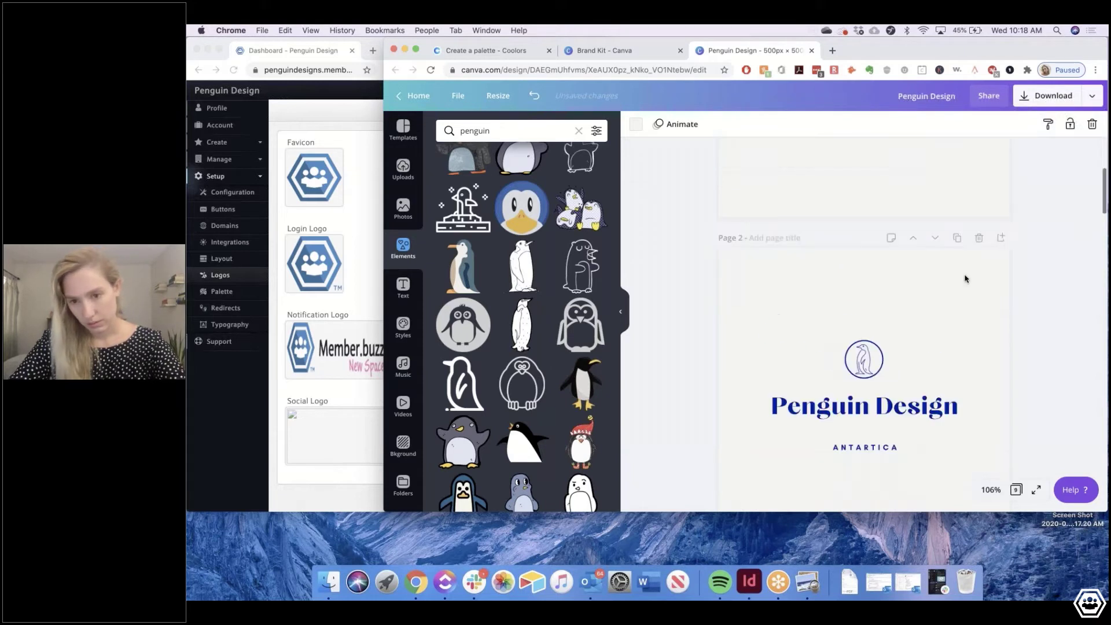
scroll(855, 328, "up", 4)
left_click(855, 328)
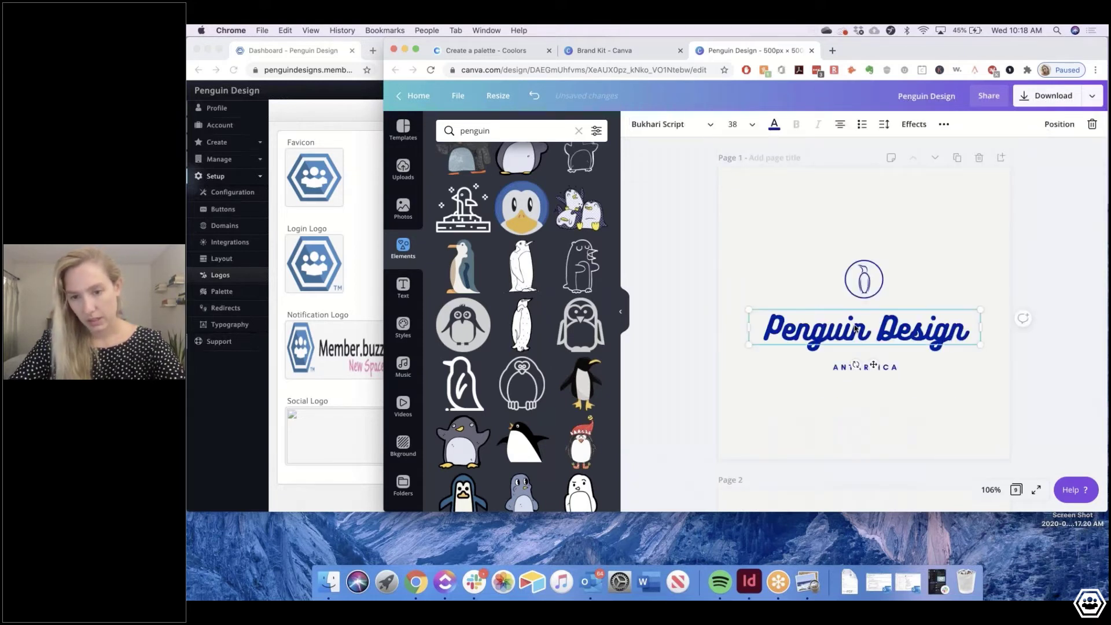
Delete the bold Penguin Design page and clear the 'penguin' element search
scroll(854, 328, "down", 4)
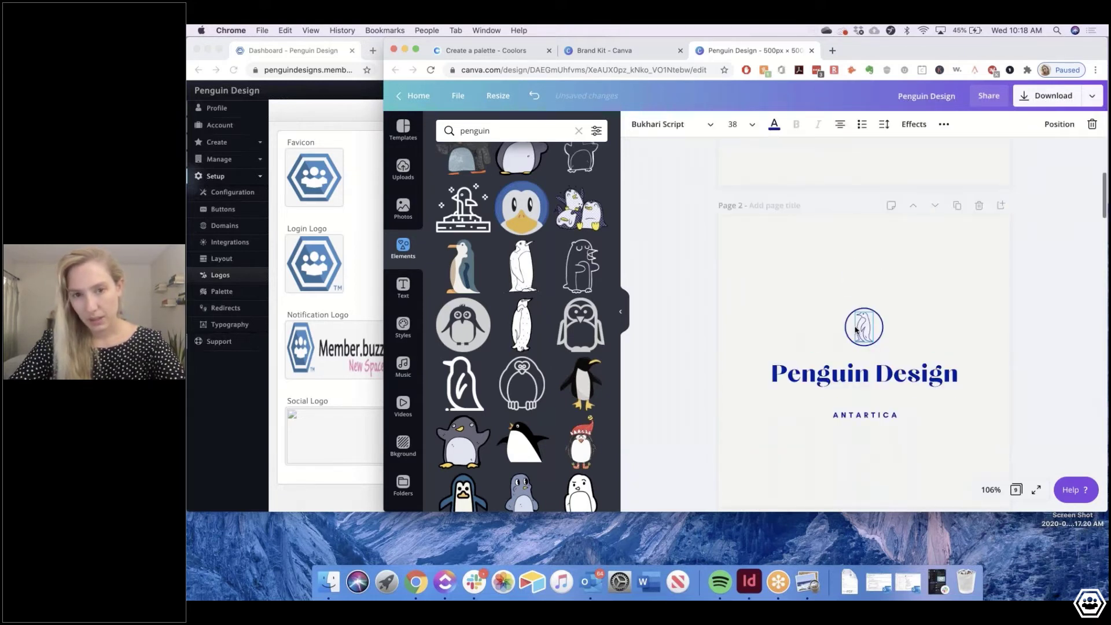
scroll(855, 330, "up", 3)
scroll(855, 331, "down", 3)
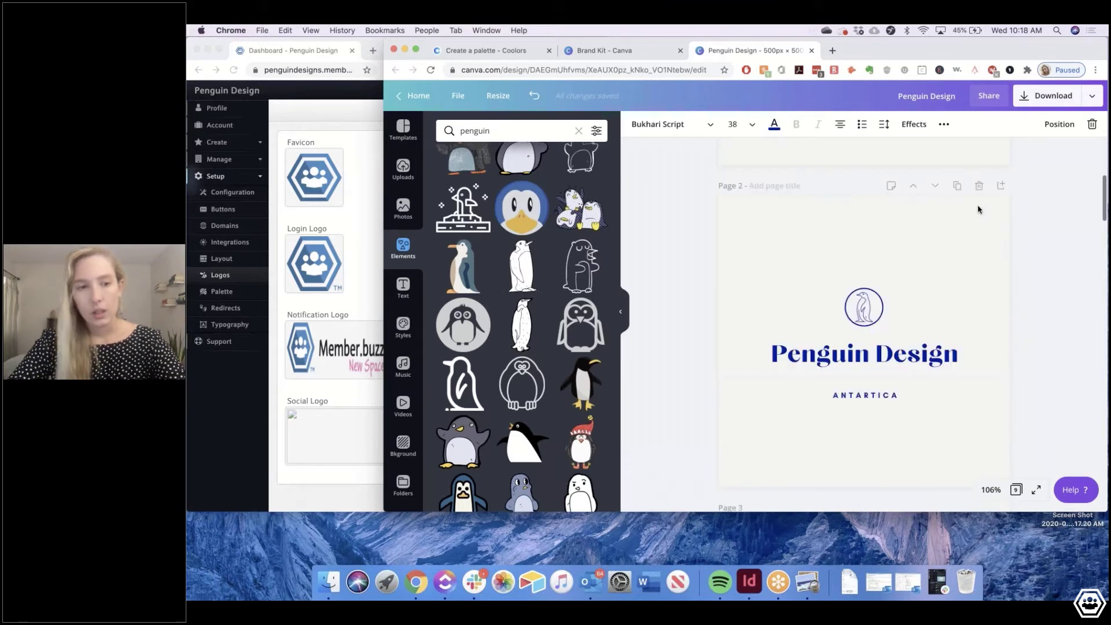
left_click(978, 185)
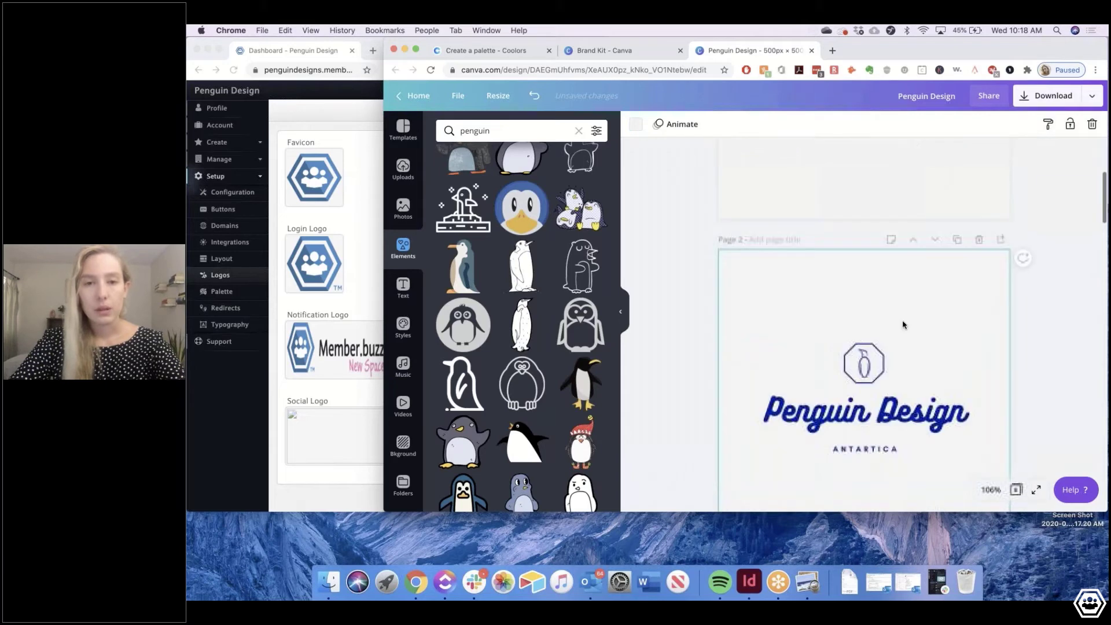
scroll(896, 359, "down", 3)
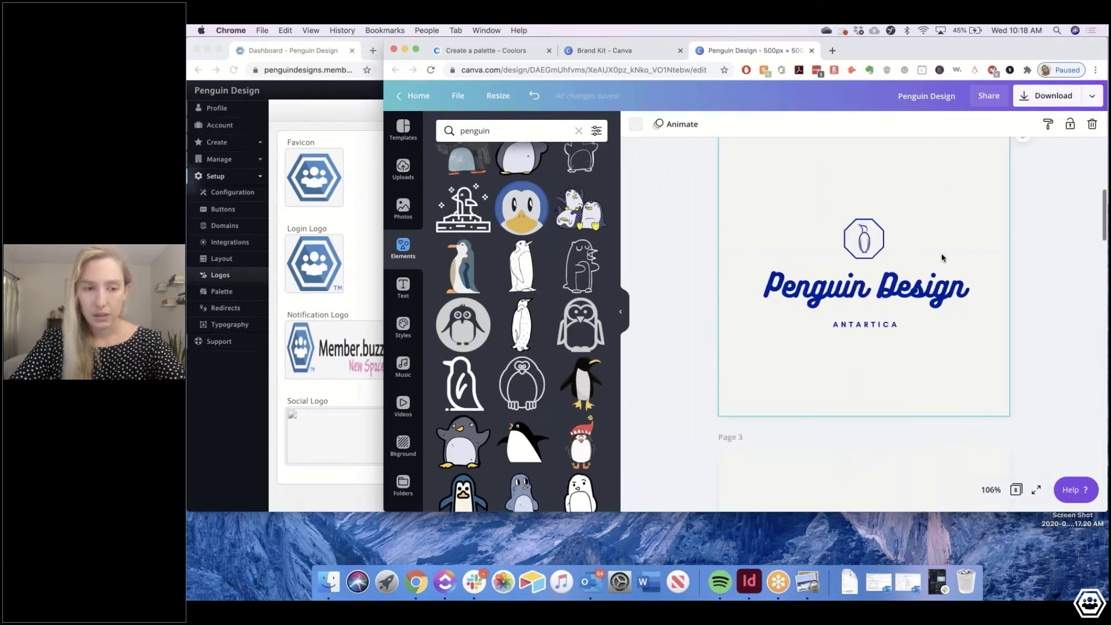
scroll(942, 258, "up", 1)
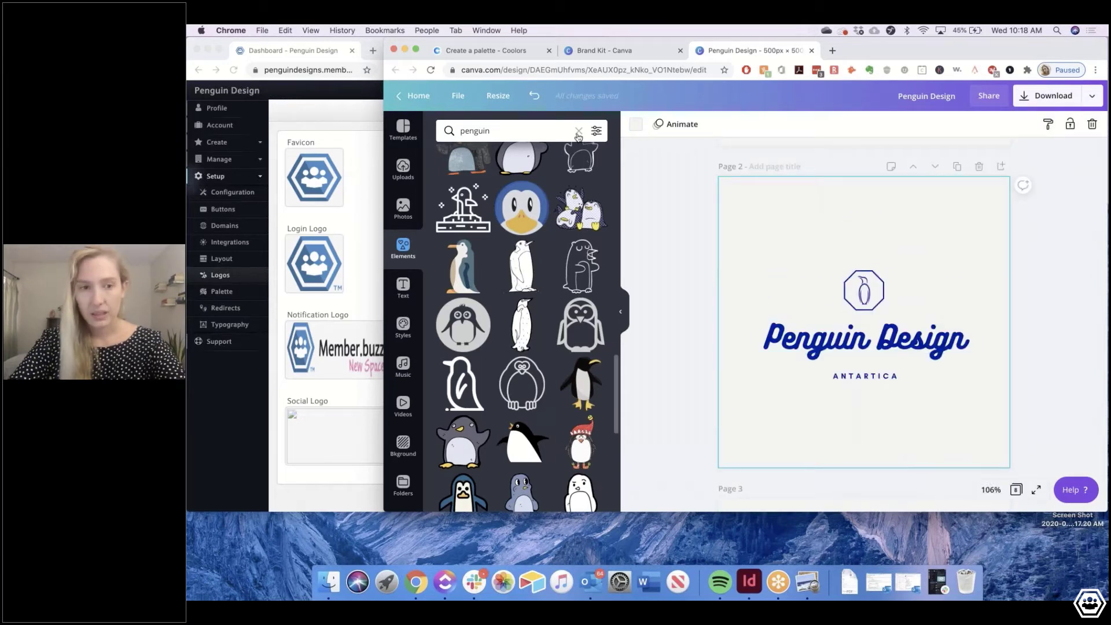
key("super+a")
key("BackSpace")
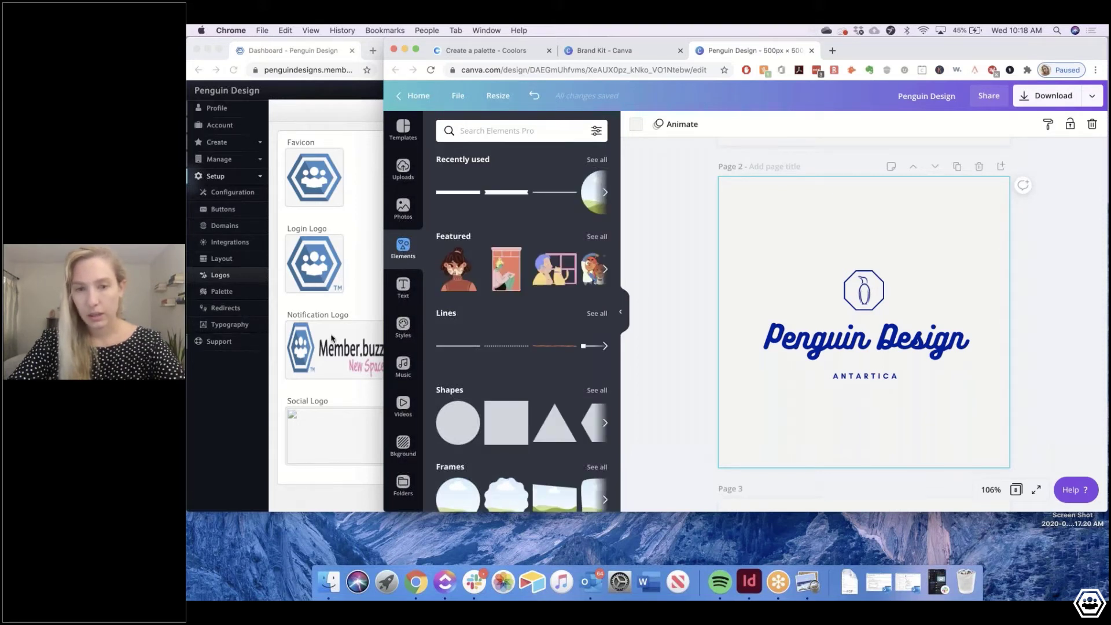
left_click(964, 354)
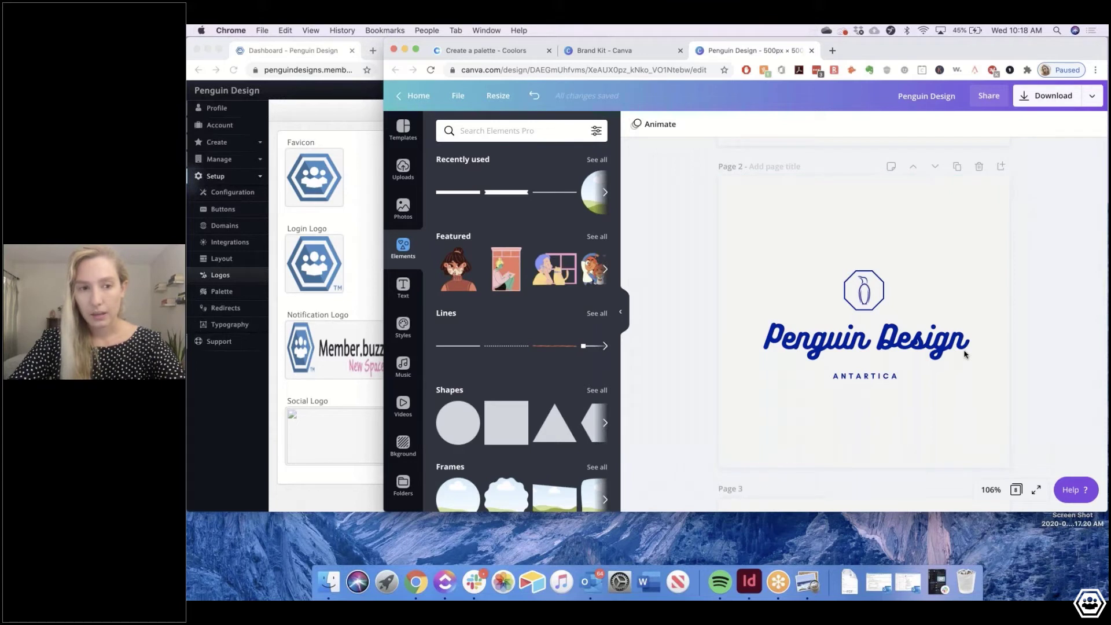
Delete the octagon PD monogram page and review the remaining pages
scroll(964, 354, "down", 5)
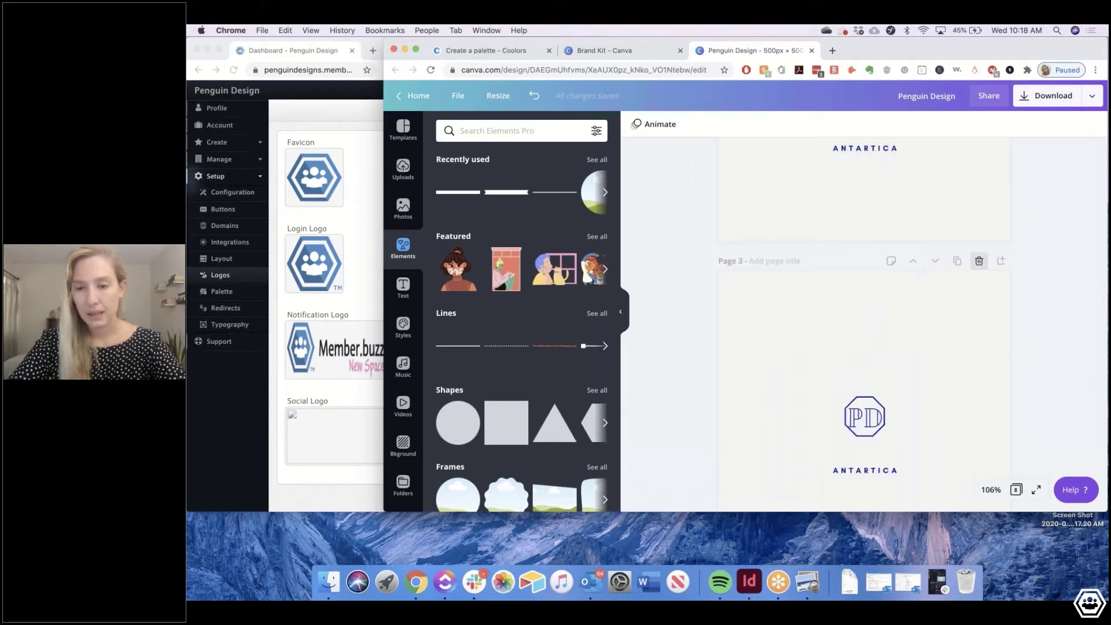
left_click(979, 261)
scroll(859, 290, "up", 4)
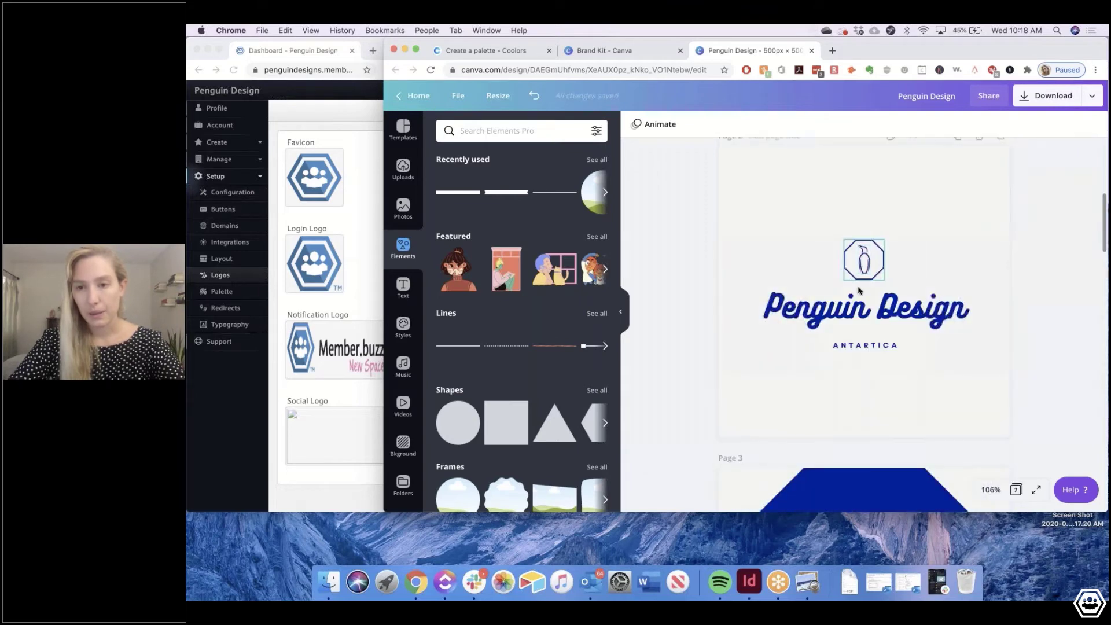
scroll(858, 290, "down", 3)
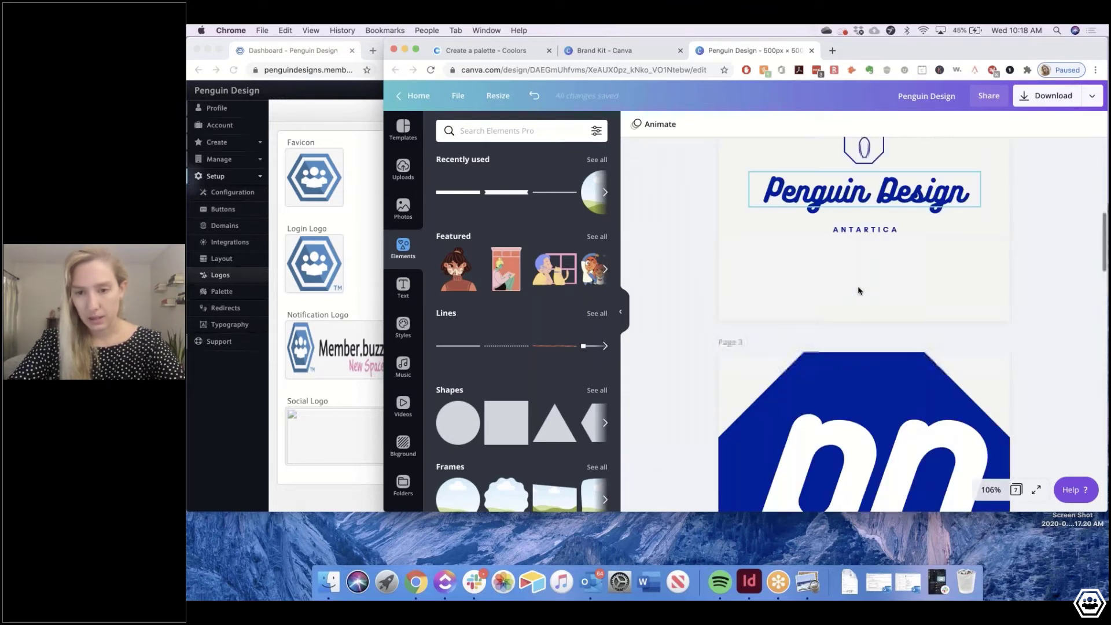
scroll(879, 318, "up", 1)
scroll(882, 321, "down", 5)
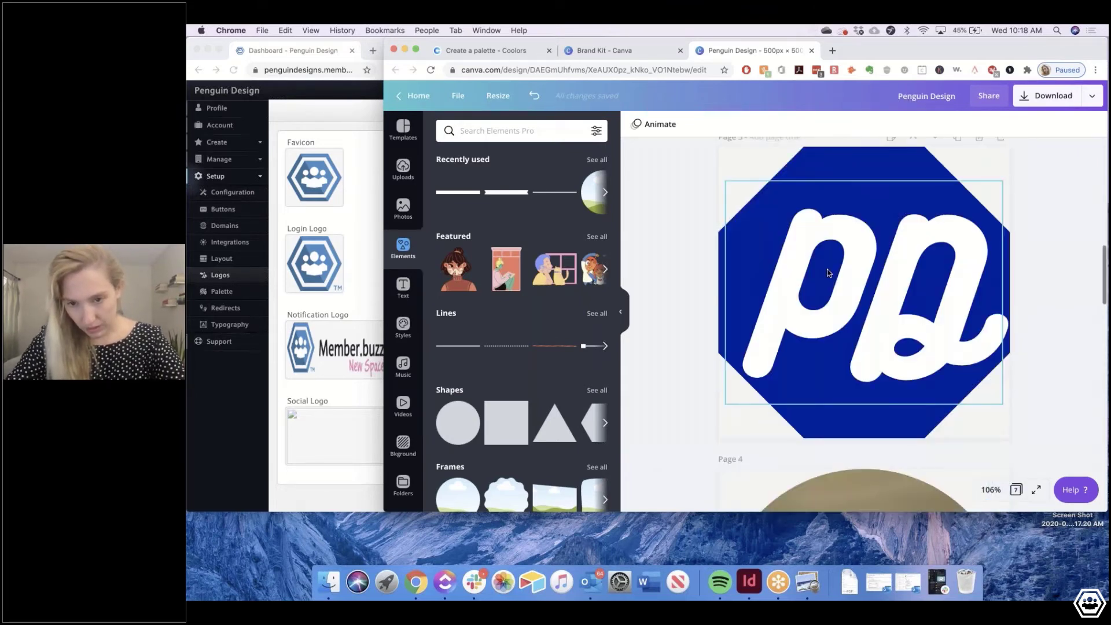
scroll(937, 433, "up", 2)
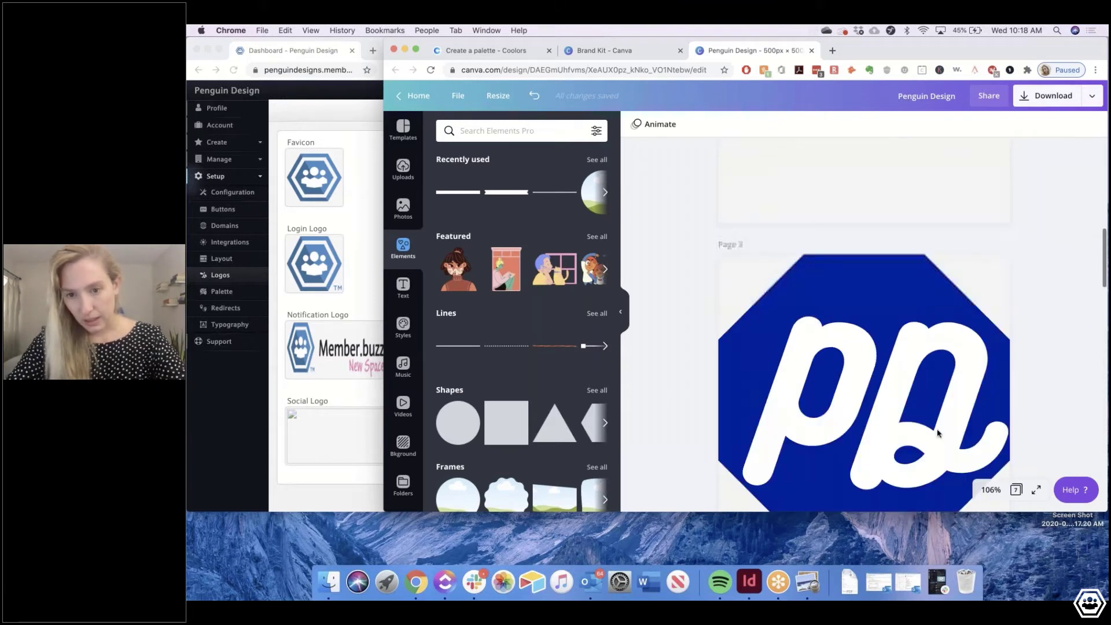
scroll(937, 433, "up", 5)
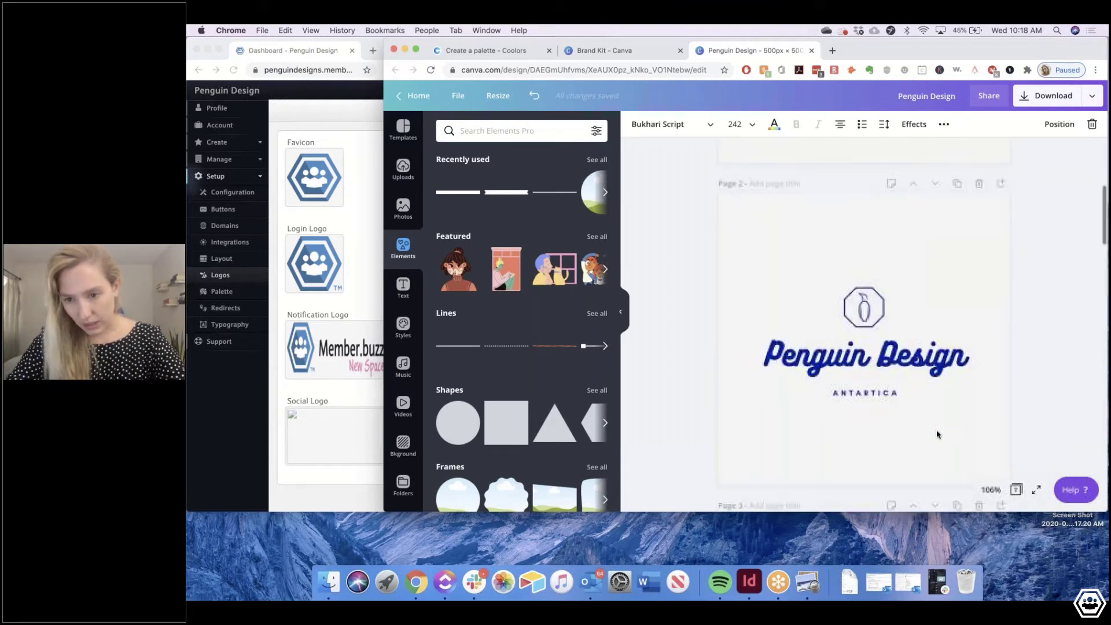
scroll(866, 303, "down", 6)
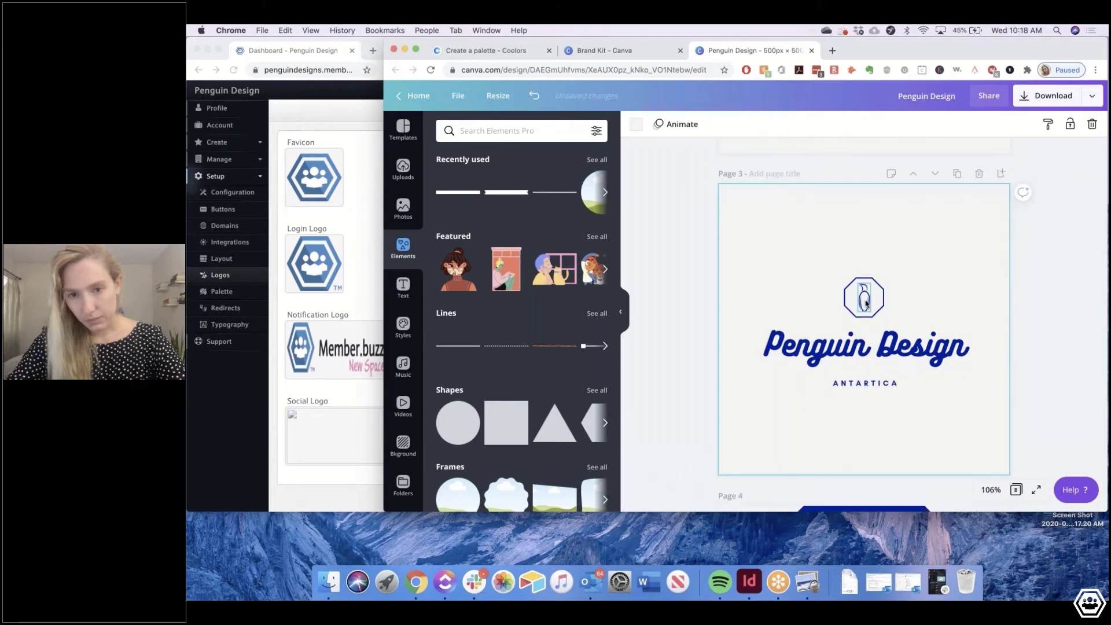
Delete the 'Penguin Design' and 'ANTARTICA' text boxes from page 3
left_click(874, 346)
key("Delete")
left_click(886, 383)
key("Delete")
Enlarge the octagon outline to fill page 3 and move the penguin to the top-right corner
left_click(861, 317)
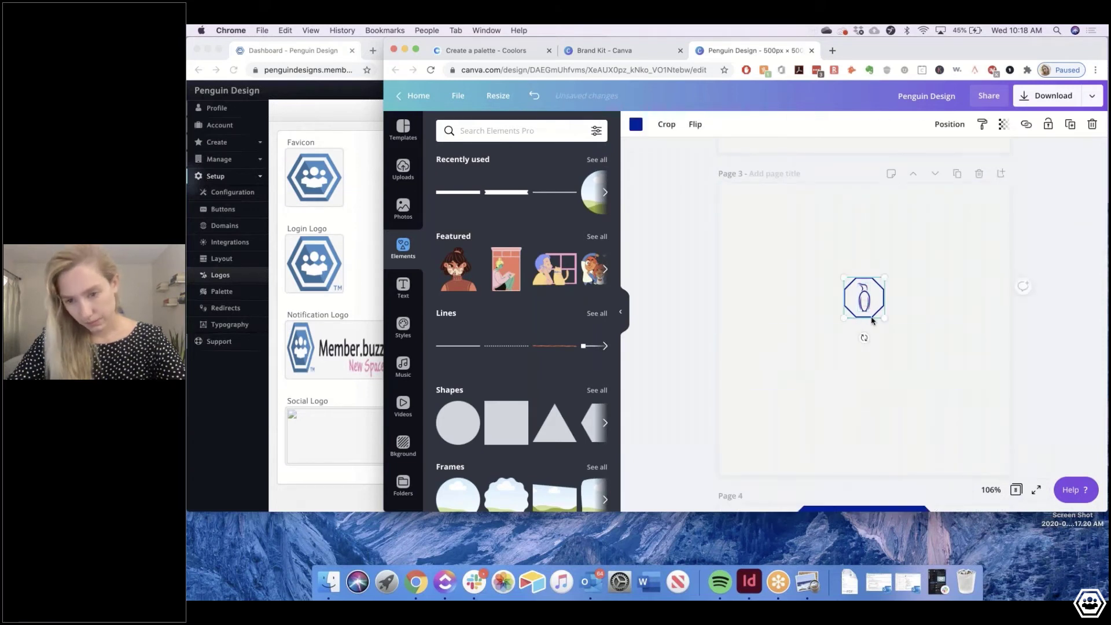
left_click_drag(883, 318, 1003, 461)
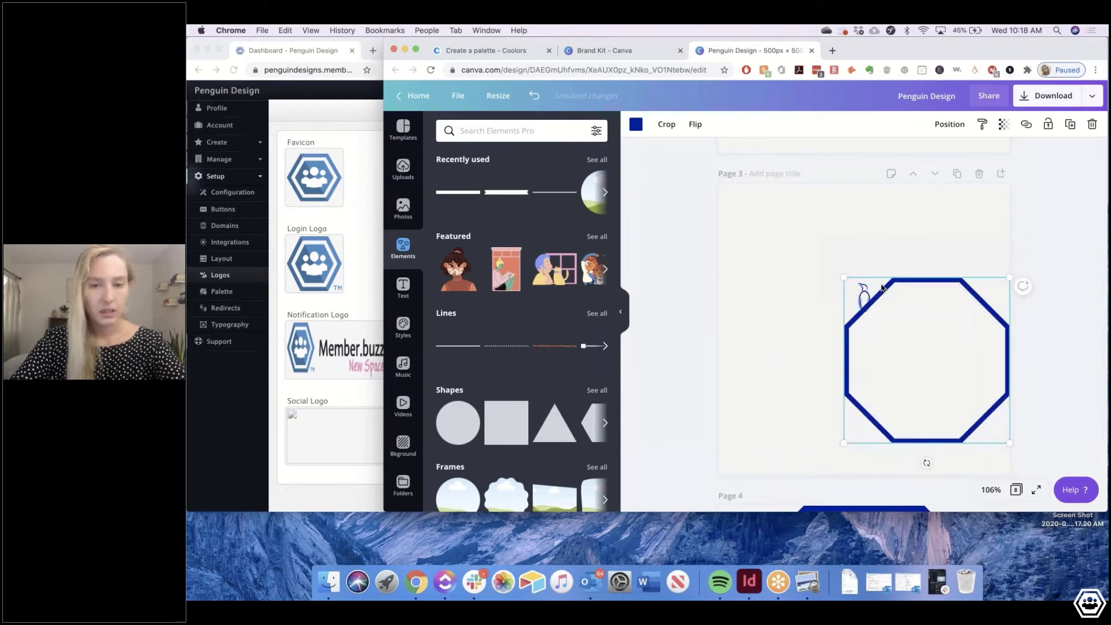
left_click_drag(881, 287, 756, 194)
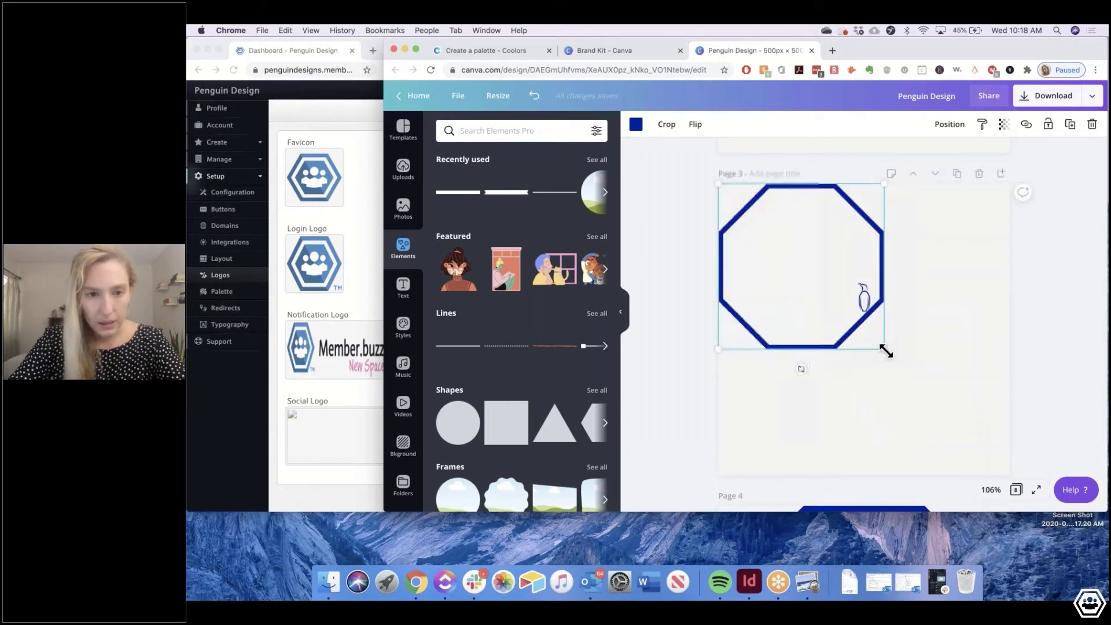
left_click_drag(883, 349, 1024, 462)
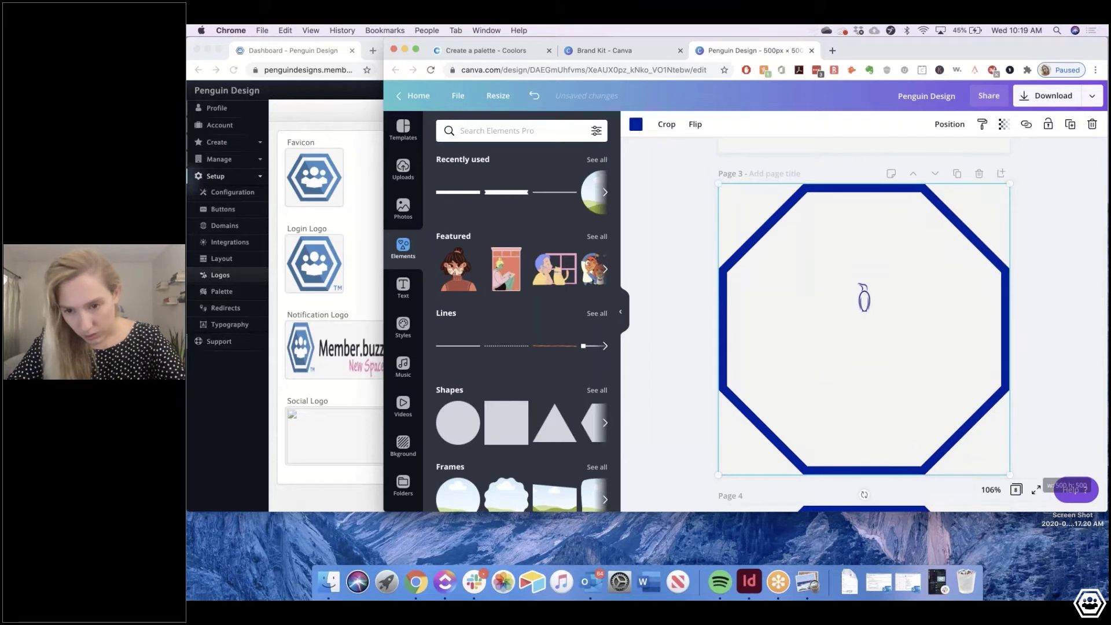
left_click_drag(864, 298, 987, 213)
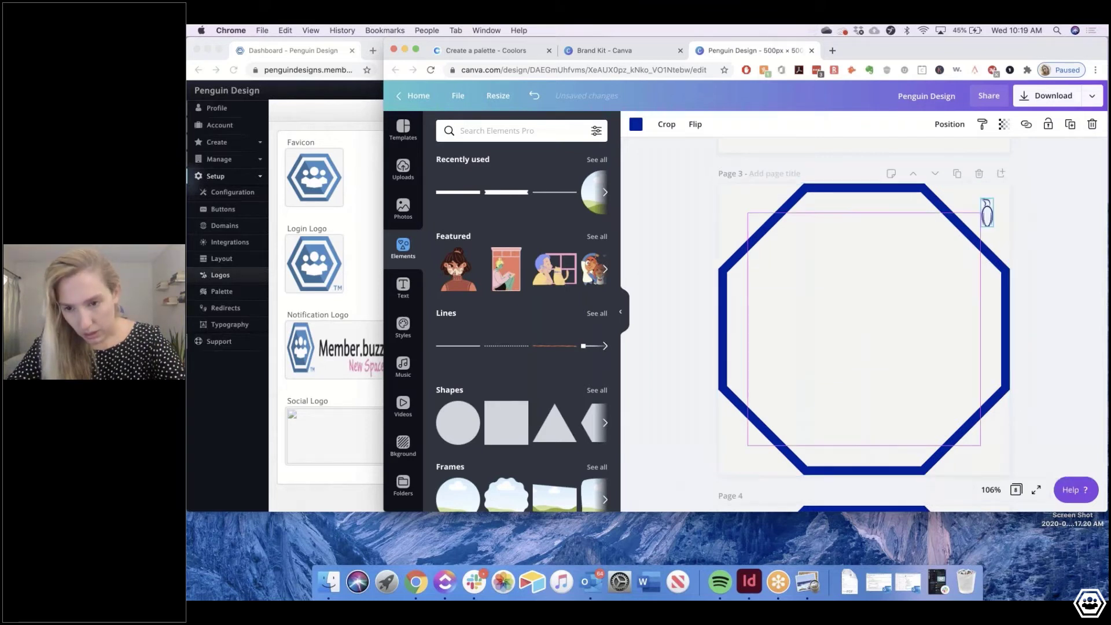
scroll(538, 422, "right", 2)
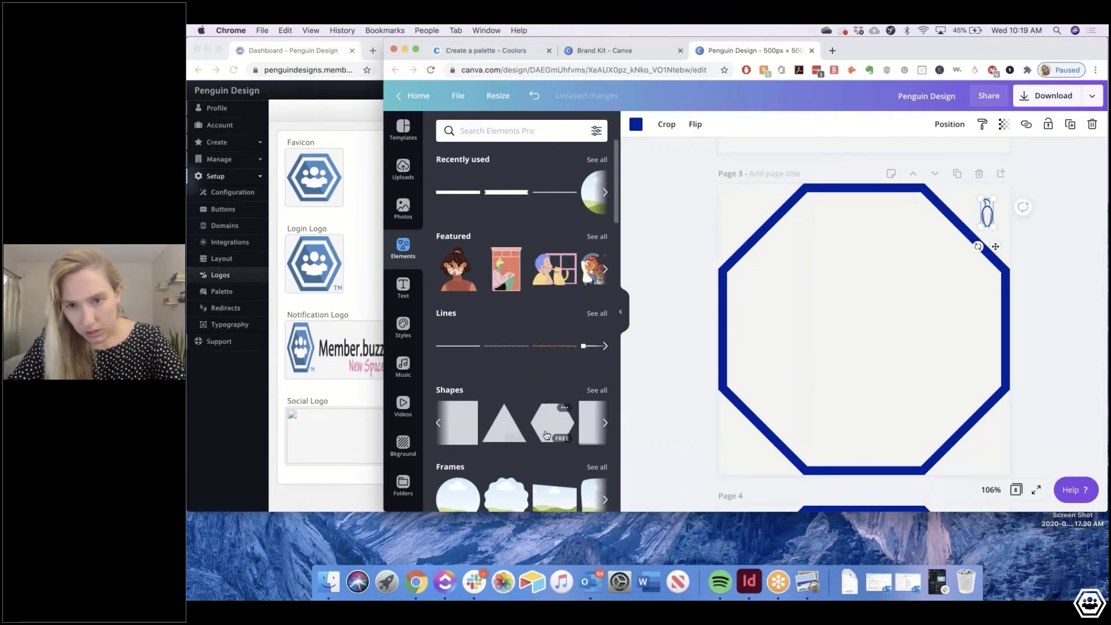
Add a filled blue hexagon, size it to about 537 by 465, and centre it on the page
left_click(545, 425)
left_click_drag(942, 359, 1031, 462)
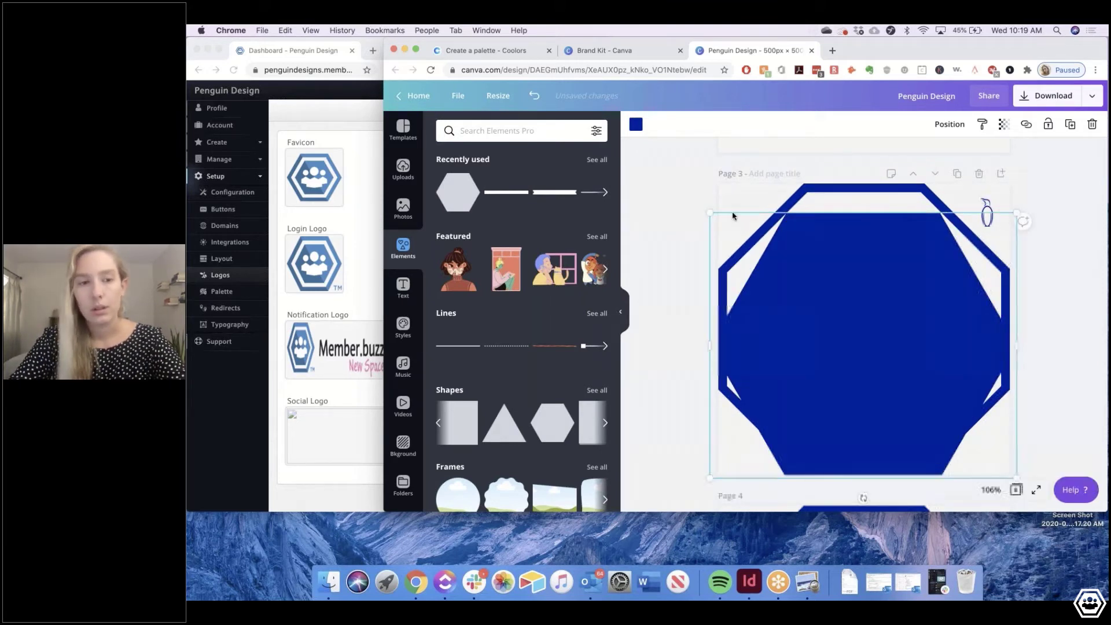
left_click_drag(709, 213, 676, 183)
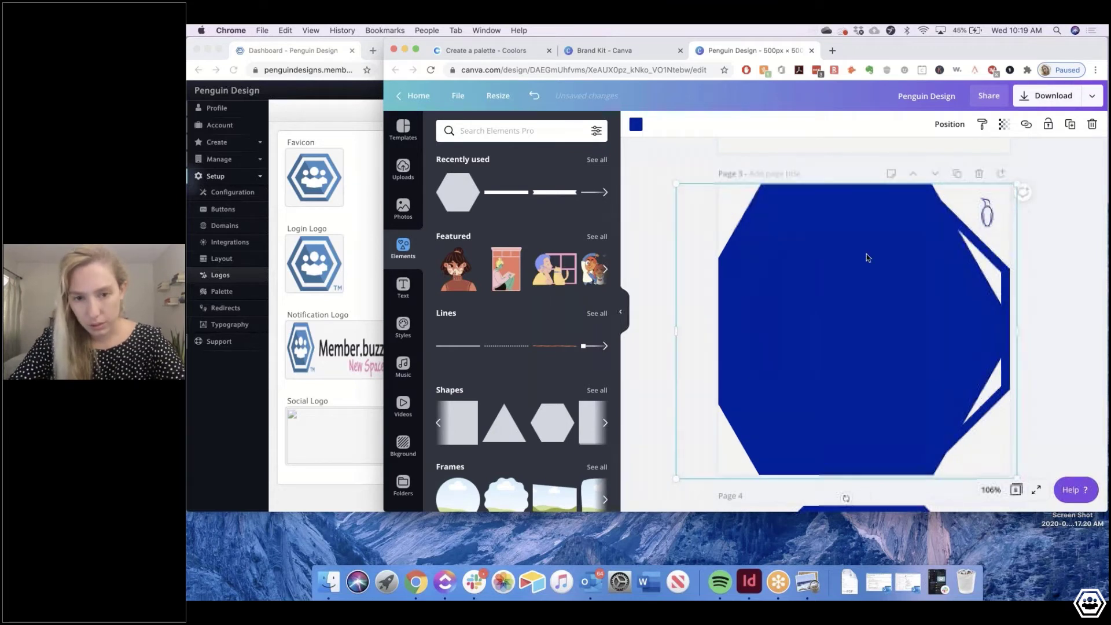
mouse_move(868, 257)
left_mouse_down()
mouse_move(896, 255)
mouse_move(887, 371)
mouse_move(838, 411)
mouse_move(875, 264)
mouse_move(864, 299)
mouse_move(862, 242)
mouse_move(865, 261)
left_mouse_up()
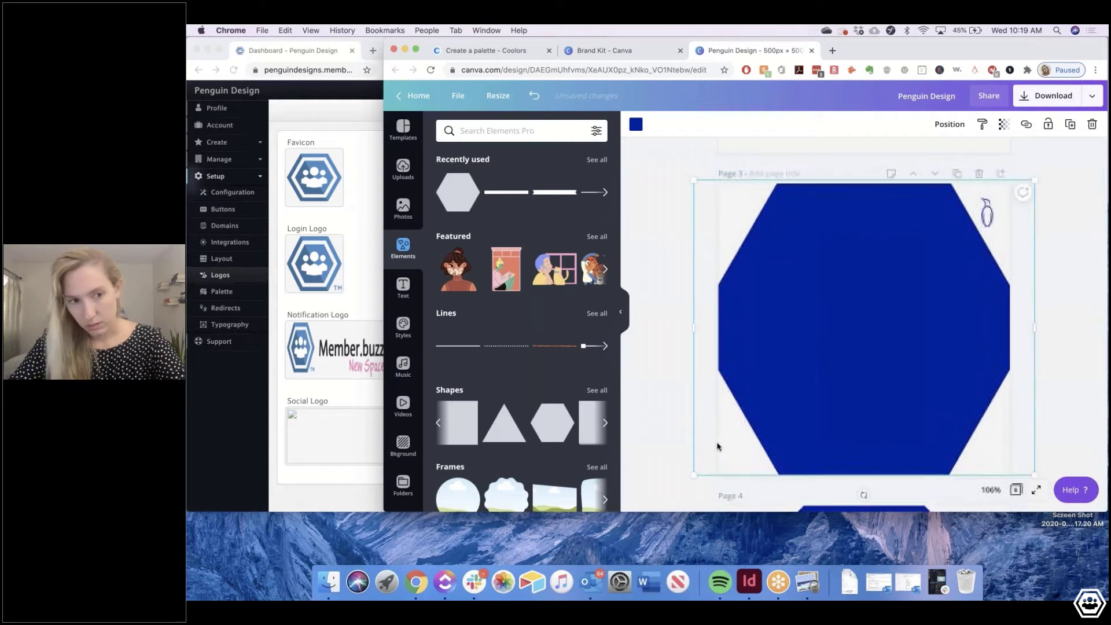
left_click_drag(697, 473, 733, 460)
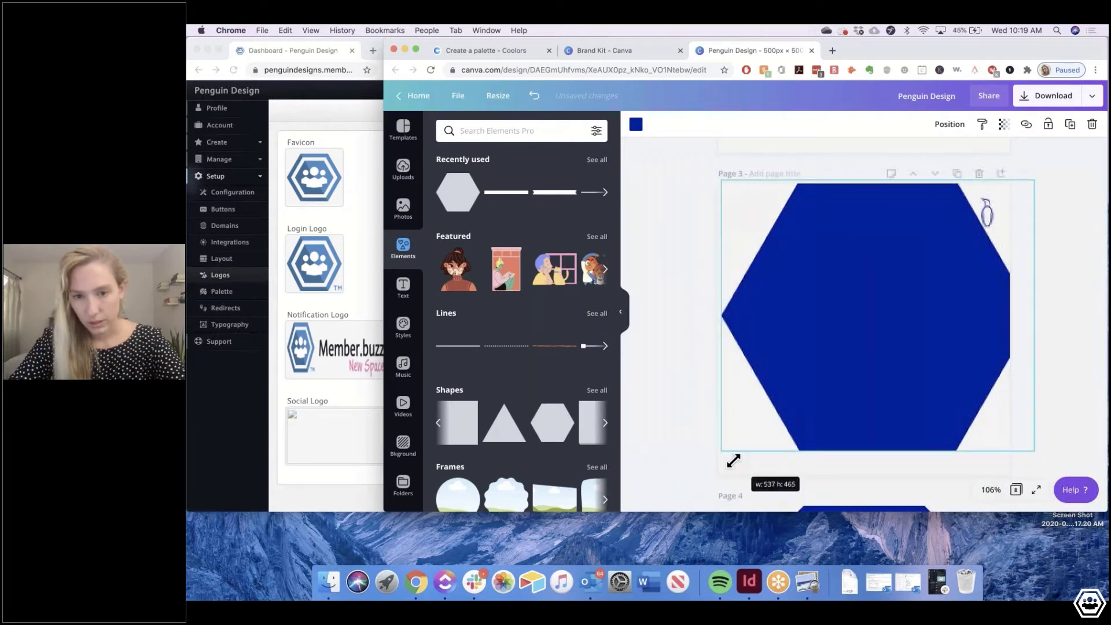
left_click_drag(782, 412, 772, 404)
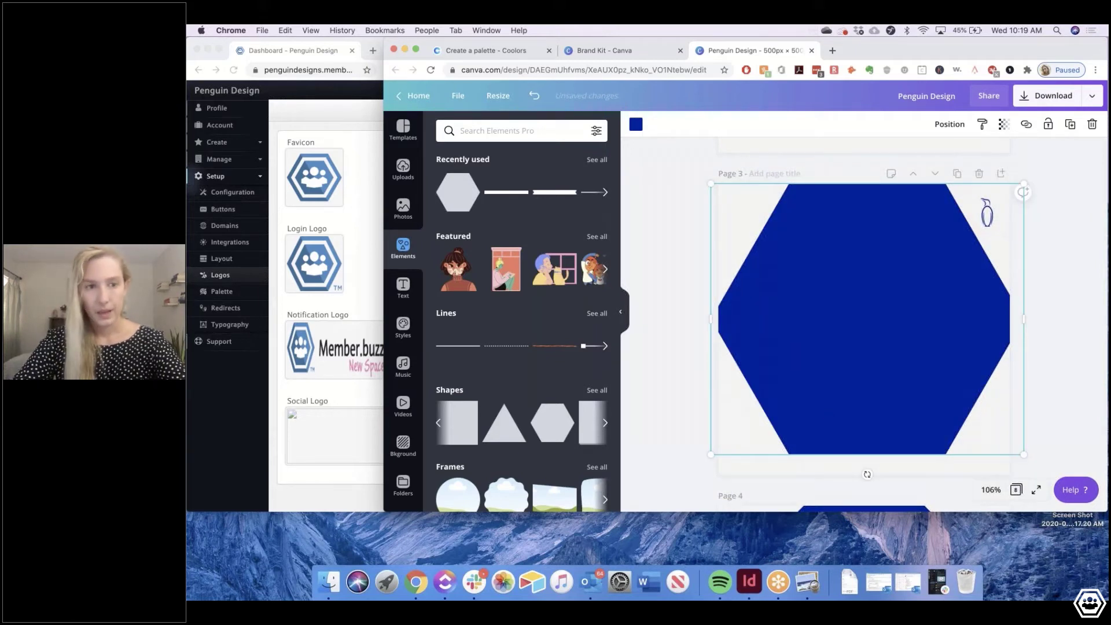
left_click_drag(1023, 454, 1009, 442)
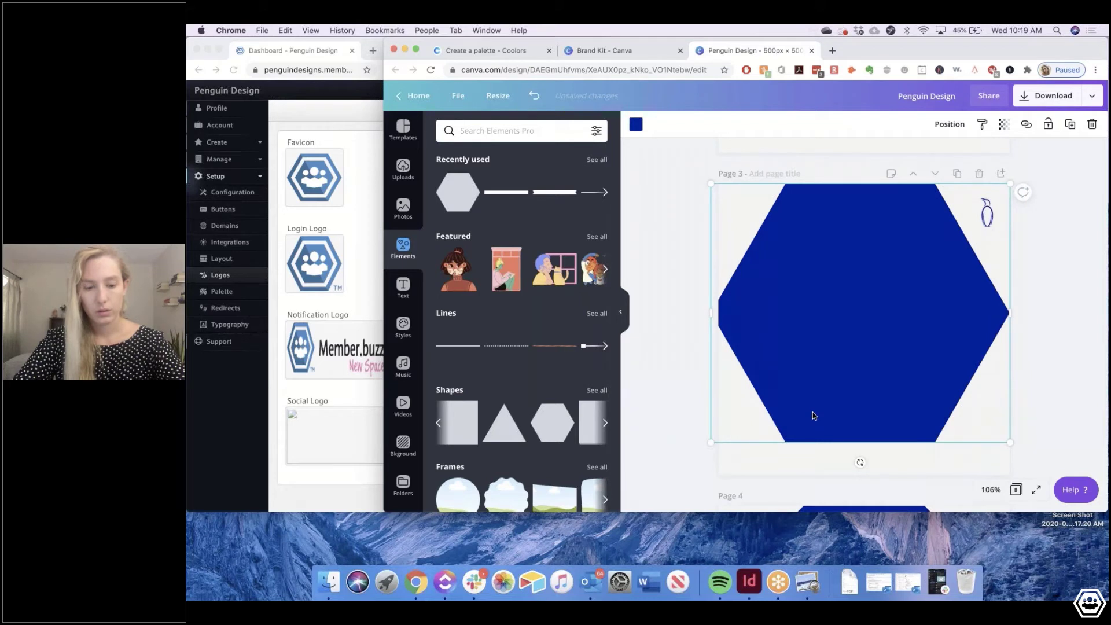
left_click_drag(712, 443, 723, 445)
left_click_drag(842, 348, 843, 365)
Copy and paste the hexagon, then shrink the copy
key("super+c")
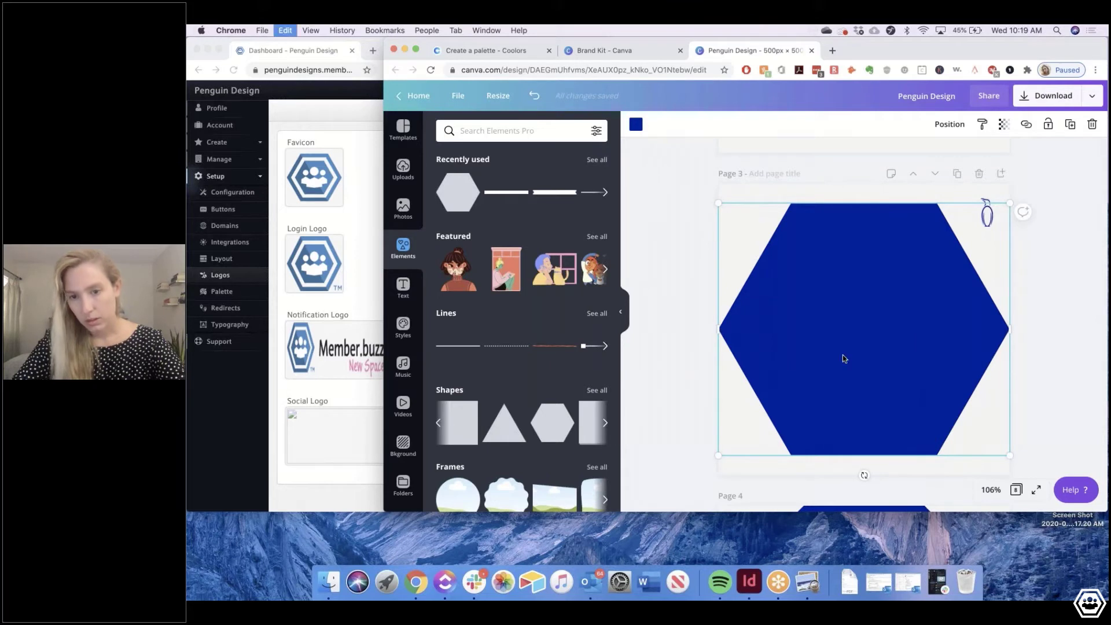
key("super+v")
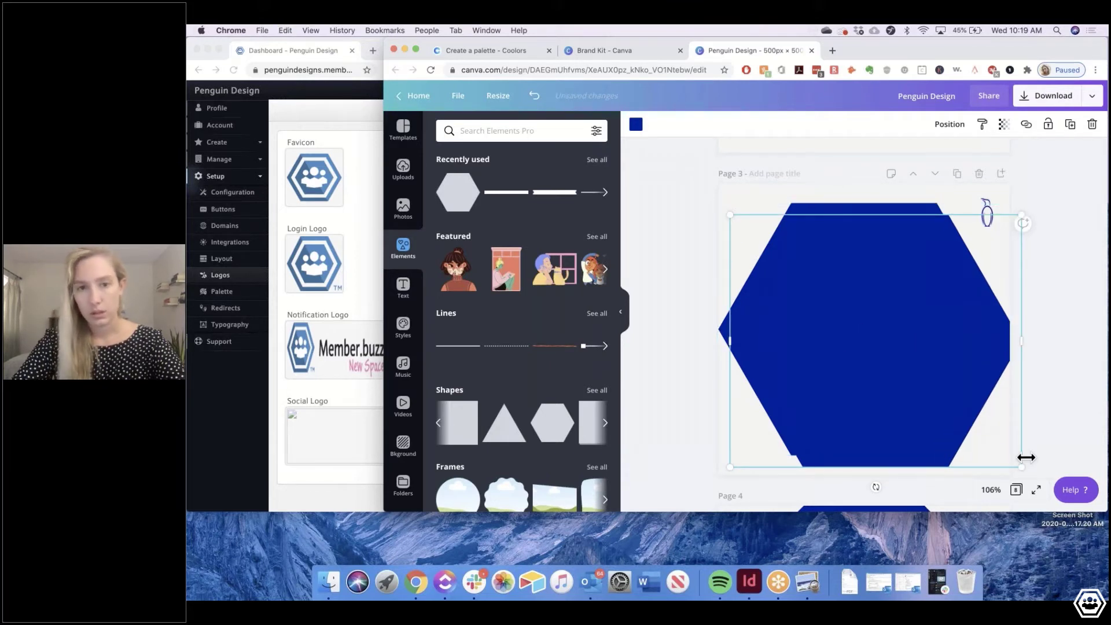
left_click_drag(1000, 453, 918, 387)
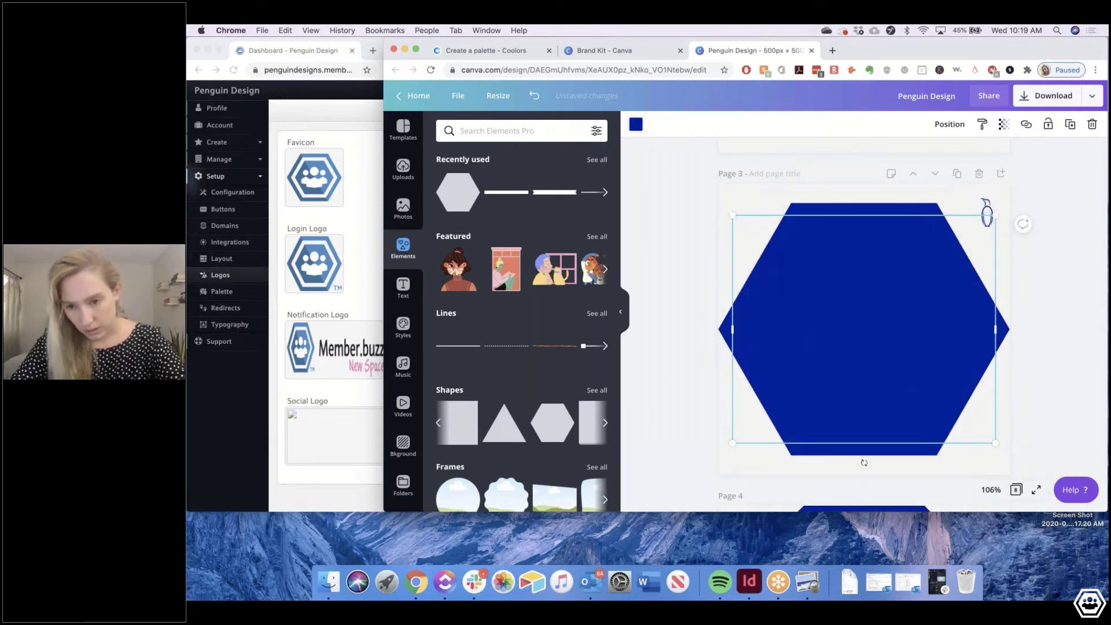
Make the inner hexagon copy white
left_click(635, 124)
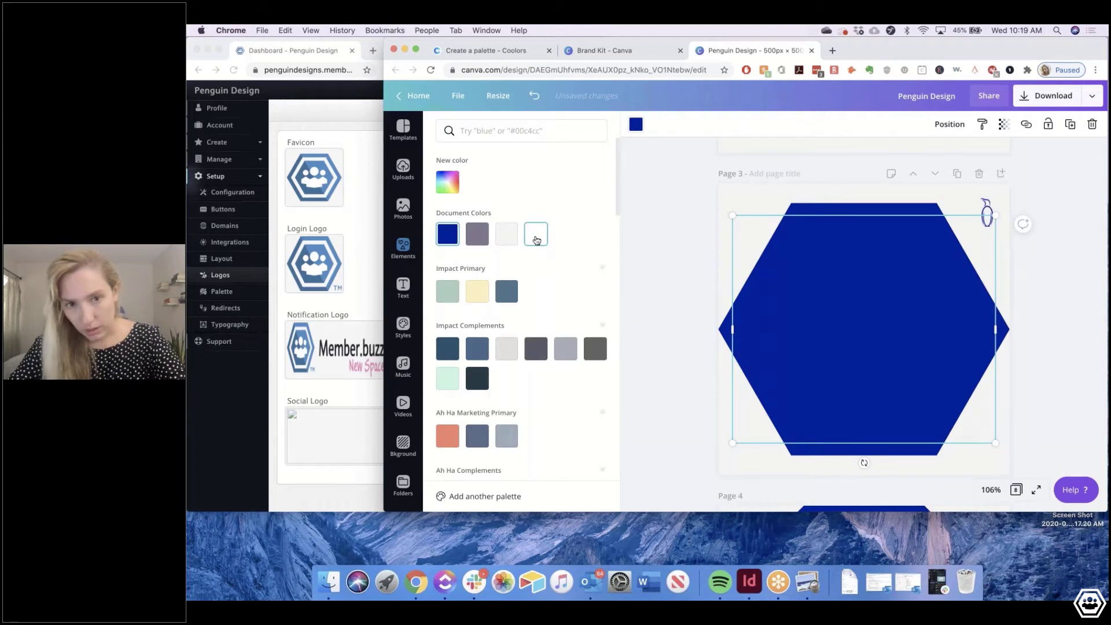
left_click(536, 237)
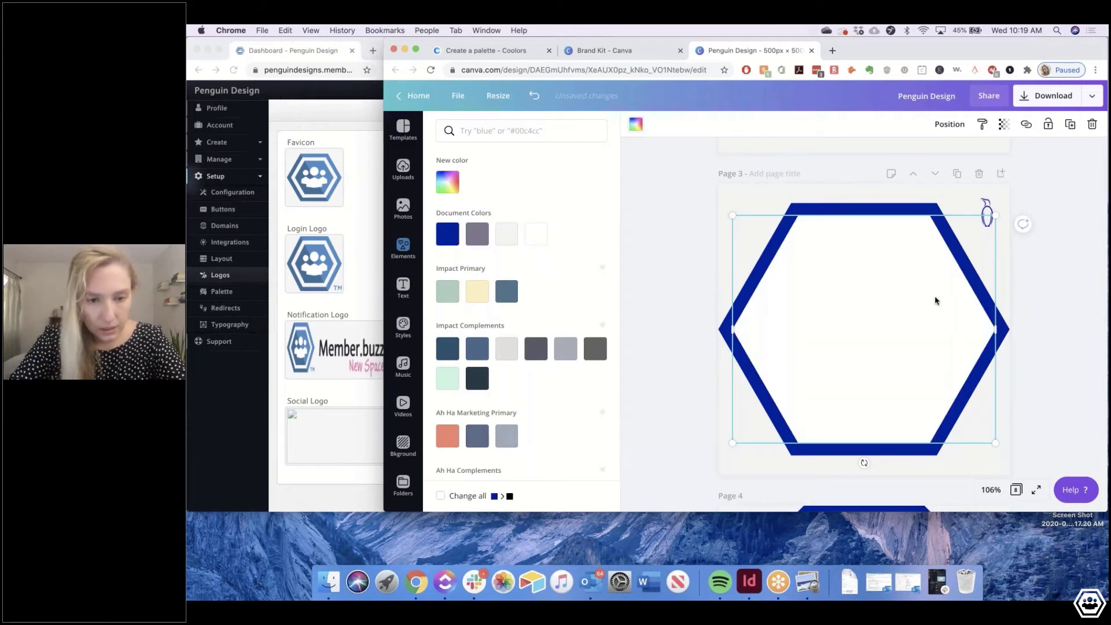
left_click(905, 286)
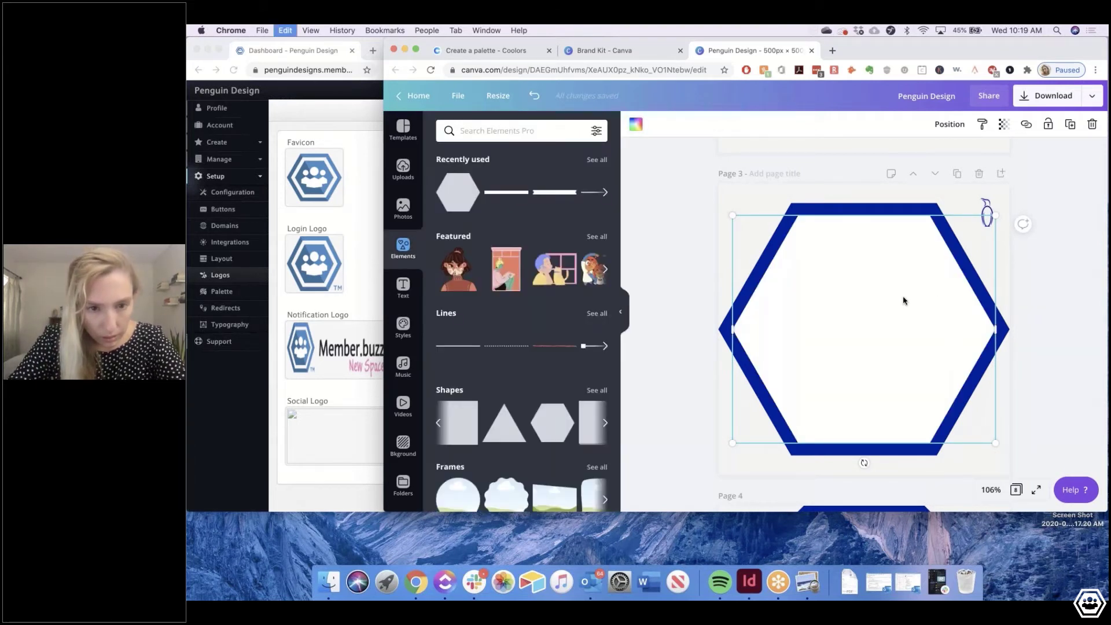
Paste a smaller hexagon inside the white one and fill it with Penguin Designs blue
key("super+v")
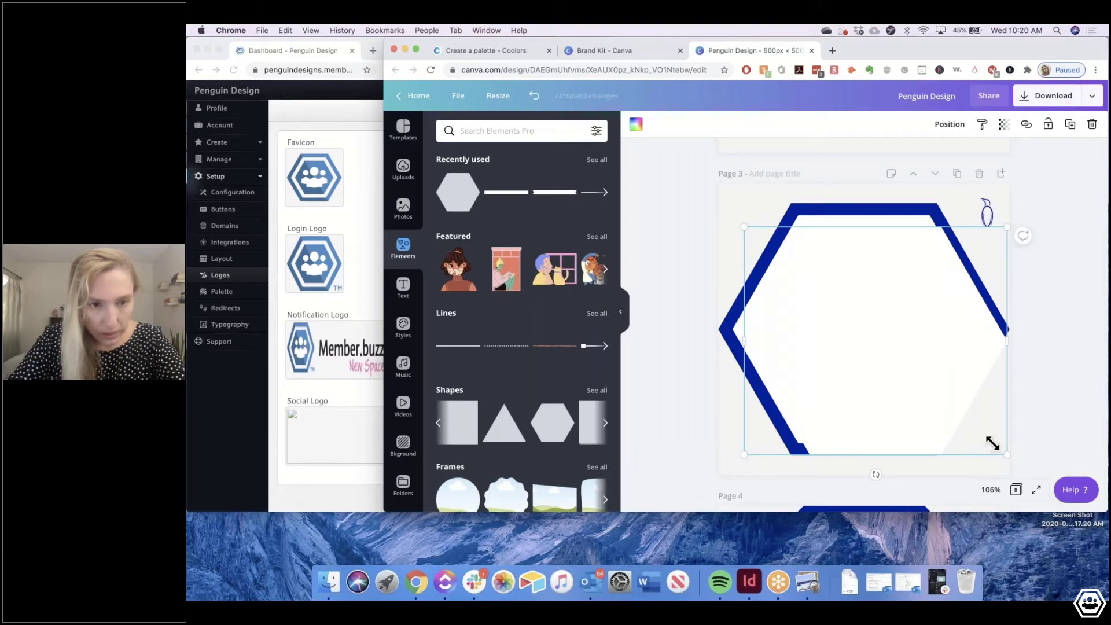
left_click_drag(992, 443, 963, 418)
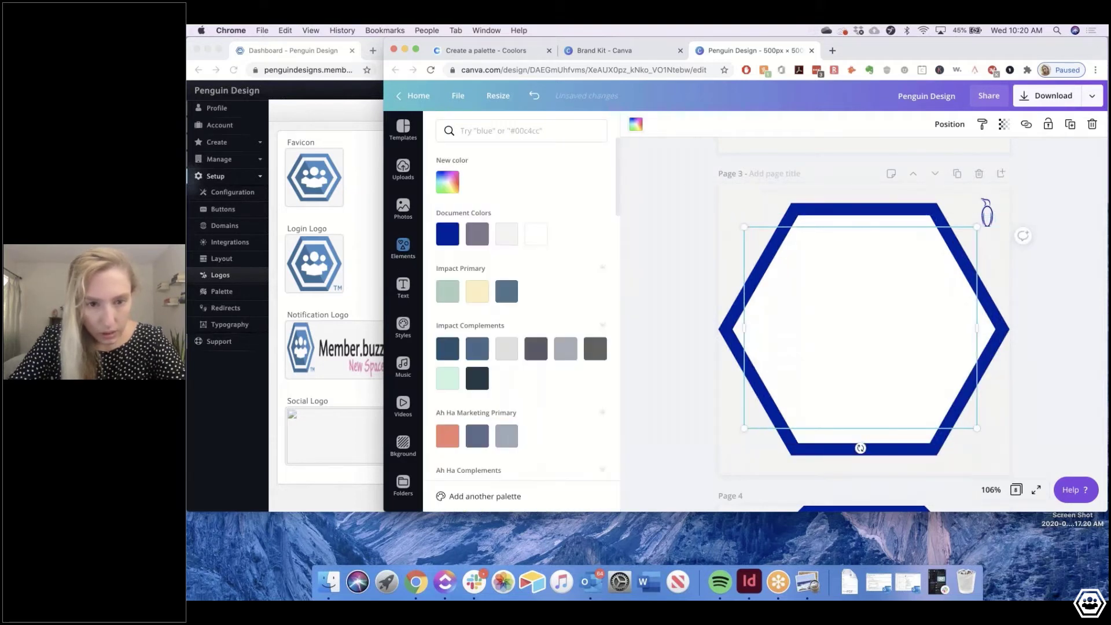
scroll(505, 272, "down", 10)
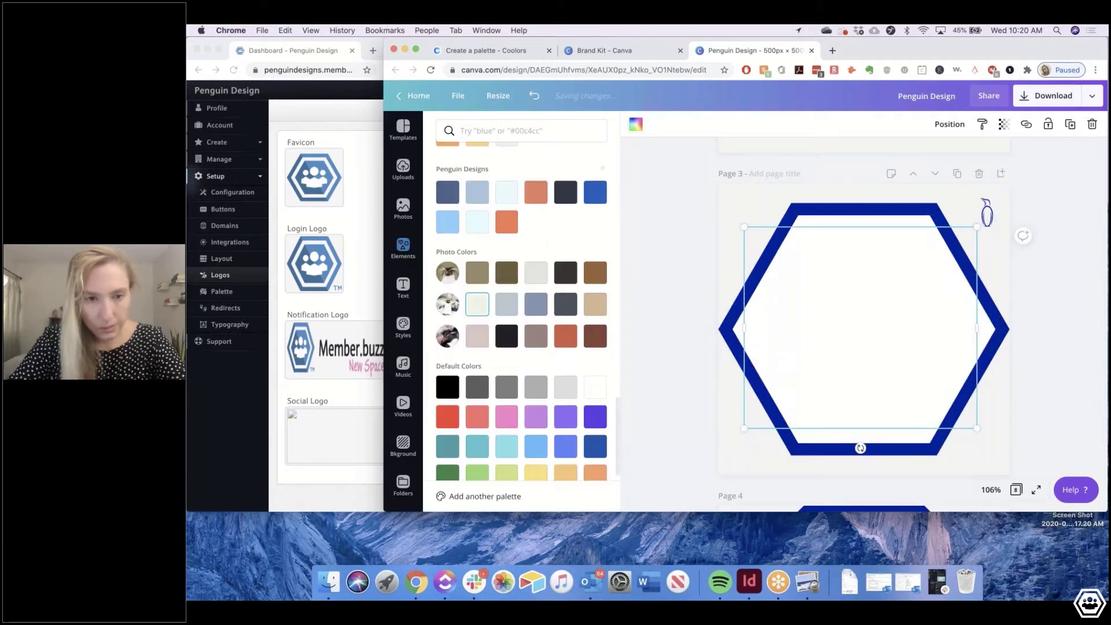
scroll(600, 269, "up", 2)
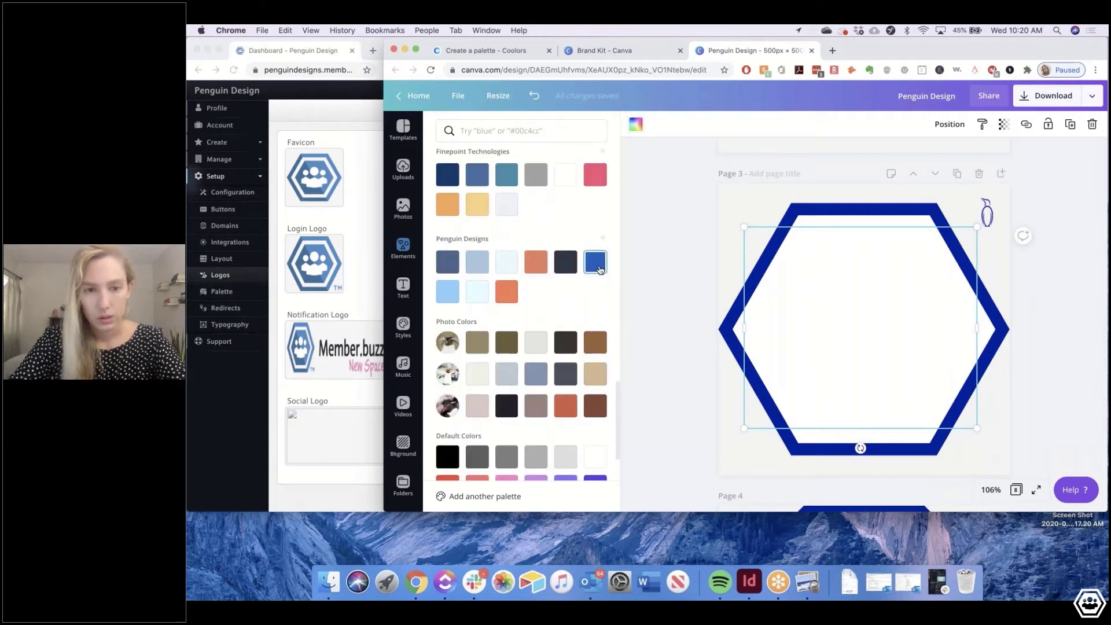
left_click(600, 269)
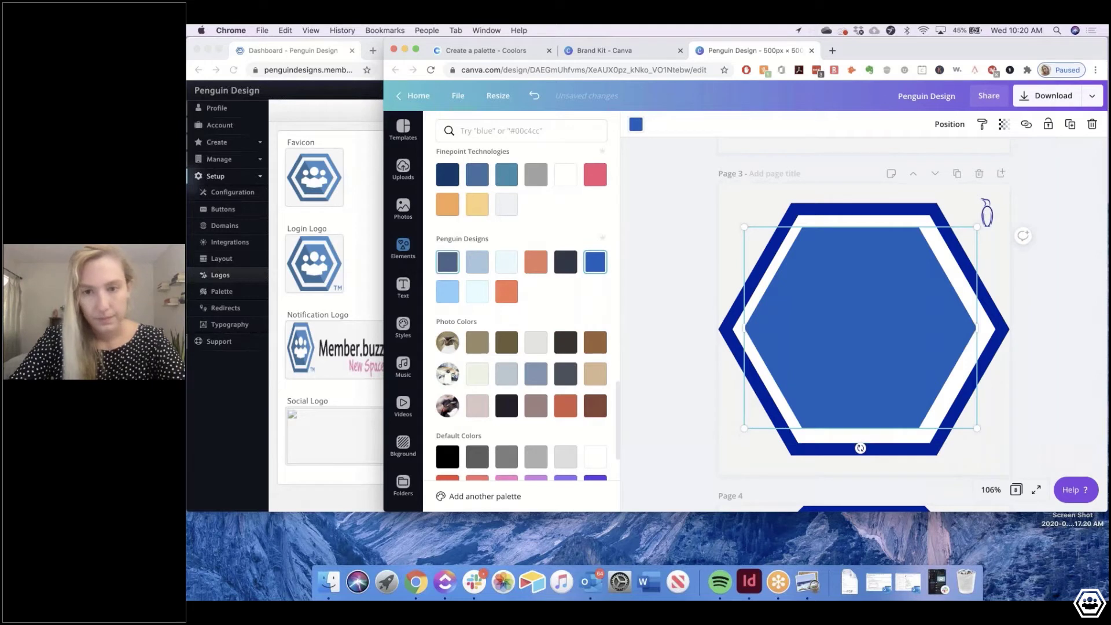
Recolour the outer hexagon to the lighter blue
left_click(831, 209)
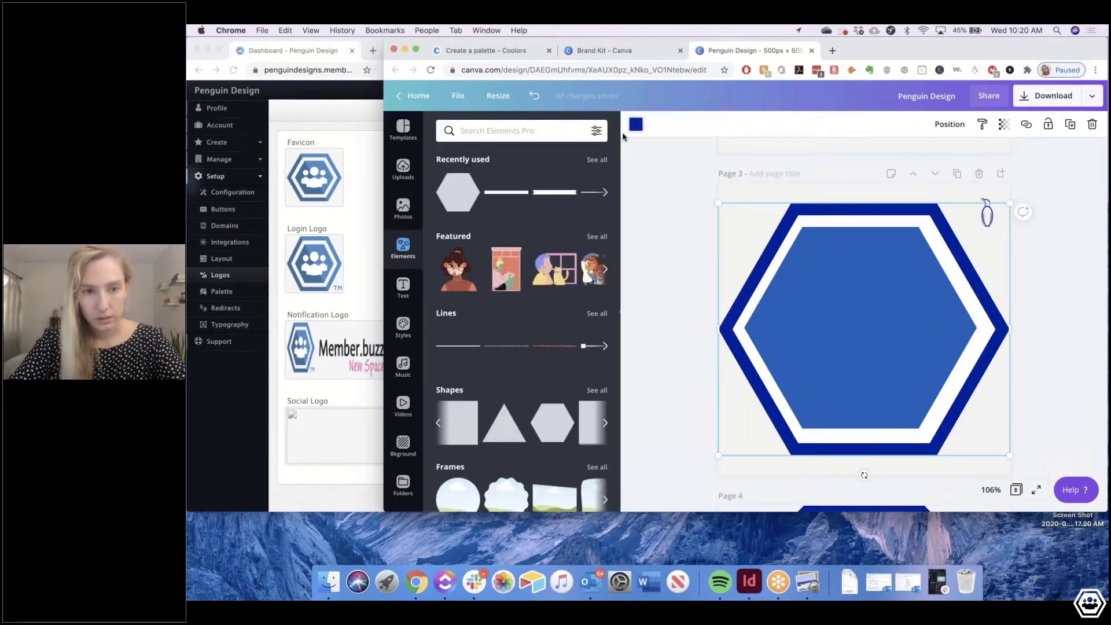
left_click(635, 124)
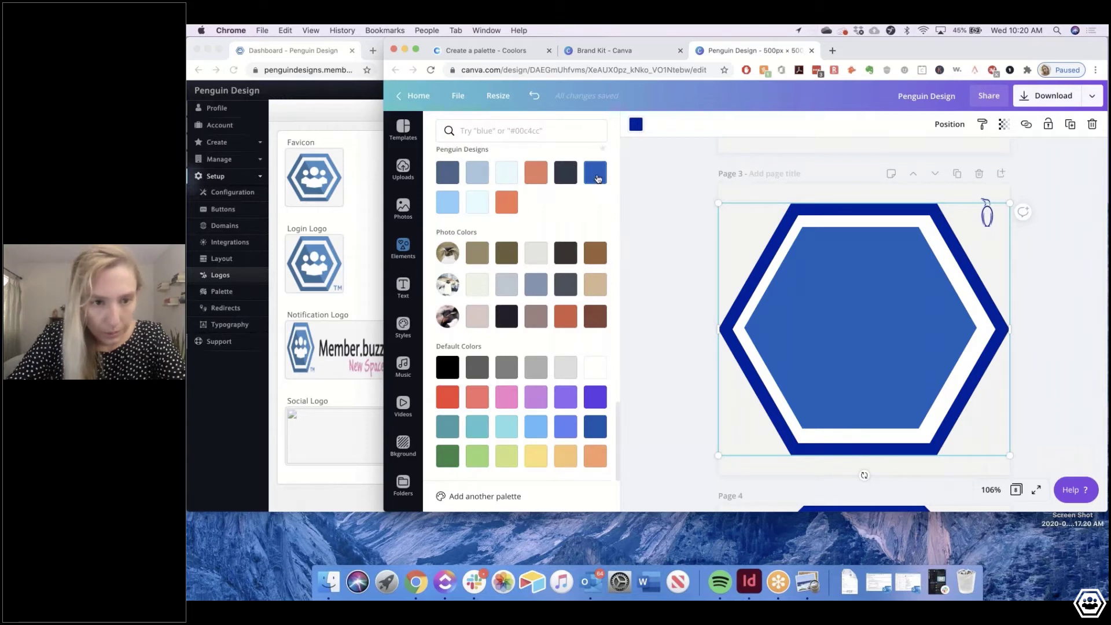
left_click(597, 175)
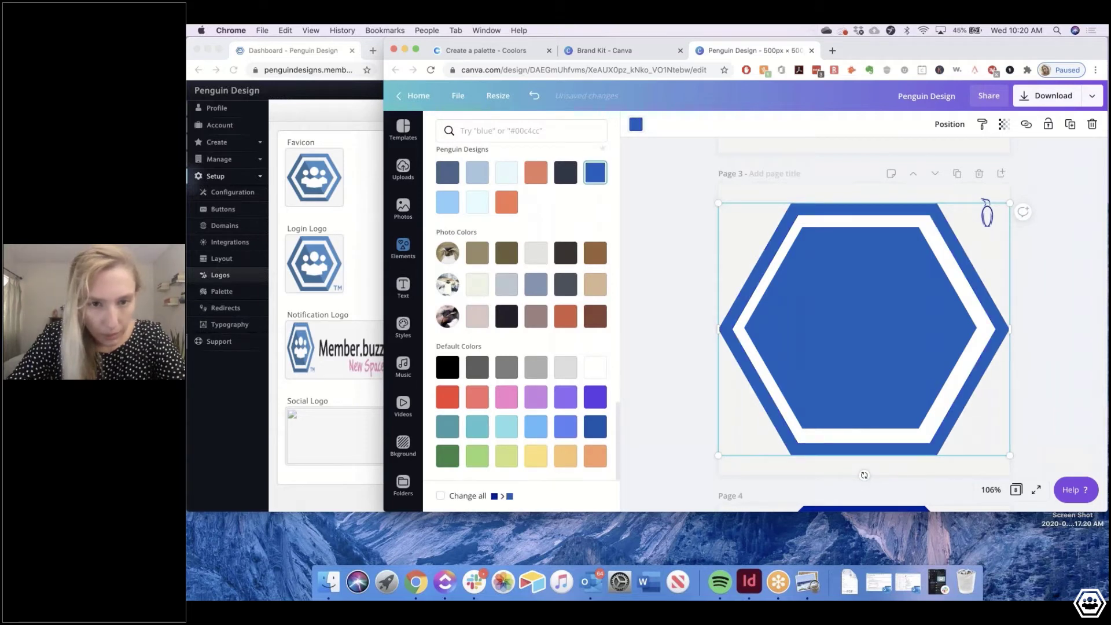
left_click(987, 207)
left_click(634, 120)
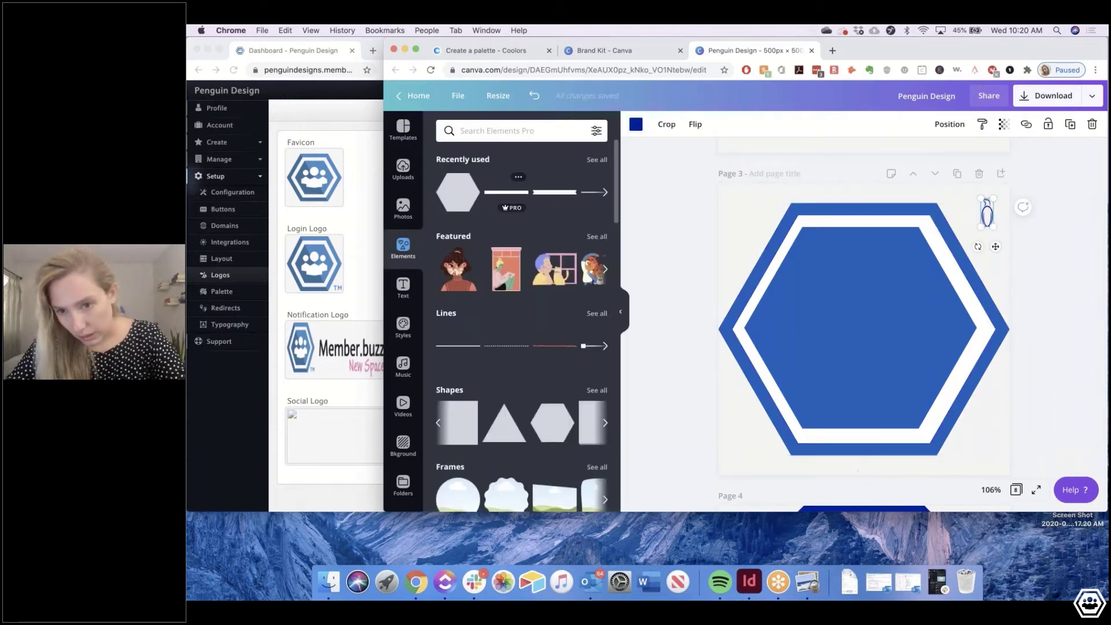
Make the penguin white, undoing an accidental hexagon shift and realigning the inner hexagon
left_click(635, 122)
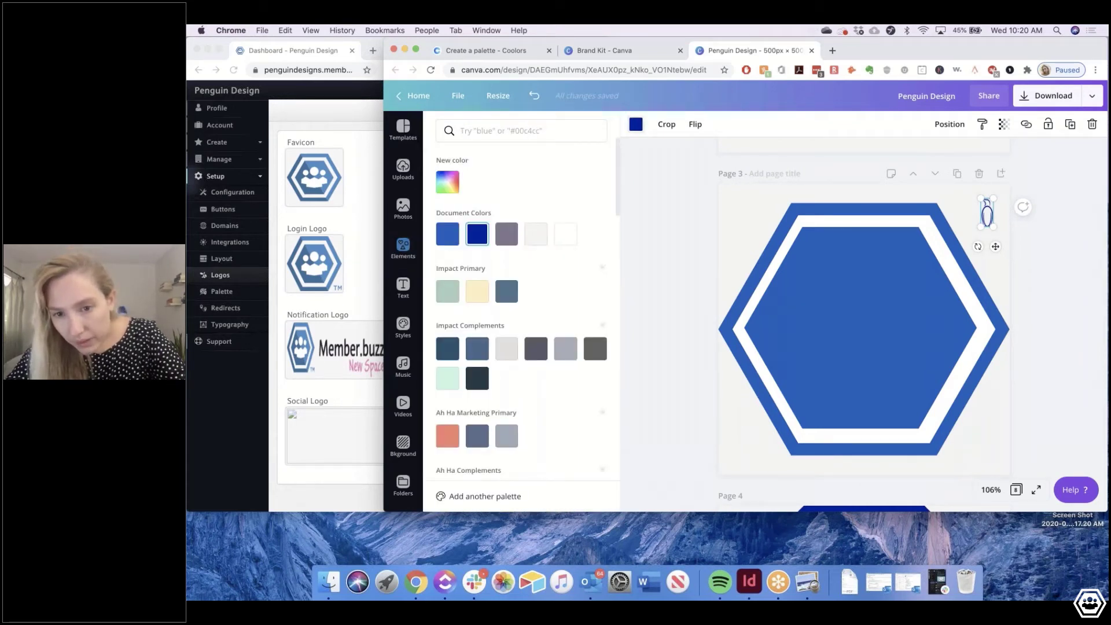
left_click(565, 234)
left_click_drag(981, 227, 915, 301)
key("super+z")
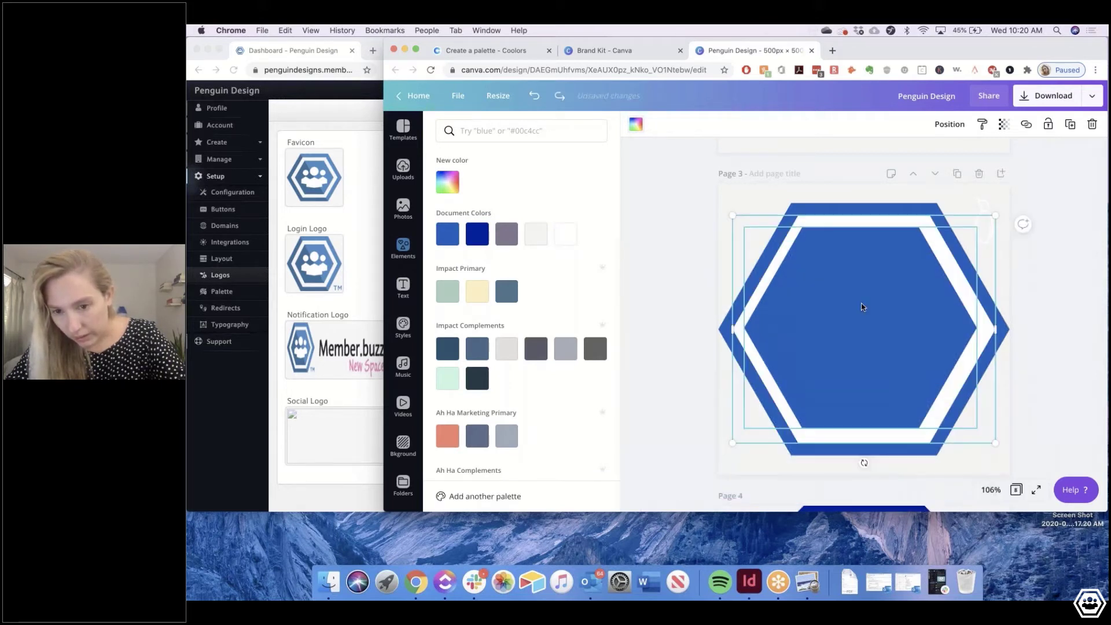
left_click_drag(861, 306, 865, 305)
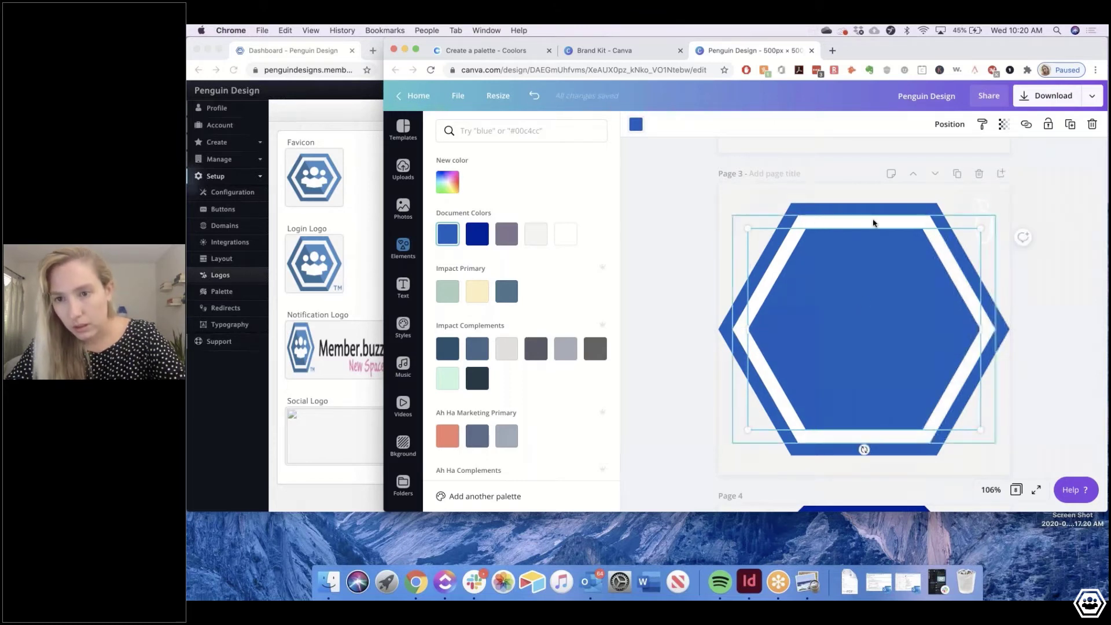
Select the penguin behind the hexagons, enlarge it, and bring it forward
left_click_drag(873, 223, 873, 222)
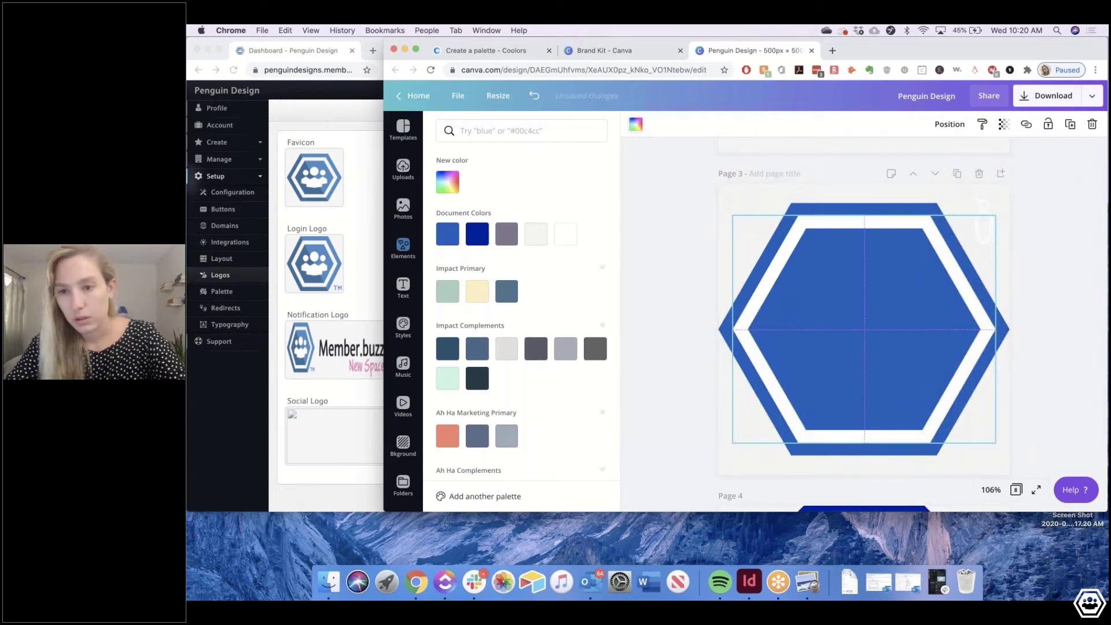
left_click(987, 218)
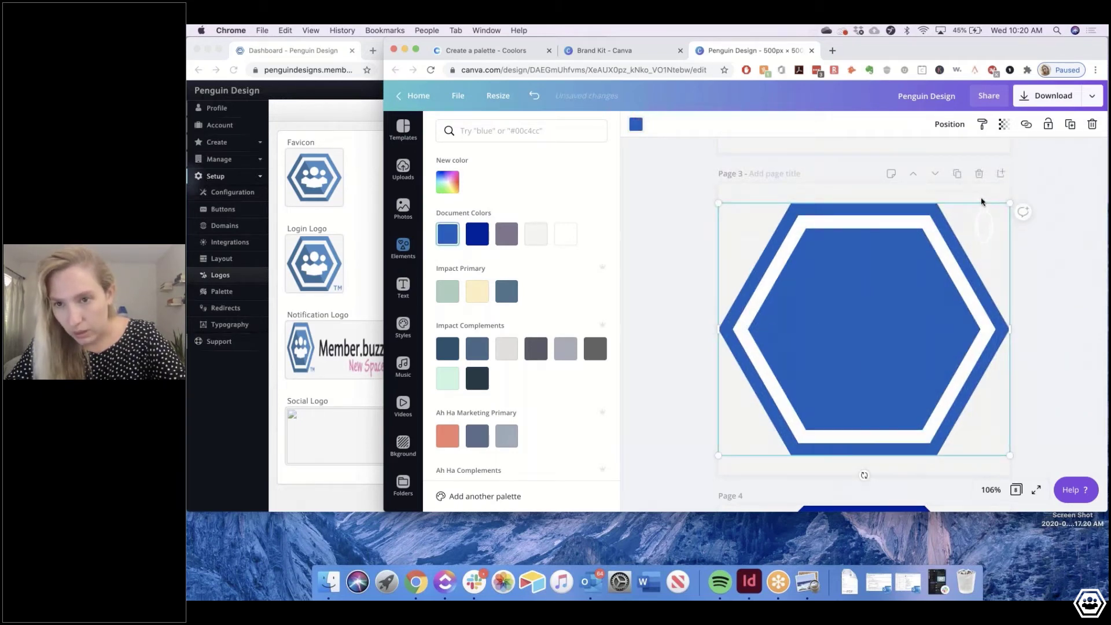
left_click(987, 218)
left_click_drag(973, 244, 862, 329)
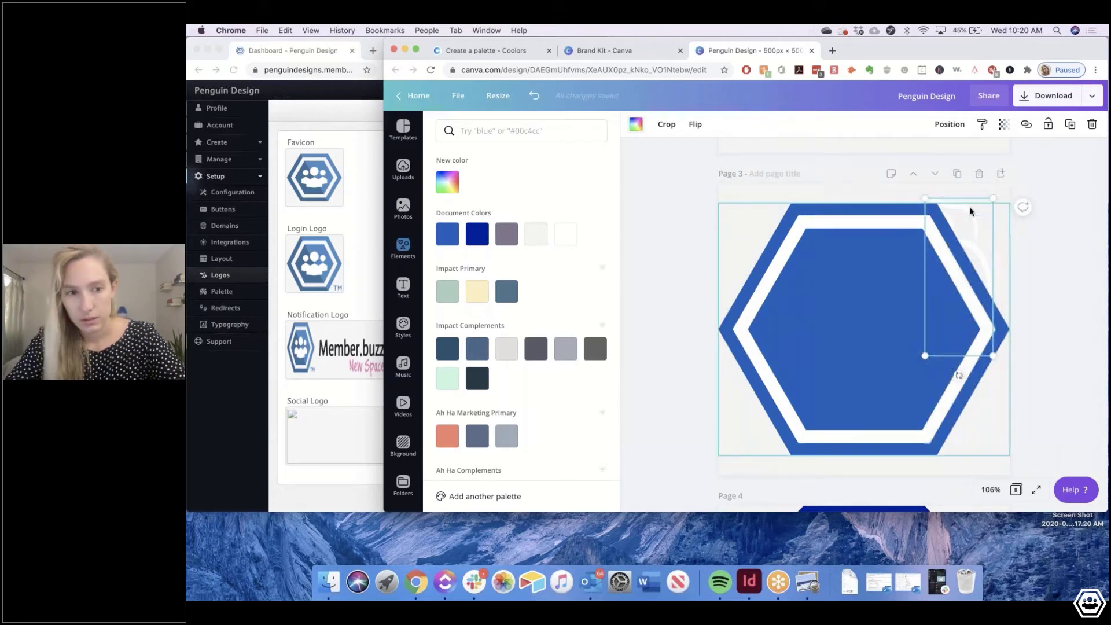
left_click(949, 124)
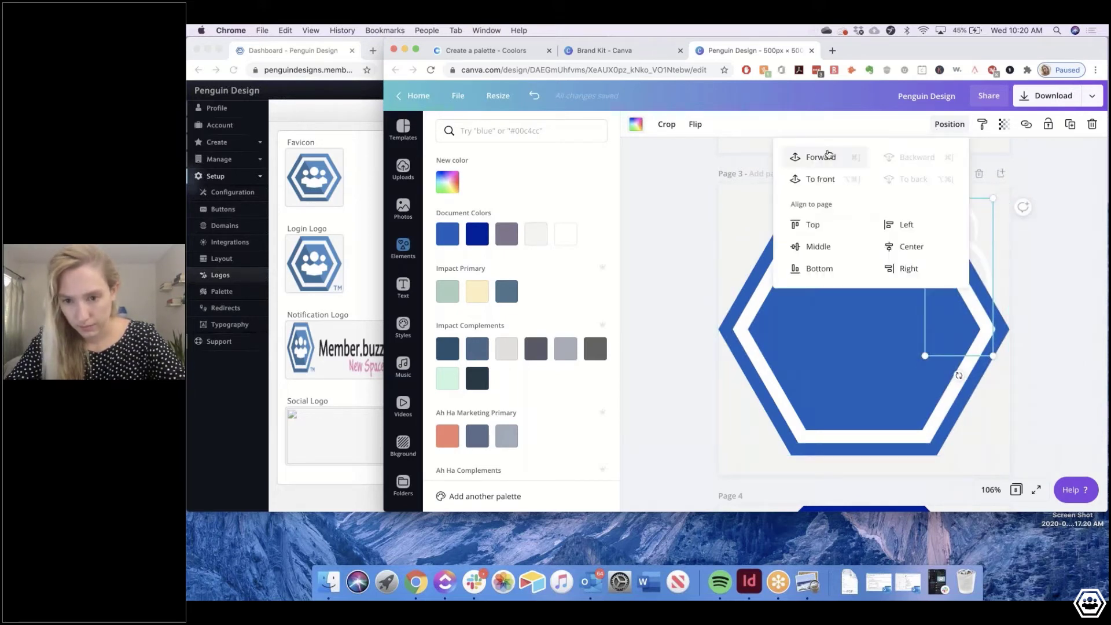
left_click(821, 157)
left_click(976, 279)
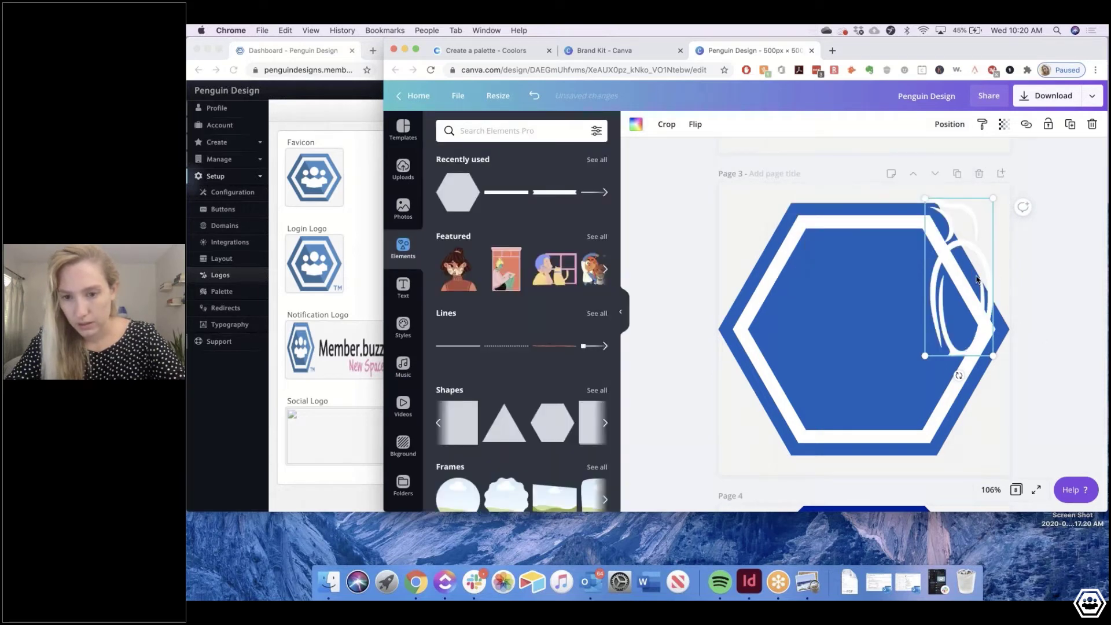
Move the penguin to the badge centre and enlarge it to fit
left_click_drag(977, 279, 882, 328)
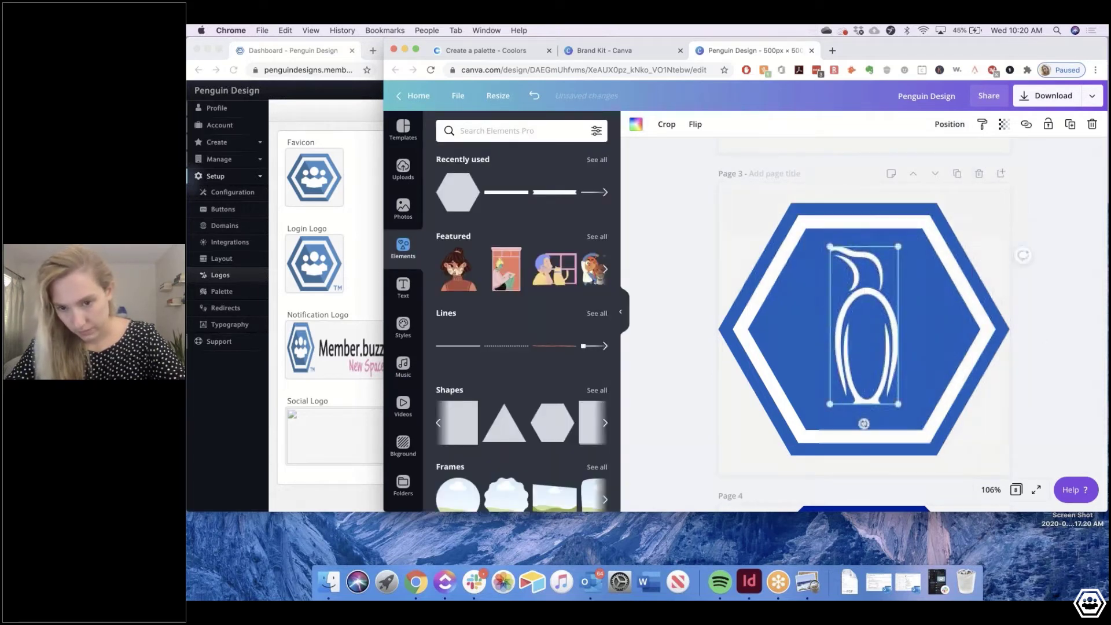
left_click_drag(829, 403, 820, 426)
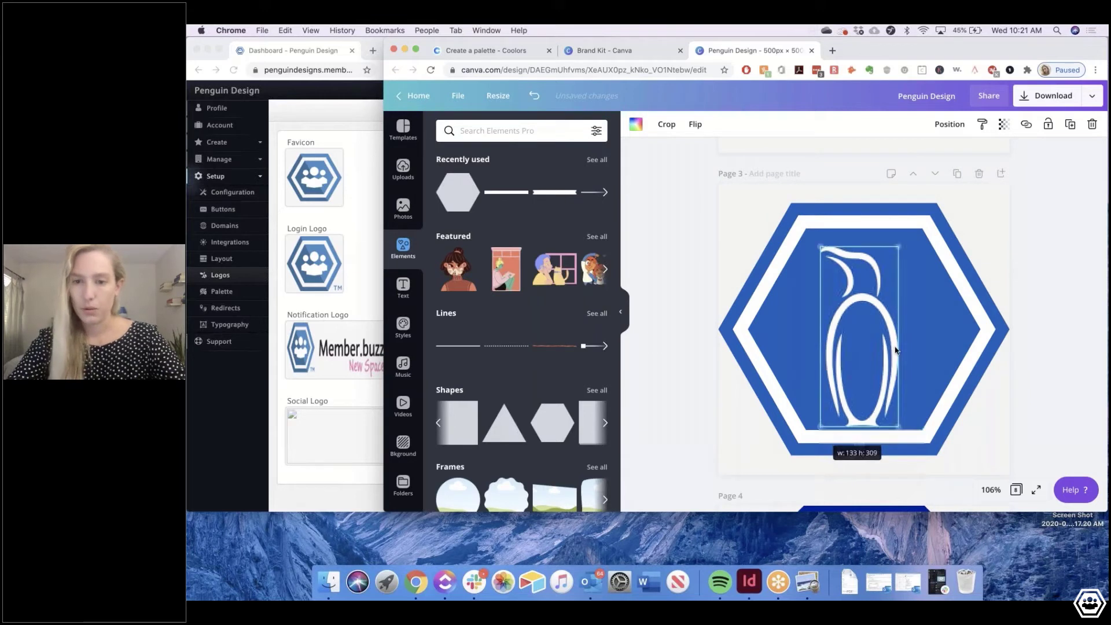
left_click_drag(891, 351, 890, 339)
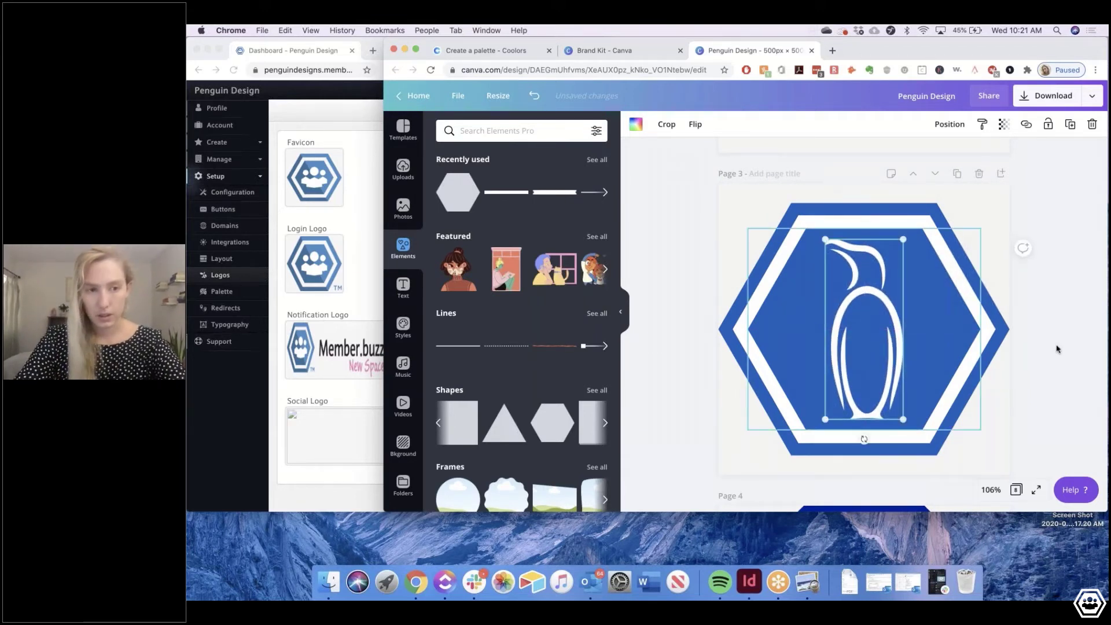
left_click(1023, 250)
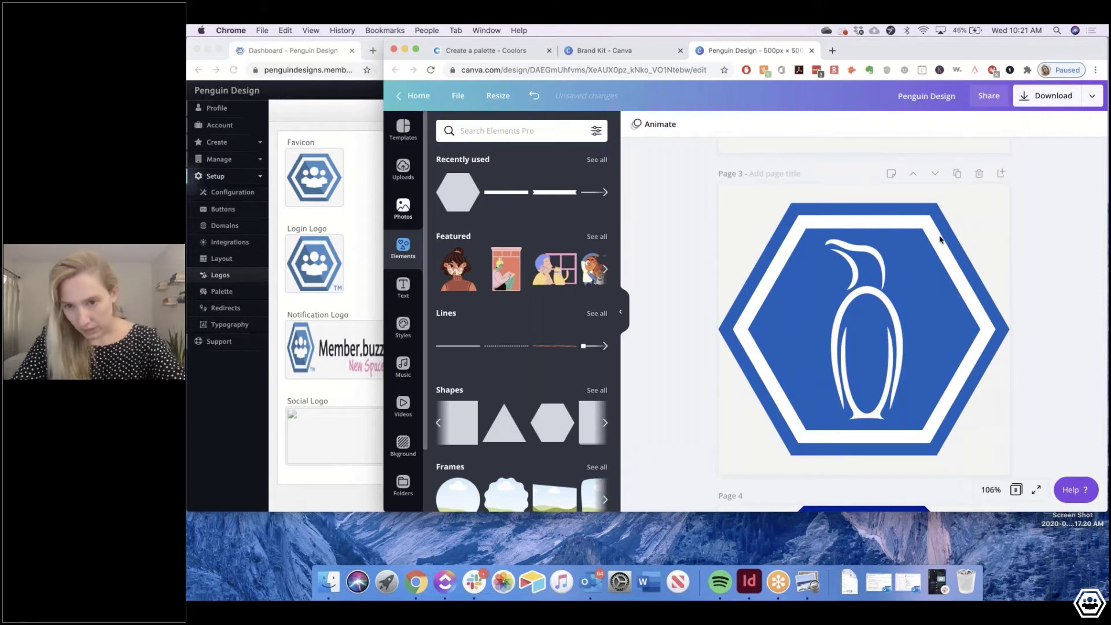
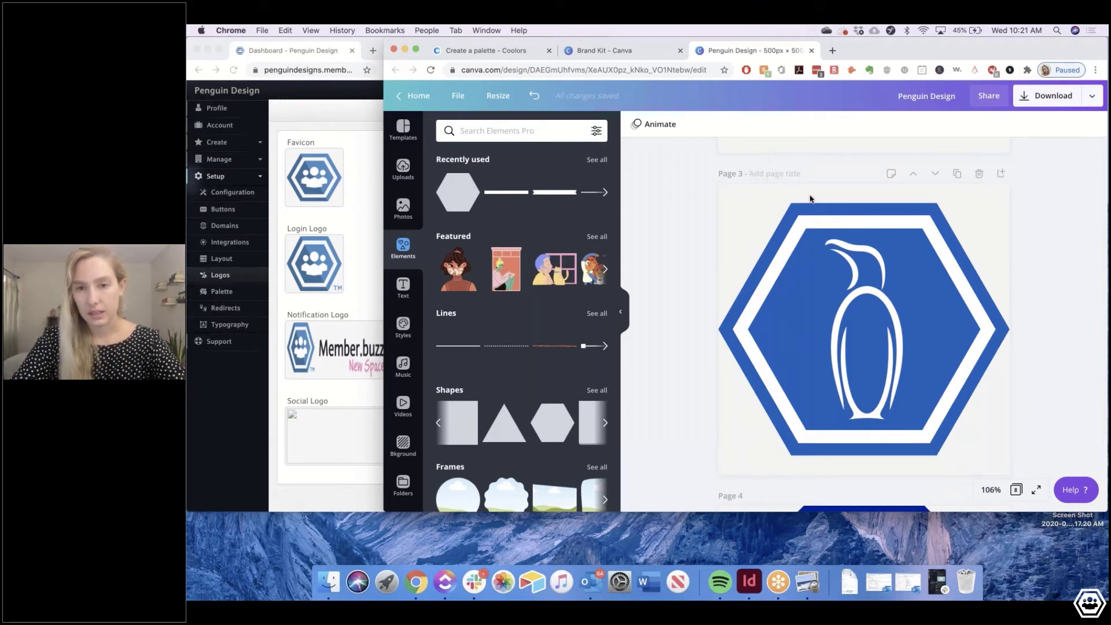
Make the page 3 background white
left_click(739, 203)
left_click(636, 125)
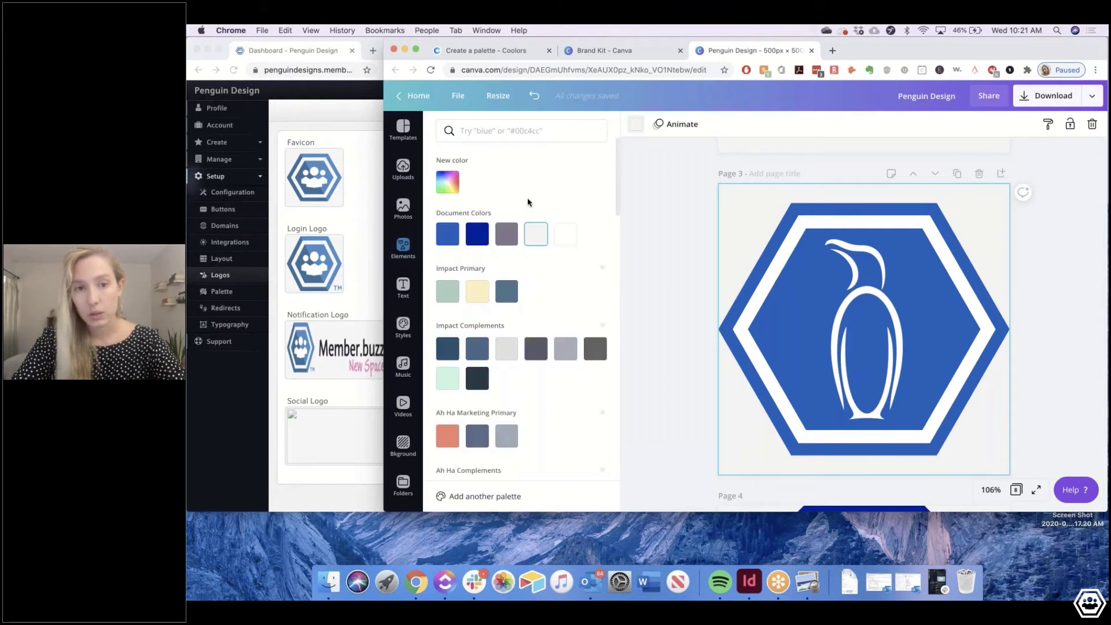
left_click(566, 239)
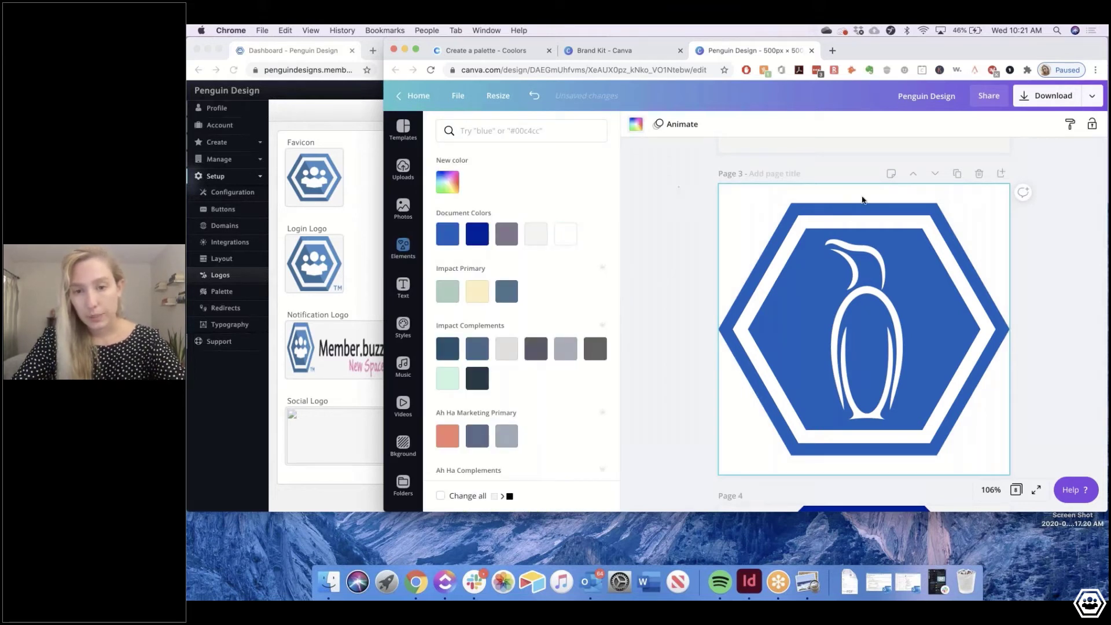
left_click(862, 195)
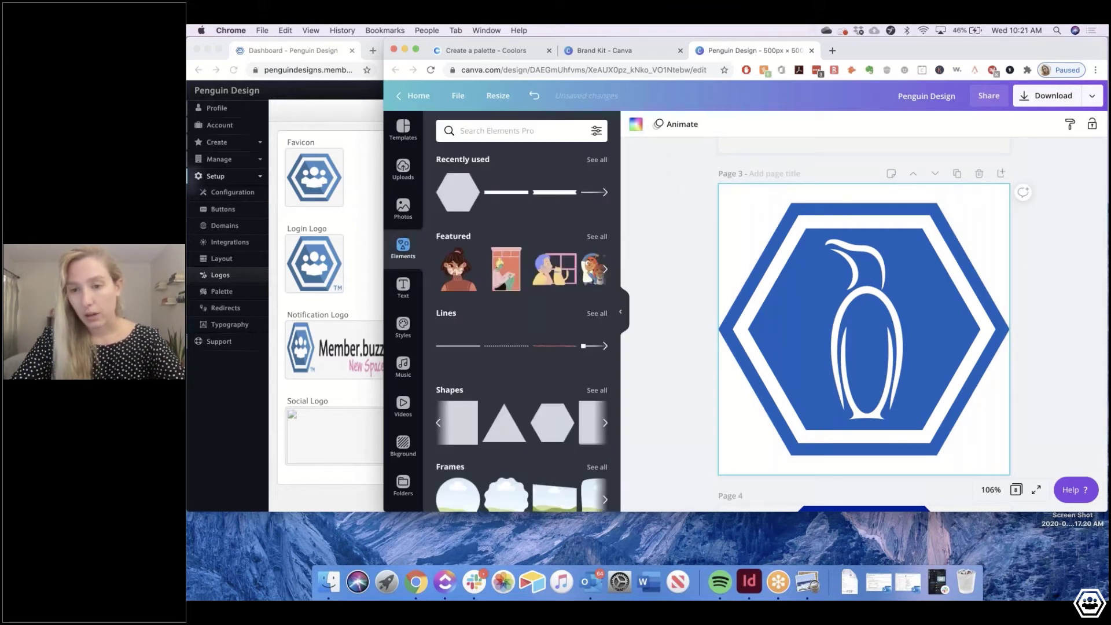
Download only page 3 as a 2x (1000 × 1000 px) PNG with a transparent background
left_click(1037, 99)
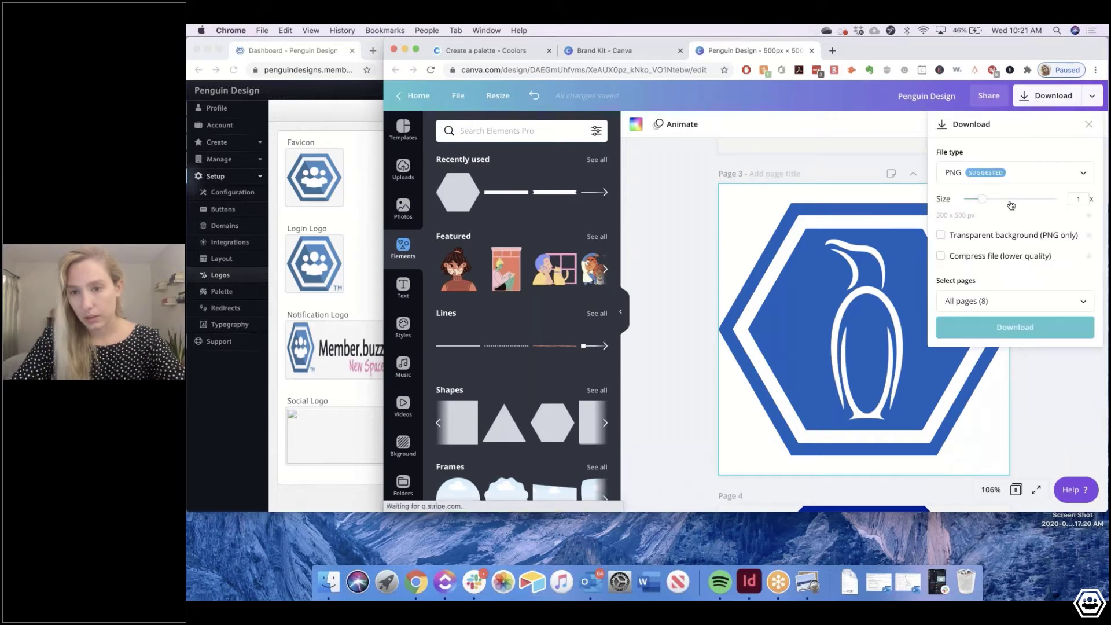
left_click(1018, 199)
left_click(941, 235)
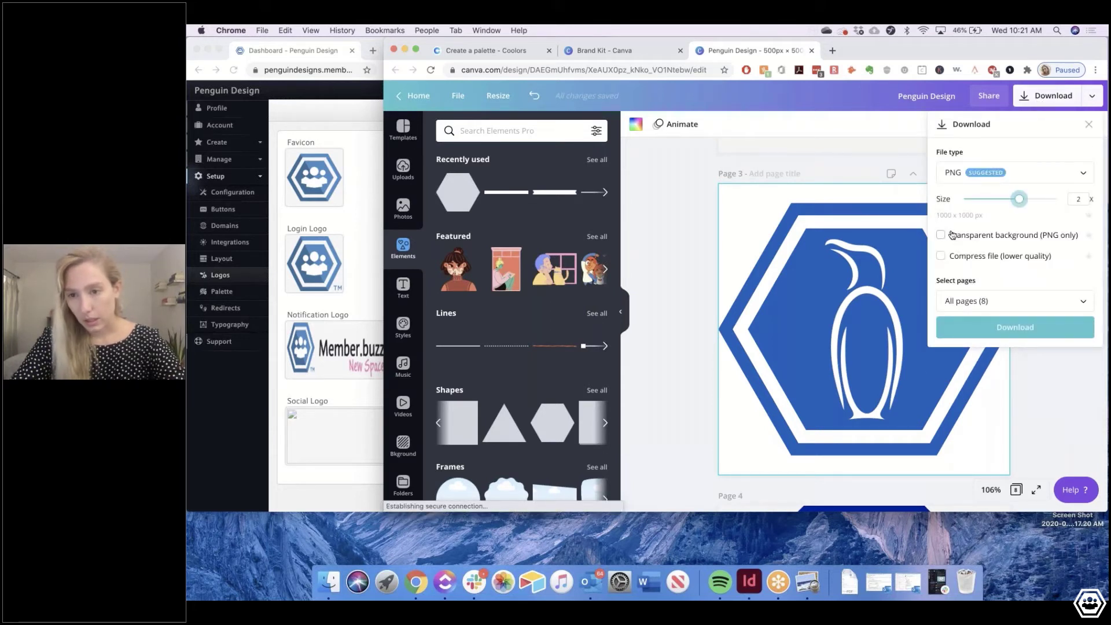
left_click(972, 296)
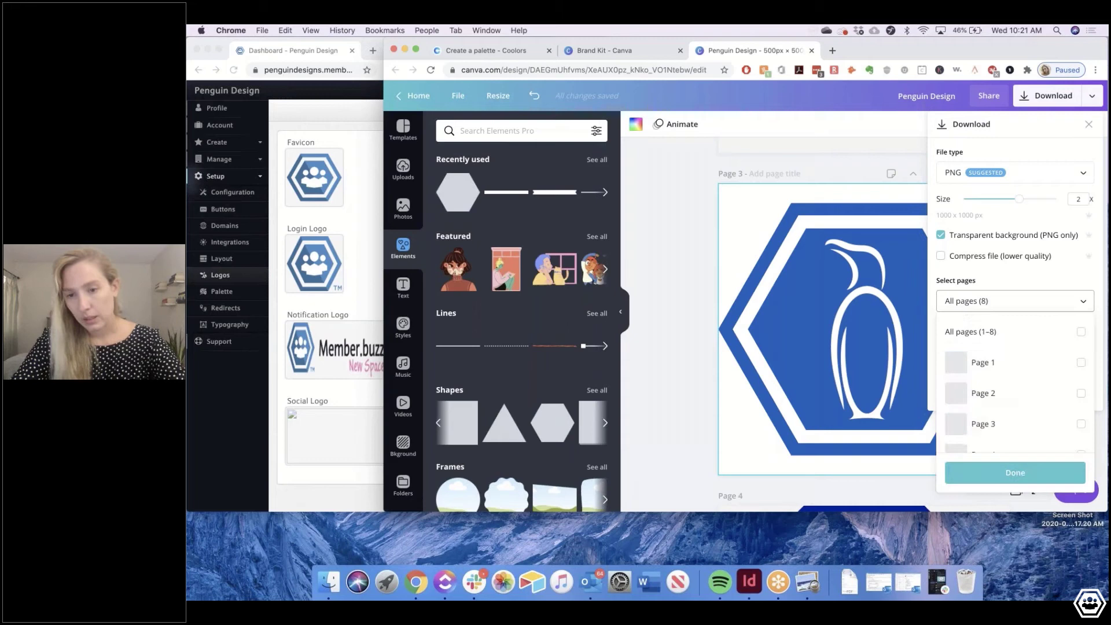
left_click(982, 425)
left_click(1013, 471)
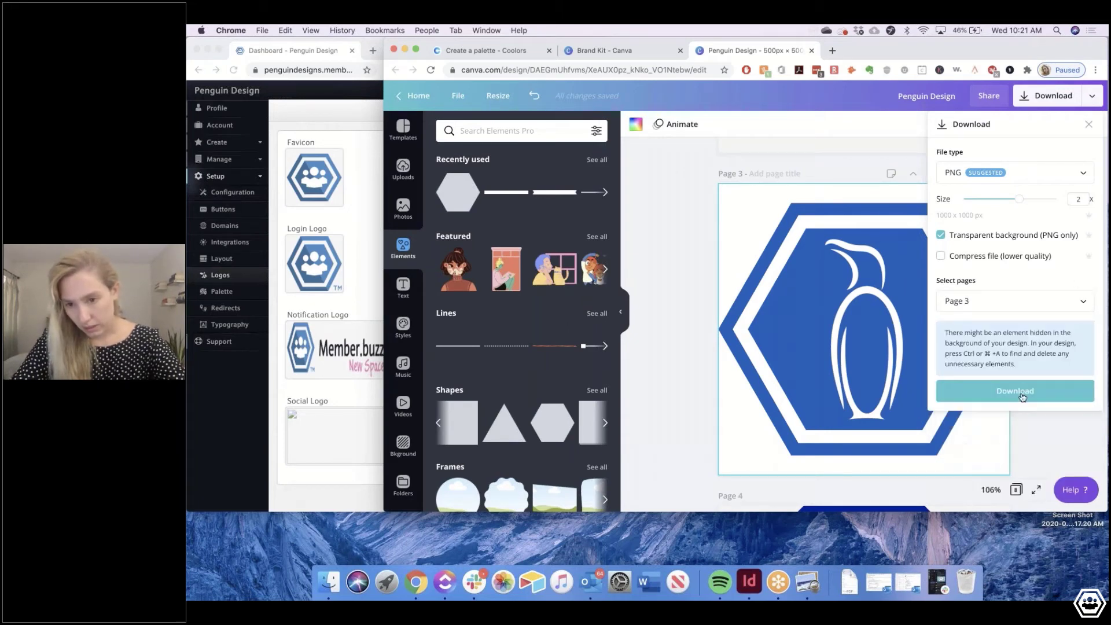
left_click(1014, 391)
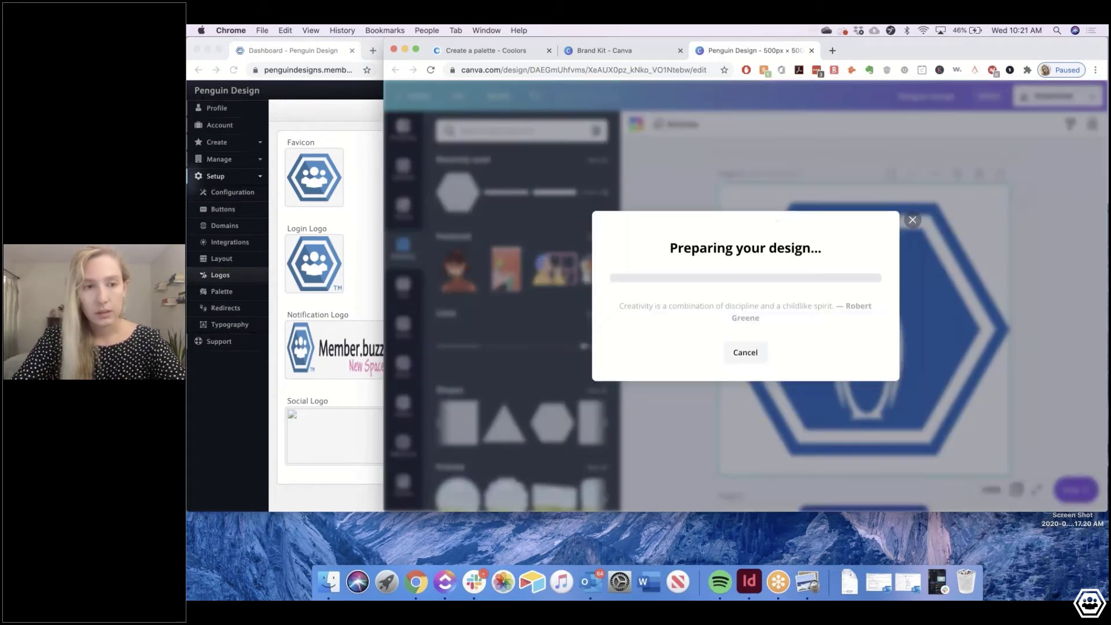
Close the downloaded image preview and bring the Member.buzz dashboard back to front
key("super+Tab")
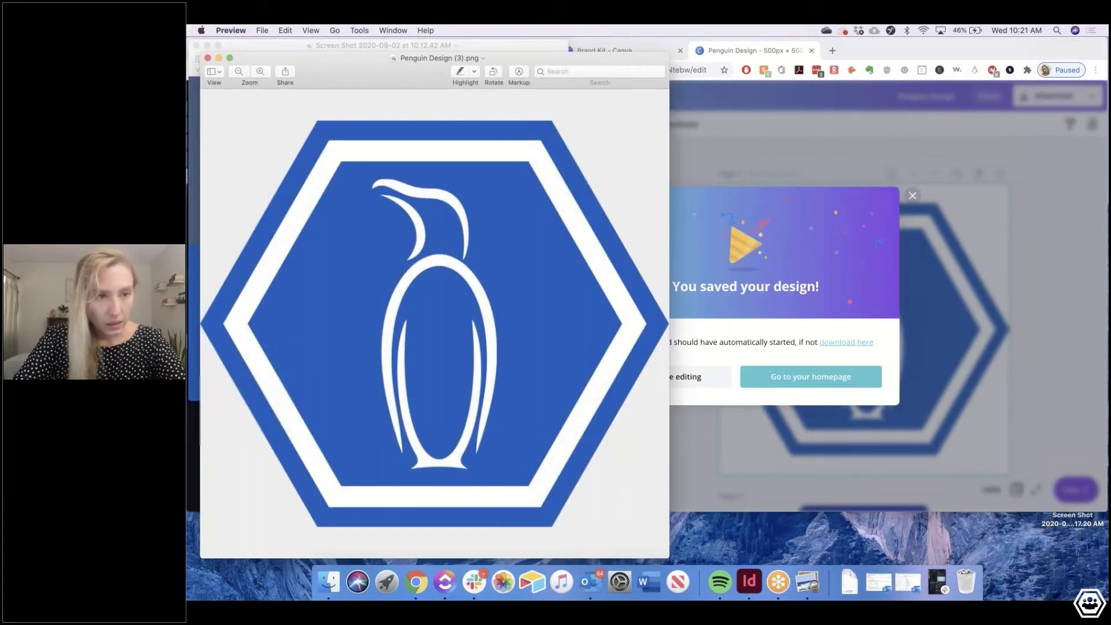
left_click(196, 45)
key("super+w")
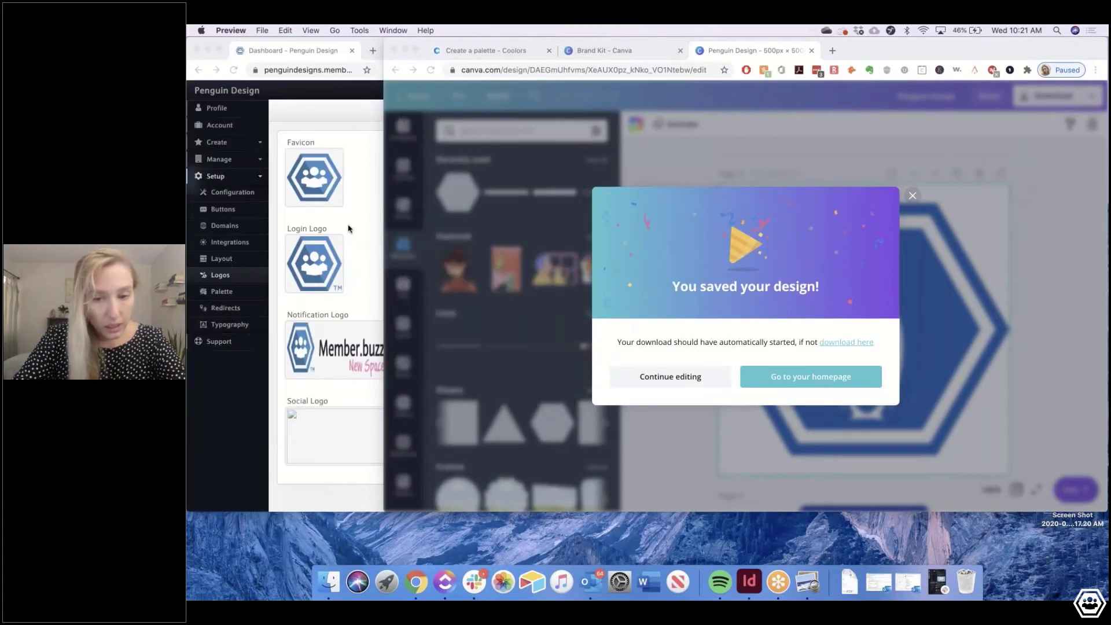
left_click(348, 229)
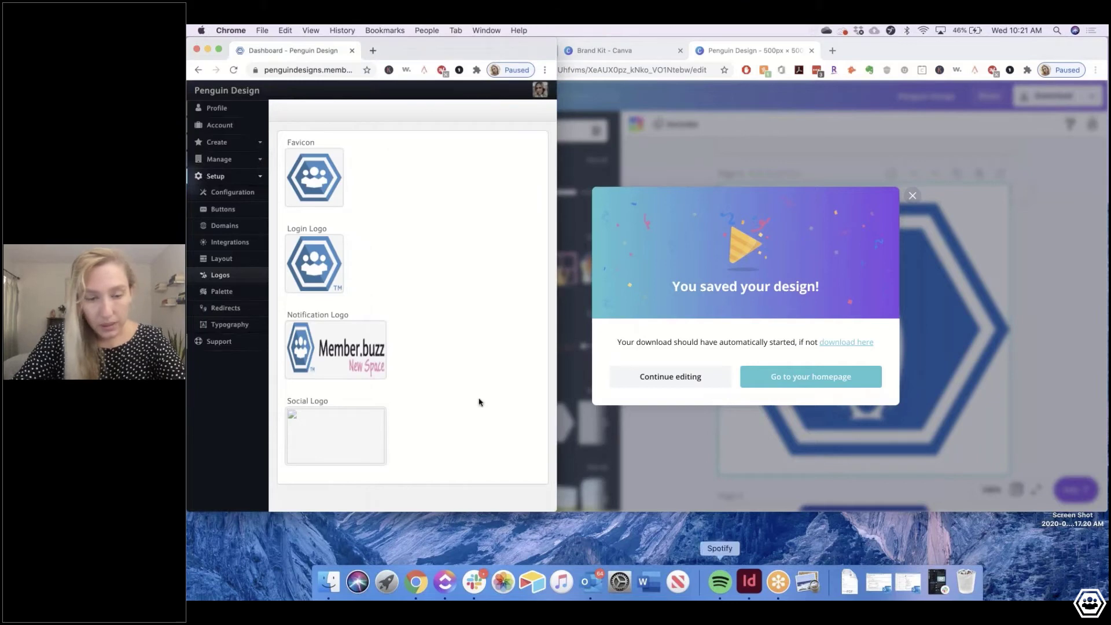
Upload the downloaded penguin hexagon PNG from Downloads as the Login Logo
left_click(315, 266)
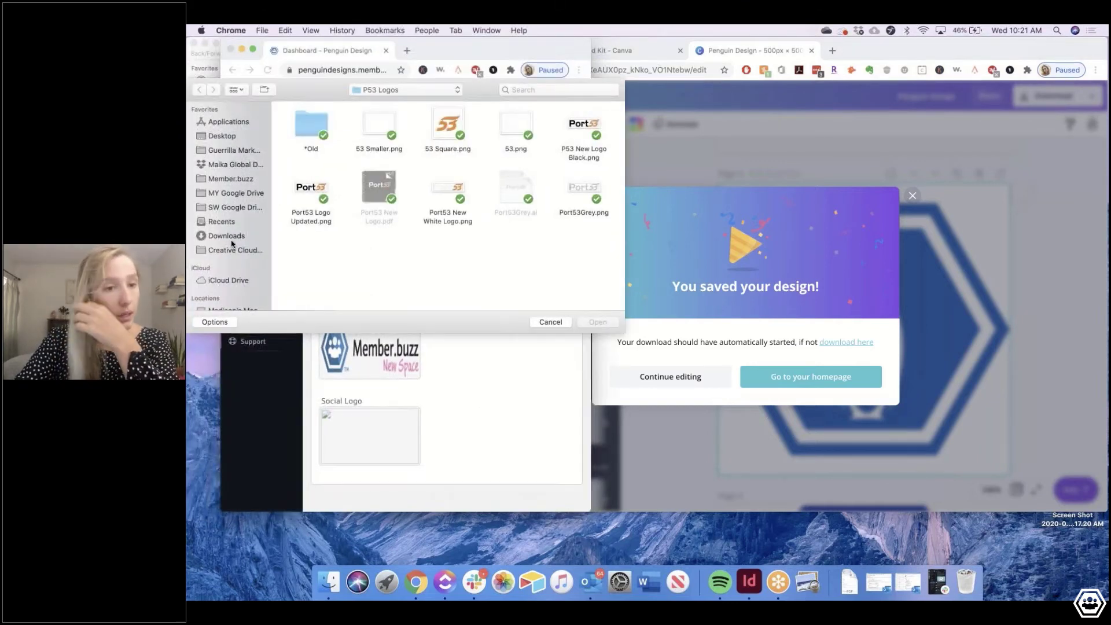
scroll(509, 174, "down", 5)
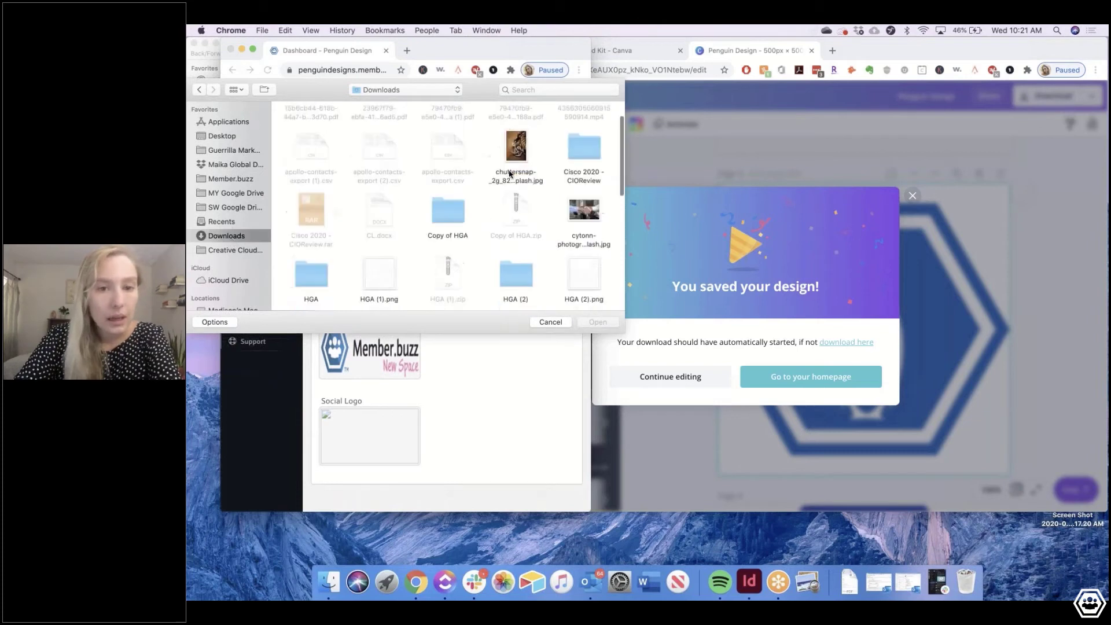
left_click(516, 294)
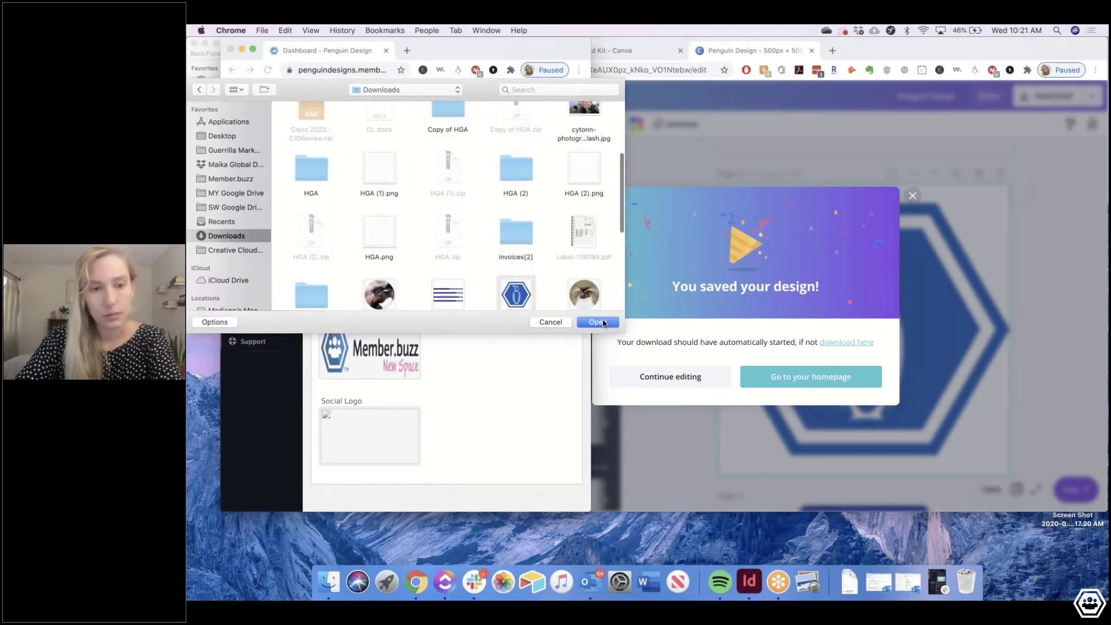
left_click(597, 322)
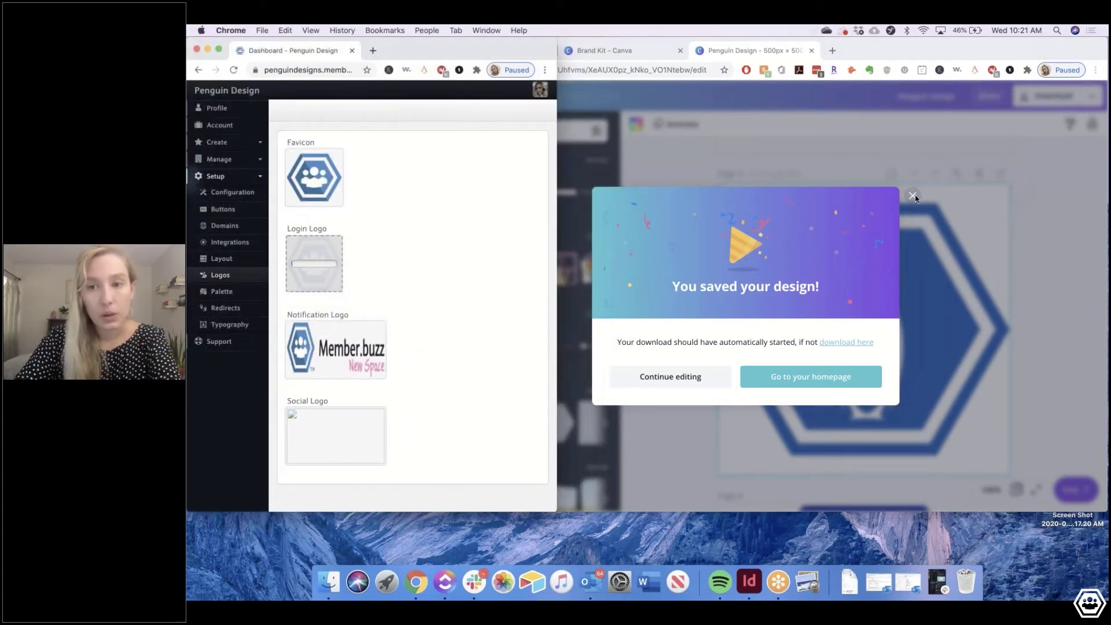
left_click(912, 197)
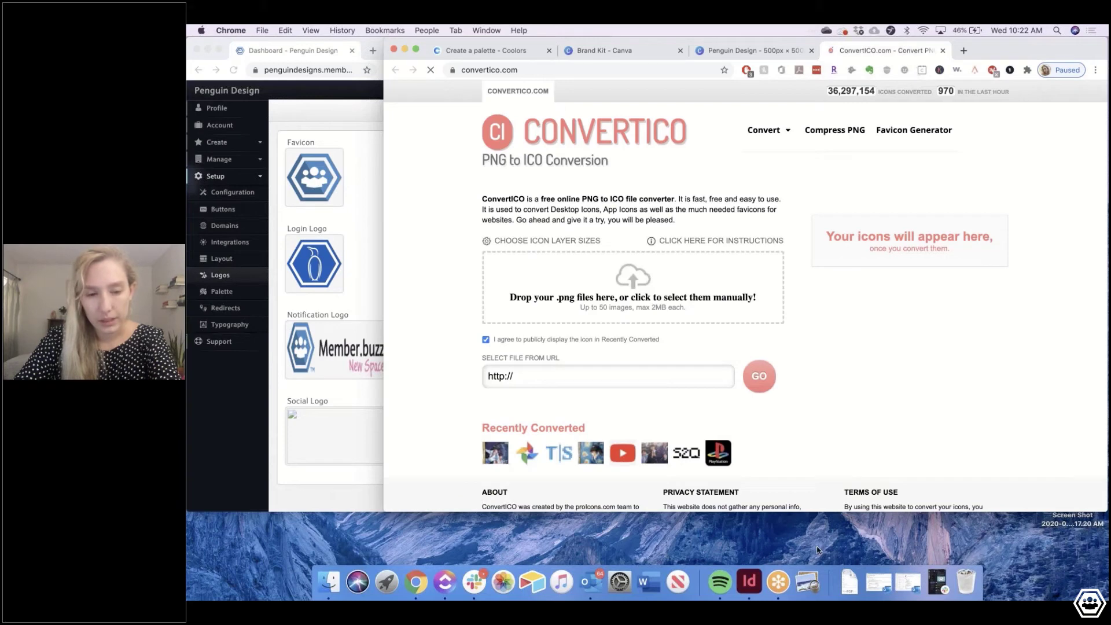
Drop the penguin PNG into ConvertICO and download the resulting 115.0 KB ICO file
left_click(848, 581)
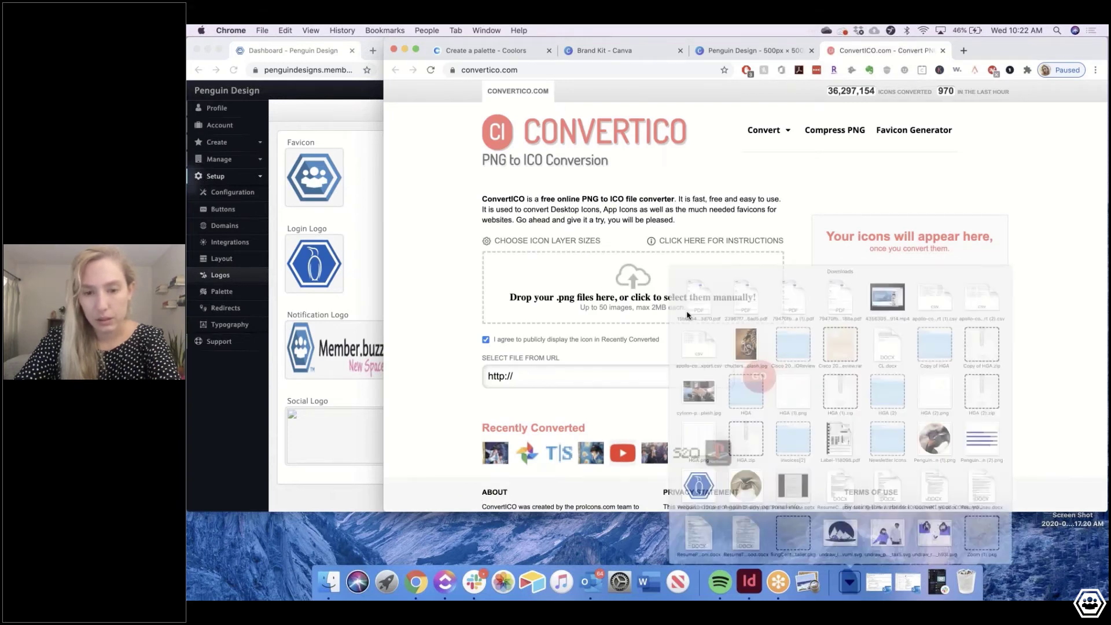
left_click_drag(698, 485, 623, 291)
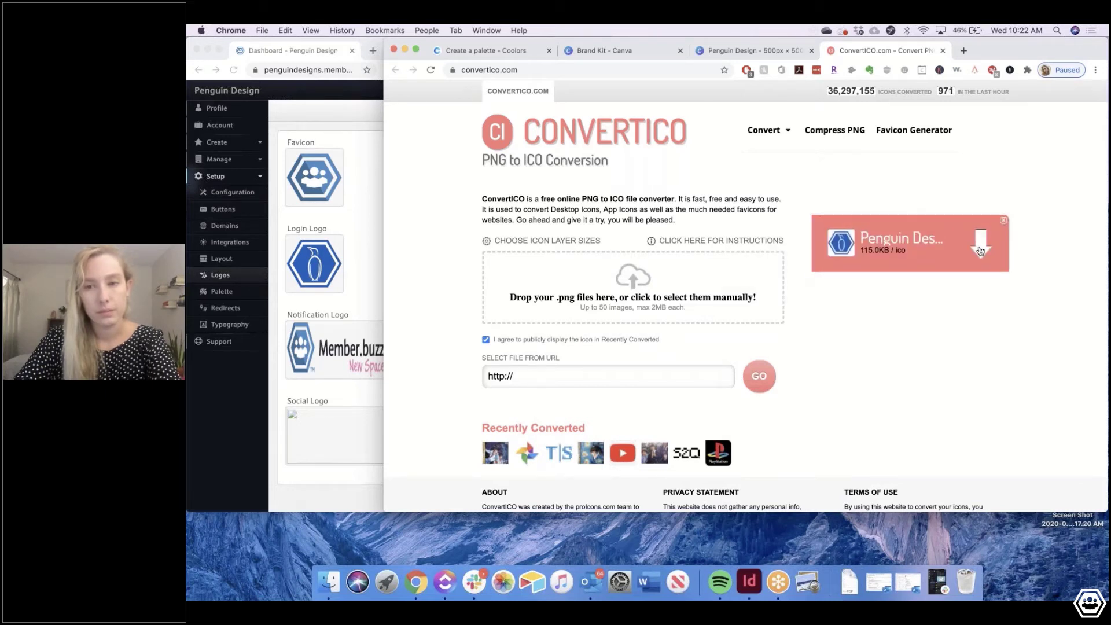
left_click(978, 250)
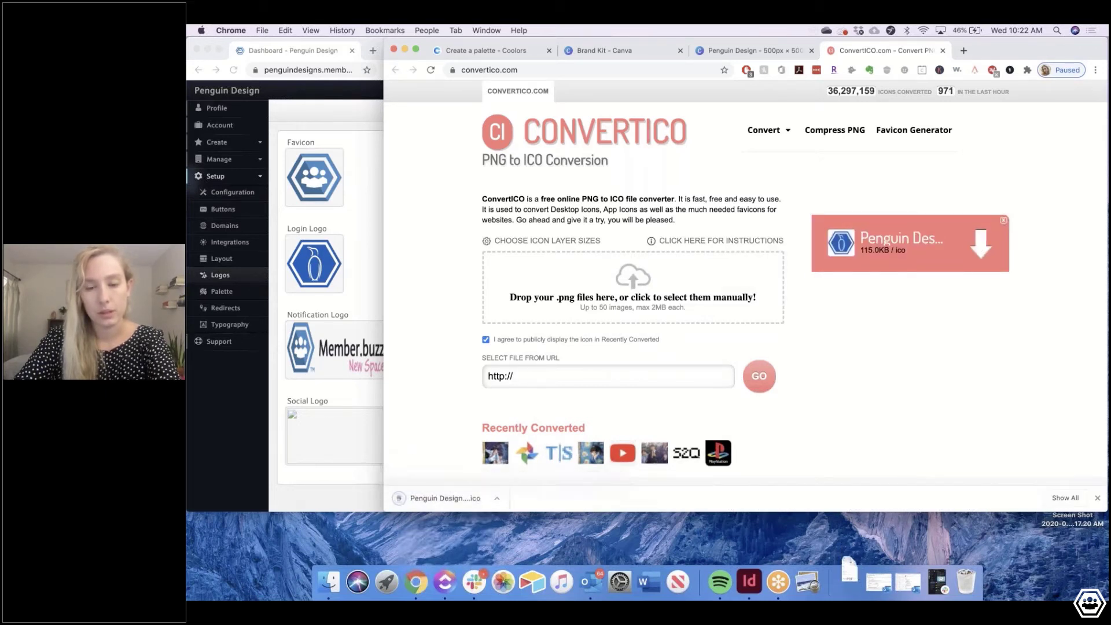
left_click(344, 217)
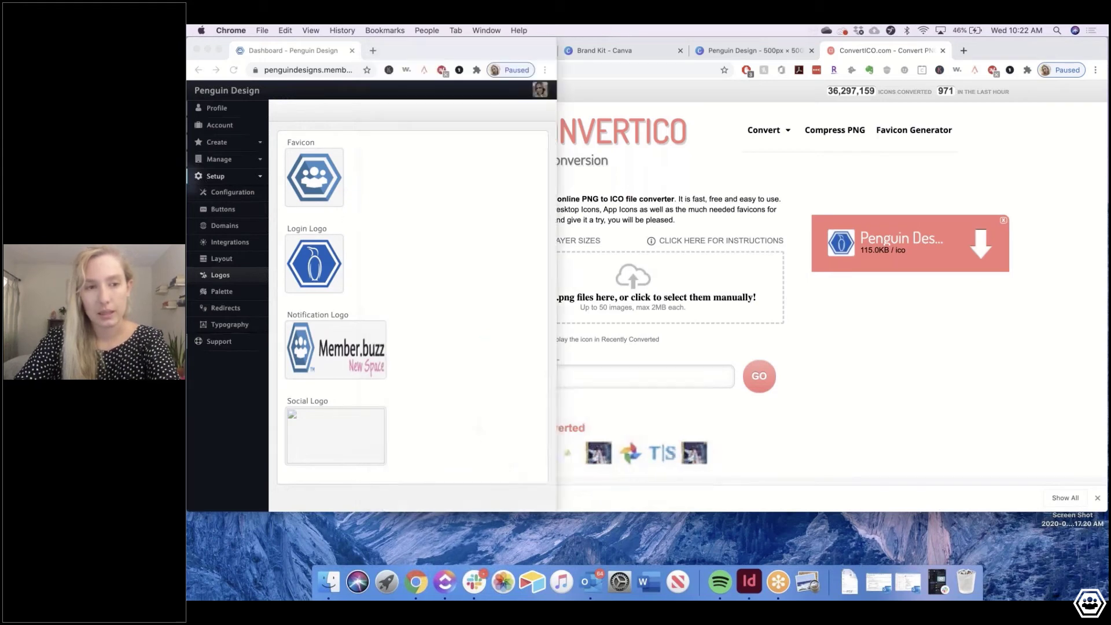
Upload Penguin Design (3).ico from Downloads as the dashboard Favicon
left_click(316, 181)
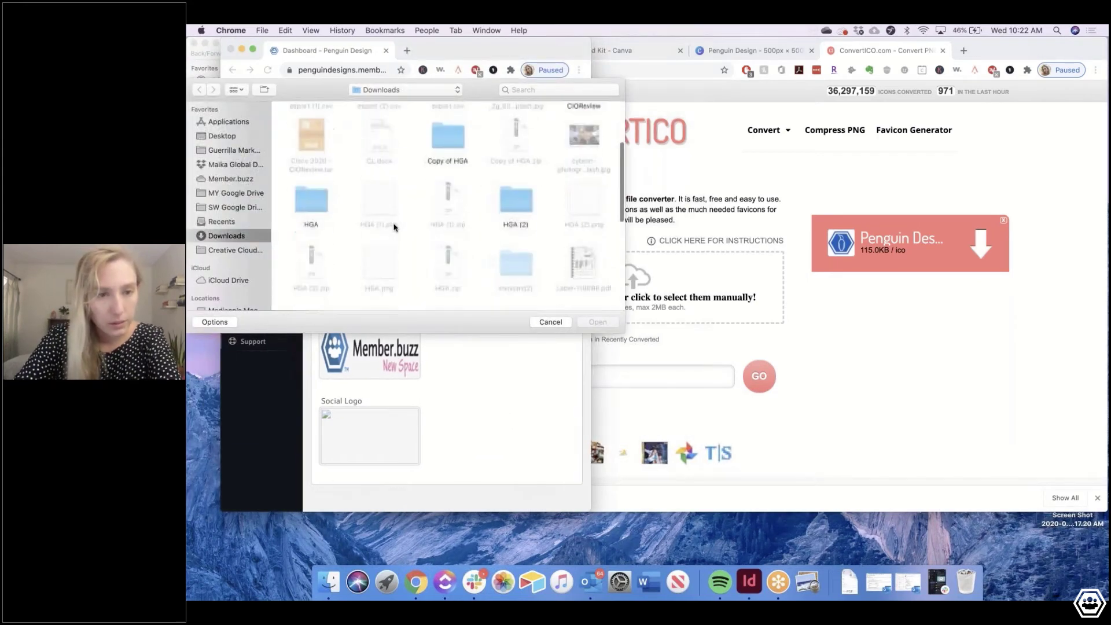
scroll(487, 175, "down", 2)
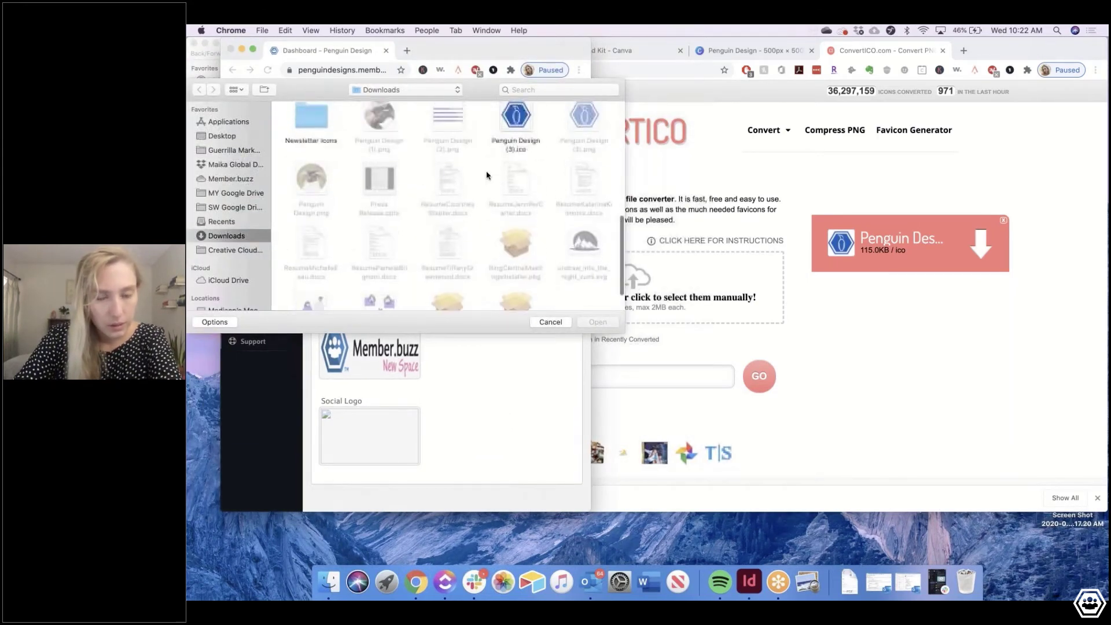
double_click(520, 141)
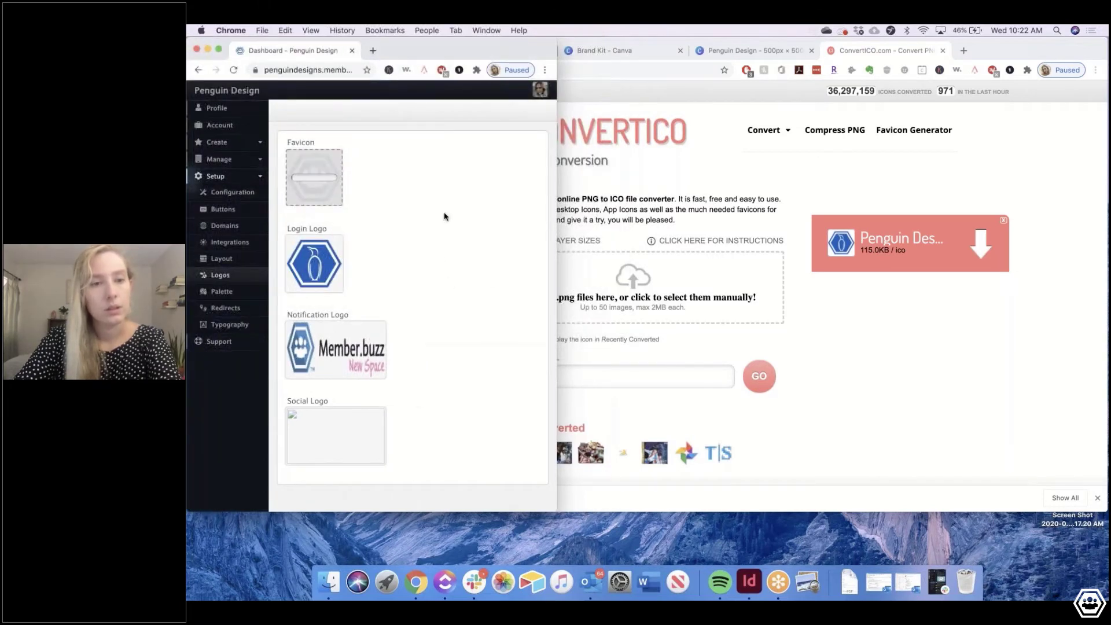
left_click(765, 51)
left_click(344, 323)
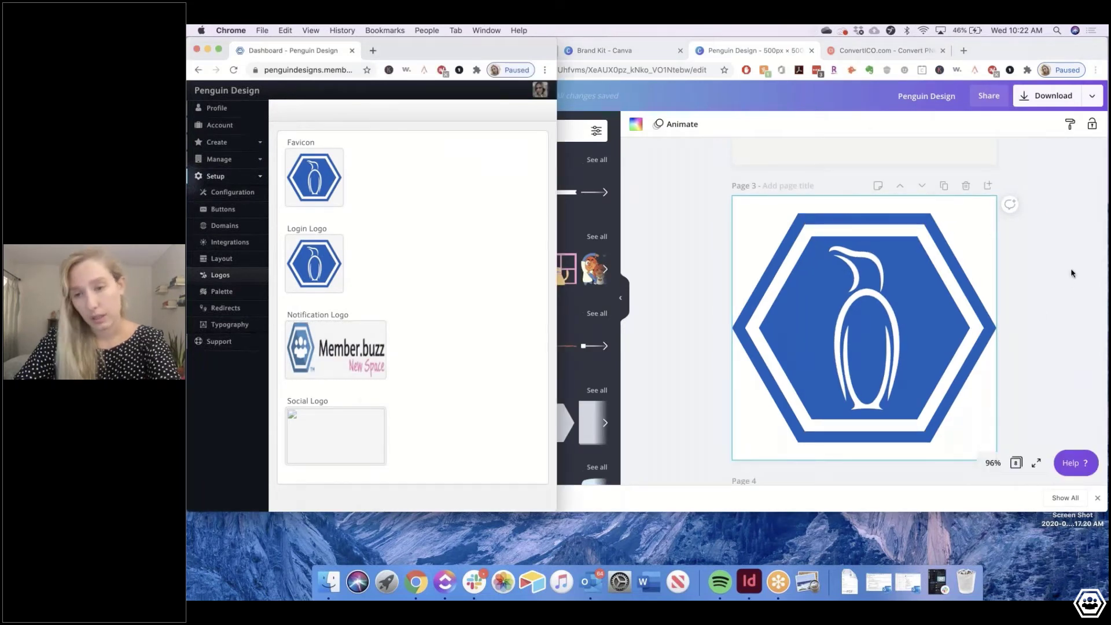
Make a Copy & resize of Penguin Design at a custom 800 × 500 px
left_click(1071, 273)
left_click(499, 97)
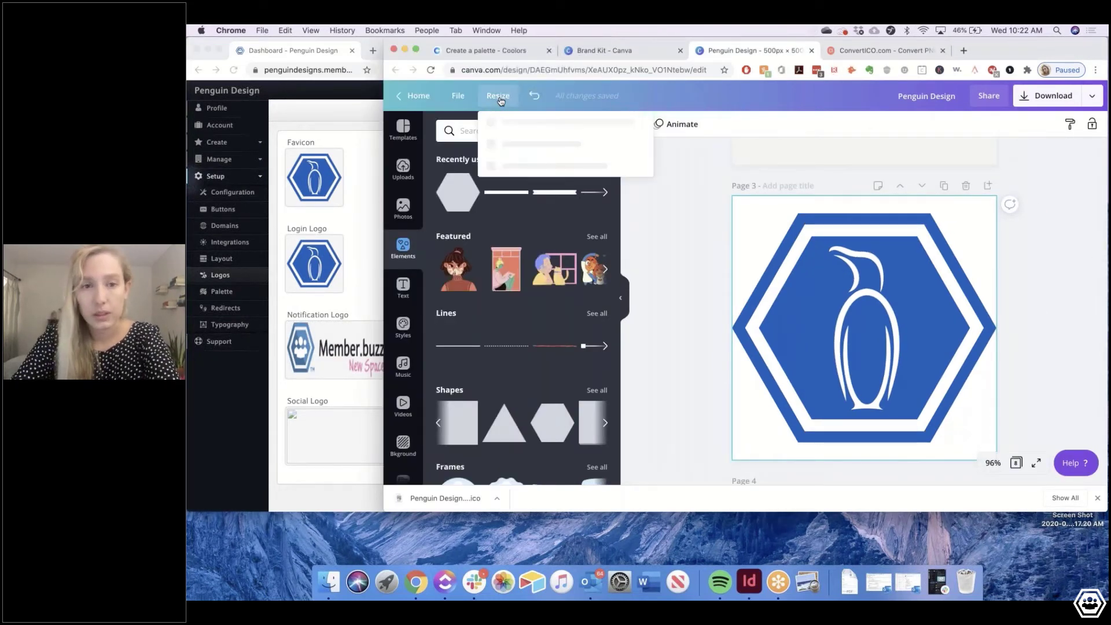
left_click(570, 174)
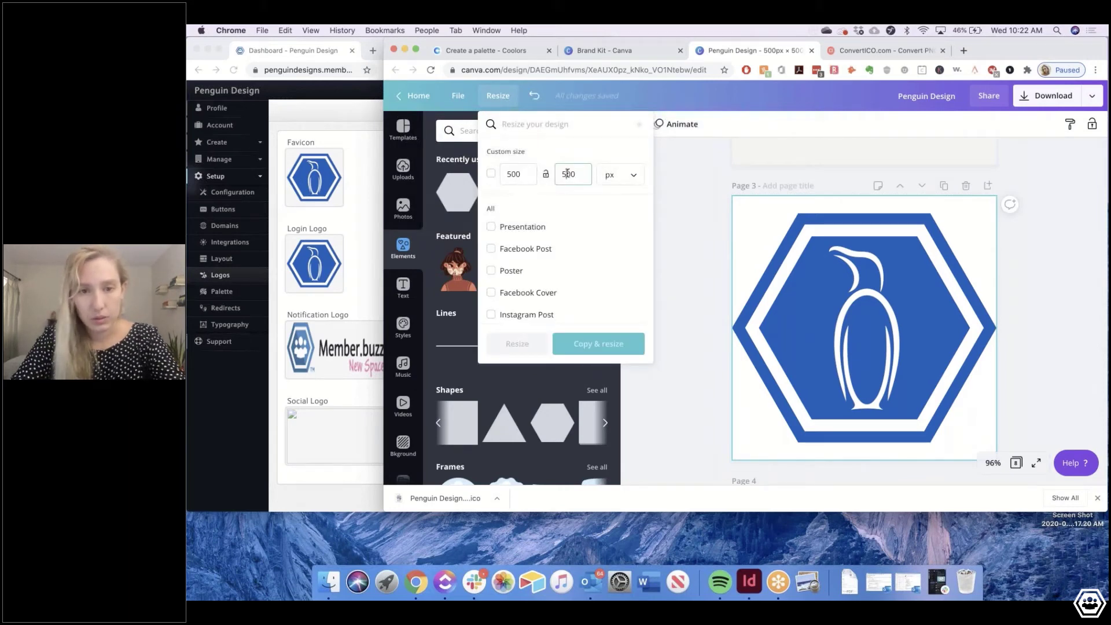
key("BackSpace")
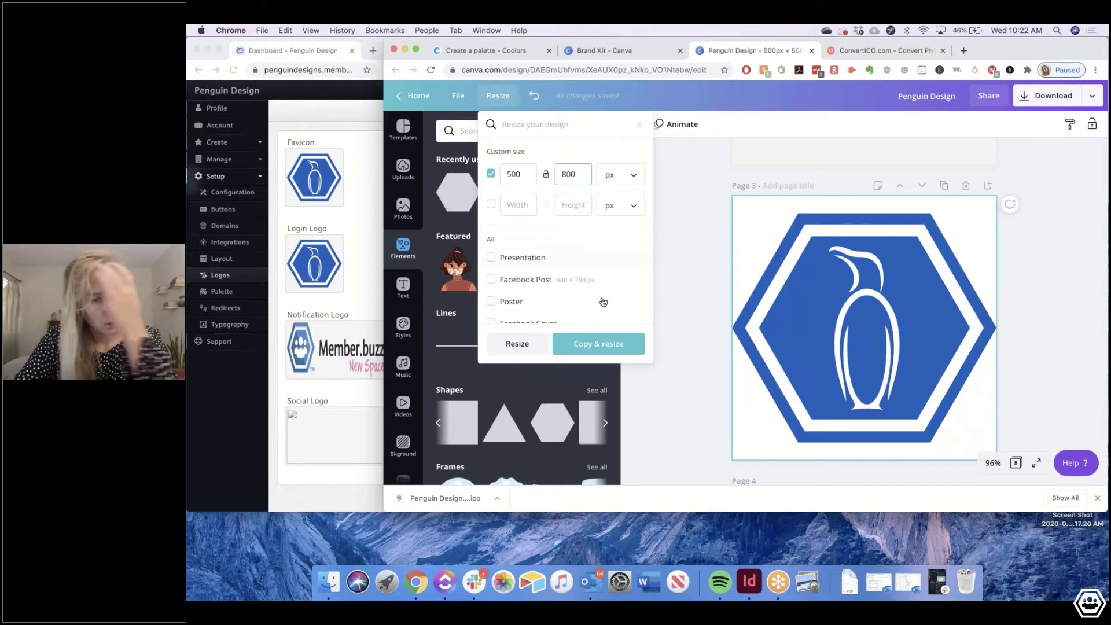
left_click(598, 344)
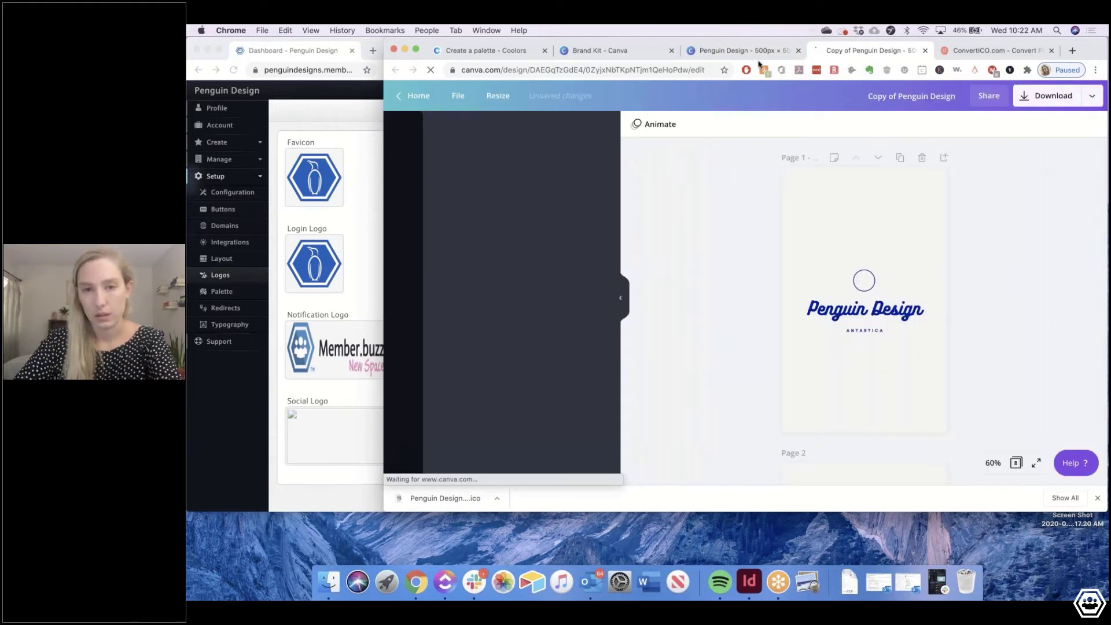
left_click(496, 96)
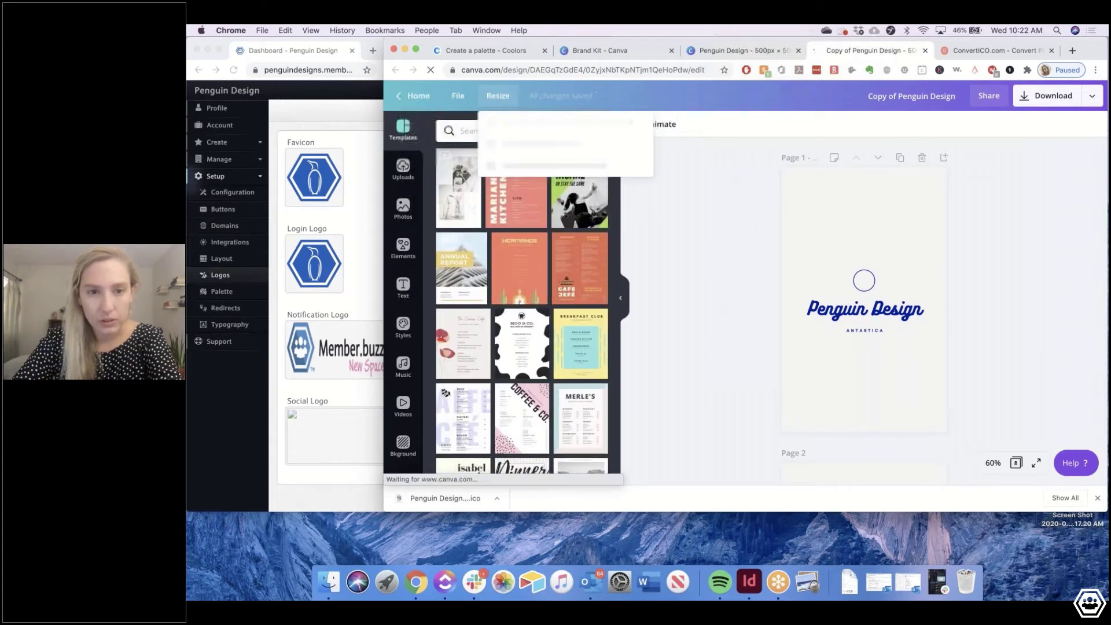
left_click(510, 172)
type("6")
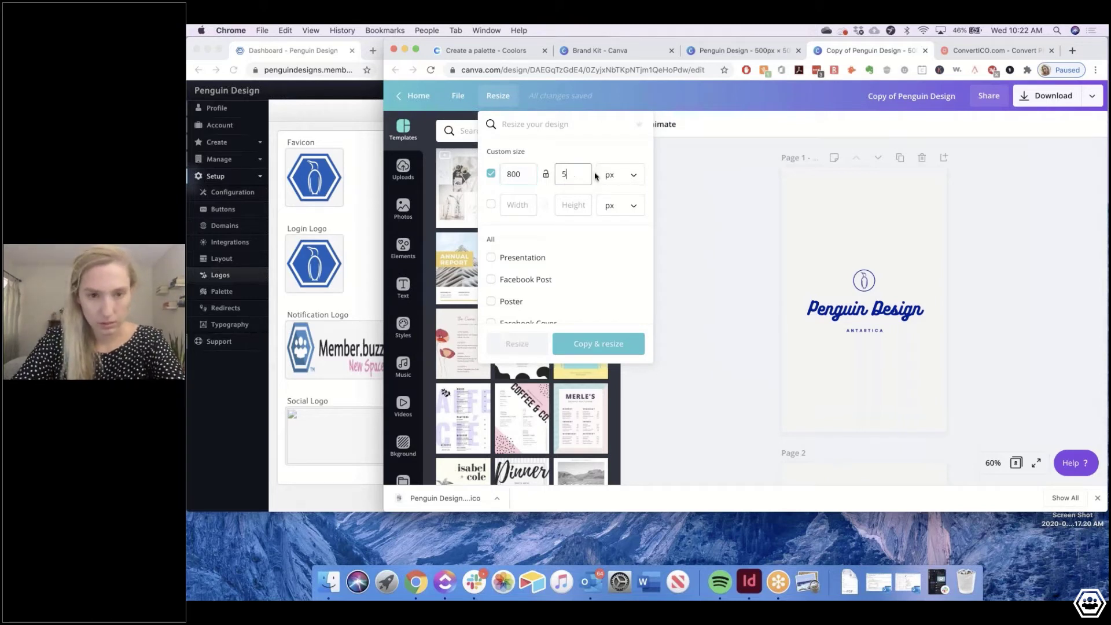
left_click(602, 345)
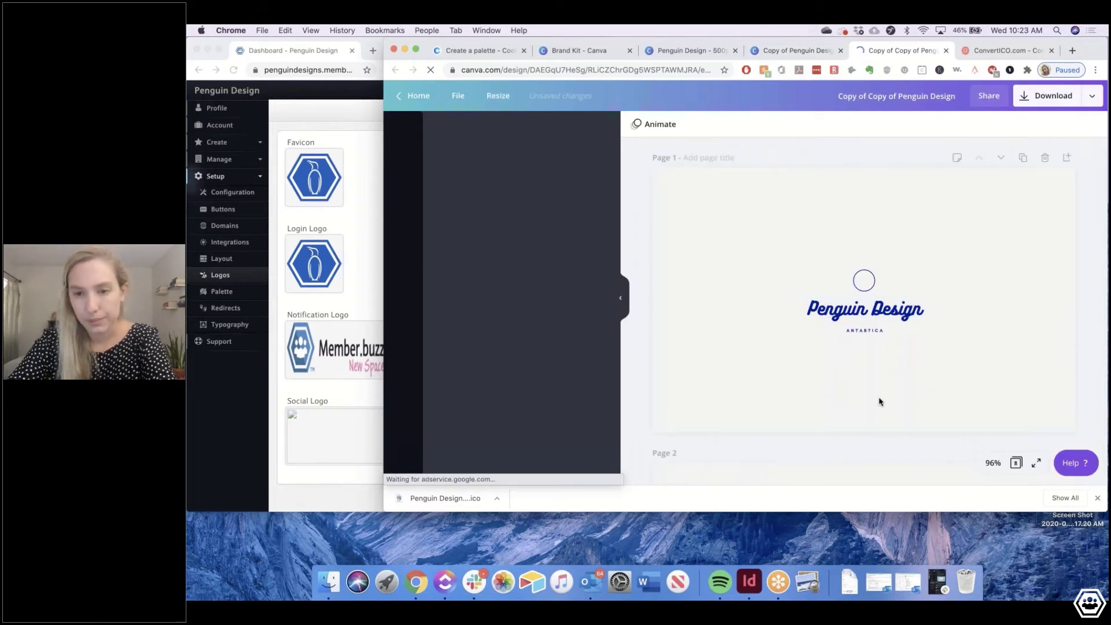
Group the penguin hexagon layers on page 3, enlarge the group and move it left
scroll(880, 401, "down", 10)
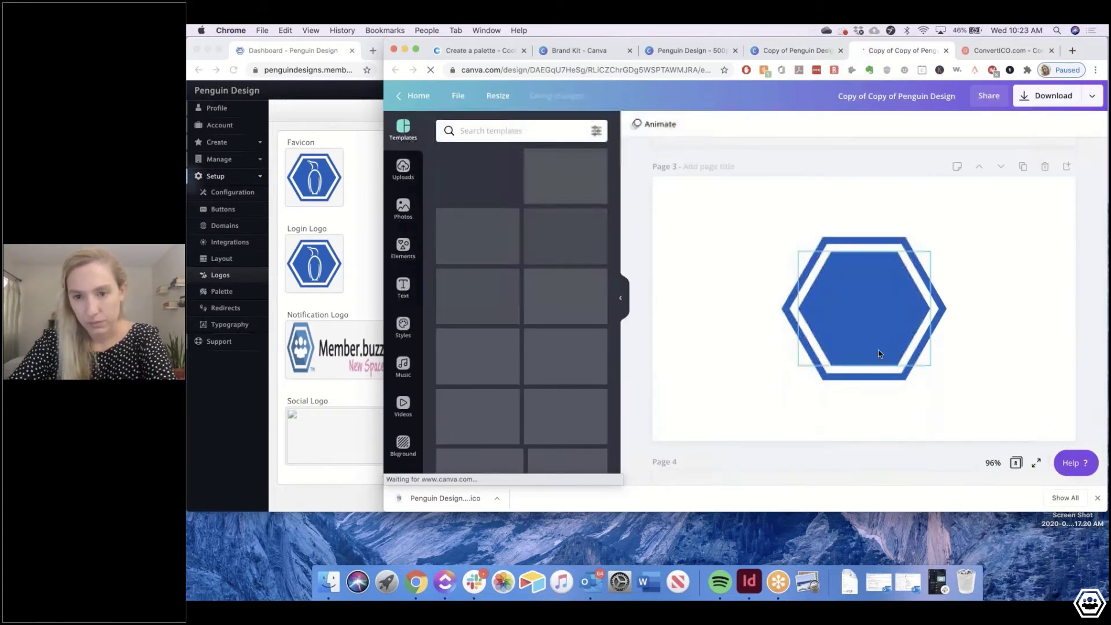
left_click(781, 243)
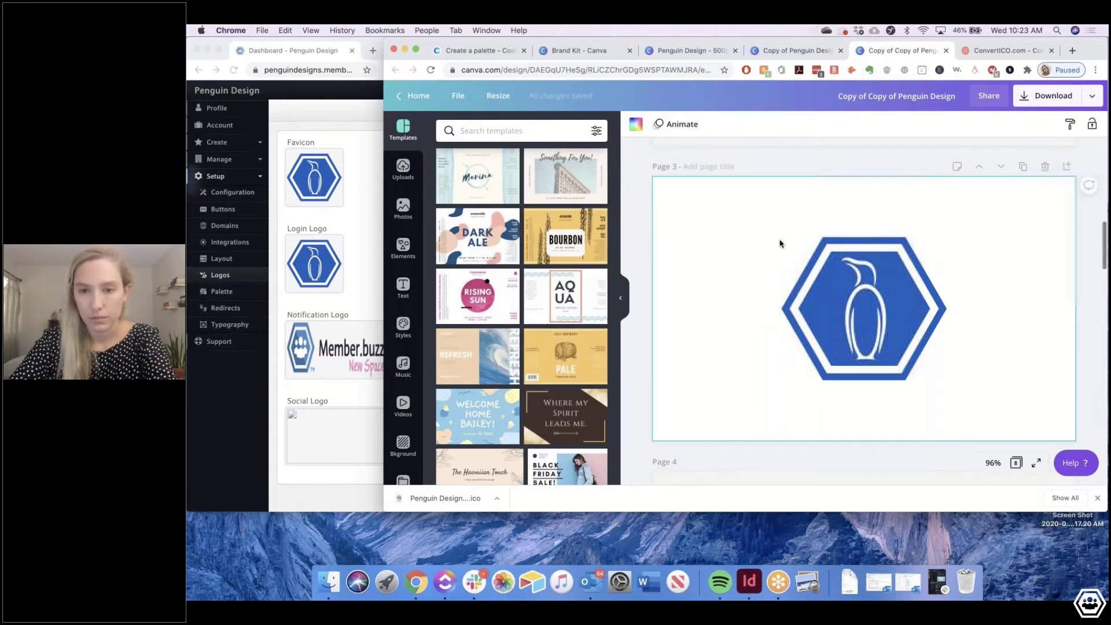
mouse_move(812, 264)
left_mouse_down()
mouse_move(985, 431)
mouse_move(901, 331)
mouse_move(799, 265)
left_mouse_up()
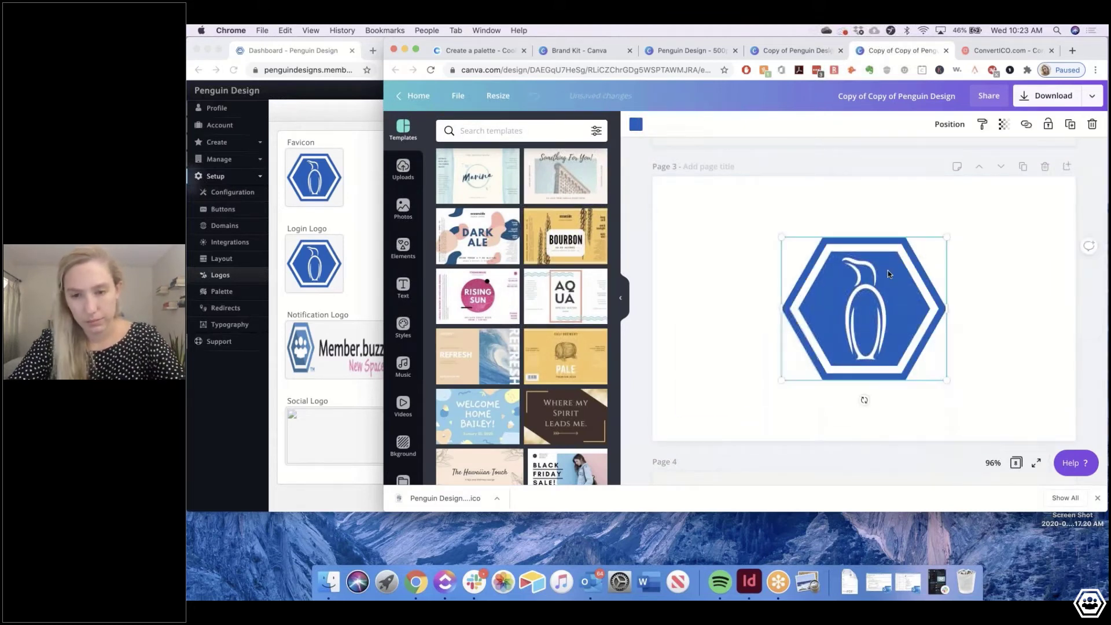
left_click_drag(797, 228, 769, 203)
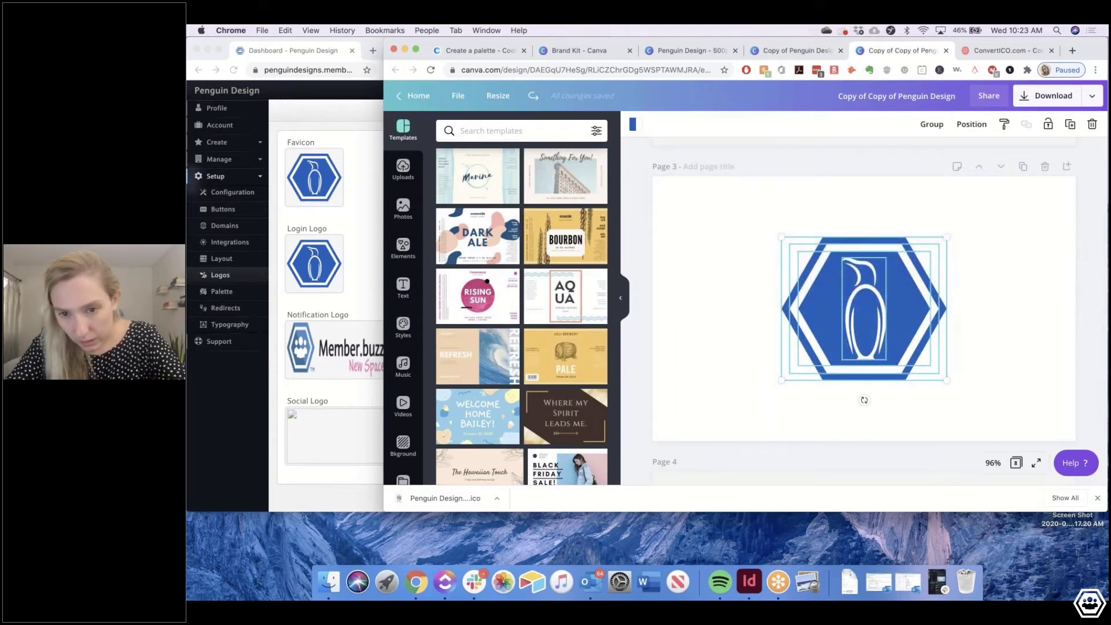
right_click(872, 328)
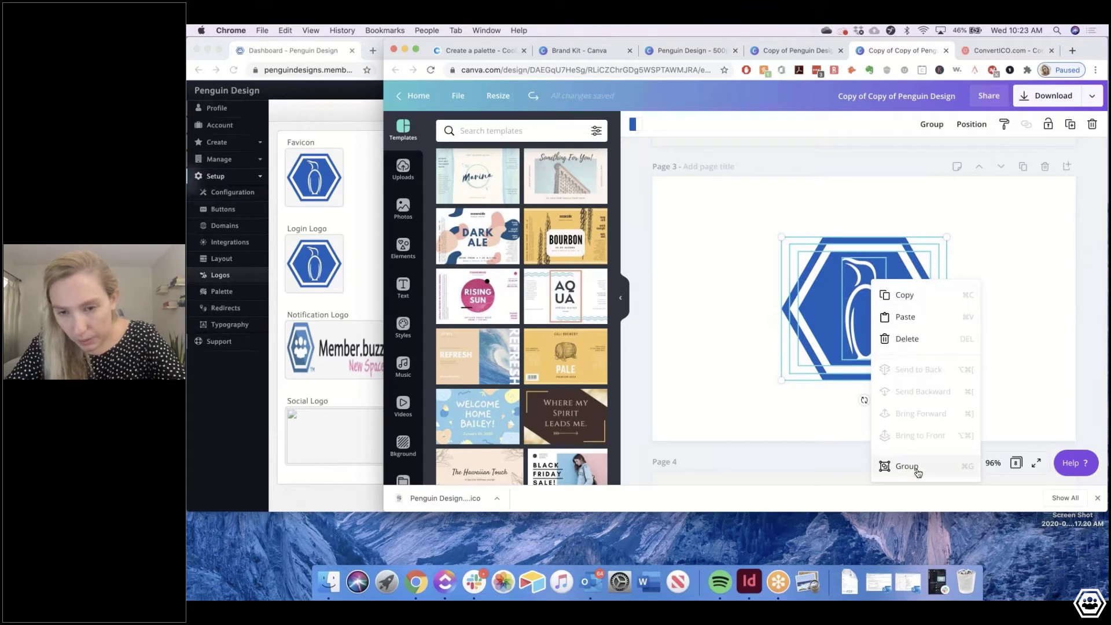
left_click(906, 466)
left_click_drag(947, 226, 974, 215)
left_click_drag(892, 297, 766, 305)
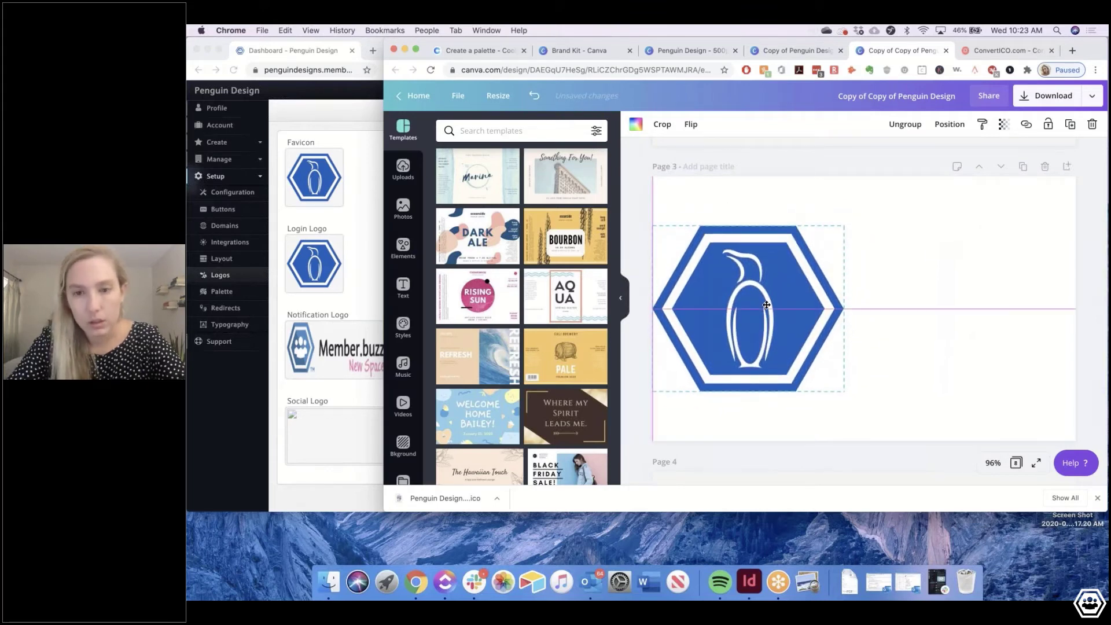
Copy the Penguin Design text from page 2 onto page 3 and colour it the document blue
scroll(905, 293, "up", 5)
left_click(879, 312)
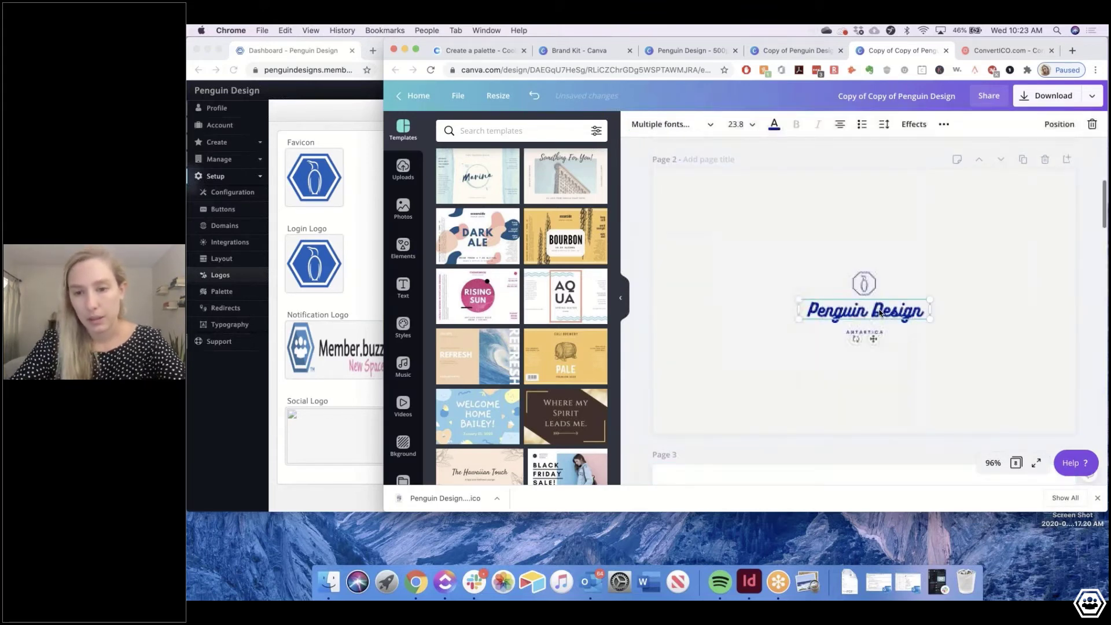
key("ctrl+c")
scroll(880, 330, "down", 5)
left_click(885, 305)
key("ctrl+v")
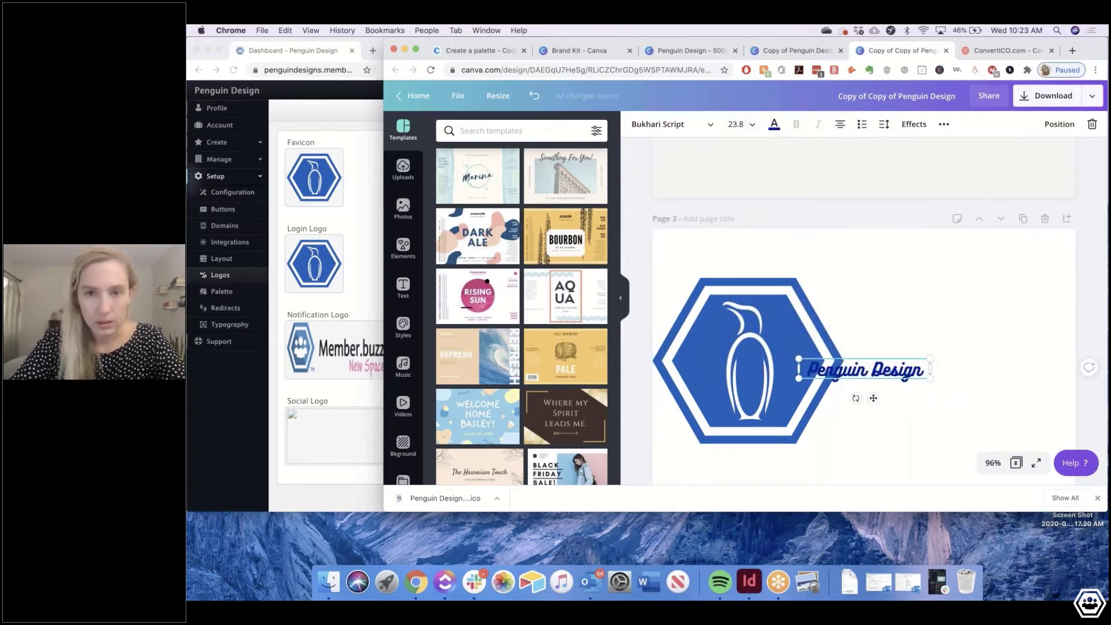
left_click(774, 123)
left_click(447, 233)
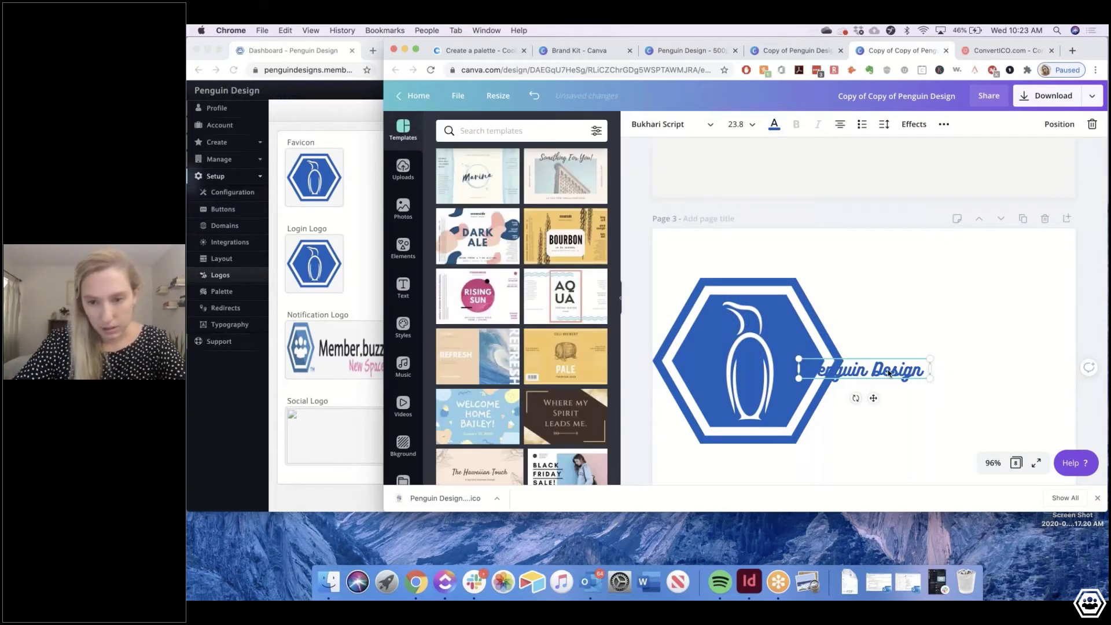
Move the Penguin Design text up beside the logo and enlarge it on one line
left_click_drag(907, 355, 990, 317)
left_click_drag(883, 342, 841, 397)
left_click_drag(1054, 283, 1035, 303)
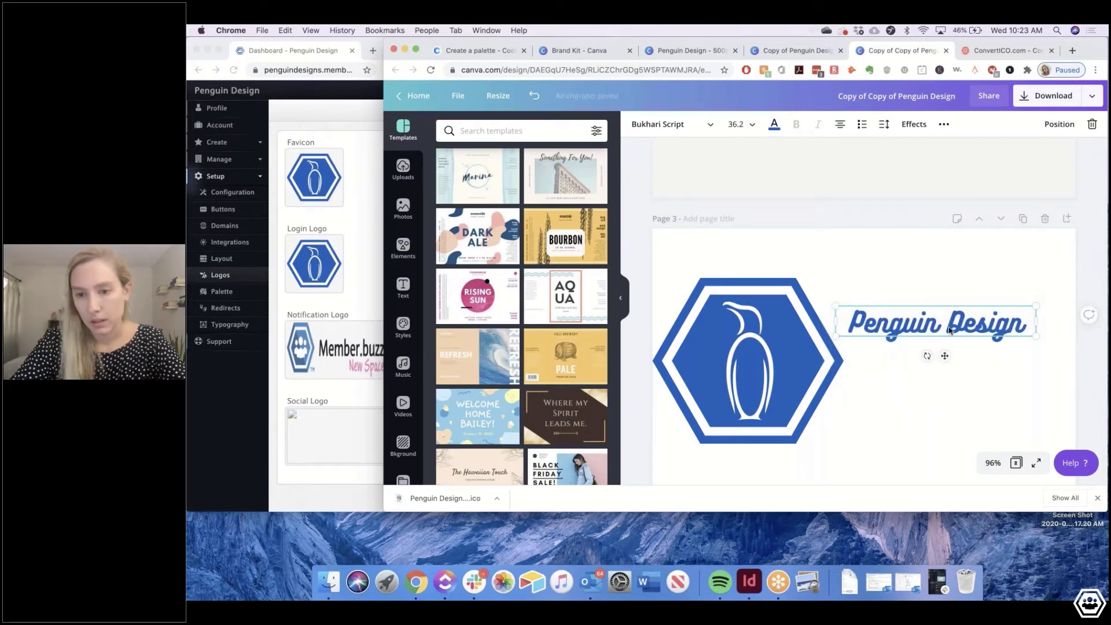
key("Return")
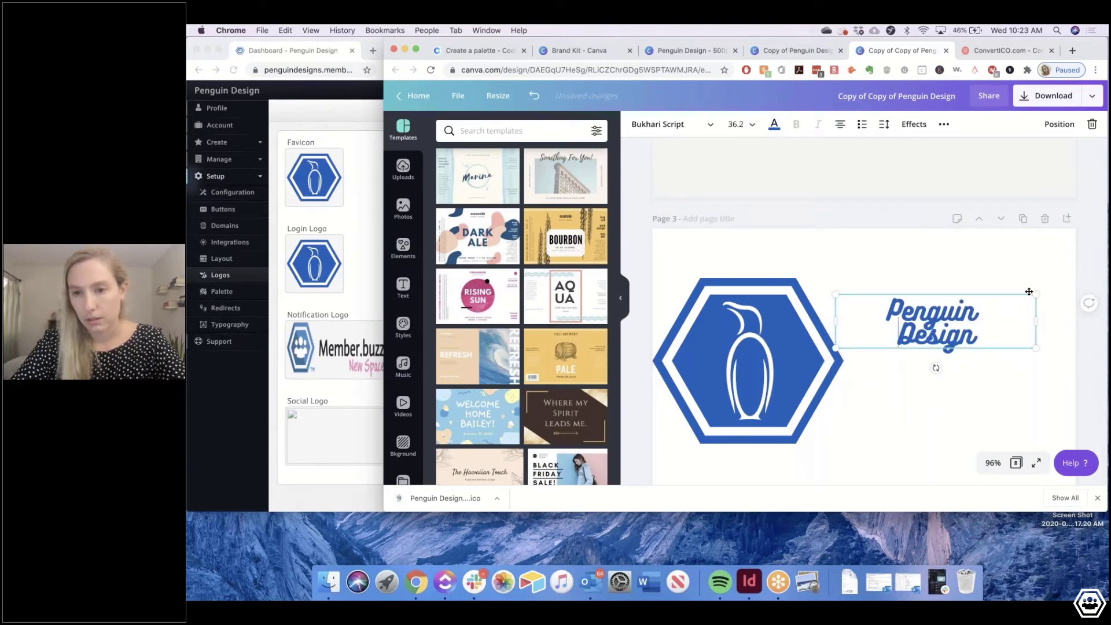
key("BackSpace")
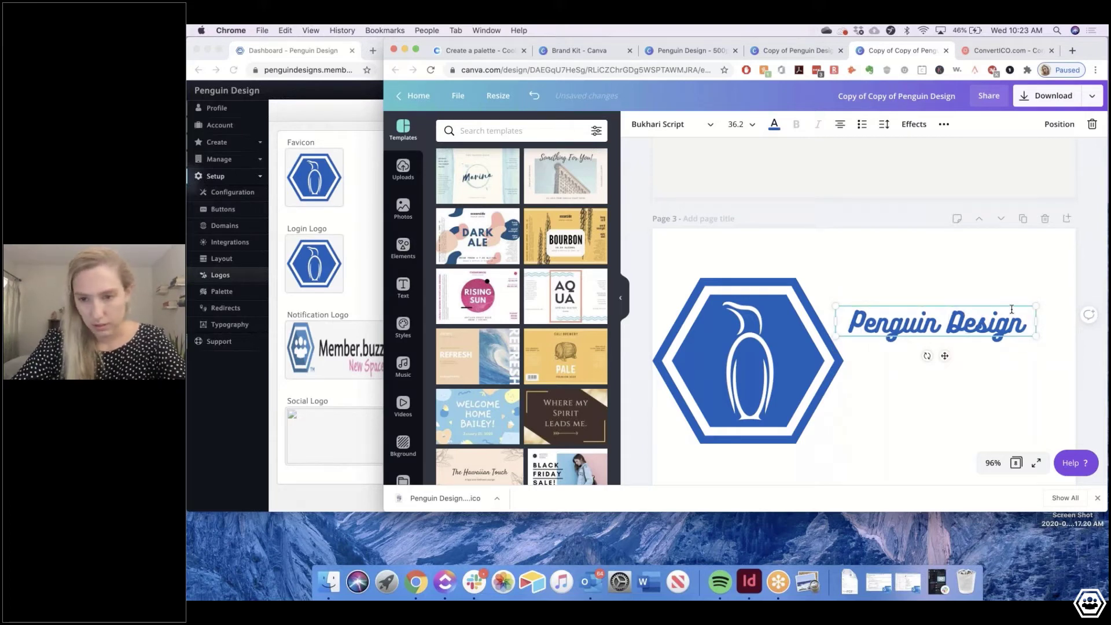
Shrink the penguin logo and resize the text to sit snugly beside it
left_click(832, 428)
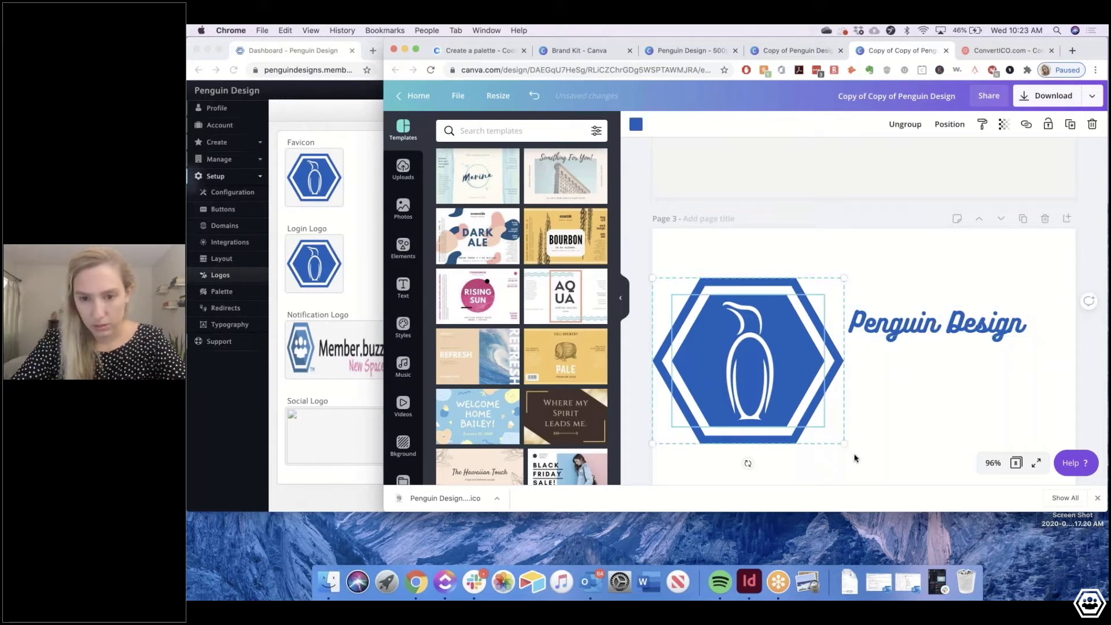
left_click_drag(847, 448, 785, 389)
left_click(901, 342)
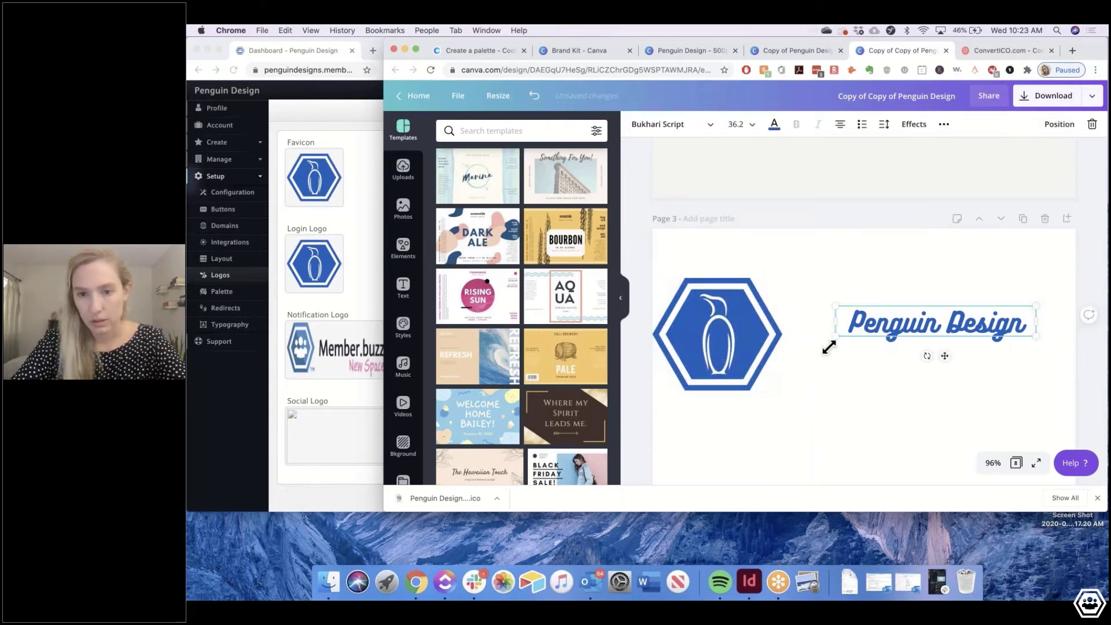
left_click_drag(828, 345, 752, 428)
left_click_drag(1035, 305, 1076, 247)
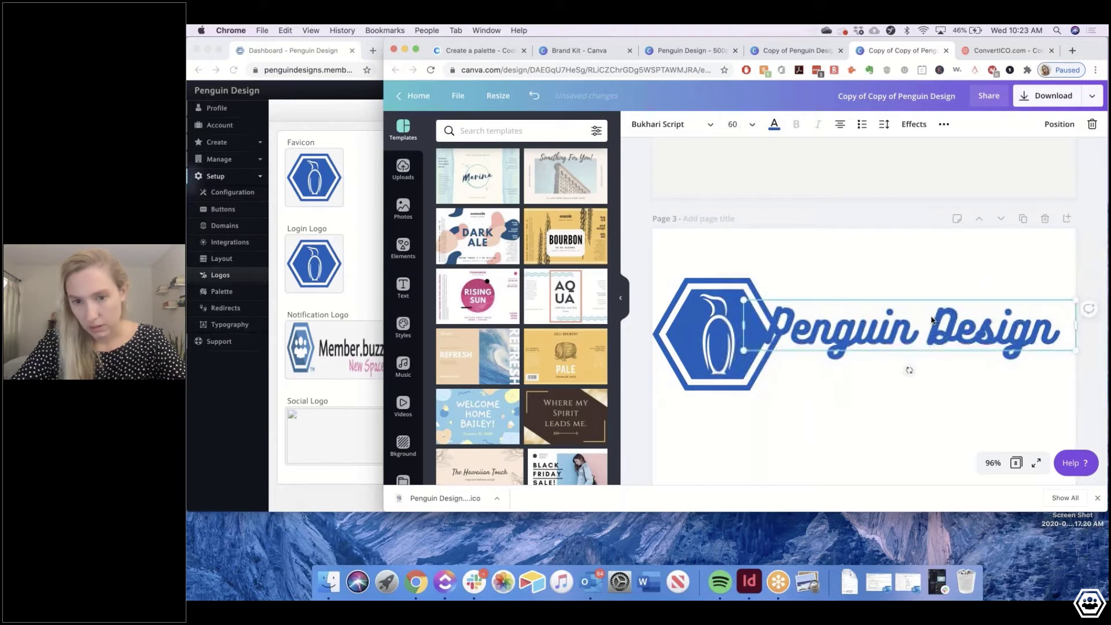
left_click_drag(740, 354, 788, 355)
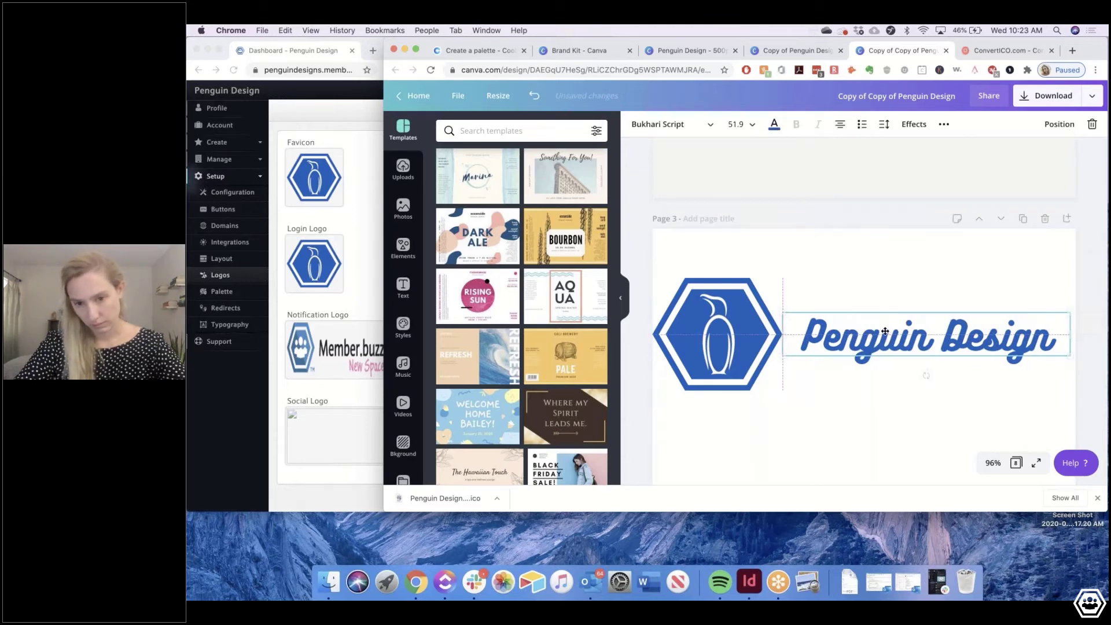
left_click_drag(893, 332, 874, 332)
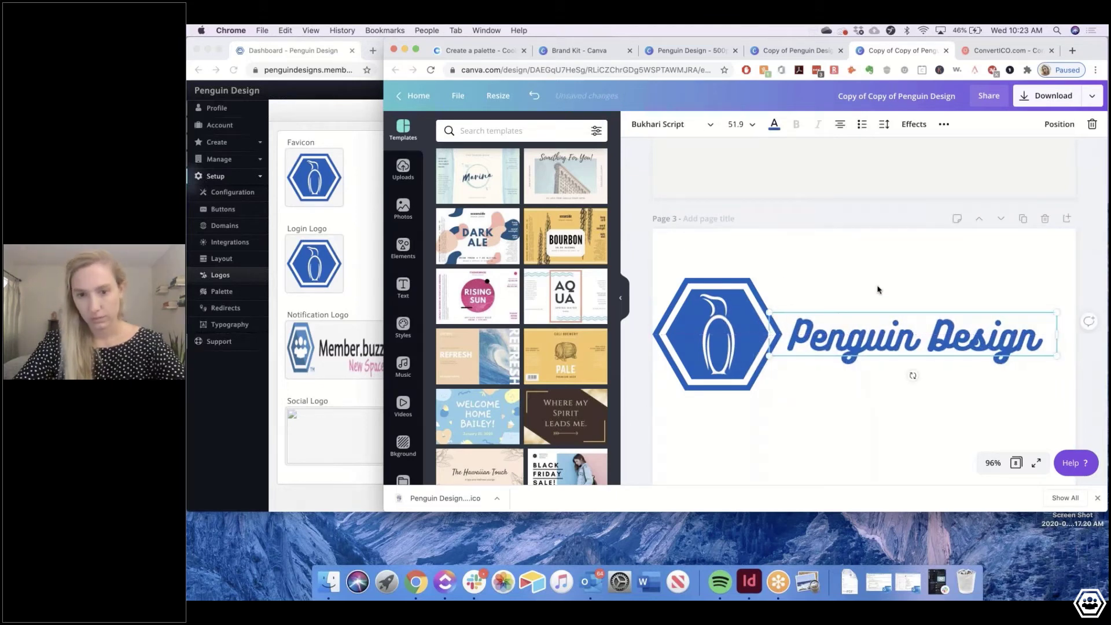
left_click(910, 372)
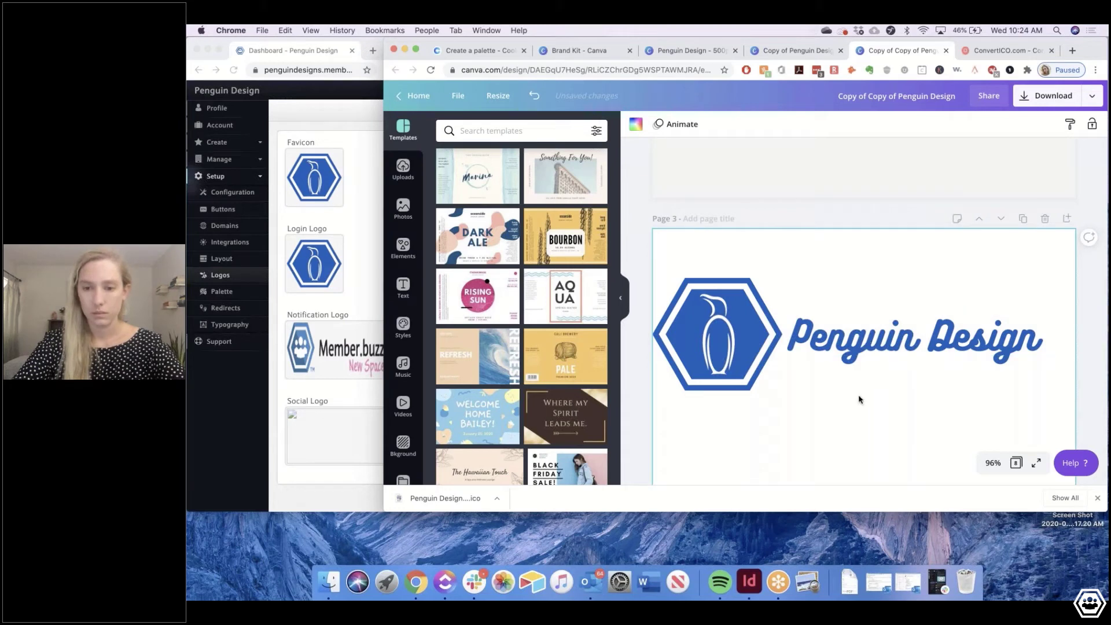
scroll(858, 397, "down", 2)
left_click_drag(661, 196, 897, 297)
left_click(796, 201)
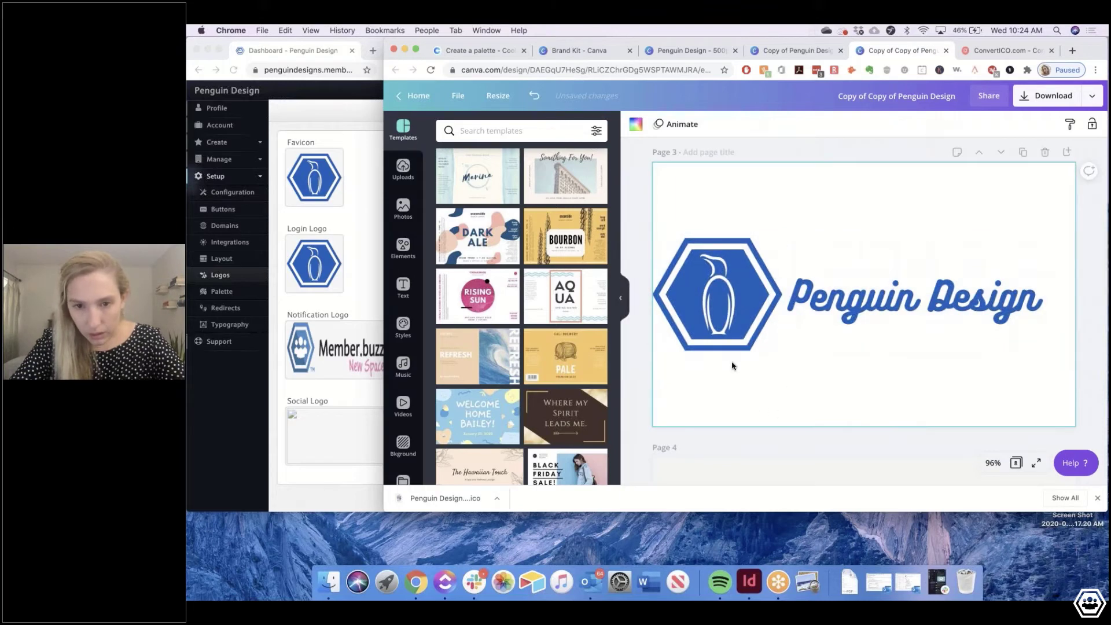
Make a Copy & resize of the logo design with custom height 200 px (800 × 200)
left_click(497, 96)
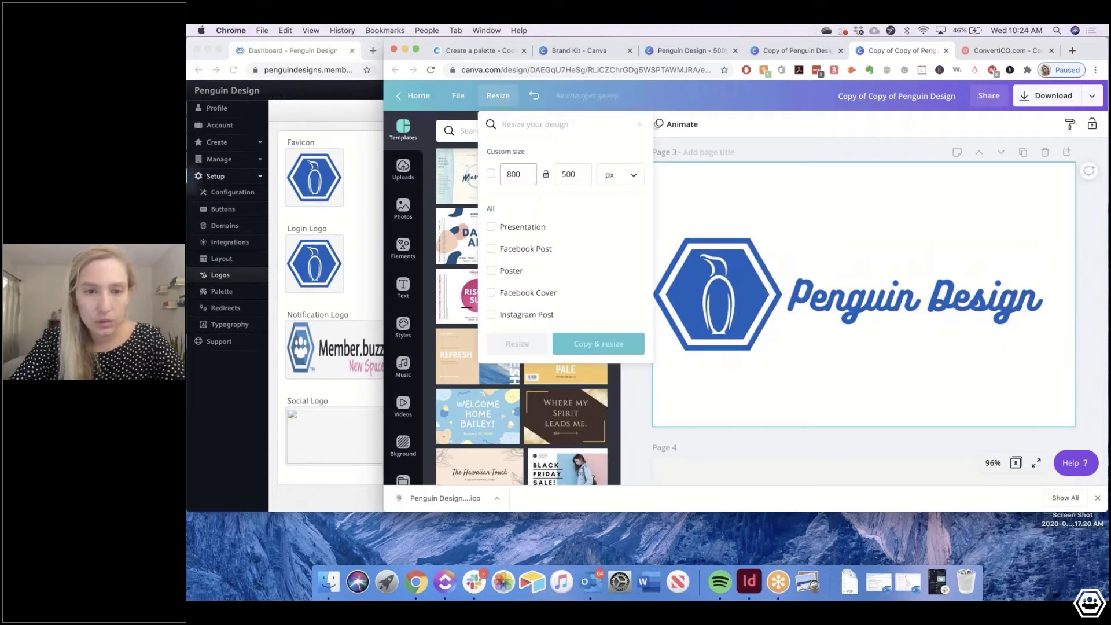
left_click(567, 176)
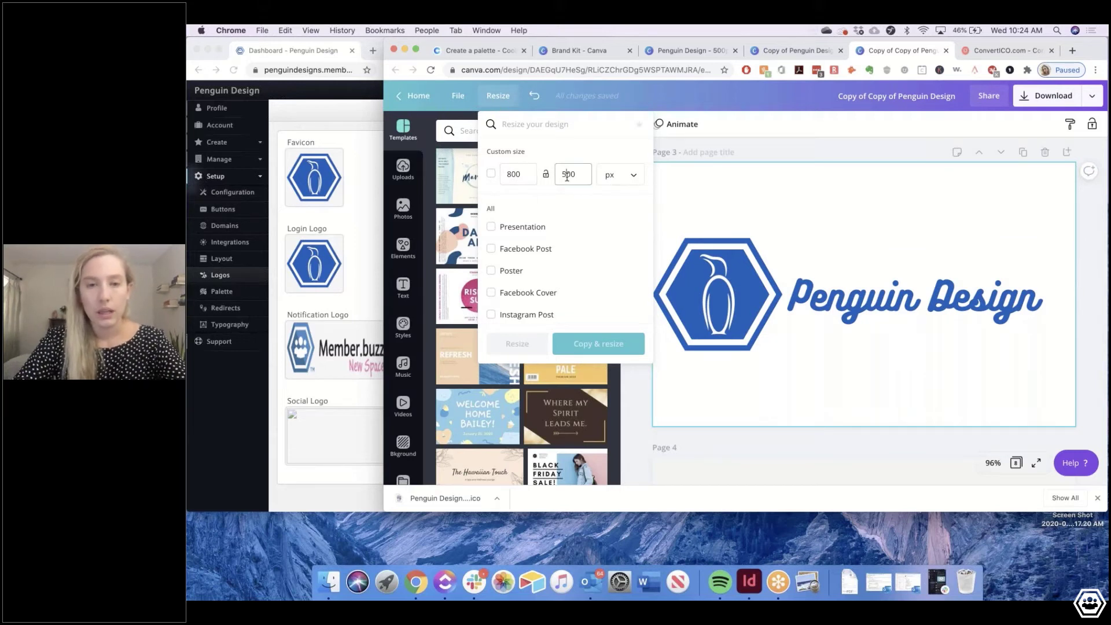
key("BackSpace")
key("BackSpace")
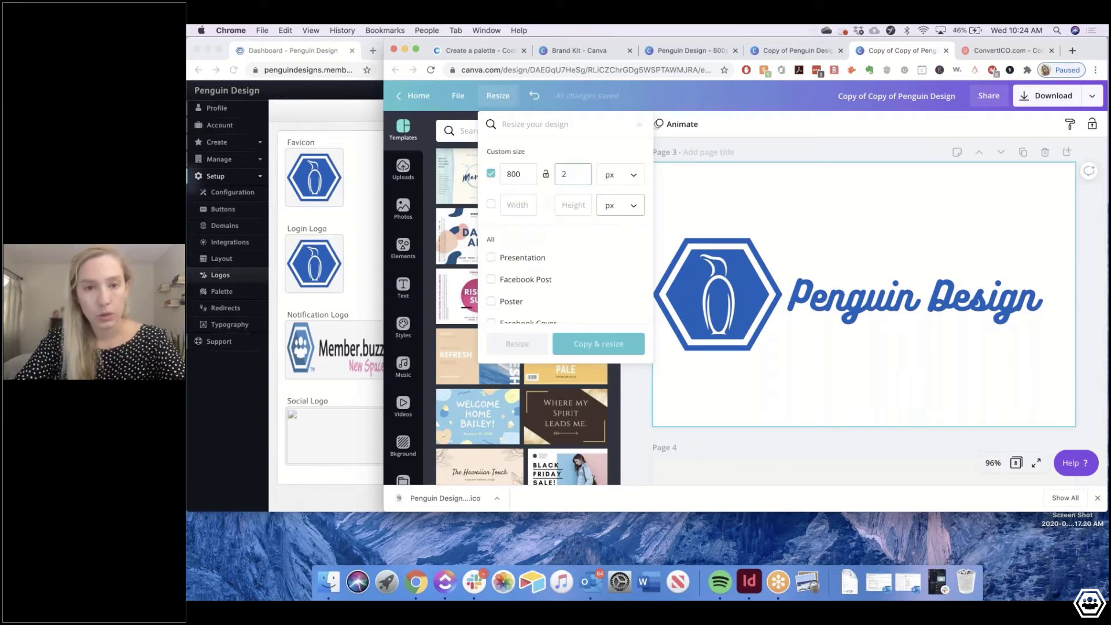
type("200")
left_click(598, 343)
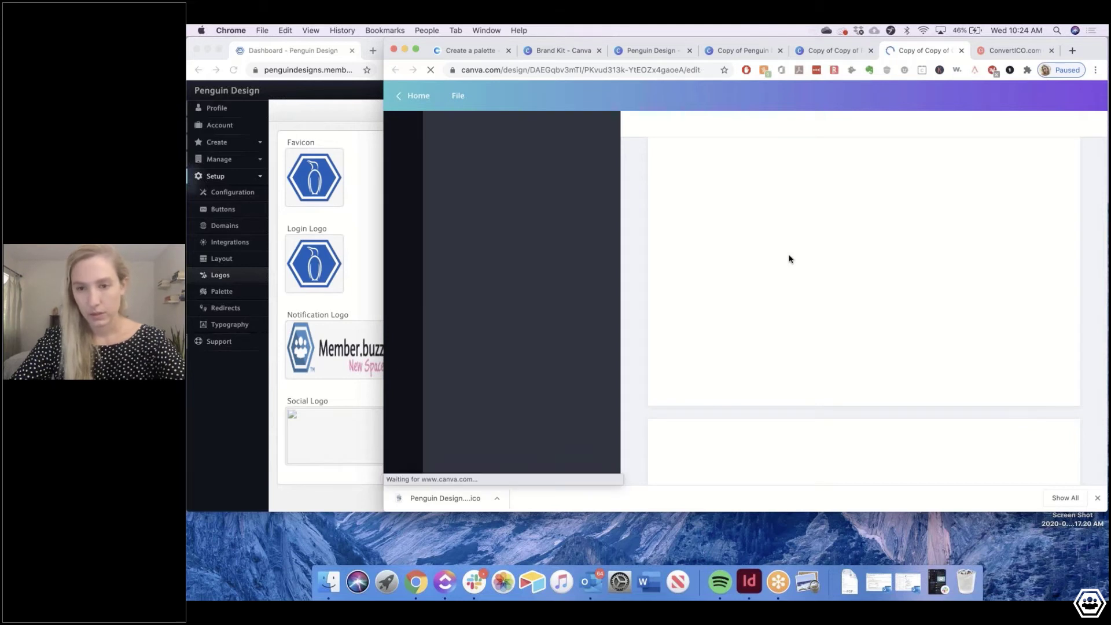
Enlarge the penguin hexagon on page 3 and move it to the banner's left edge
scroll(780, 359, "down", 3)
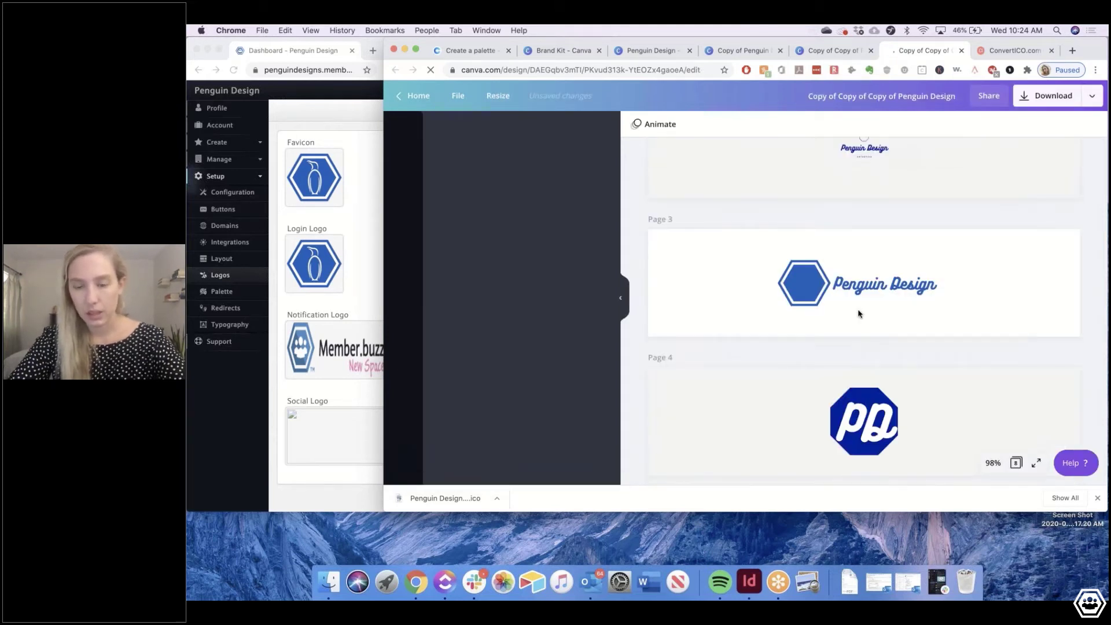
left_click(812, 258)
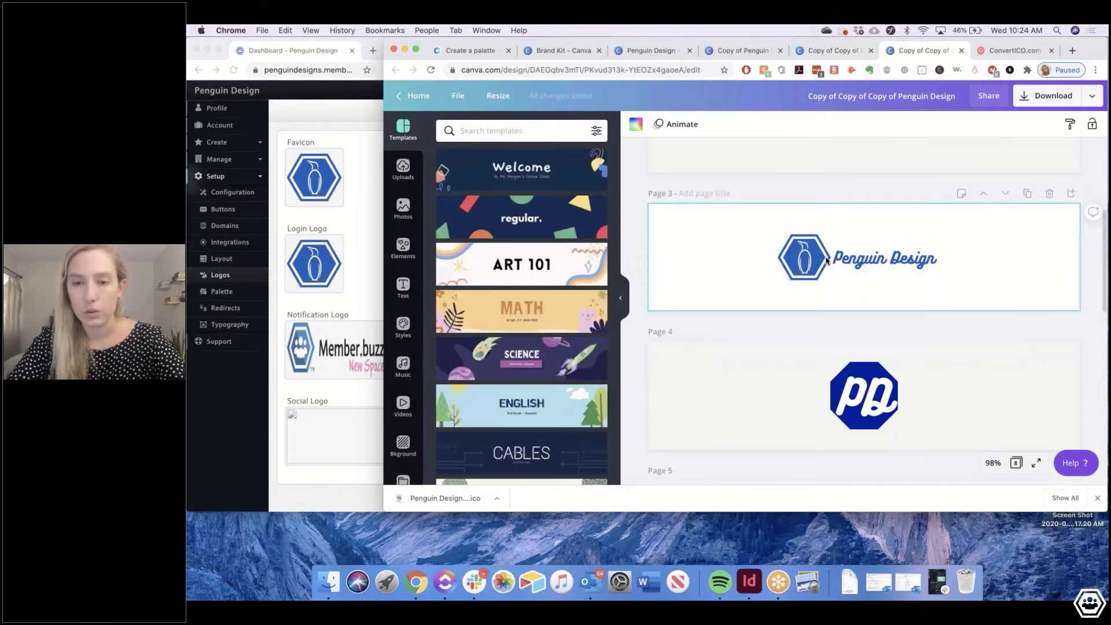
left_click(819, 256)
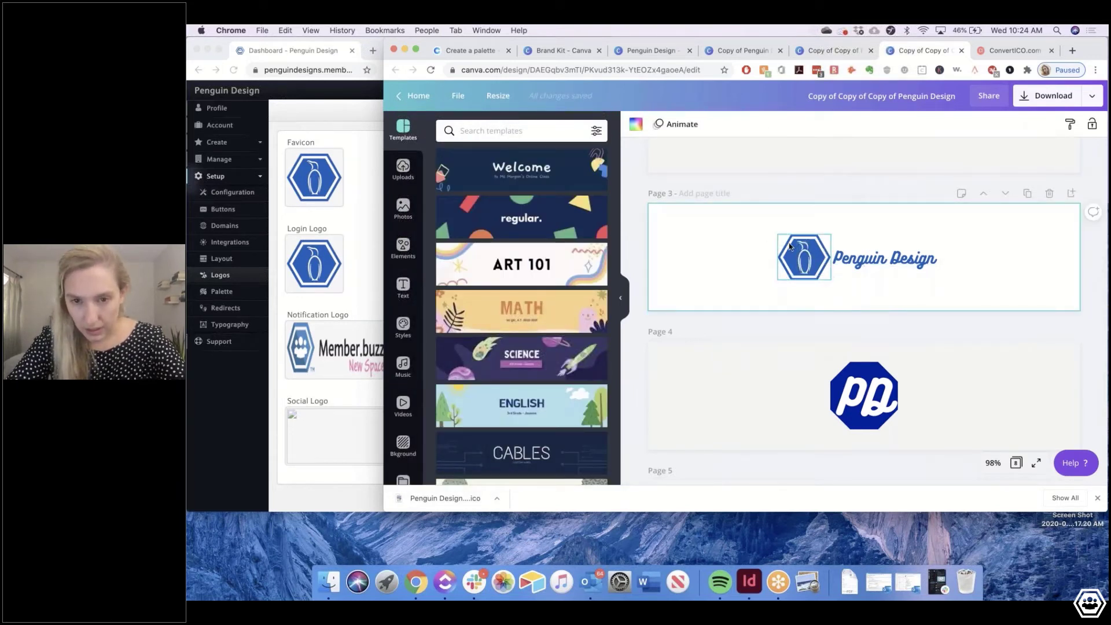
left_click_drag(777, 234, 740, 217)
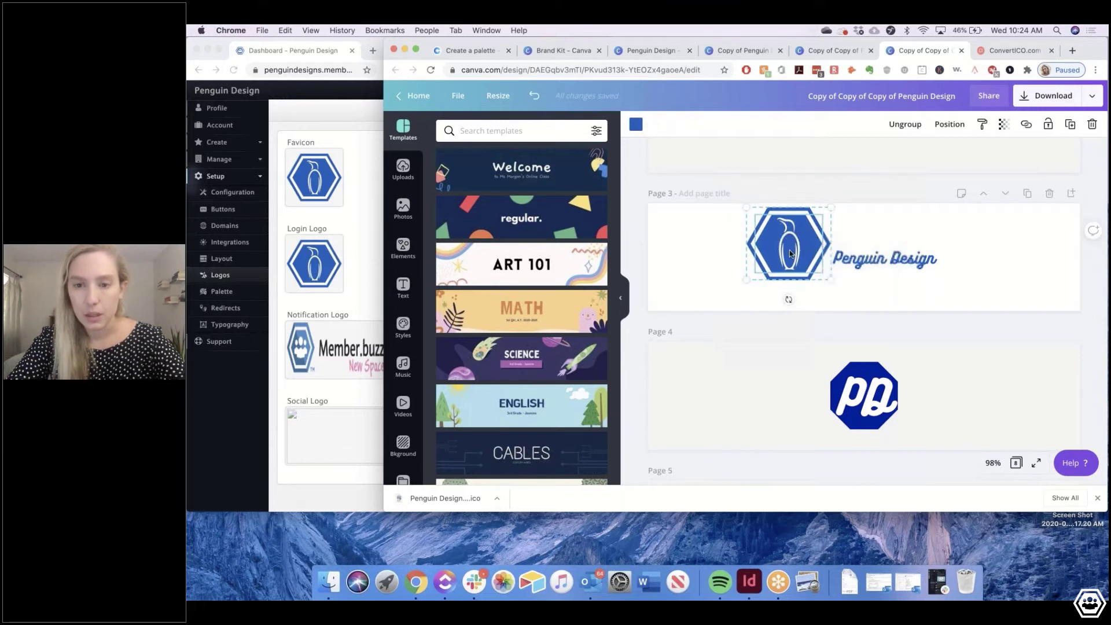
left_click_drag(803, 248, 765, 305)
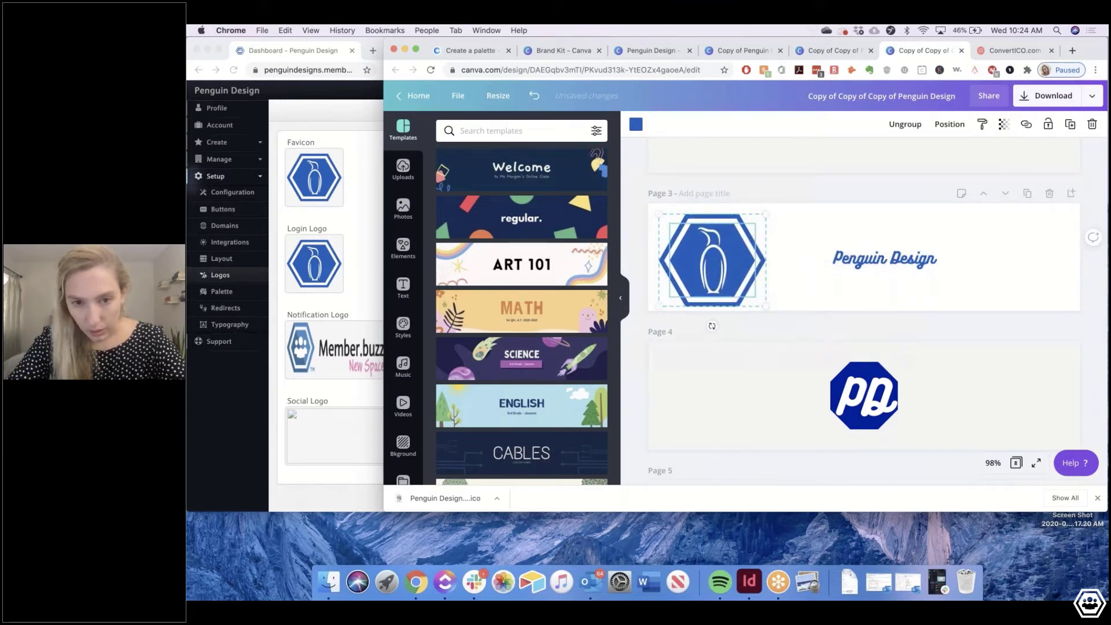
left_click_drag(658, 217, 652, 207)
left_click(790, 246)
left_click_drag(721, 250, 723, 251)
Enlarge the Penguin Design text to size 59.5 and centre it vertically on the banner
left_click(831, 262)
left_click_drag(827, 265, 772, 318)
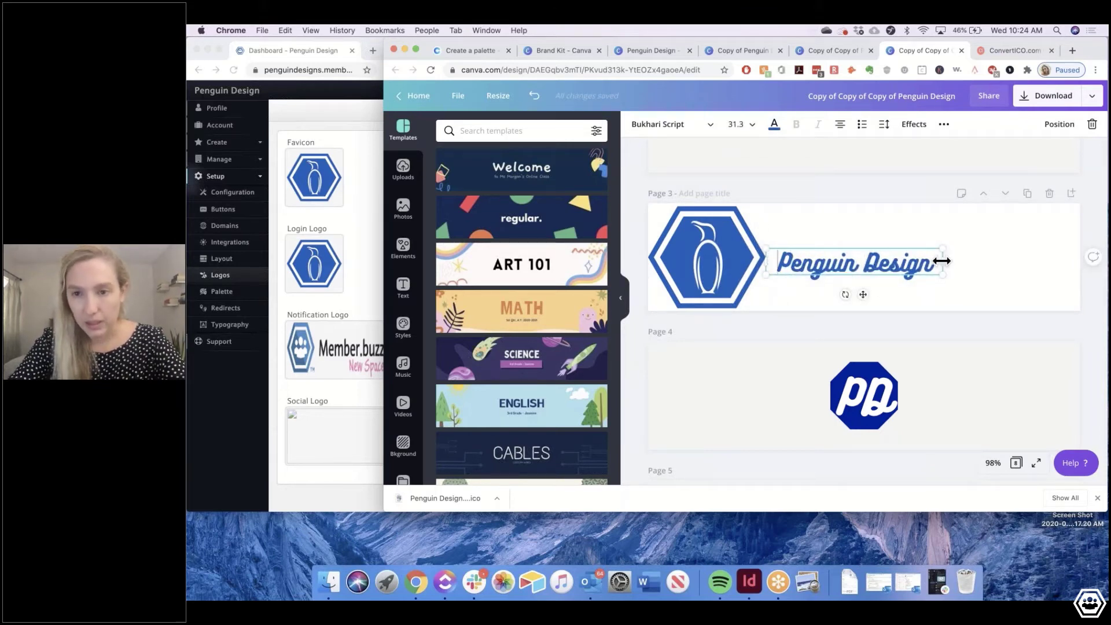
left_click_drag(943, 247, 1064, 200)
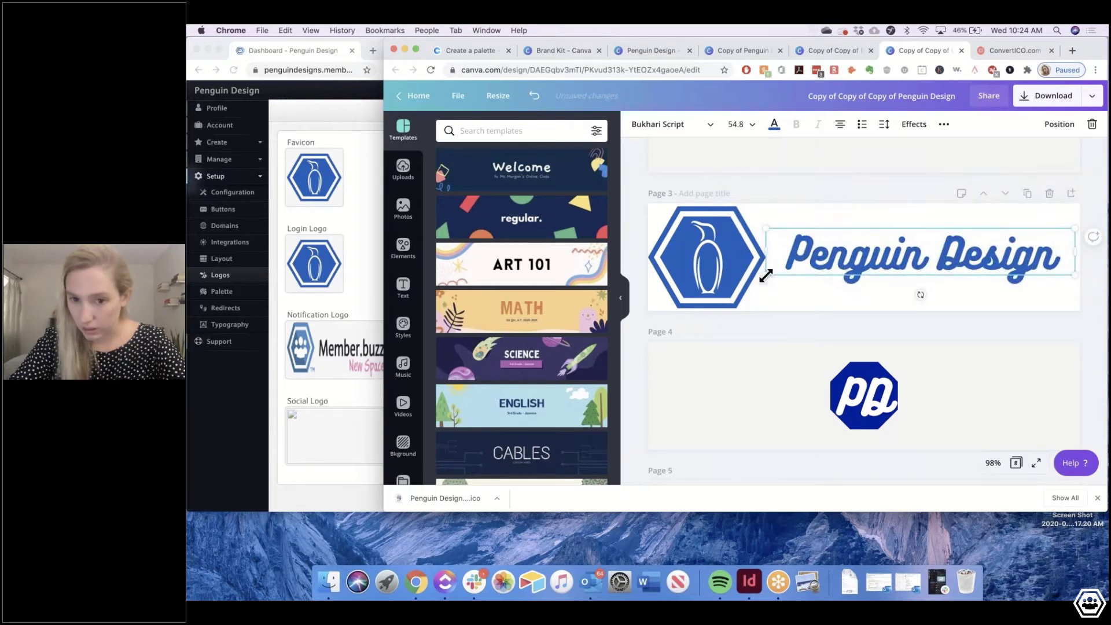
left_click_drag(765, 275, 752, 279)
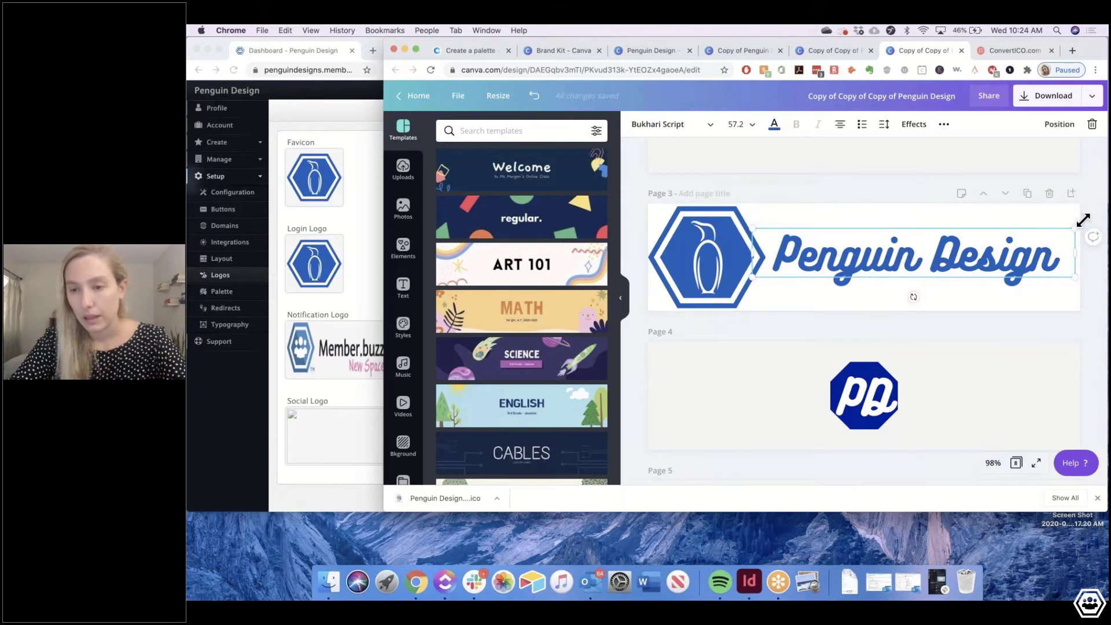
left_click_drag(1082, 220, 1095, 216)
left_click_drag(960, 256, 960, 263)
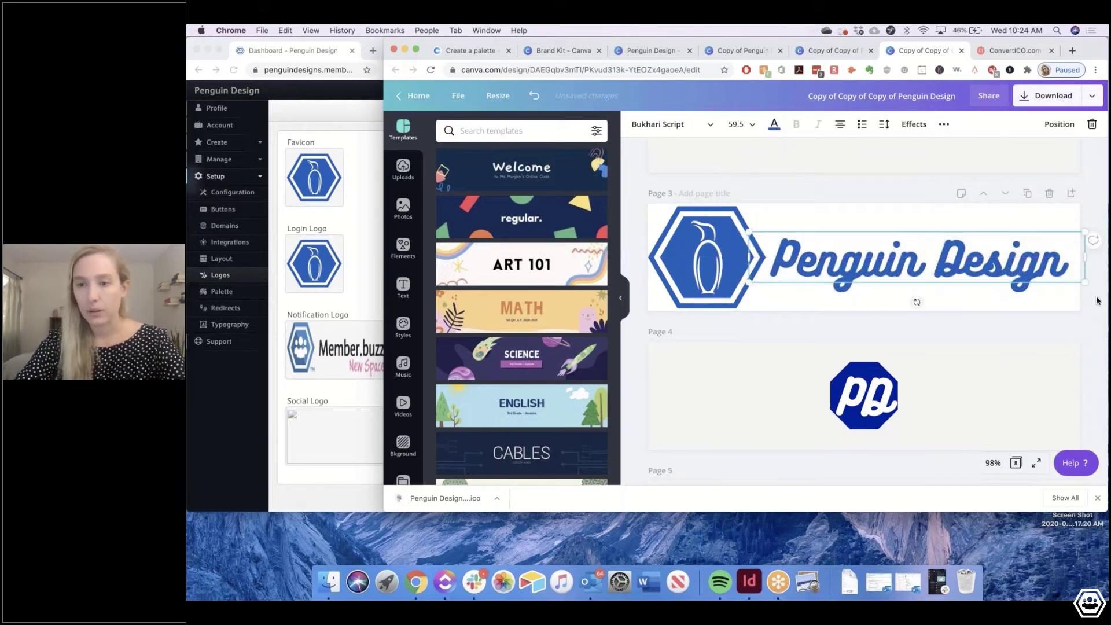
left_click(1097, 300)
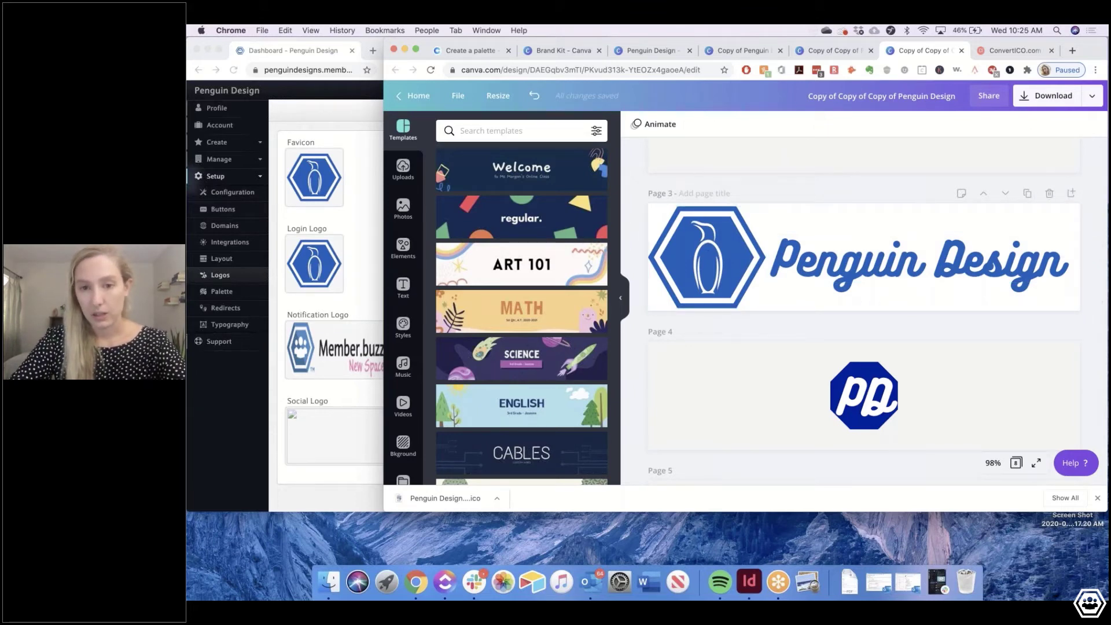
Download only page 3 as a 1200 × 300 px transparent PNG
left_click(1047, 108)
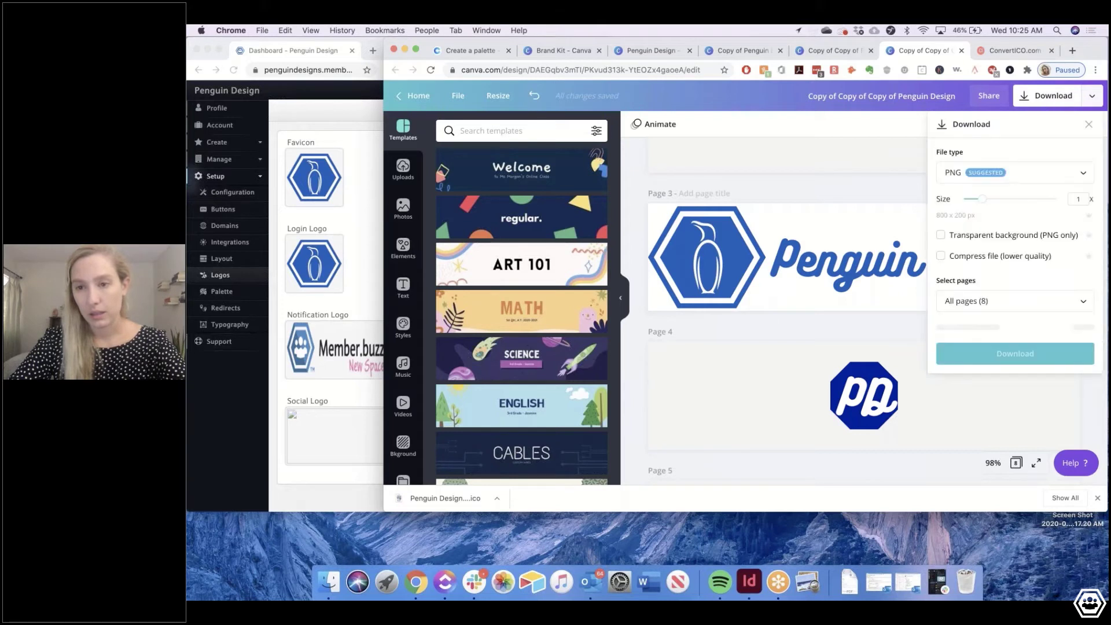
left_click(995, 301)
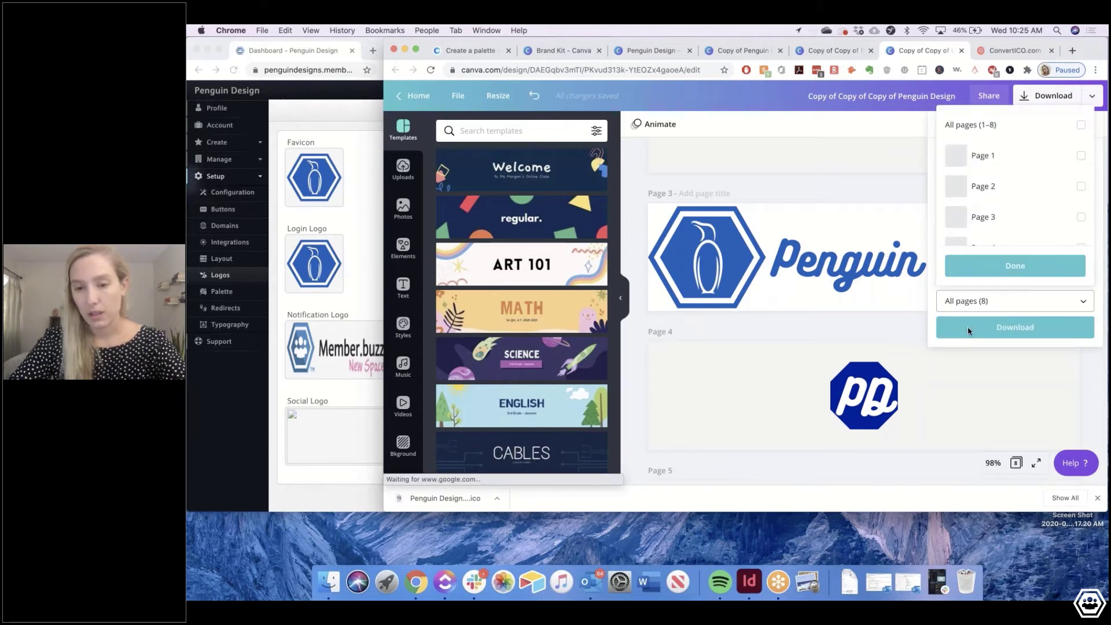
left_click(993, 214)
scroll(1007, 217, "down", 2)
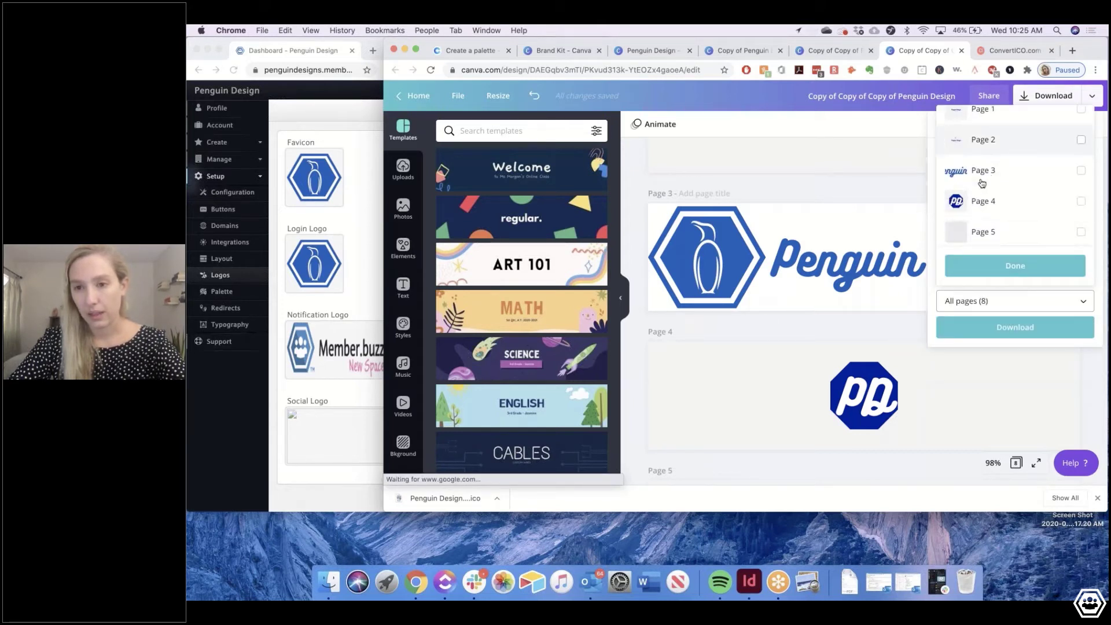
left_click(979, 273)
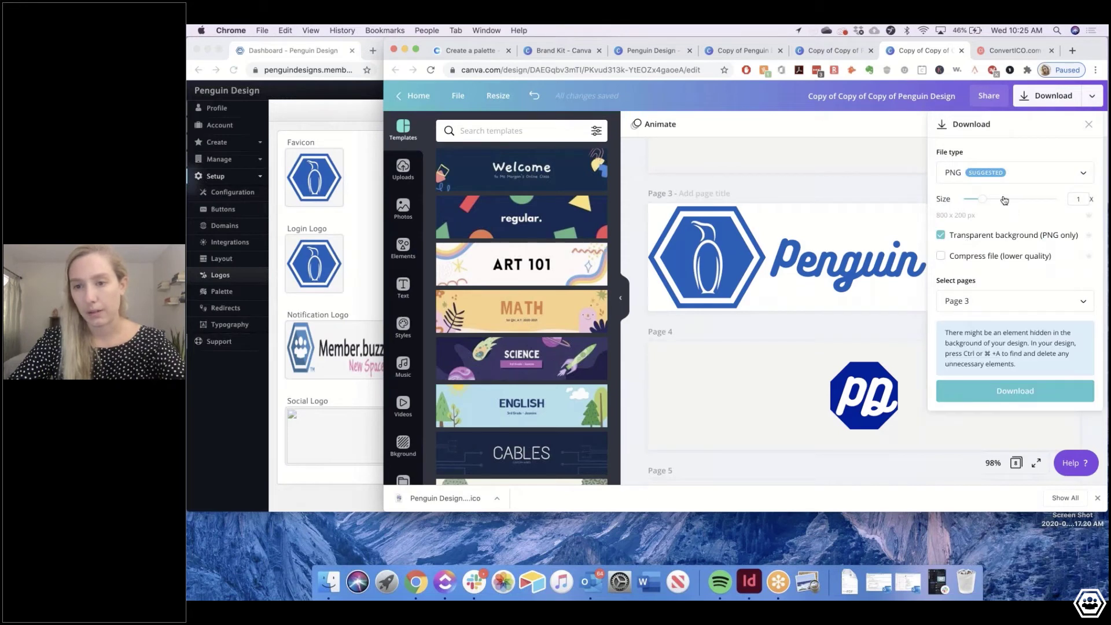
left_click(1003, 200)
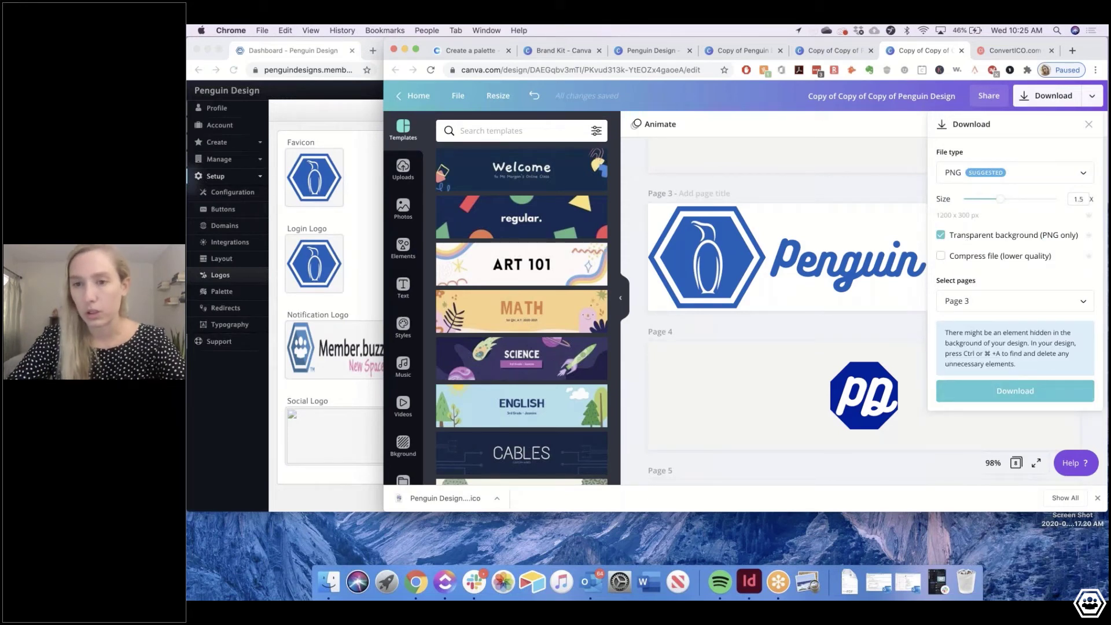
left_click(1015, 391)
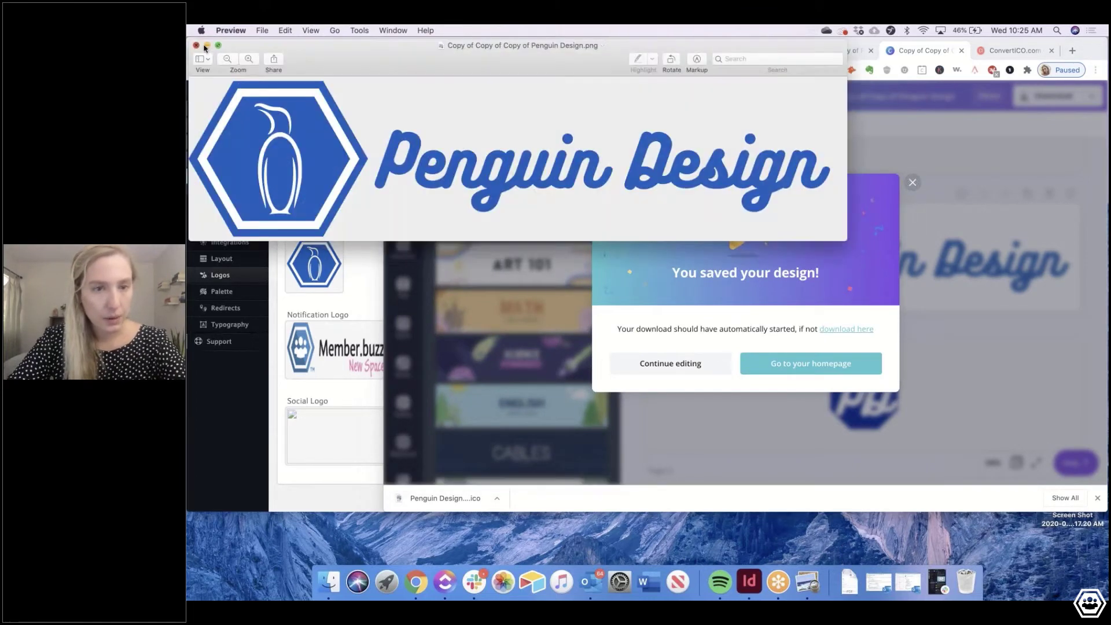
left_click(363, 277)
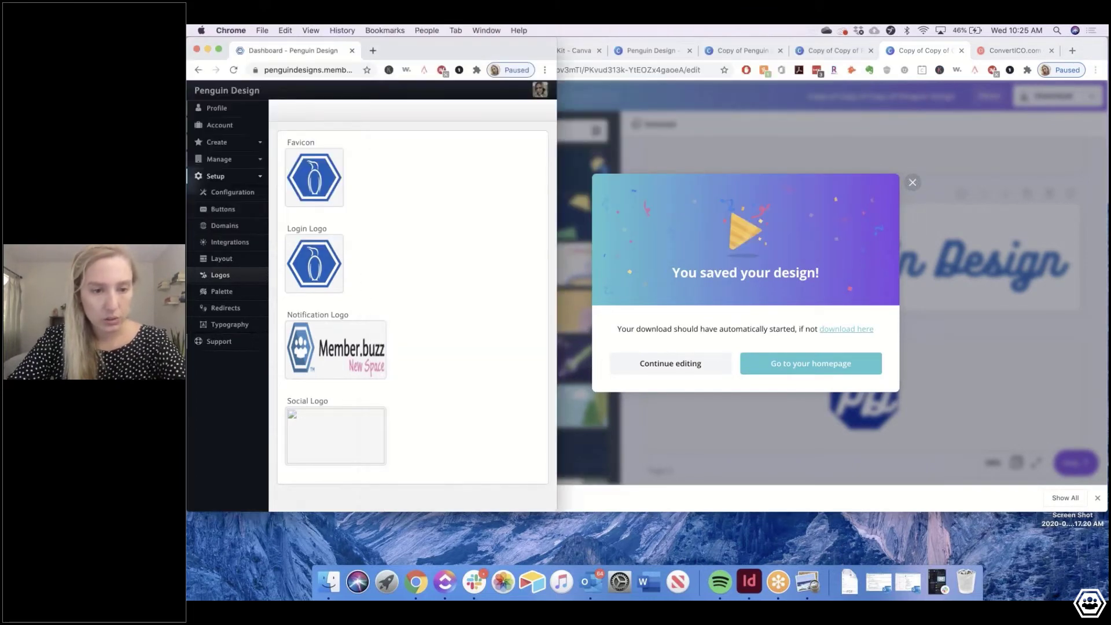
Upload the downloaded Penguin Design banner PNG as the Notification Logo, then widen the browser window
left_click(339, 352)
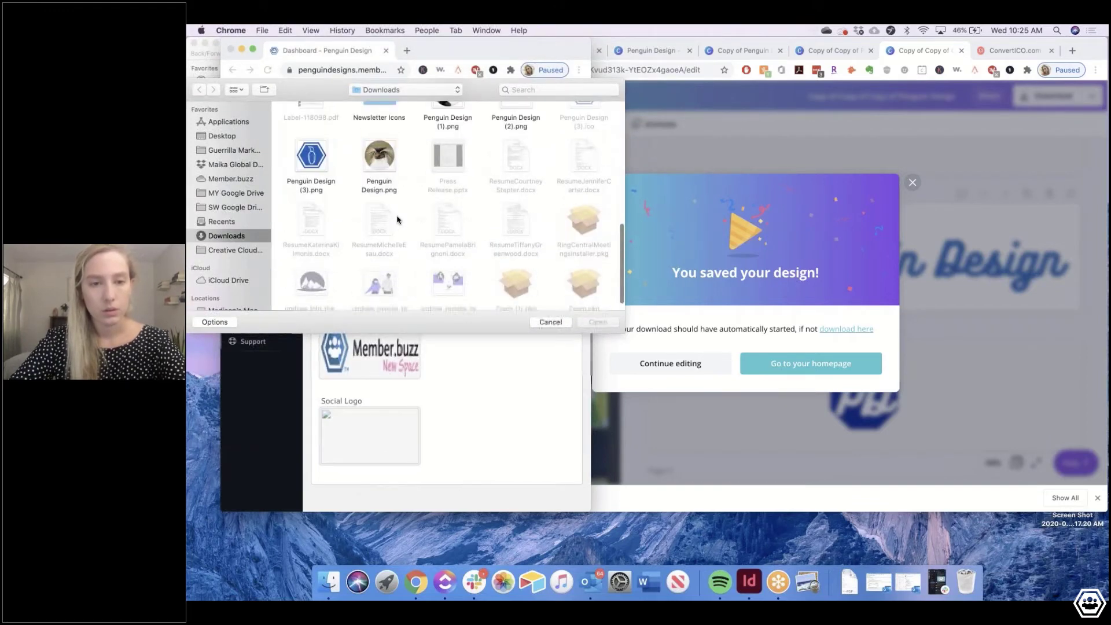
scroll(550, 224, "up", 6)
scroll(549, 226, "down", 6)
scroll(549, 227, "up", 5)
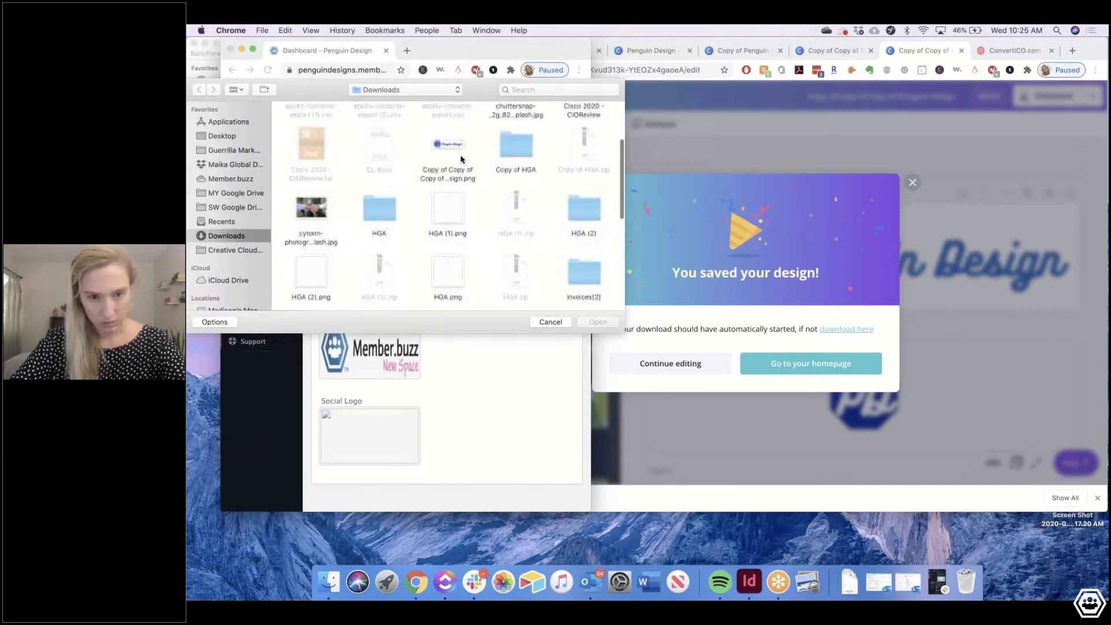
double_click(459, 156)
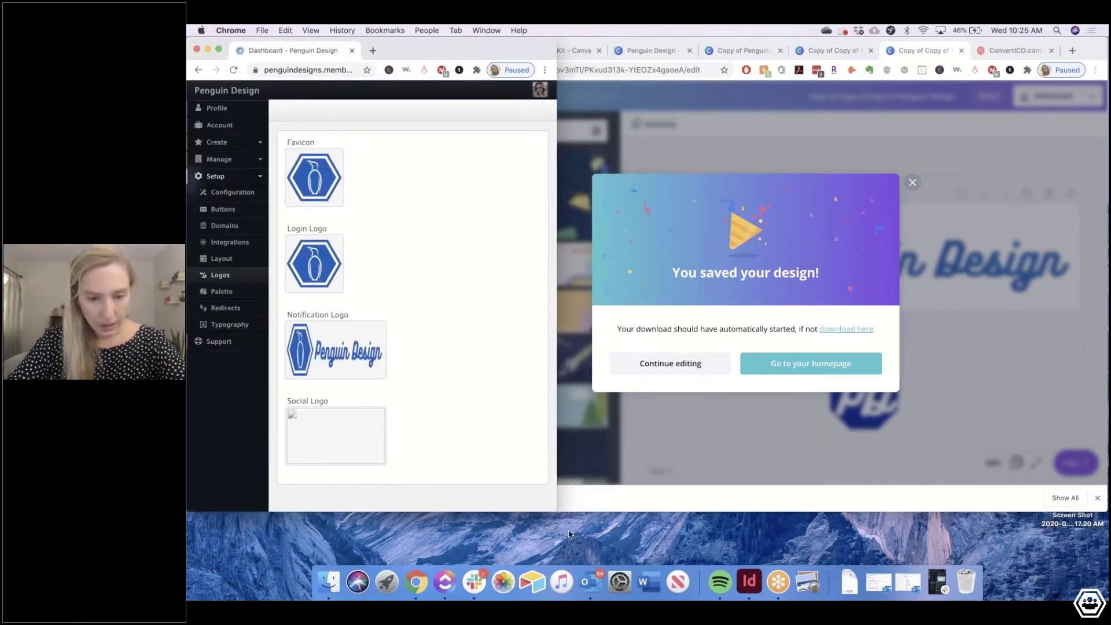
left_click_drag(988, 549, 991, 551)
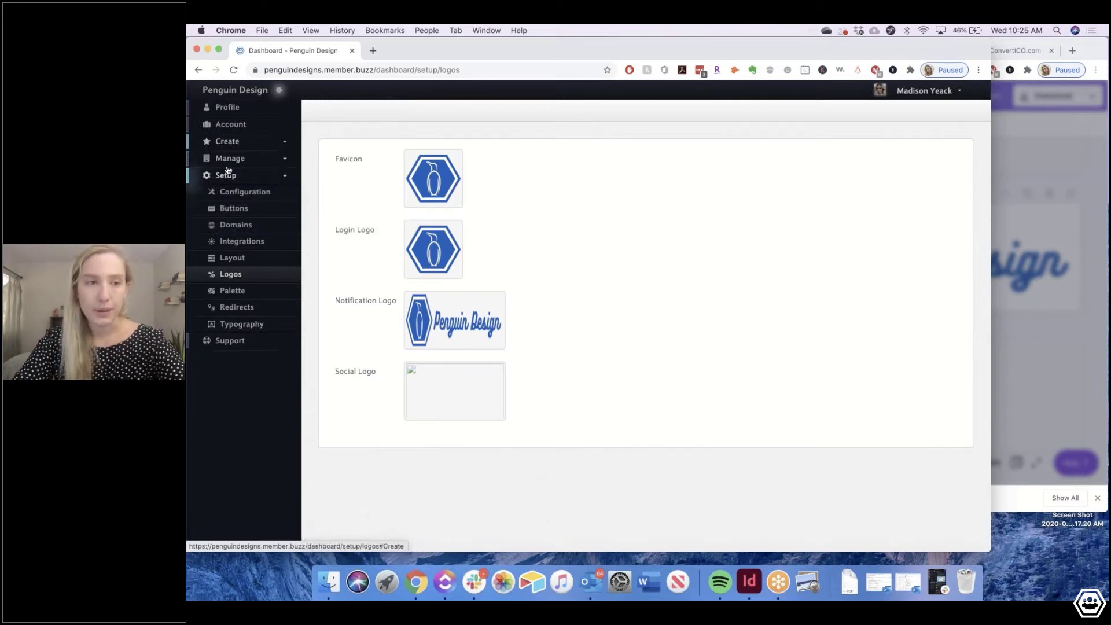
Open the Homepage row from the Create > Pages list in the page editor
left_click(242, 141)
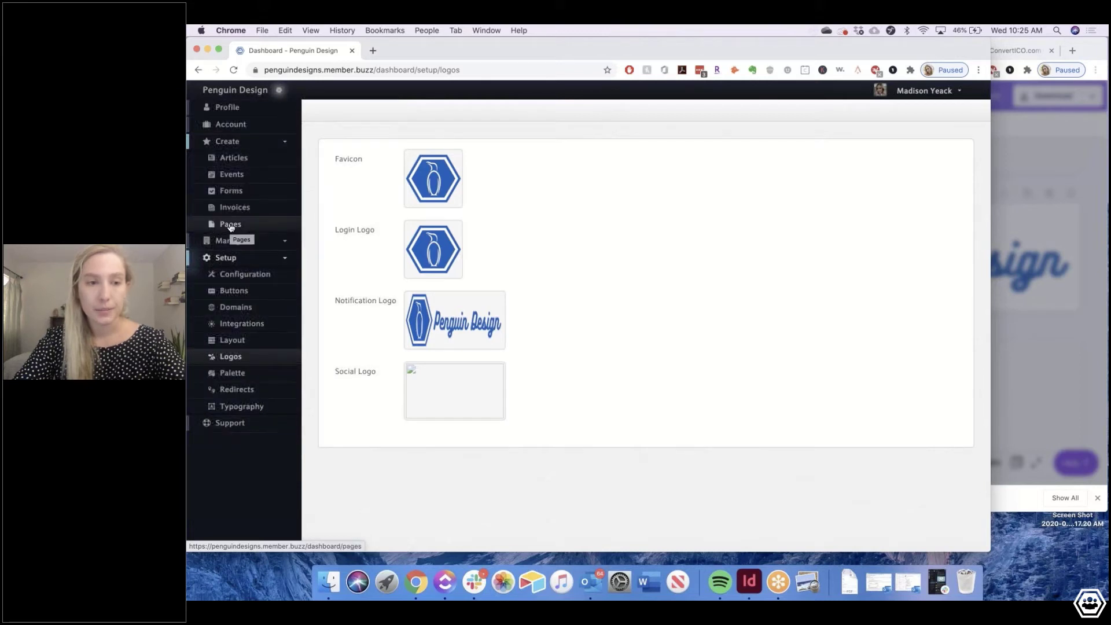
left_click(230, 225)
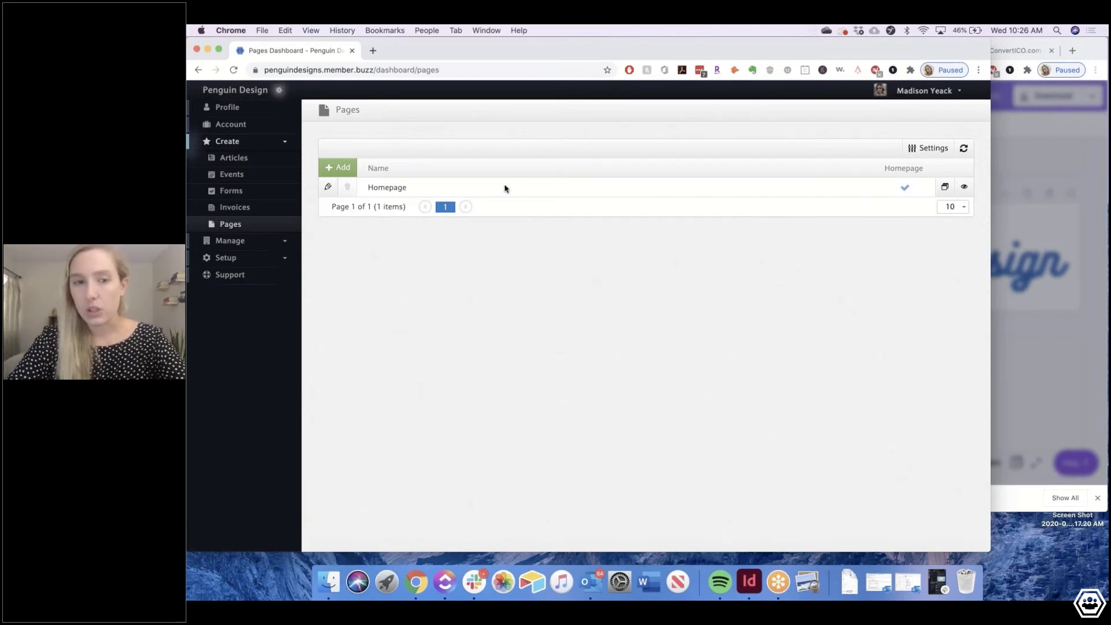
left_click(327, 186)
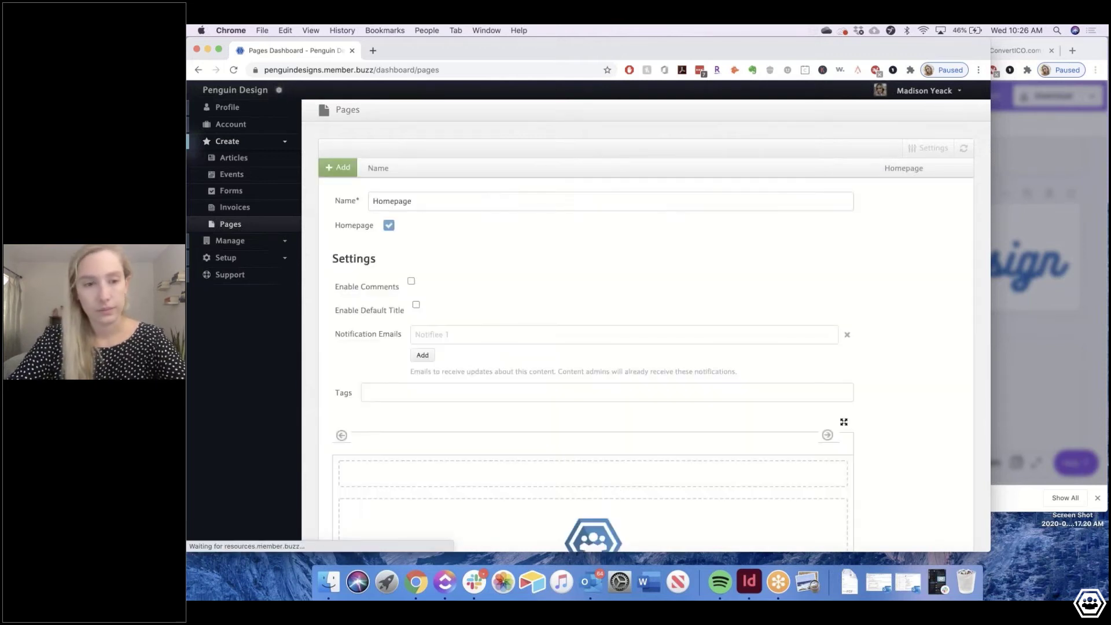
Reset the page content to default and set up the starting content slices
scroll(473, 325, "down", 5)
scroll(450, 254, "down", 1)
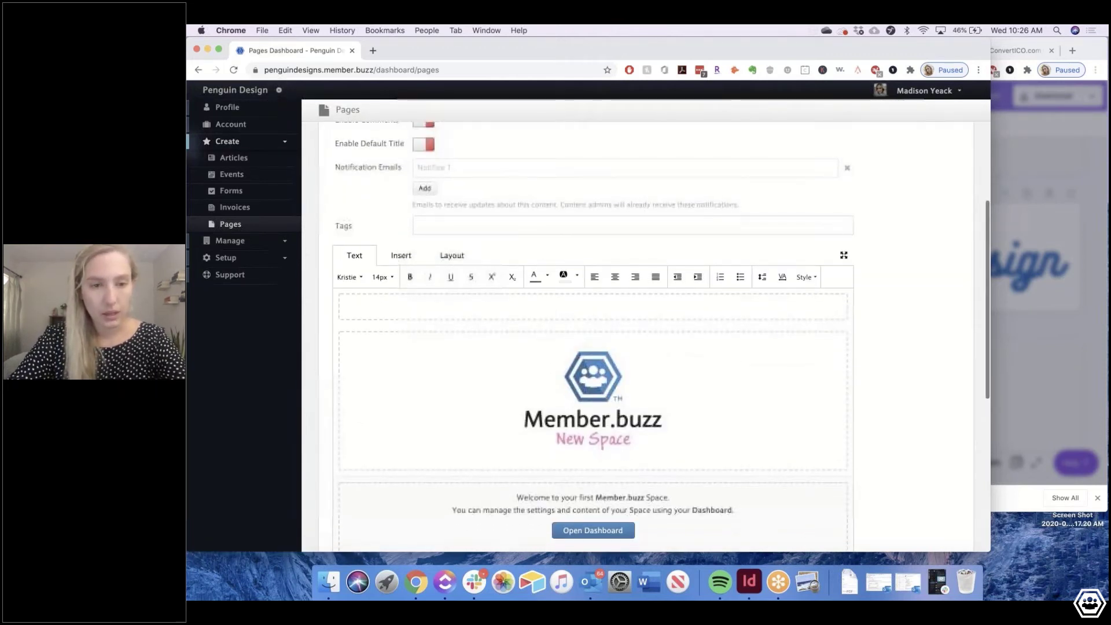
left_click(452, 255)
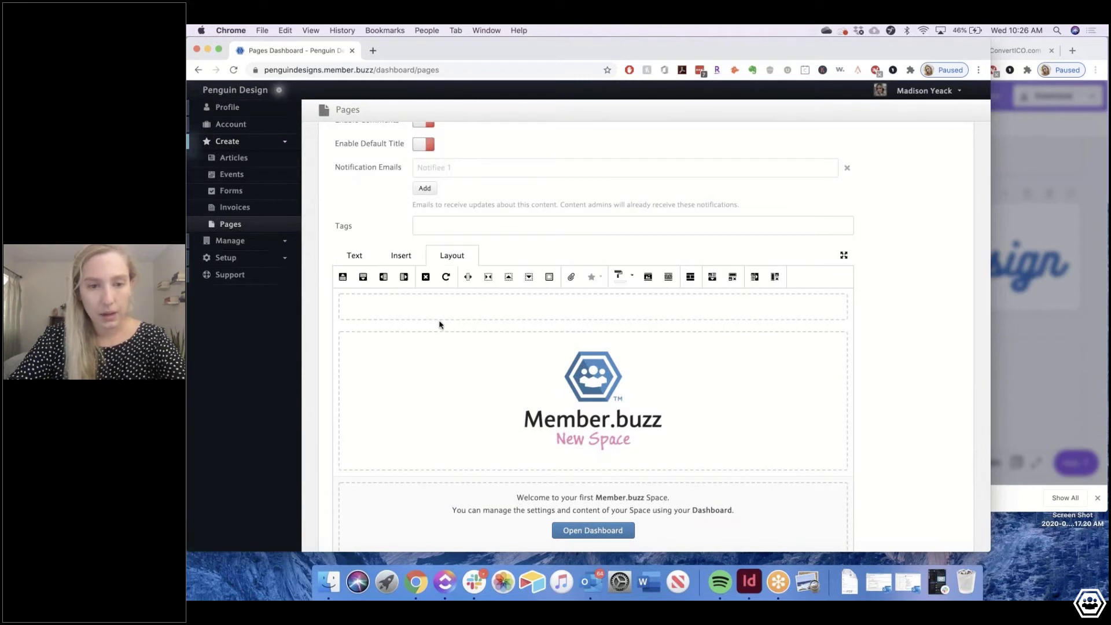
left_click(405, 308)
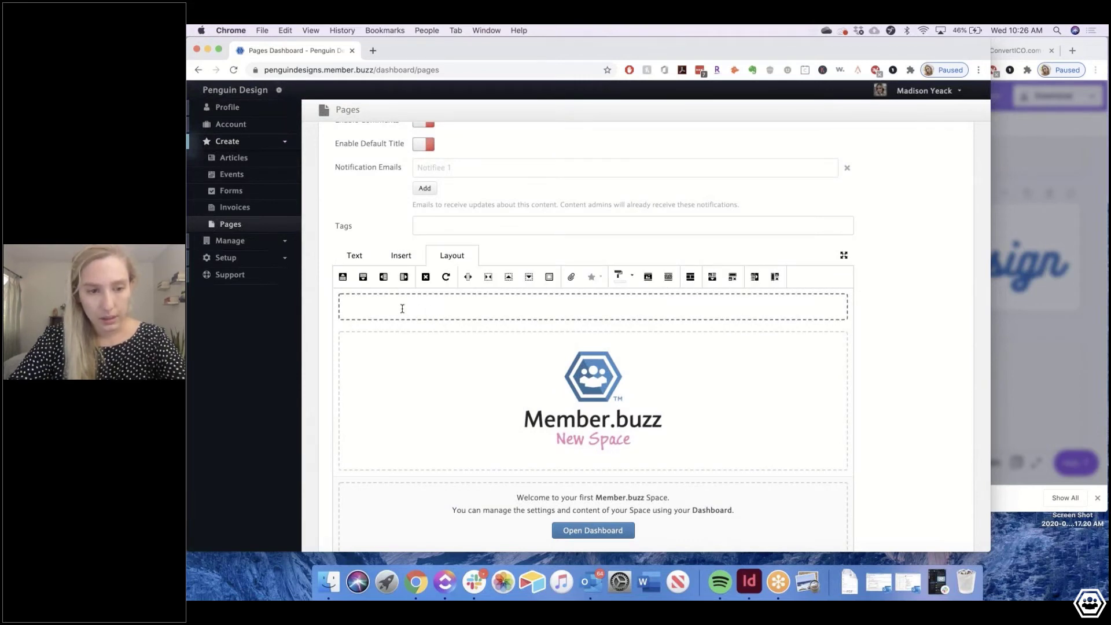
left_click(447, 277)
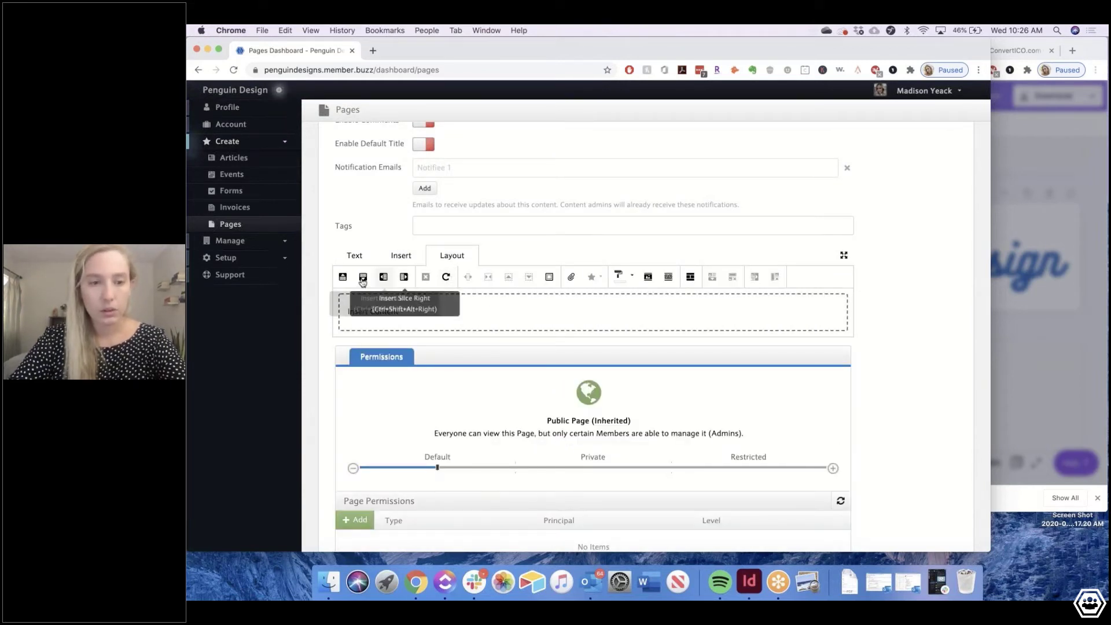
double_click(362, 281)
left_click(404, 311)
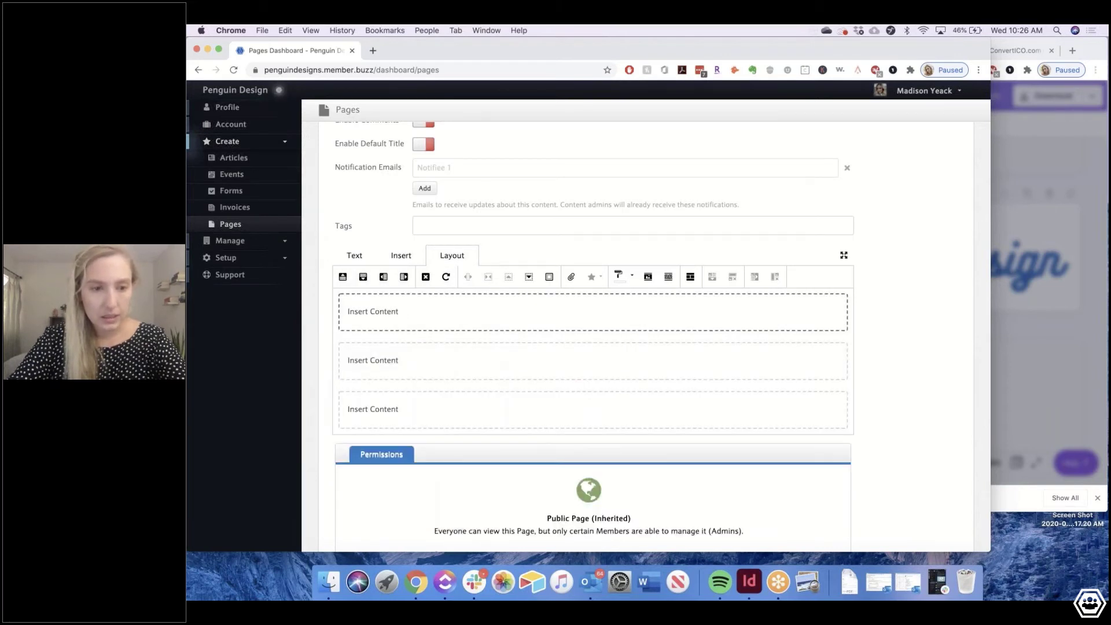
left_click(424, 280)
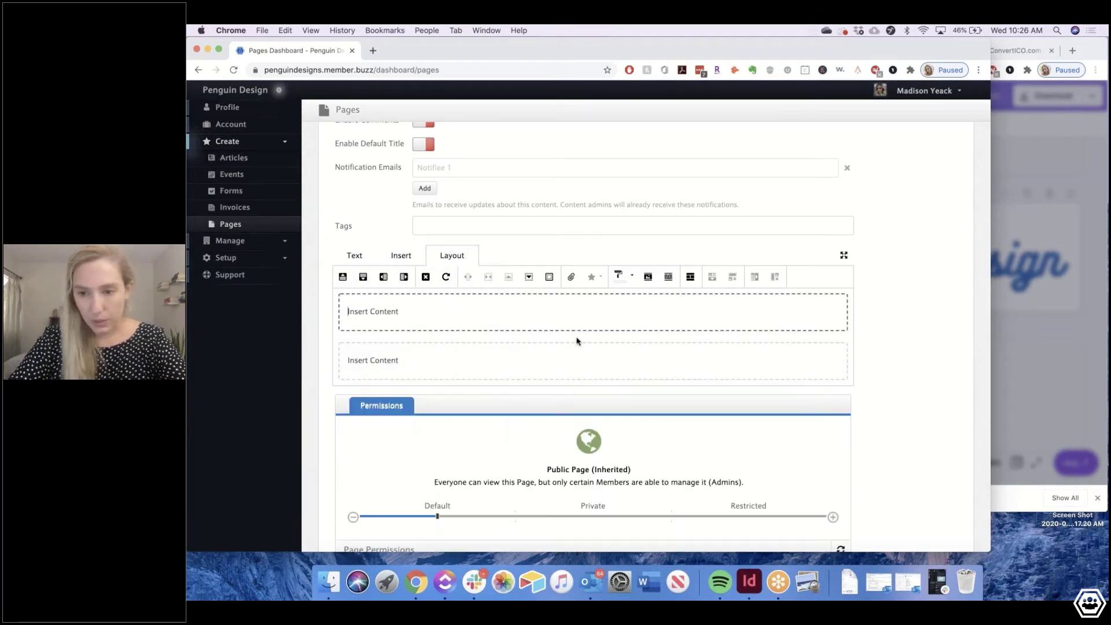
Label the existing slices Header, Skills and About Me
left_click(483, 315)
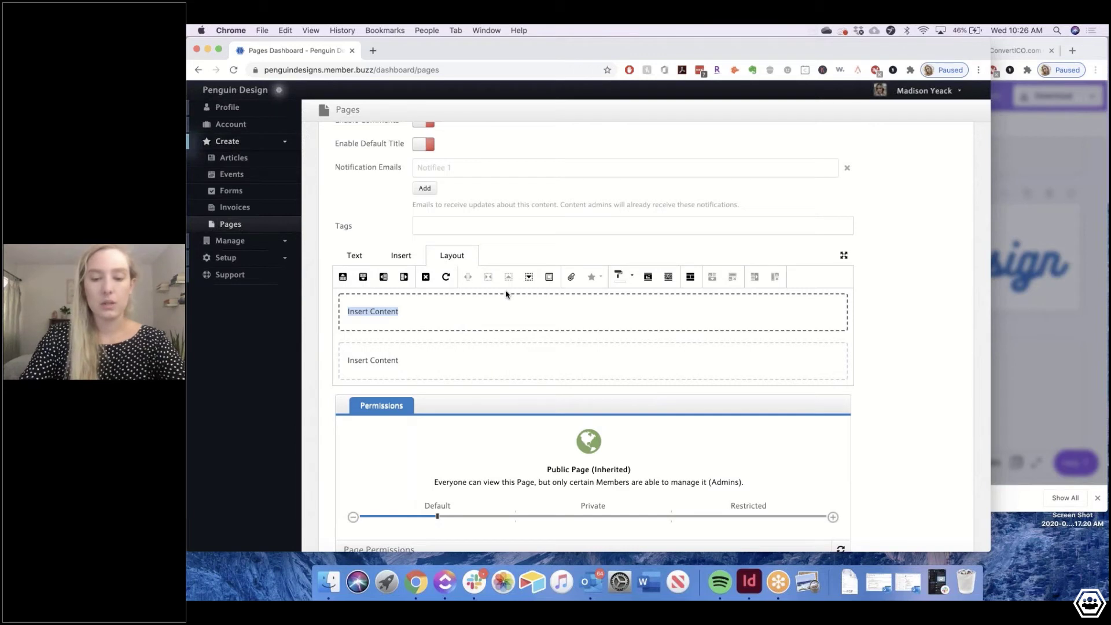
type("Header")
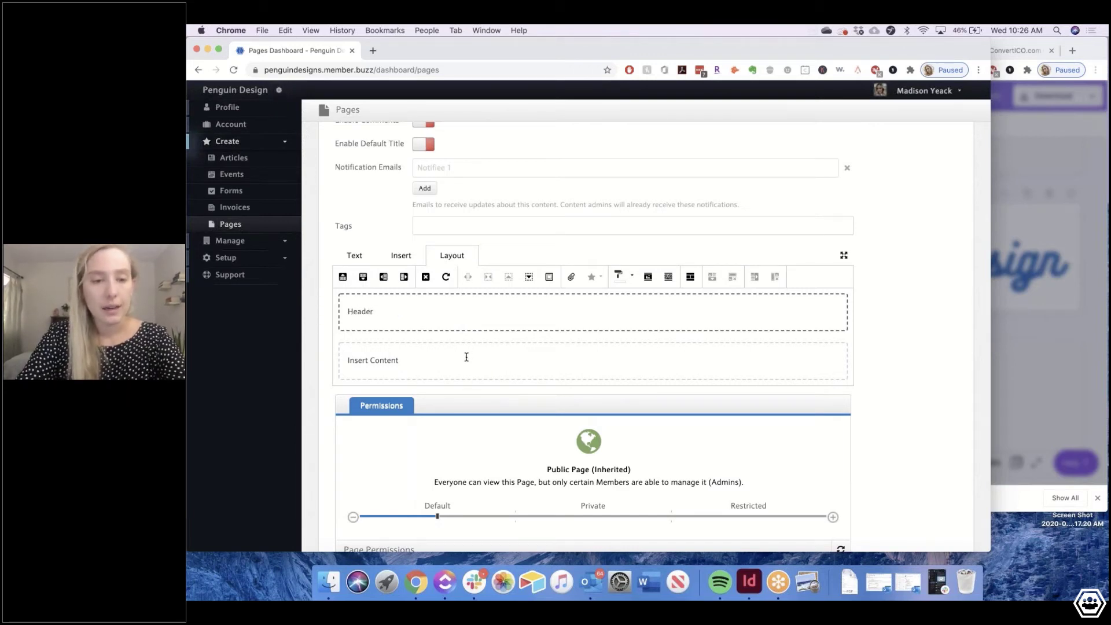
left_click(466, 357)
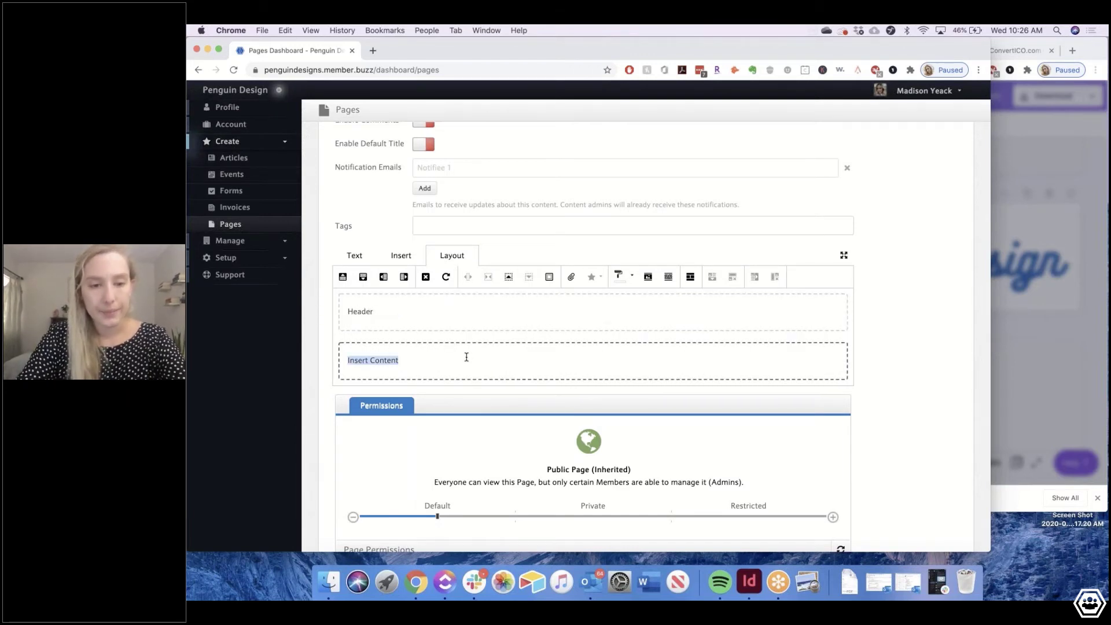
key("BackSpace")
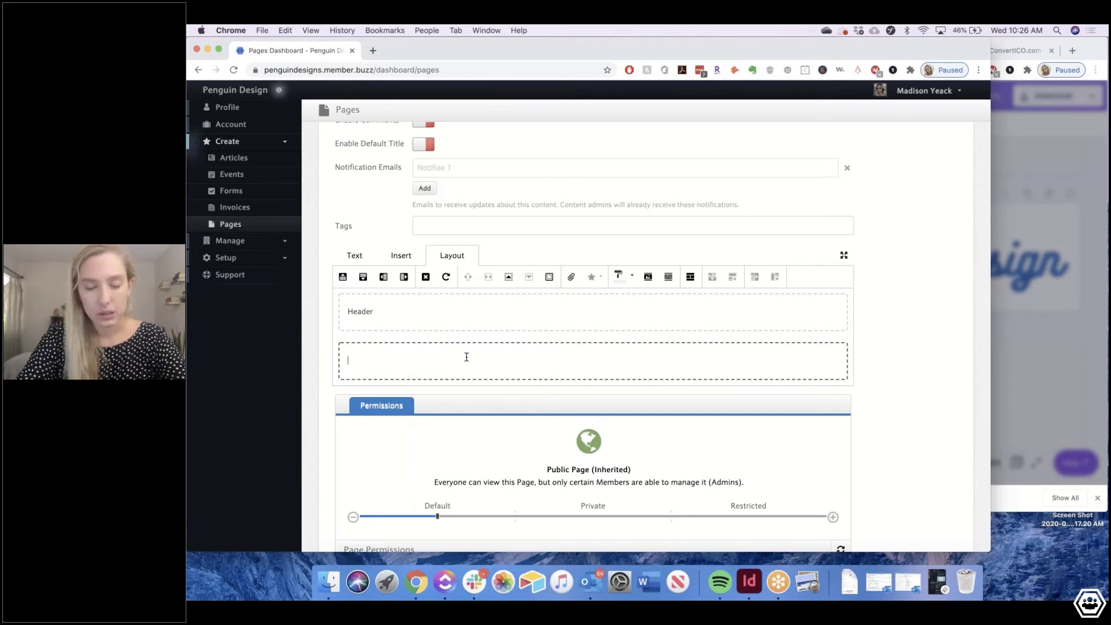
type("Skills ")
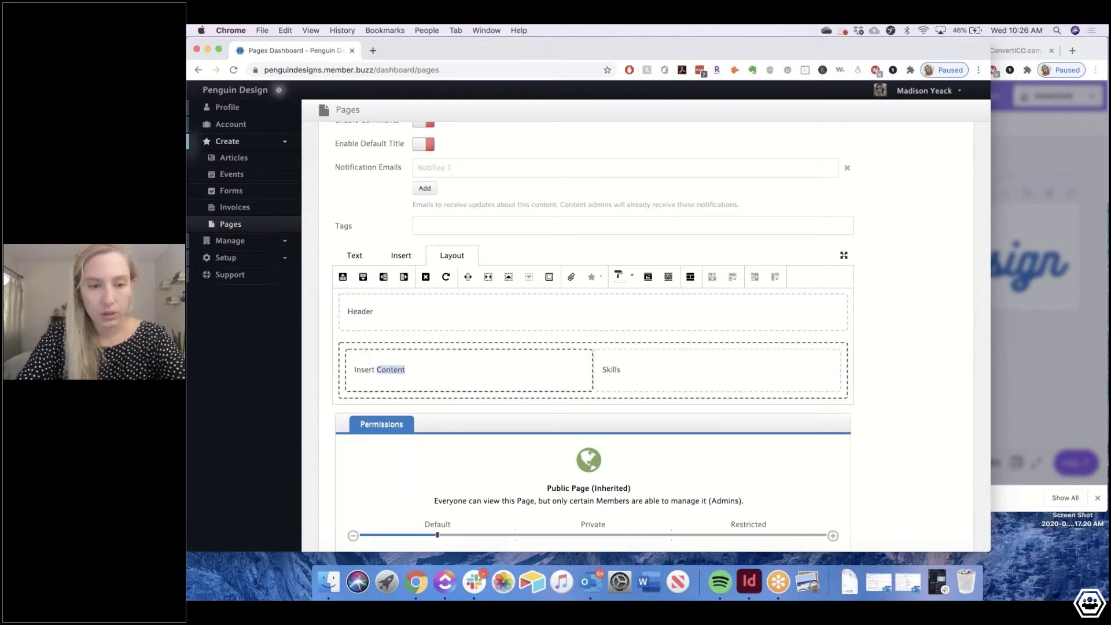
type("Photo")
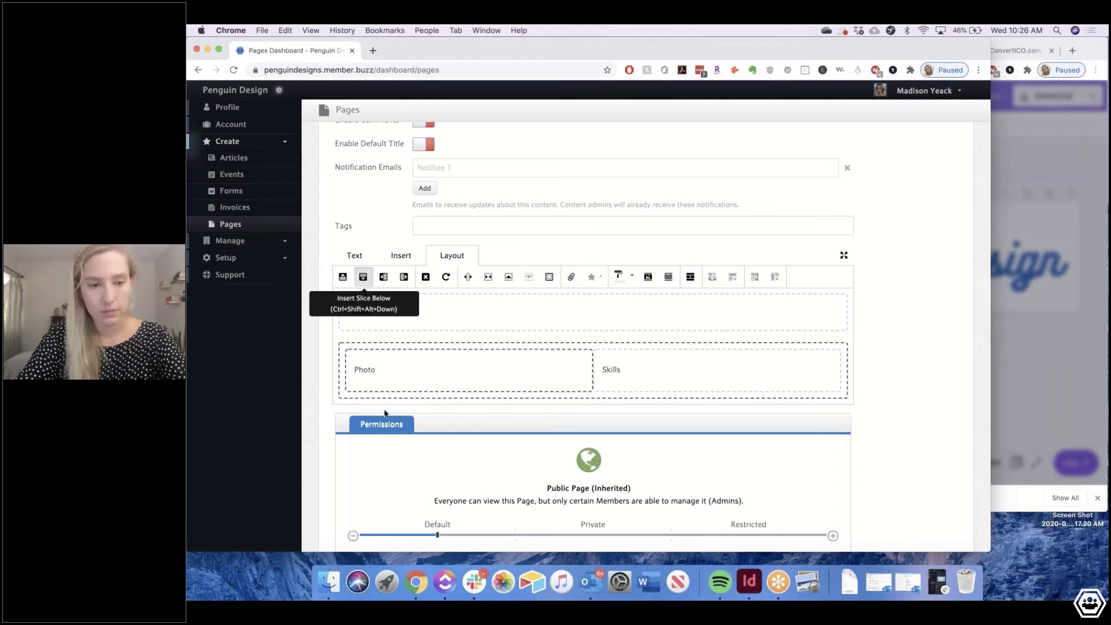
type("About m")
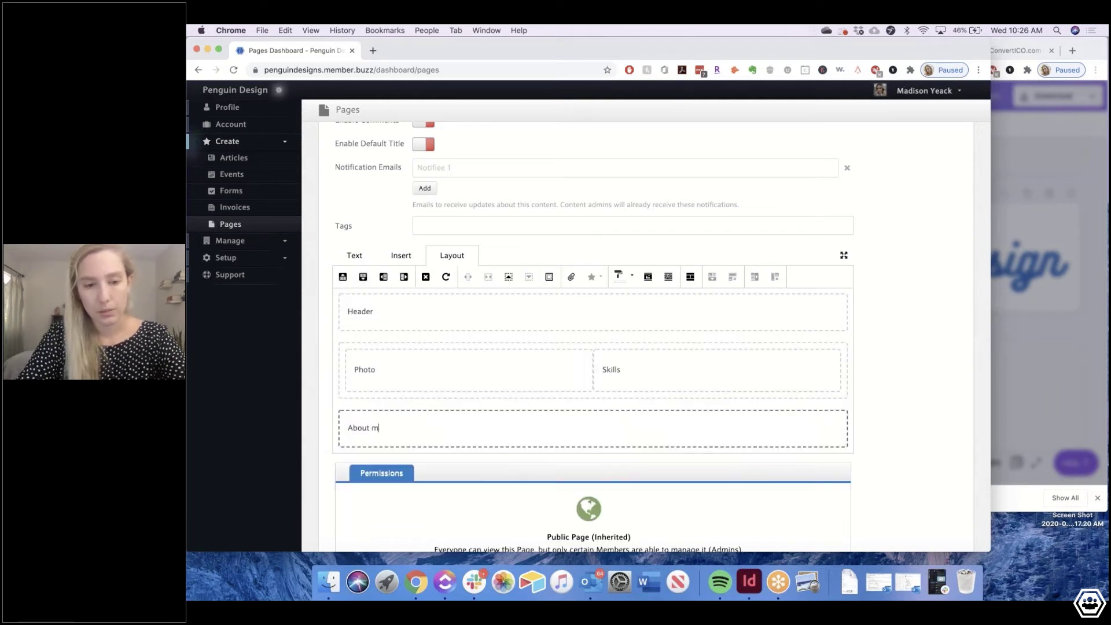
key("BackSpace")
key("BackSpace")
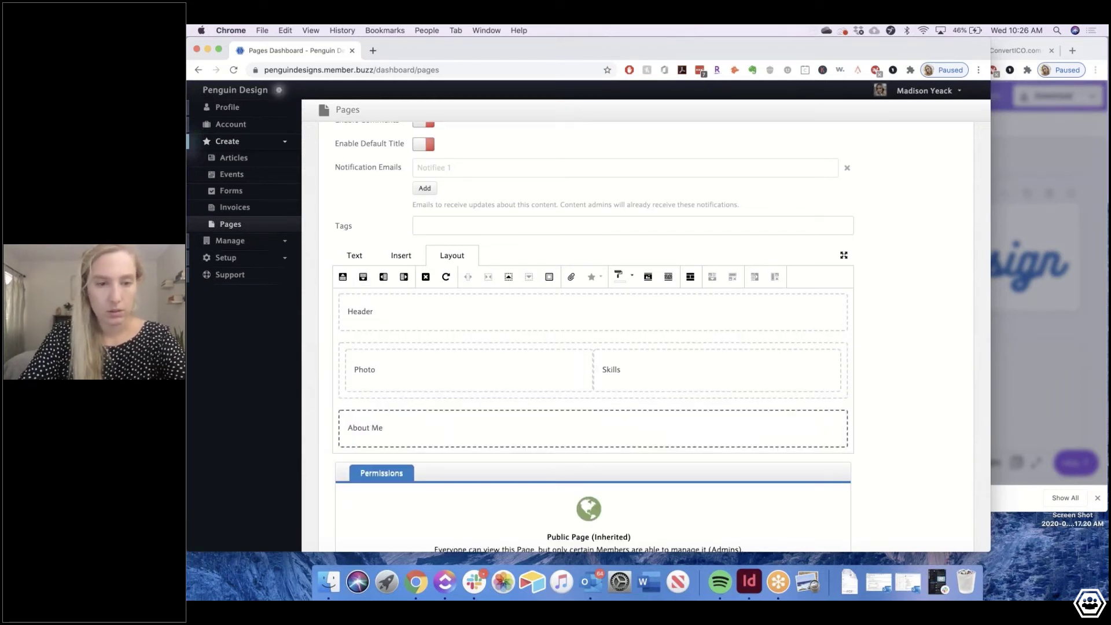
Add two slices below About Me, labelled Projects and Footer
left_click(362, 276)
left_click(368, 474)
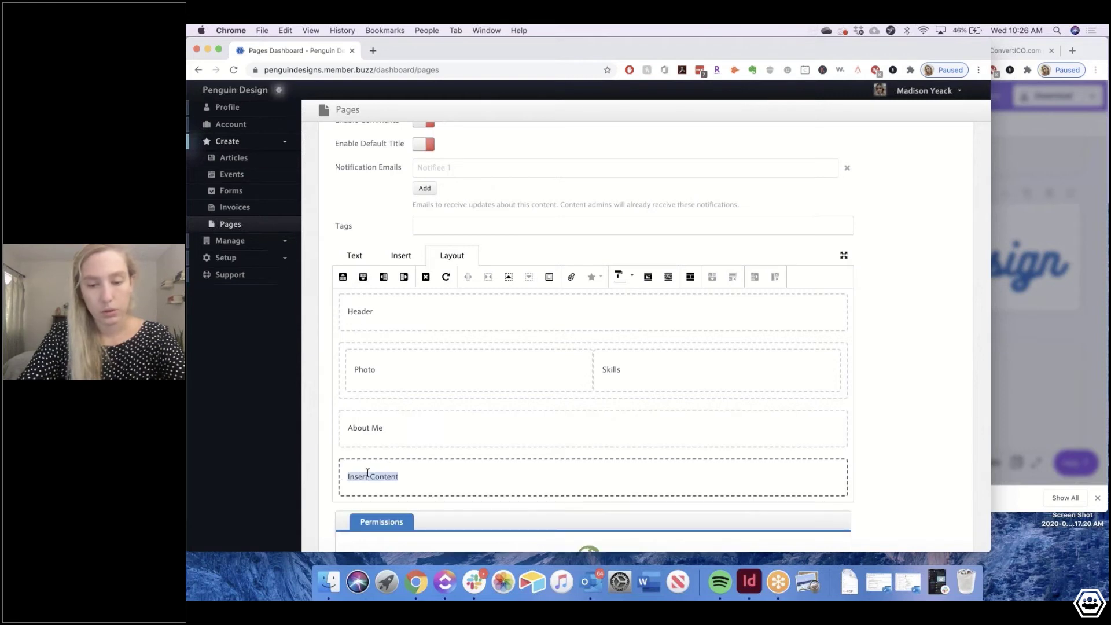
type("Projects")
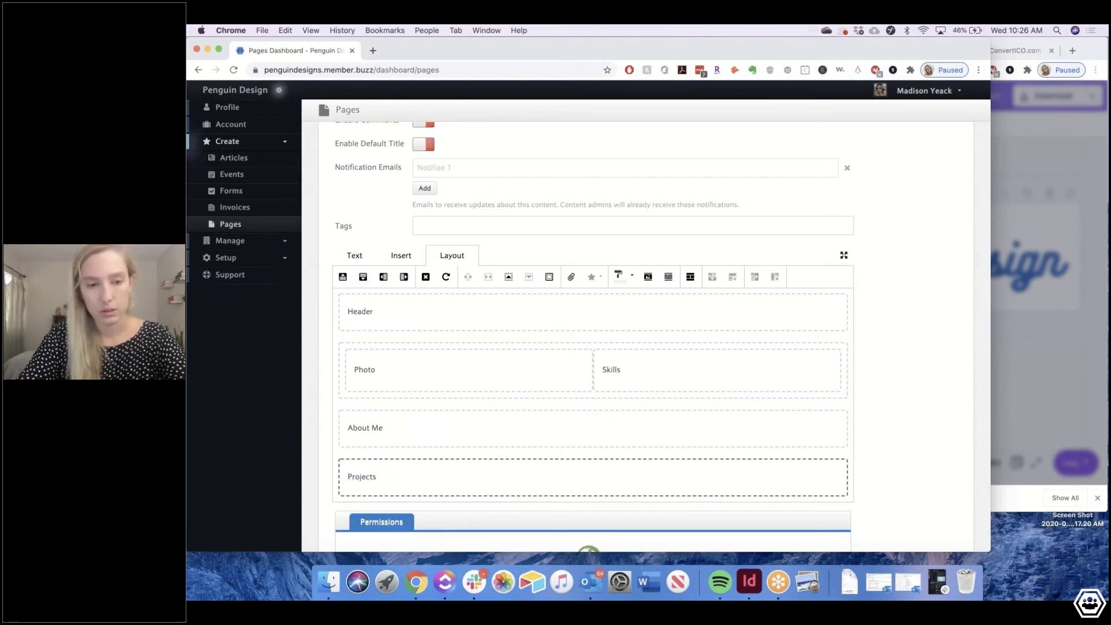
left_click(362, 277)
double_click(357, 525)
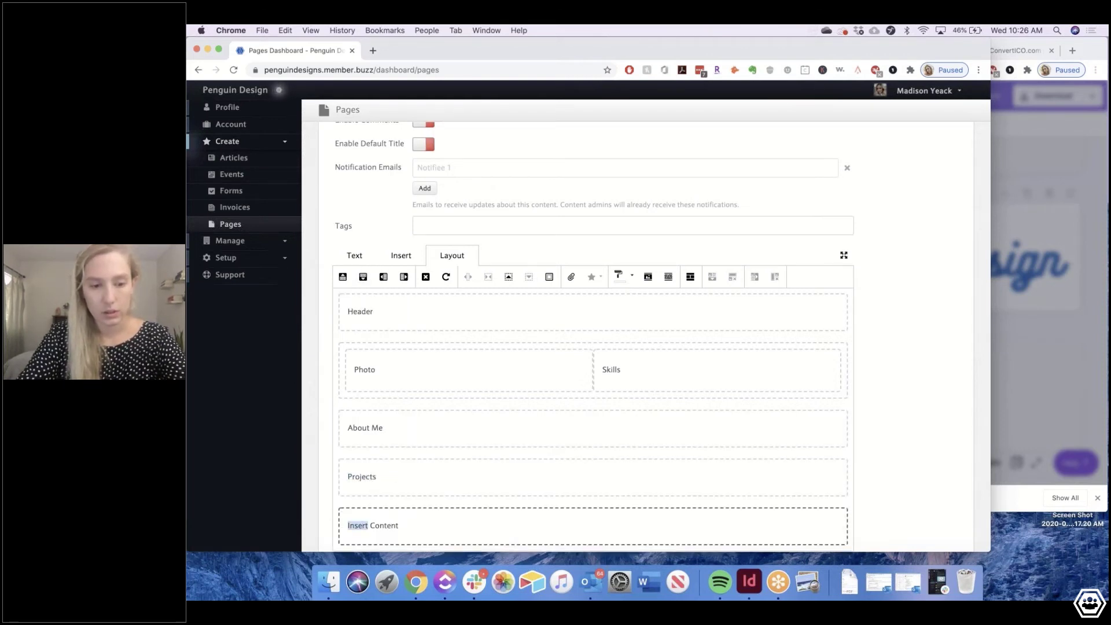
triple_click(357, 524)
type("Footer")
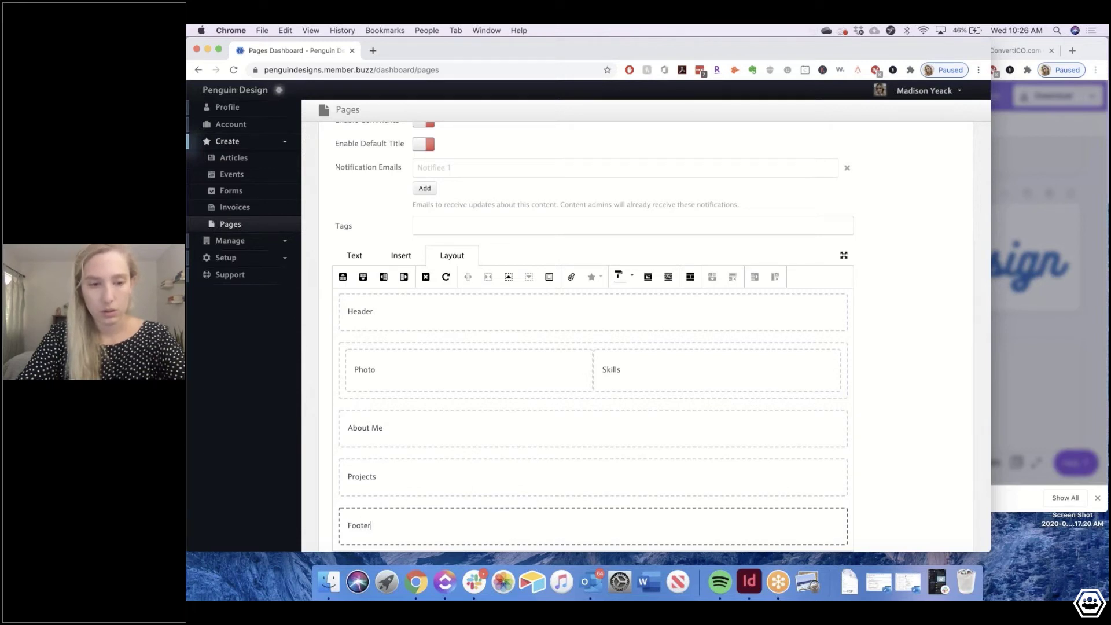
left_click(415, 311)
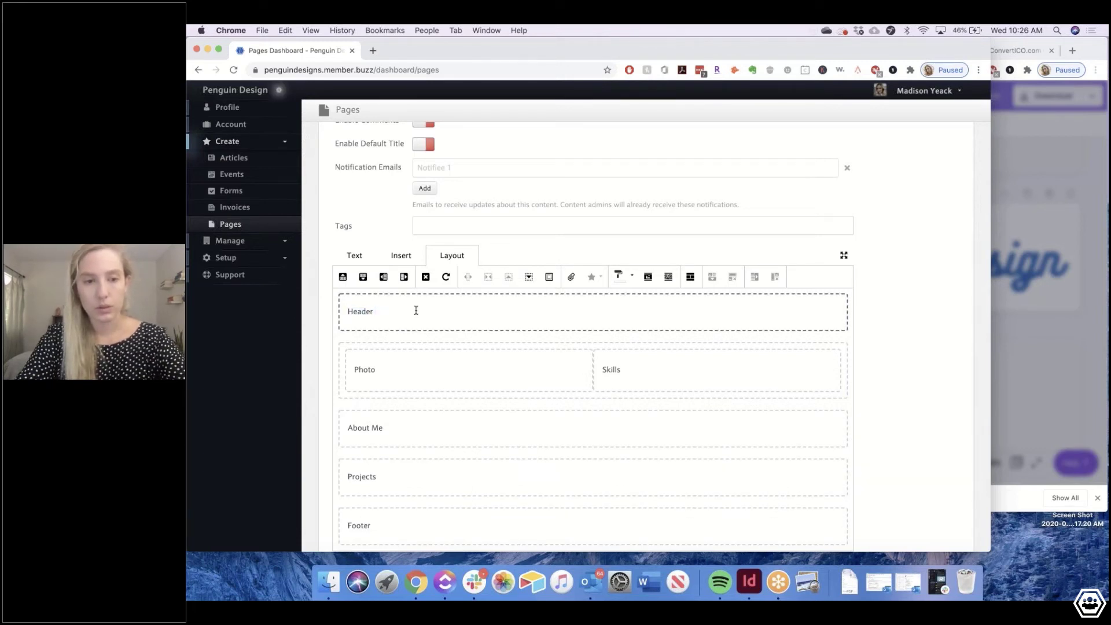
Give the Header slice a solid blue background, delete its label and make it taller
left_click(632, 275)
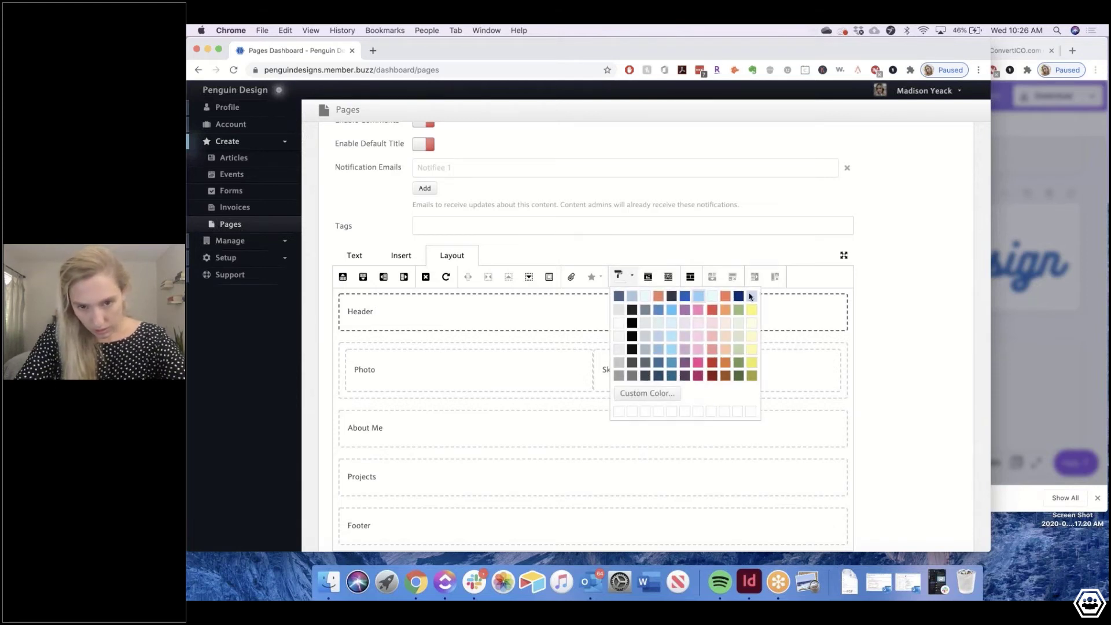
left_click(685, 297)
double_click(362, 308)
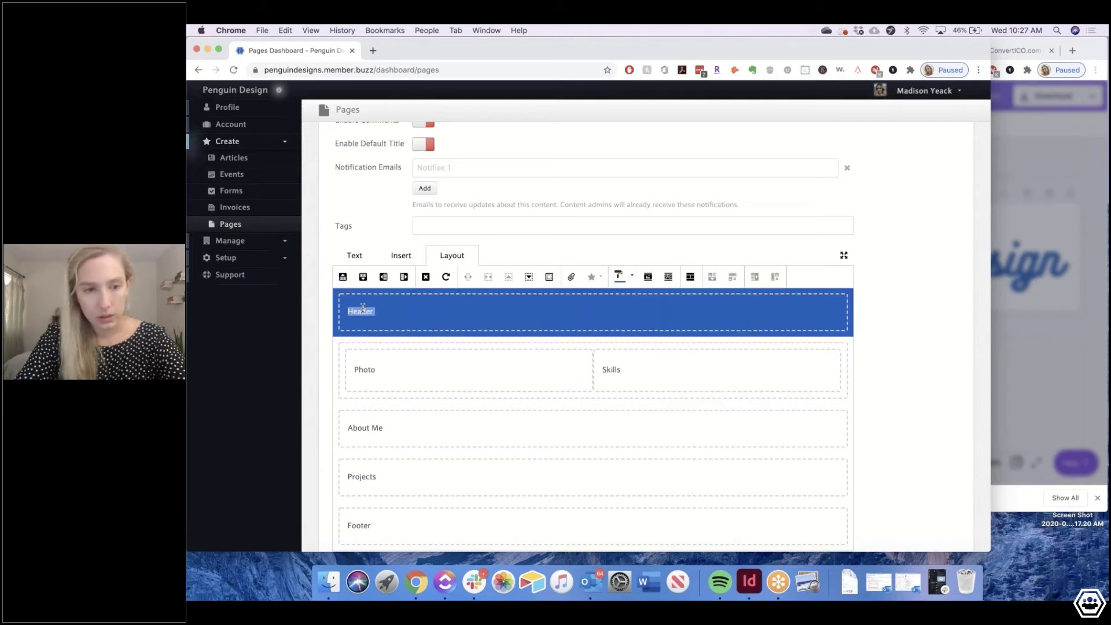
key("BackSpace")
key("Return")
key("Return")
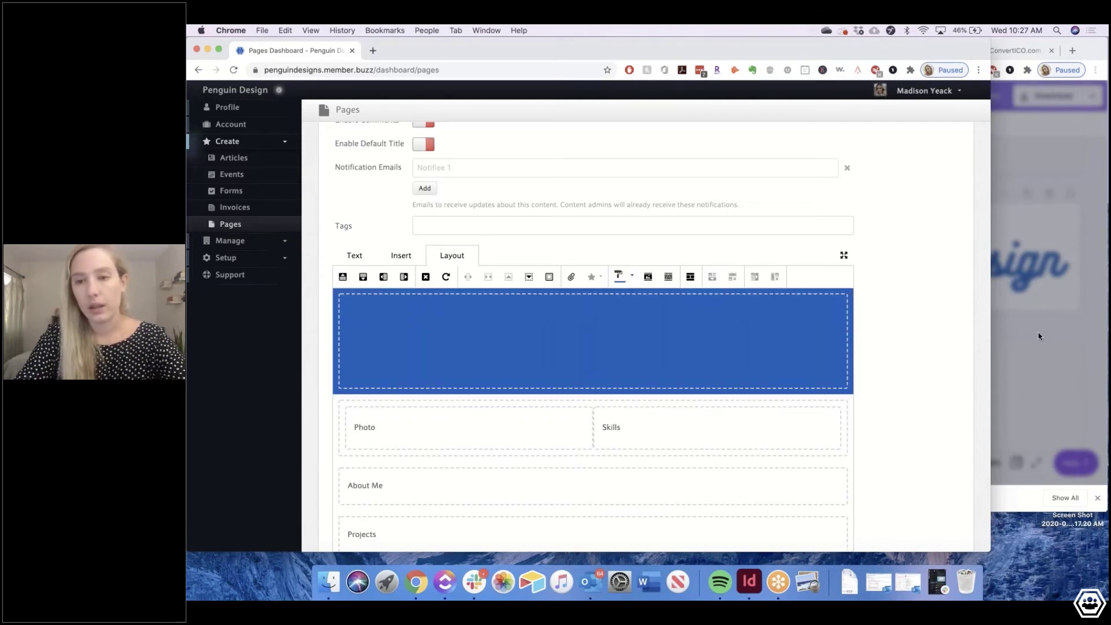
left_click(1037, 332)
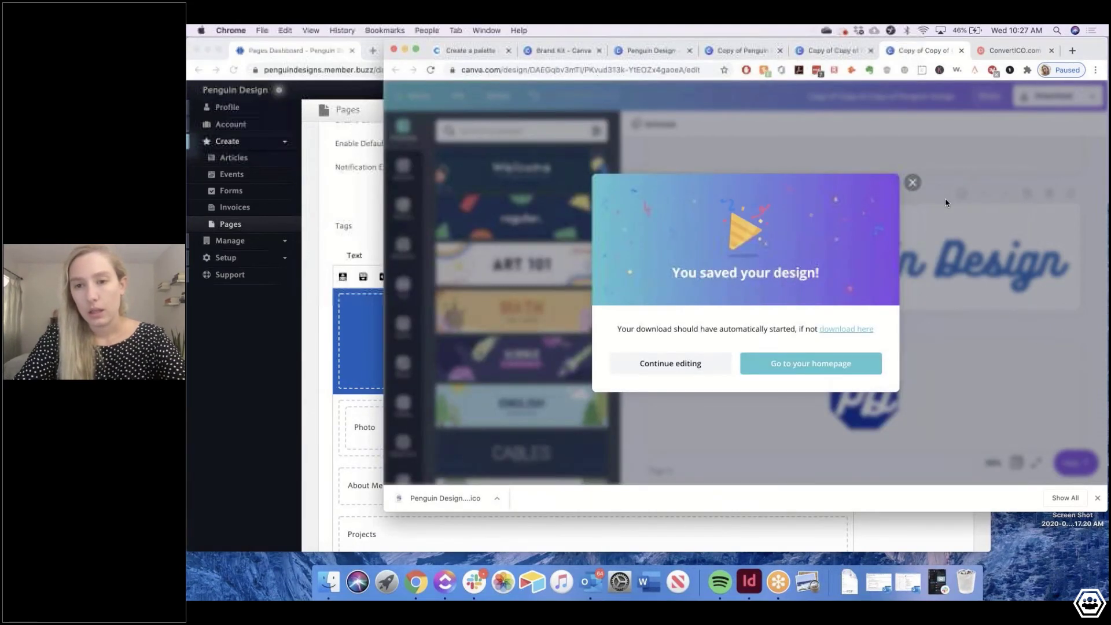
Duplicate the Penguin Design banner page and shrink the penguin logo on Page 4
left_click(912, 182)
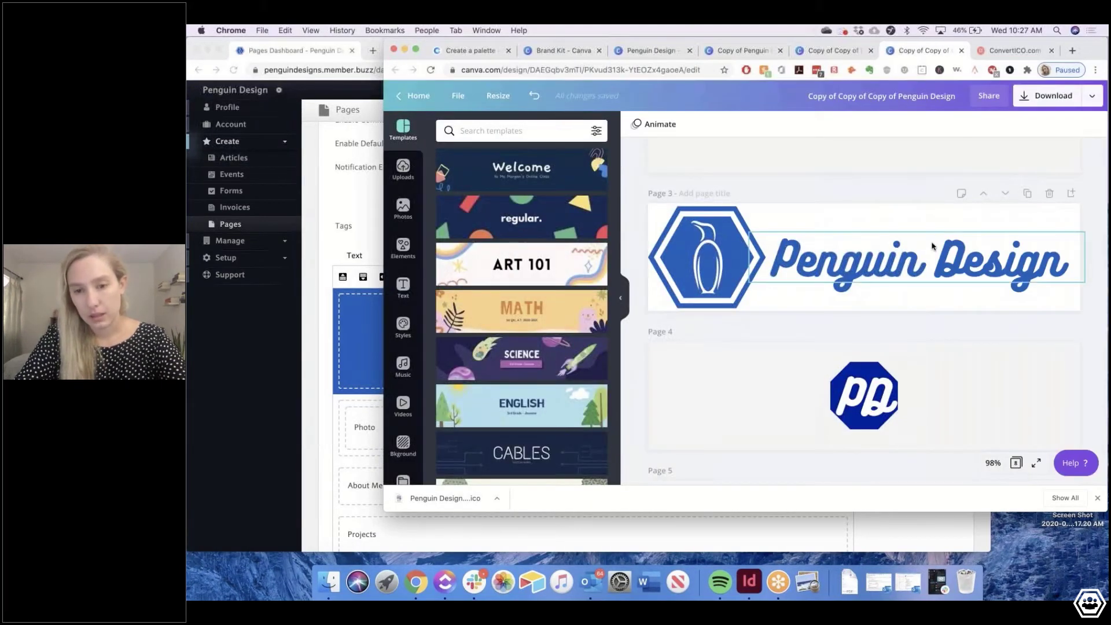
left_click(1027, 193)
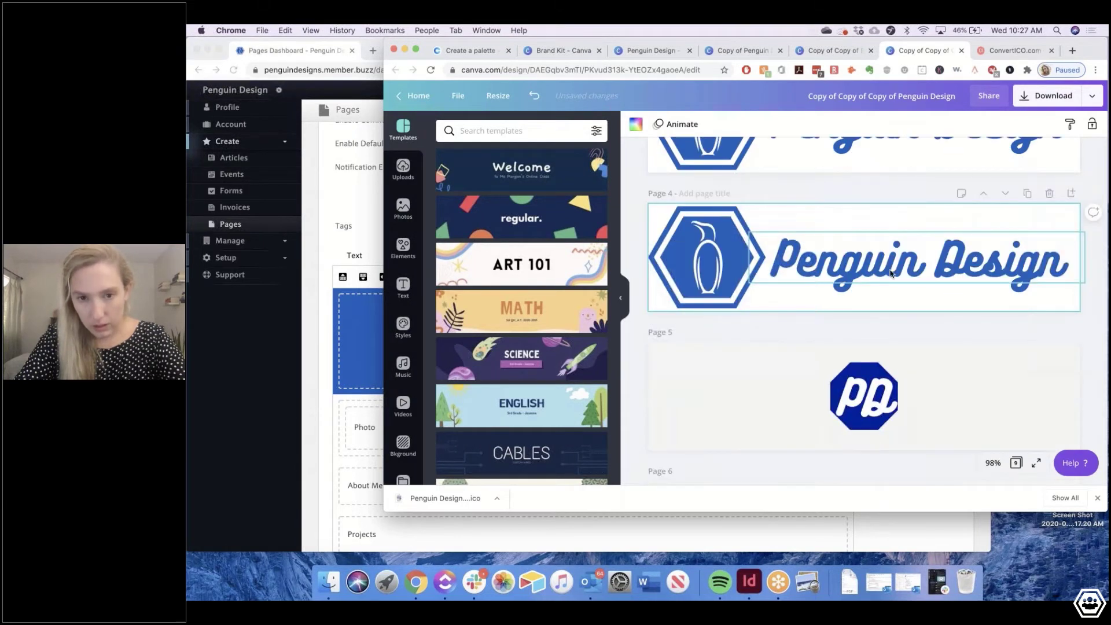
left_click(756, 292)
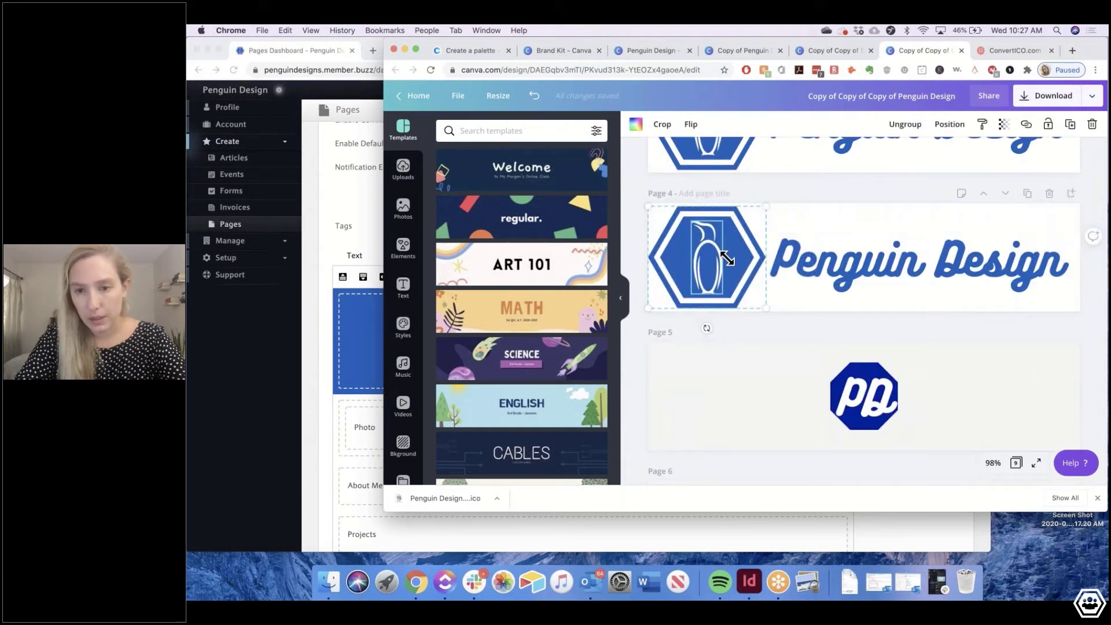
left_click_drag(764, 308, 707, 258)
Centre the Penguin Design title and place the smaller logo centred above it
left_click(784, 279)
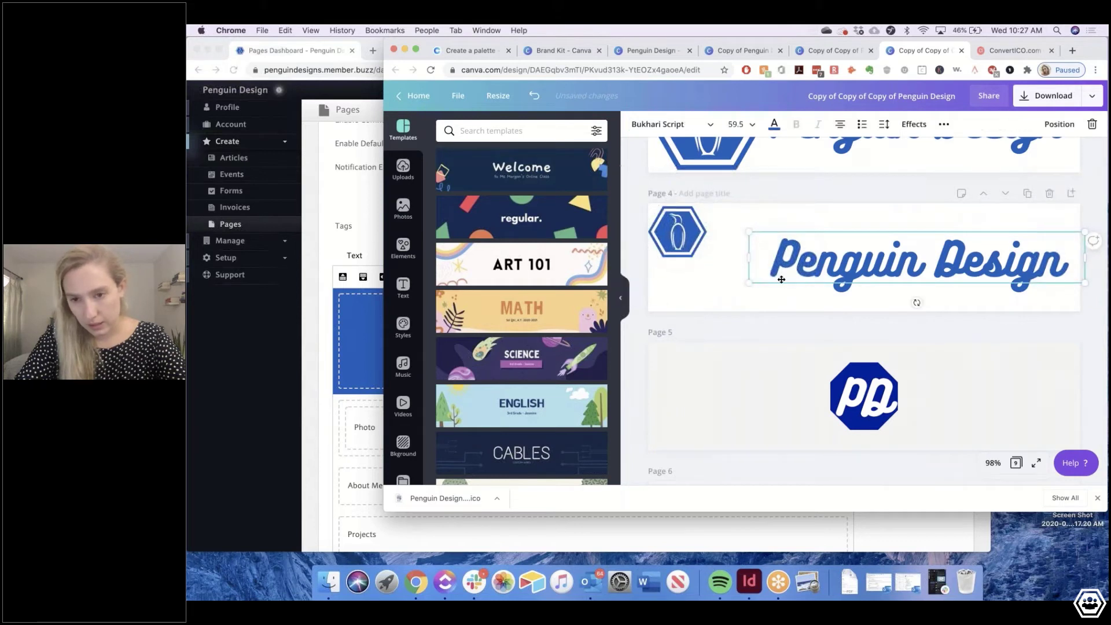
mouse_move(781, 279)
left_mouse_down()
mouse_move(730, 289)
mouse_move(790, 272)
left_mouse_up()
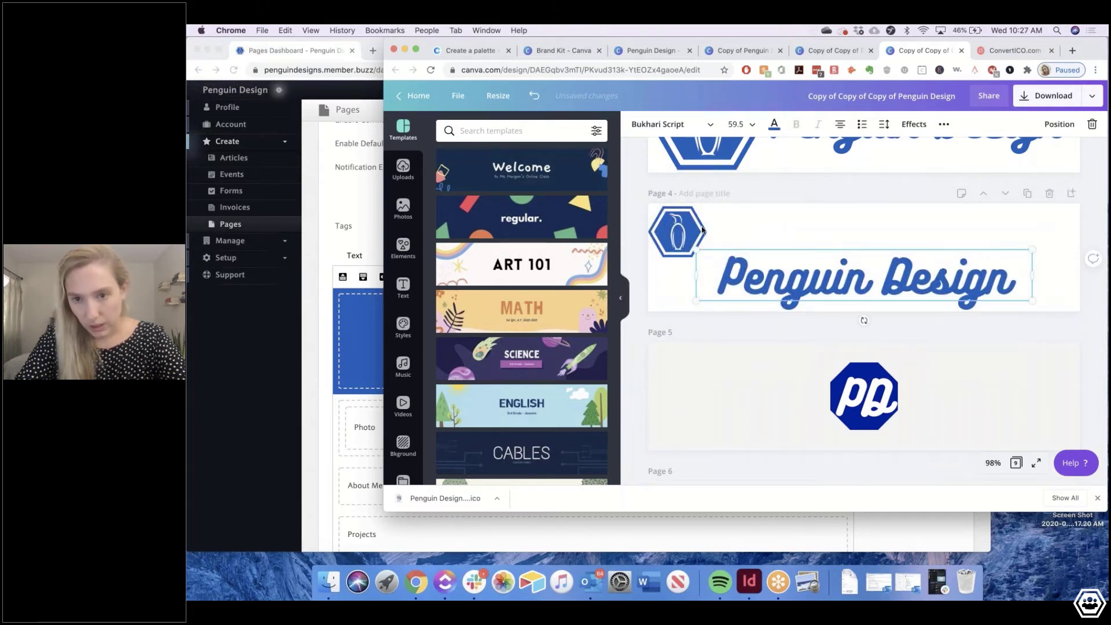
left_click_drag(702, 229, 881, 237)
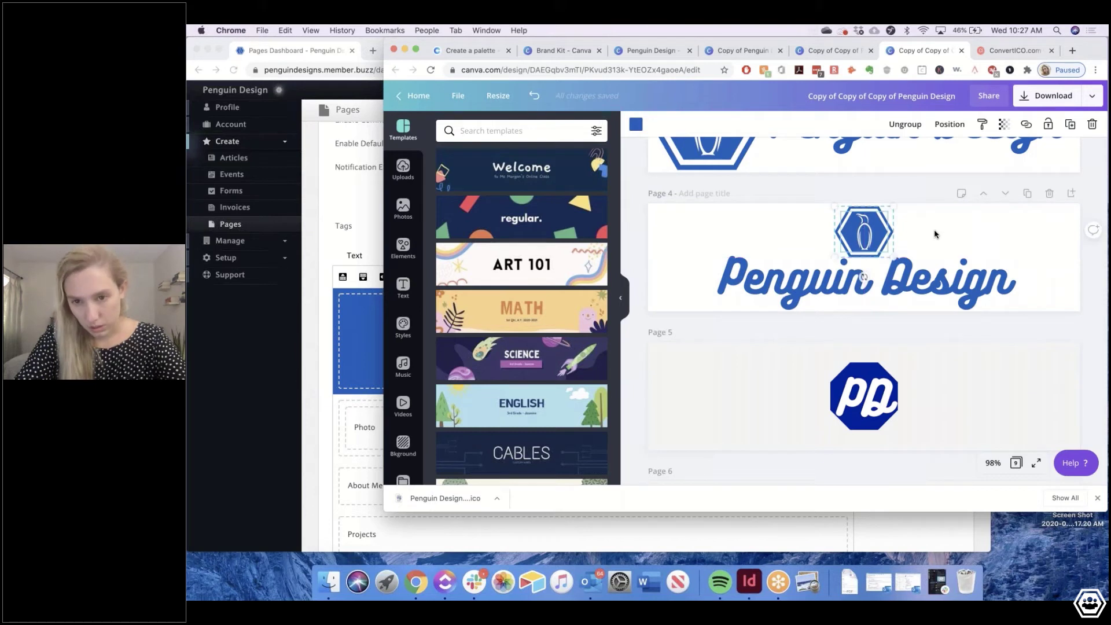
left_click_drag(887, 252, 879, 245)
left_click_drag(861, 229, 866, 234)
left_click(951, 259)
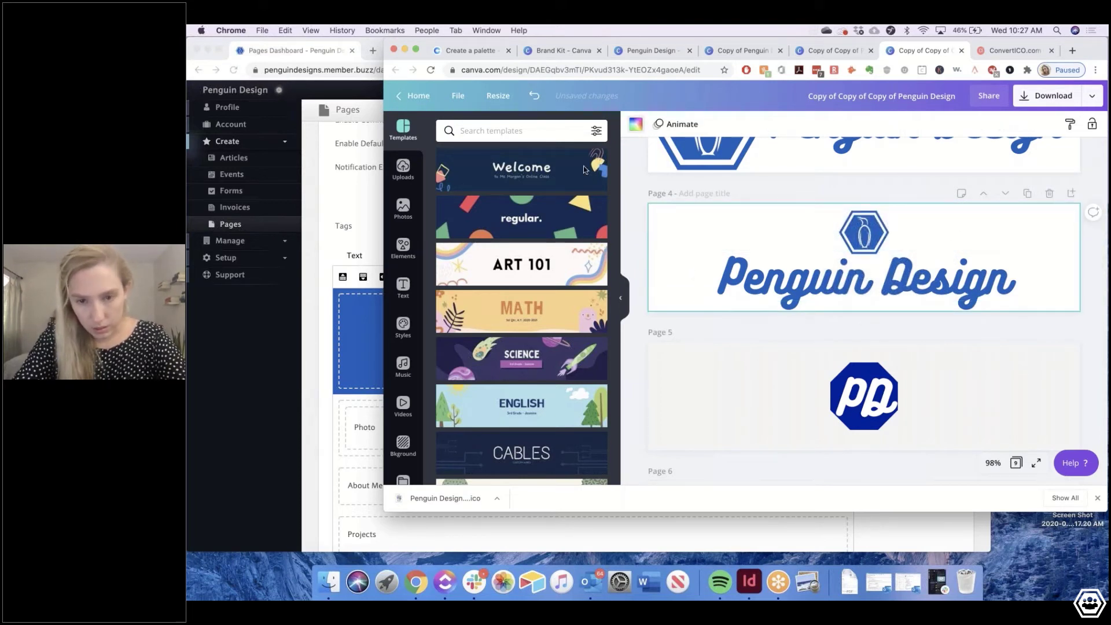
left_click(636, 125)
Give Page 4 an off-white background and make the Penguin Design title white
left_click(536, 234)
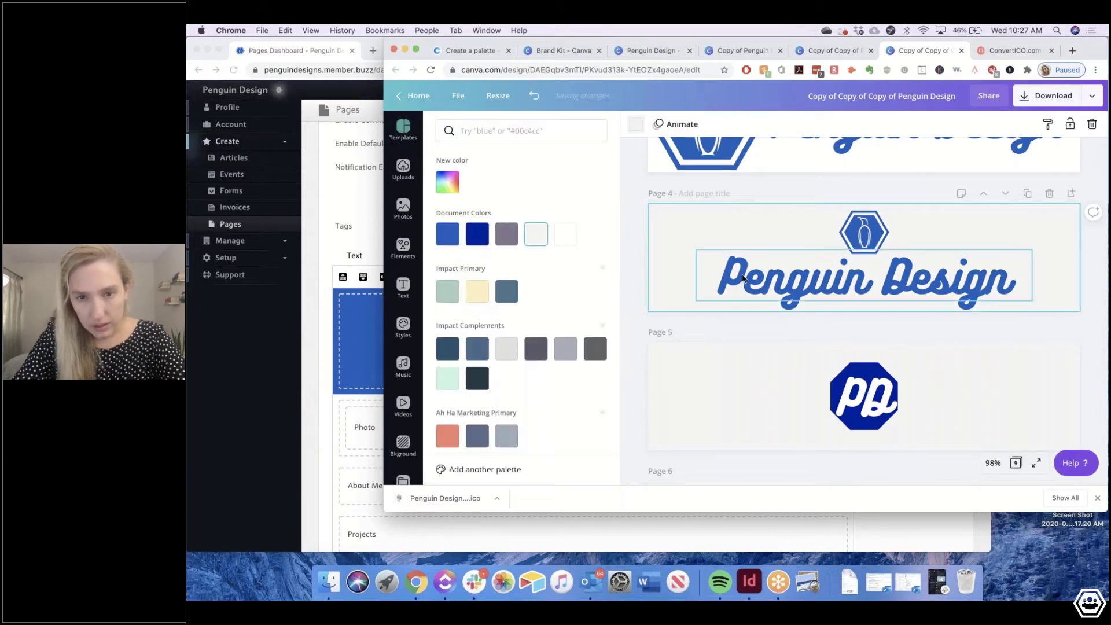
left_click(743, 278)
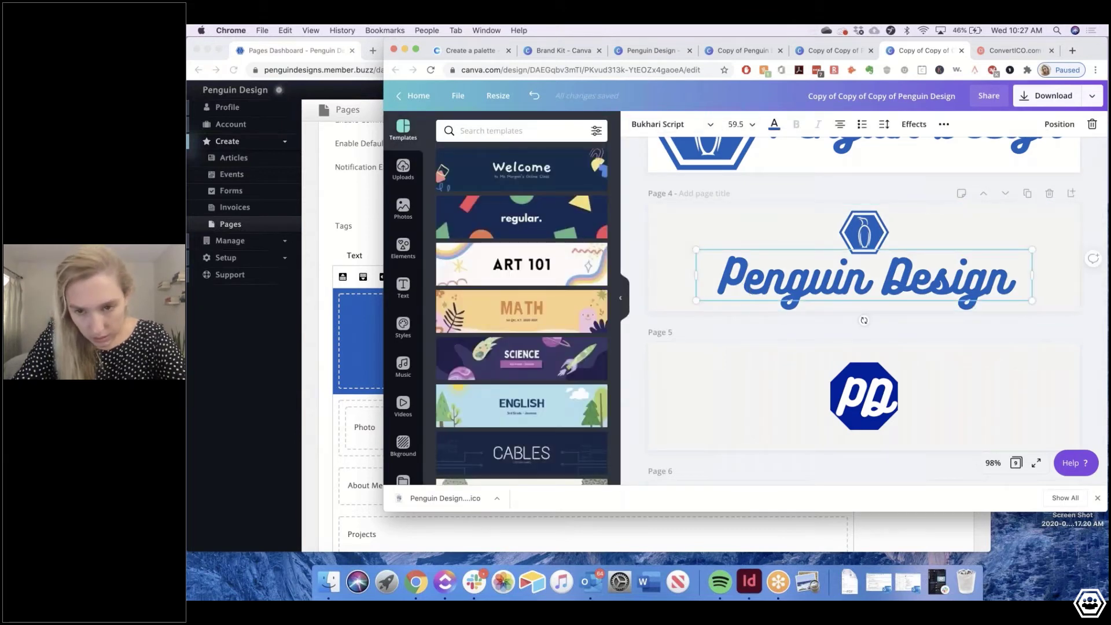
left_click(774, 124)
left_click(565, 234)
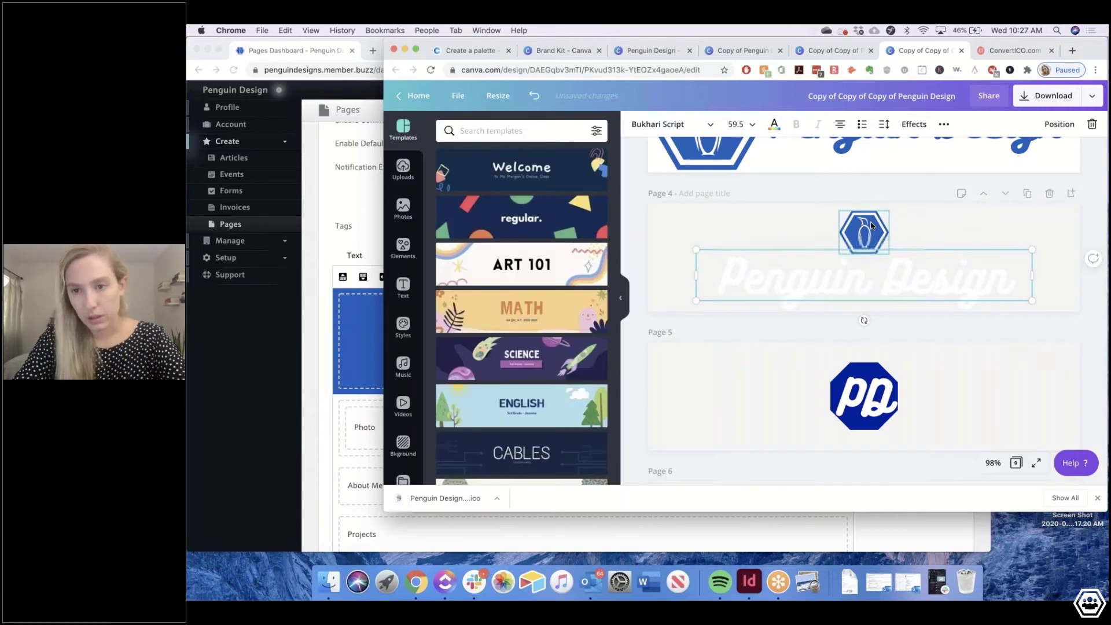
Ungroup the penguin logo and turn its hexagon's outer border white
left_click(872, 226)
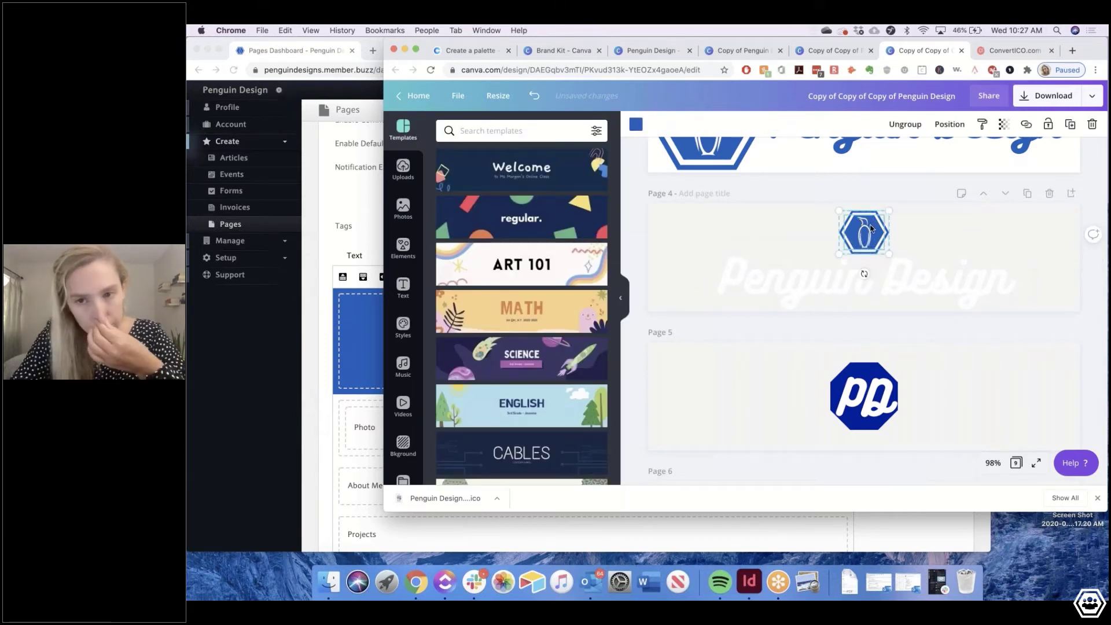
scroll(871, 229, "up", 5)
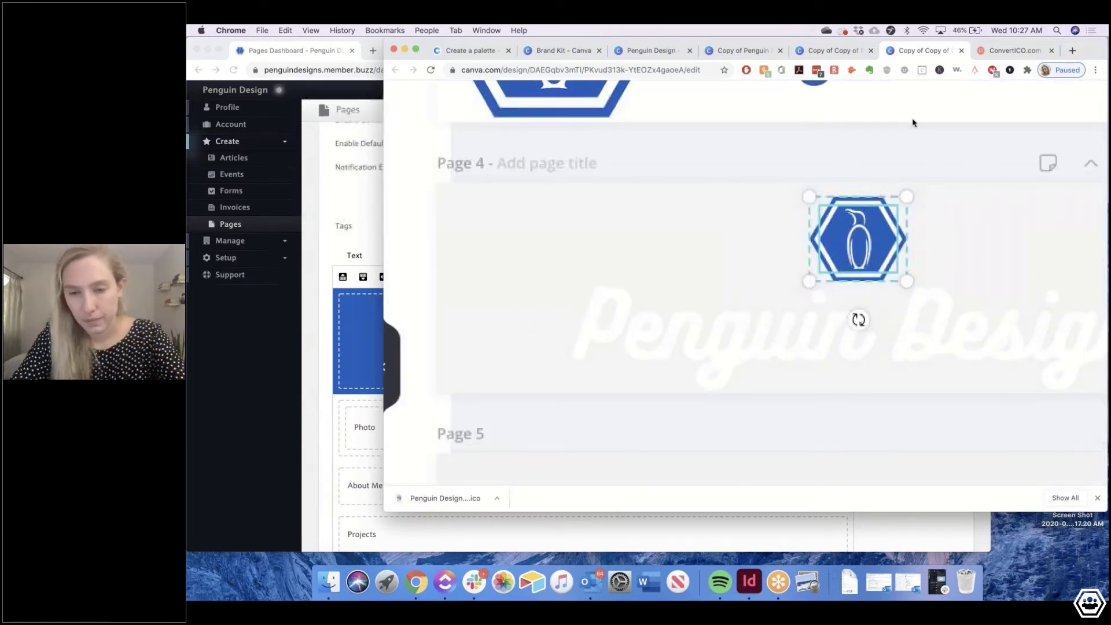
scroll(913, 122, "down", 5)
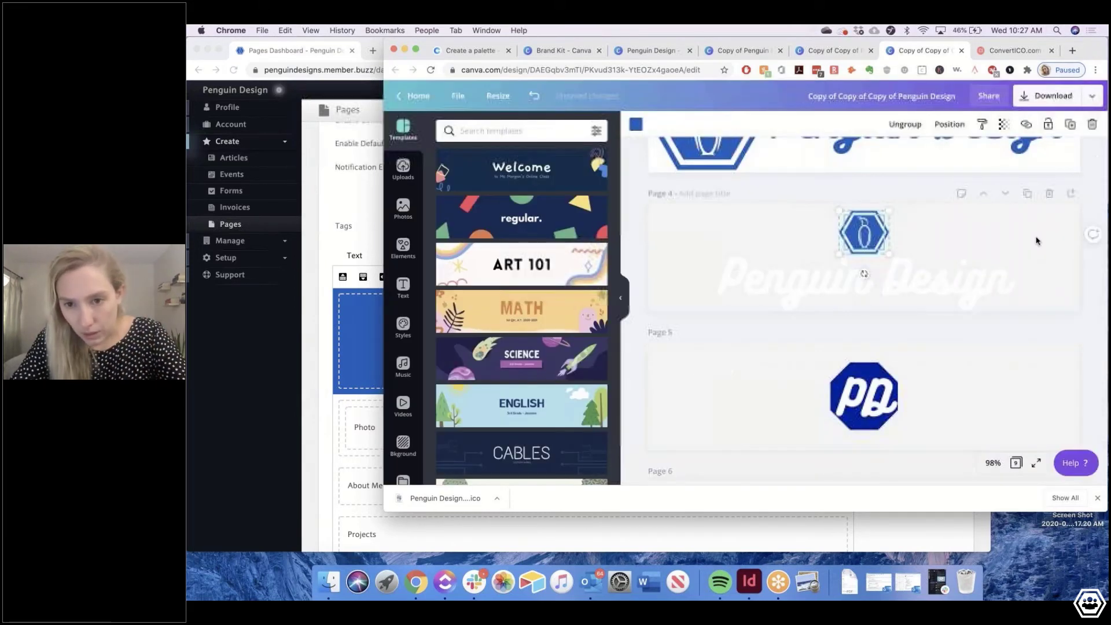
right_click(873, 235)
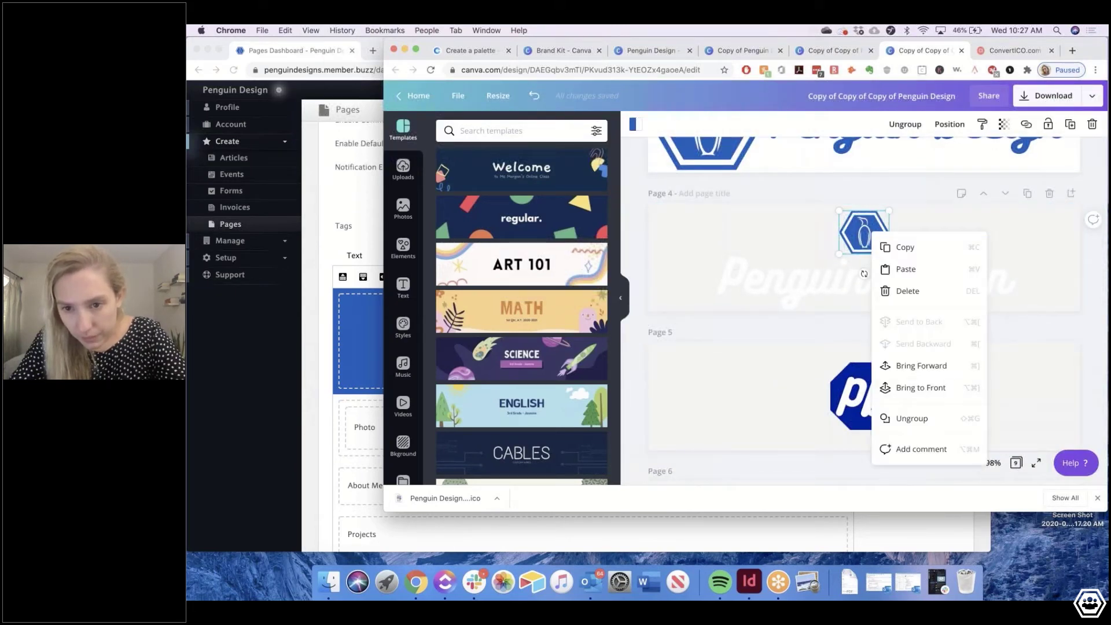
left_click(911, 418)
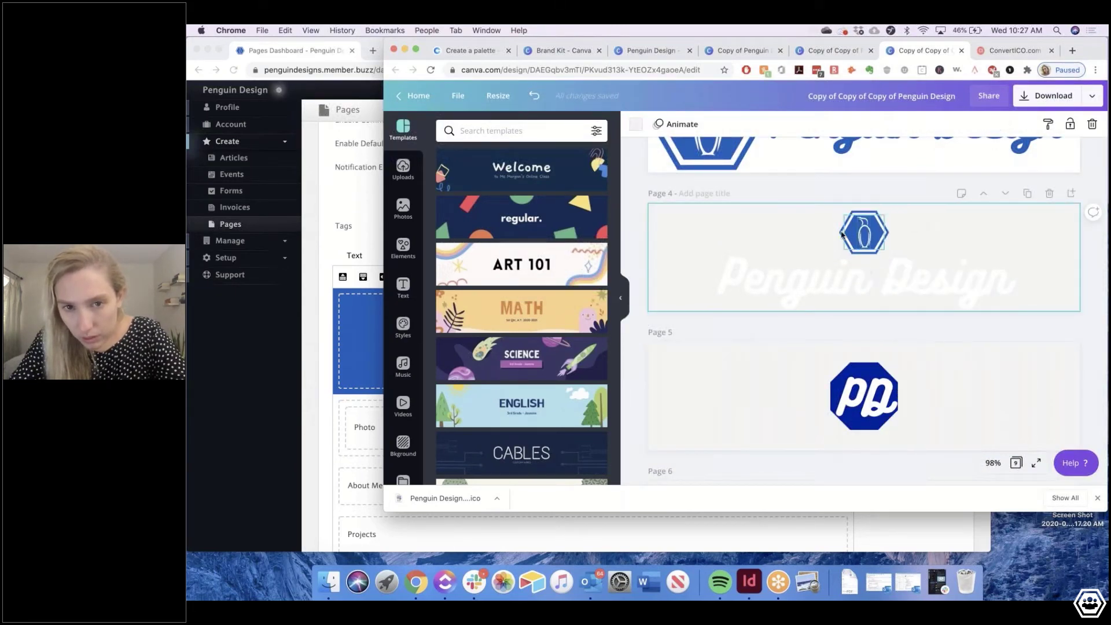
left_click(843, 233)
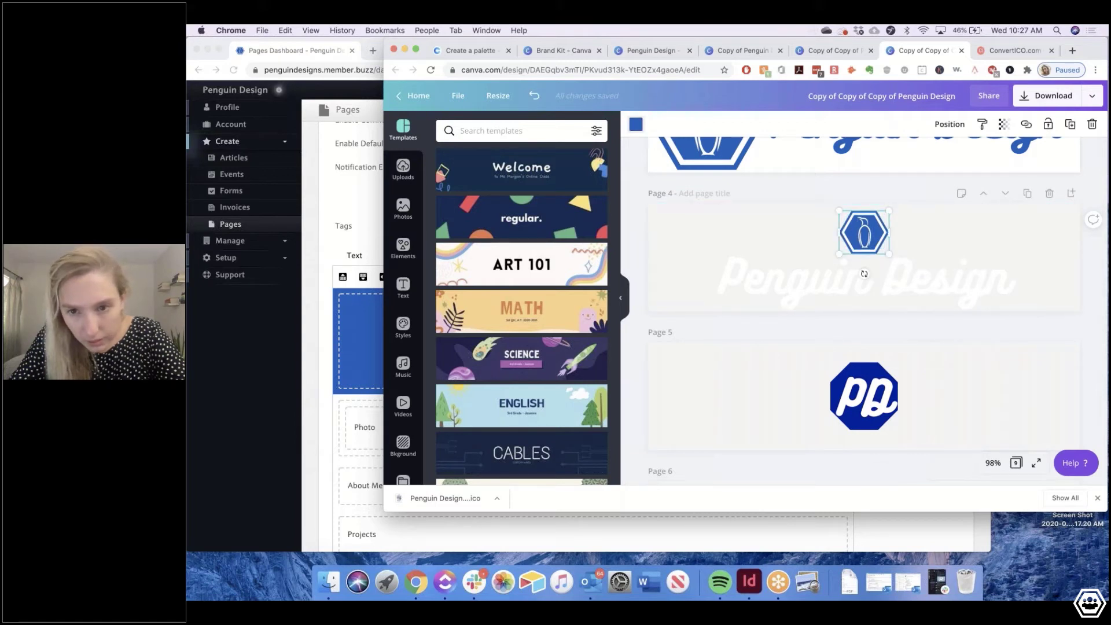
left_click(636, 123)
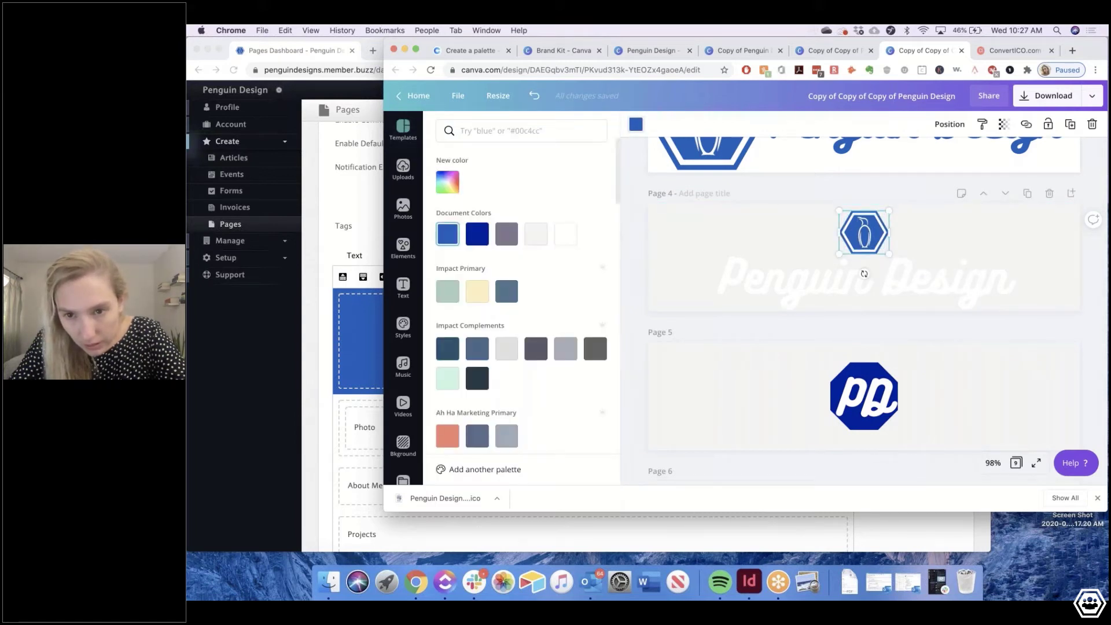
left_click(558, 232)
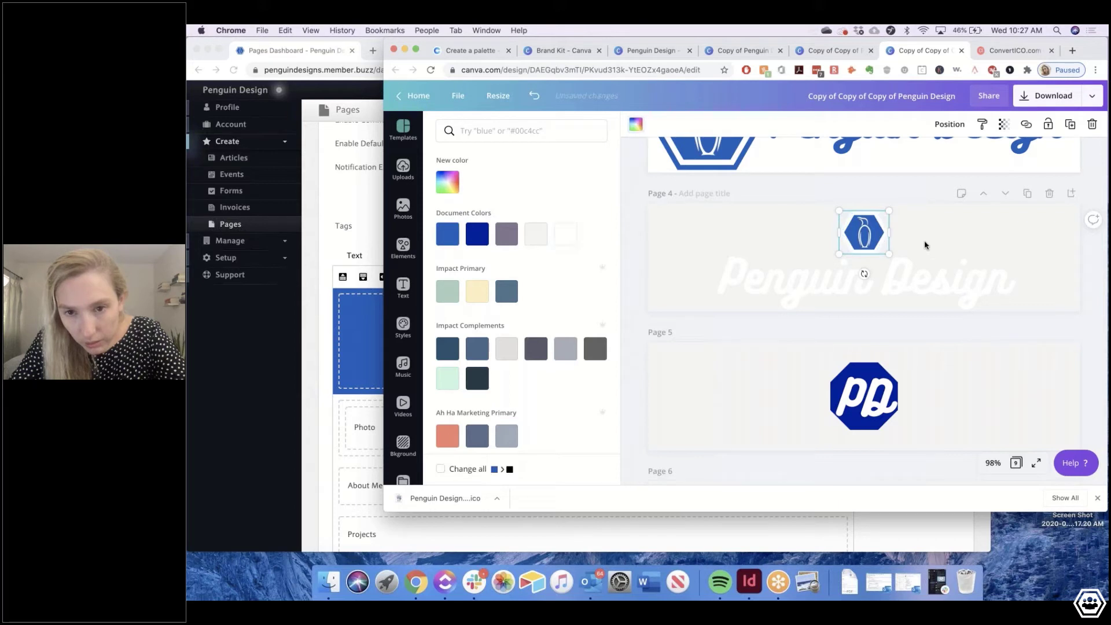
left_click(842, 238)
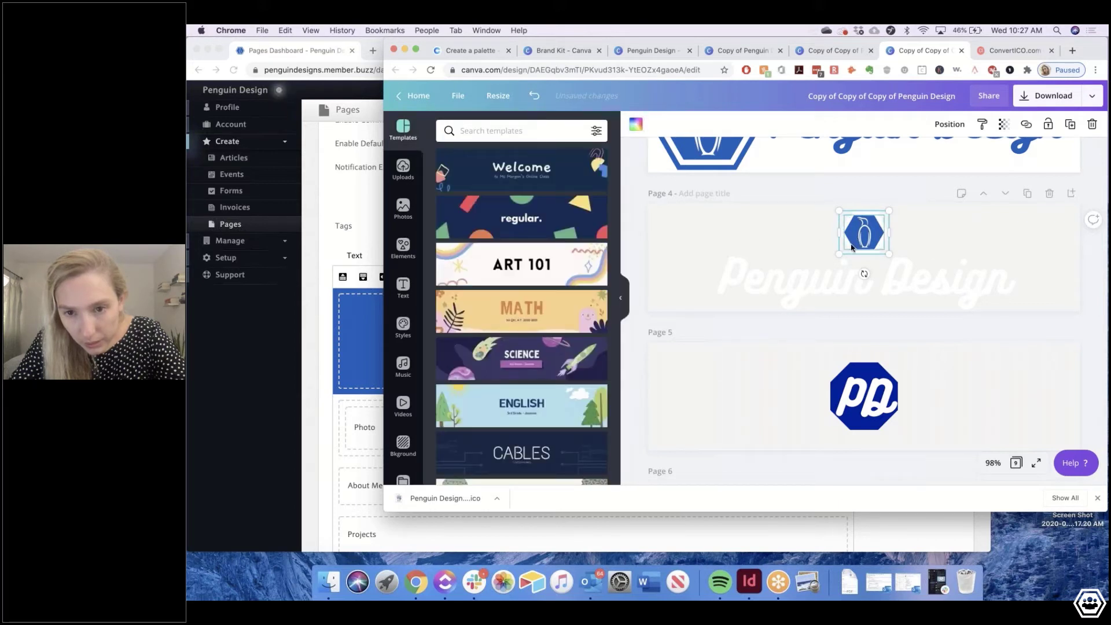
Recolour the penguin logo to #0052bd blue
left_click(886, 237)
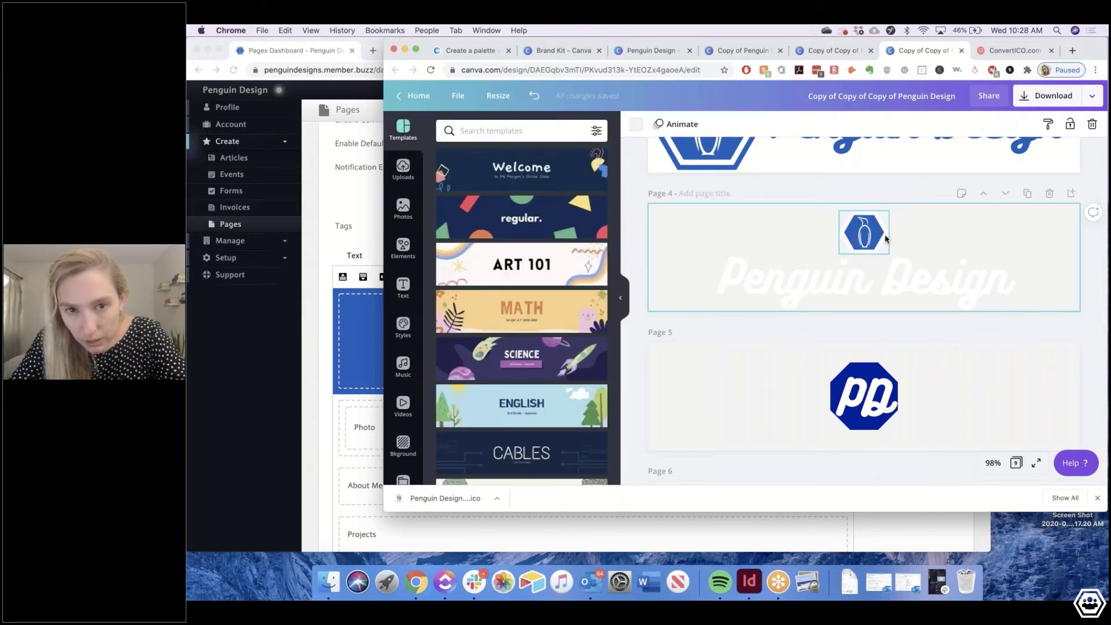
left_click(884, 238)
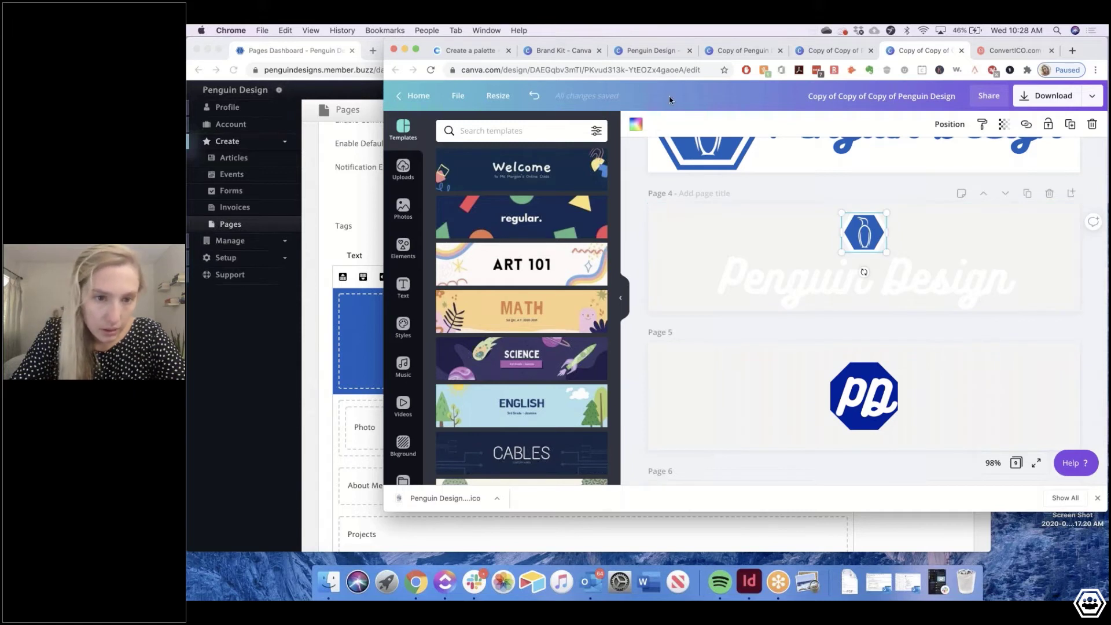
left_click(636, 124)
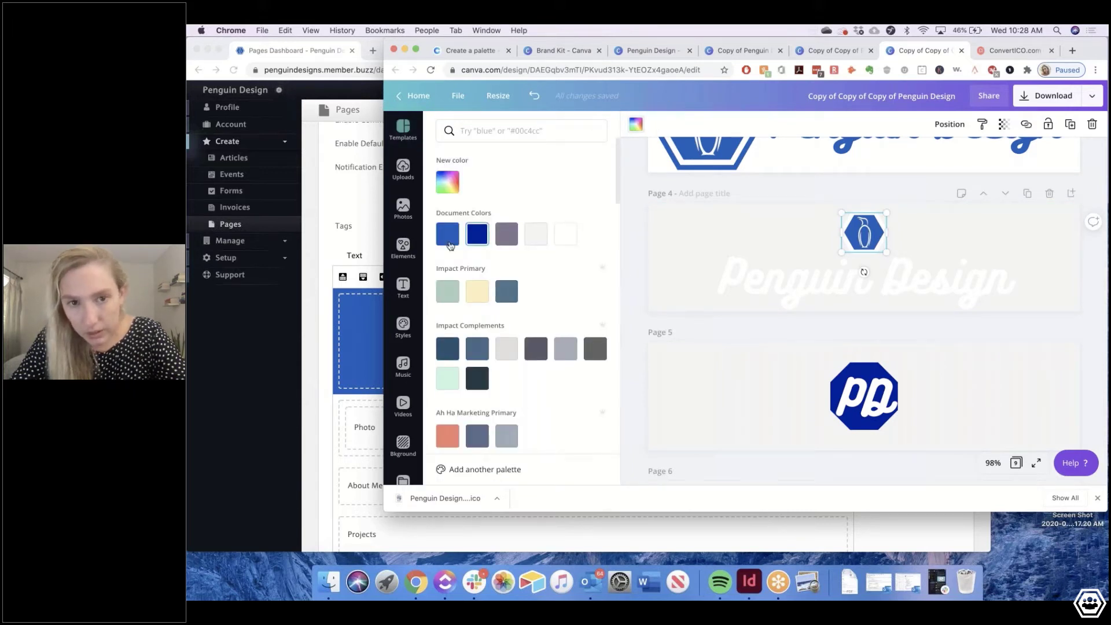
left_click(450, 245)
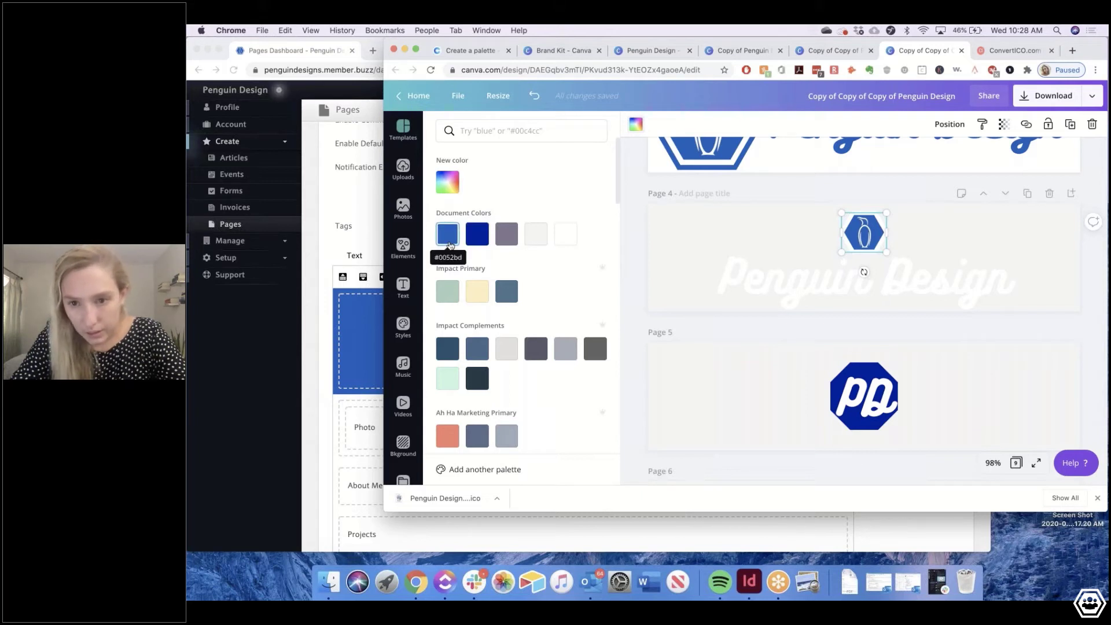
left_click(898, 231)
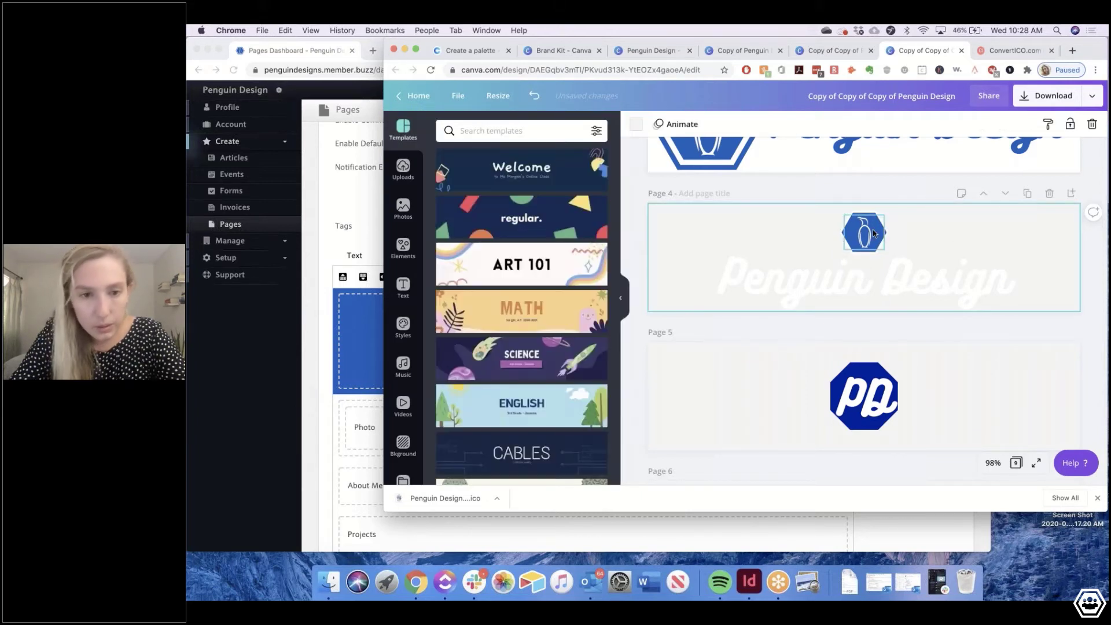
left_click(873, 232)
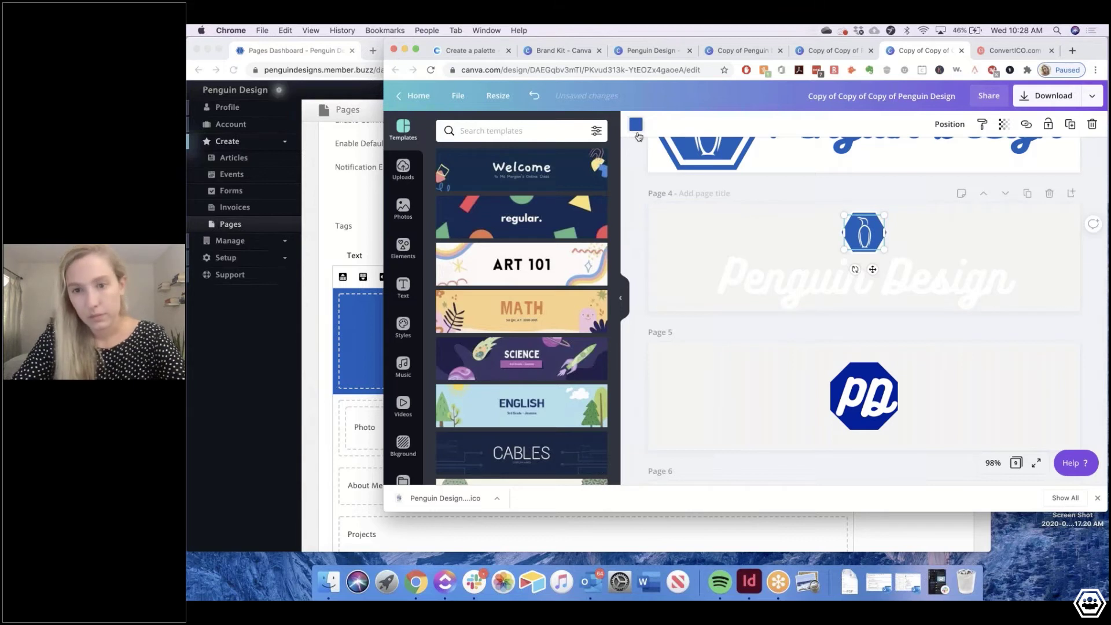
key("super+z")
left_click(863, 236)
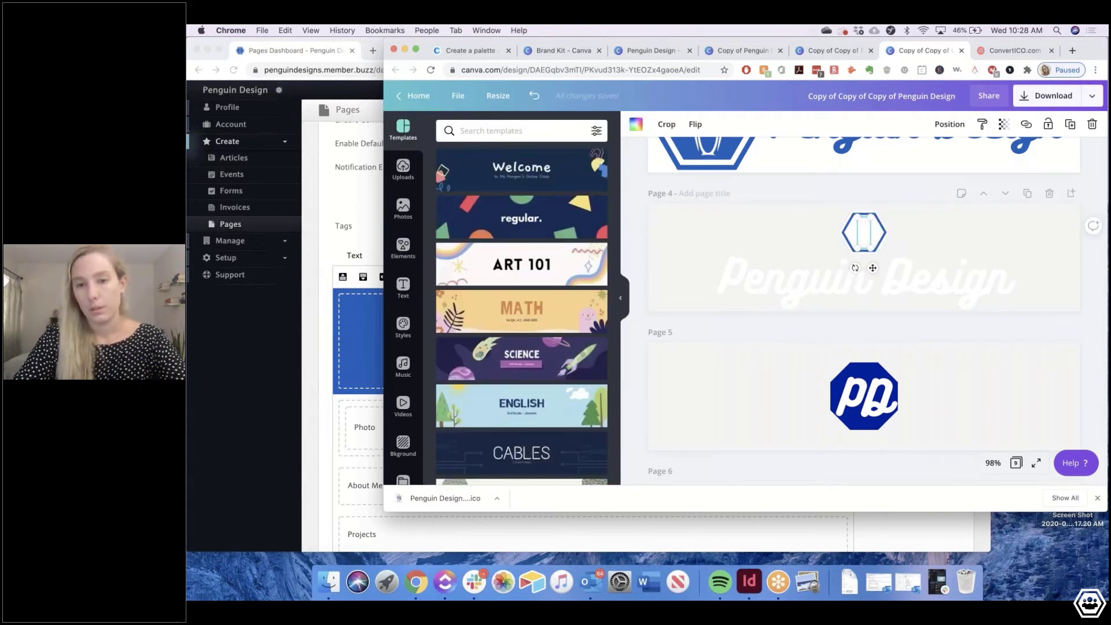
left_click(636, 124)
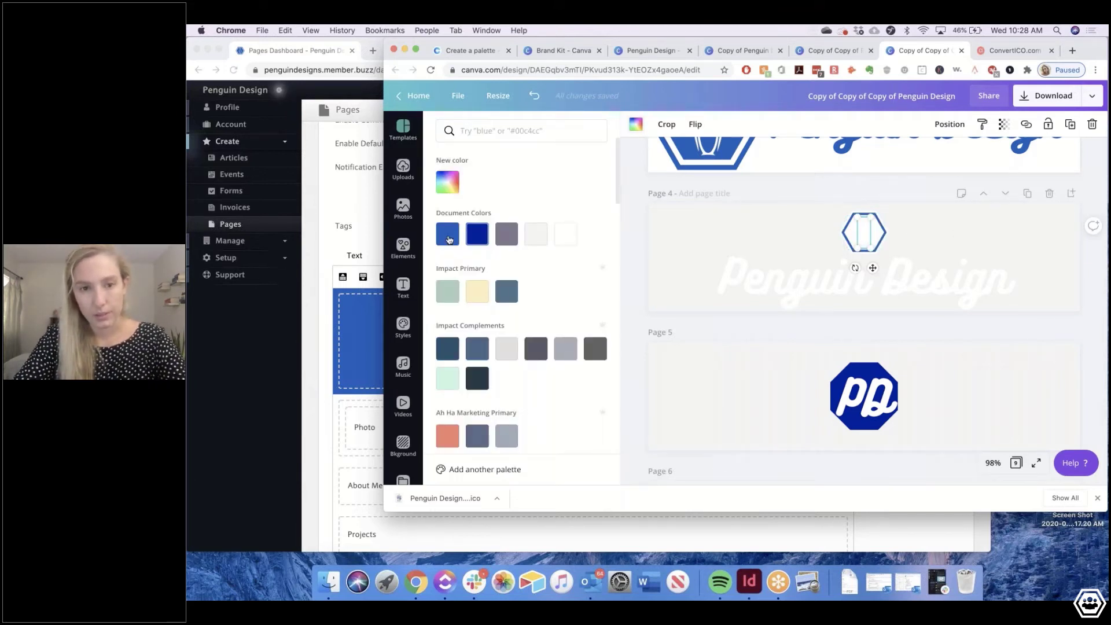
left_click(449, 240)
Make page 4's background plain white
left_click(947, 223)
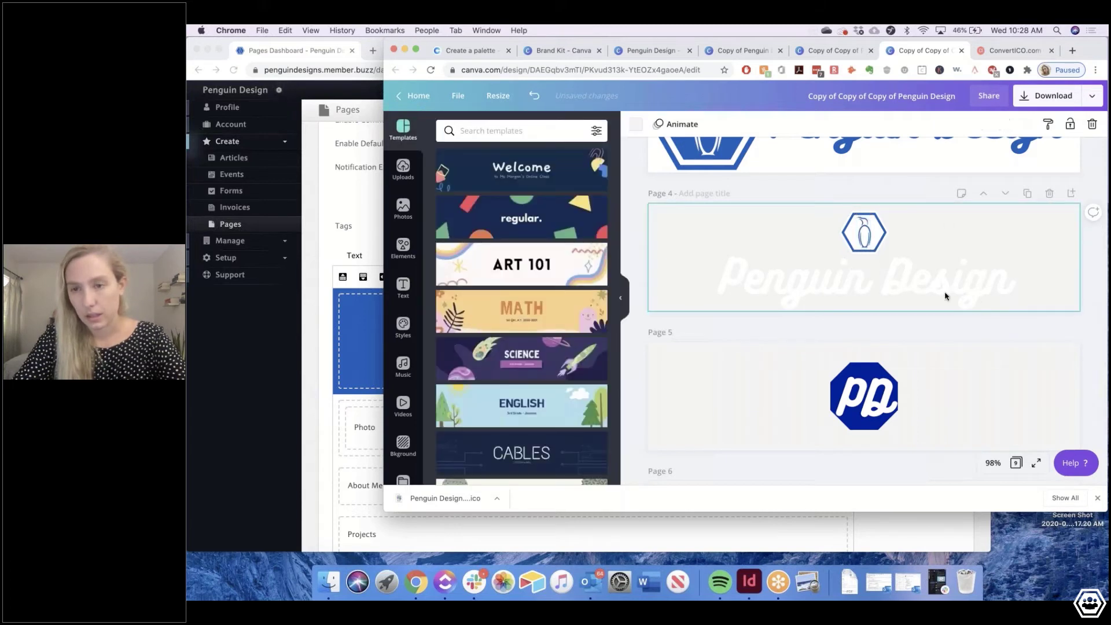
left_click(636, 125)
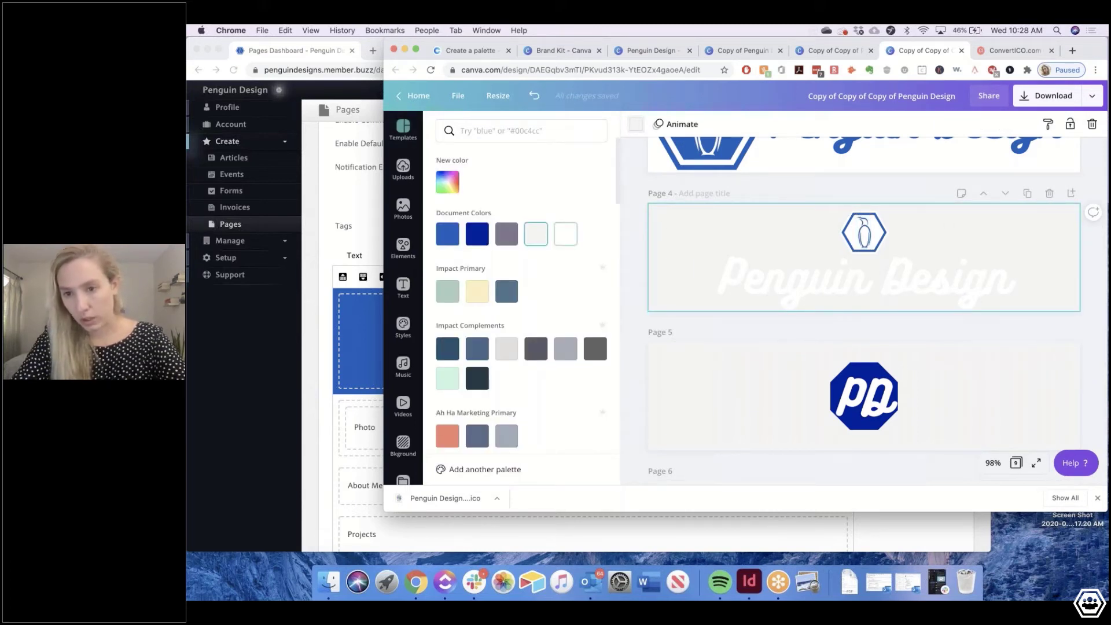
left_click(565, 233)
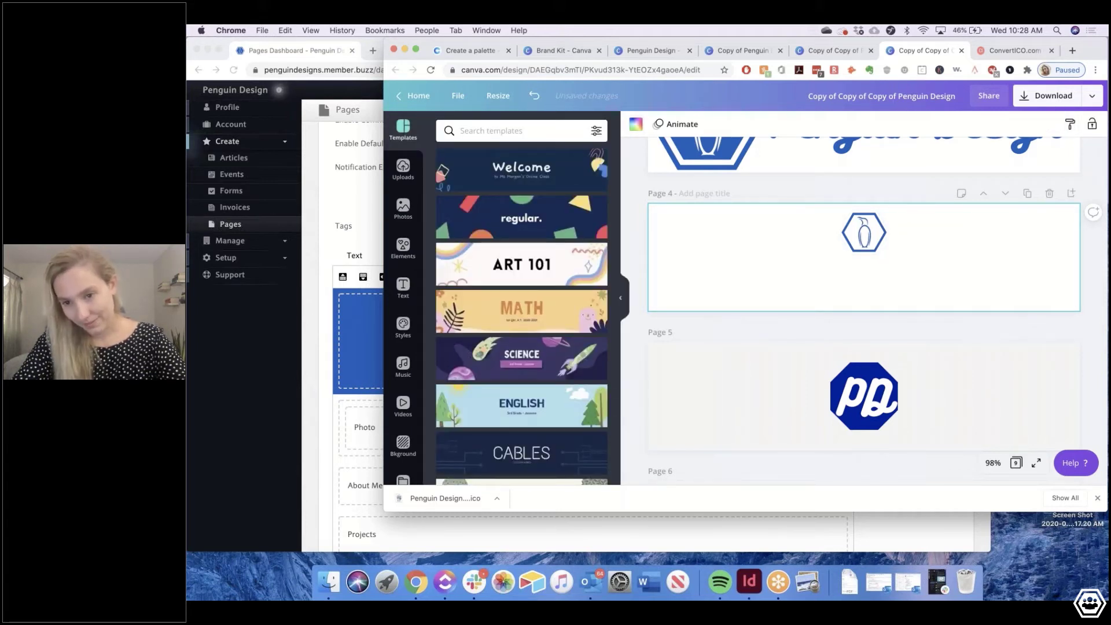
Download only page 4 of the Canva design as a transparent PNG
left_click(940, 235)
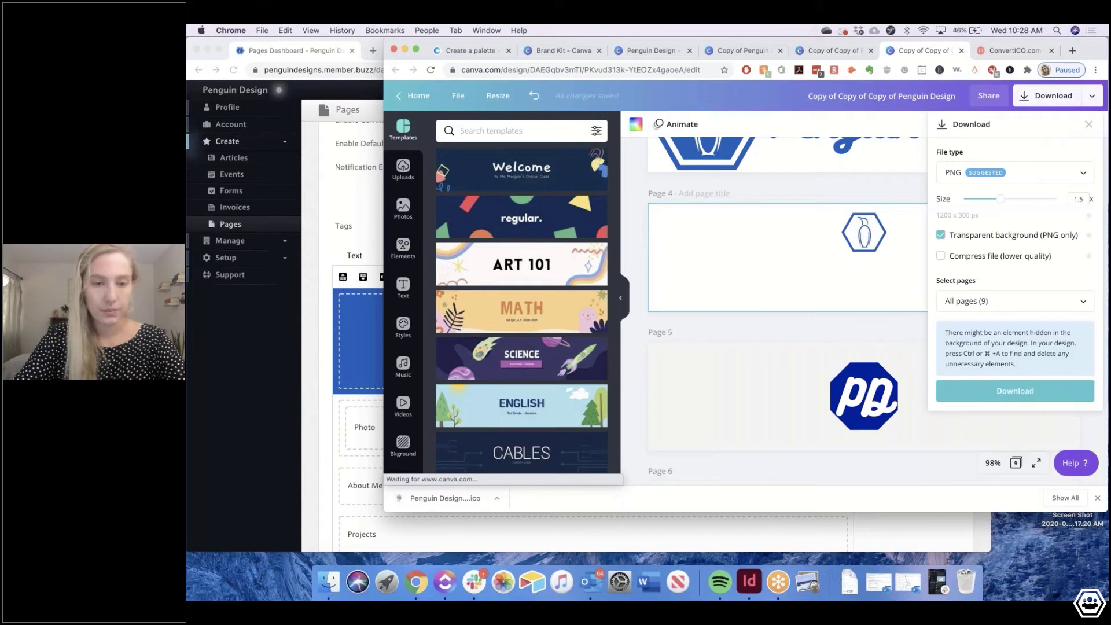
left_click(1015, 301)
scroll(987, 223, "down", 1)
left_click(1080, 223)
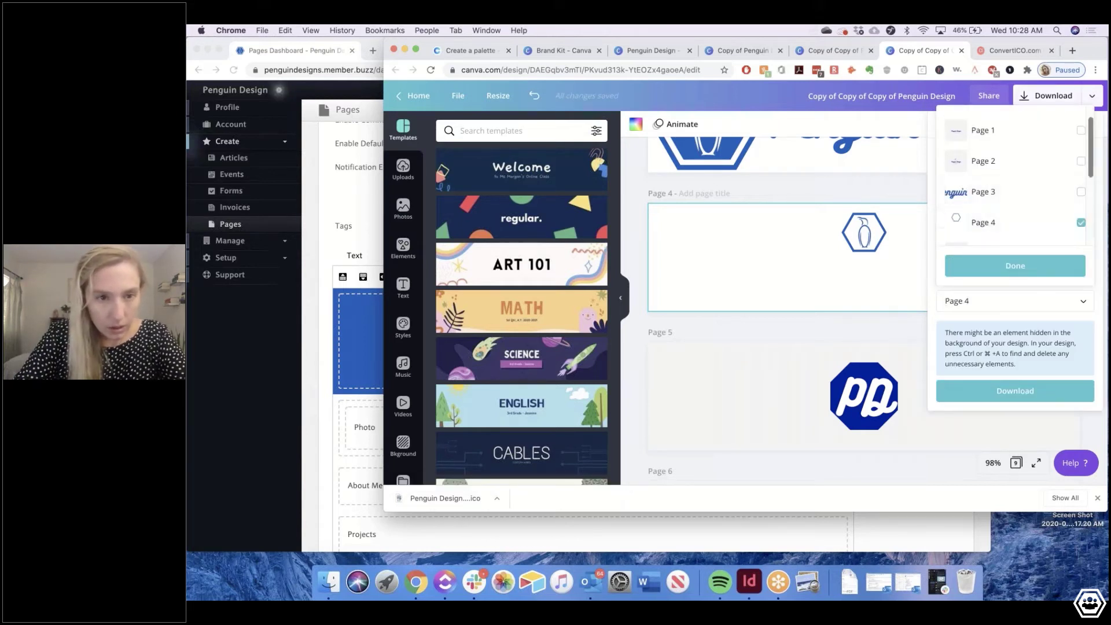
left_click(1015, 266)
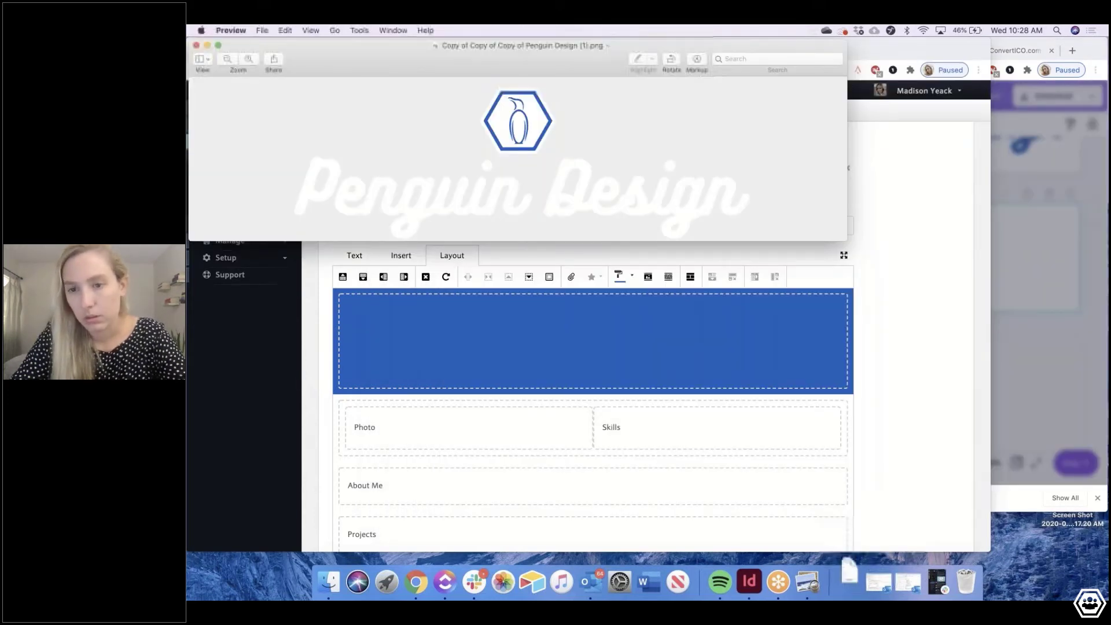
After reviewing the image, download page 4 again and return to the Member.buzz header
key("super+w")
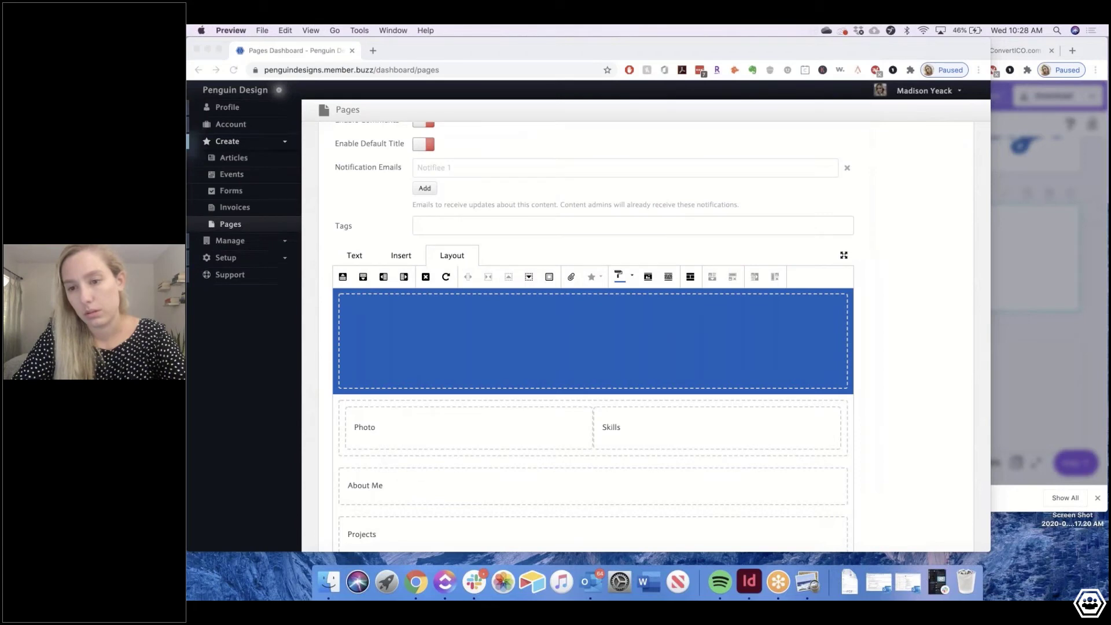
key("super+Tab")
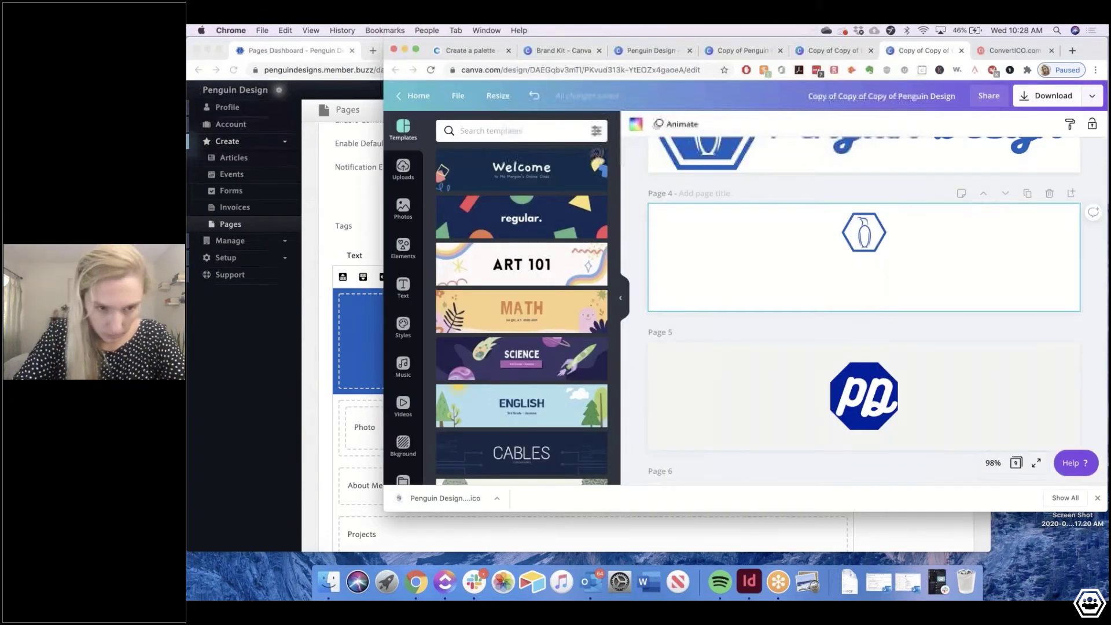
left_click(1047, 95)
left_click(1014, 301)
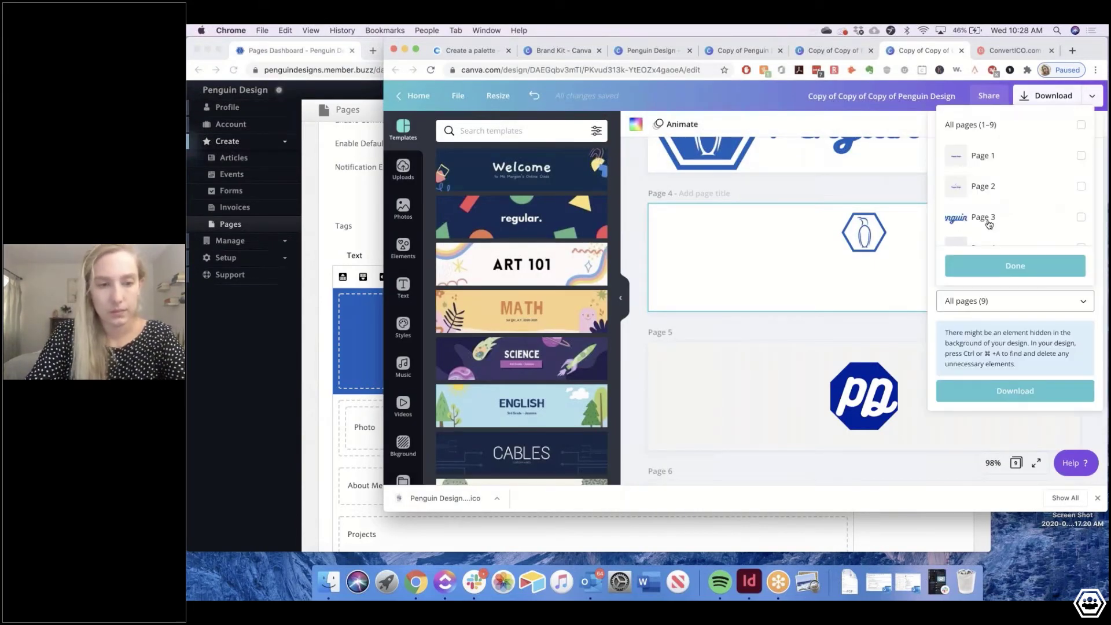
scroll(988, 224, "down", 1)
left_click(990, 212)
left_click(1014, 266)
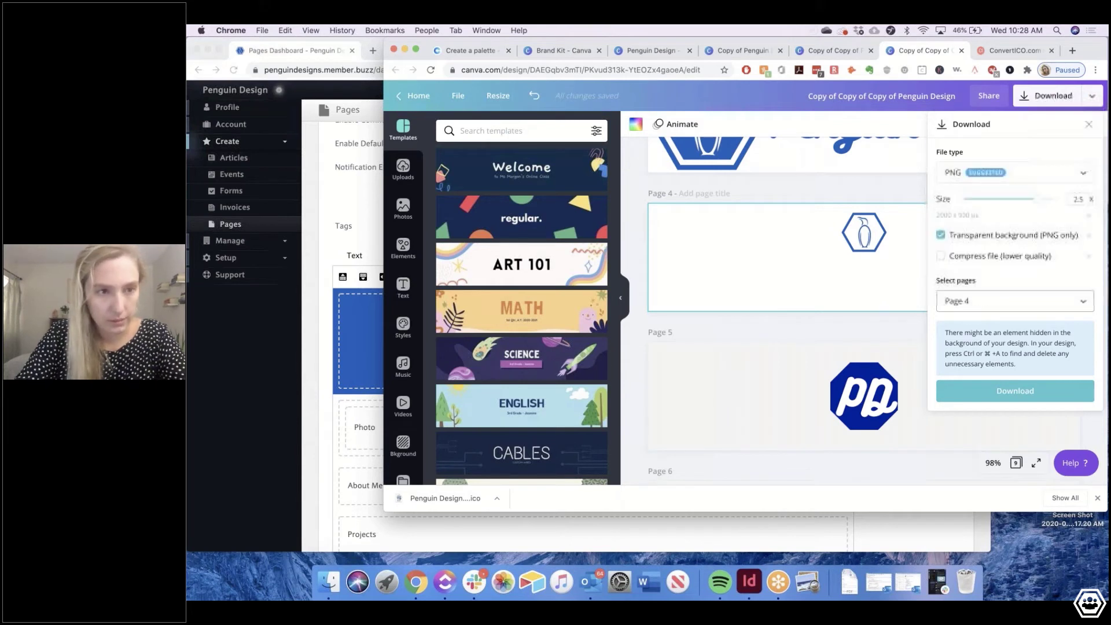
left_click(364, 347)
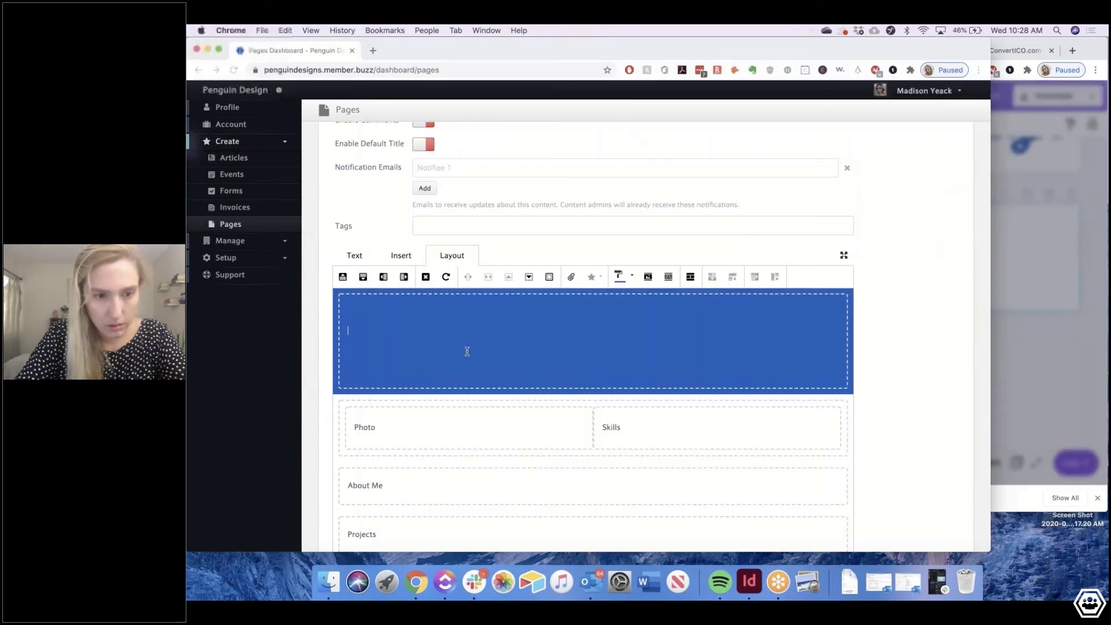
Type Hello in the blue header and insert the uploaded Penguin Design logo PNG
type("He")
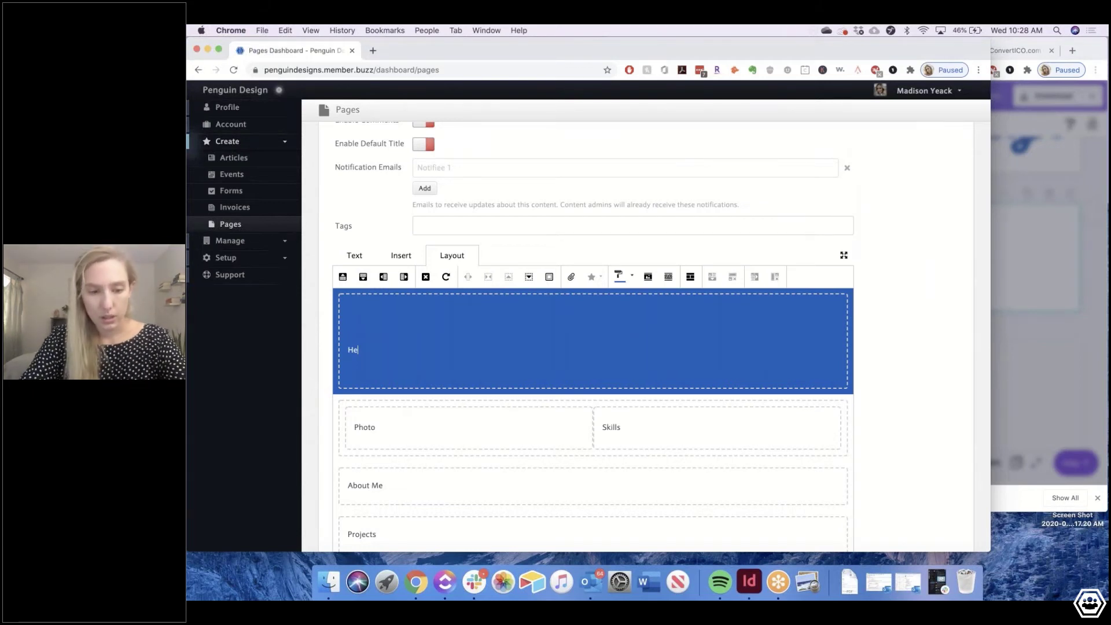
type("llo")
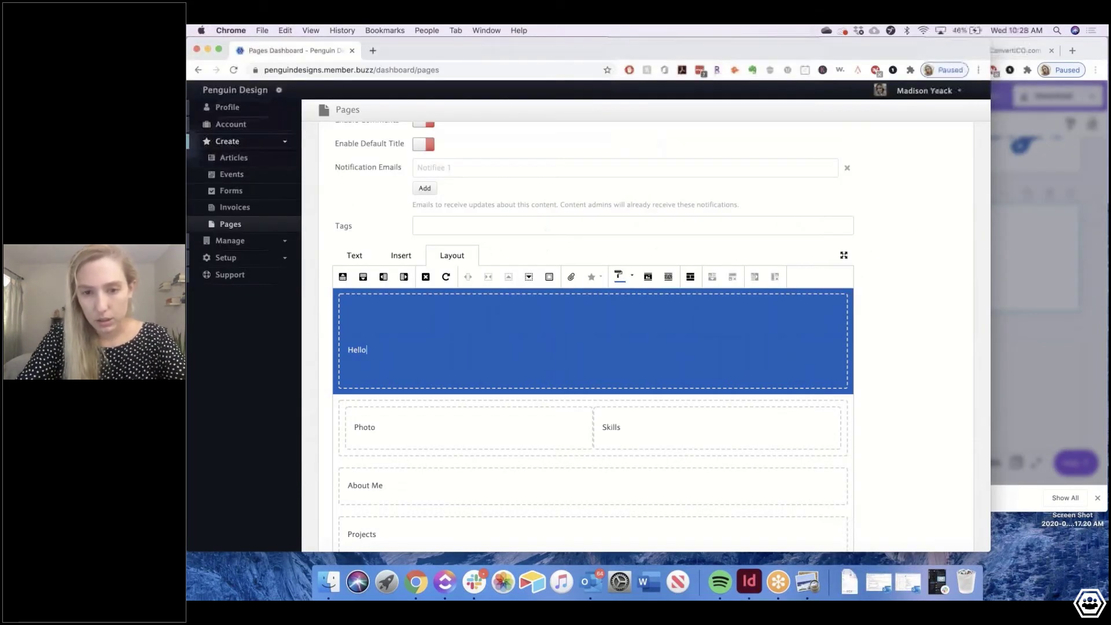
left_click(389, 258)
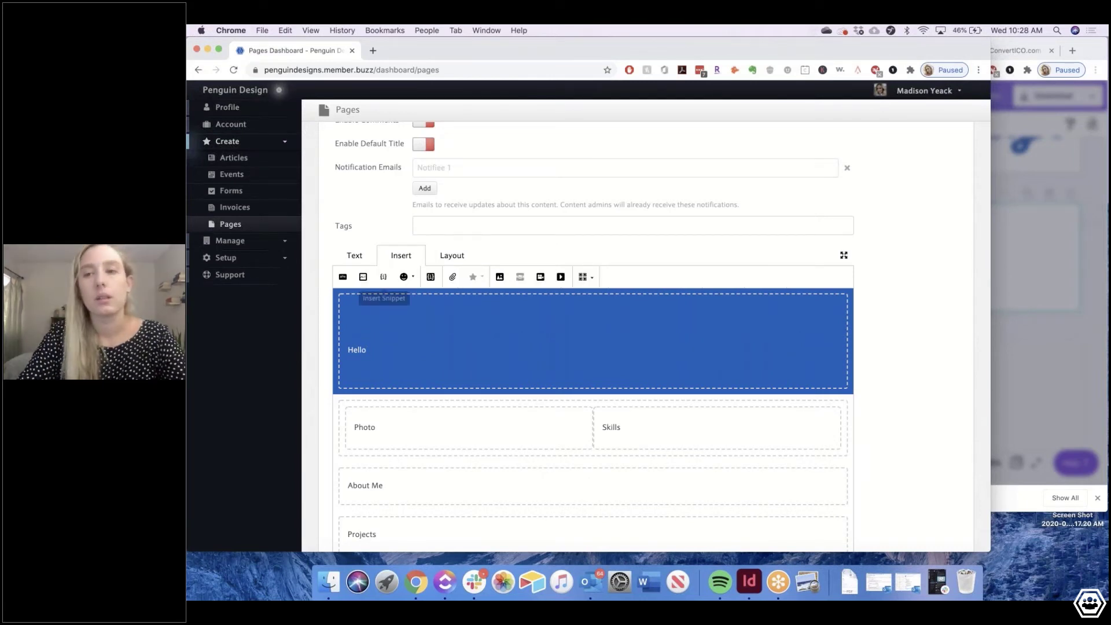
left_click(500, 277)
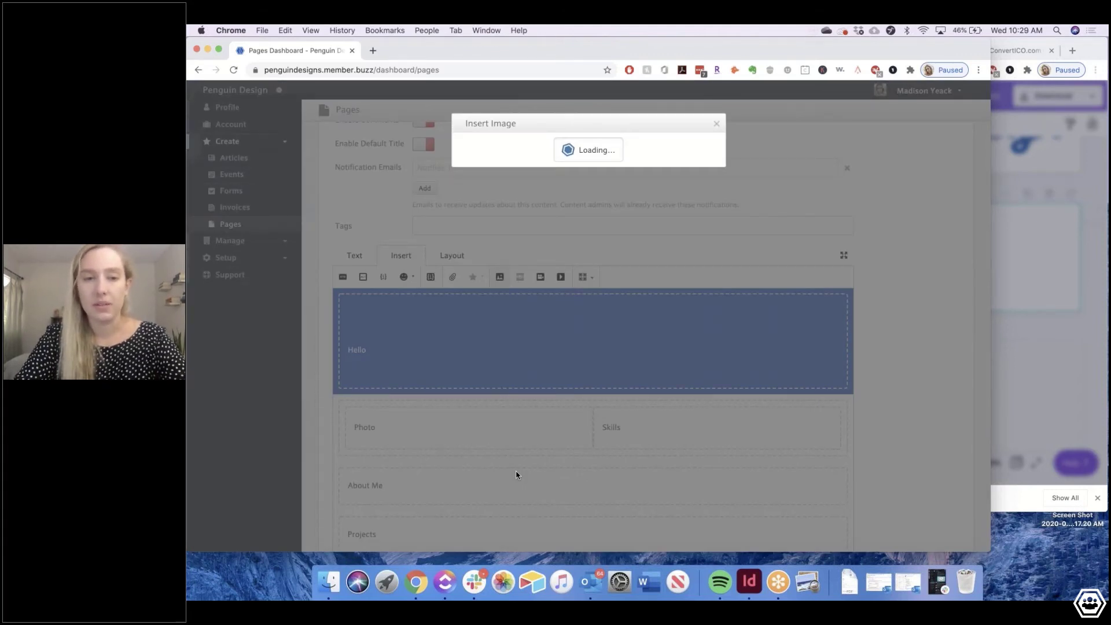
left_click(849, 582)
left_click_drag(855, 385, 498, 218)
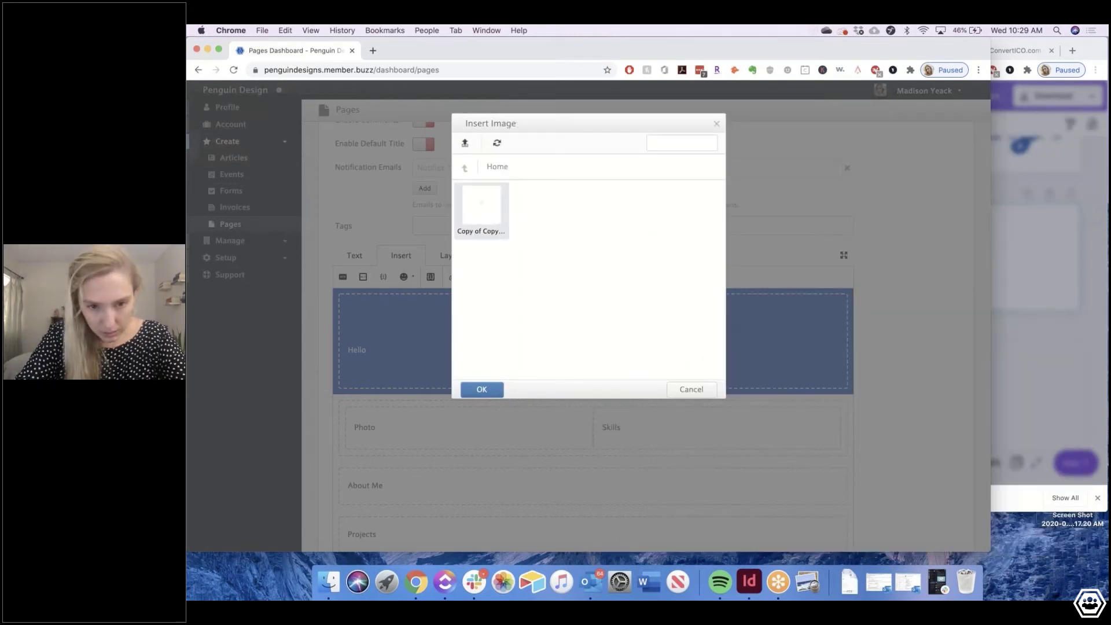
left_click(479, 217)
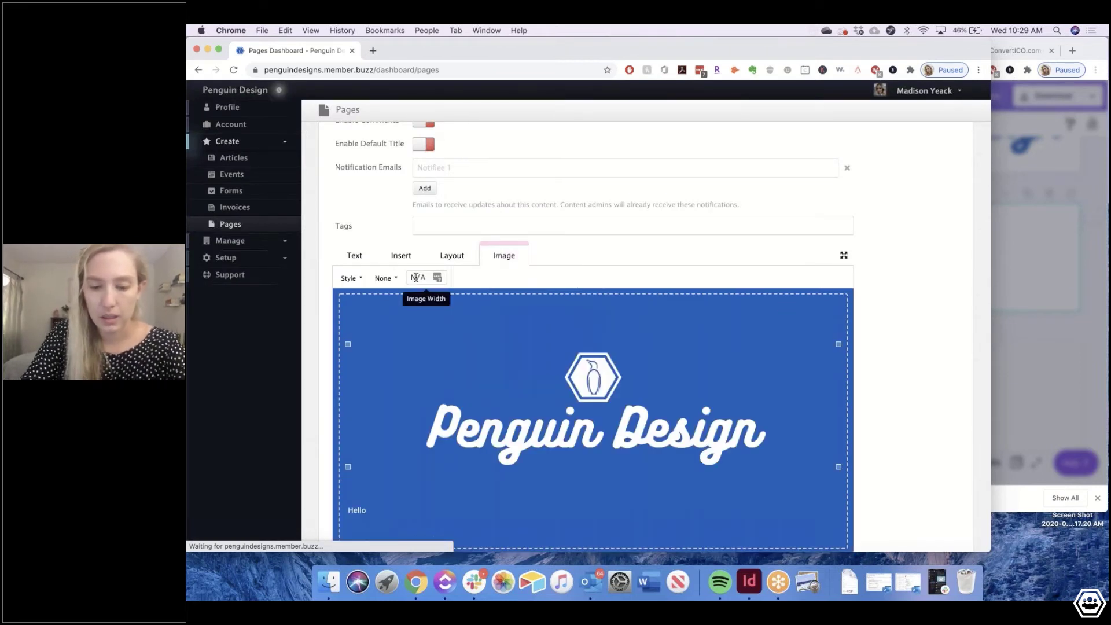
Set the header logo image width to 700 px
left_click(505, 307)
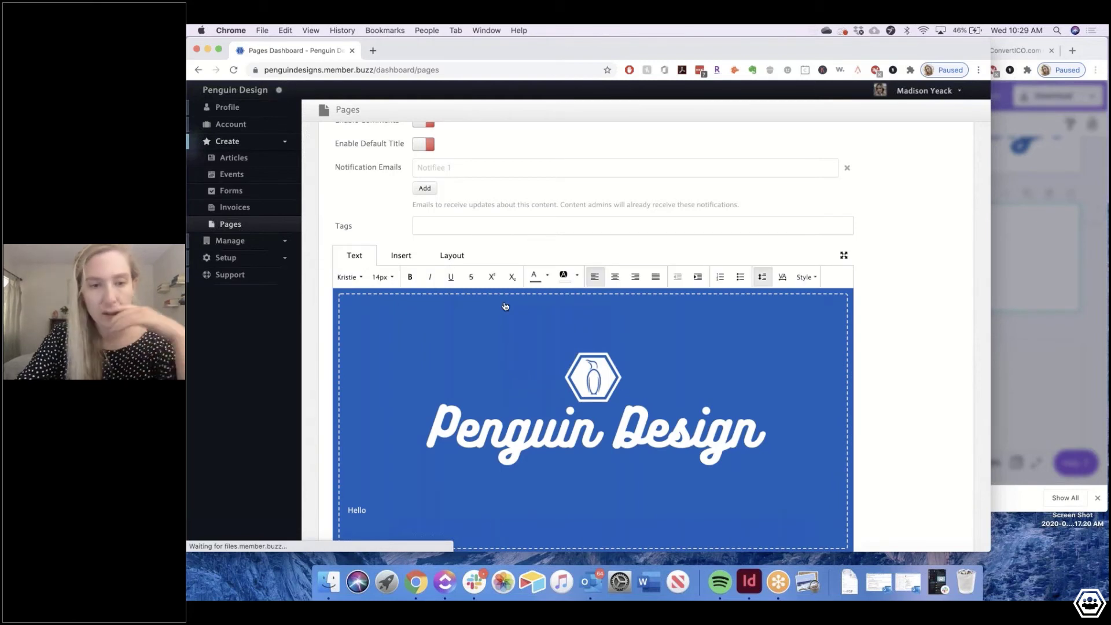
double_click(505, 306)
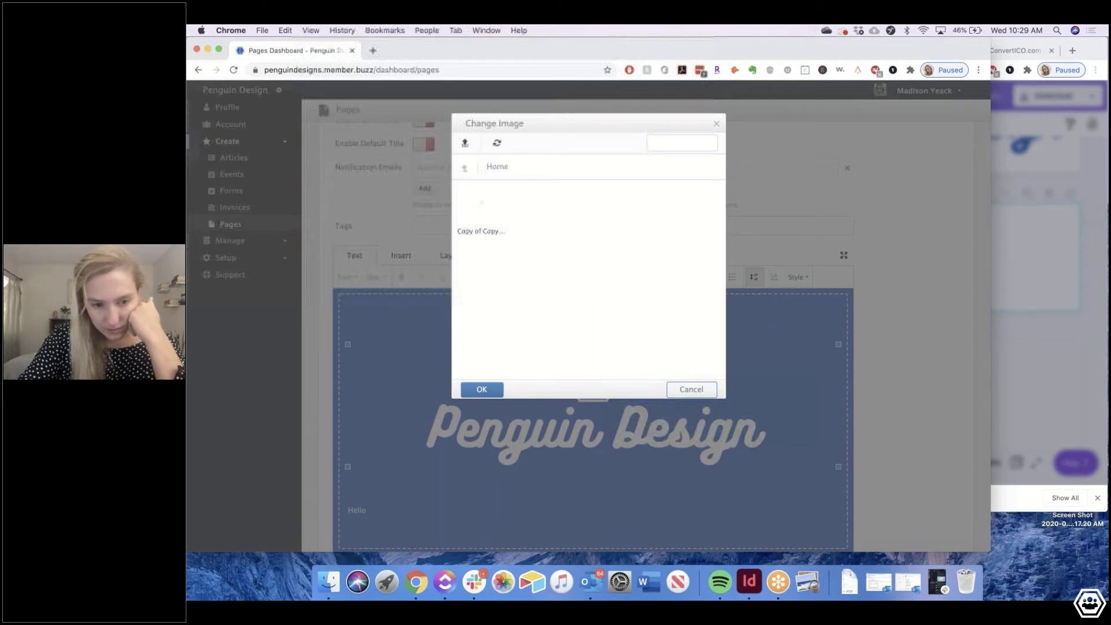
left_click(691, 389)
left_click(503, 255)
left_click_drag(426, 278, 386, 279)
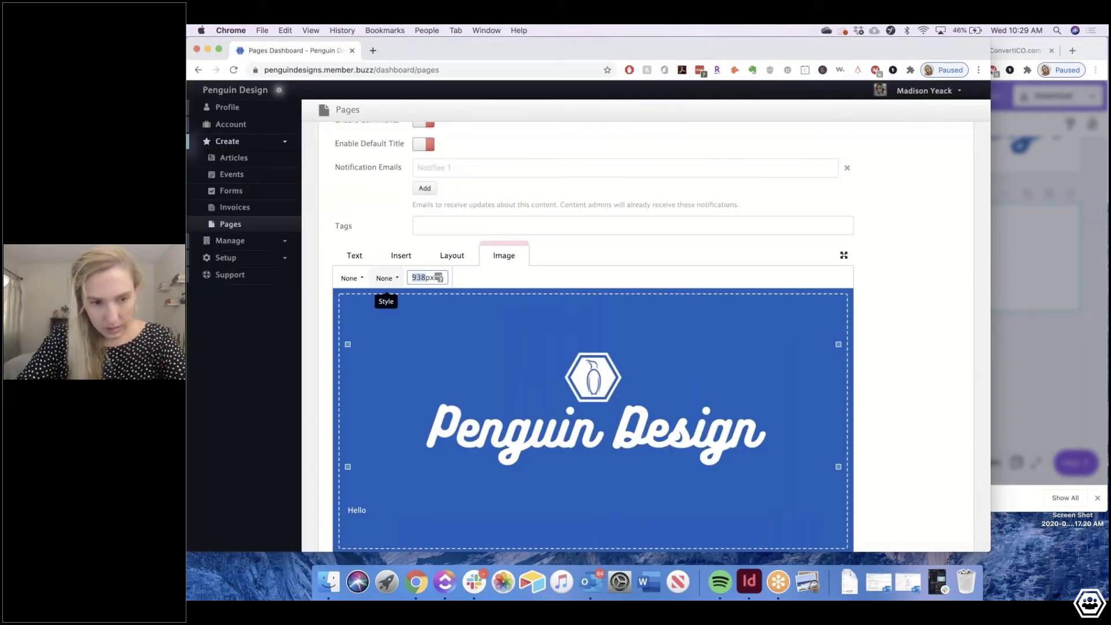
type("700")
key("Return")
Centre the logo within the blue banner
left_click(354, 255)
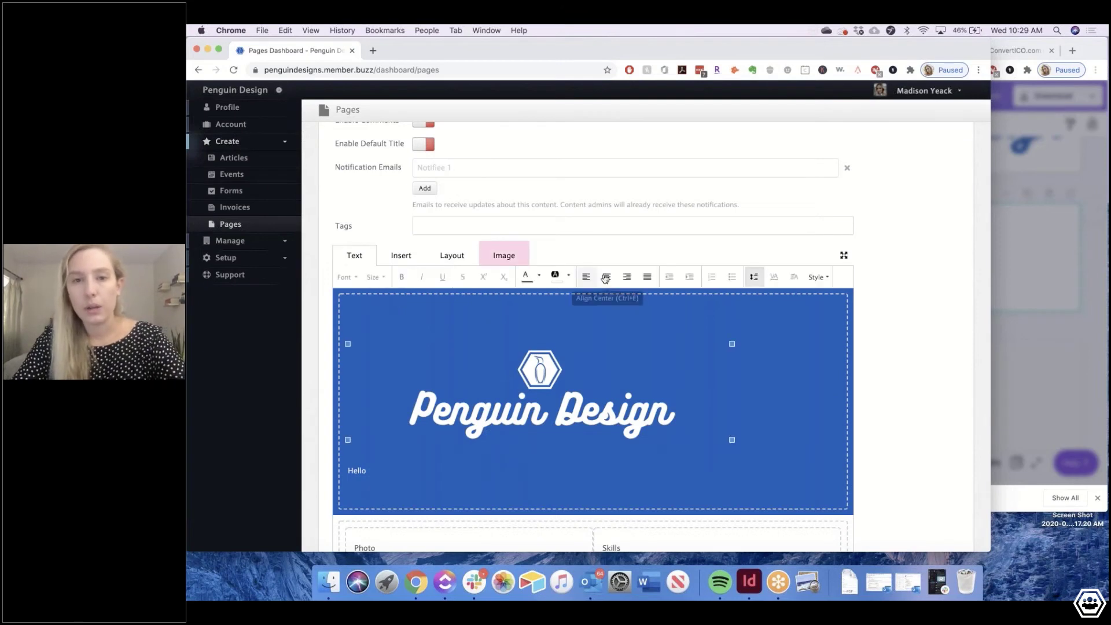
left_click(605, 278)
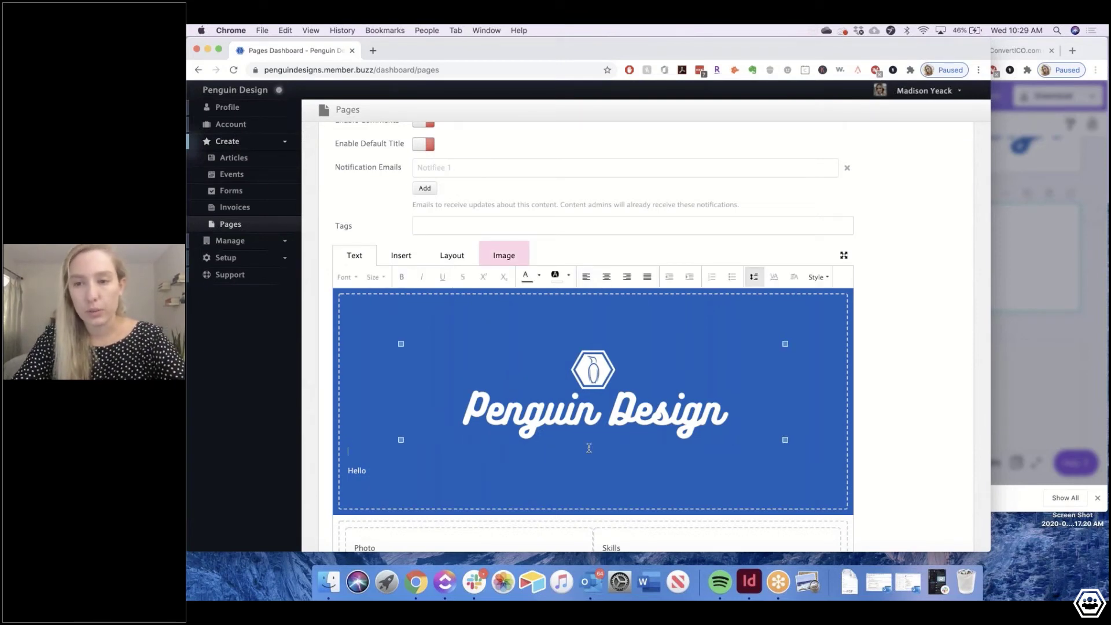
left_click(432, 469)
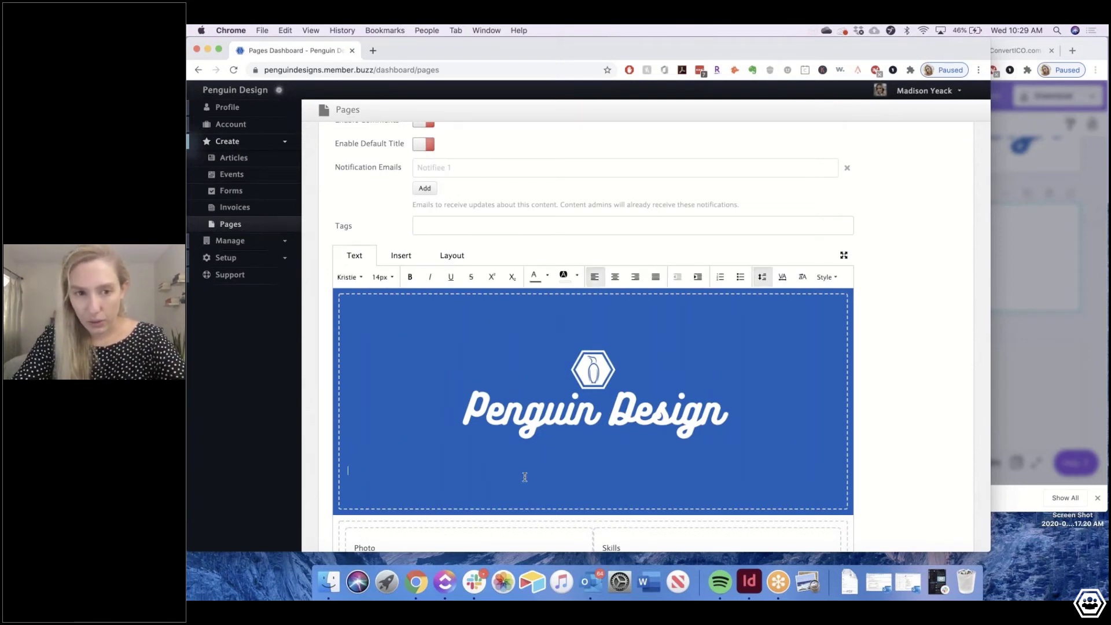
scroll(524, 477, "down", 3)
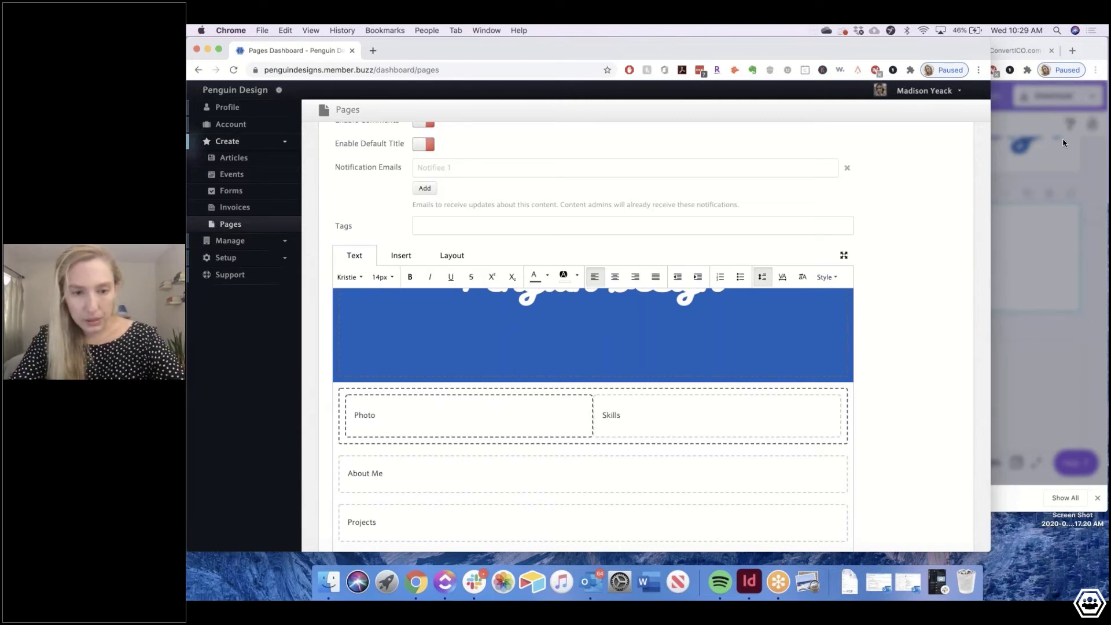
Search Canva's stock photos for penguin
left_click(1062, 142)
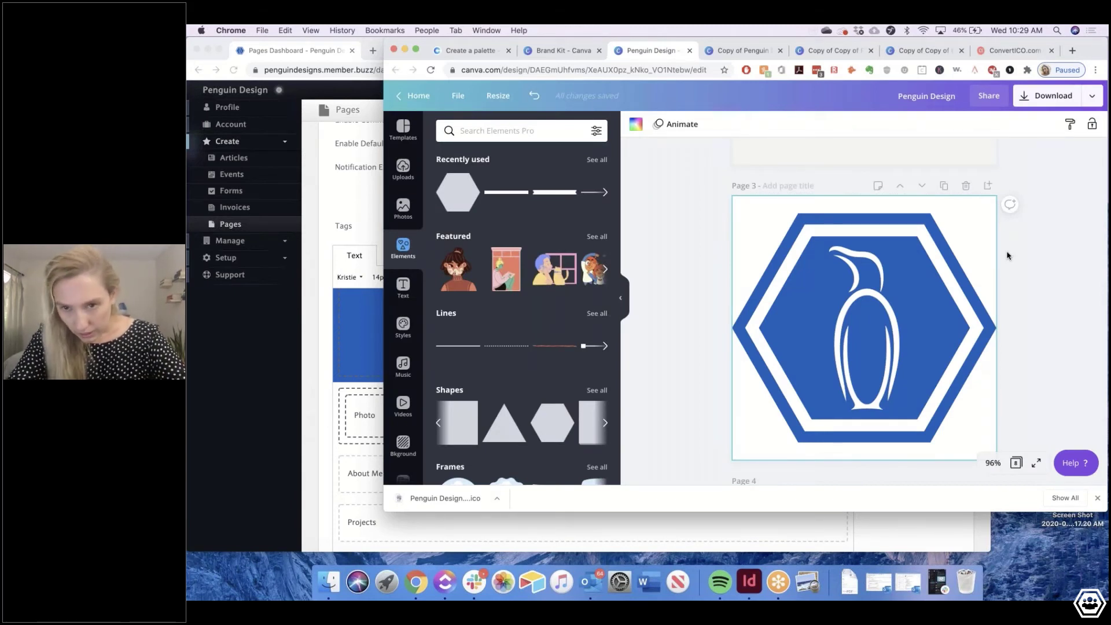
left_click(403, 209)
left_click(512, 131)
type("p")
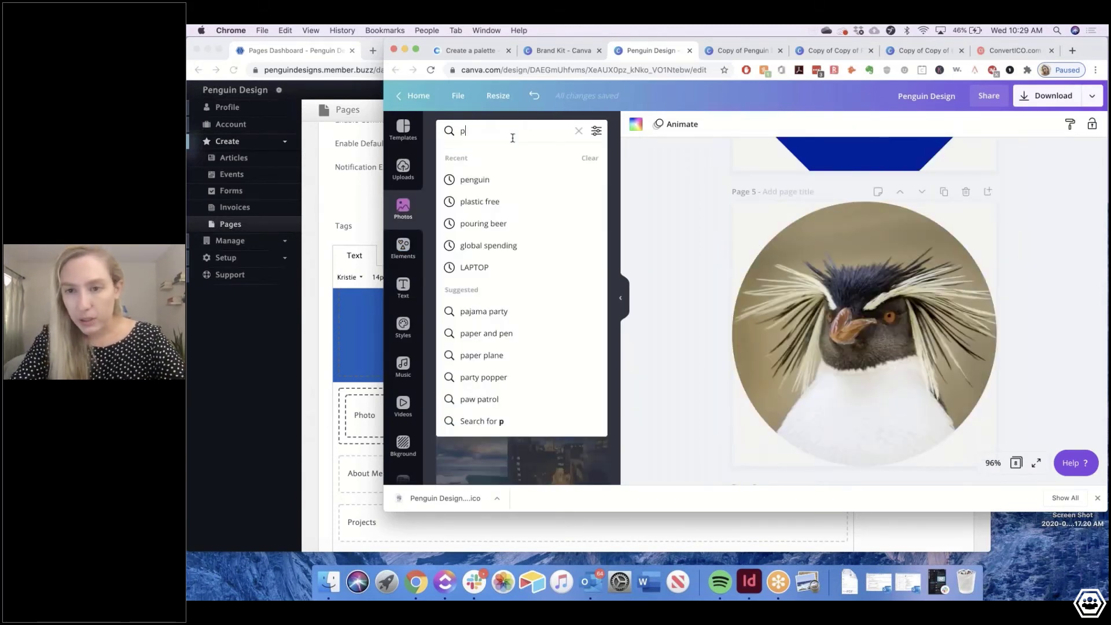
left_click(507, 180)
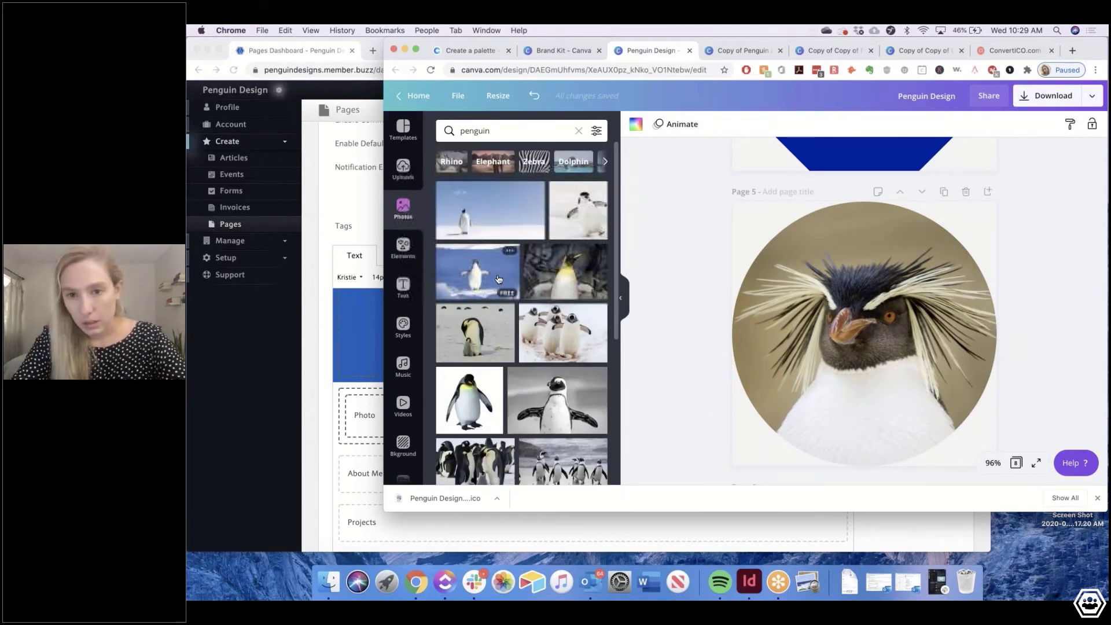
scroll(493, 444, "down", 10)
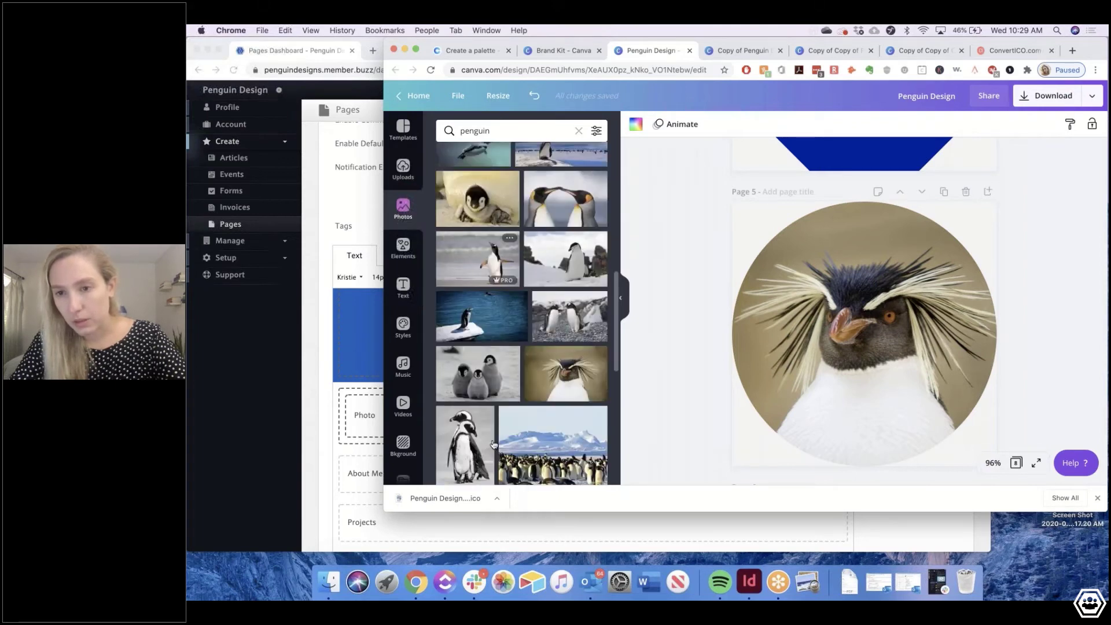
scroll(493, 444, "down", 3)
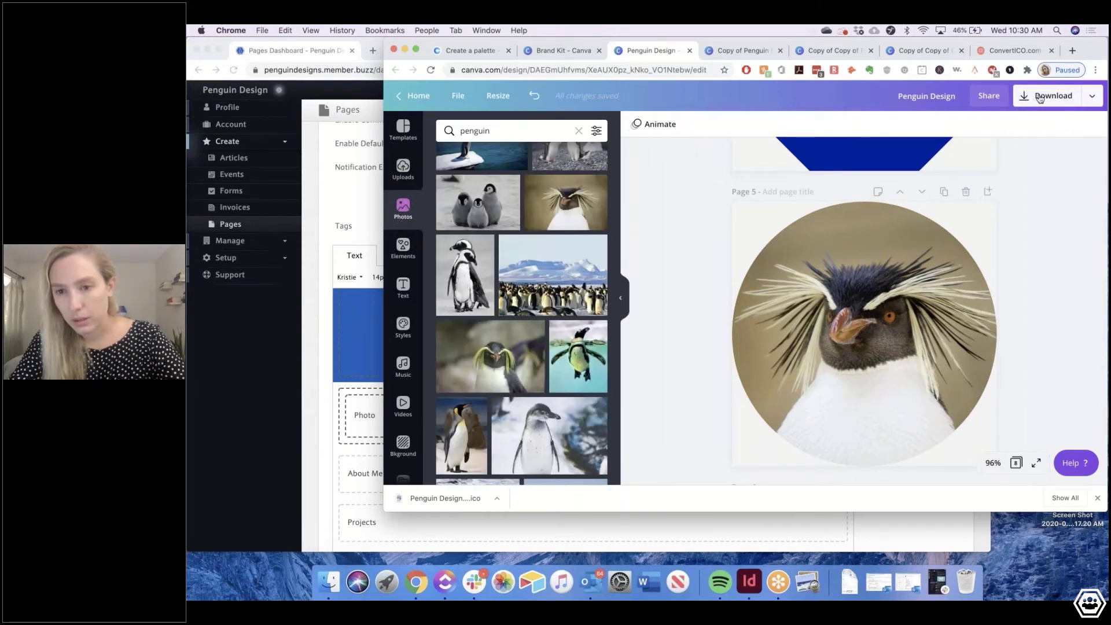
Title page 5 'Axel' and download only that page as a transparent PNG
left_click(787, 192)
type("Axel")
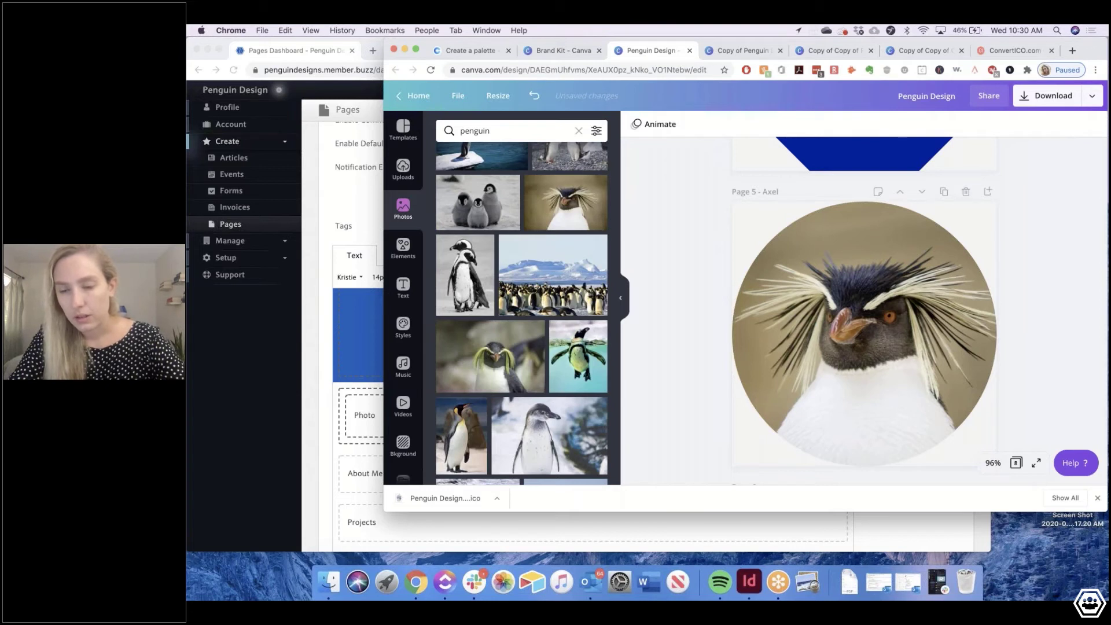
left_click(1047, 95)
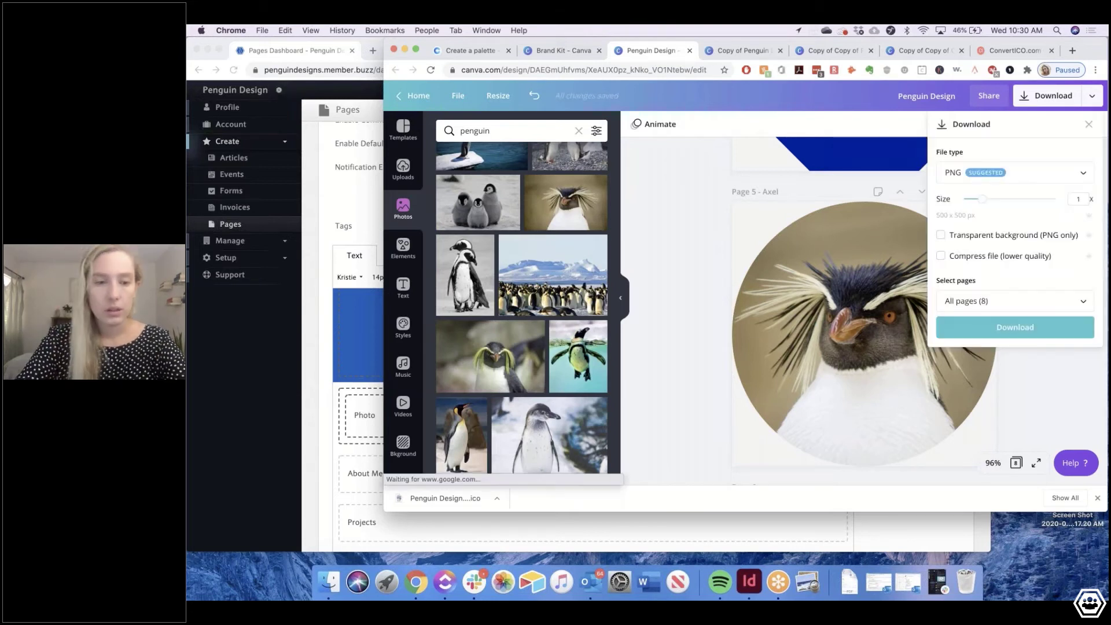
left_click(965, 238)
left_click(978, 295)
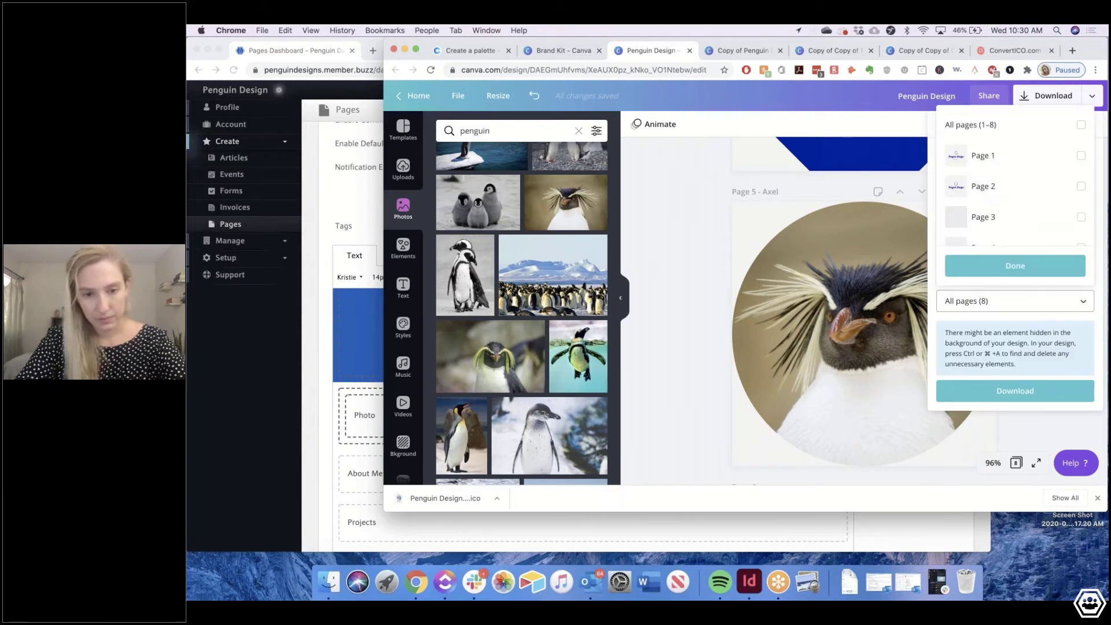
scroll(1016, 228, "down", 2)
left_click(1018, 185)
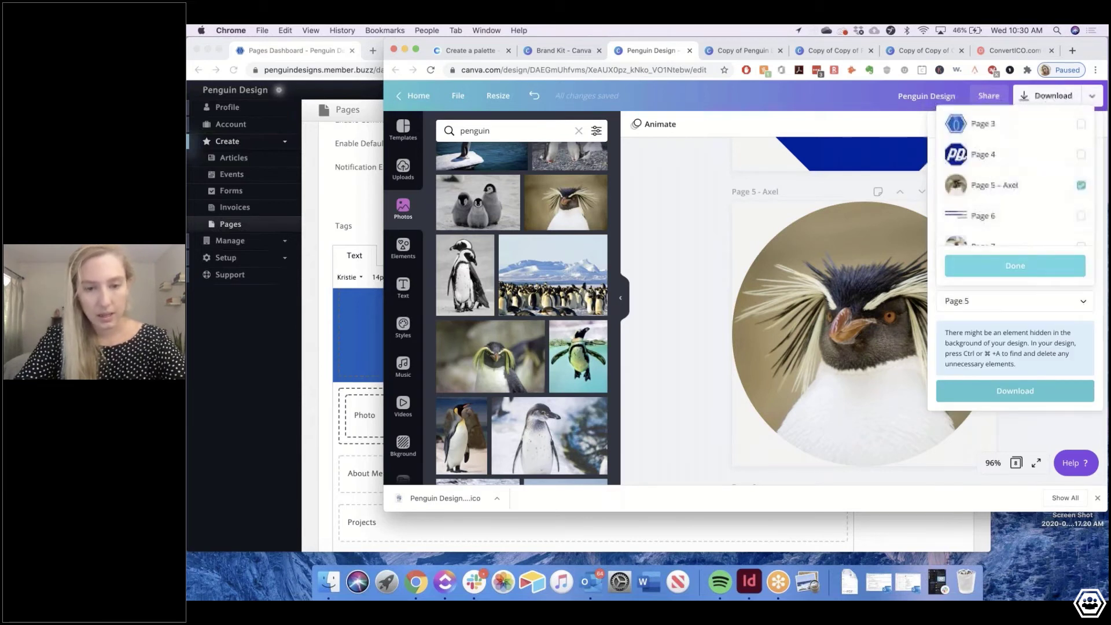
left_click(1014, 265)
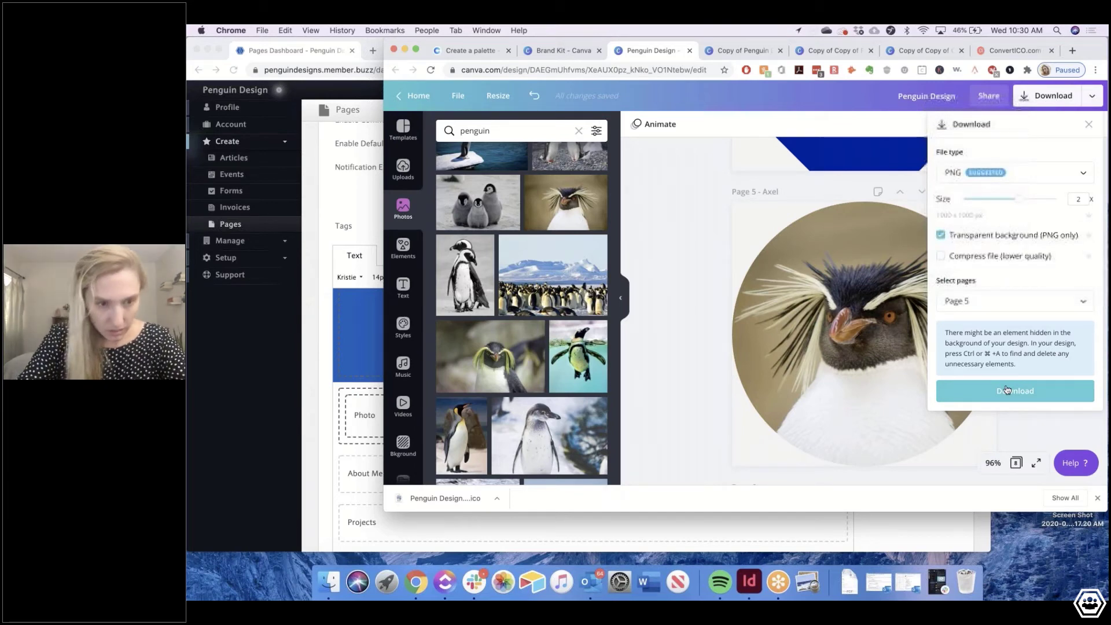
left_click(1007, 389)
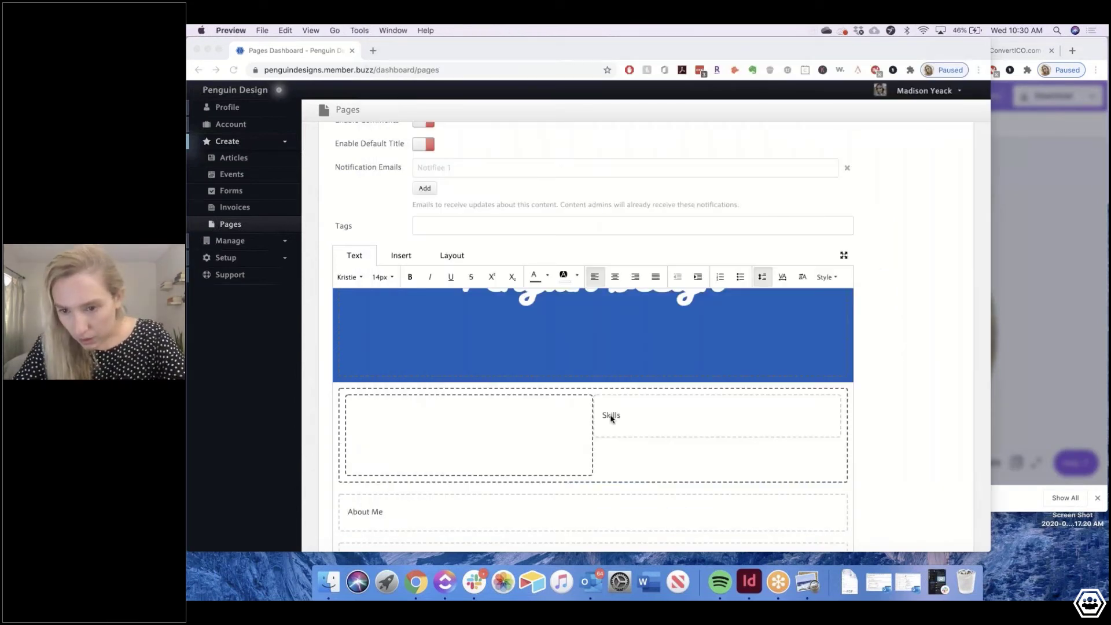
Insert the downloaded round penguin image into the left photo column
left_click(480, 424)
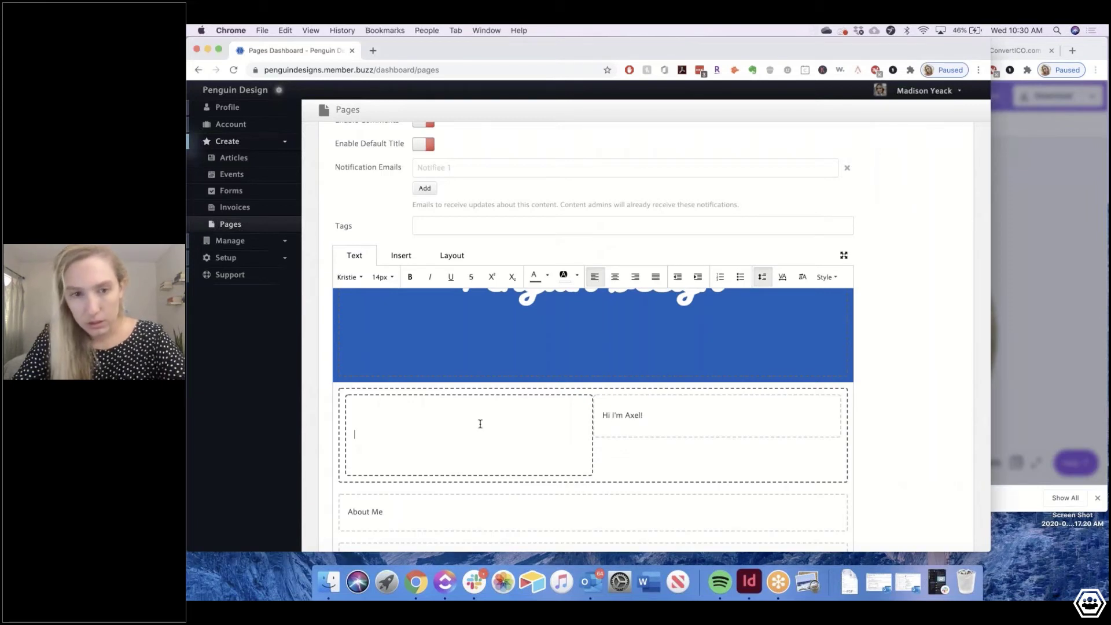
left_click(401, 255)
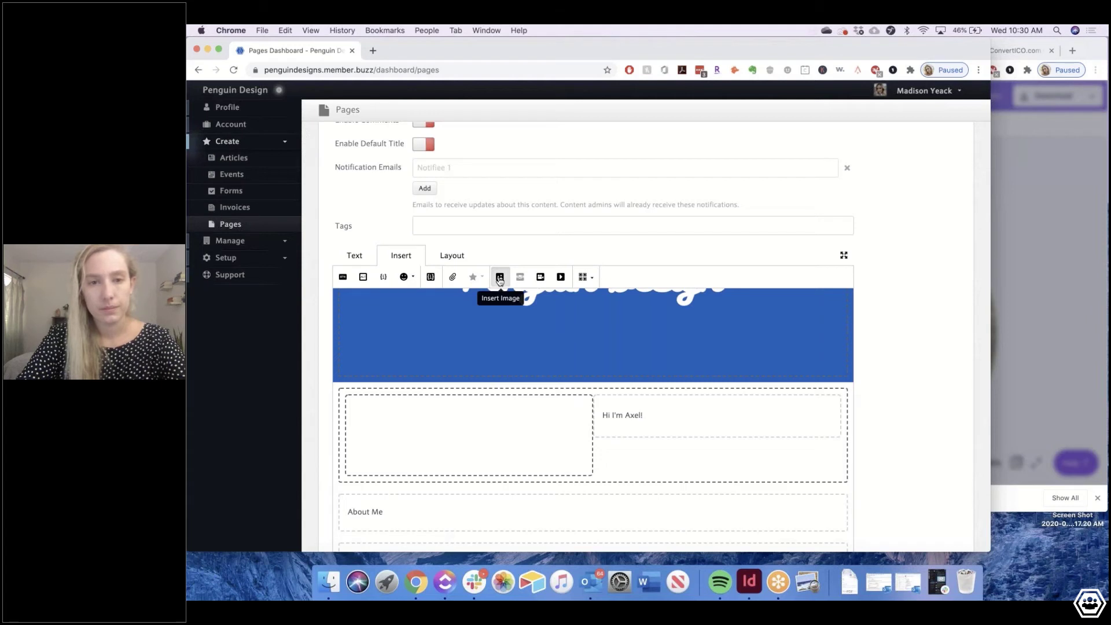
left_click(500, 278)
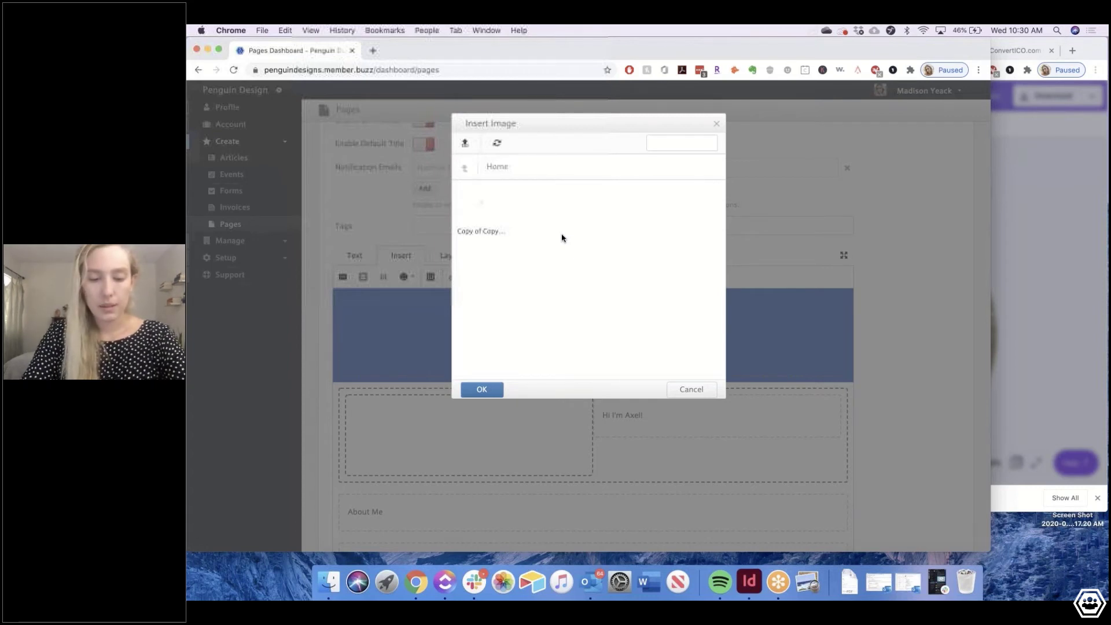
left_click(849, 581)
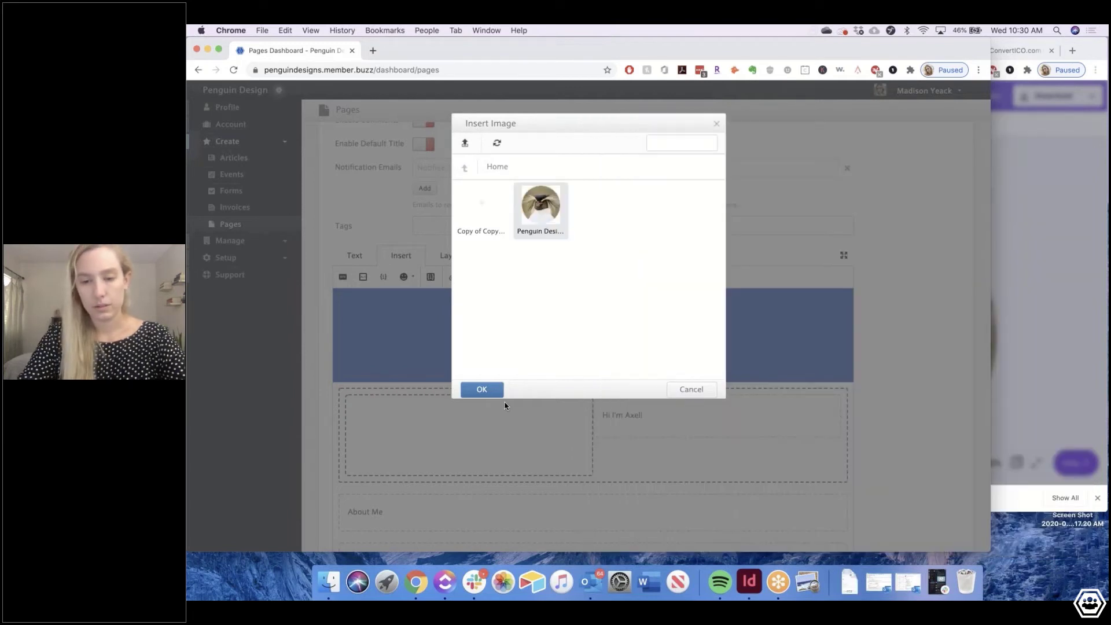
left_click(488, 390)
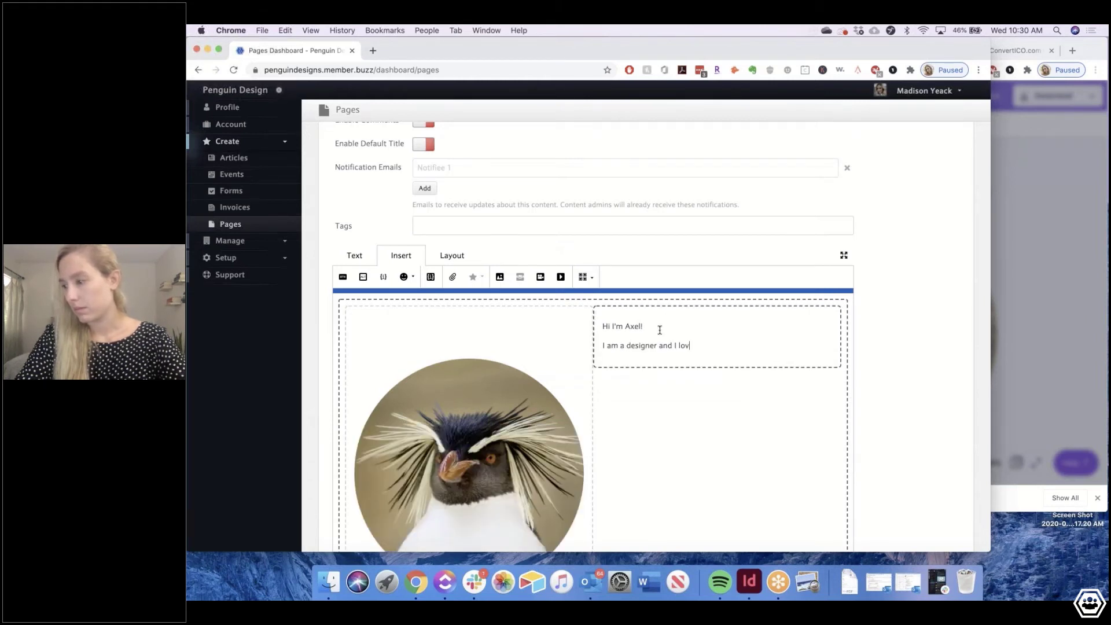
Write 'I am a designer and I love drawing and creating logos for my amazing clients.' beside it
type("e")
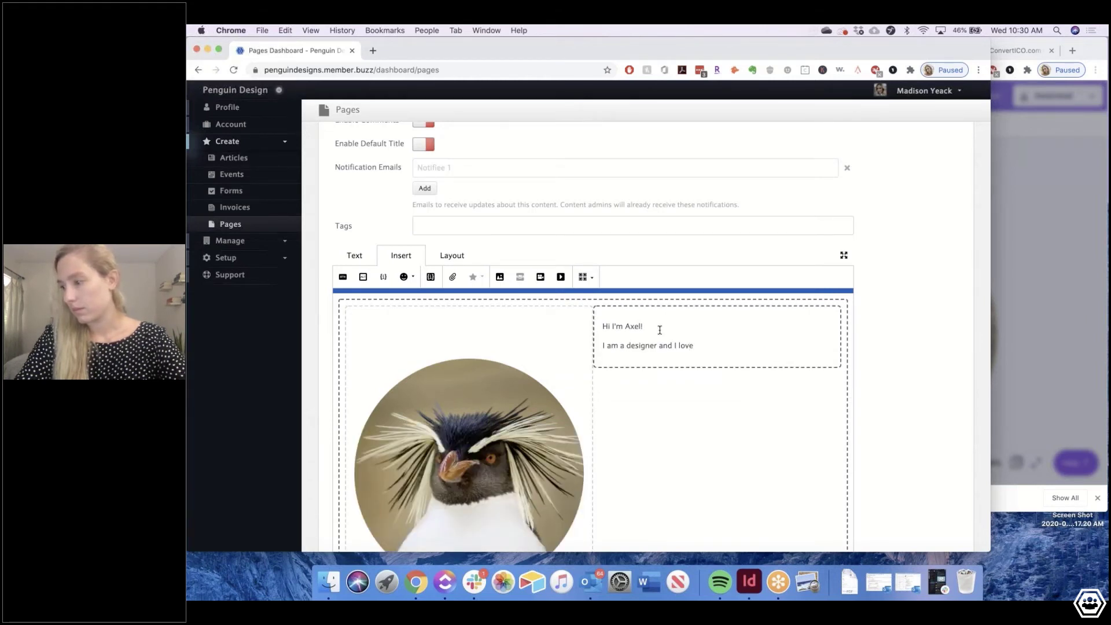
left_click(481, 575)
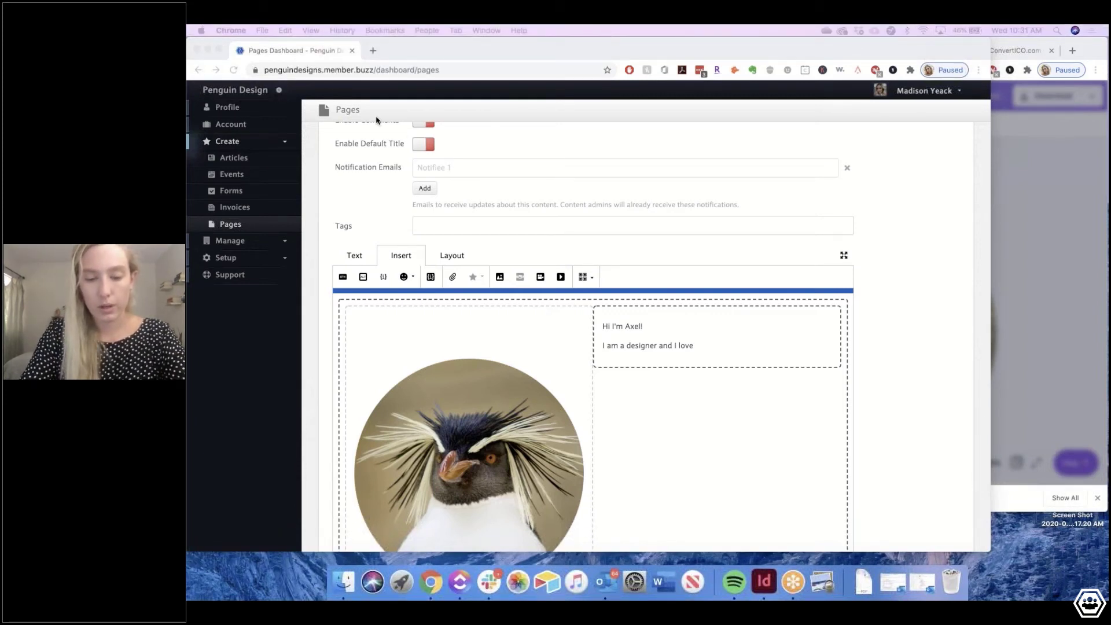
left_click(684, 345)
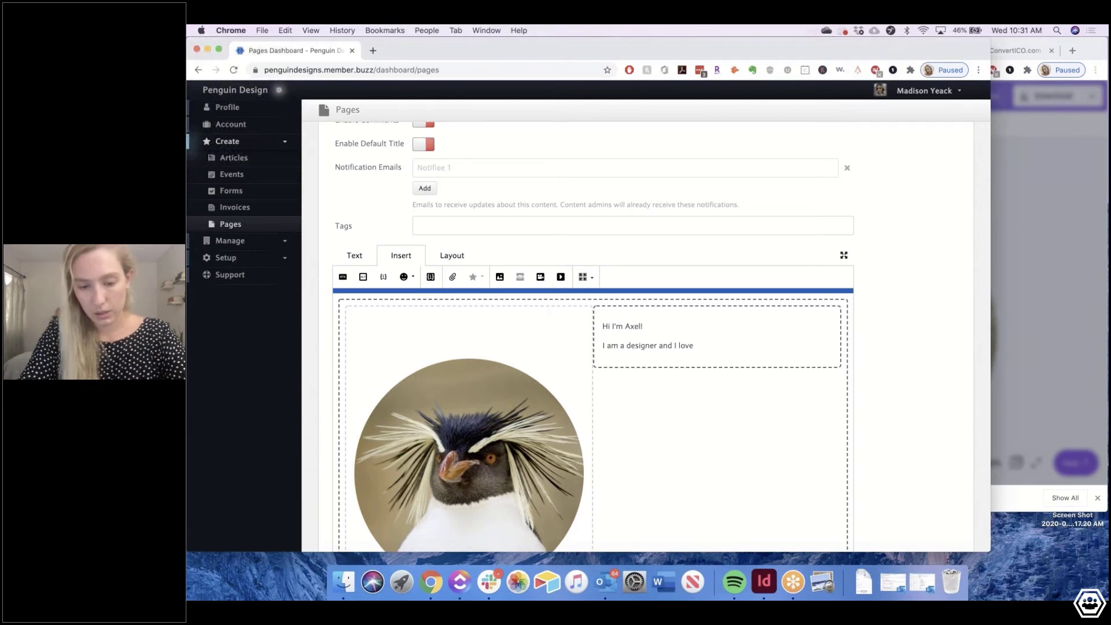
scroll(593, 419, "down", 1)
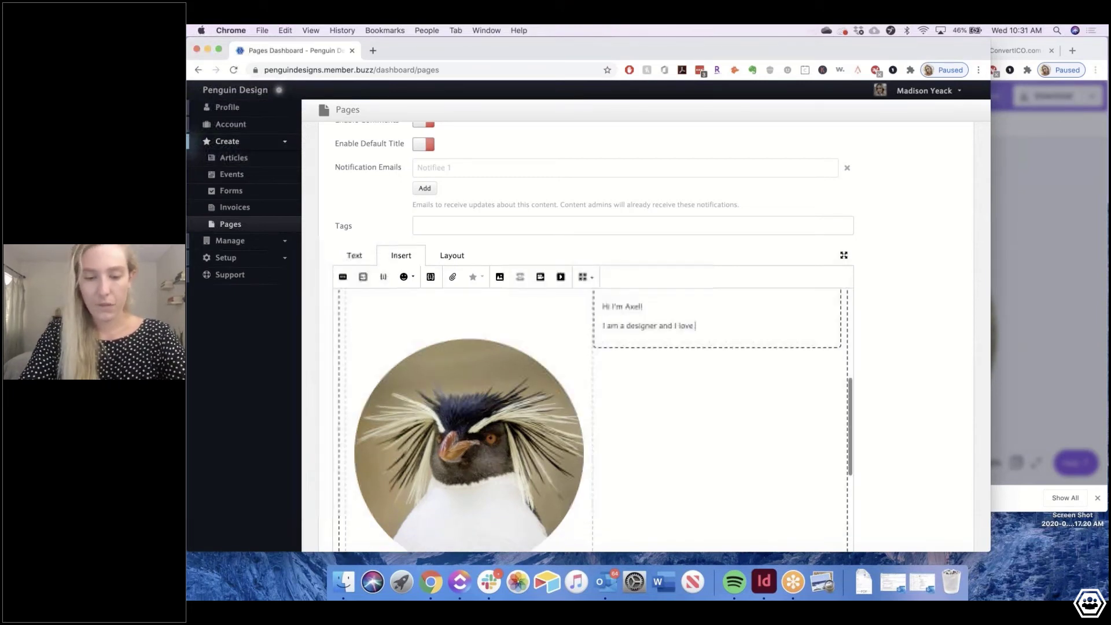
scroll(755, 345, "down", 4)
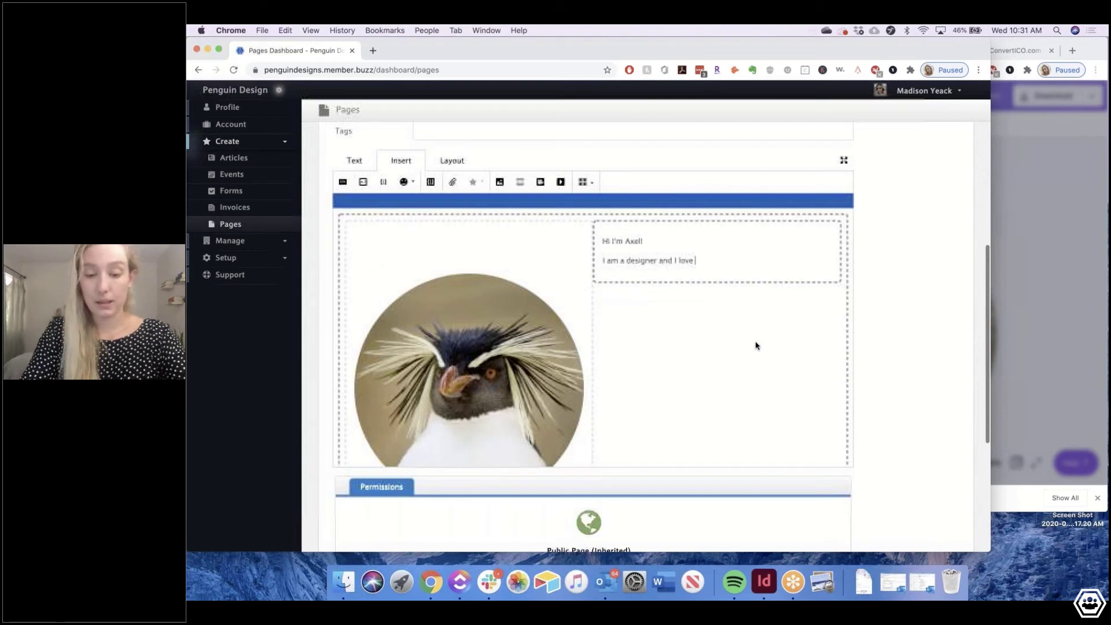
type("drawing and")
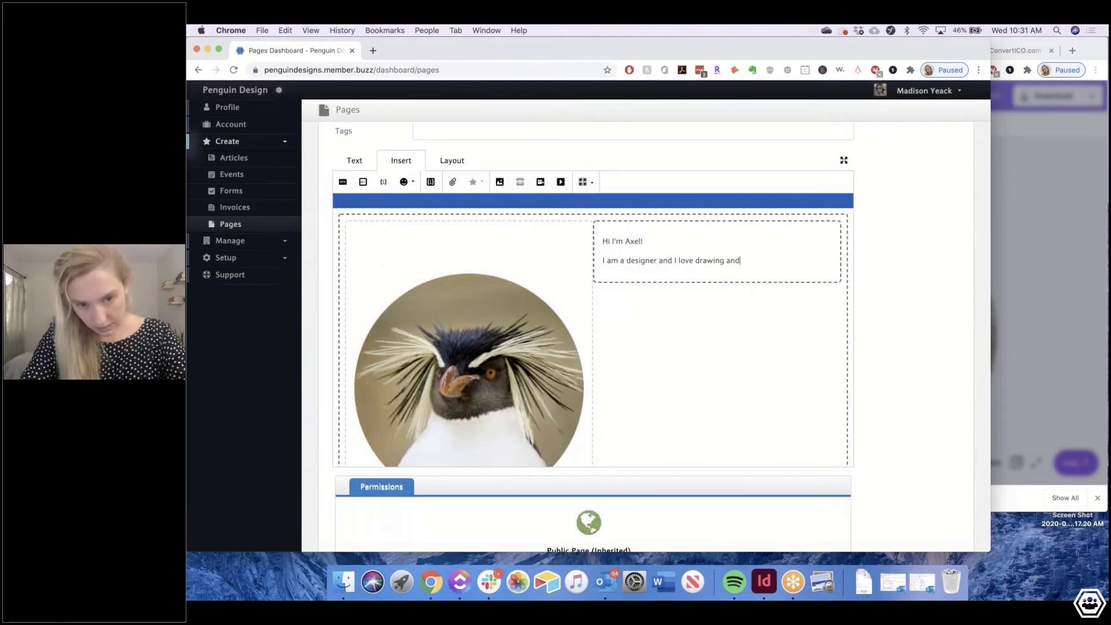
type(" creating logos fo")
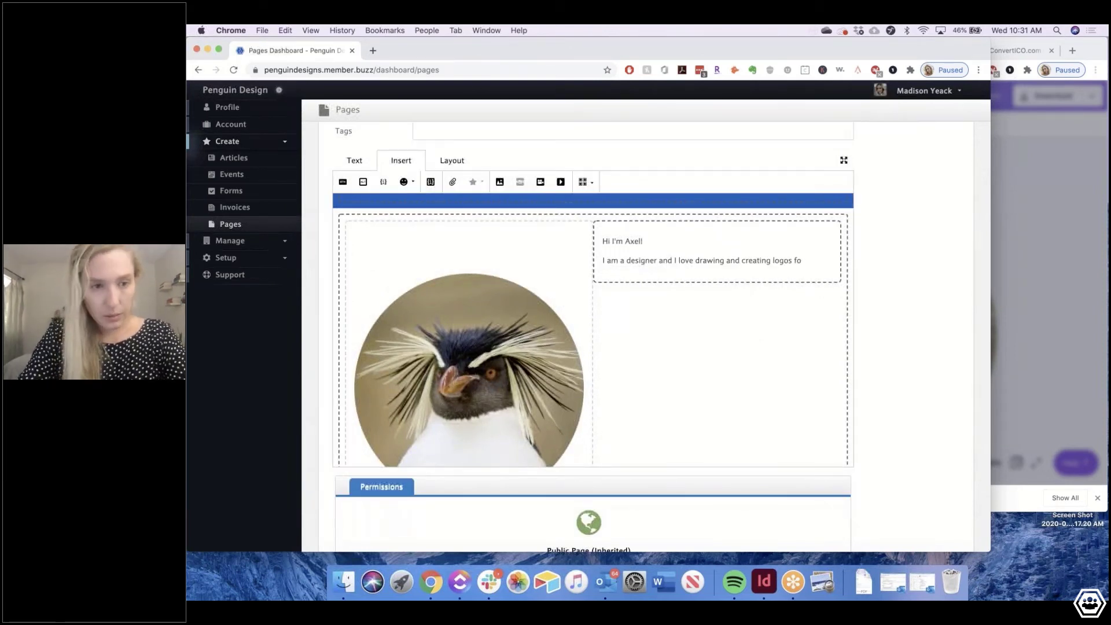
type("r my amazing cli")
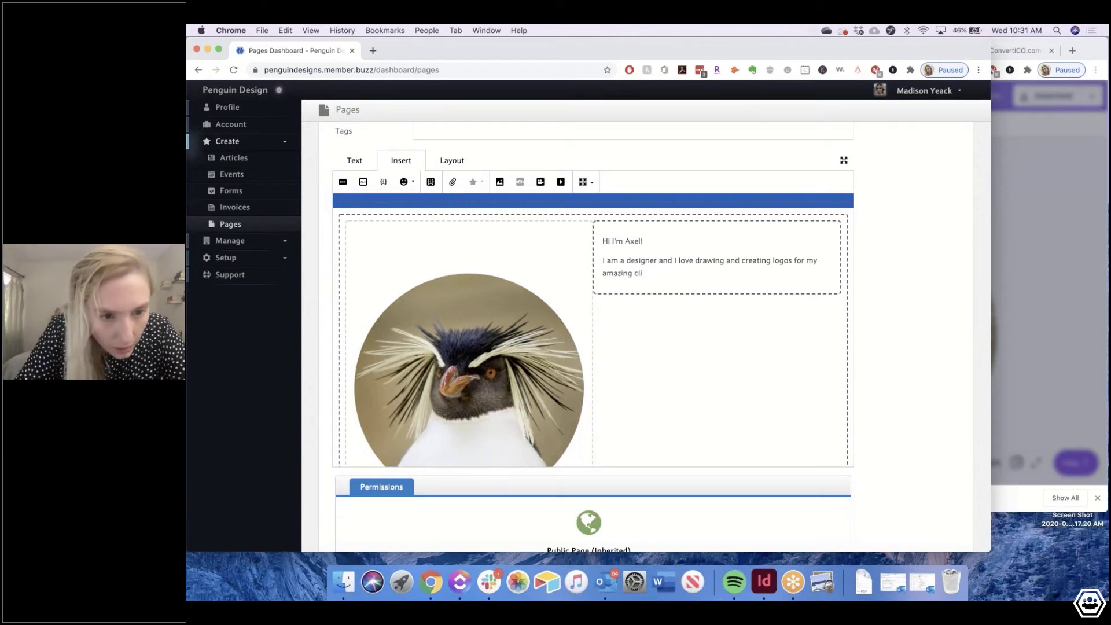
type("ents.")
Set the Hi I'm Axel! greeting to the Gotham font at 35px
left_click_drag(684, 243, 602, 241)
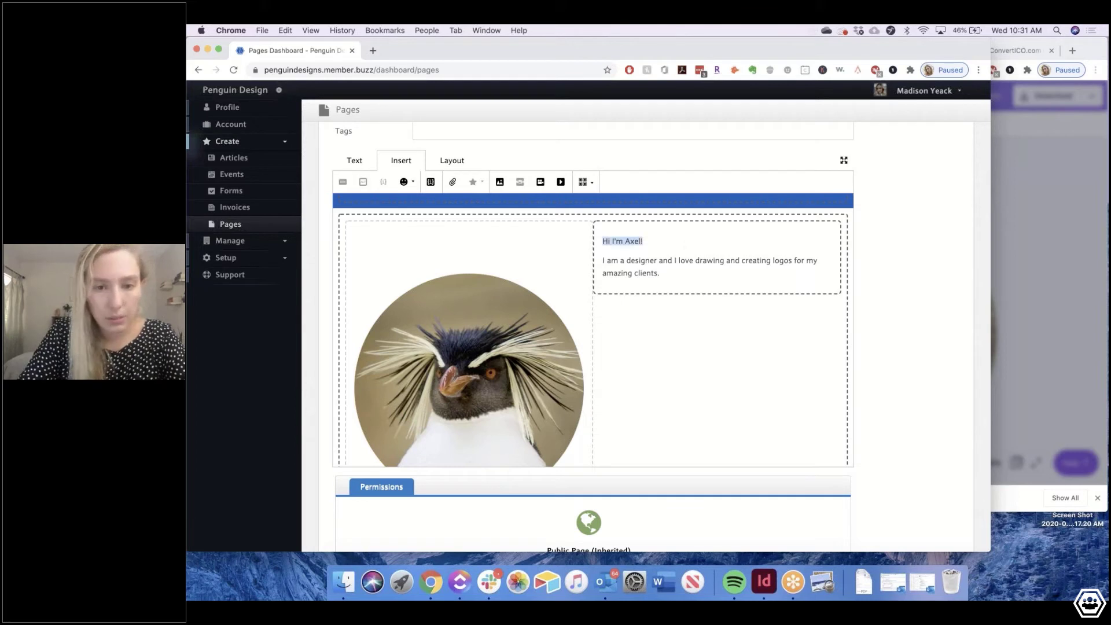
left_click(354, 161)
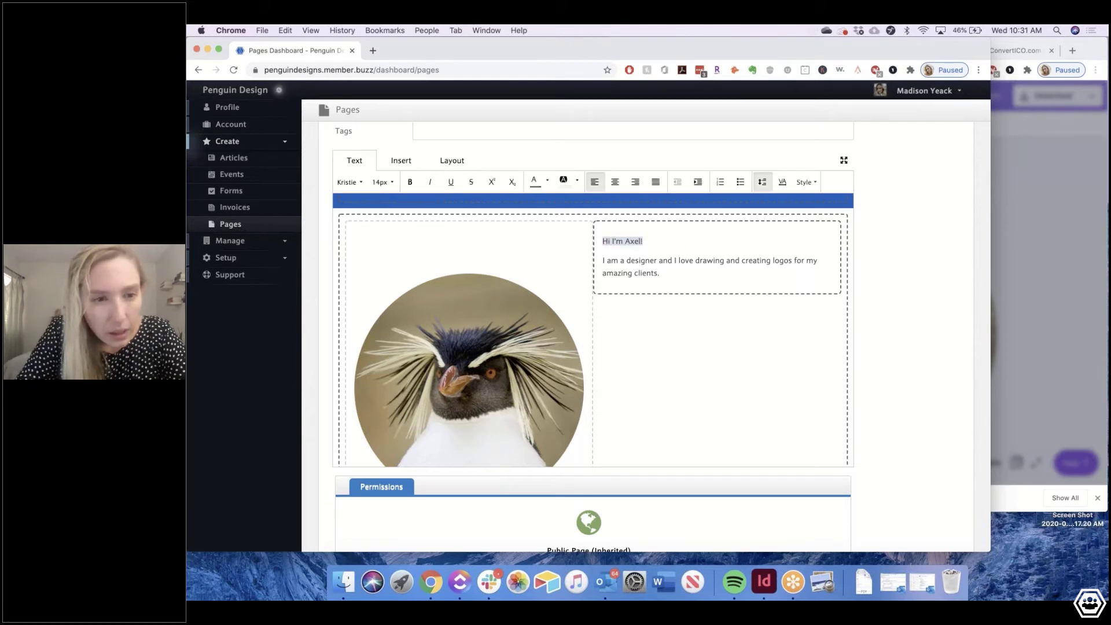
left_click(363, 185)
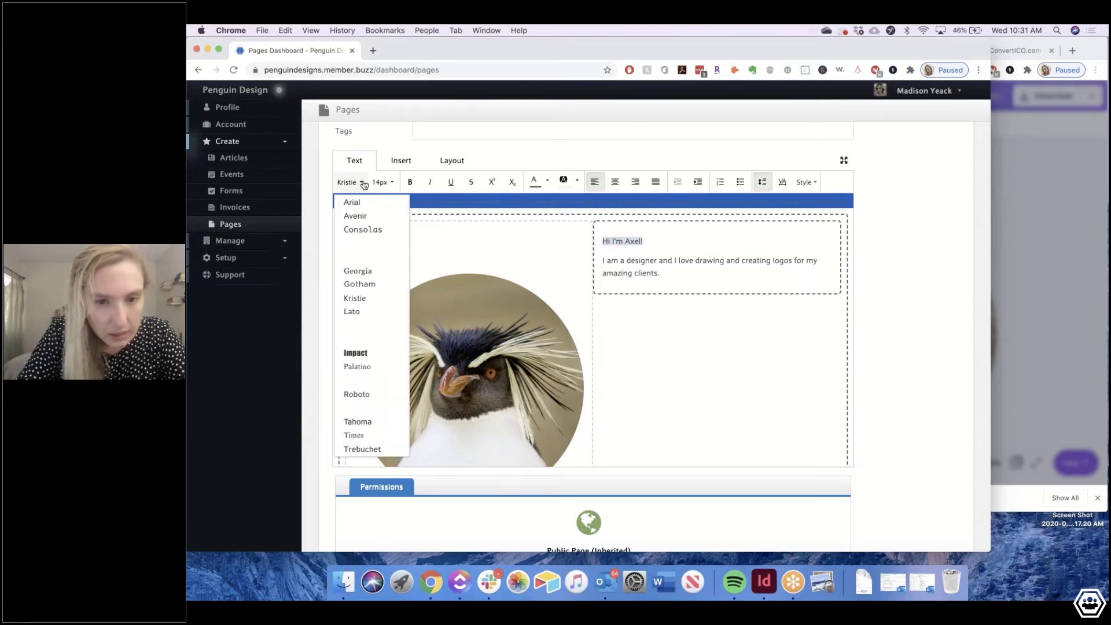
left_click(367, 283)
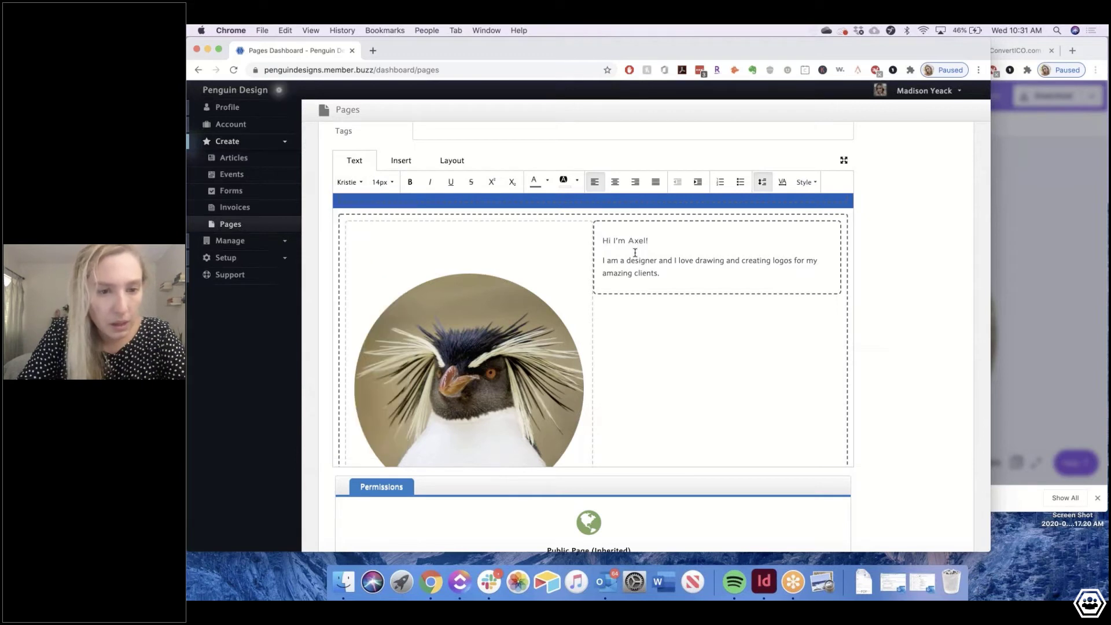
left_click_drag(649, 241, 446, 226)
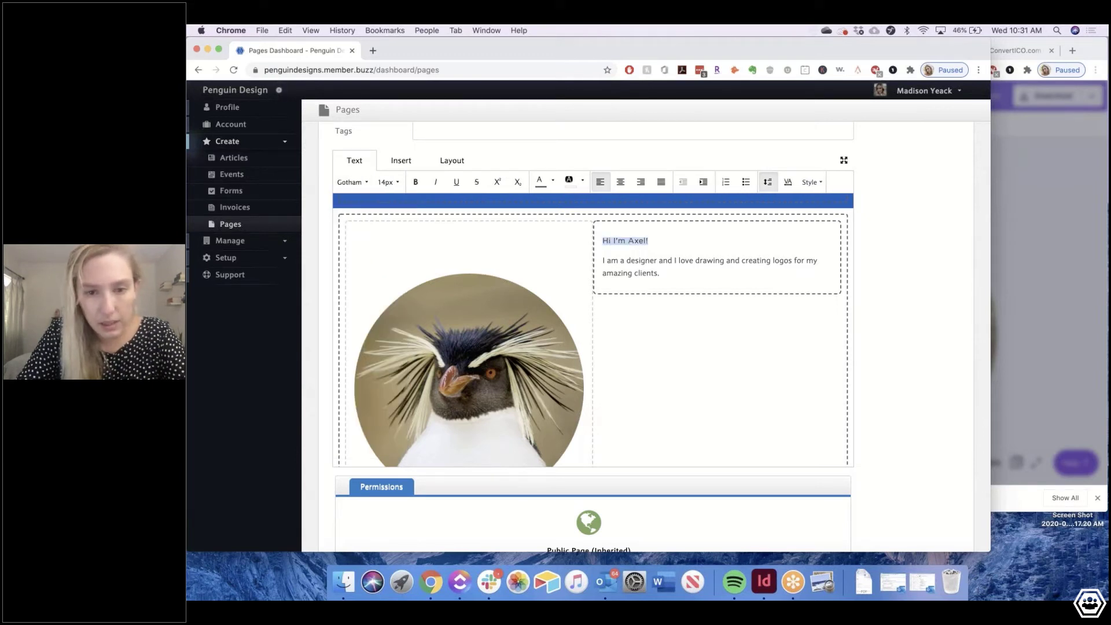
left_click(388, 182)
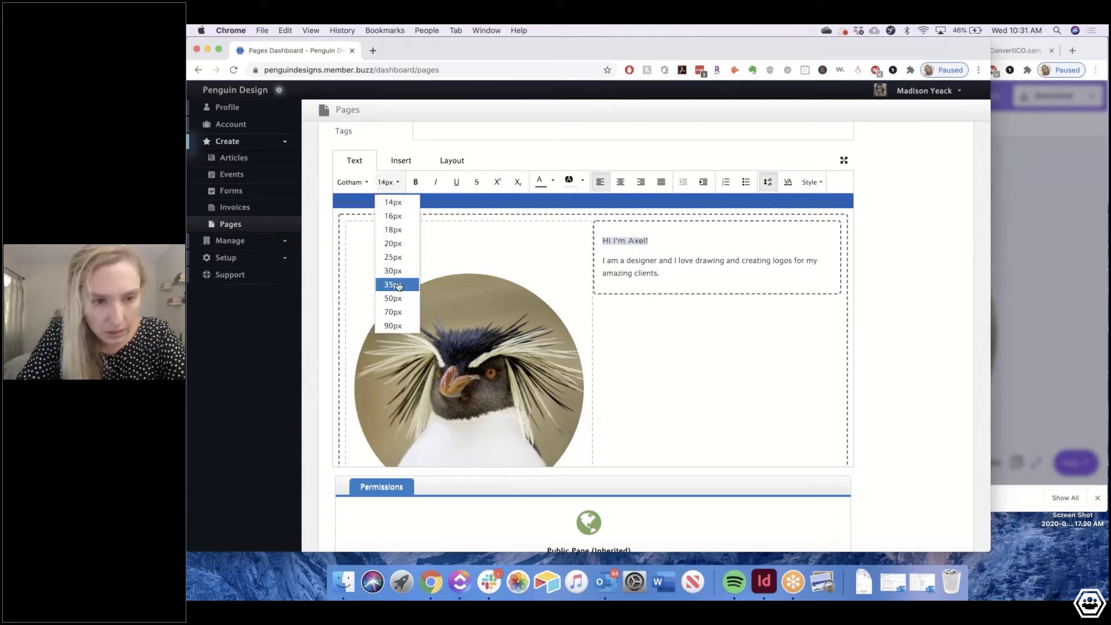
left_click(399, 285)
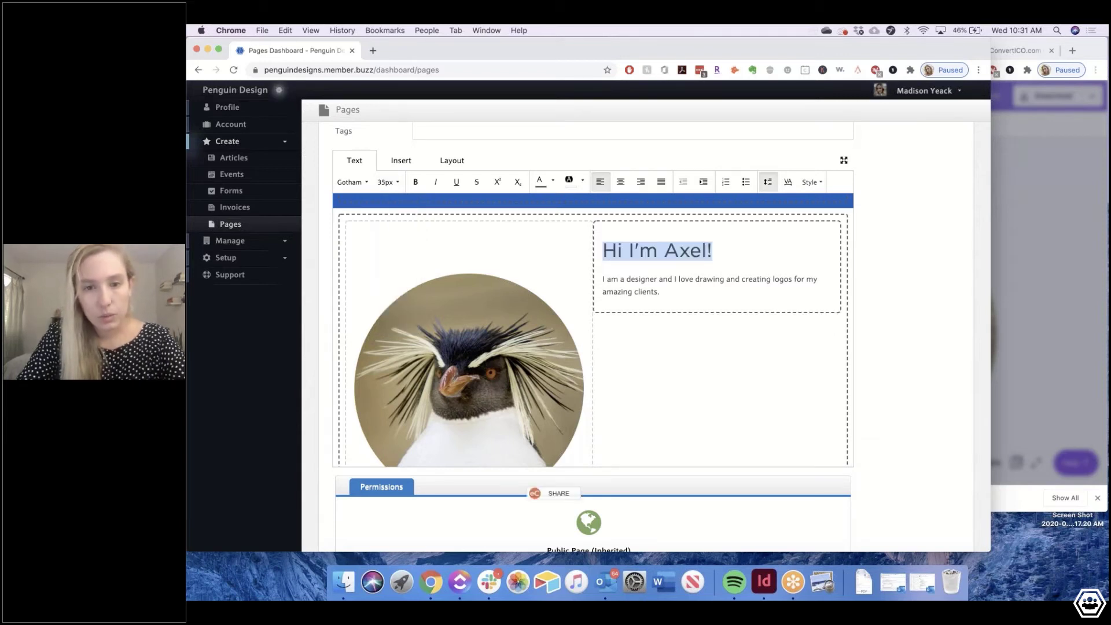
left_click(387, 181)
left_click(666, 290)
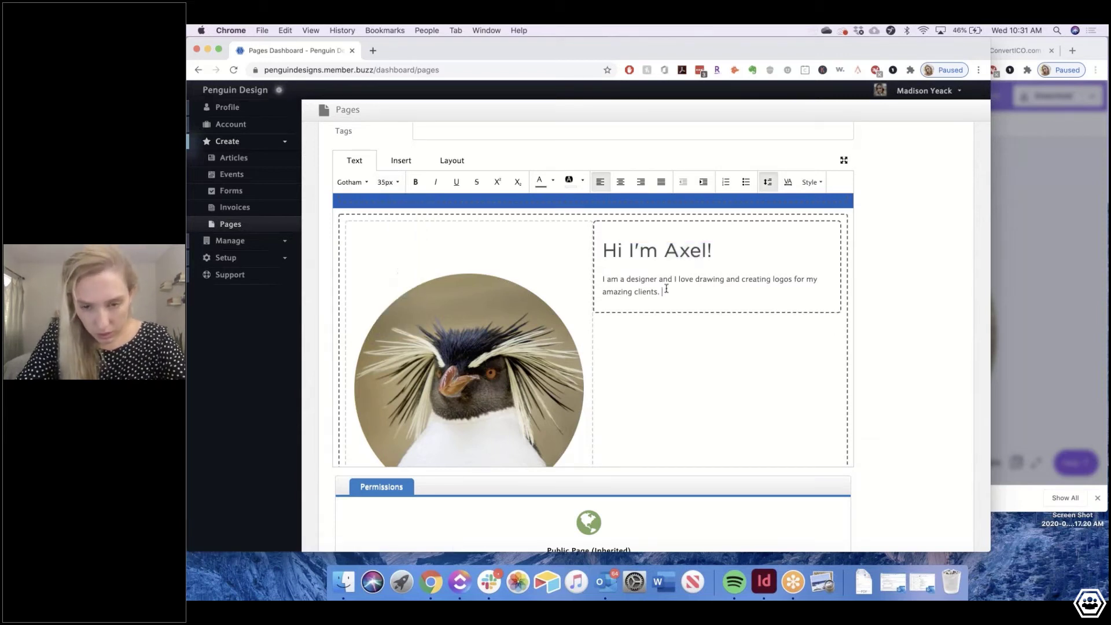
Make the intro paragraph about drawing logos 20px in Gotham
left_click_drag(666, 289, 602, 279)
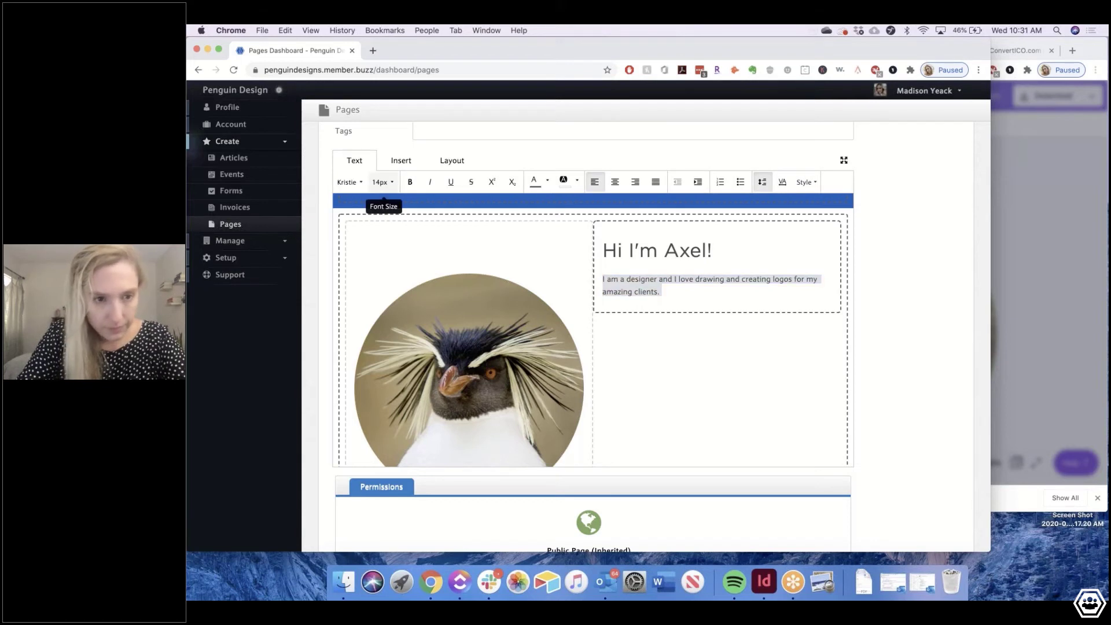
left_click(382, 182)
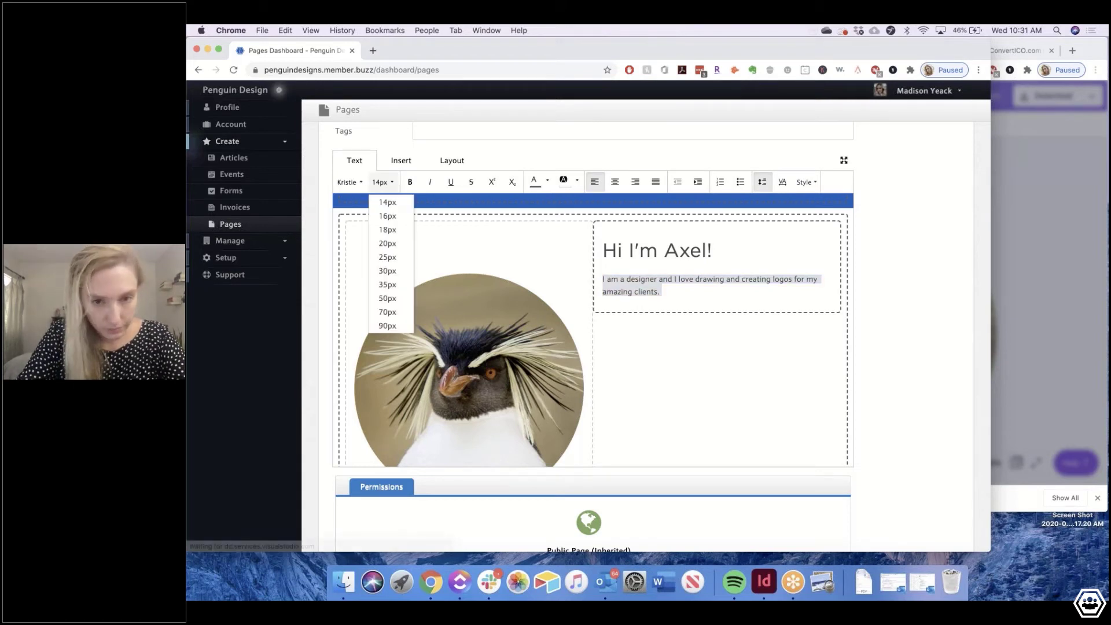
left_click(384, 249)
left_click(801, 301)
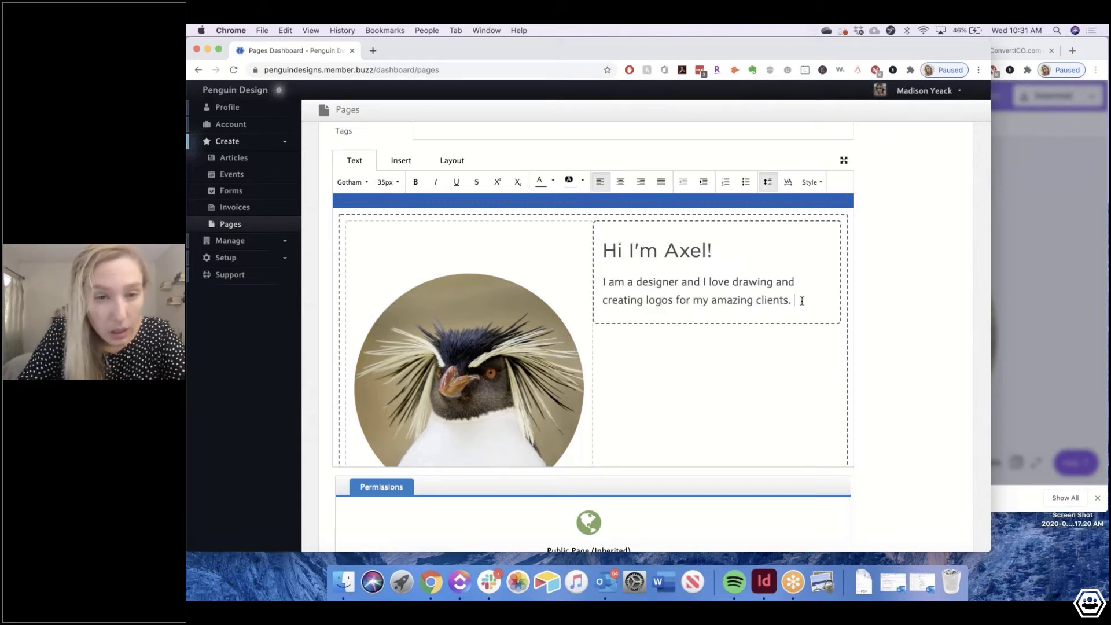
left_click_drag(801, 301, 602, 281)
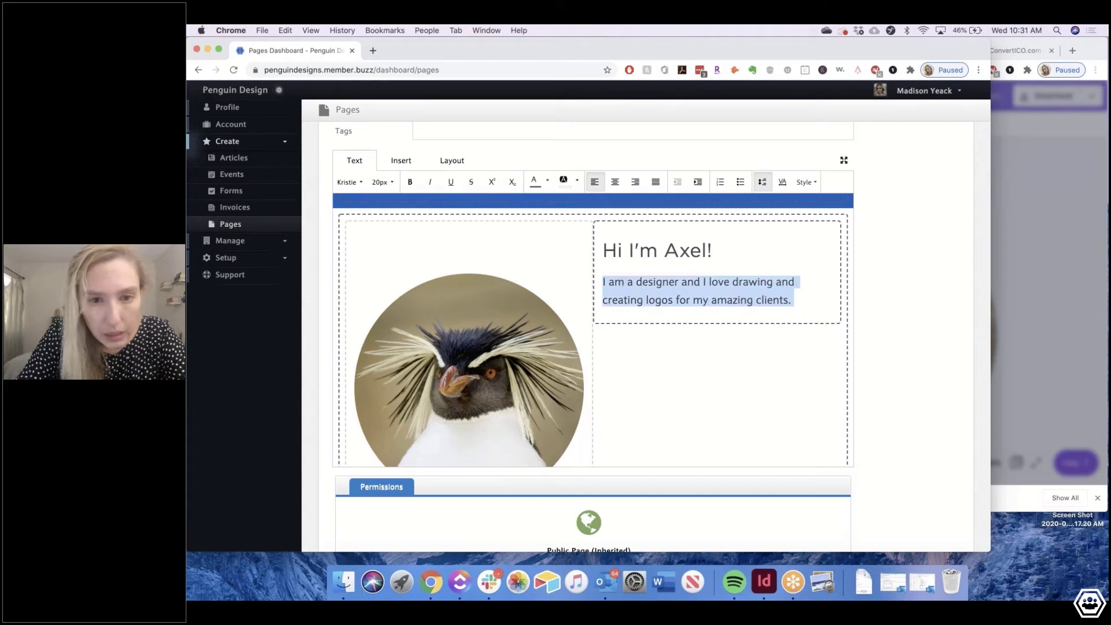
left_click(349, 182)
left_click(363, 283)
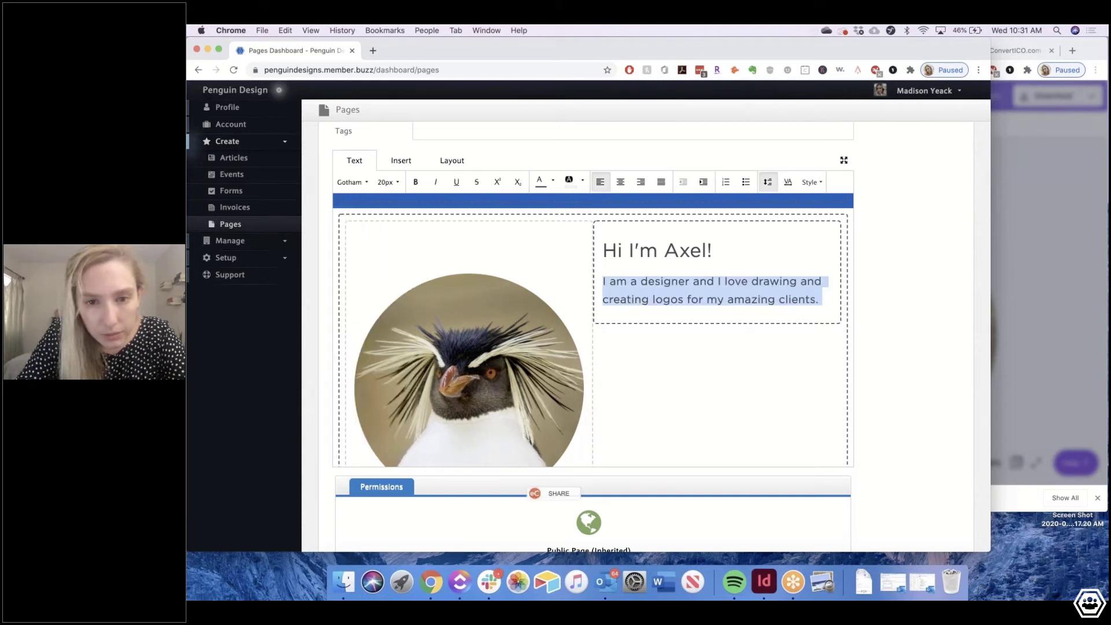
Turn the Hi I'm Axel! greeting blue
left_click_drag(603, 250, 712, 250)
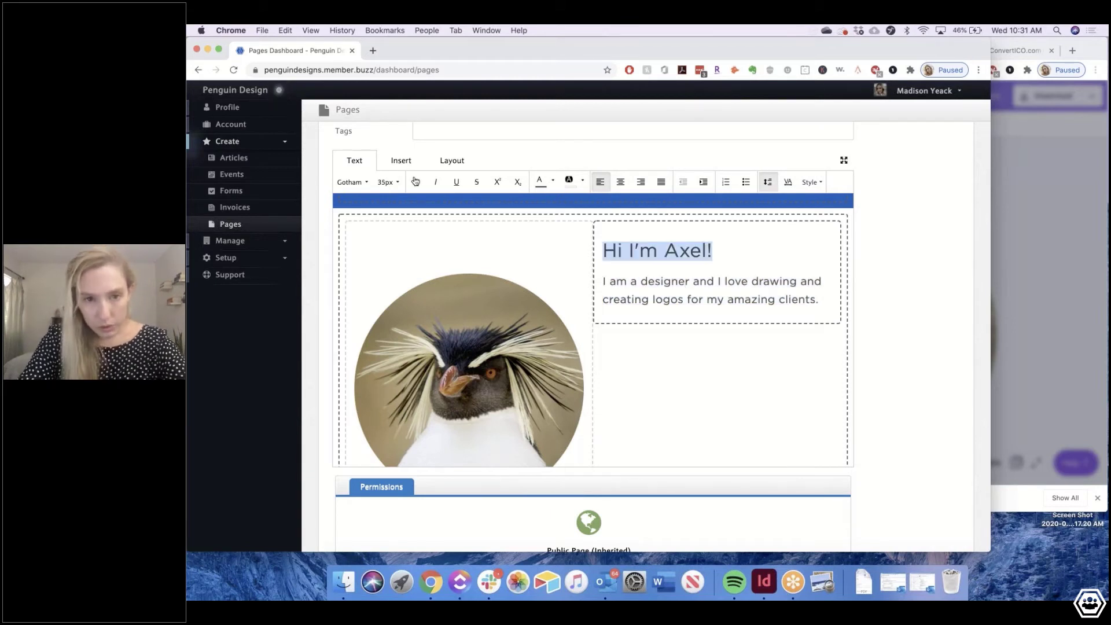
left_click(553, 181)
left_click(736, 248)
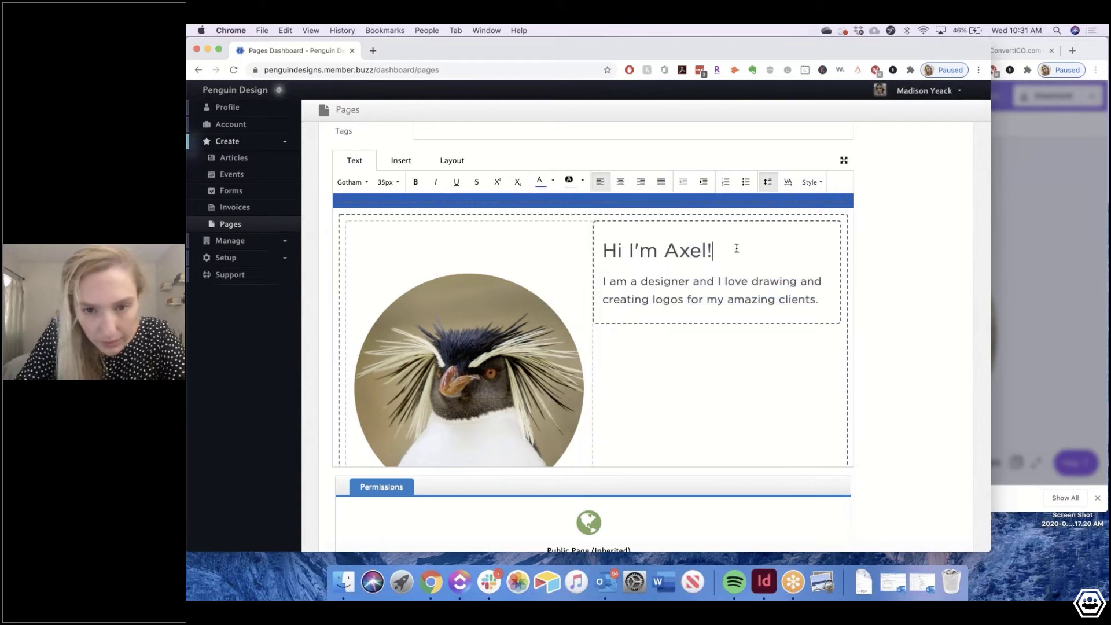
left_click_drag(737, 249, 603, 251)
left_click(539, 181)
Give the whole intro paragraph a dark font colour
double_click(695, 293)
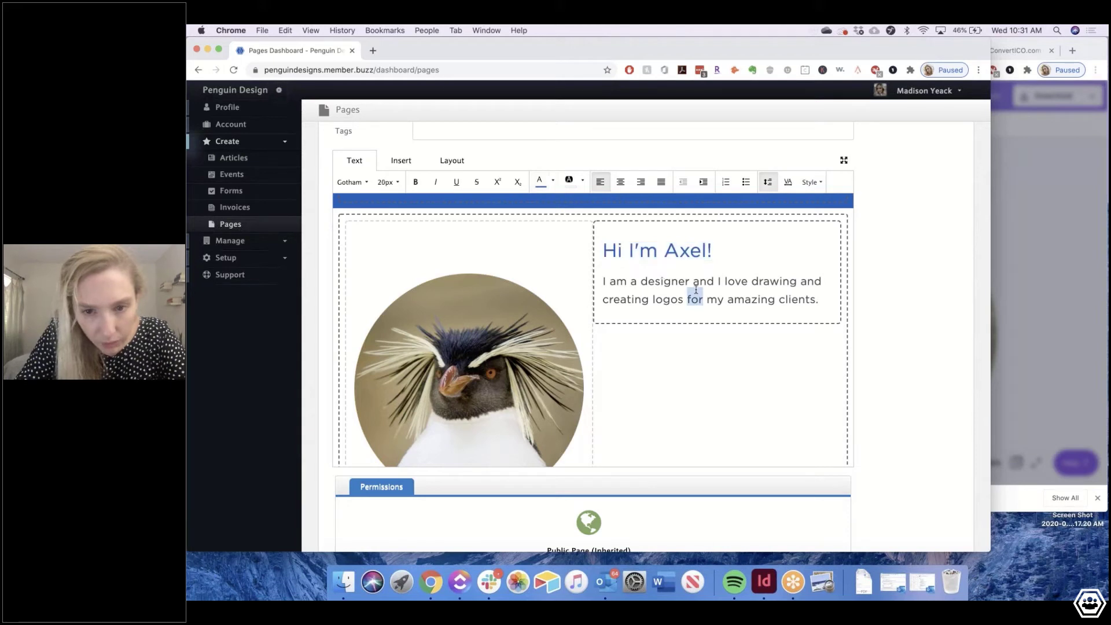
triple_click(695, 289)
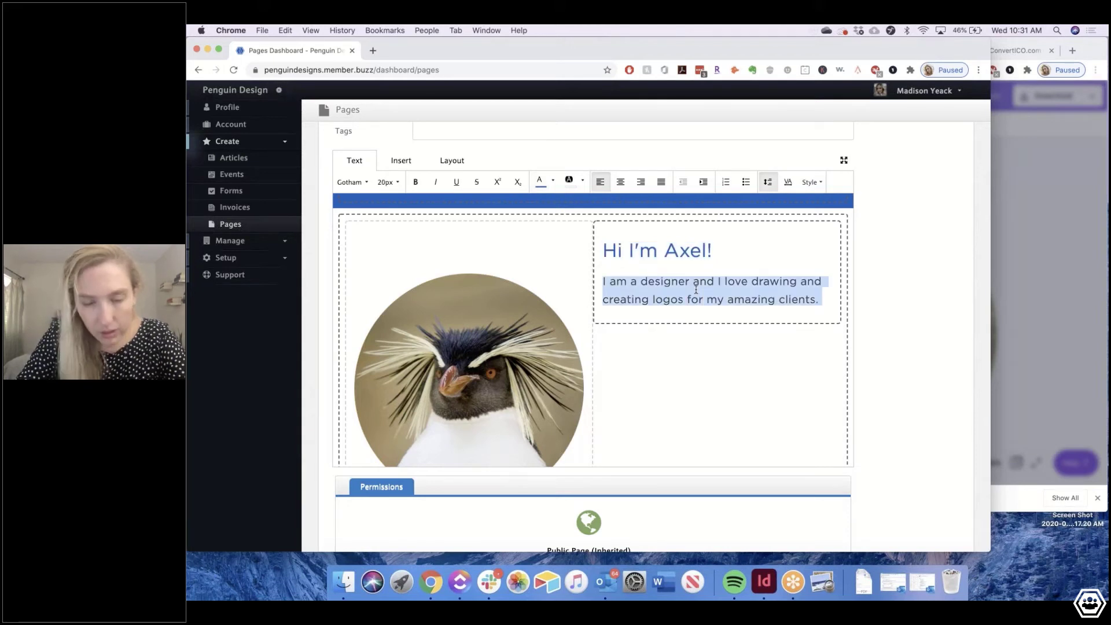
left_click(552, 181)
left_click(542, 200)
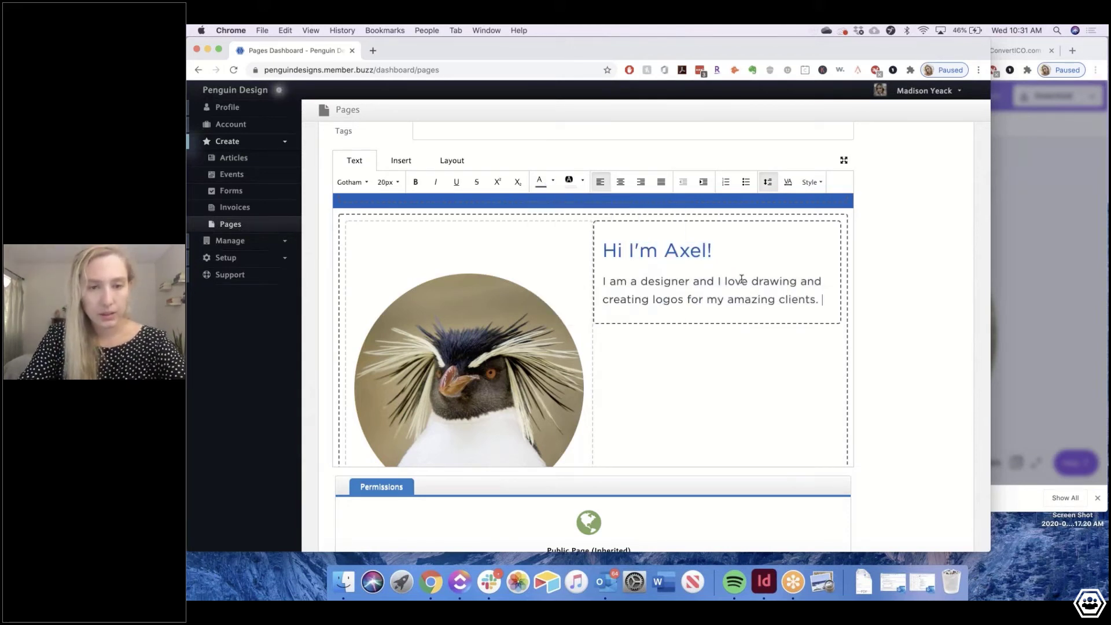
triple_click(741, 280)
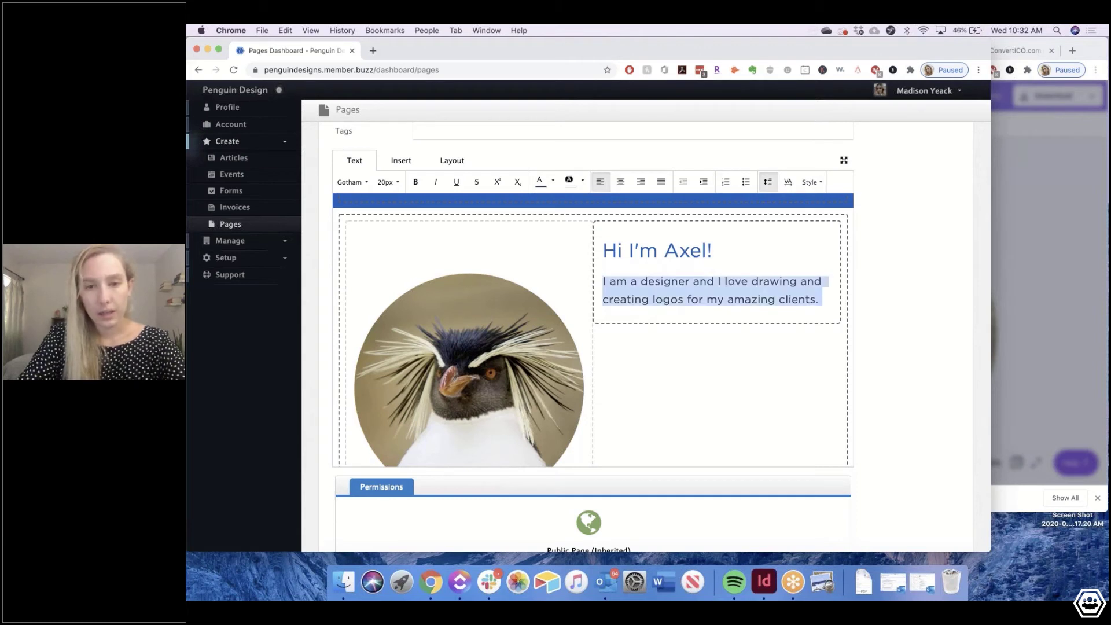
left_click(702, 317)
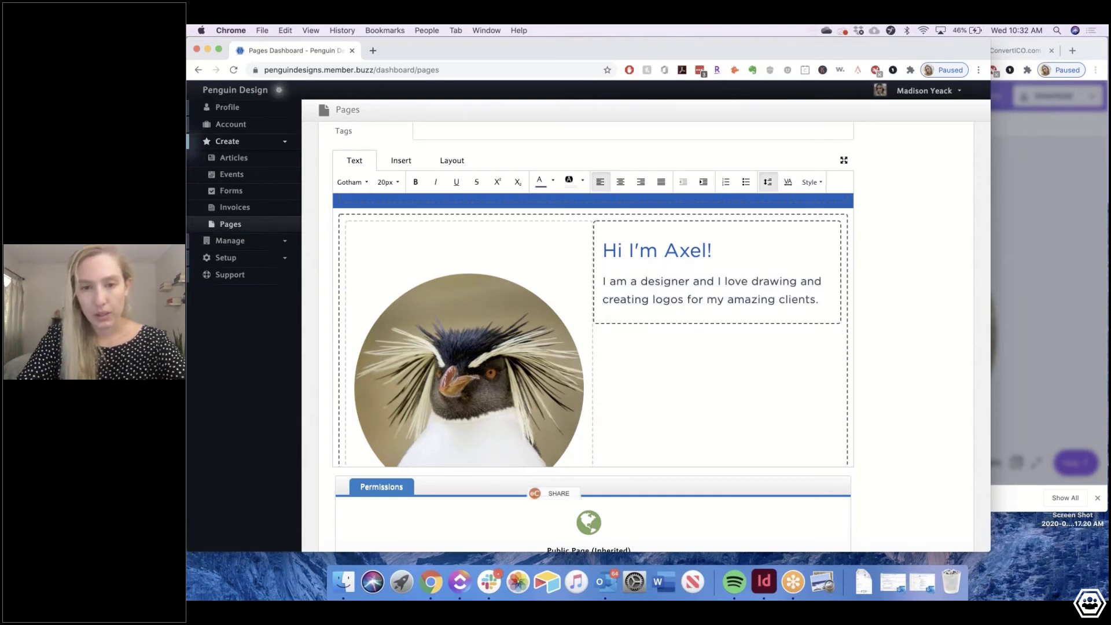
left_click(463, 240)
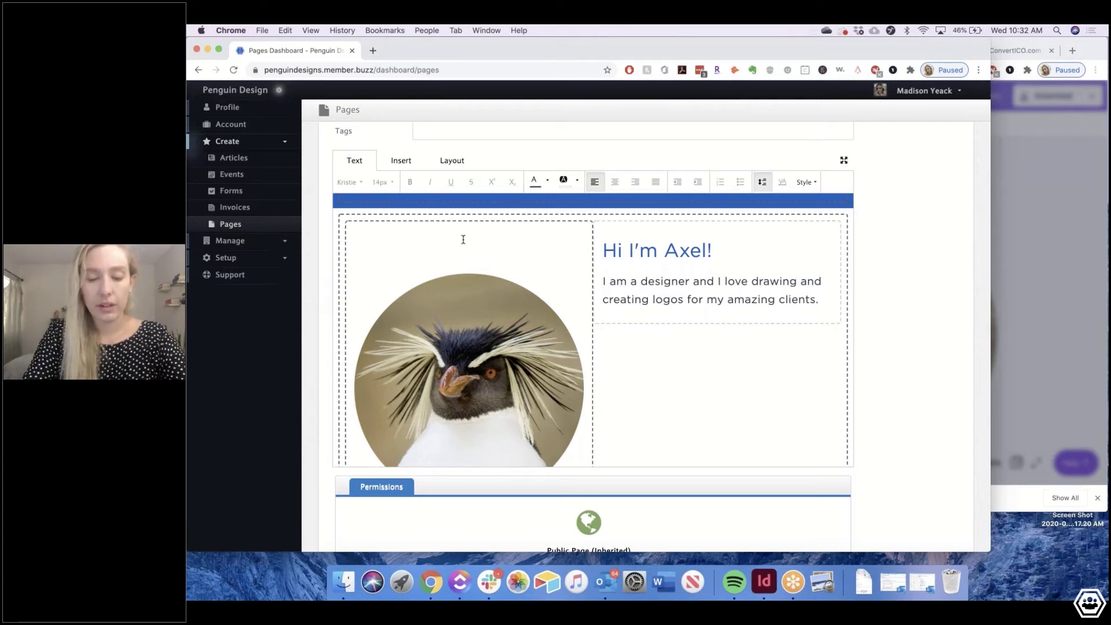
Add the bio sentence 'I am also very good at video editing, illustrations and eating fish.'
key("BackSpace")
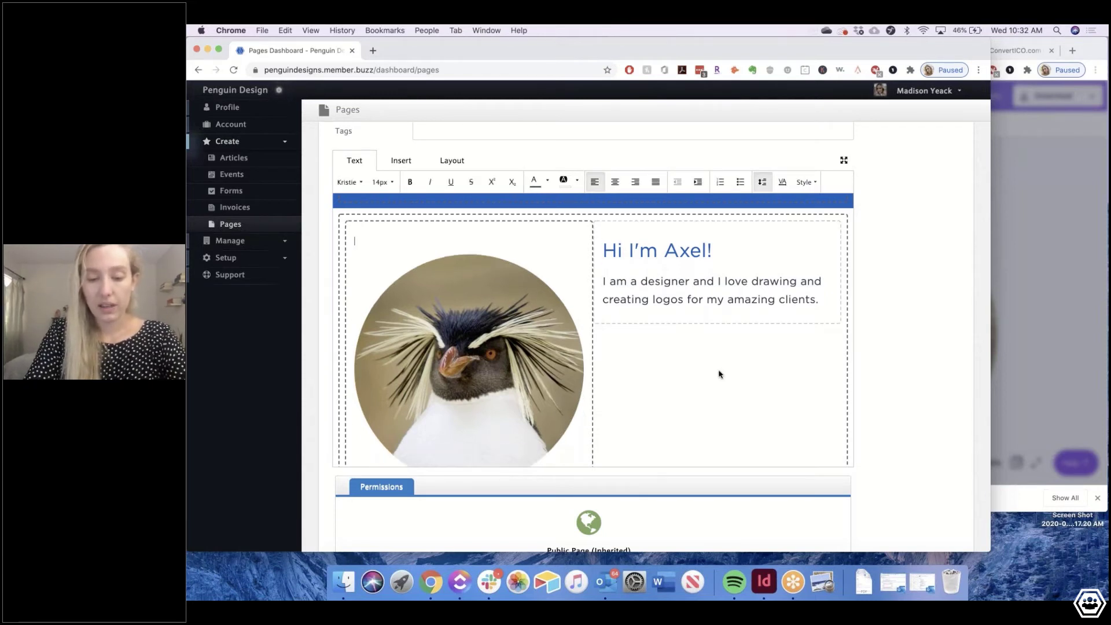
scroll(719, 374, "down", 1)
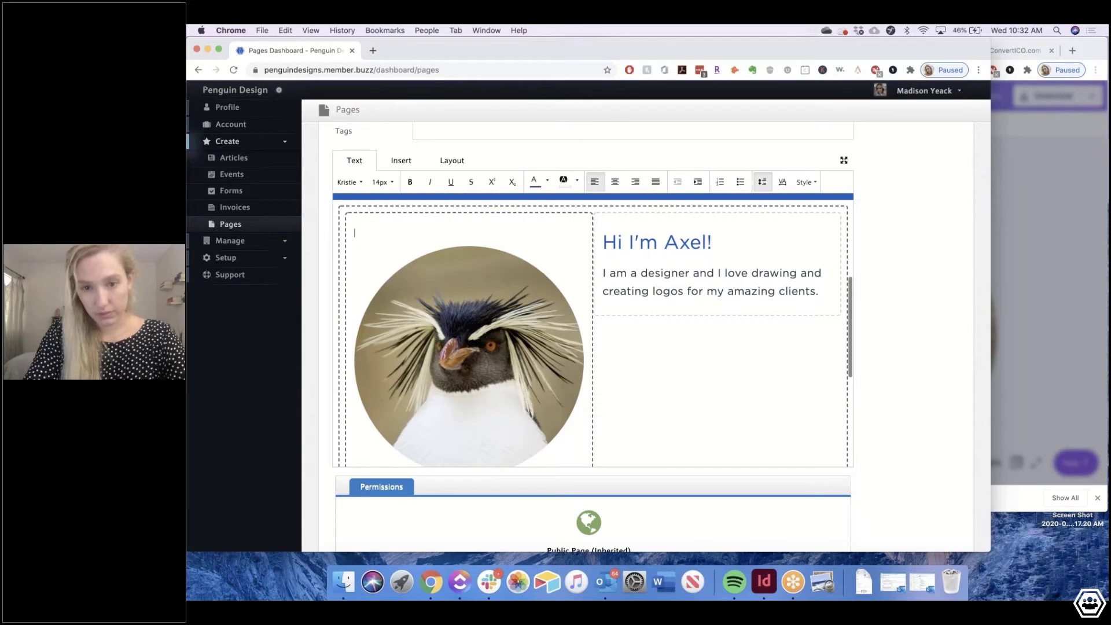
left_click(822, 295)
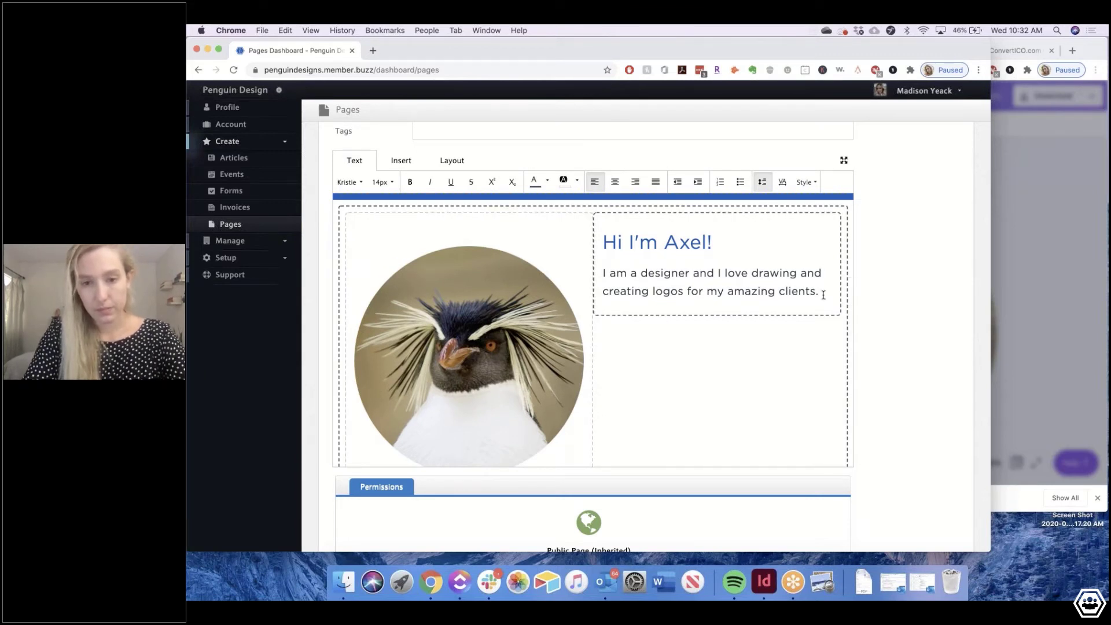
type("I am also very good at")
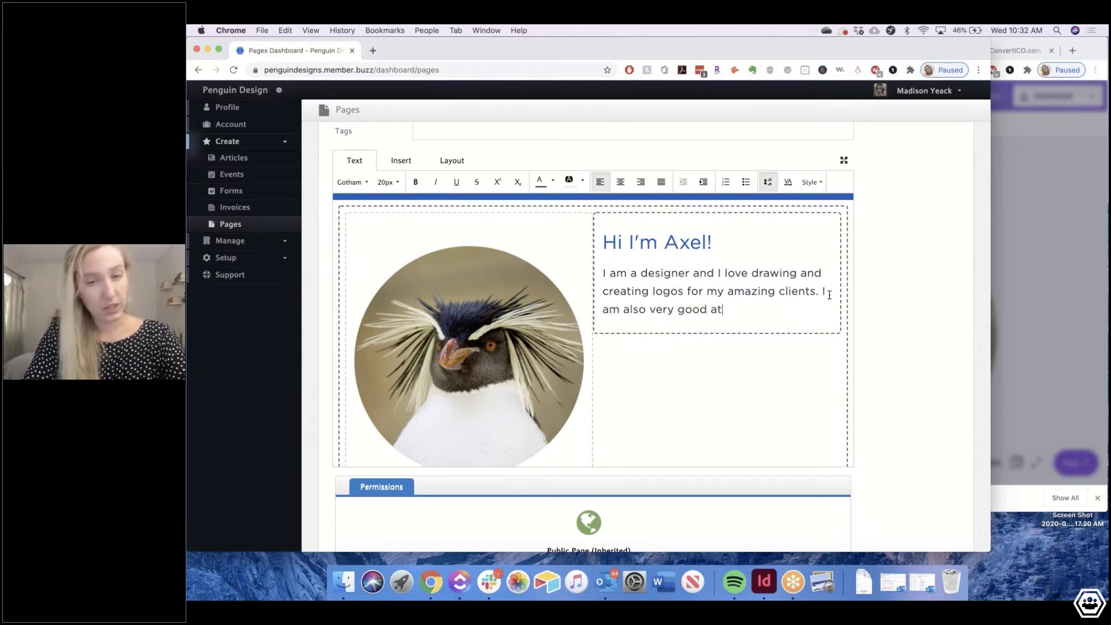
type(" vifie")
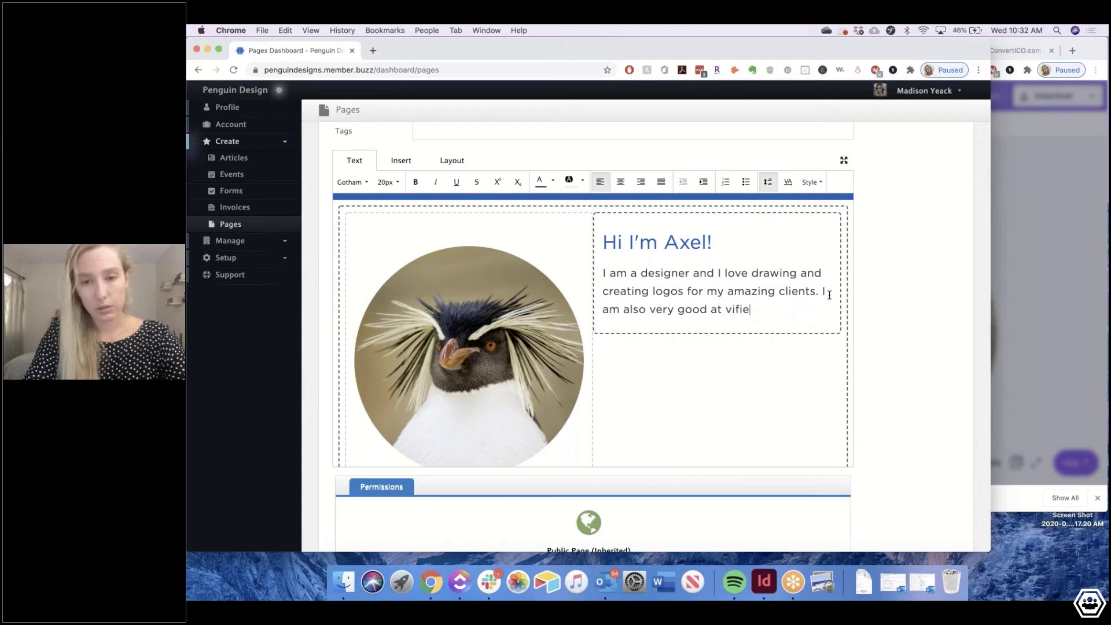
key("BackSpace")
key("BackSpace")
key("BackSpace")
type("d")
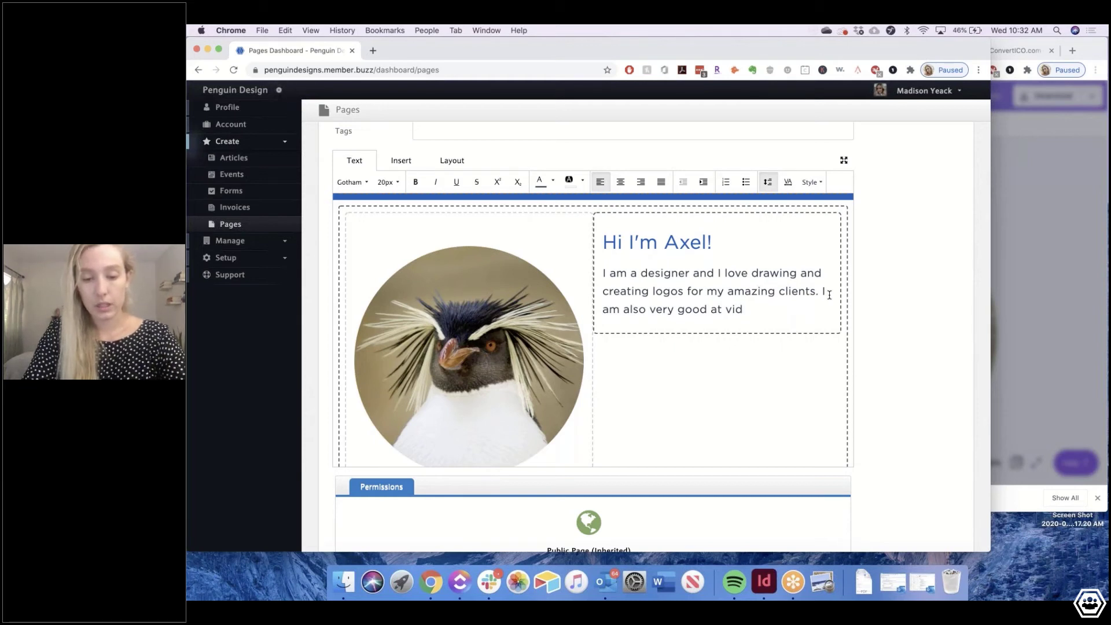
type("eo editing,")
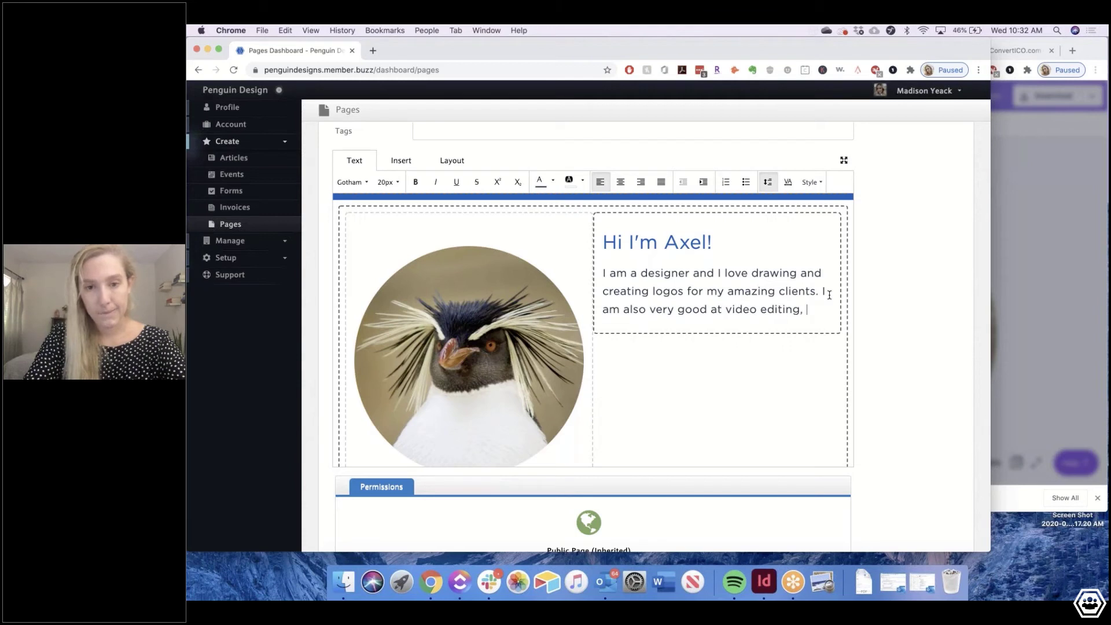
type(" illustra")
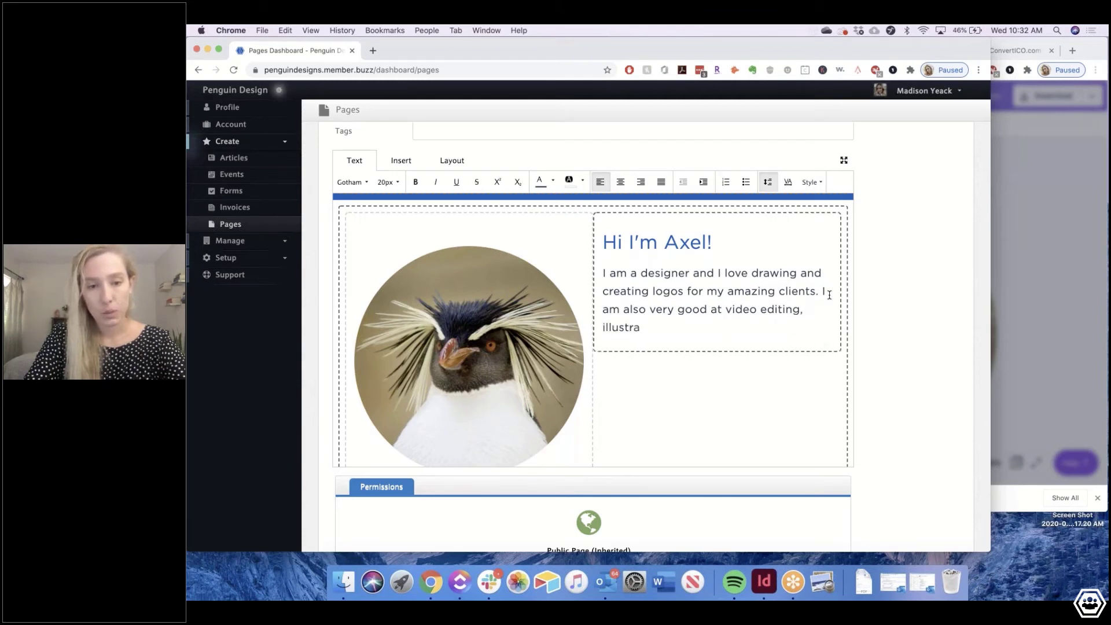
type("tions and")
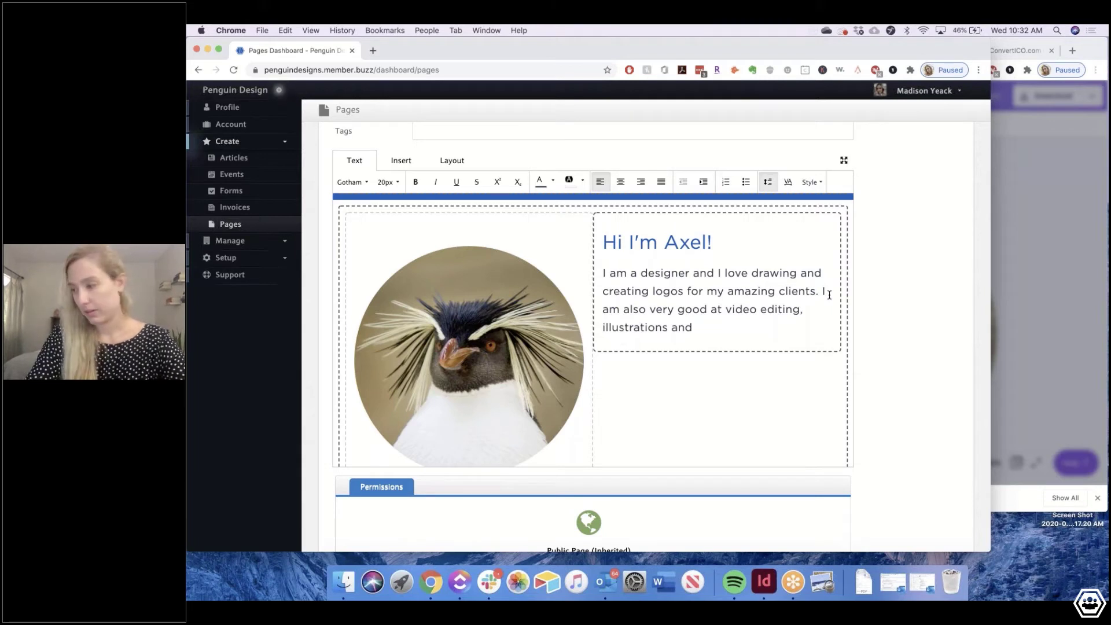
type(" eati")
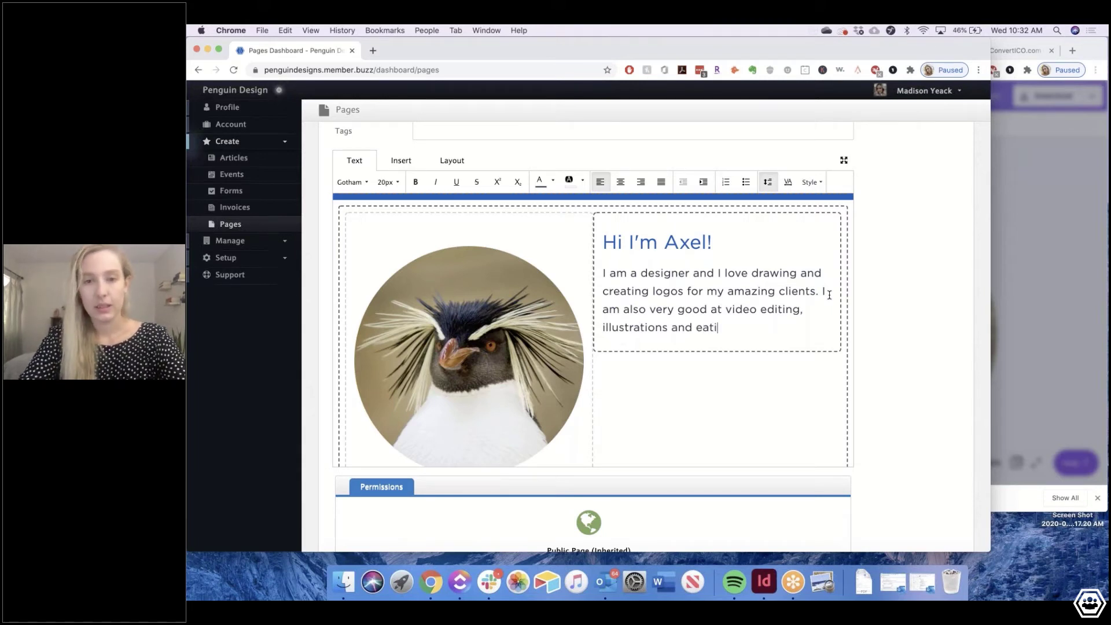
type("ng fish.")
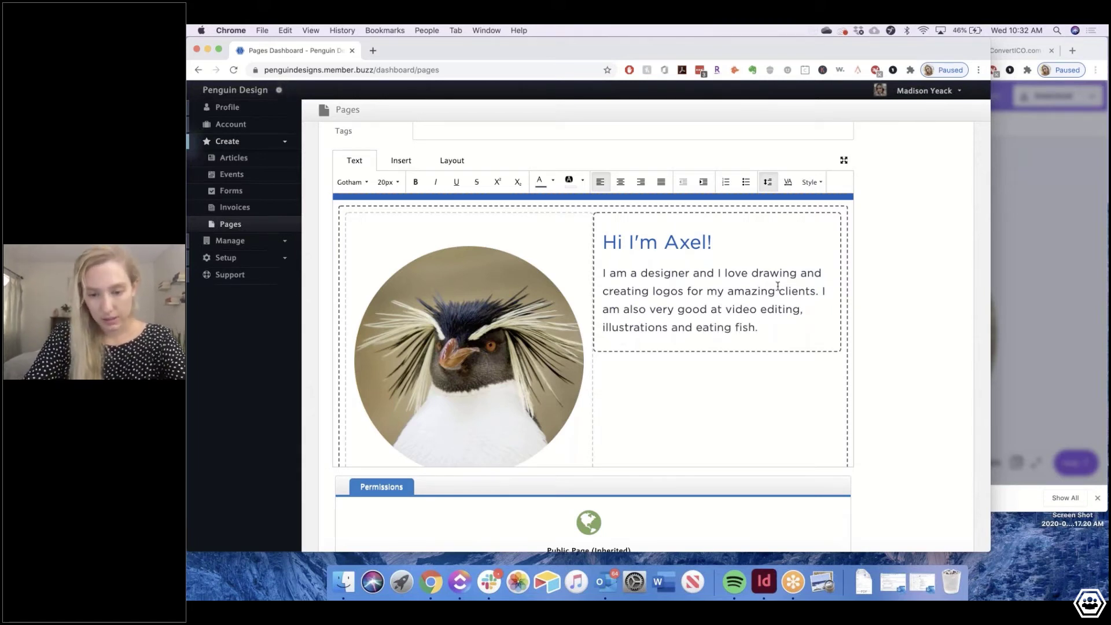
Add an italic closing line 'Interested ? Contact me !' below the bio
scroll(592, 330, "down", 1)
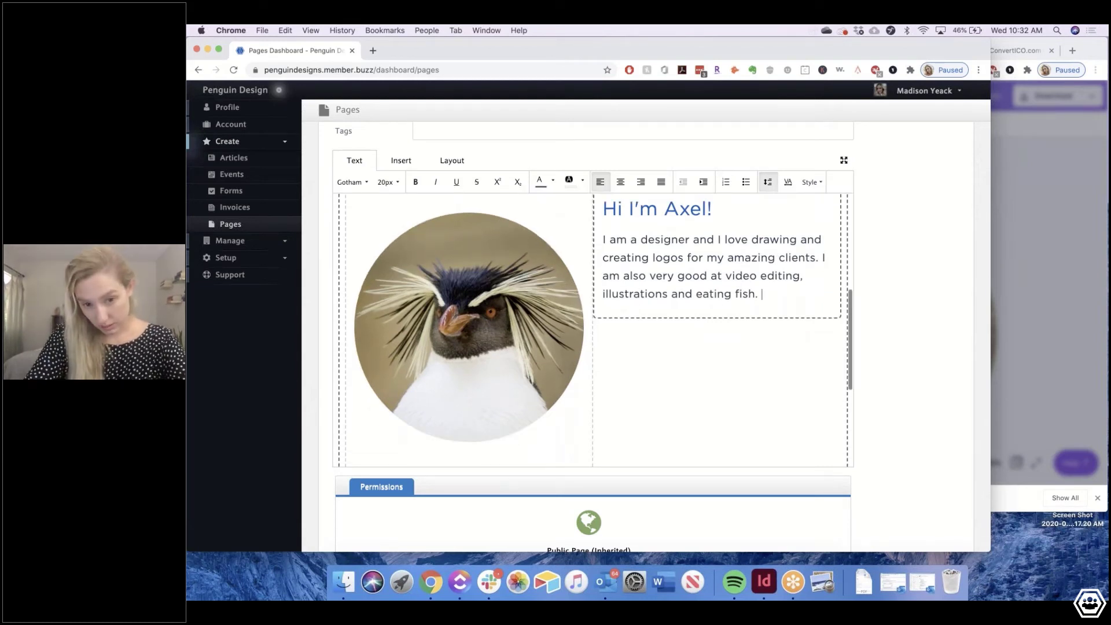
key("Return")
type("Learn ")
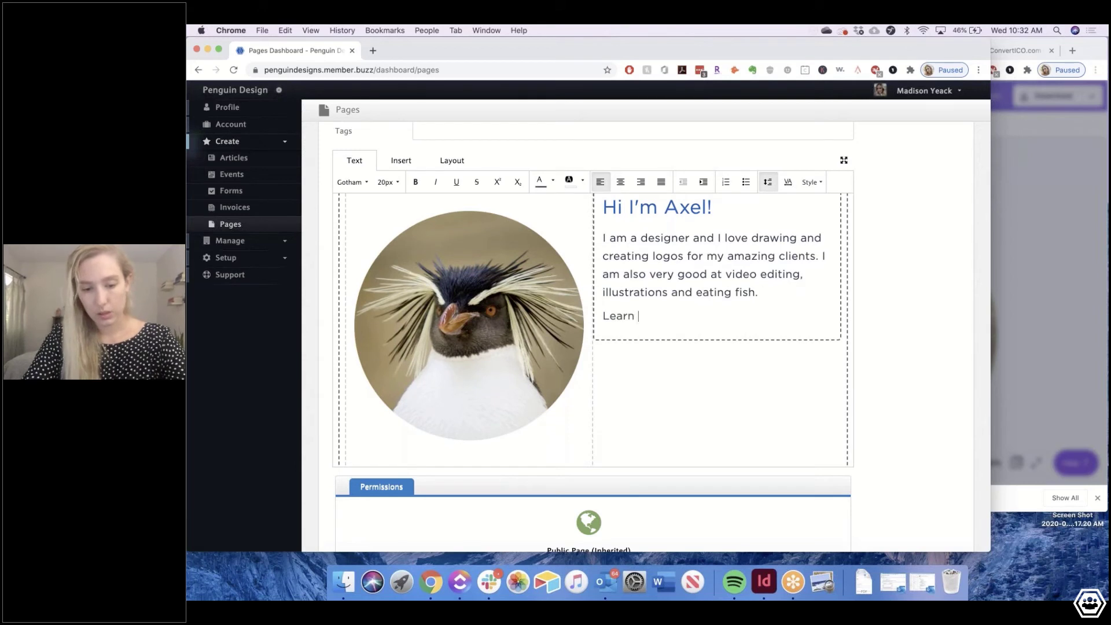
type("more")
key("BackSpace")
key("BackSpace")
key("BackSpace")
key("BackSpace")
key("BackSpace")
key("BackSpace")
key("BackSpace")
key("BackSpace")
key("BackSpace")
key("BackSpace")
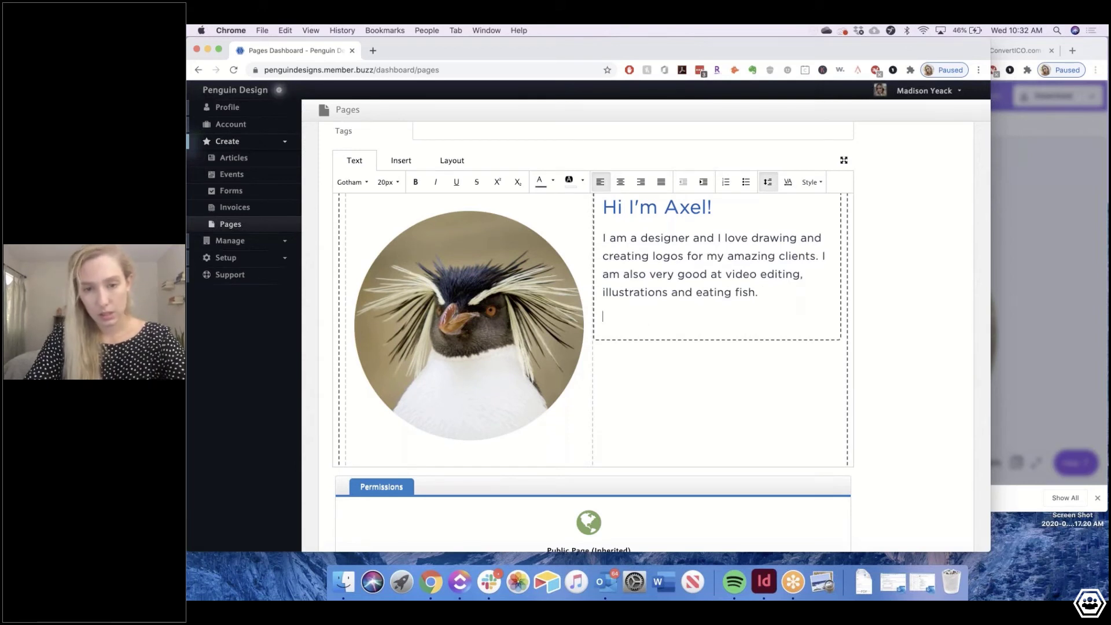
type("Interest")
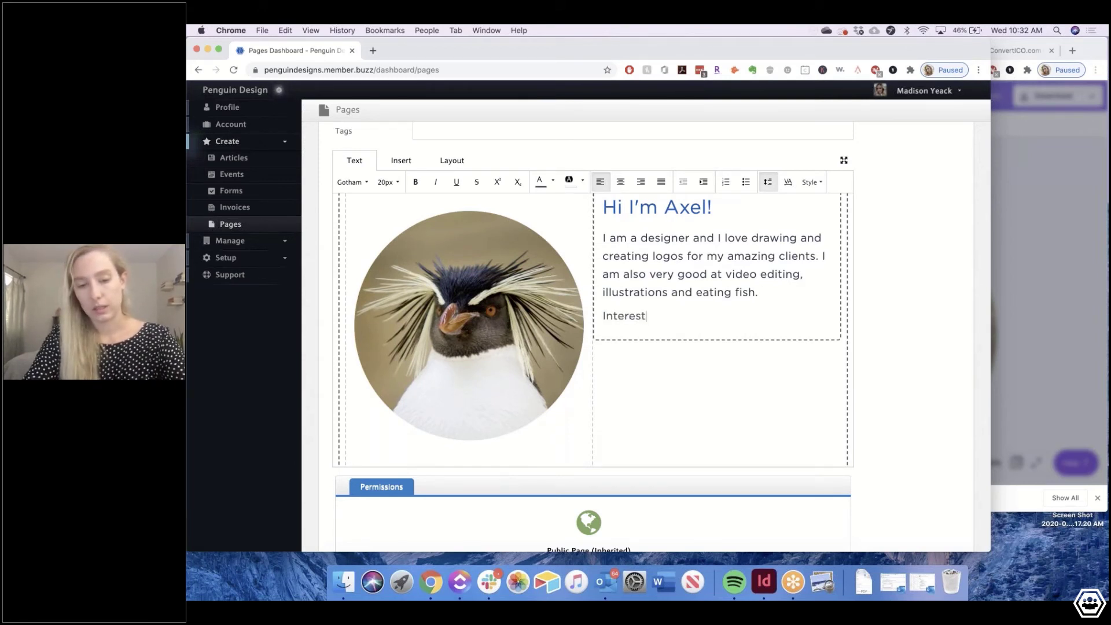
type("ed ? ")
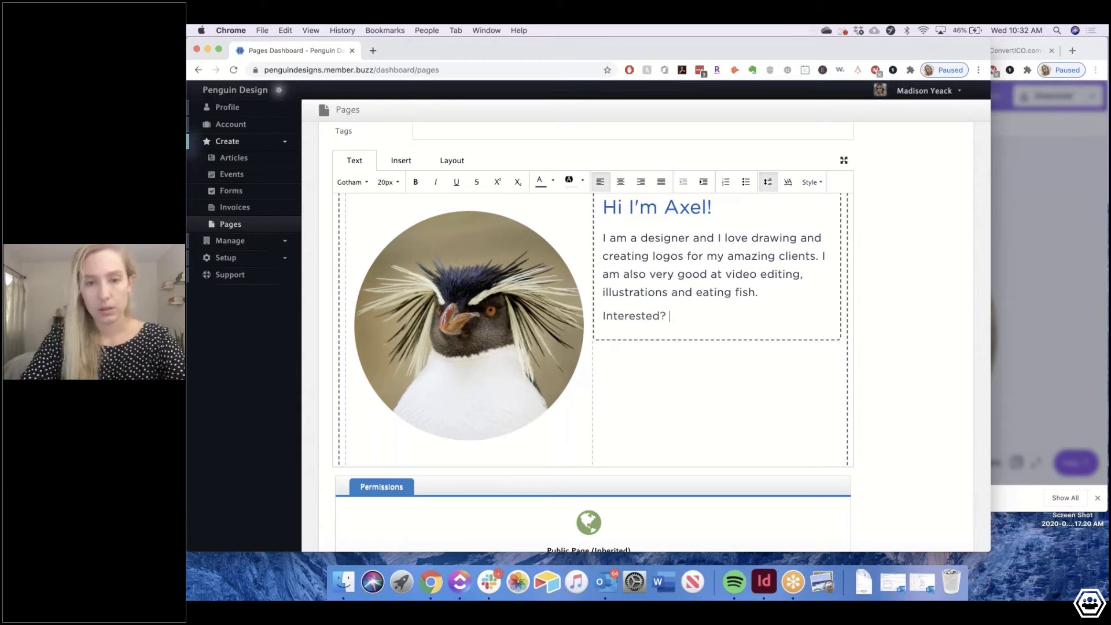
type("Contact me ")
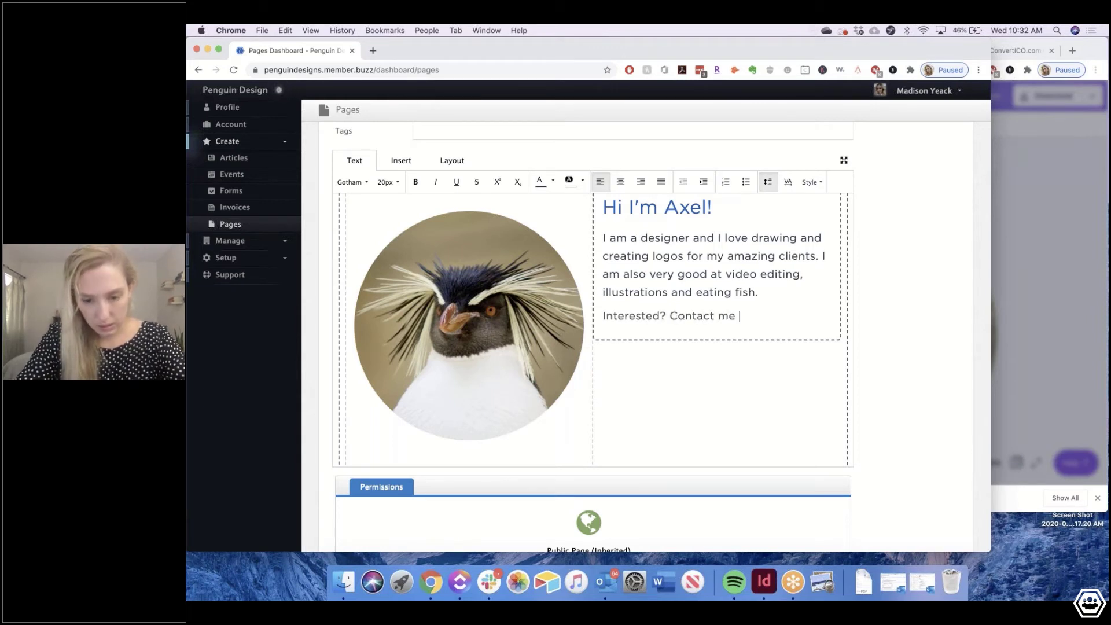
type("!")
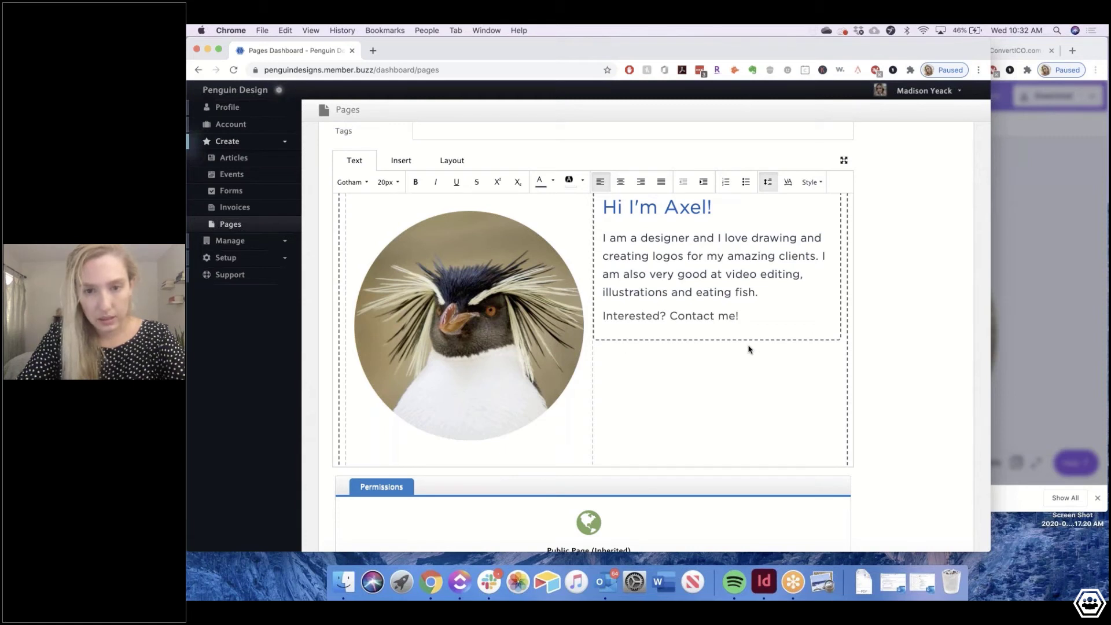
scroll(748, 349, "down", 1)
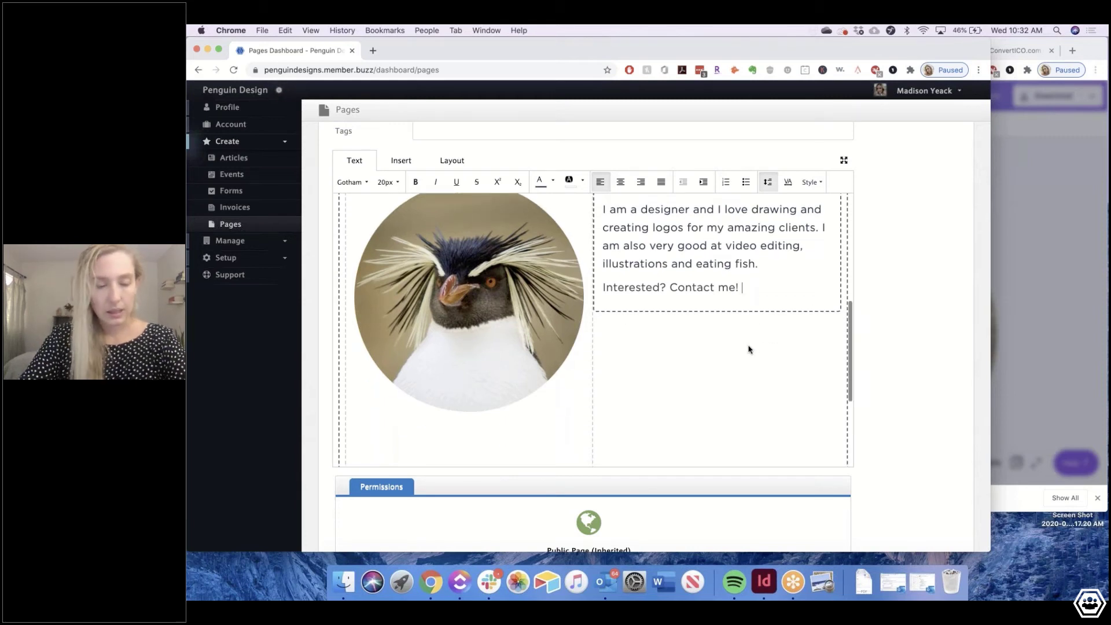
scroll(748, 349, "down", 1)
key("super+shift+Left")
key("super+i")
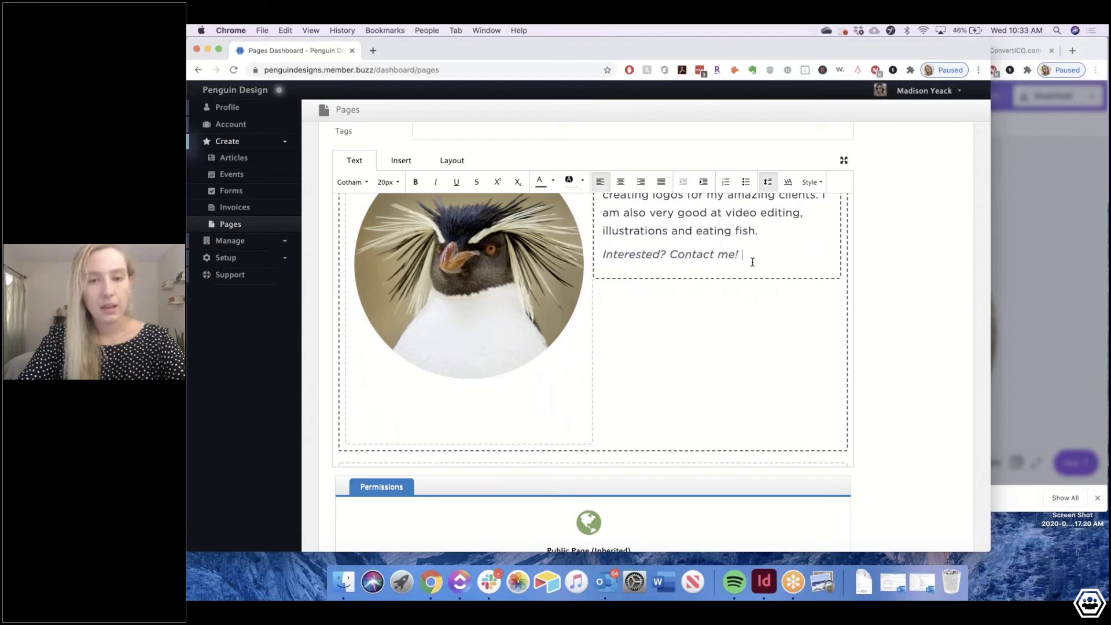
Select the About Me heading text, then scroll back up the page
scroll(421, 346, "down", 5)
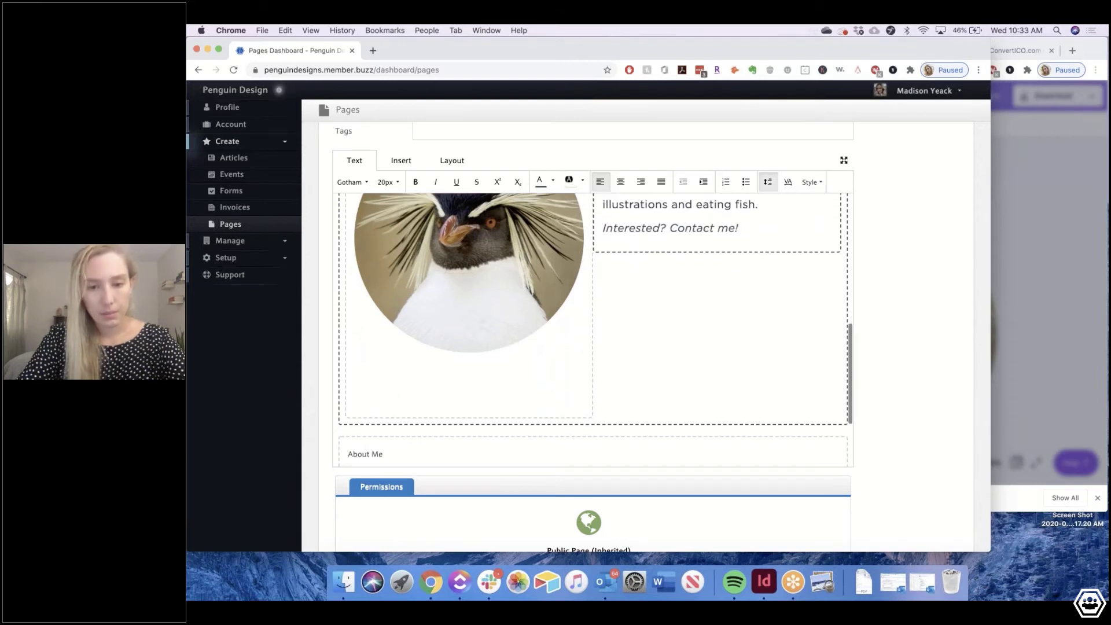
left_click(421, 346)
key("super+shift+Left")
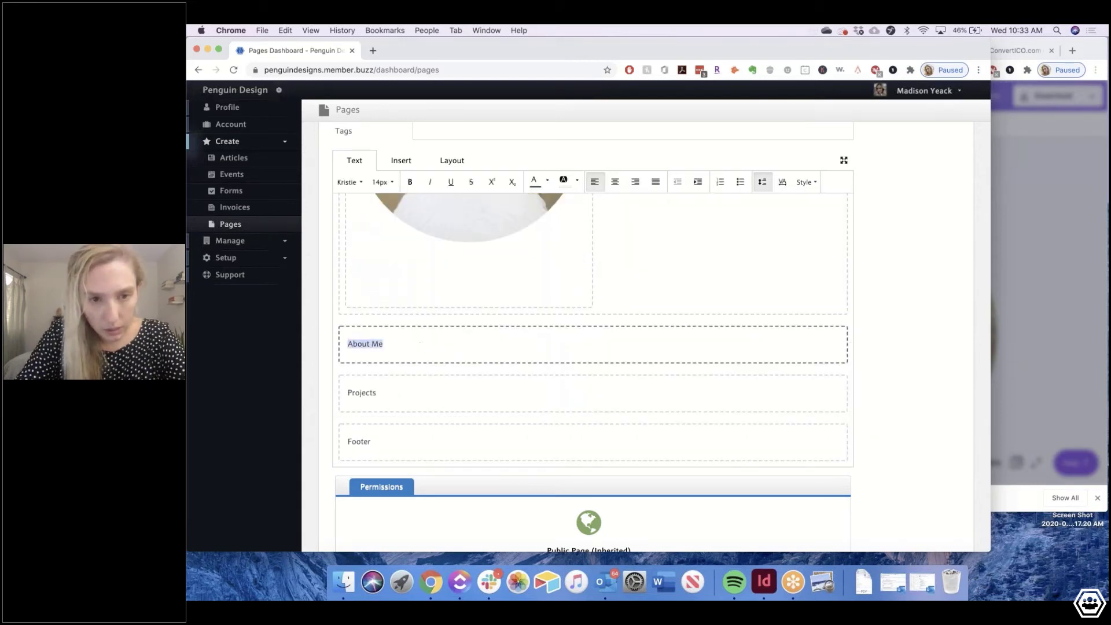
scroll(593, 330, "up", 4)
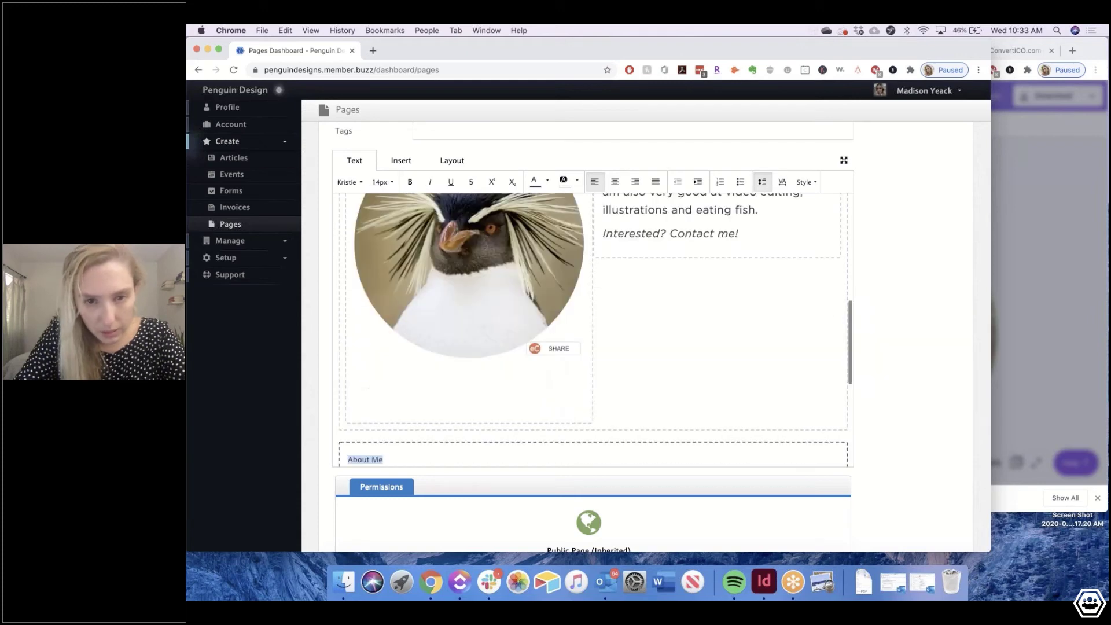
scroll(593, 330, "up", 6)
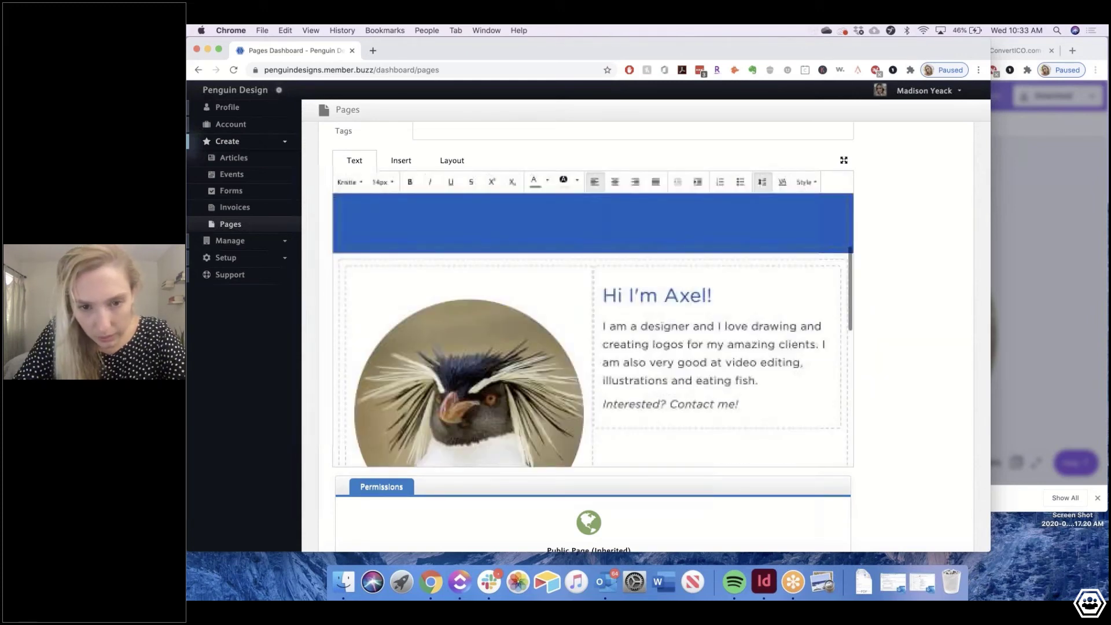
scroll(593, 329, "up", 3)
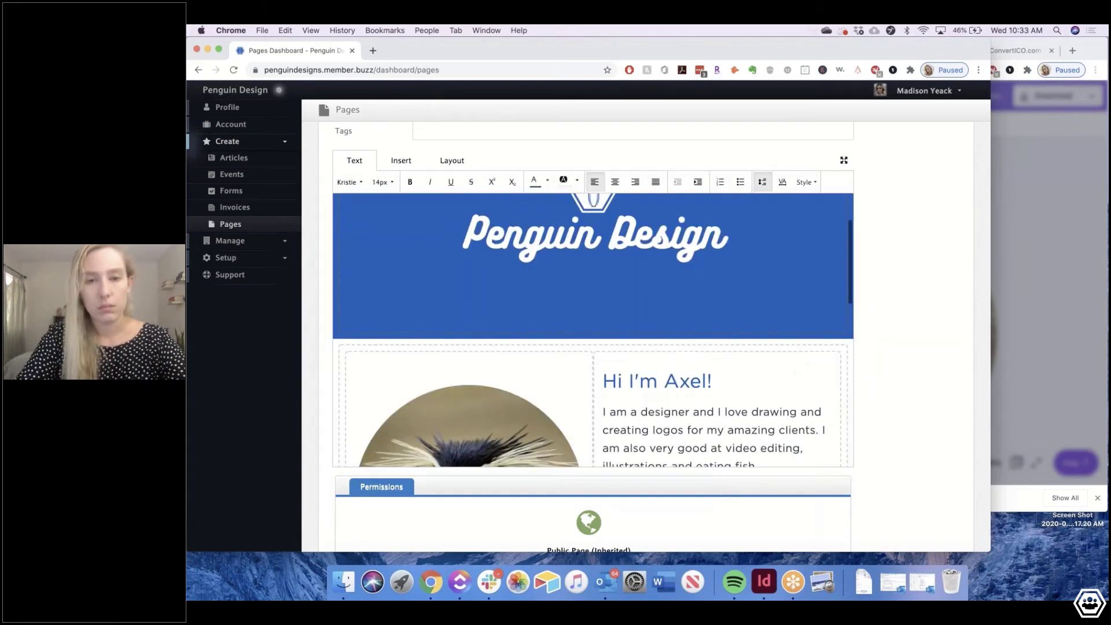
Set the penguin photo-and-intro slice colour to the light blue swatch
scroll(592, 329, "down", 4)
left_click(452, 160)
left_click(631, 181)
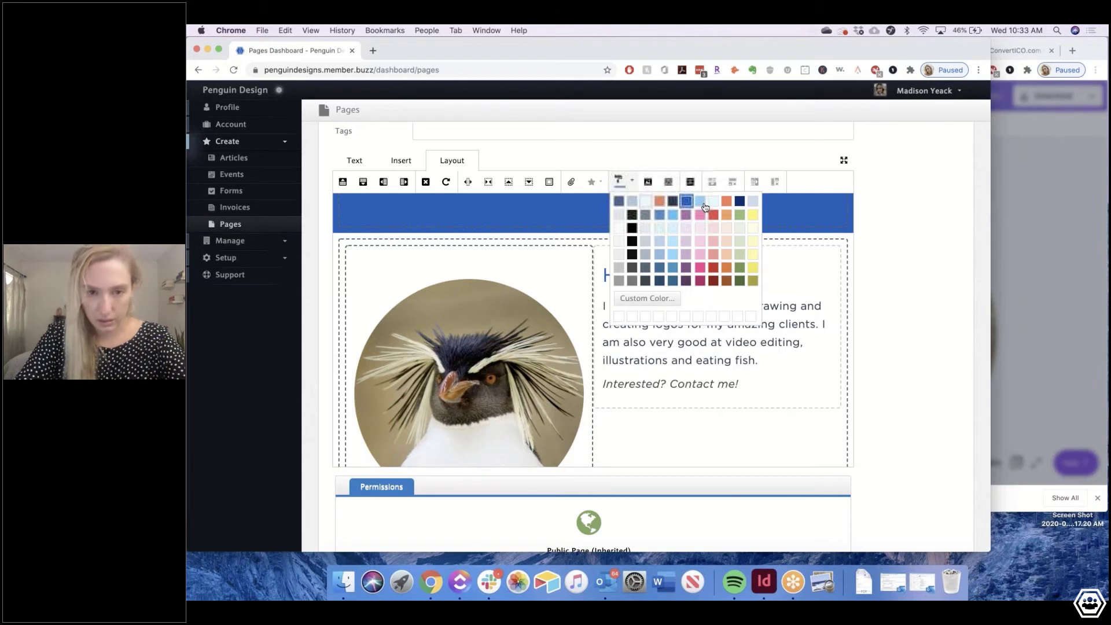
left_click(701, 202)
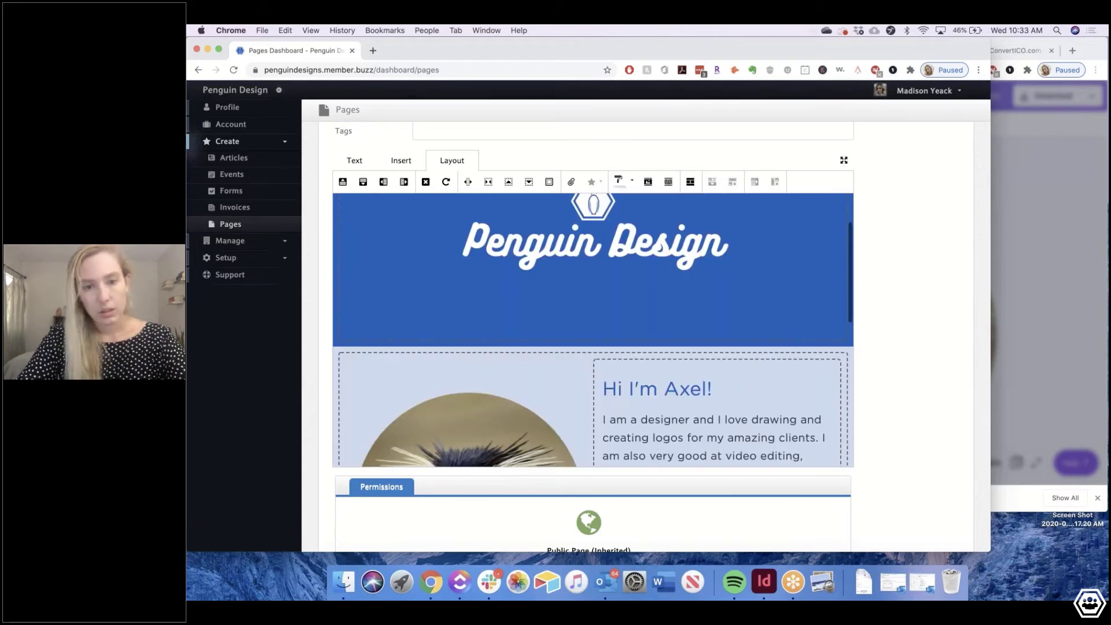
scroll(674, 248, "down", 5)
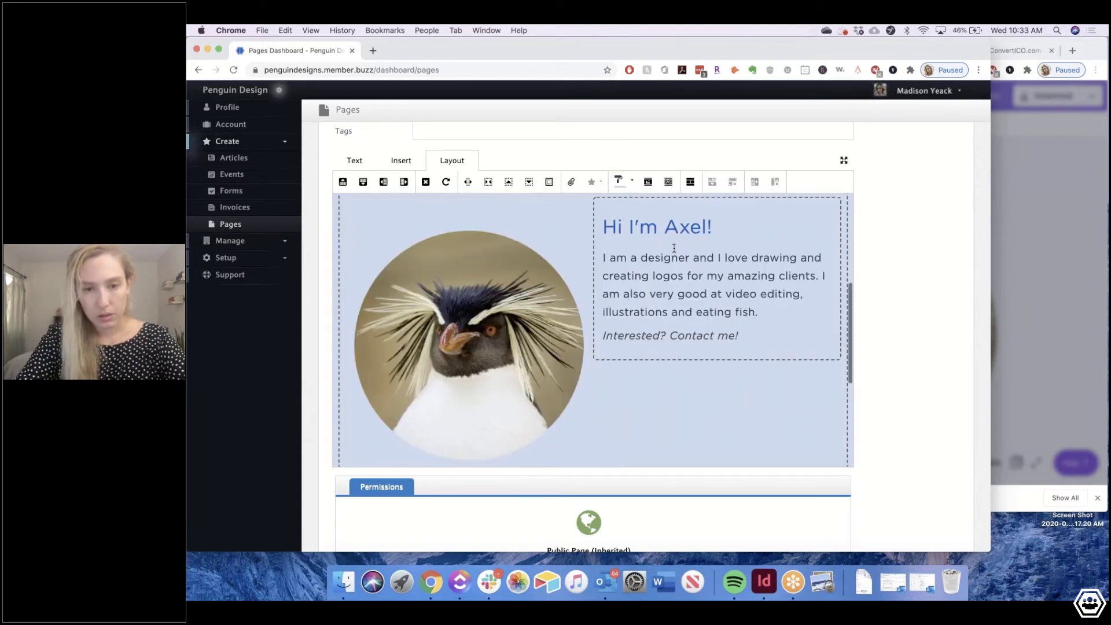
left_click(602, 258)
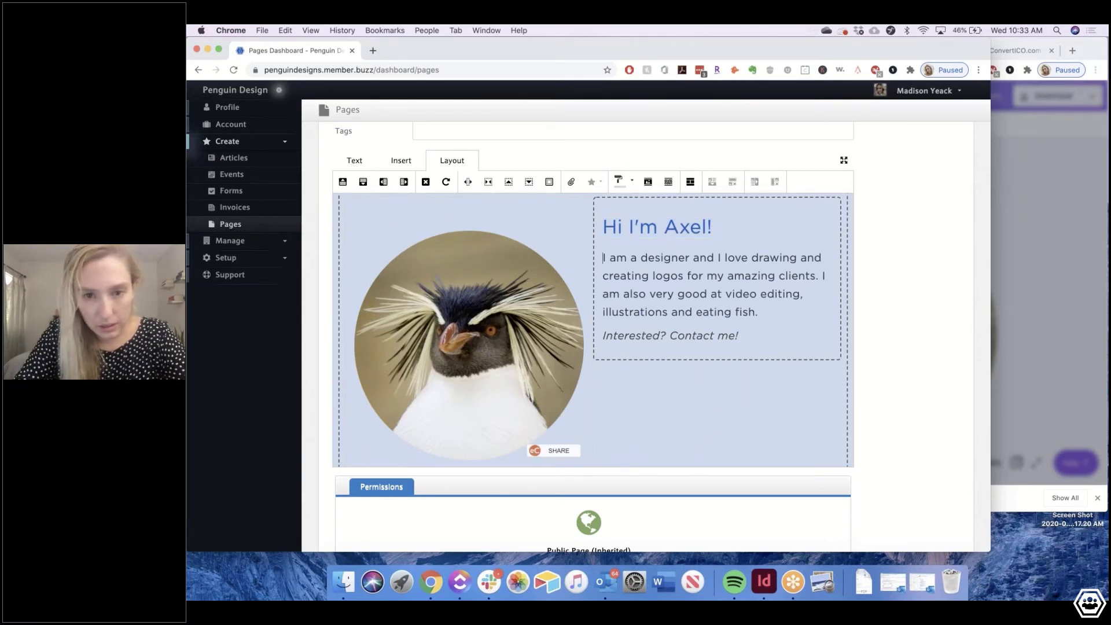
scroll(593, 330, "down", 2)
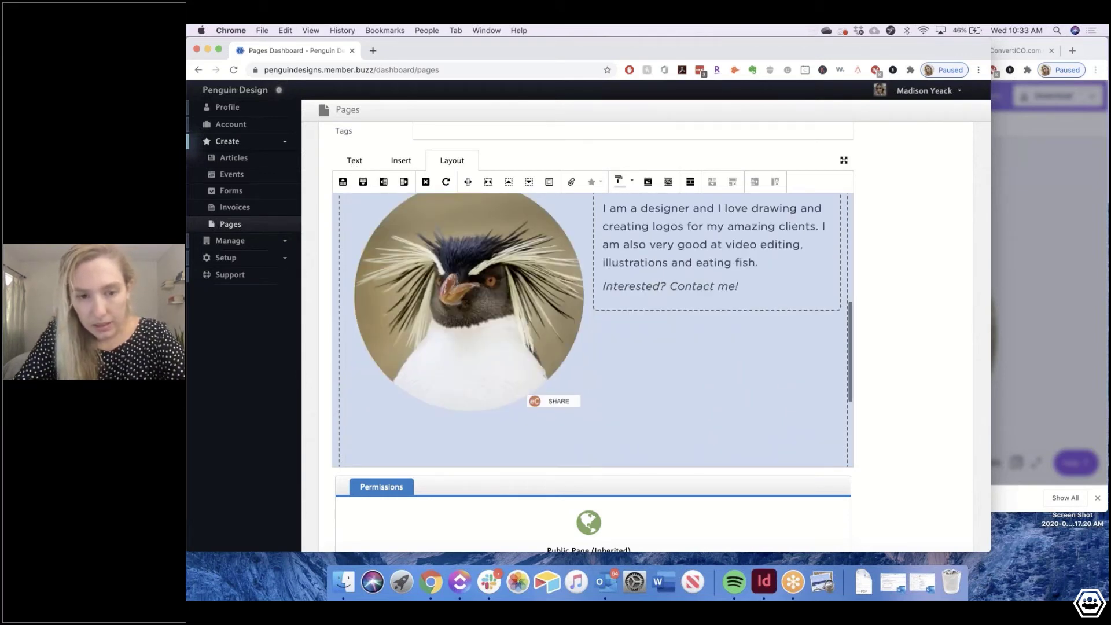
scroll(655, 270, "up", 4)
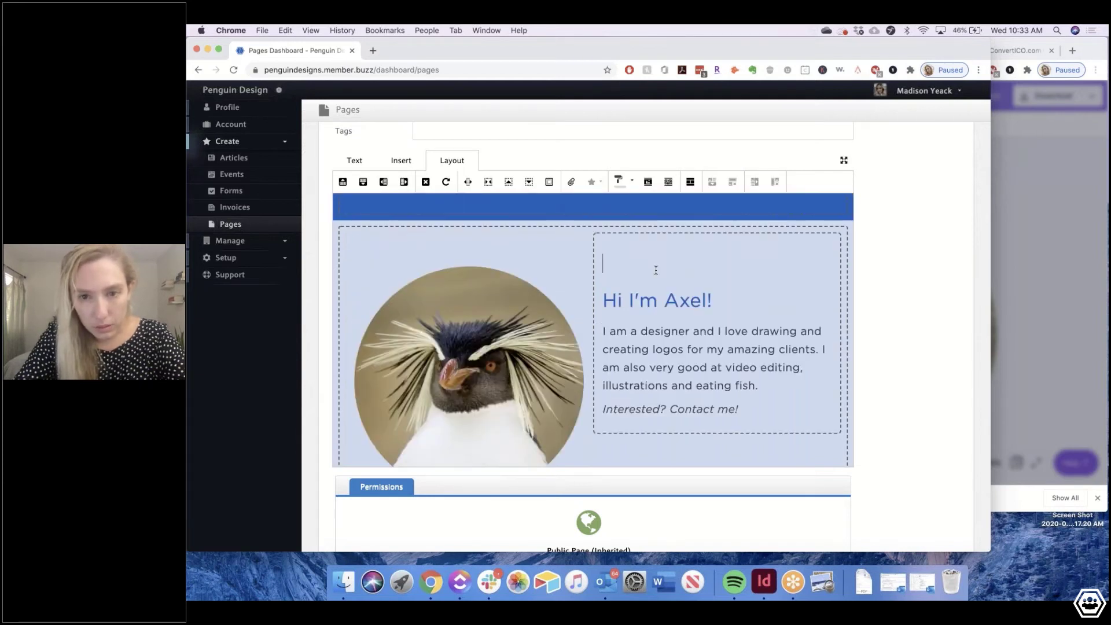
scroll(438, 353, "down", 8)
Give the About Me slice a muted orange slice colour
left_click(439, 353)
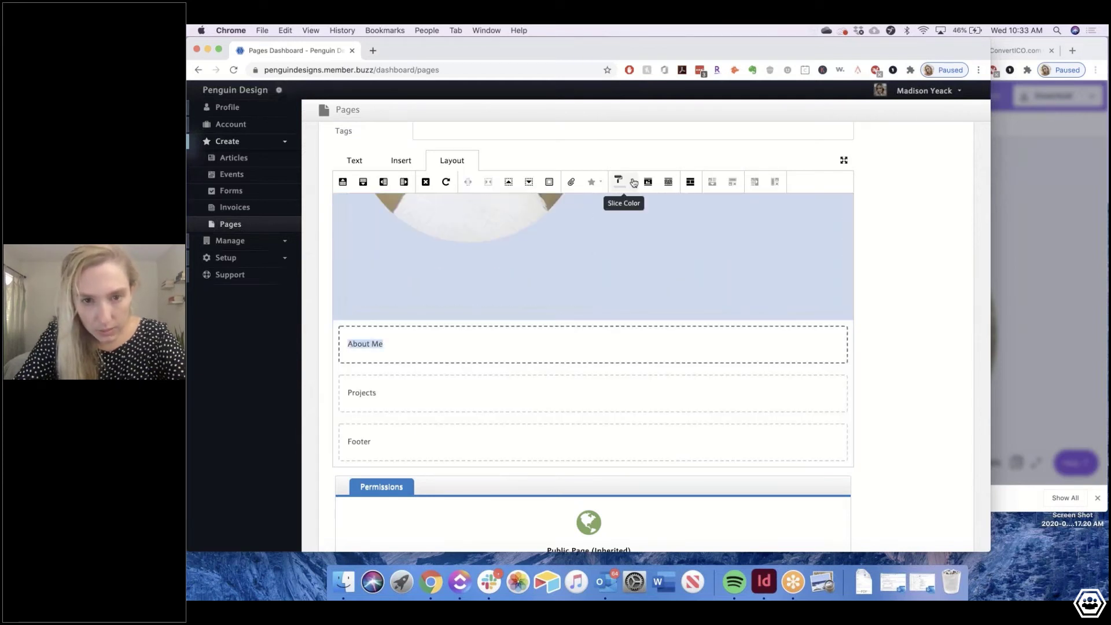
left_click(633, 182)
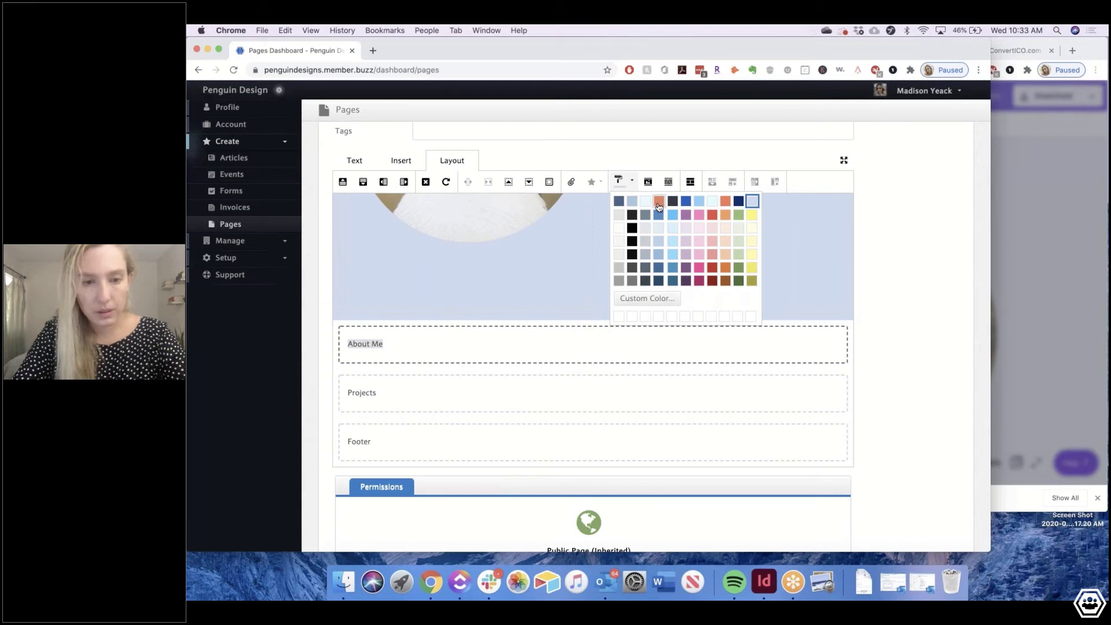
left_click(659, 203)
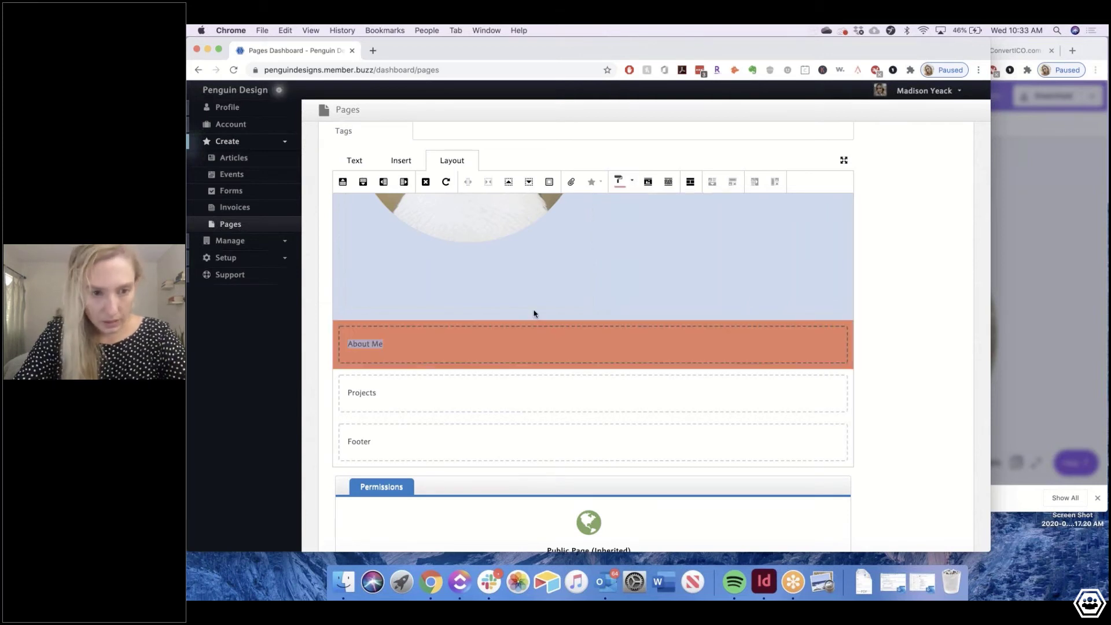
left_click(633, 183)
left_click(635, 186)
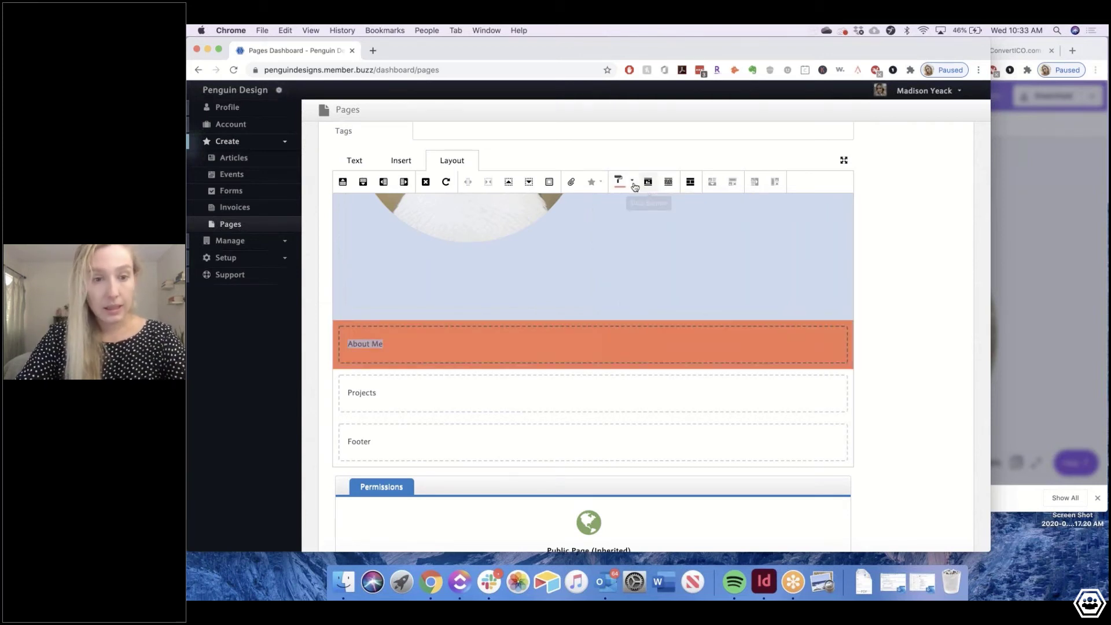
left_click(633, 184)
left_click(658, 202)
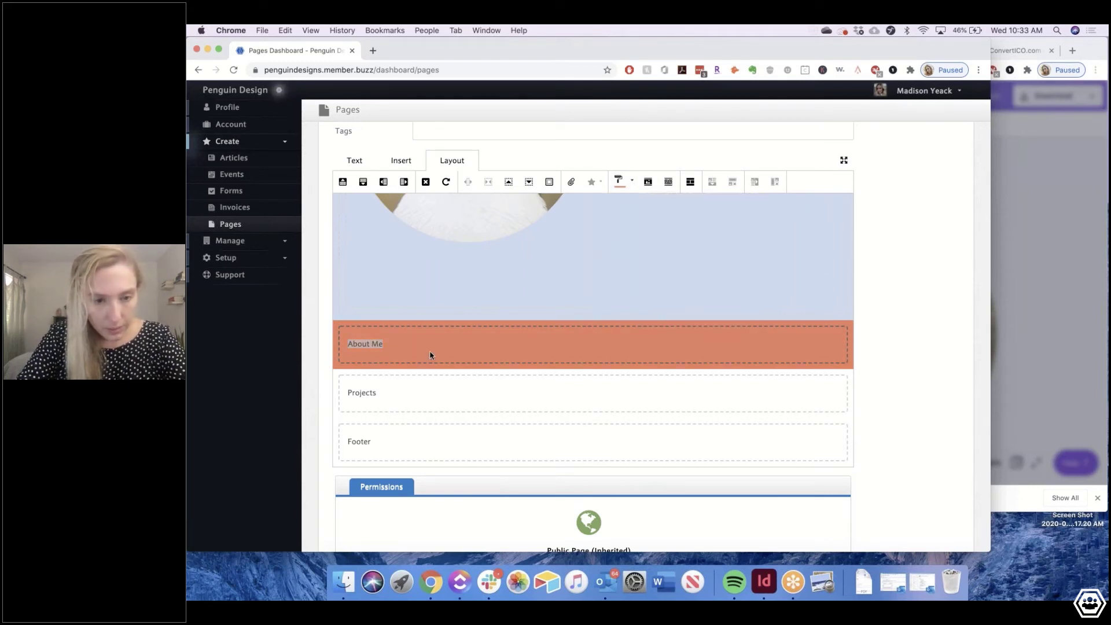
scroll(430, 355, "up", 3)
scroll(593, 329, "down", 3)
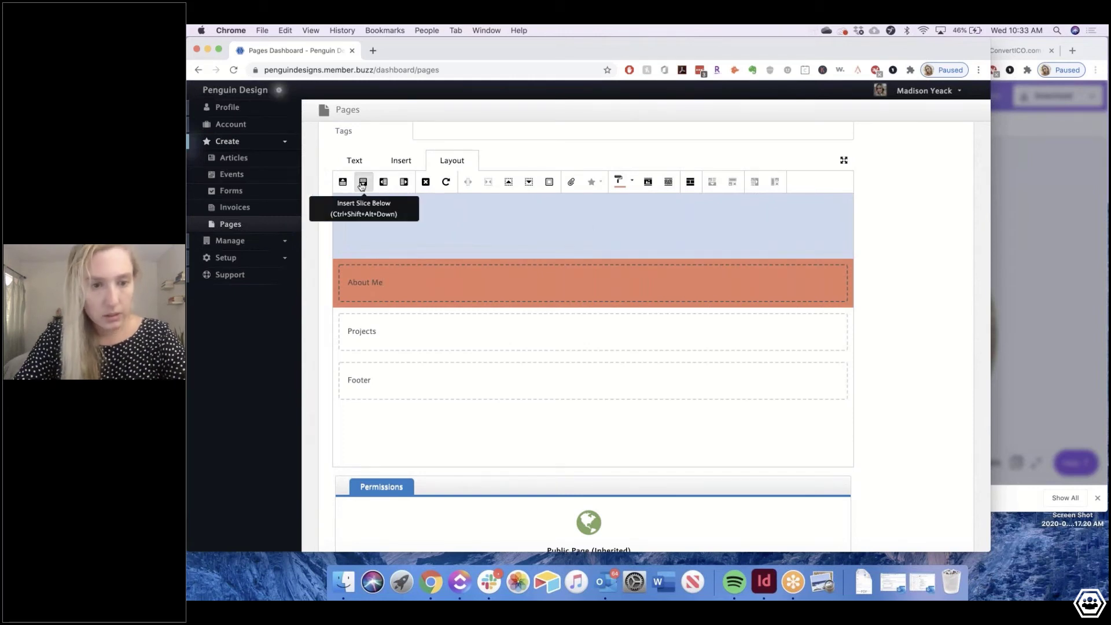
Insert a new slice below About Me, split into four columns
left_click(361, 183)
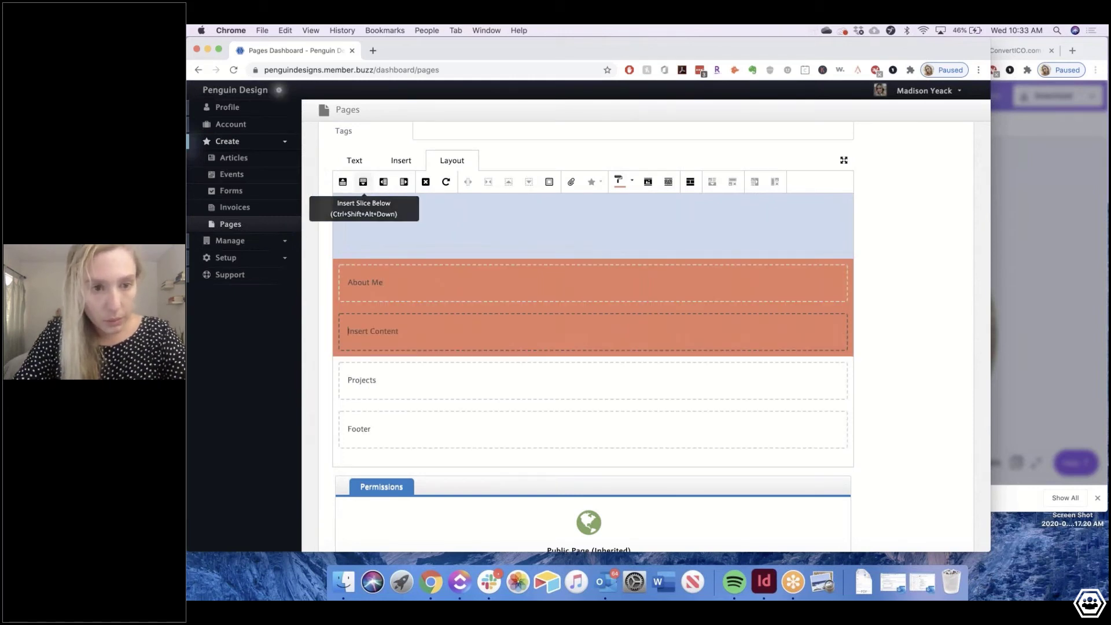
left_click(404, 183)
left_click(404, 183)
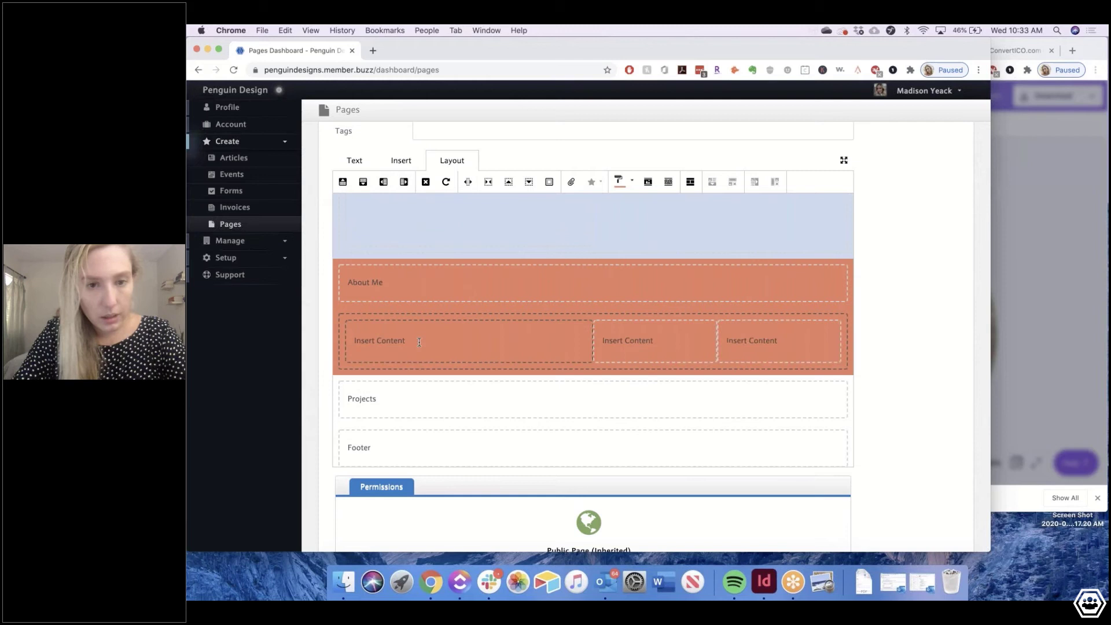
left_click(404, 182)
left_click_drag(386, 282, 347, 282)
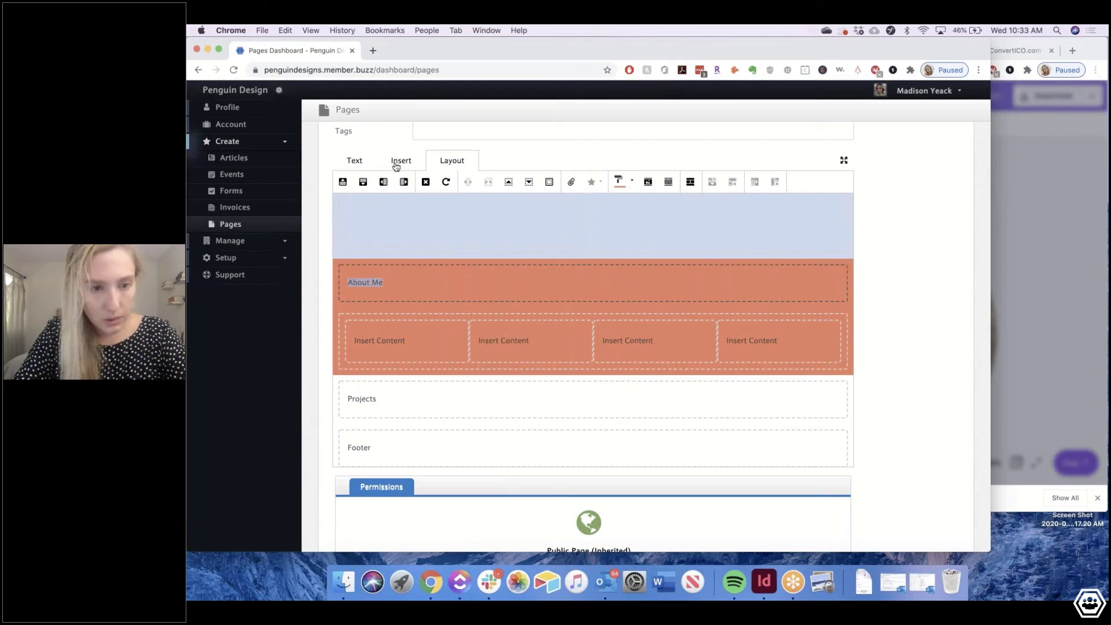
Restyle the About heading as white, centred 35px Gotham reading ABOUT ME
left_click(356, 161)
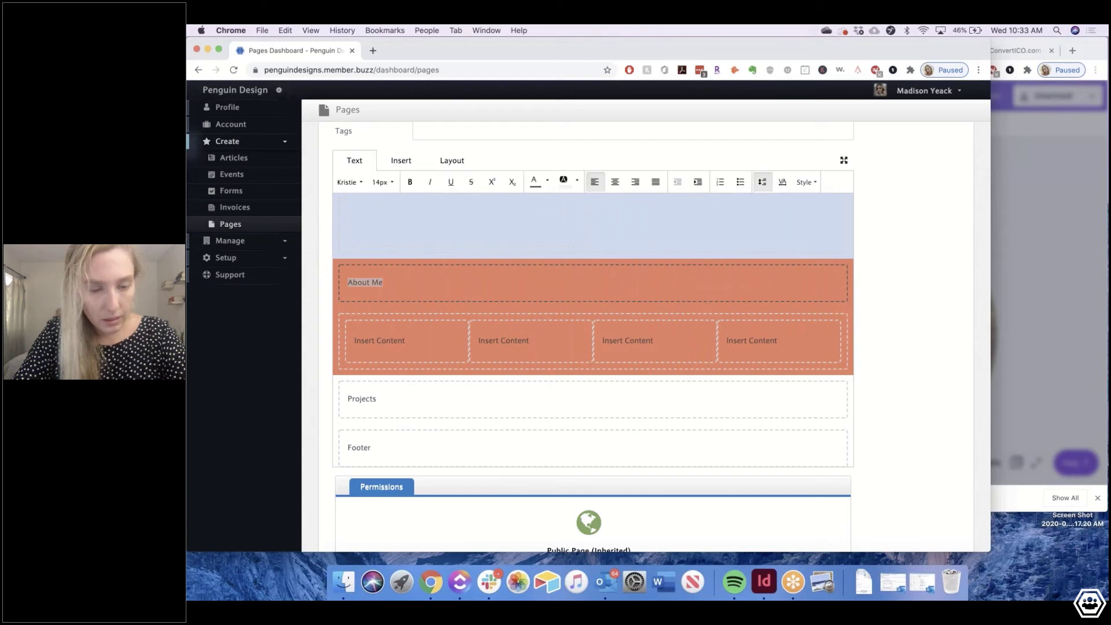
left_click(546, 181)
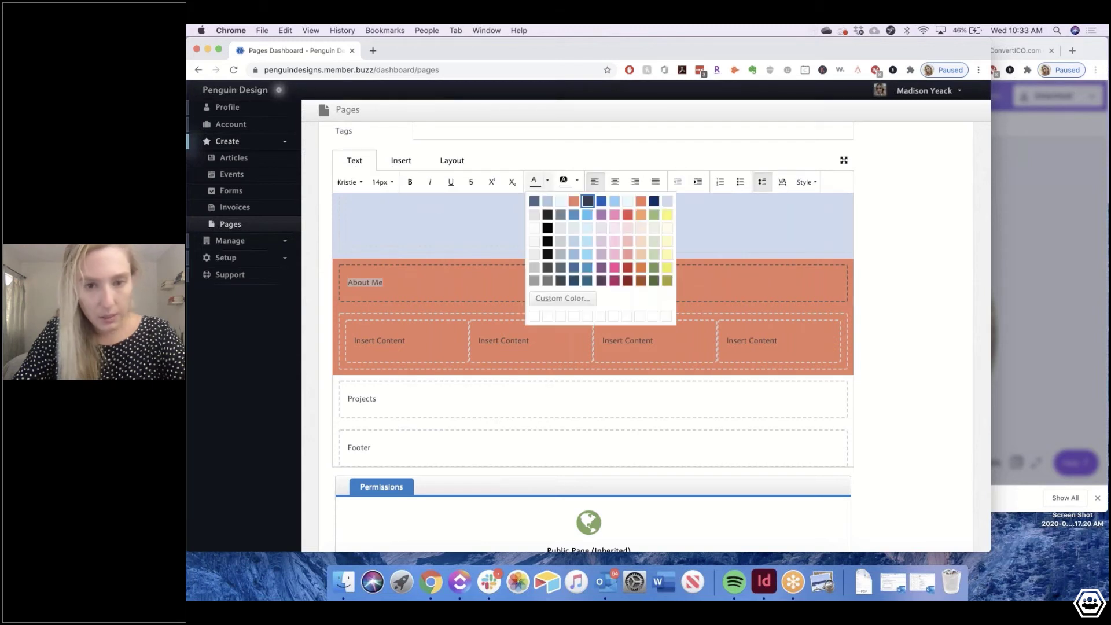
left_click(534, 228)
left_click(362, 183)
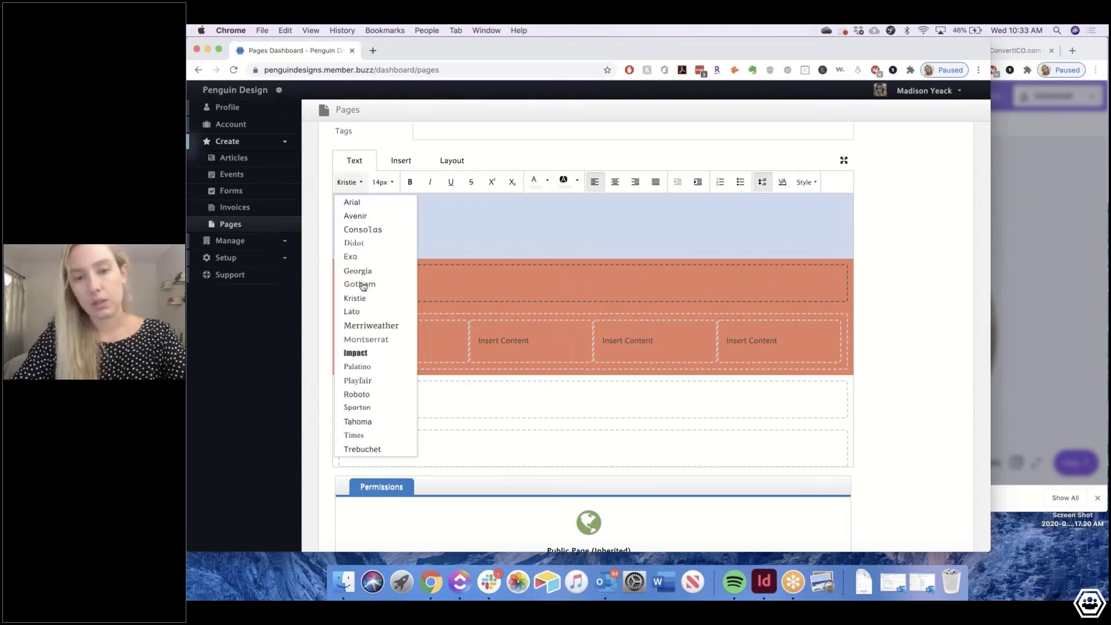
left_click(364, 288)
left_click(387, 182)
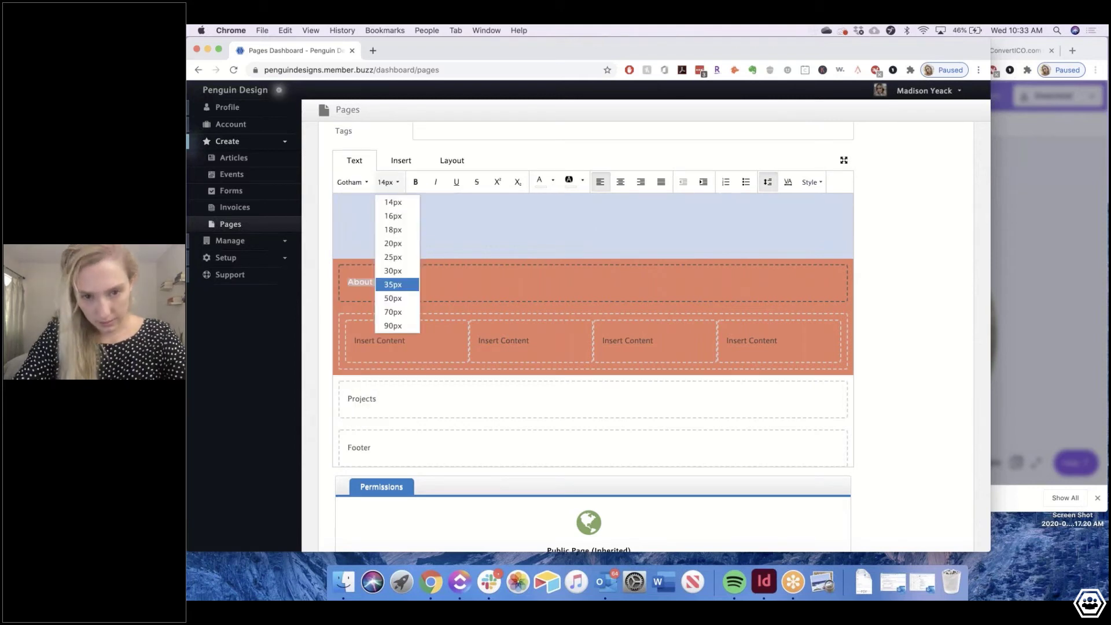
left_click(393, 284)
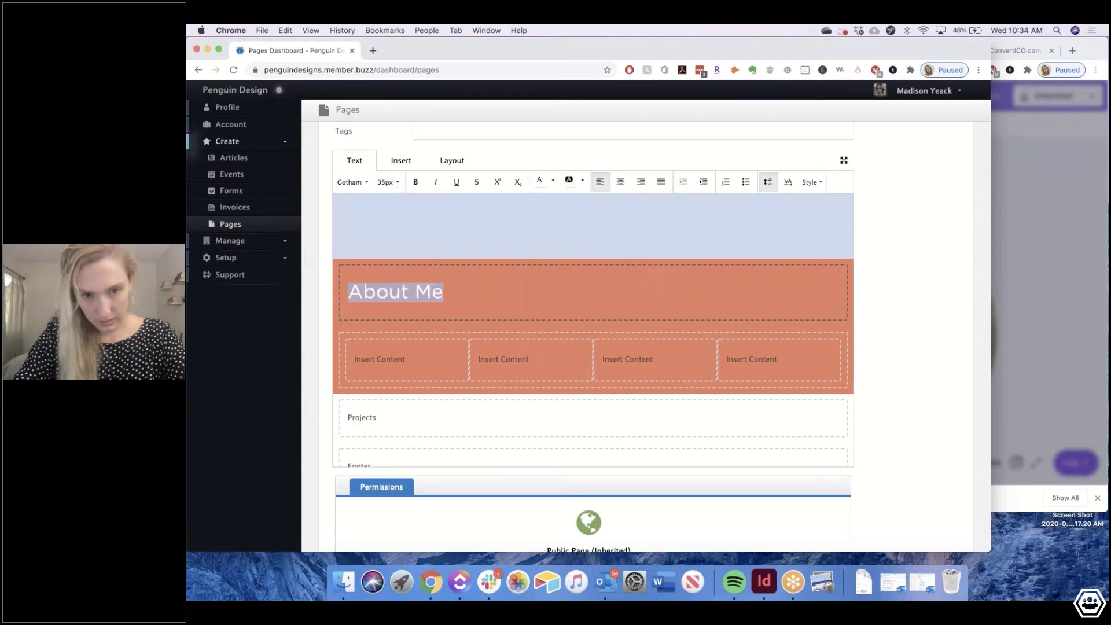
left_click(620, 182)
type("ABOUT ME")
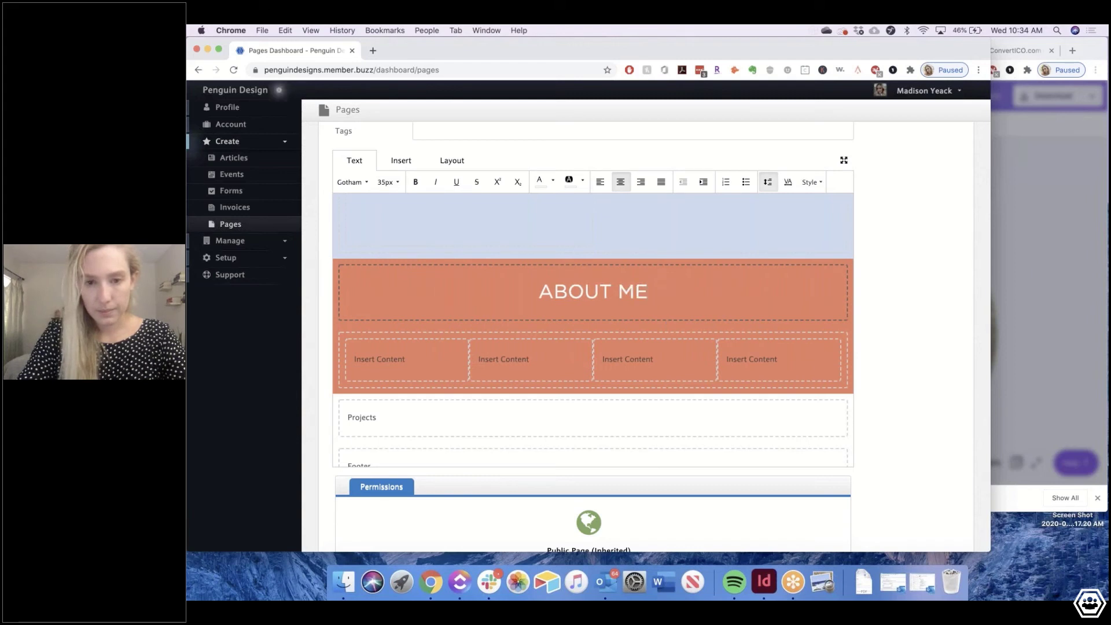
Complete the blue greeting by typing AXEL into the HI I'M heading
scroll(592, 330, "up", 3)
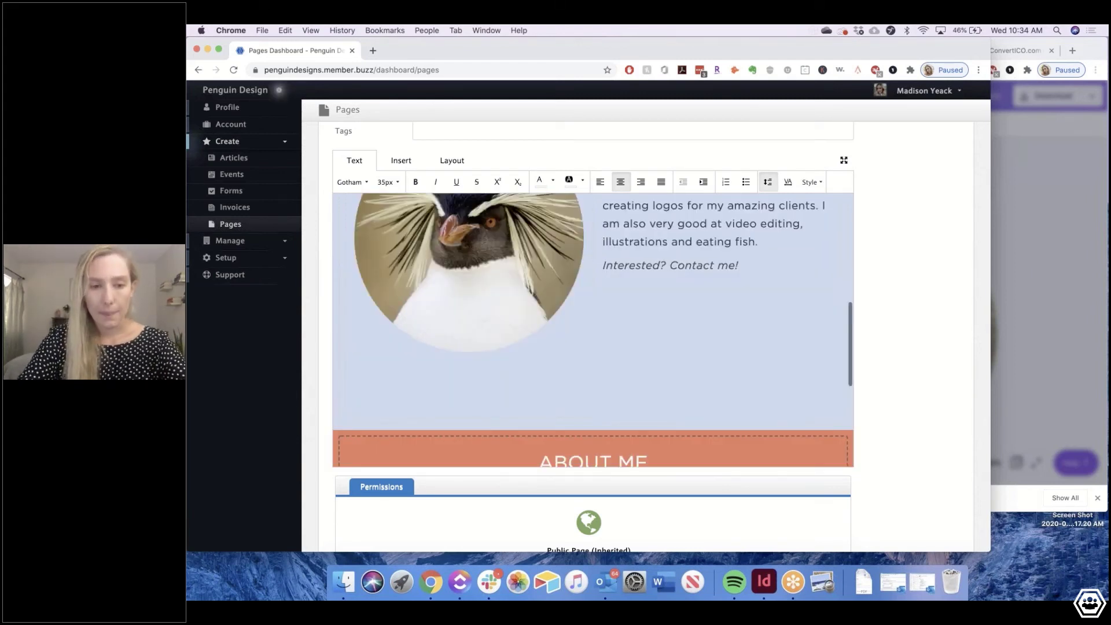
scroll(705, 280, "up", 2)
left_click(706, 279)
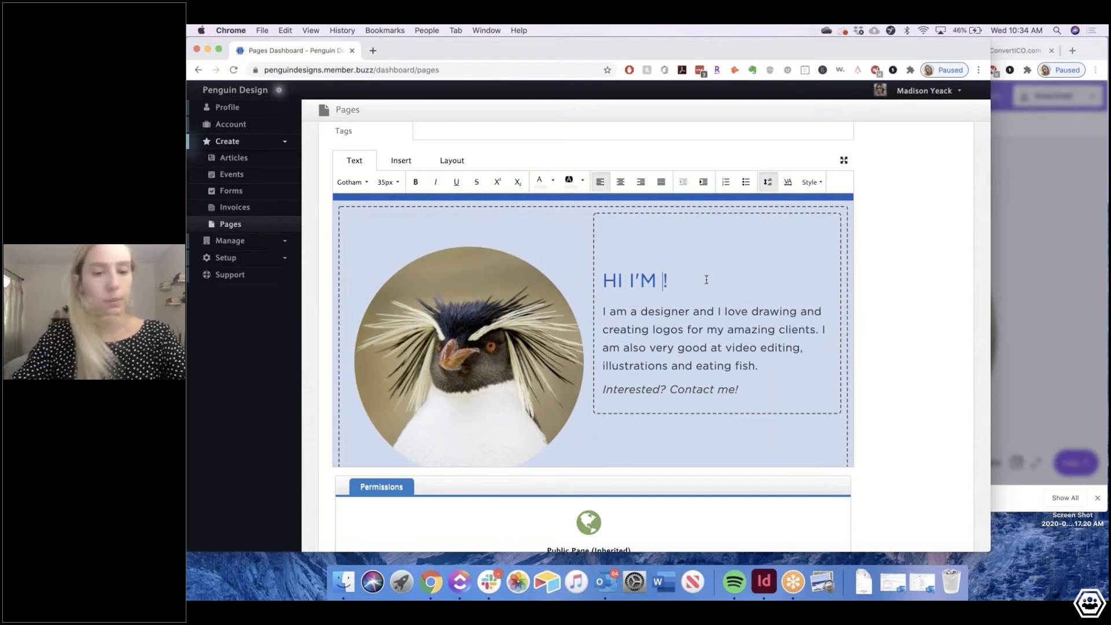
type("AXEL")
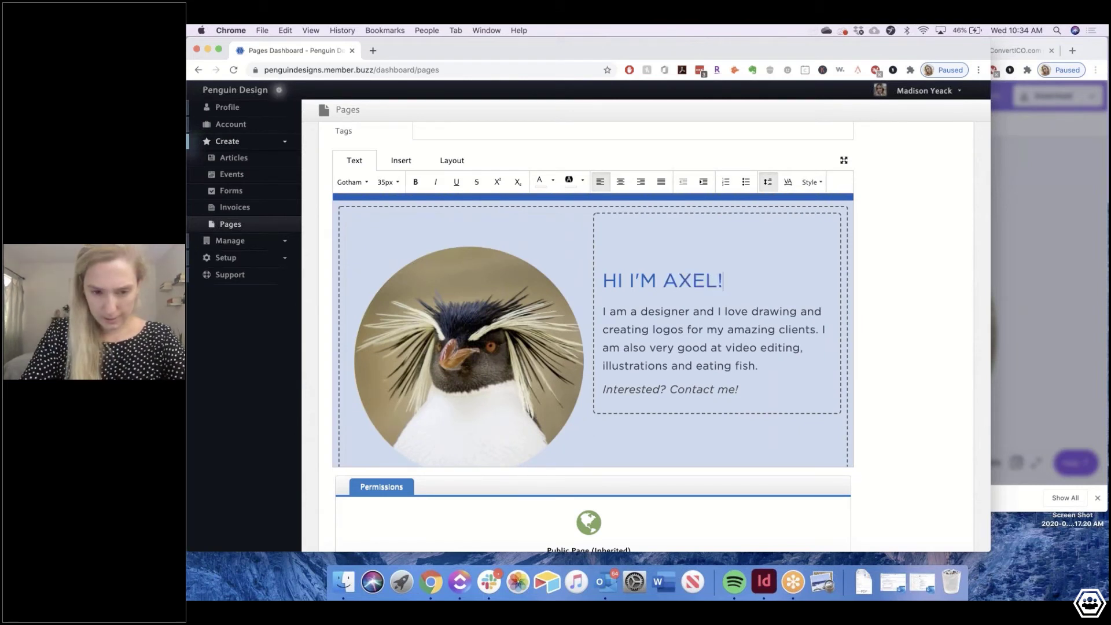
scroll(592, 330, "down", 1)
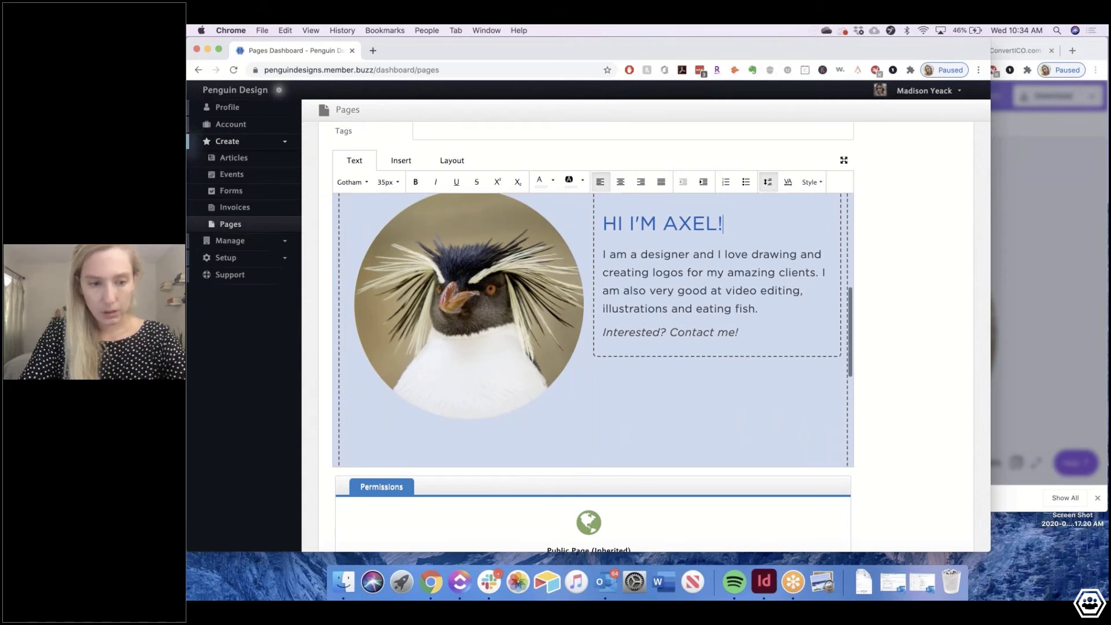
scroll(642, 319, "down", 4)
Label the four columns LOGOS, ILLUSTRATIONS, VIDEOS and FISH
triple_click(398, 375)
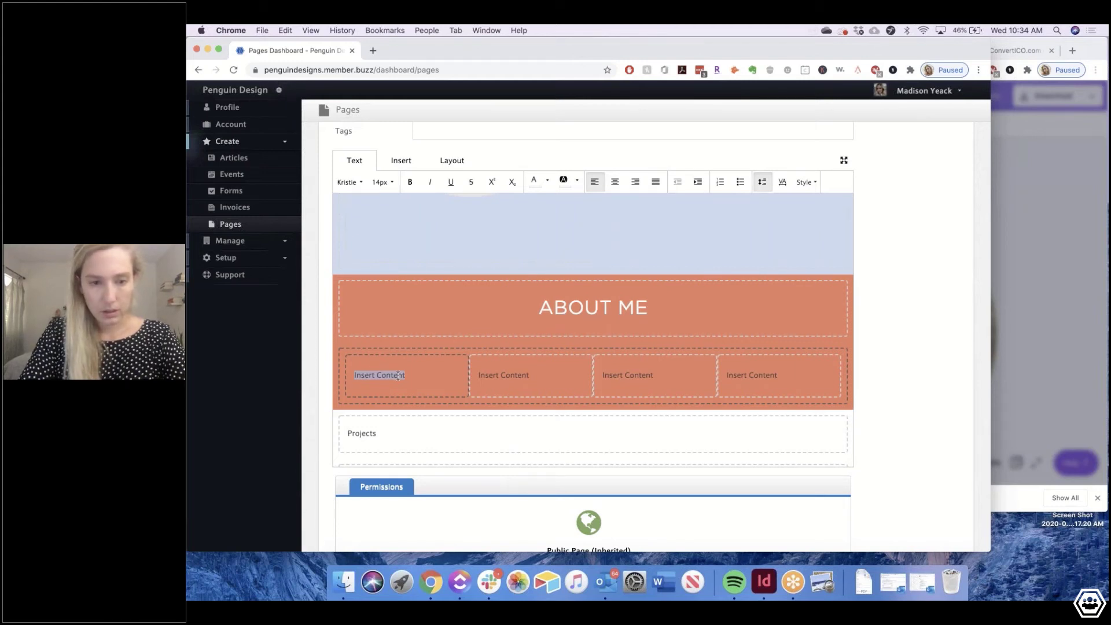
type("L")
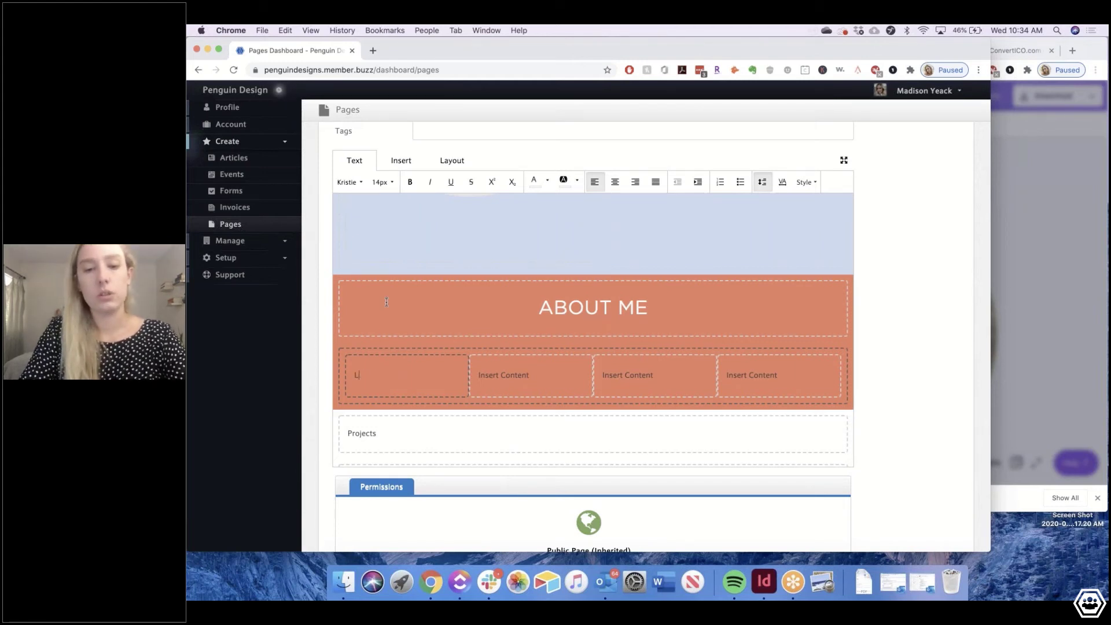
type("OGOS")
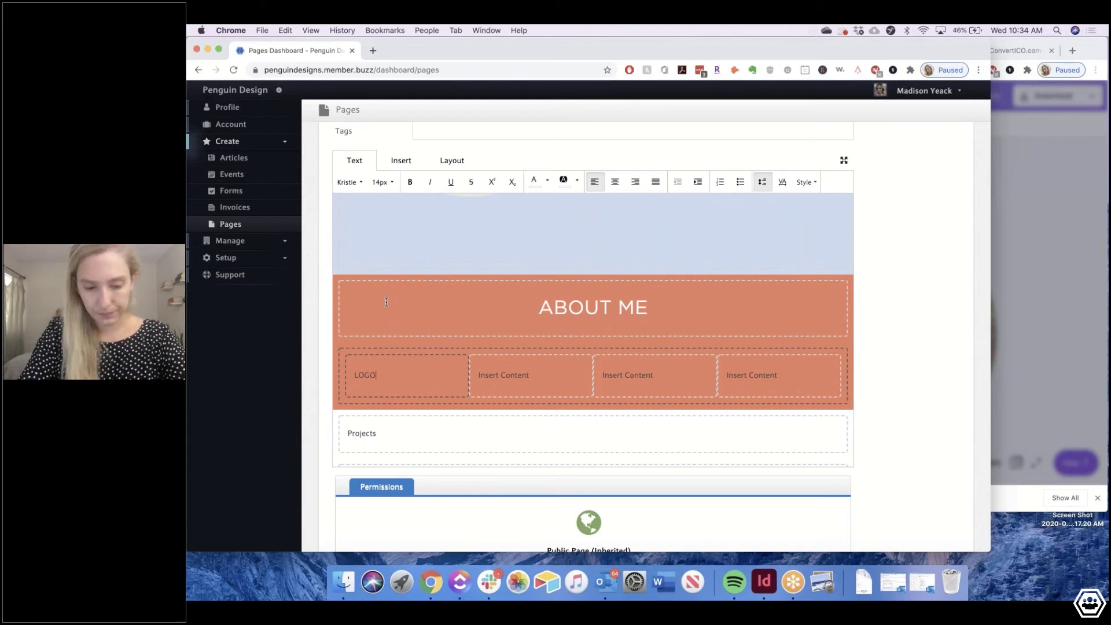
triple_click(498, 383)
type("ILLUSTRAT")
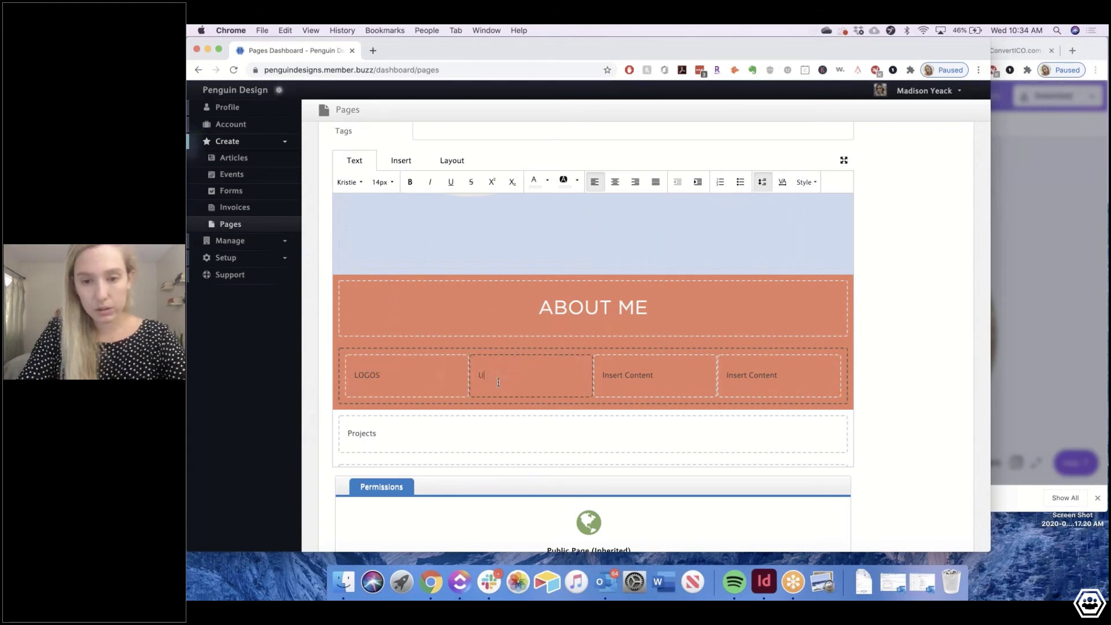
type("IONS")
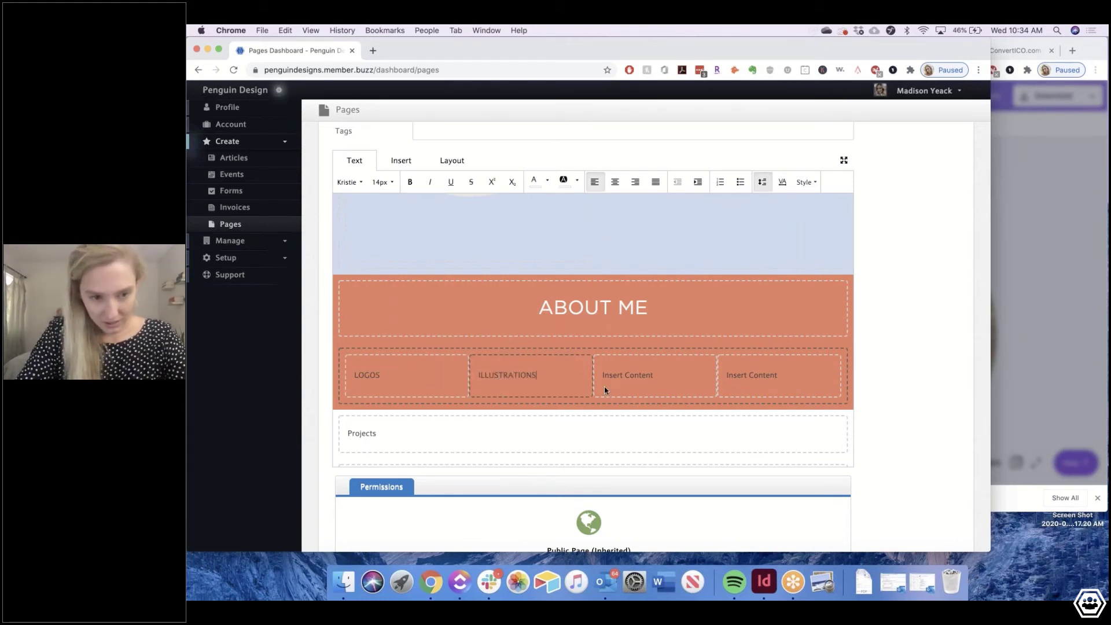
triple_click(604, 387)
type("VIDEOS")
triple_click(782, 377)
type("FIS")
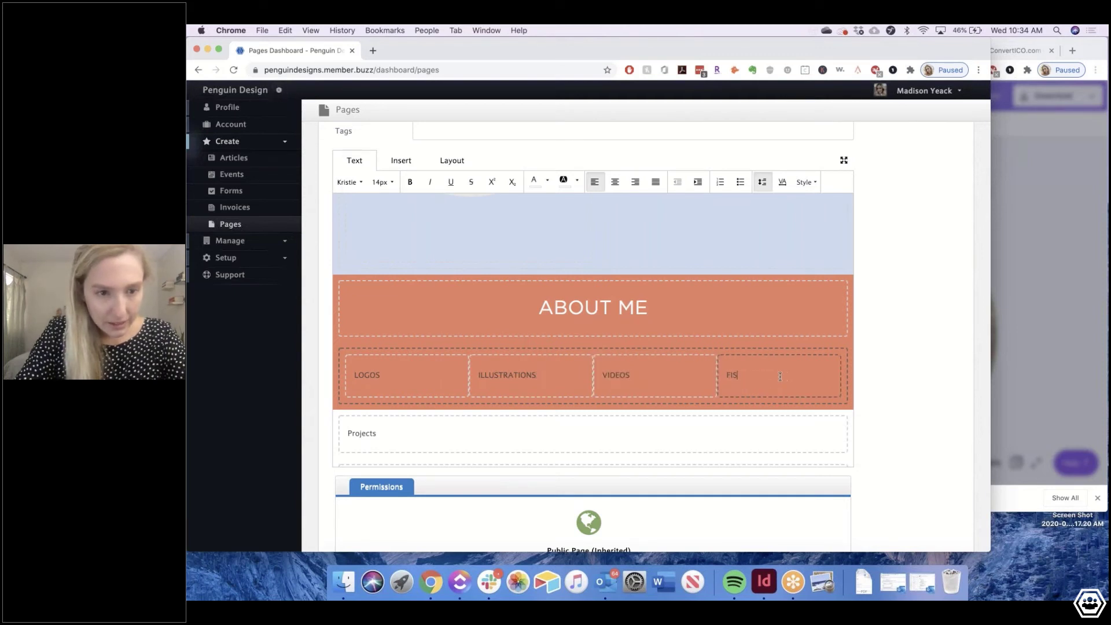
type("H")
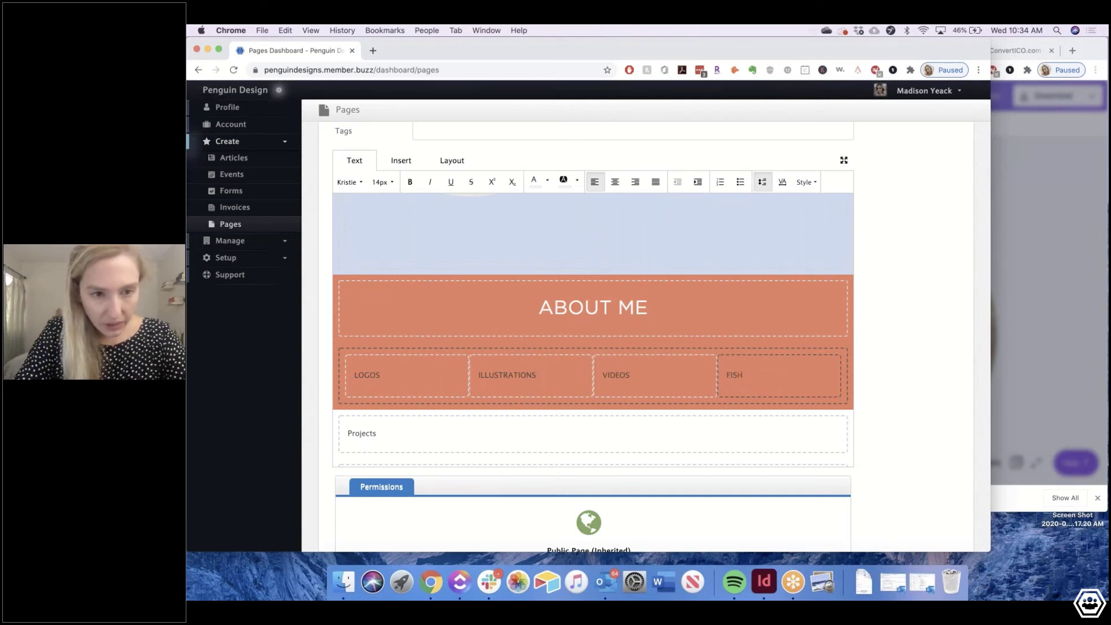
Make LOGOS 25px and centre it in its column
double_click(366, 374)
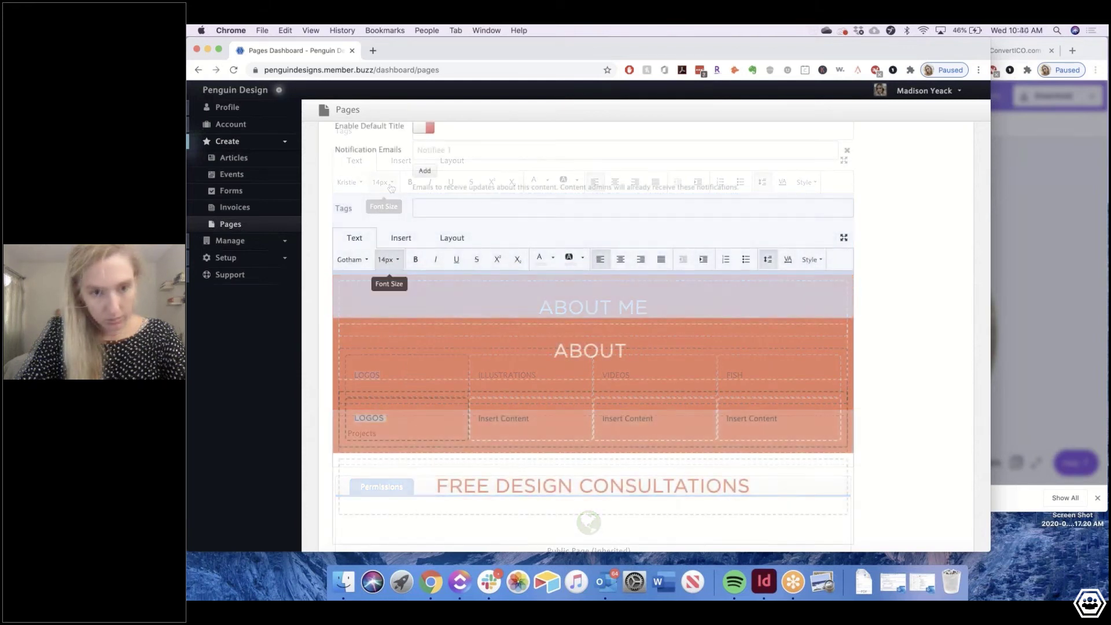
left_click(386, 259)
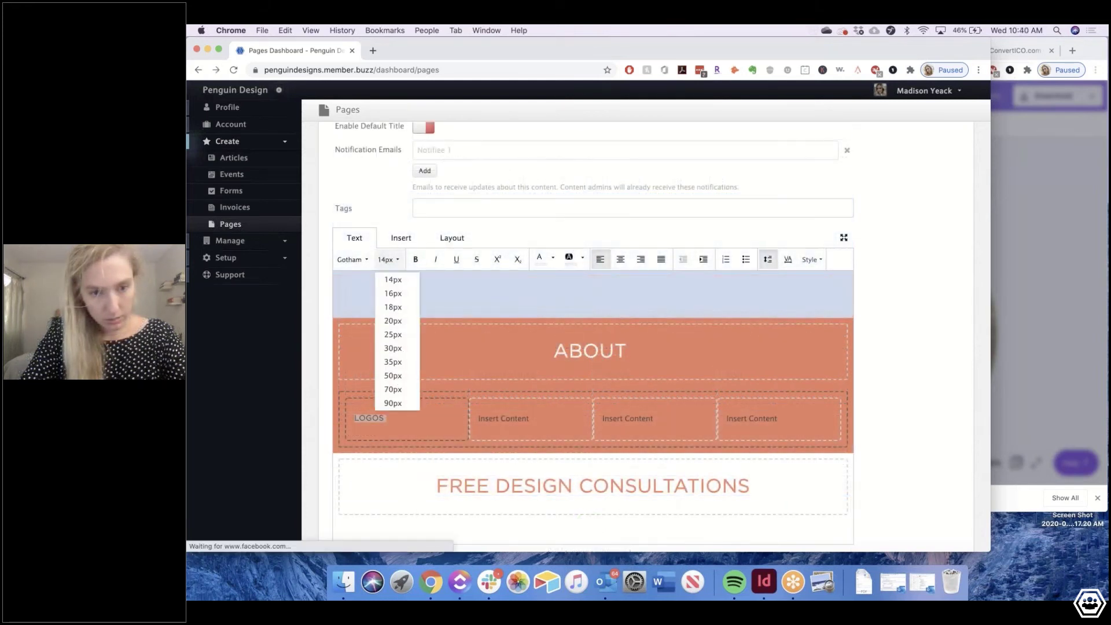
left_click(393, 334)
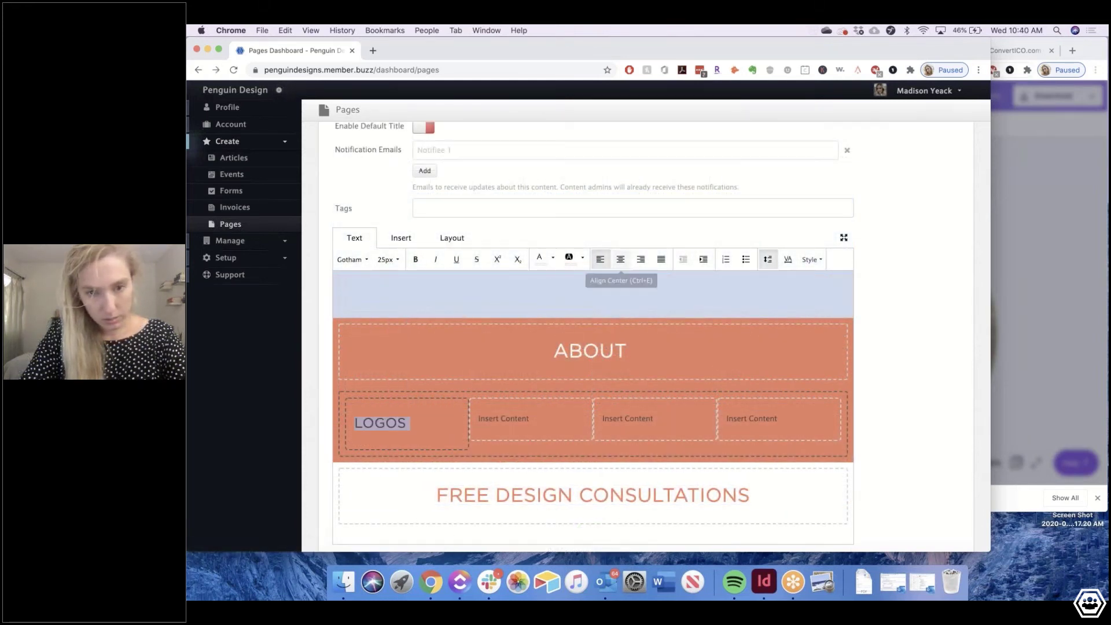
left_click(620, 260)
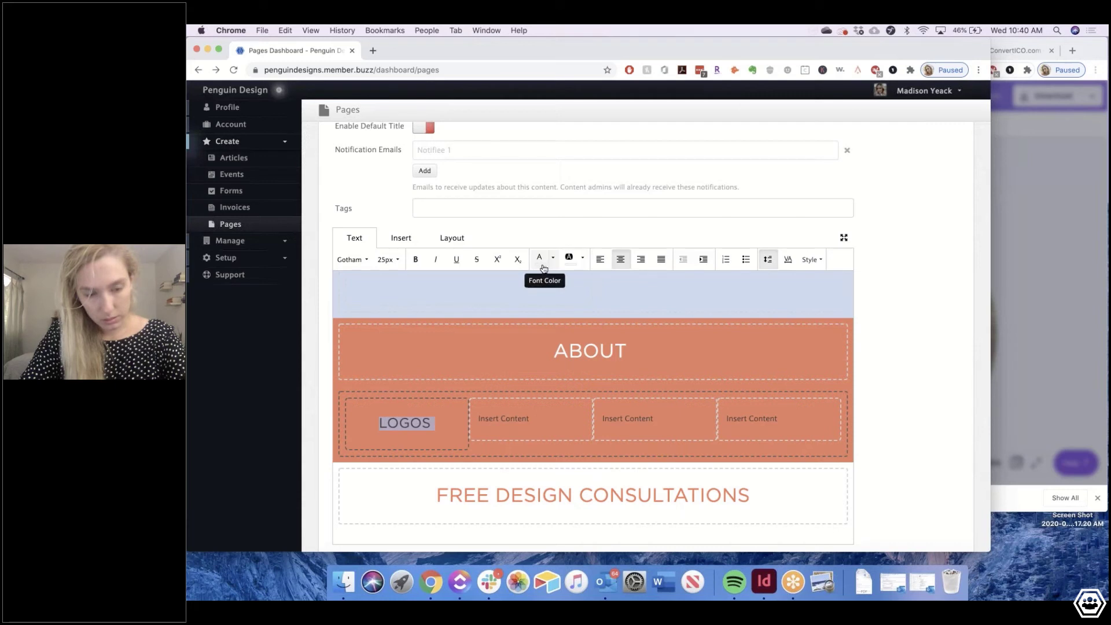
Retype the second label as ILLUSTRATIONS in centred 25px Gotham
left_click(502, 423)
key("BackSpace")
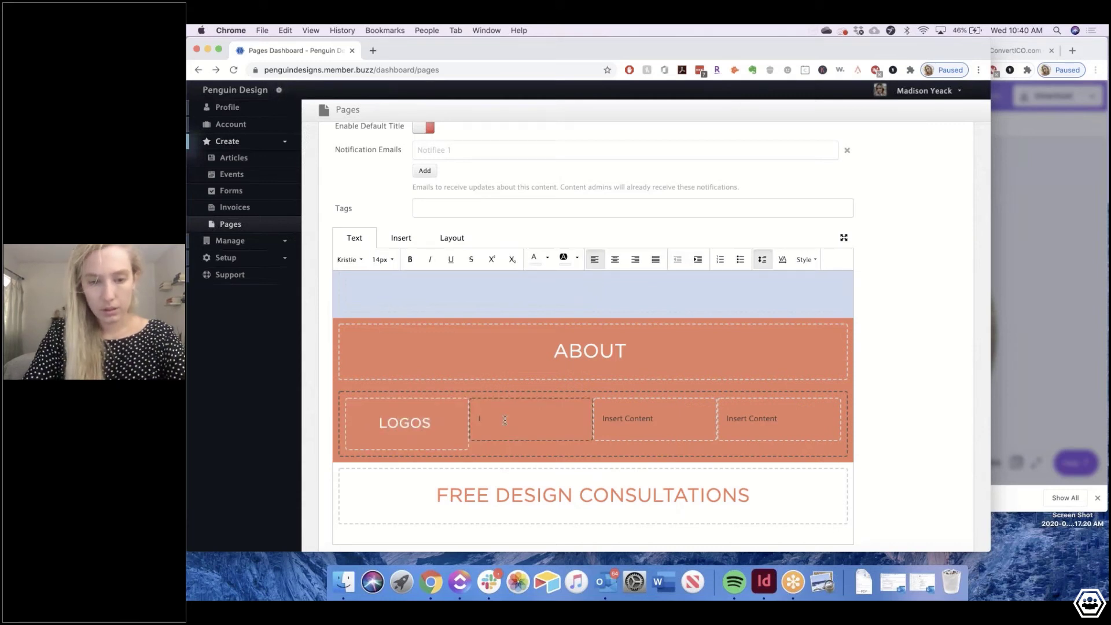
type("LLLUSTRATION")
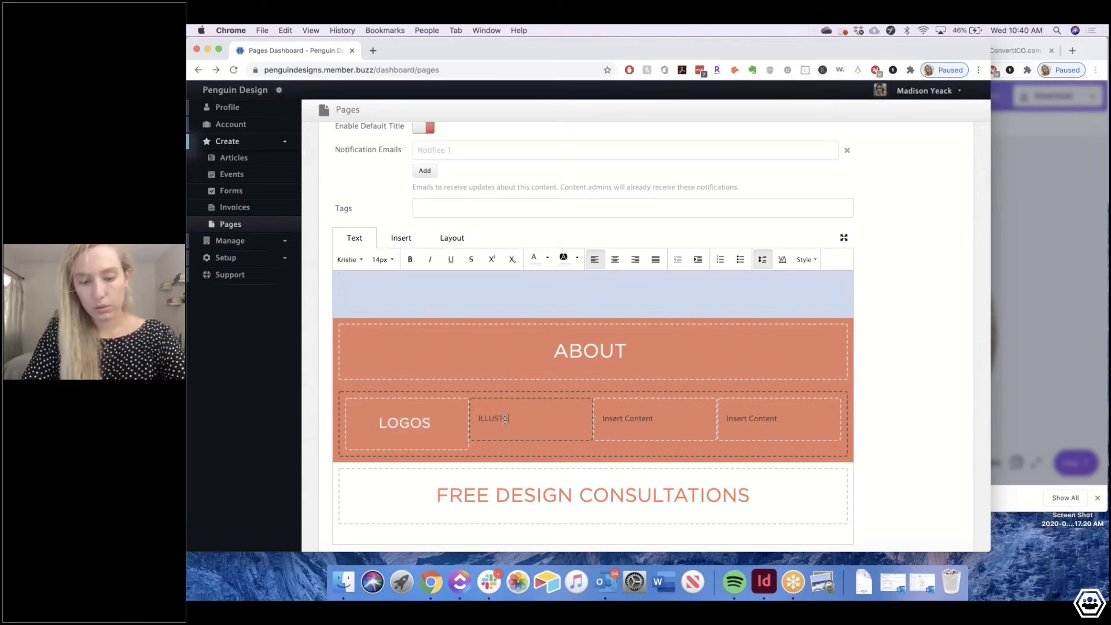
type("S")
key("super+a")
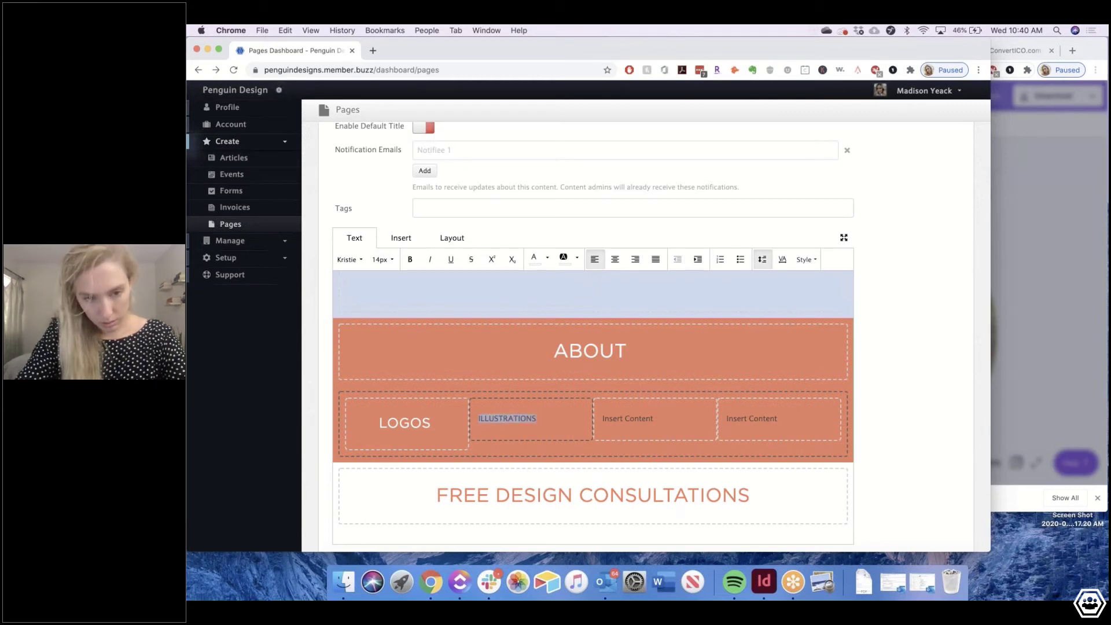
left_click(615, 259)
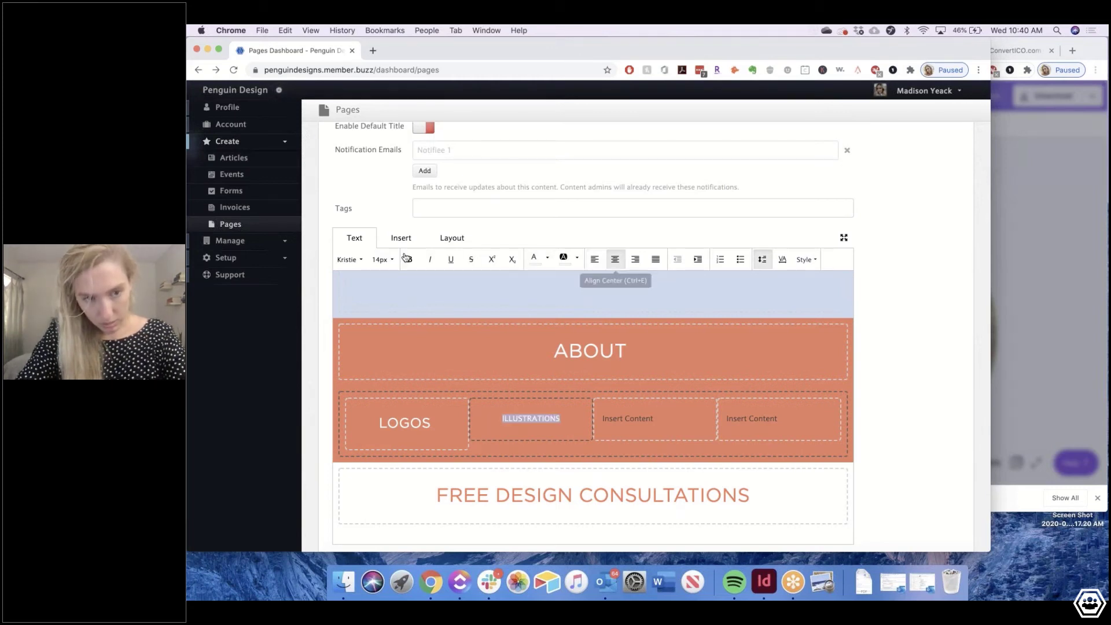
left_click(350, 259)
left_click(359, 361)
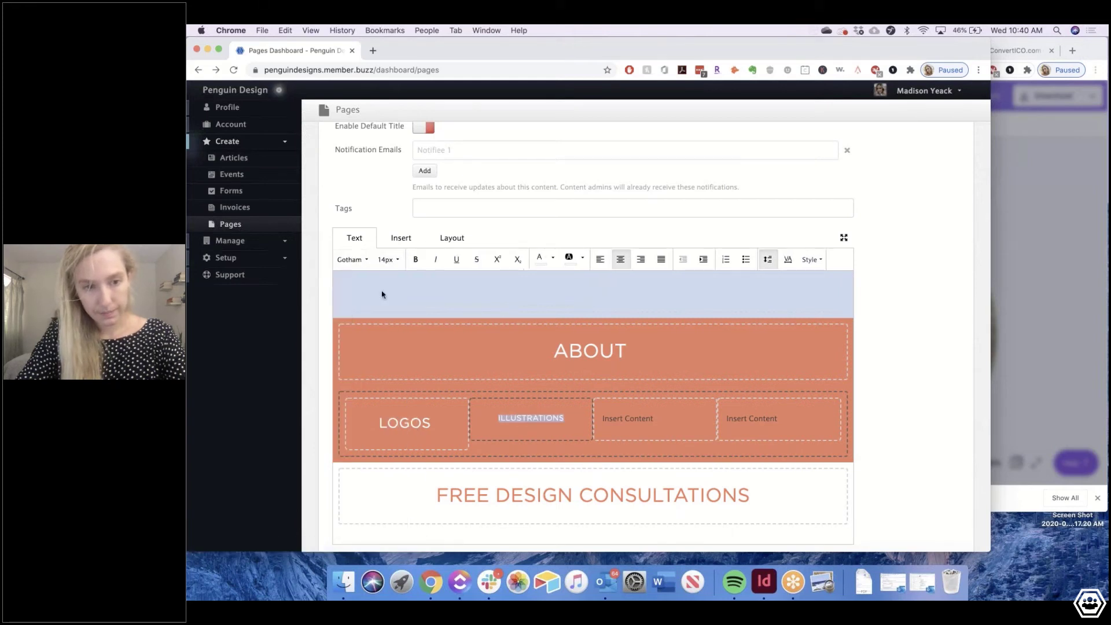
left_click(385, 259)
left_click(398, 338)
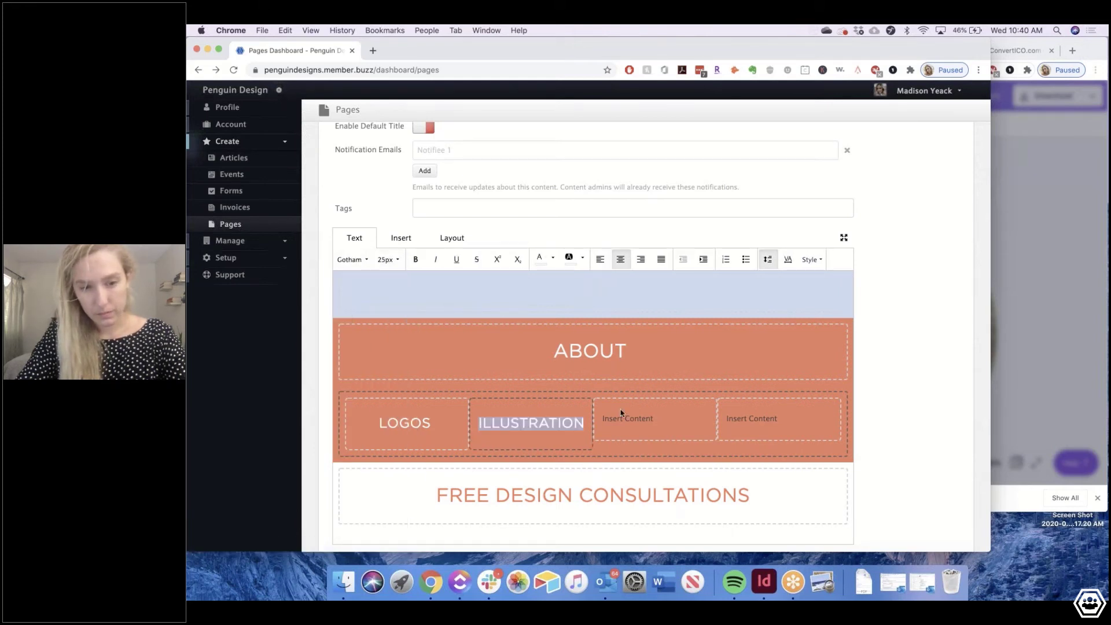
left_click(583, 424)
type("S")
Retype the third label as VIDEO and style it centred 25px Gotham
triple_click(630, 416)
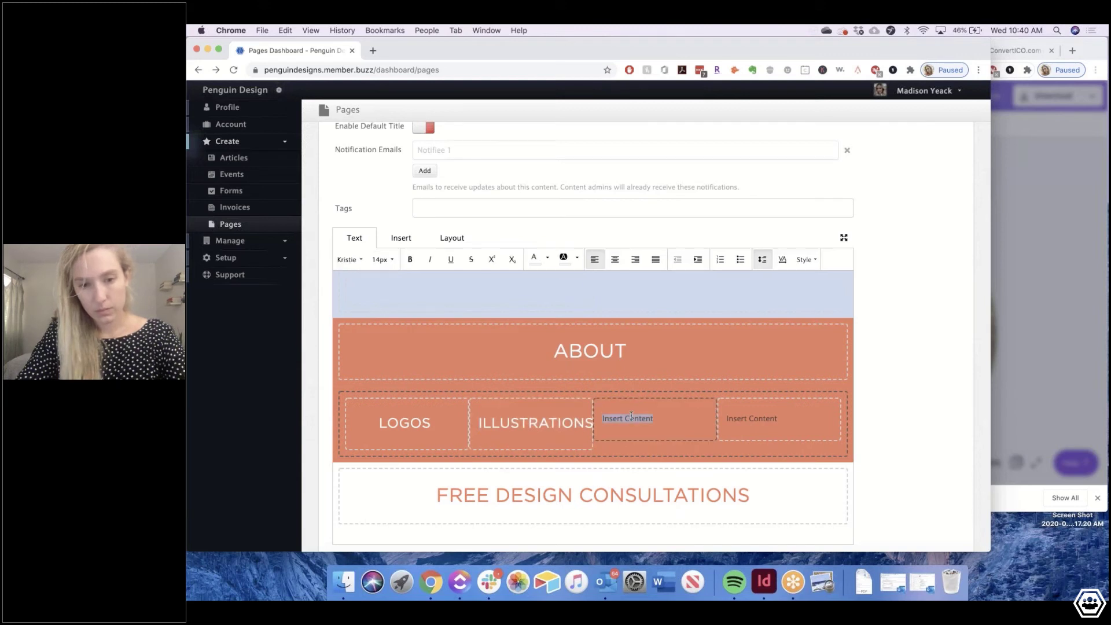
type("VIDEO")
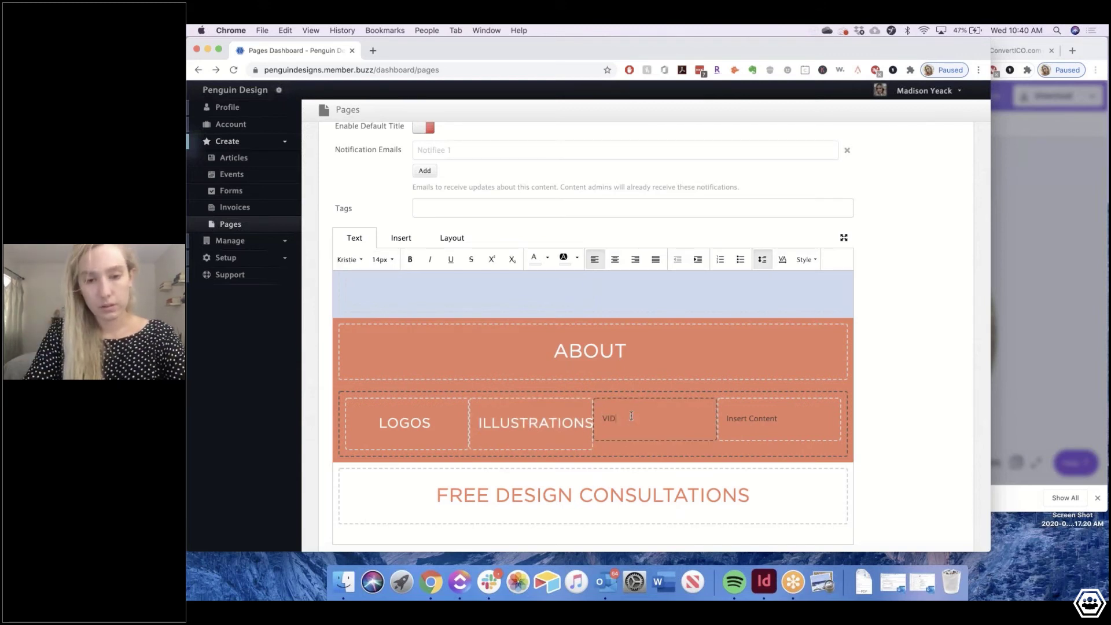
double_click(614, 418)
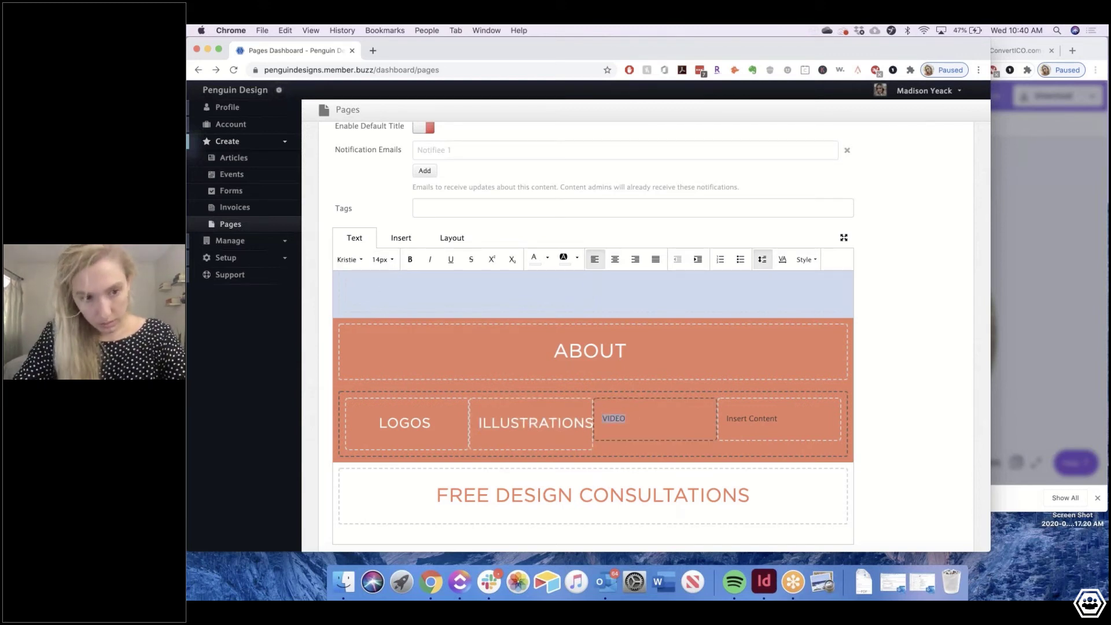
left_click(382, 259)
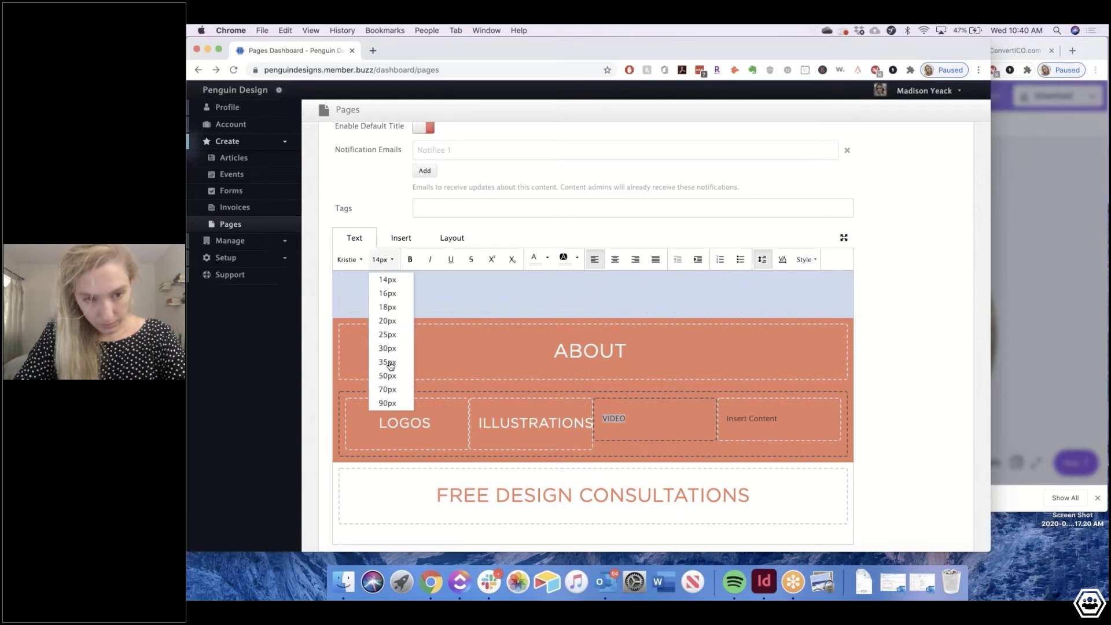
left_click(388, 362)
left_click(382, 259)
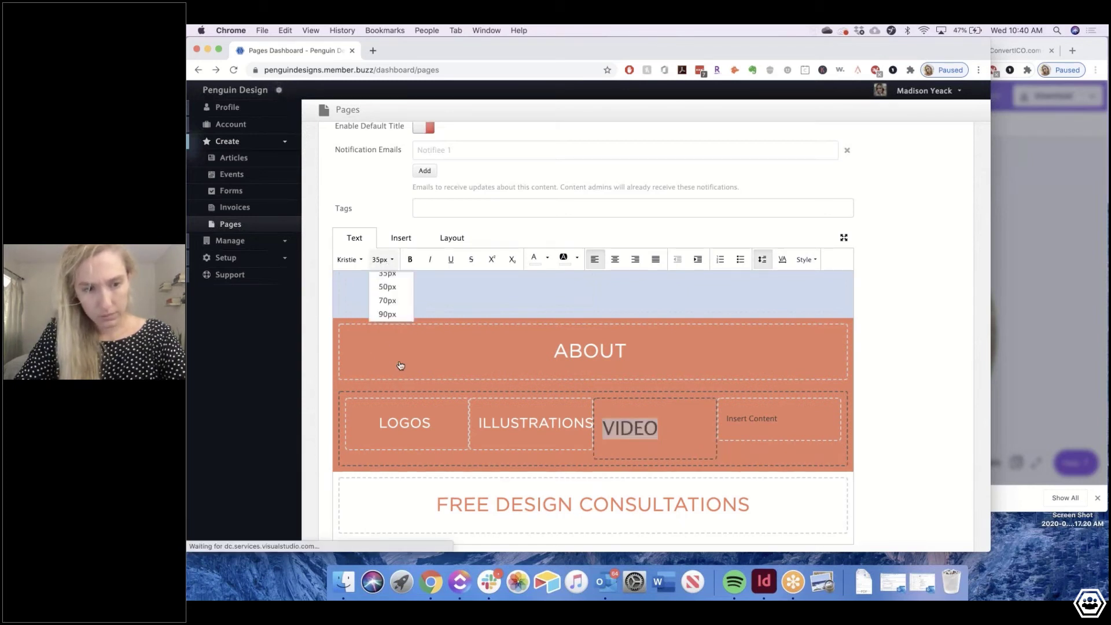
left_click(382, 331)
left_click(538, 416)
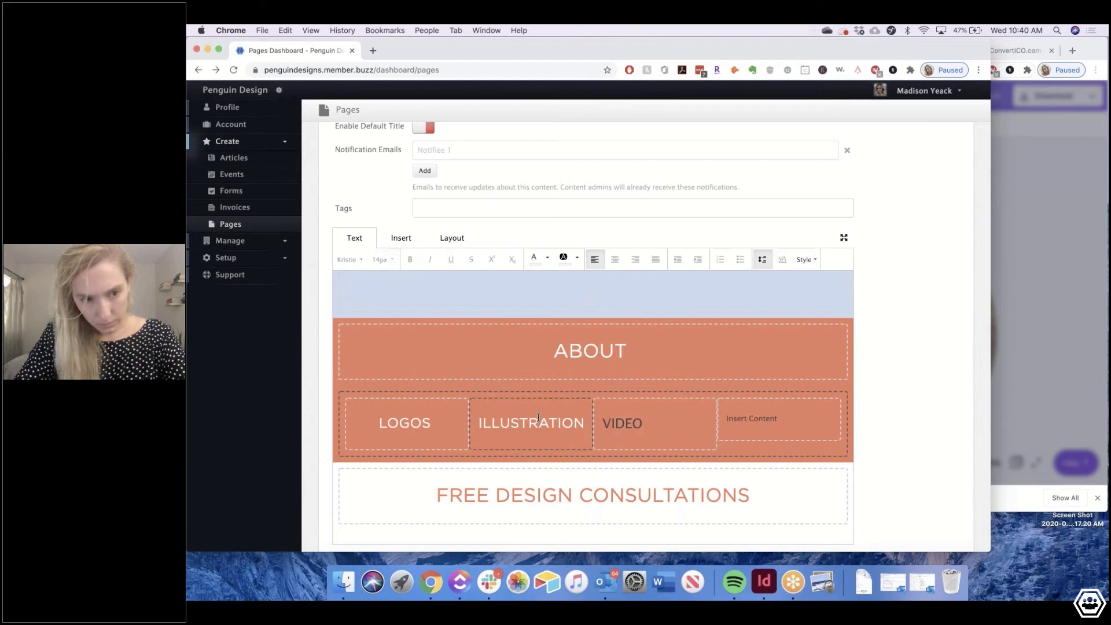
type("S")
key("Tab")
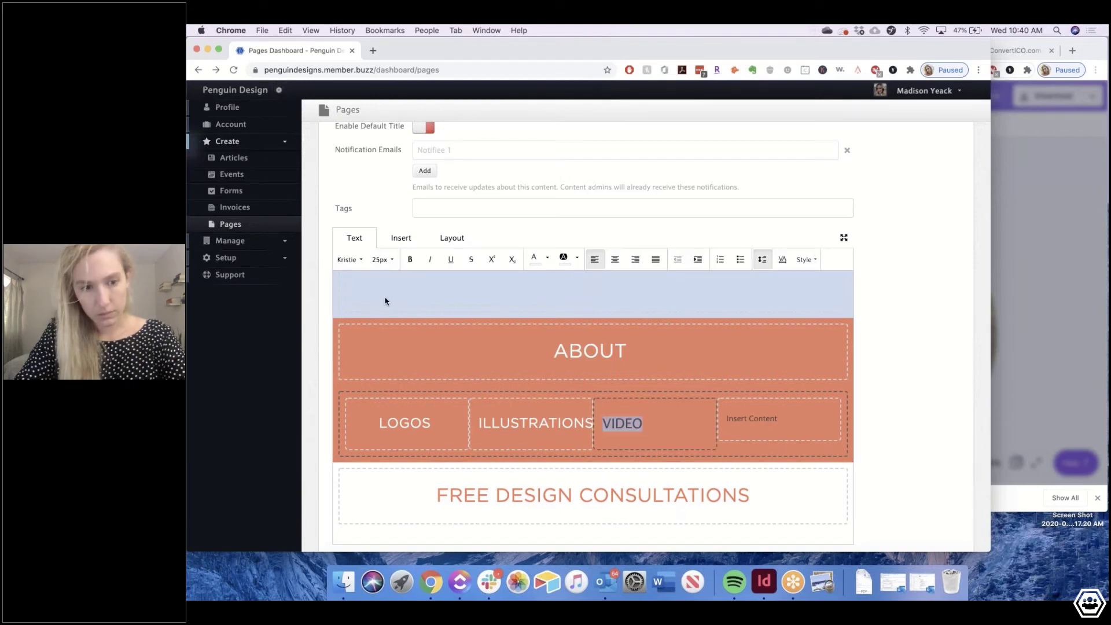
left_click(349, 259)
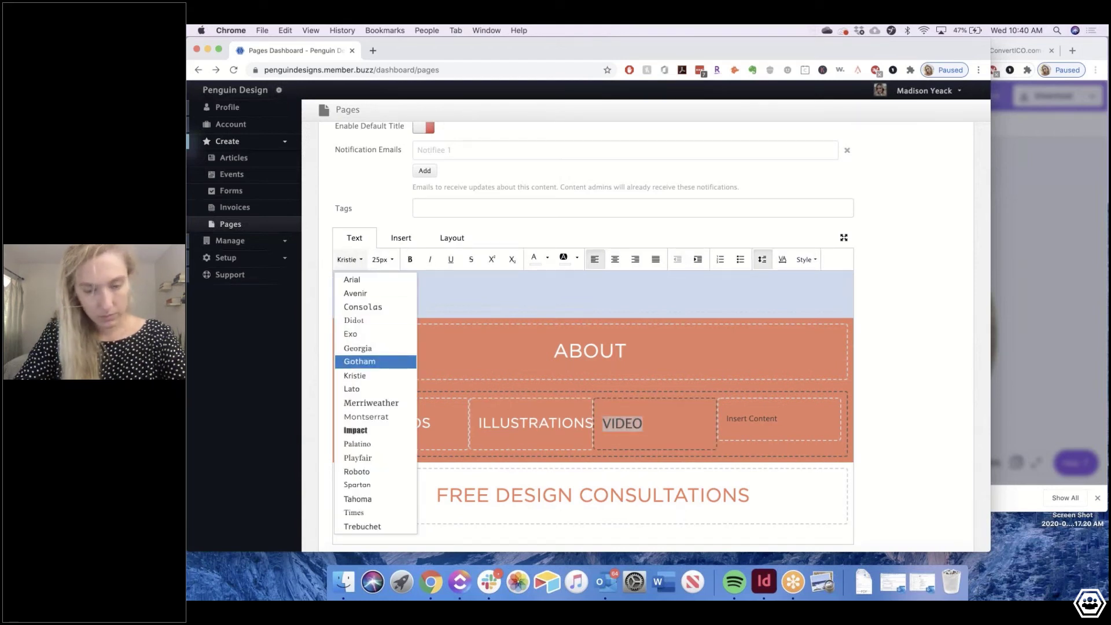
left_click(347, 362)
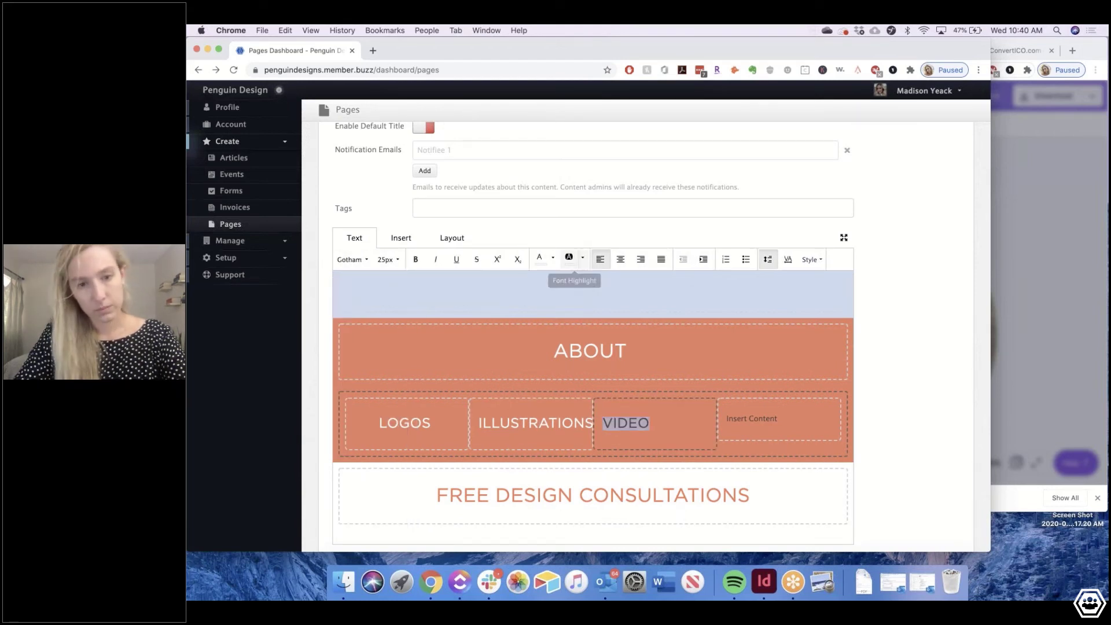
left_click(620, 259)
Style the FISH heading in the fourth column as centred 25px Gotham
left_click(763, 419)
type("FISH")
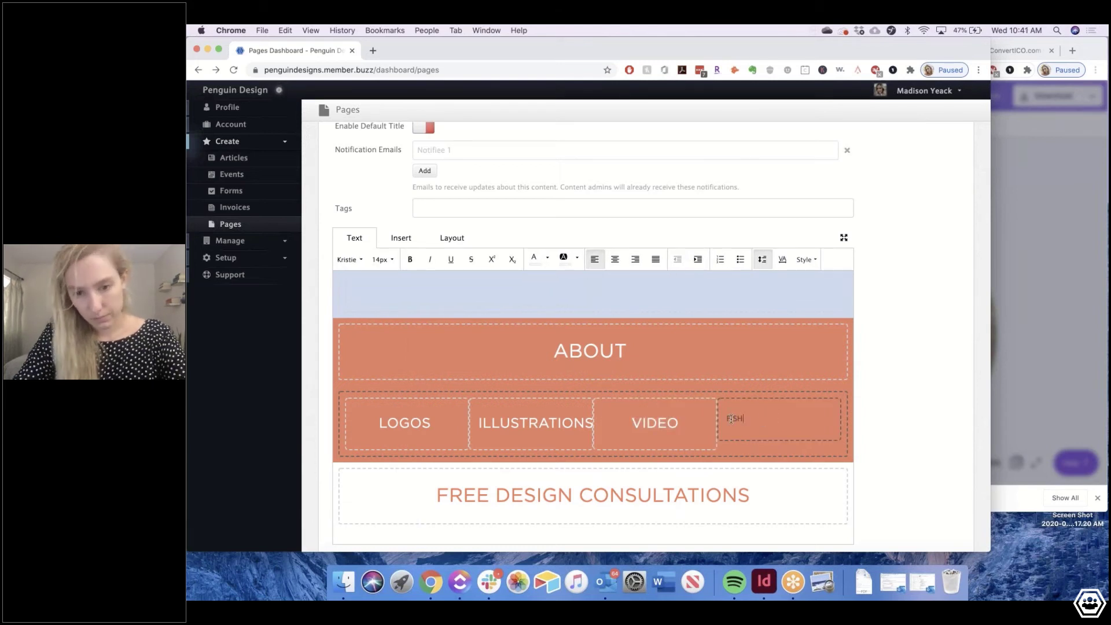
double_click(731, 418)
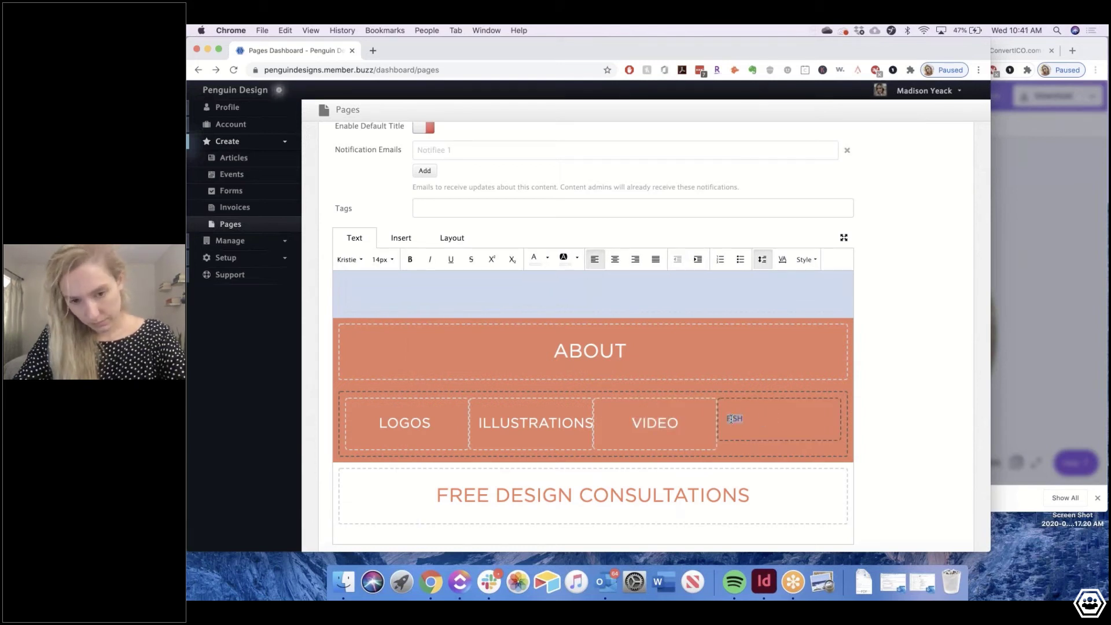
left_click(349, 259)
left_click(356, 350)
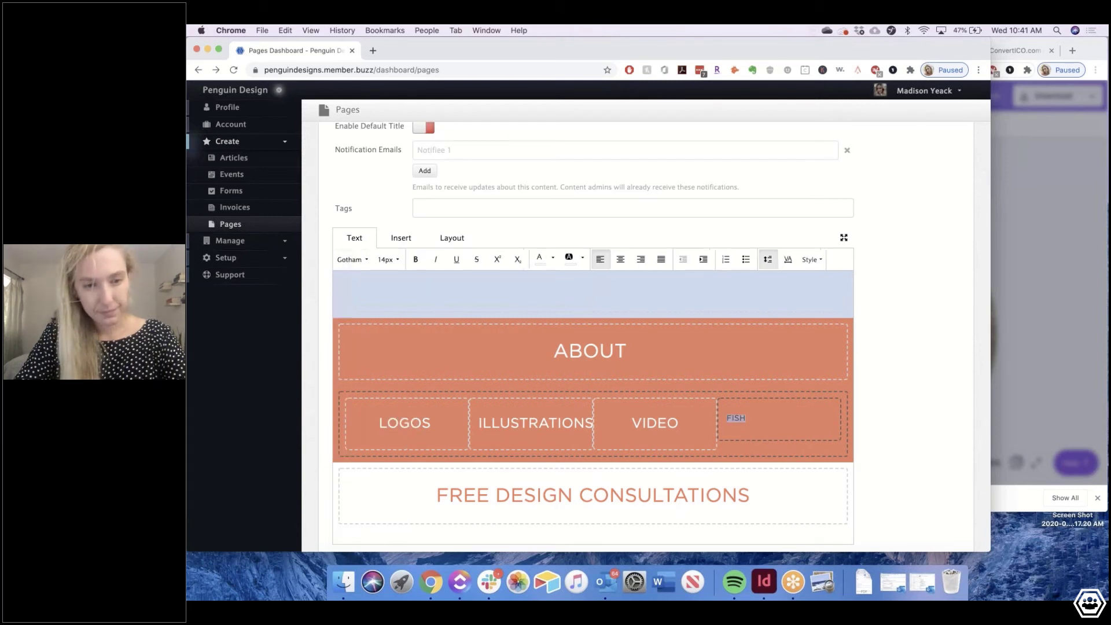
left_click(388, 259)
left_click(385, 333)
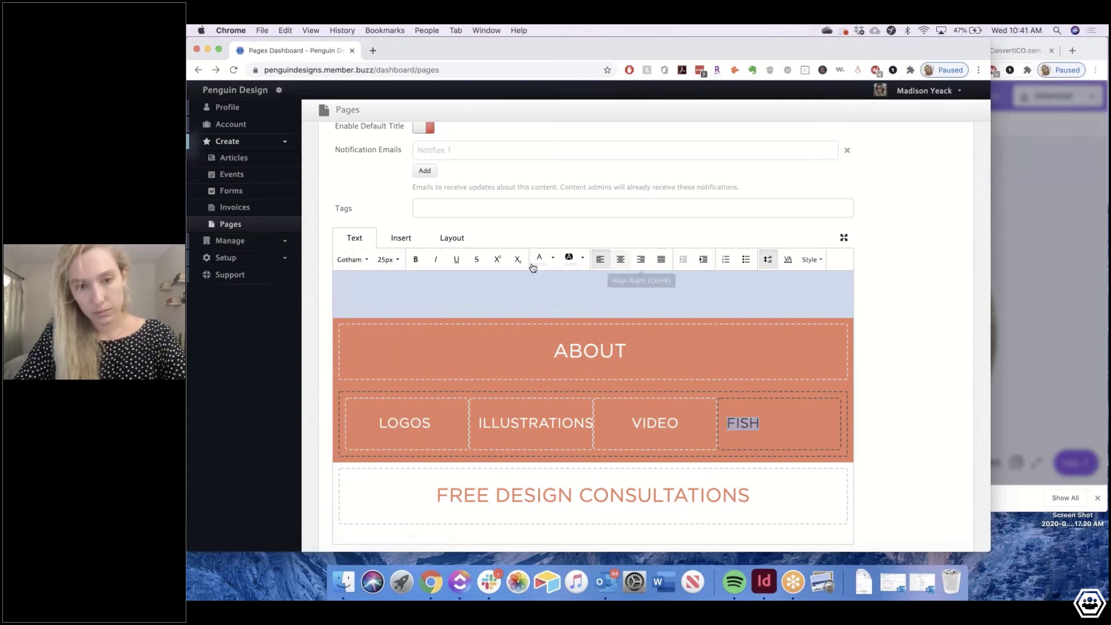
left_click(620, 260)
left_click(660, 435)
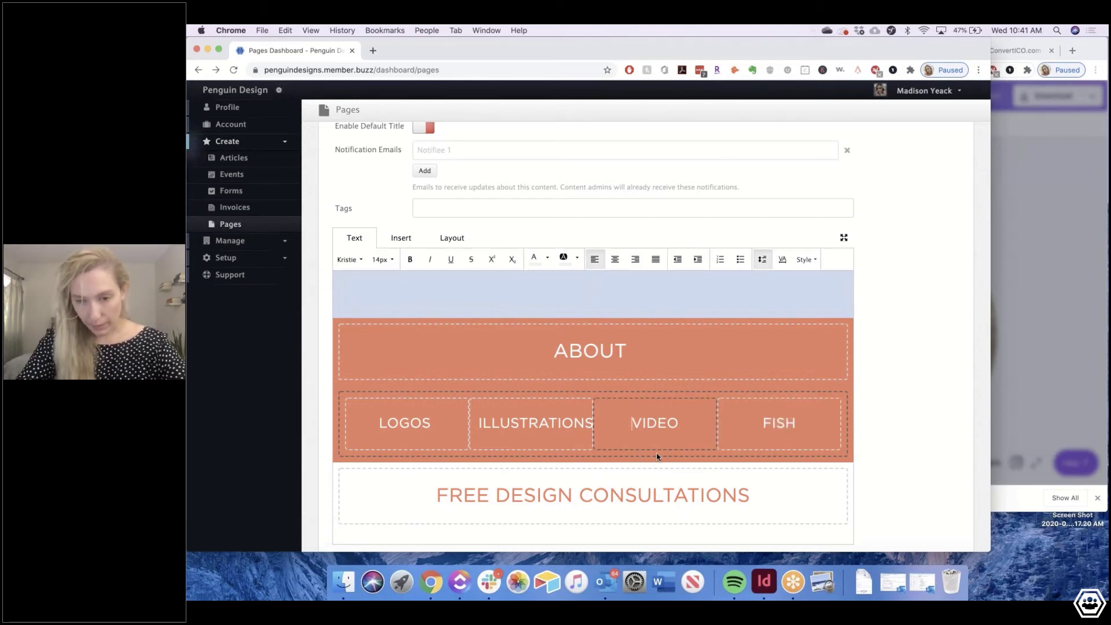
Add an empty line below FISH and add the final S to ILLUSTRATIONS
left_click(802, 423)
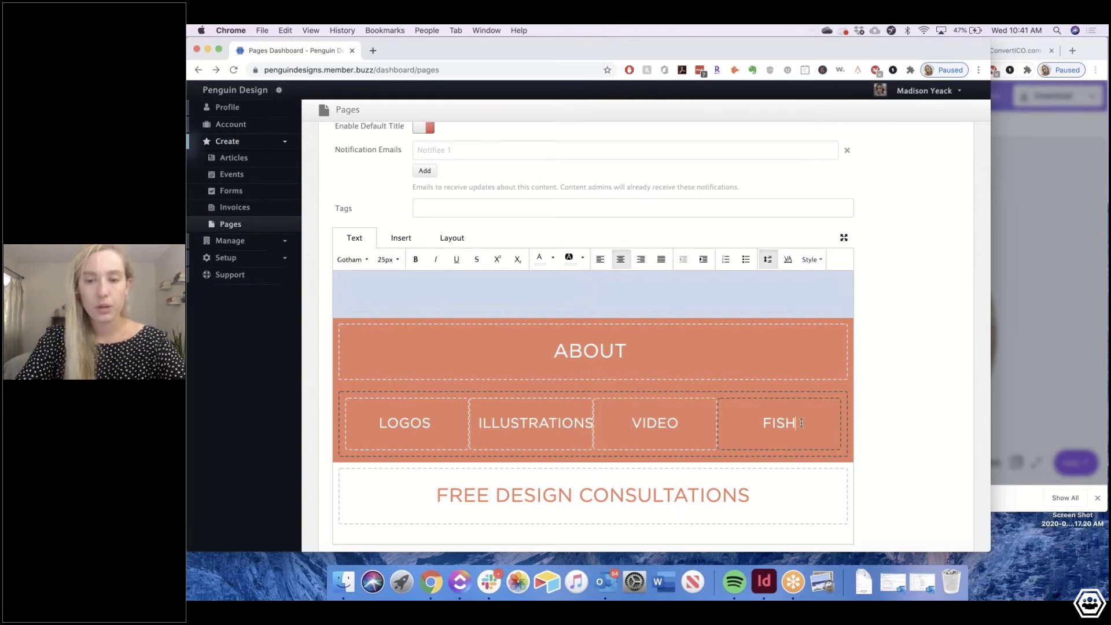
key("Return")
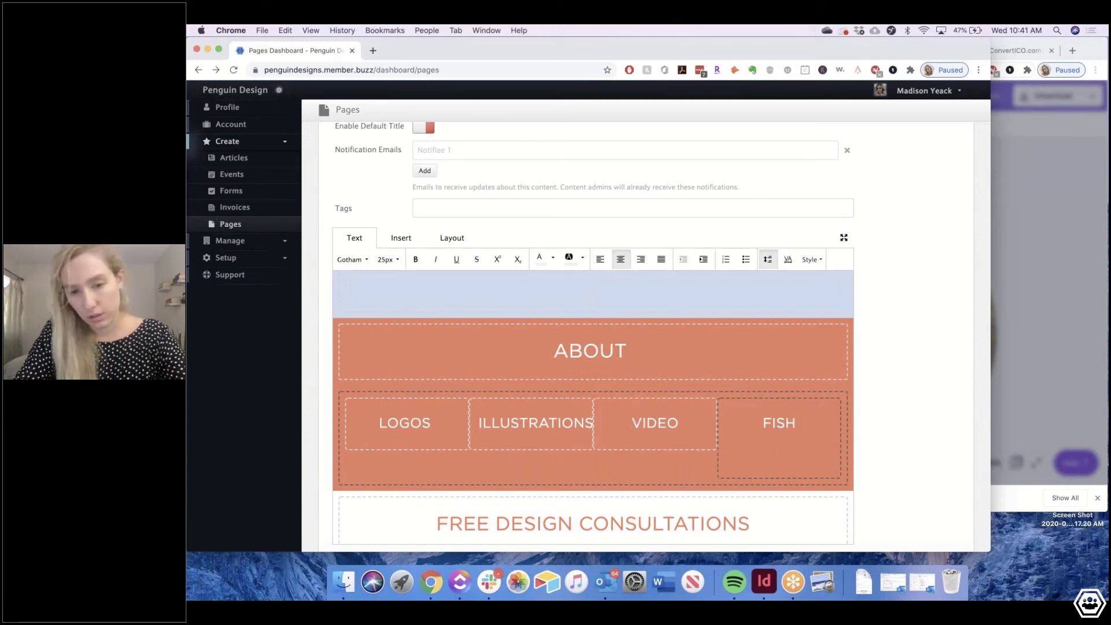
left_click(674, 418)
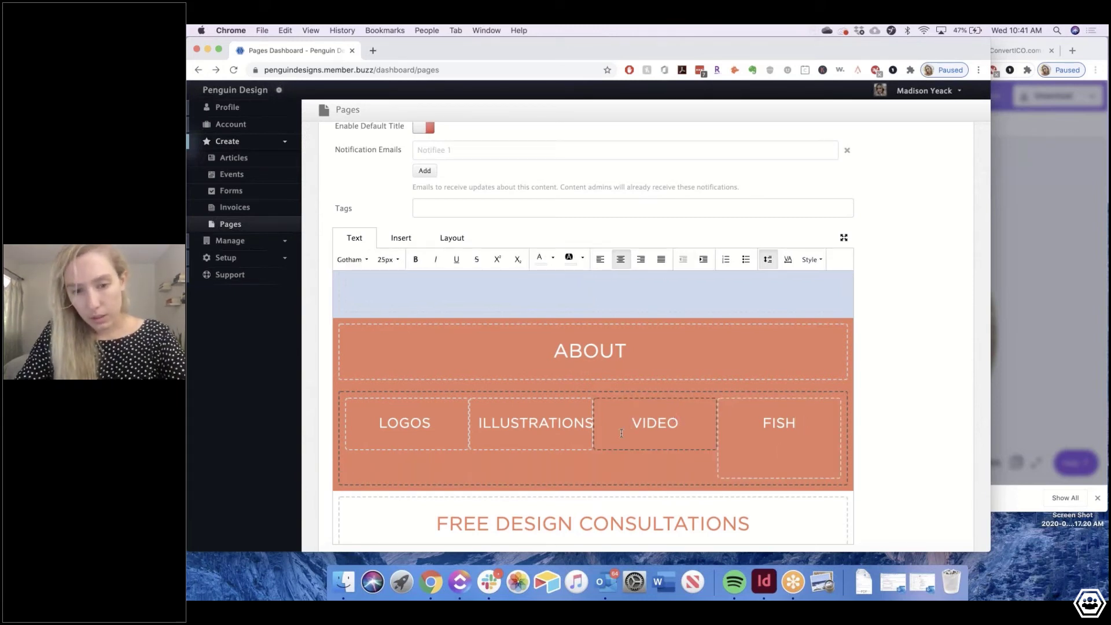
left_click(581, 422)
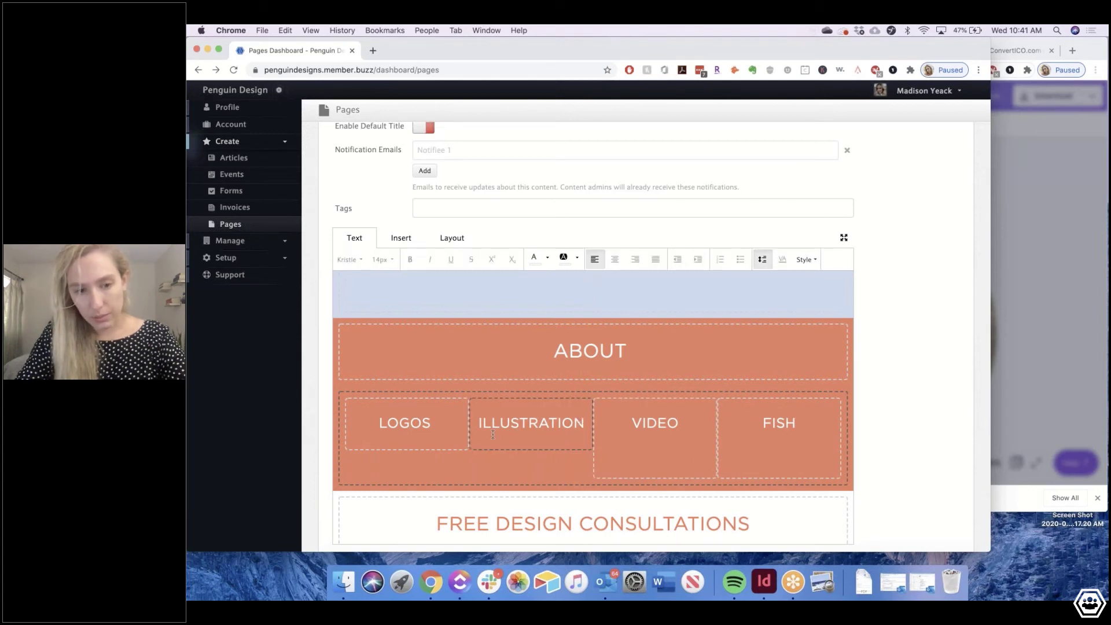
left_click(542, 422)
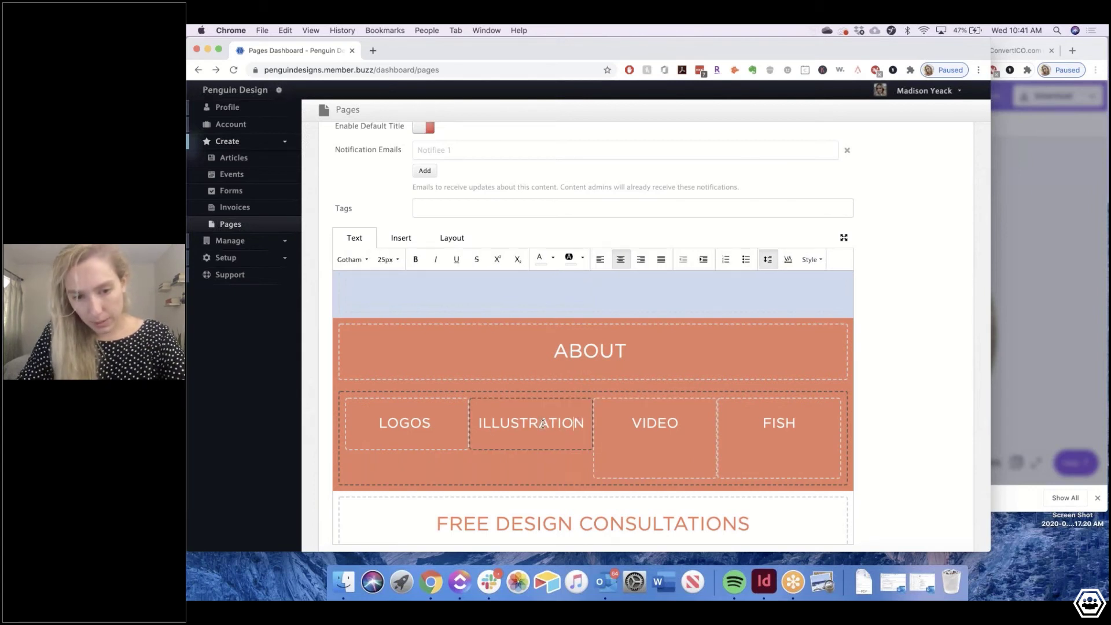
type("S")
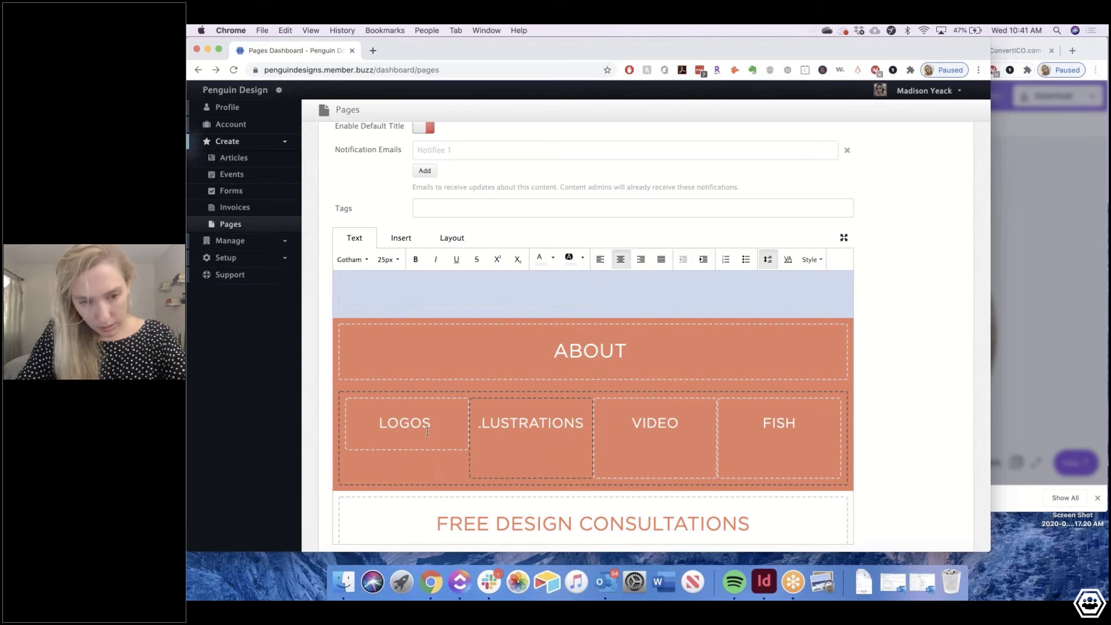
left_click(440, 423)
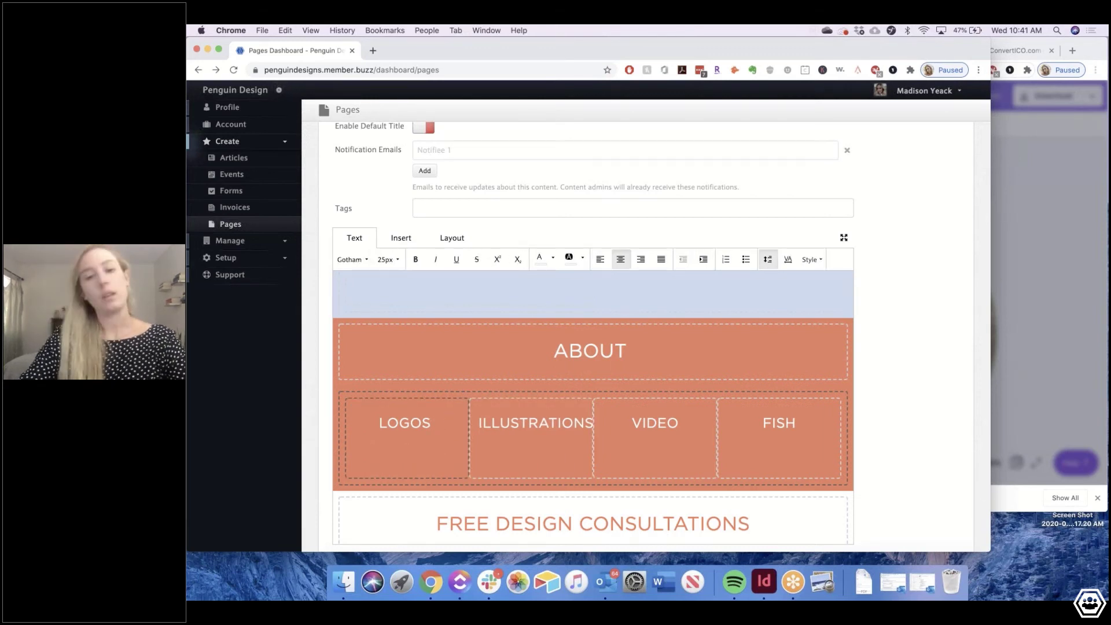
Add blank space below the FREE DESIGN CONSULTATIONS heading
scroll(508, 446, "down", 4)
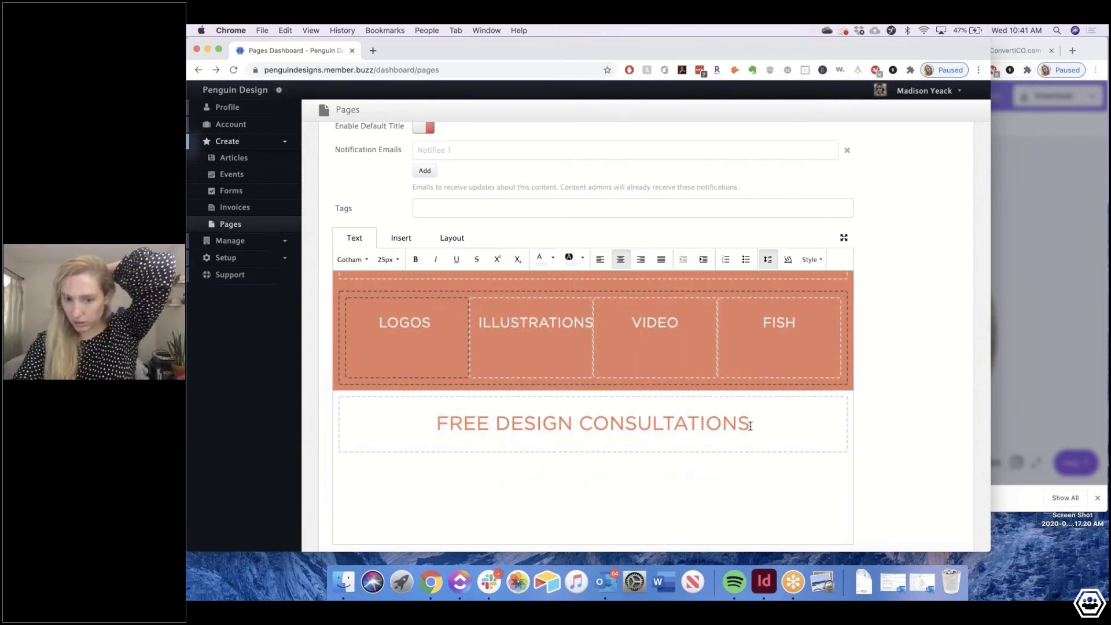
left_click(753, 425)
key("Return")
key("Return")
key("Return")
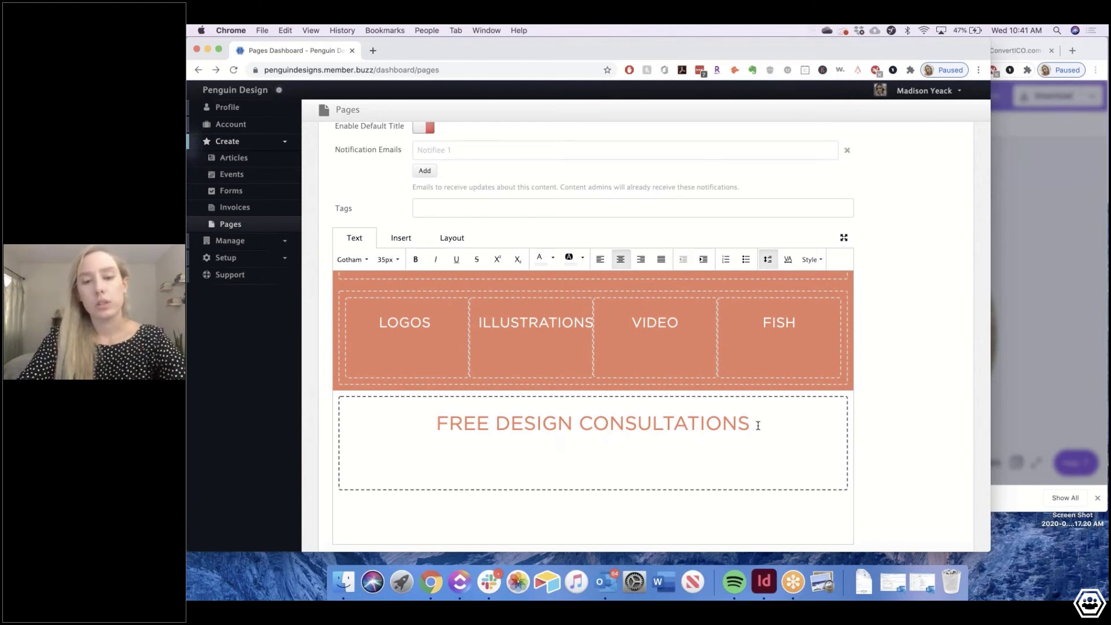
Save the Homepage edits, returning to the Pages list
scroll(474, 524, "down", 2)
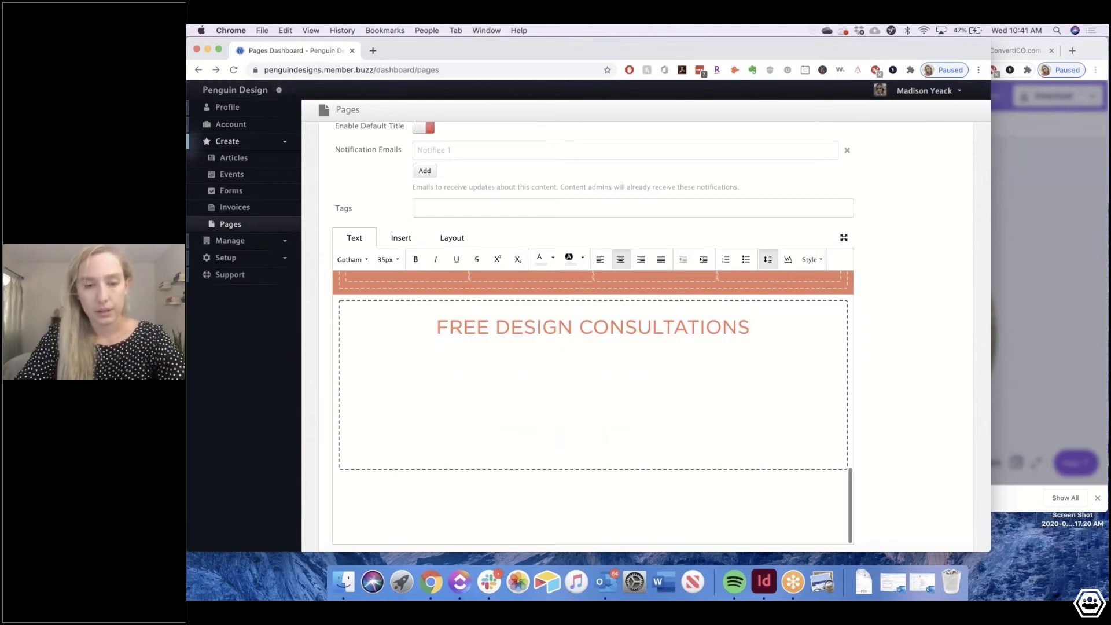
scroll(474, 524, "down", 10)
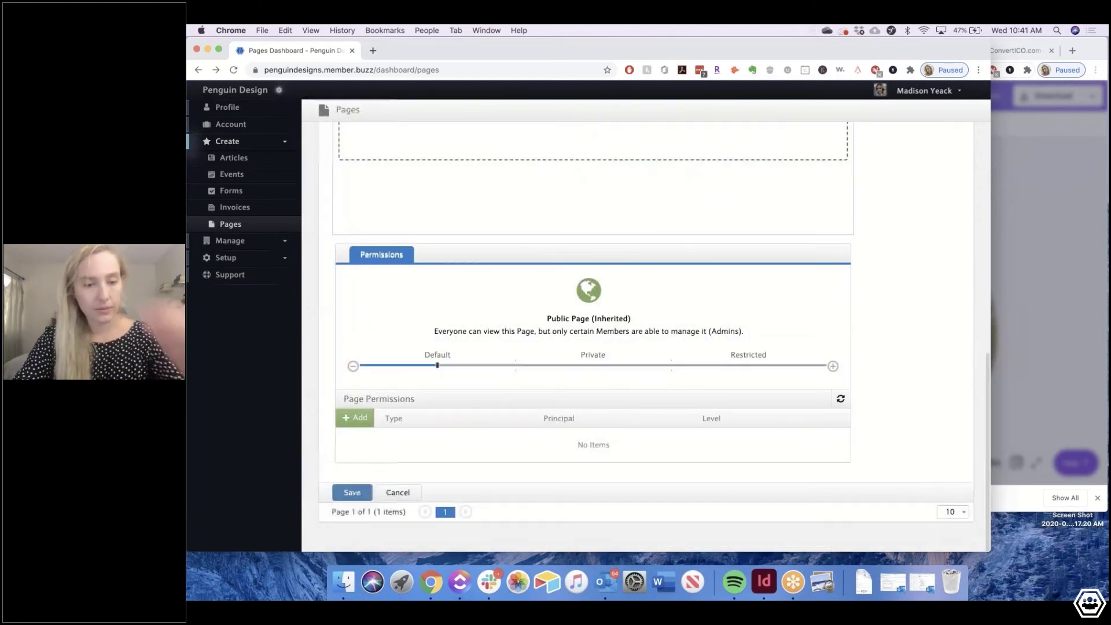
left_click(352, 492)
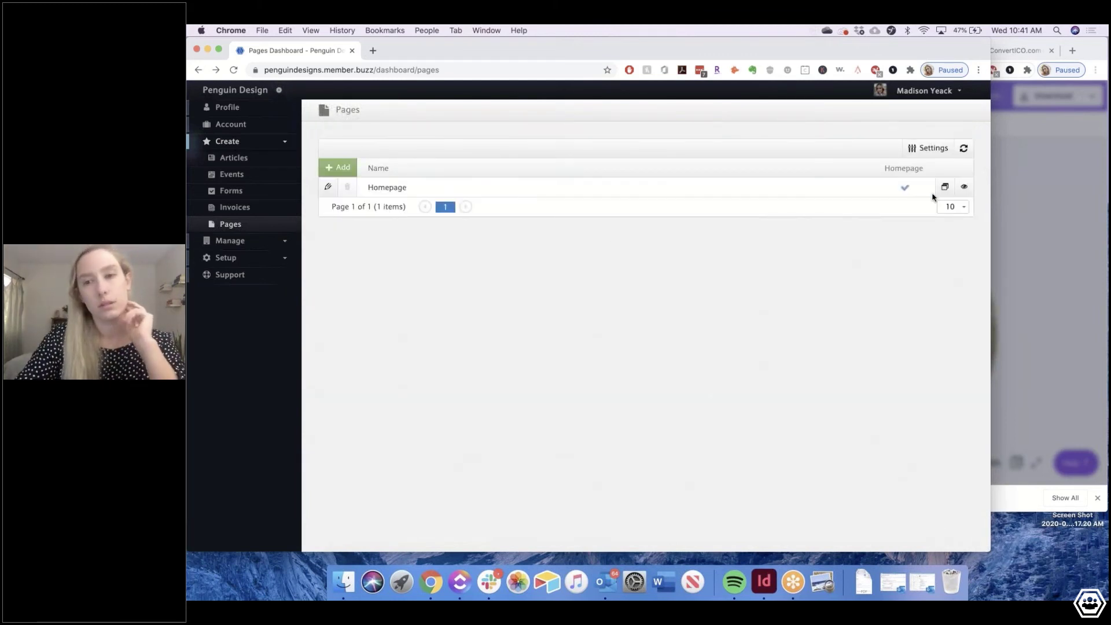
Open the live Homepage in a new tab and review it from the blue penguin header through the Axel intro and skills band to the consultations line
left_click(964, 189)
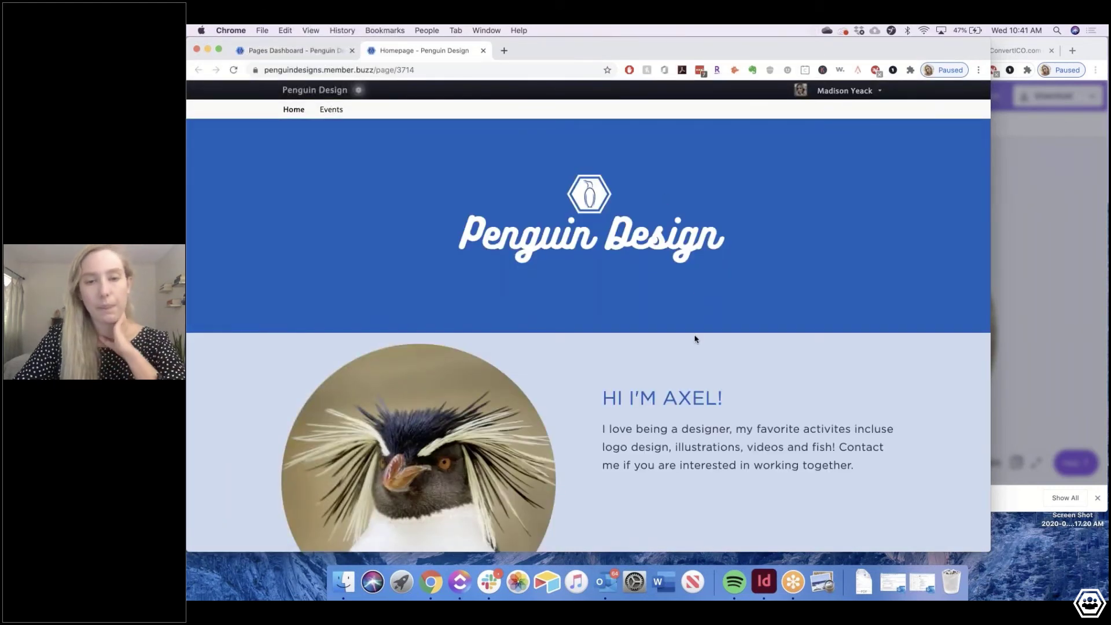
scroll(636, 341, "down", 1)
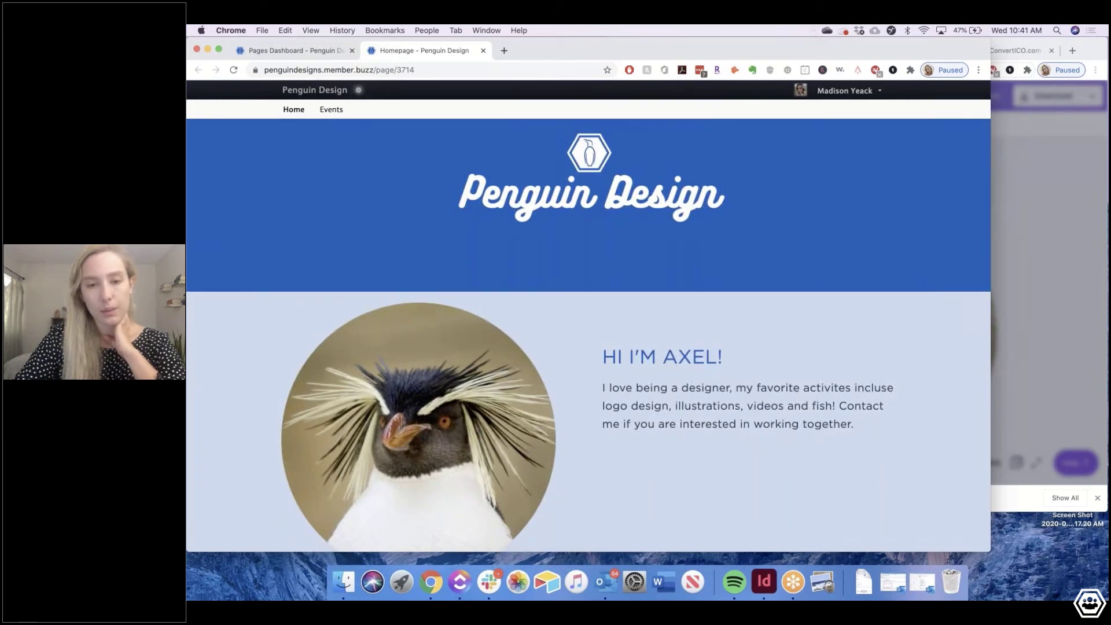
scroll(745, 324, "down", 3)
scroll(873, 290, "down", 1)
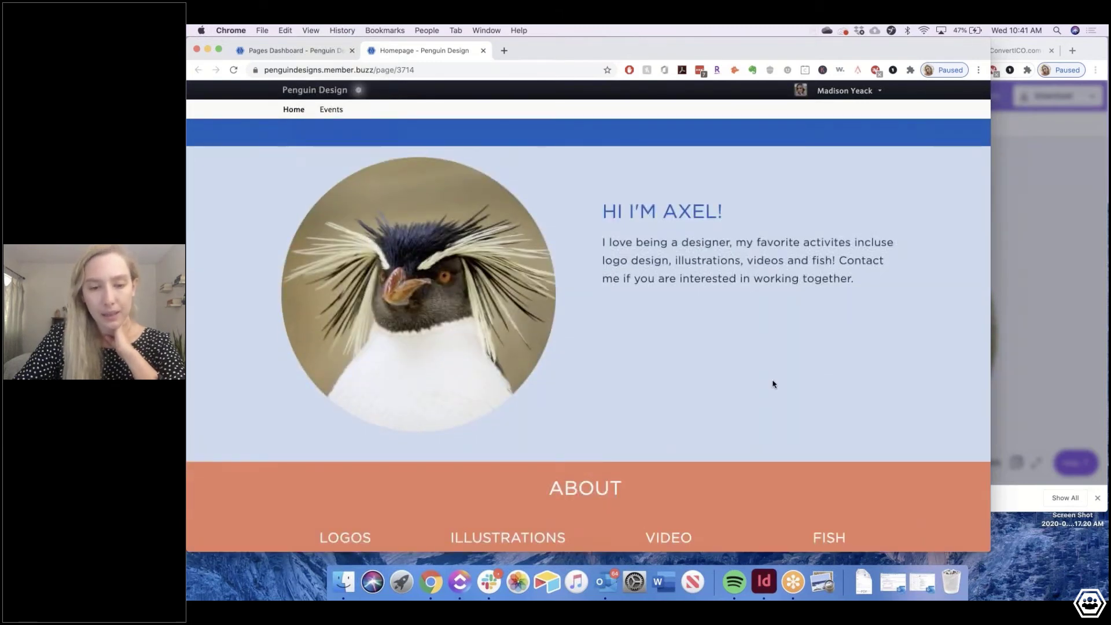
scroll(771, 381, "down", 3)
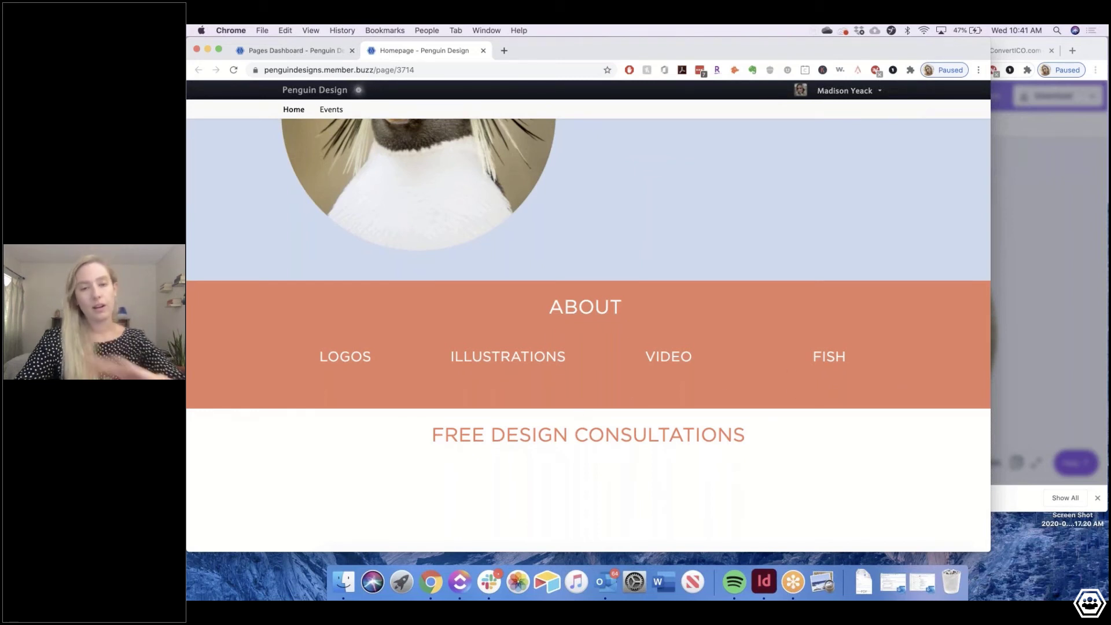
scroll(582, 425, "down", 3)
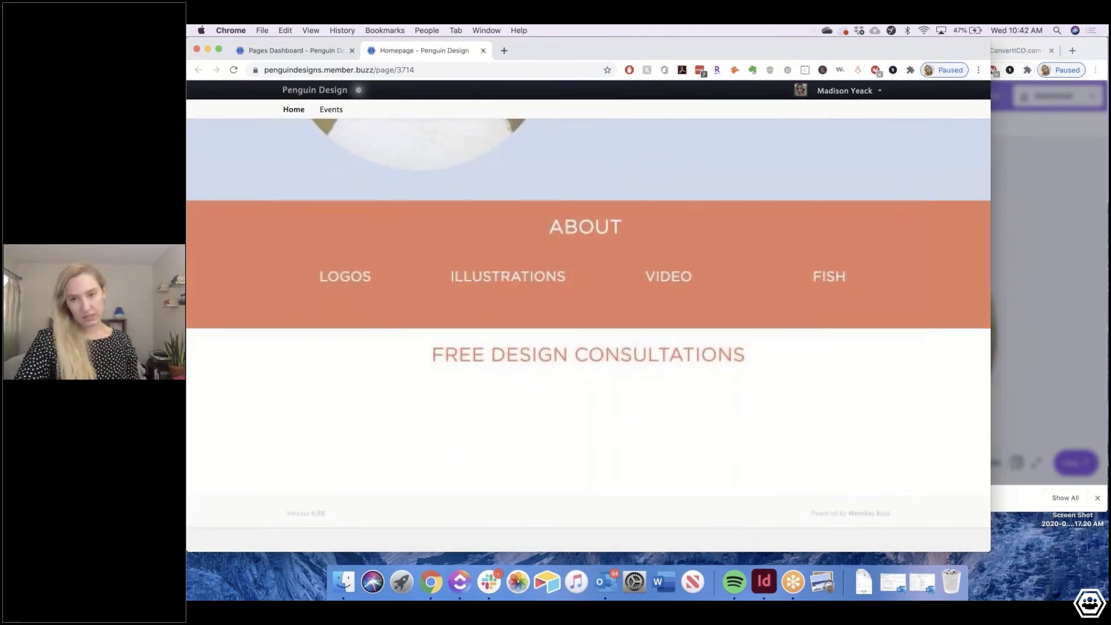
scroll(566, 461, "up", 10)
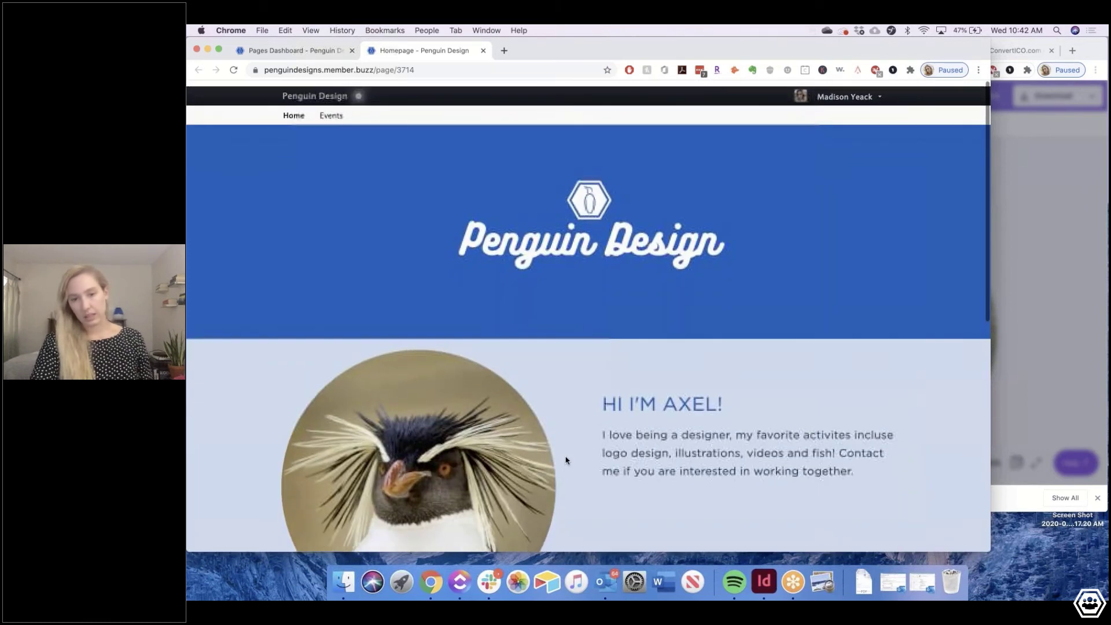
scroll(566, 461, "down", 10)
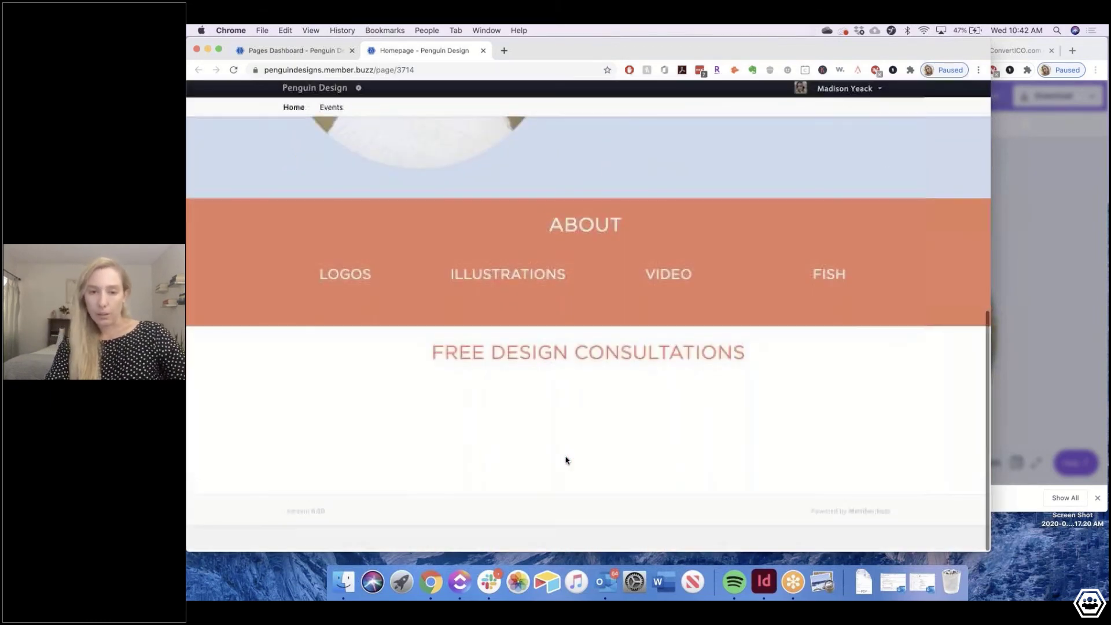
scroll(566, 460, "up", 10)
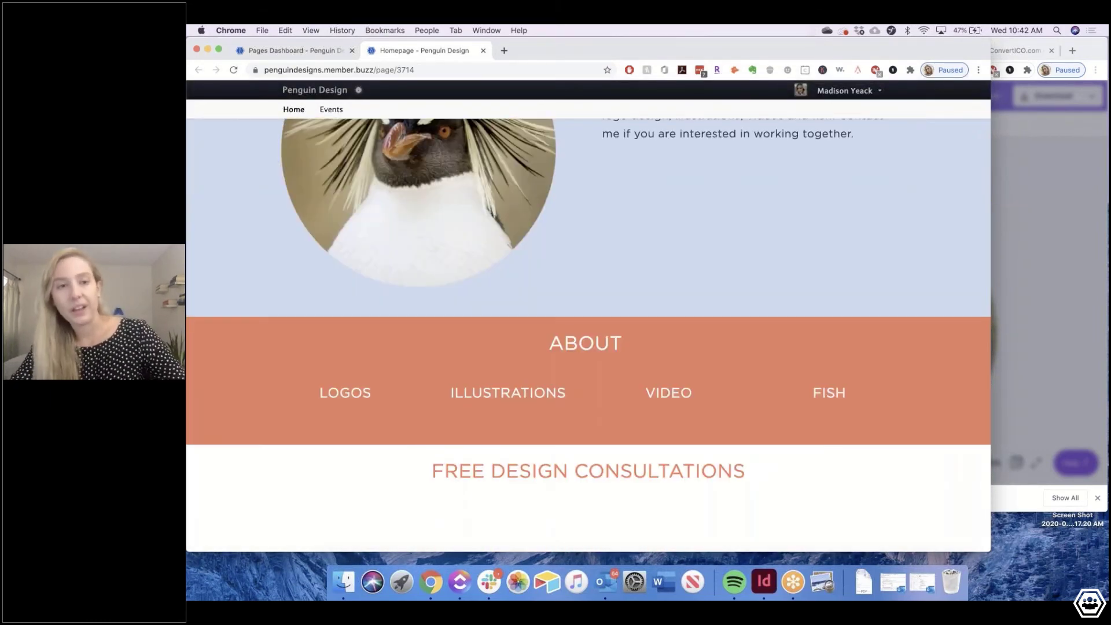
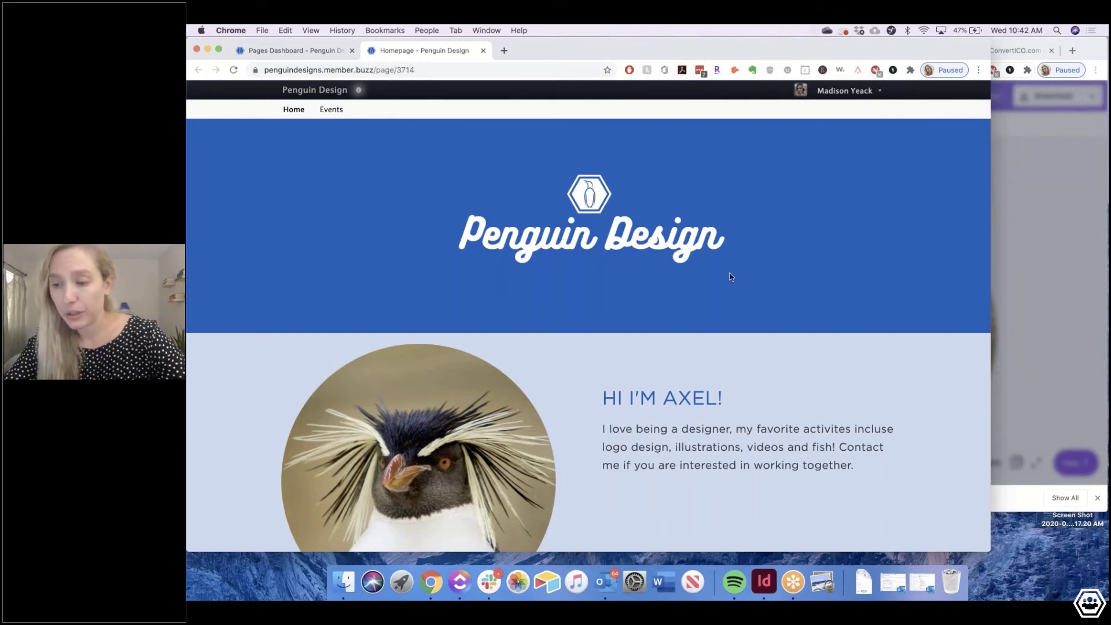
Scroll the Penguin Design homepage to the footer, then return to the Pages dashboard
scroll(731, 277, "down", 8)
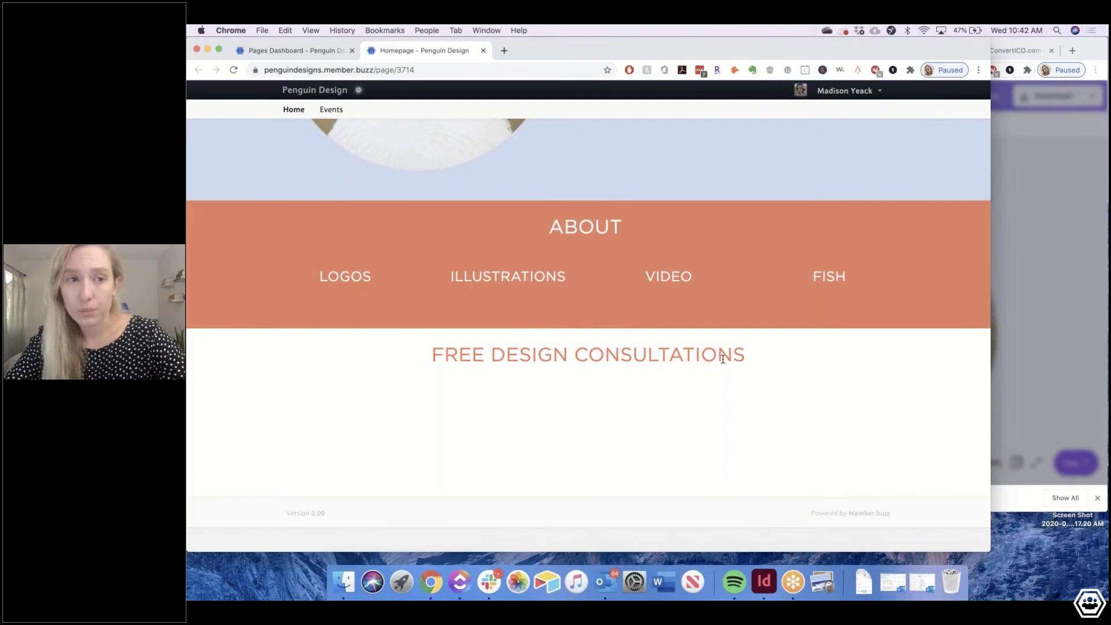
left_click(291, 51)
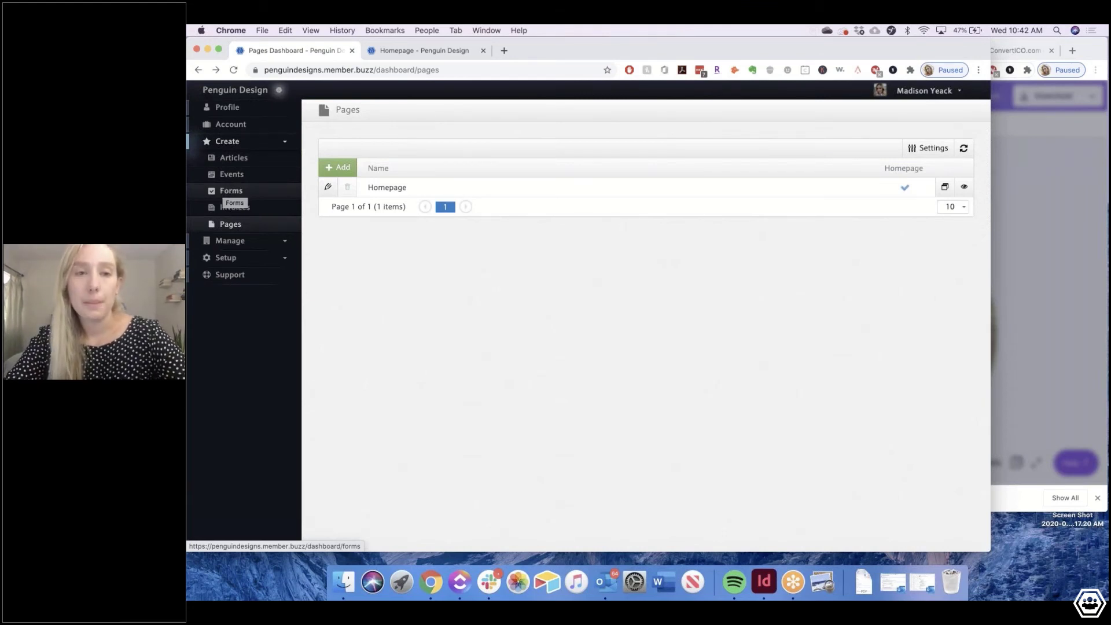
Glance at the homepage again, then go to the Invoices section and add a new invoice
left_click(403, 52)
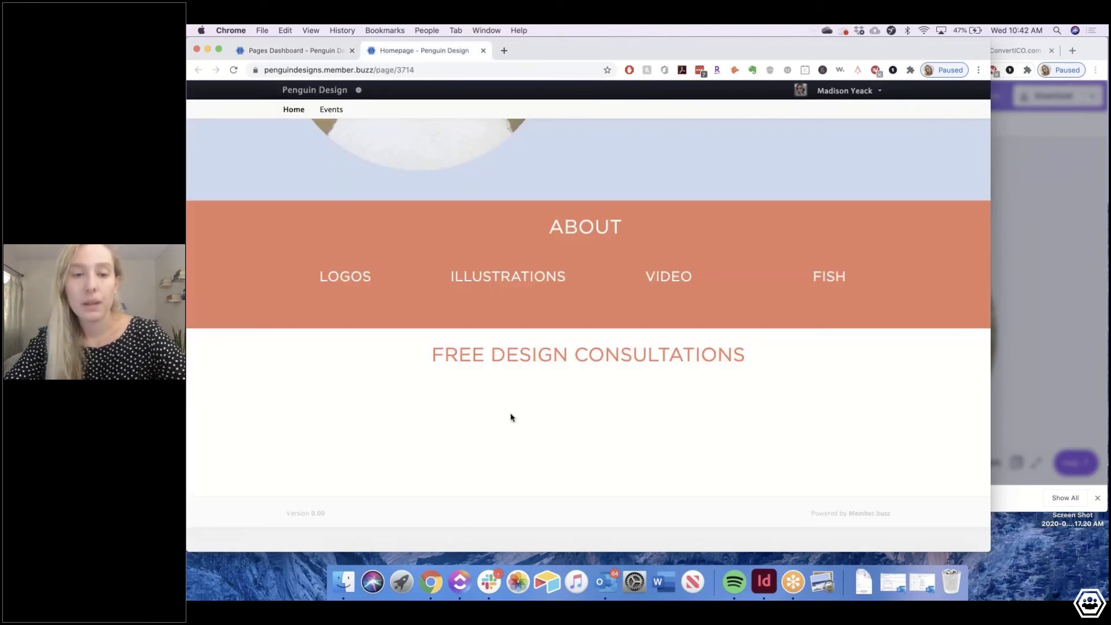
left_click(309, 54)
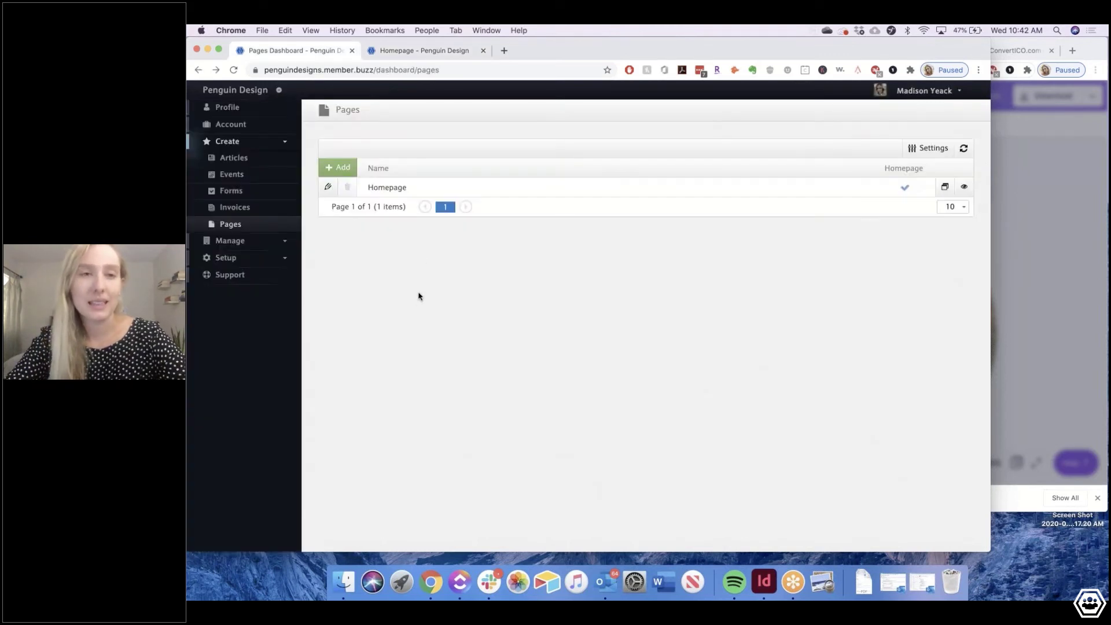
left_click(242, 209)
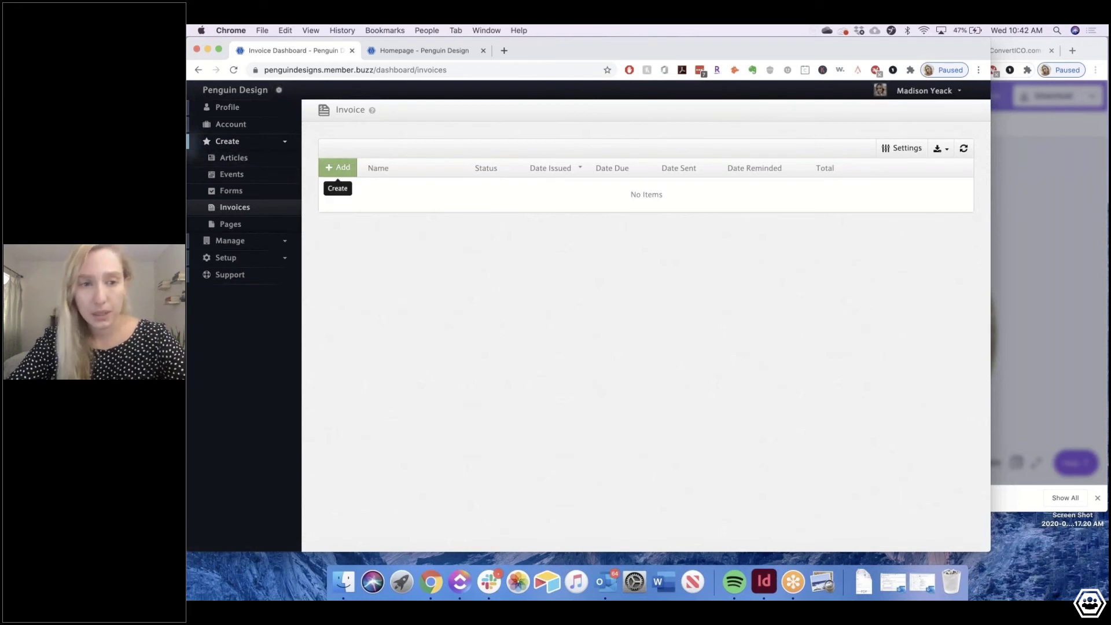
left_click(354, 169)
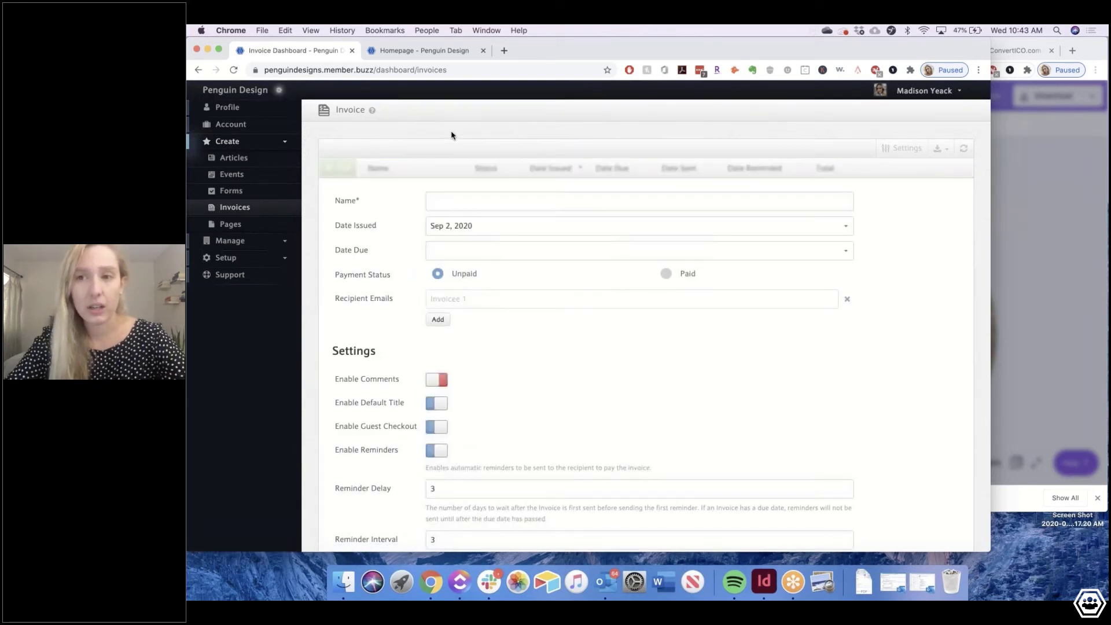
Name the invoice 'Logo Design for The Seal Collective'
left_click(458, 200)
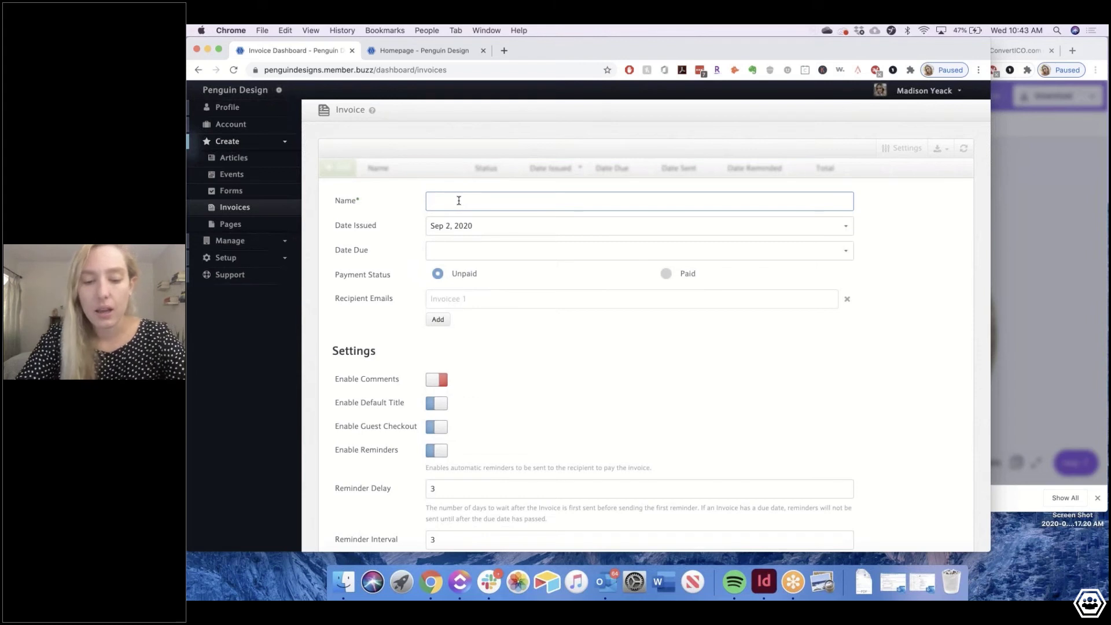
type("LOGO")
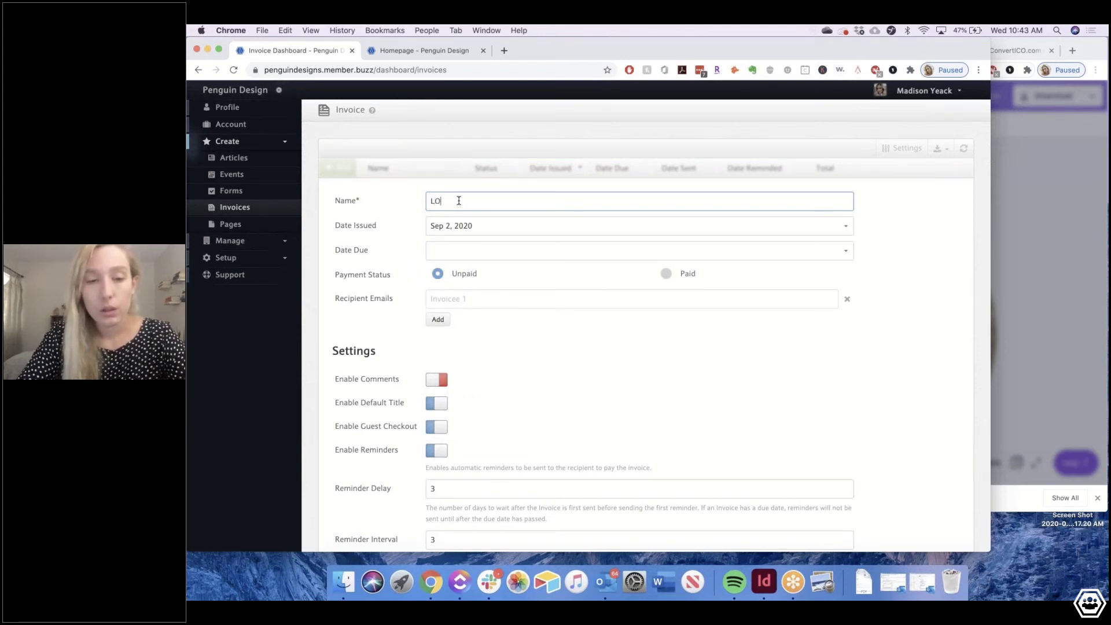
key("BackSpace")
key("BackSpace")
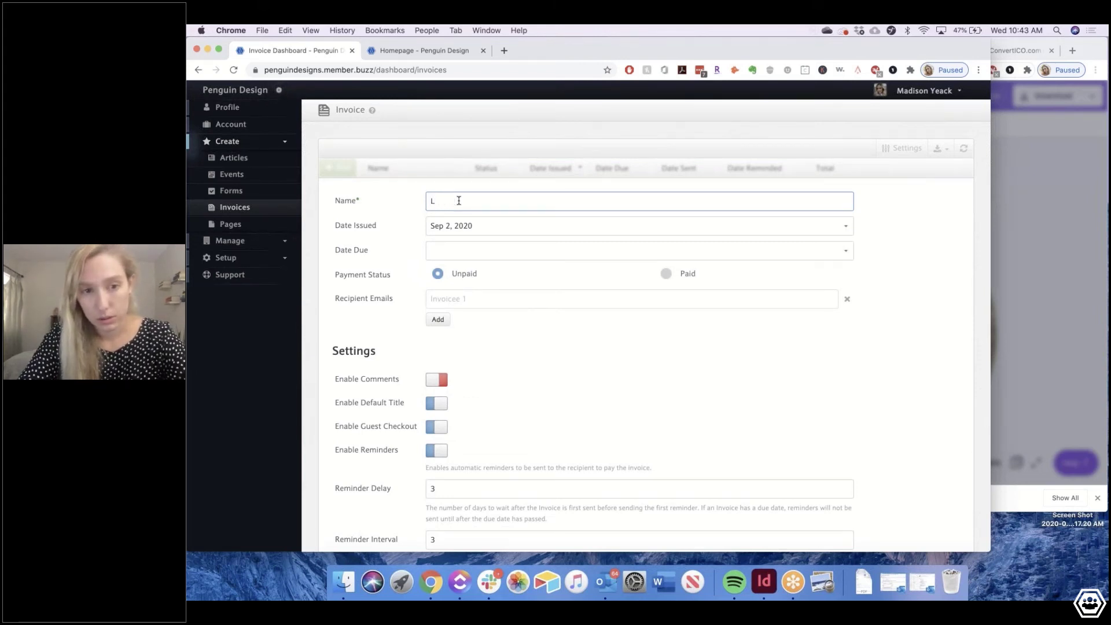
type("ogo D")
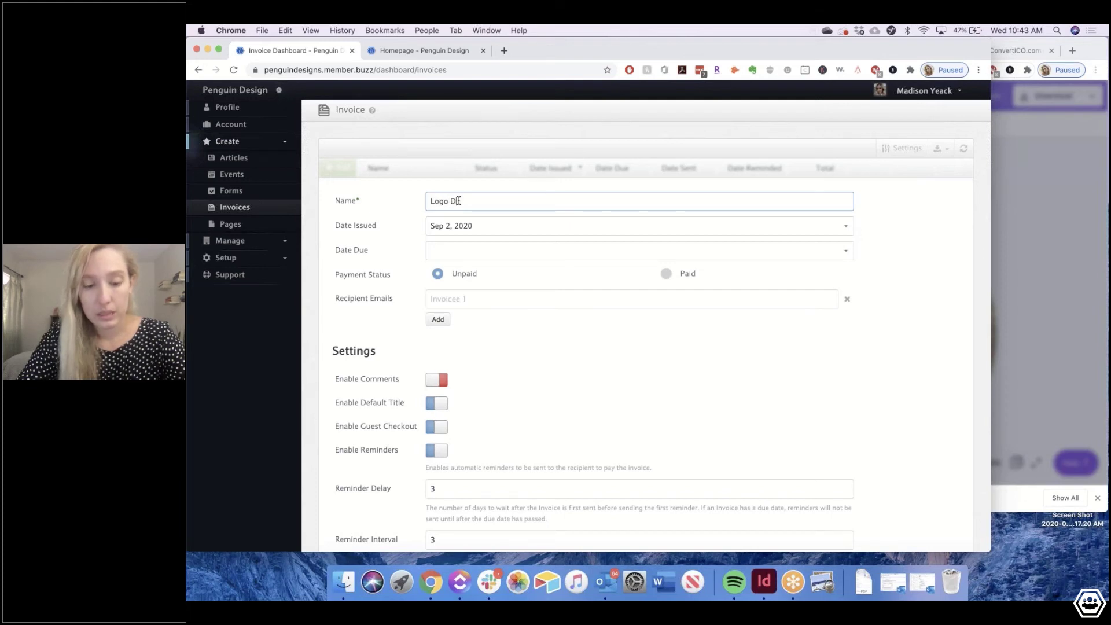
type("esign fo")
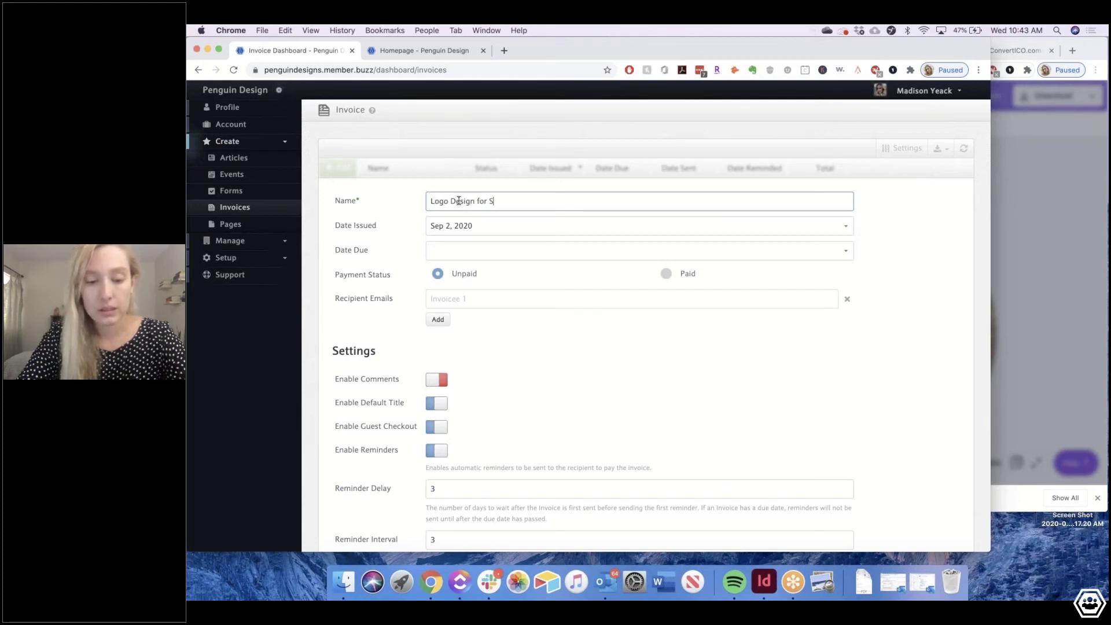
type("r ")
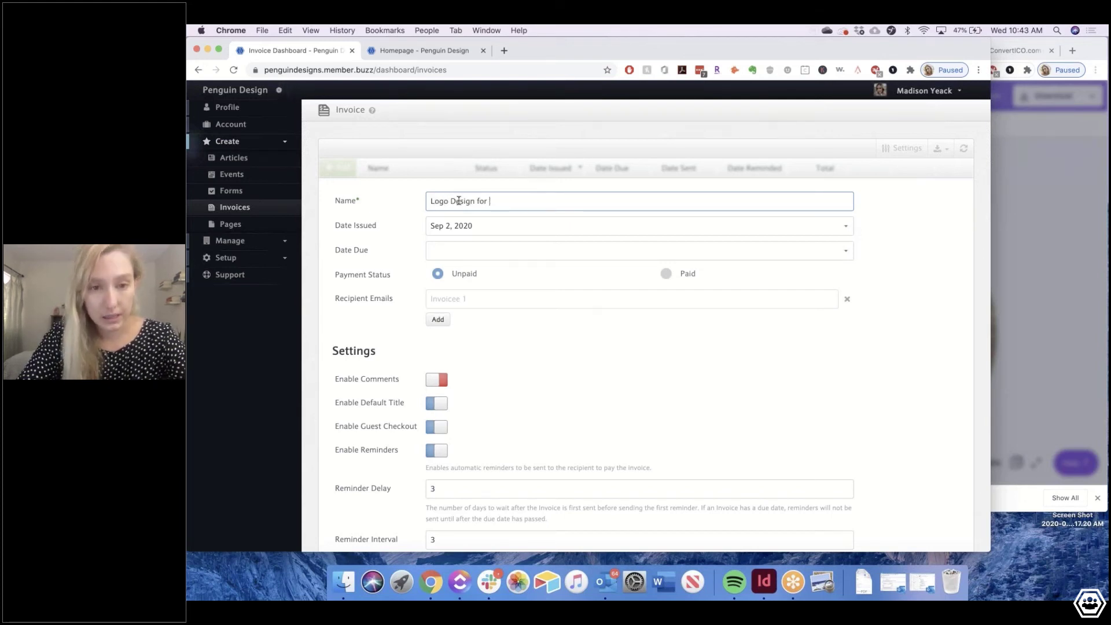
type("The ")
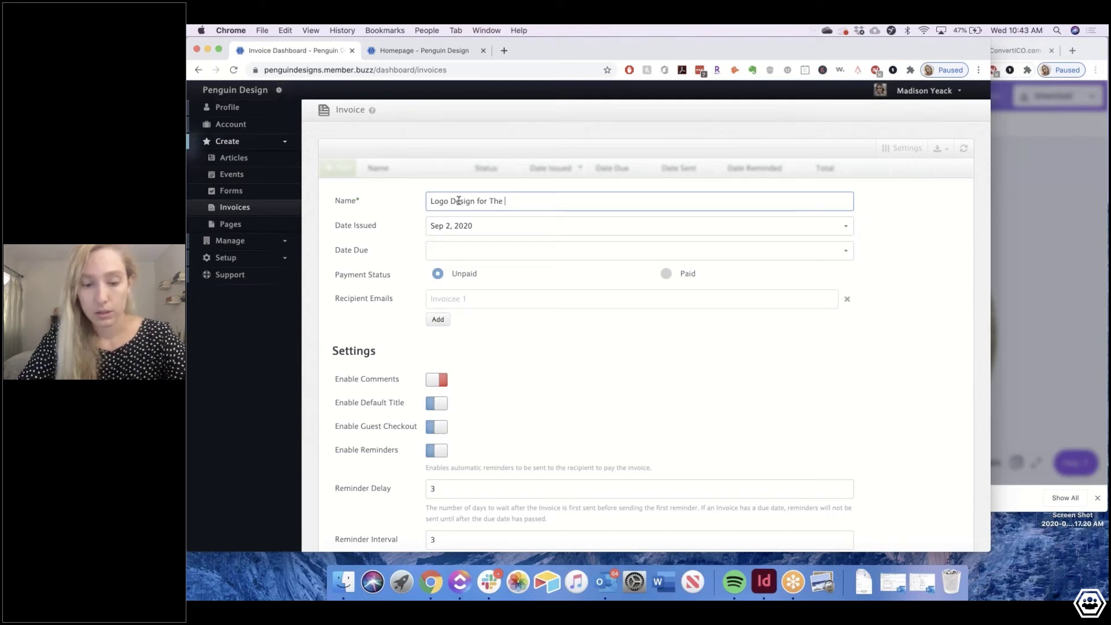
type("Seal Col")
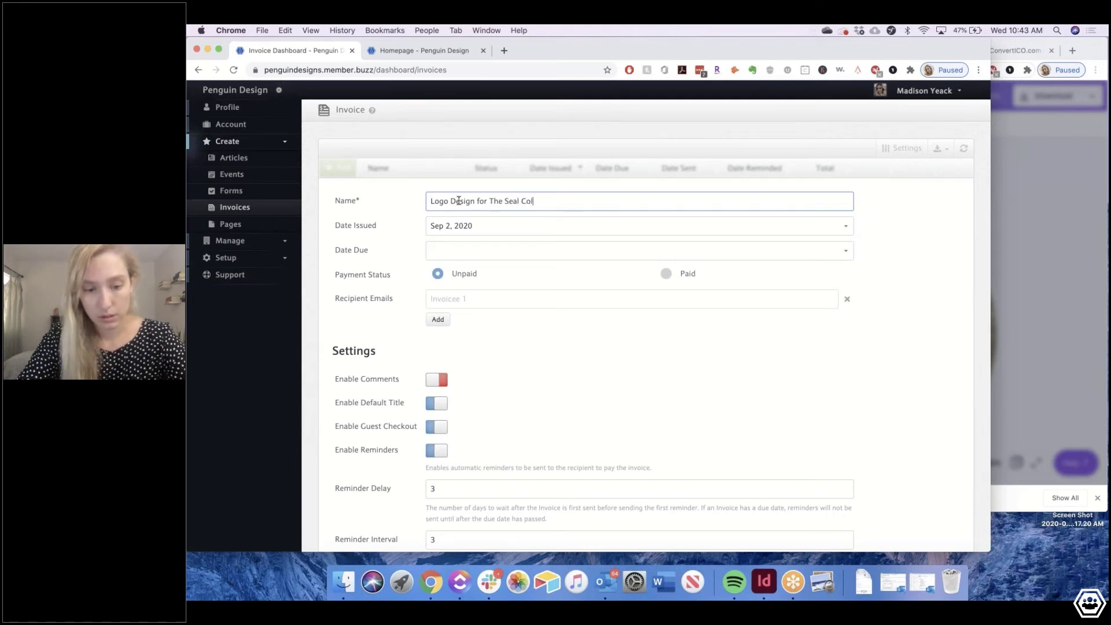
type("lective")
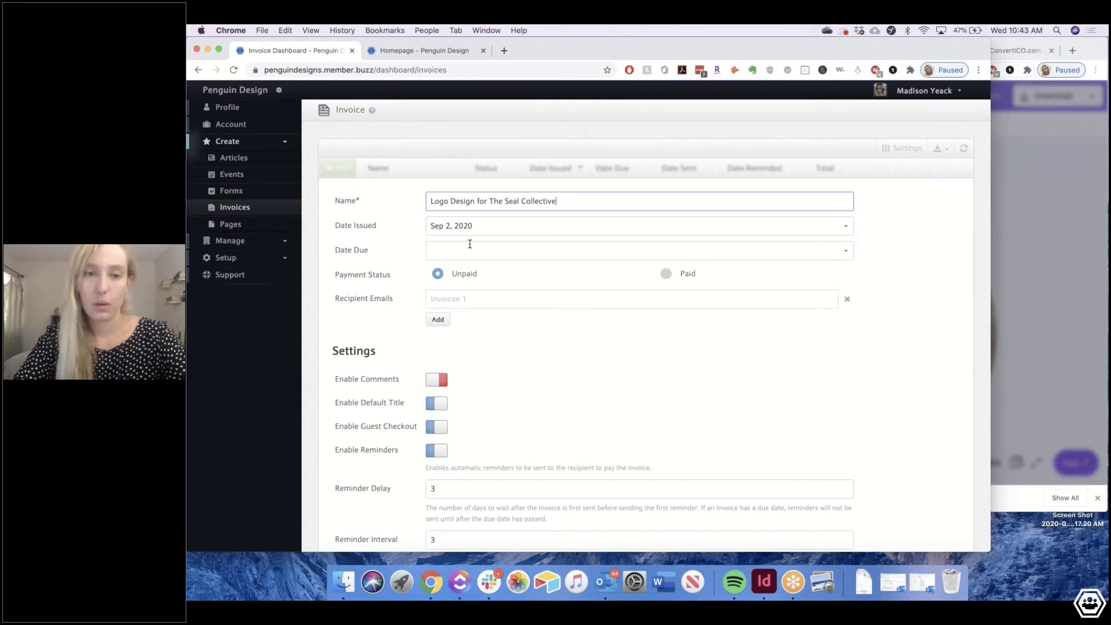
Set the issue date to Sep 2, 2020 and the due date to Sep 16, 2020
left_click(464, 225)
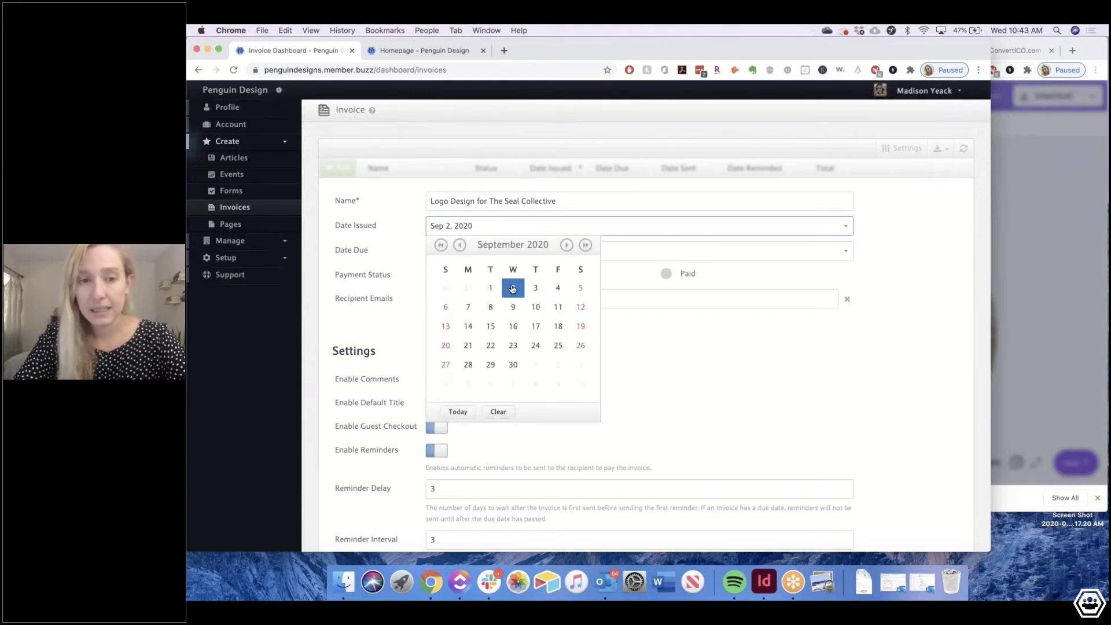
left_click(512, 287)
left_click(443, 247)
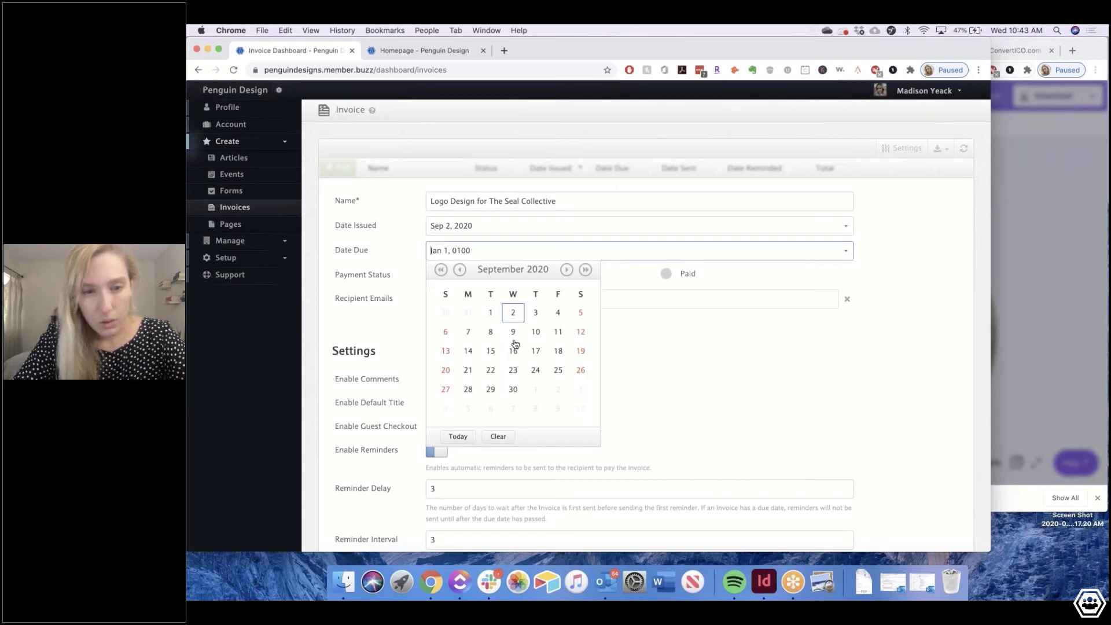
left_click(512, 350)
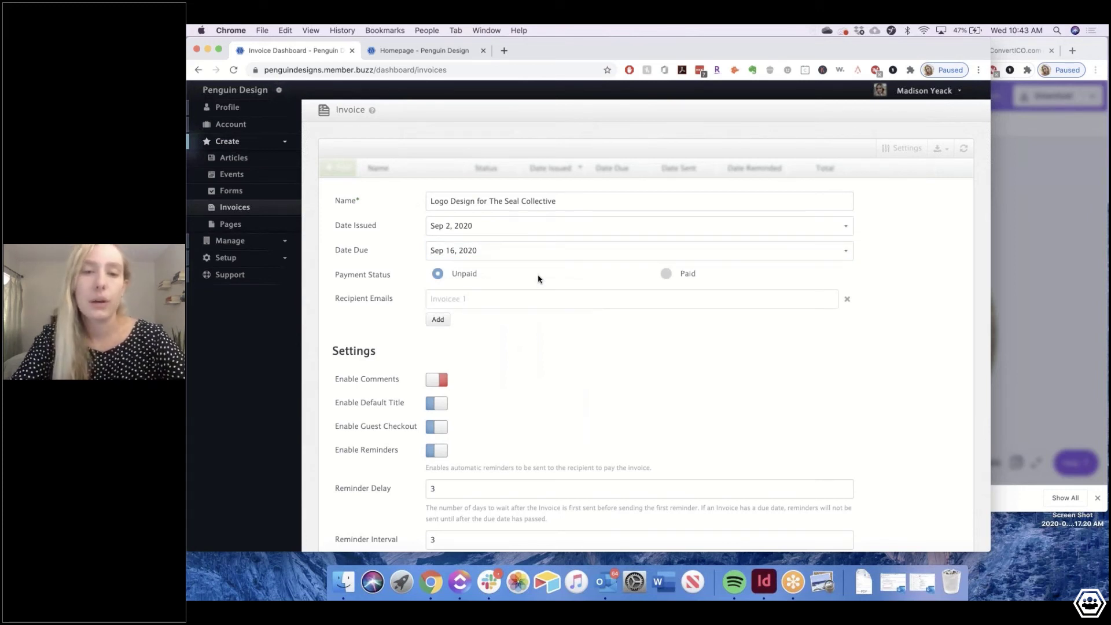
left_click(498, 295)
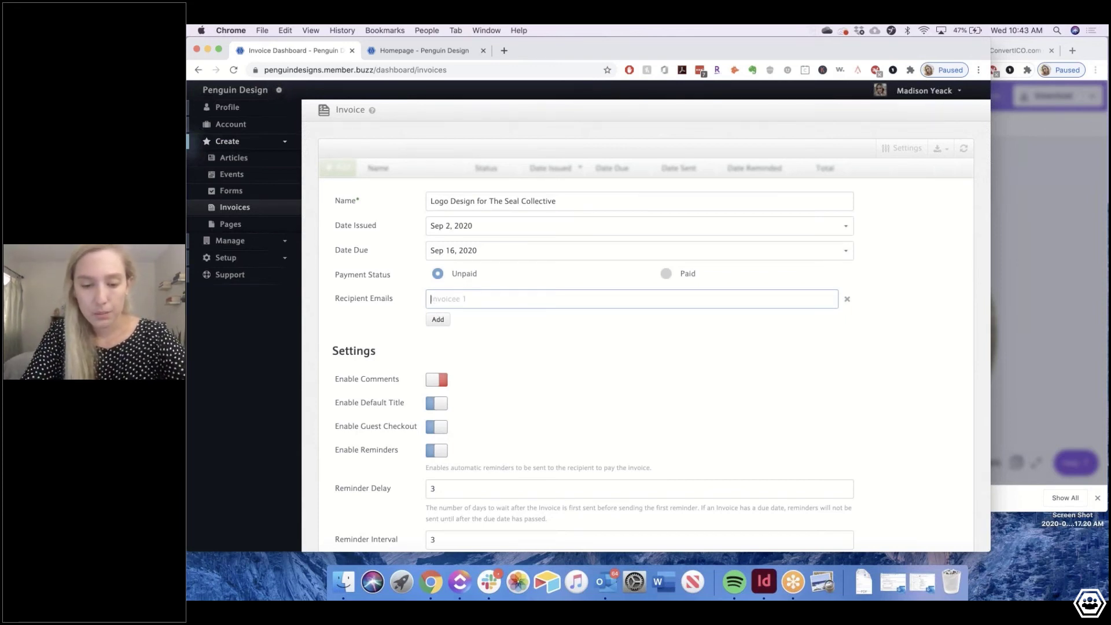
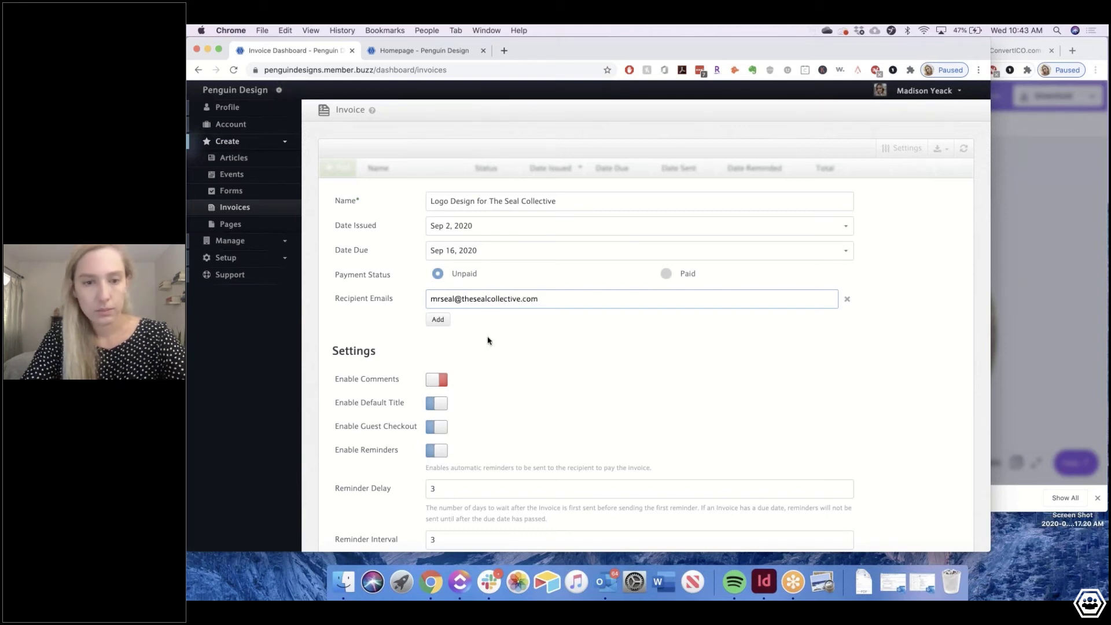
Add the client's e-mail address as recipient and switch off Enable Default Title
left_click(443, 330)
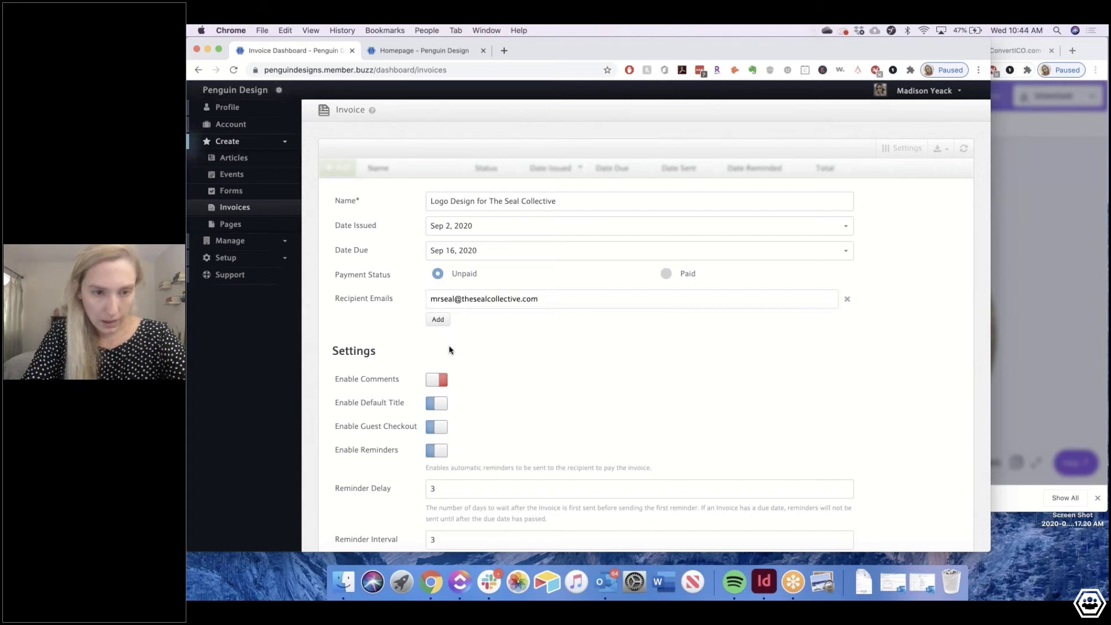
scroll(449, 350, "down", 3)
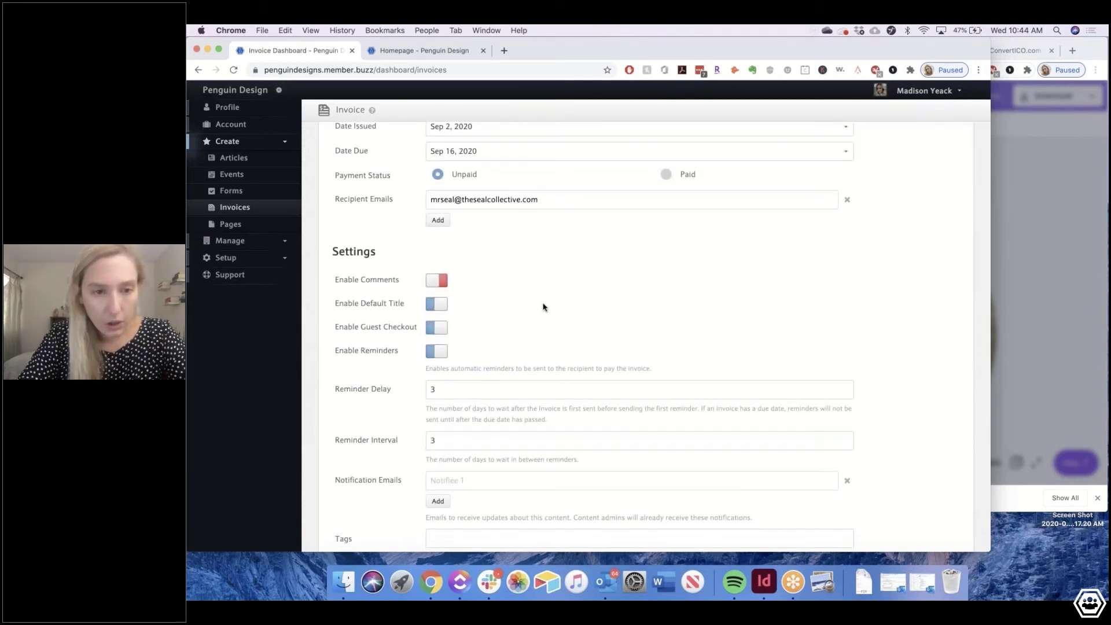
scroll(544, 307, "down", 1)
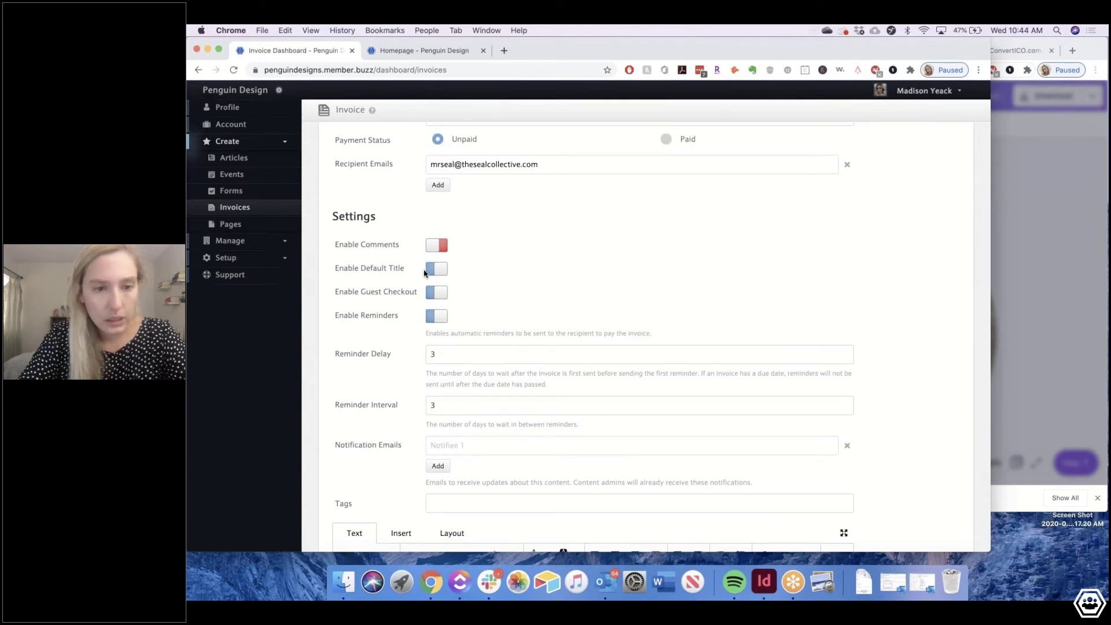
left_click(433, 271)
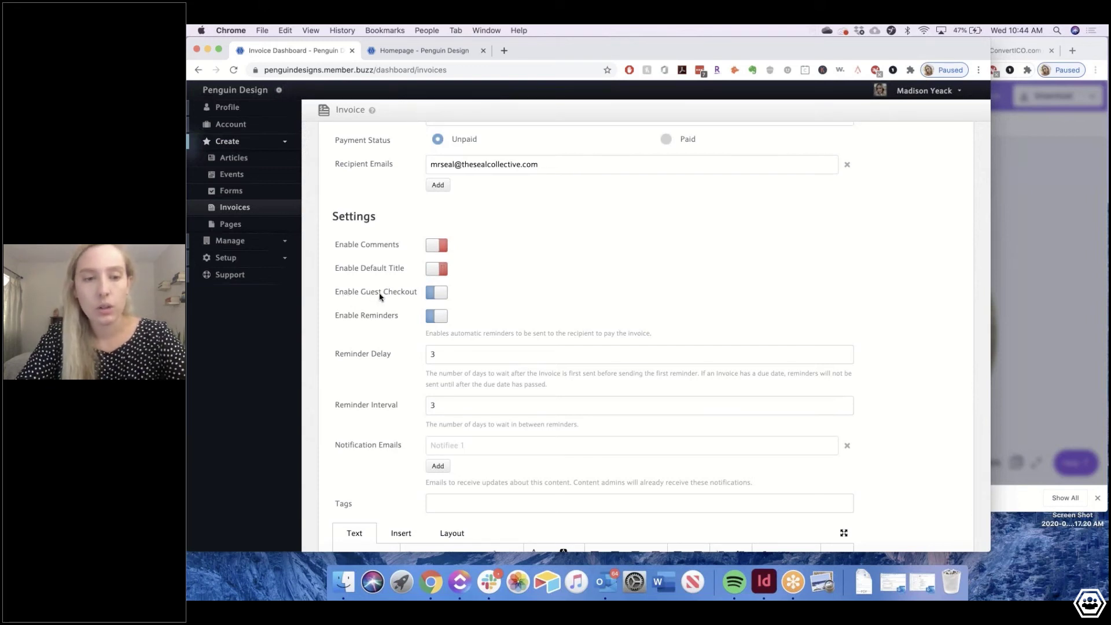
scroll(380, 296, "down", 2)
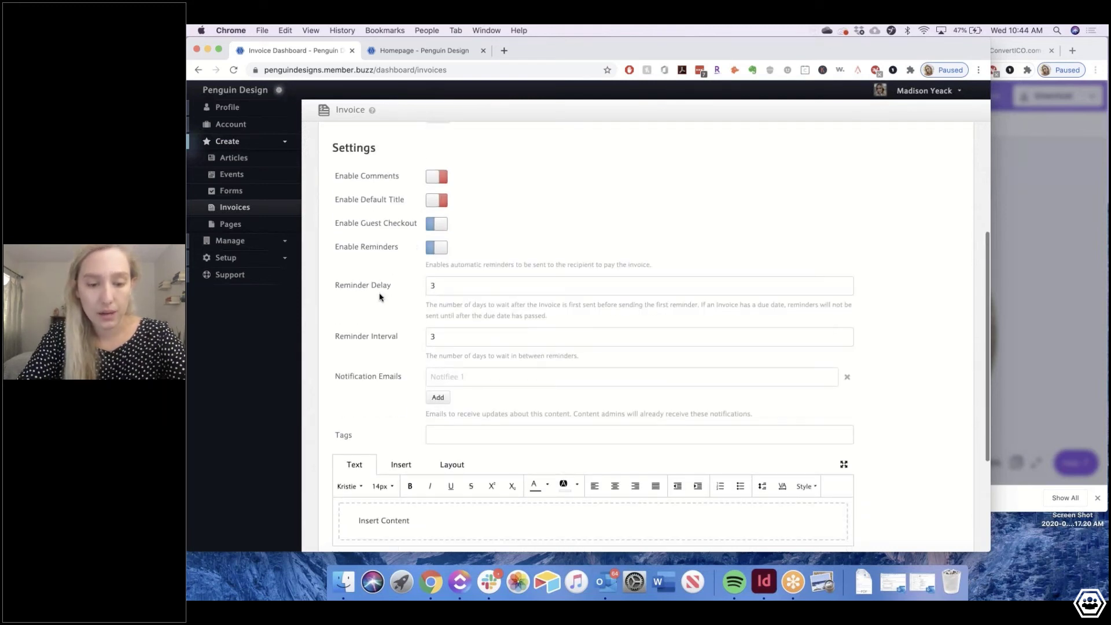
Set the reminder delay to 2 and the reminder interval to 1
scroll(380, 297, "down", 1)
left_click(455, 267)
key("BackSpace")
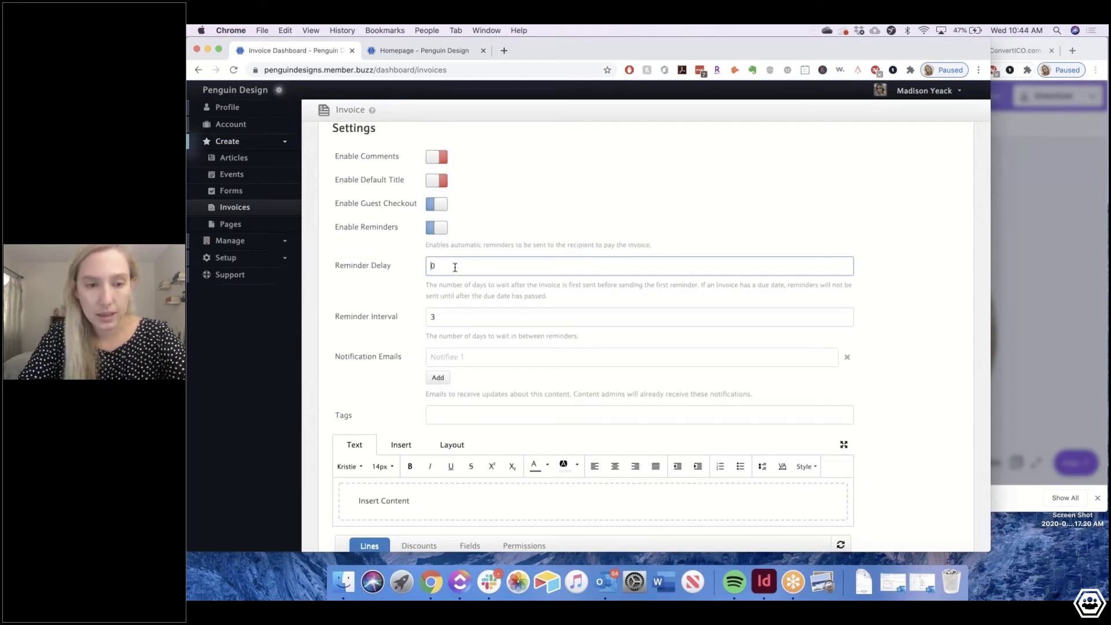
type("2")
left_click(470, 318)
key("BackSpace")
type("1")
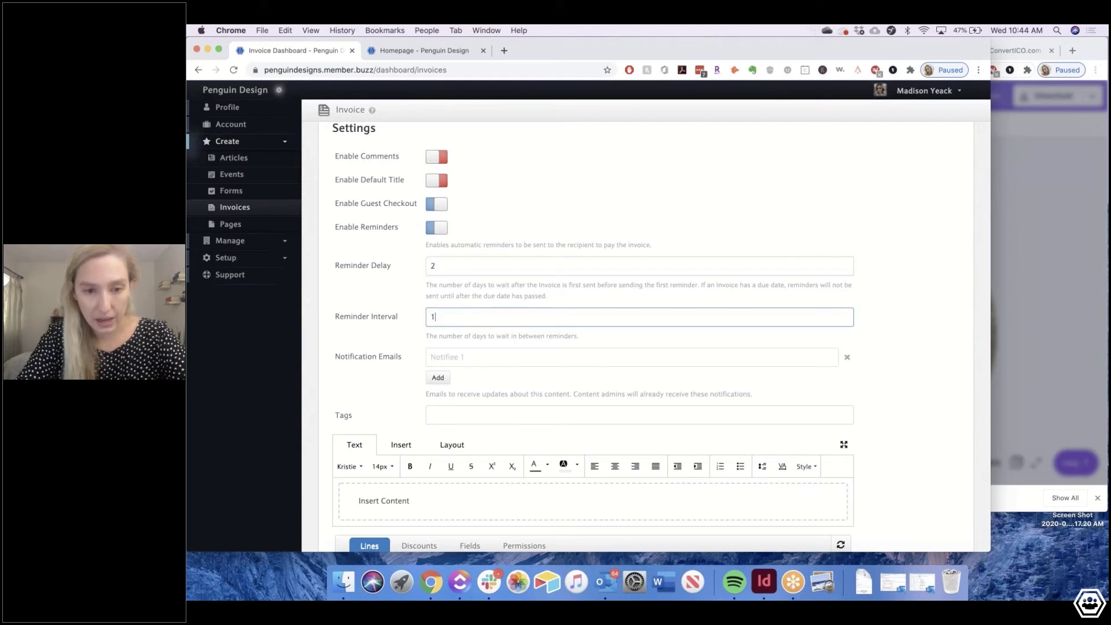
left_click(459, 342)
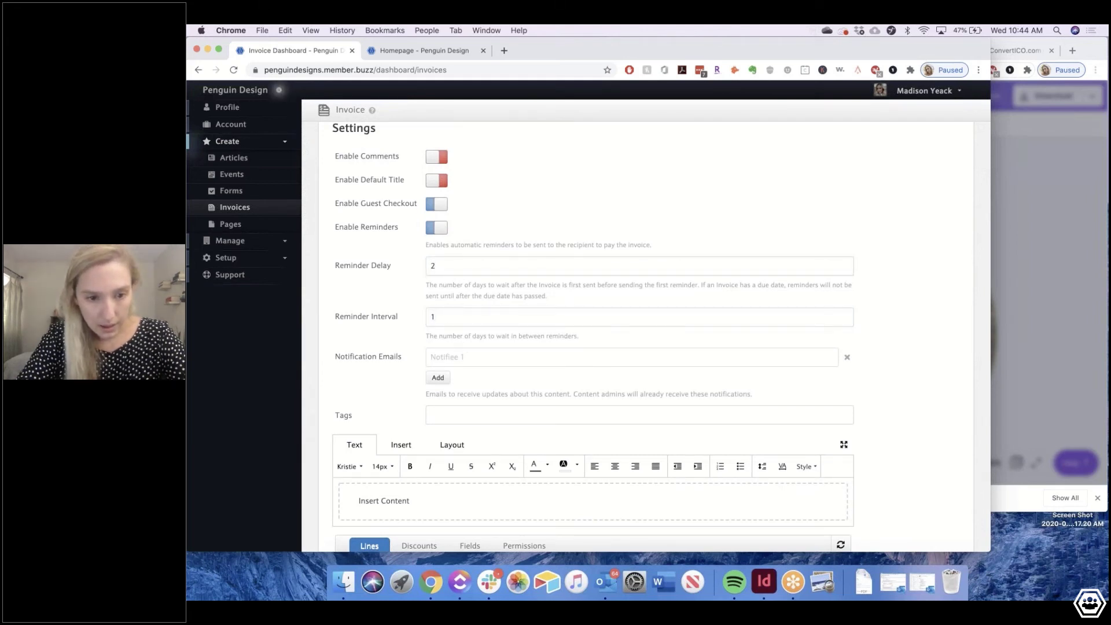
Add a Logo Design tag to the invoice and move into its content area
scroll(646, 337, "down", 1)
scroll(646, 337, "down", 1)
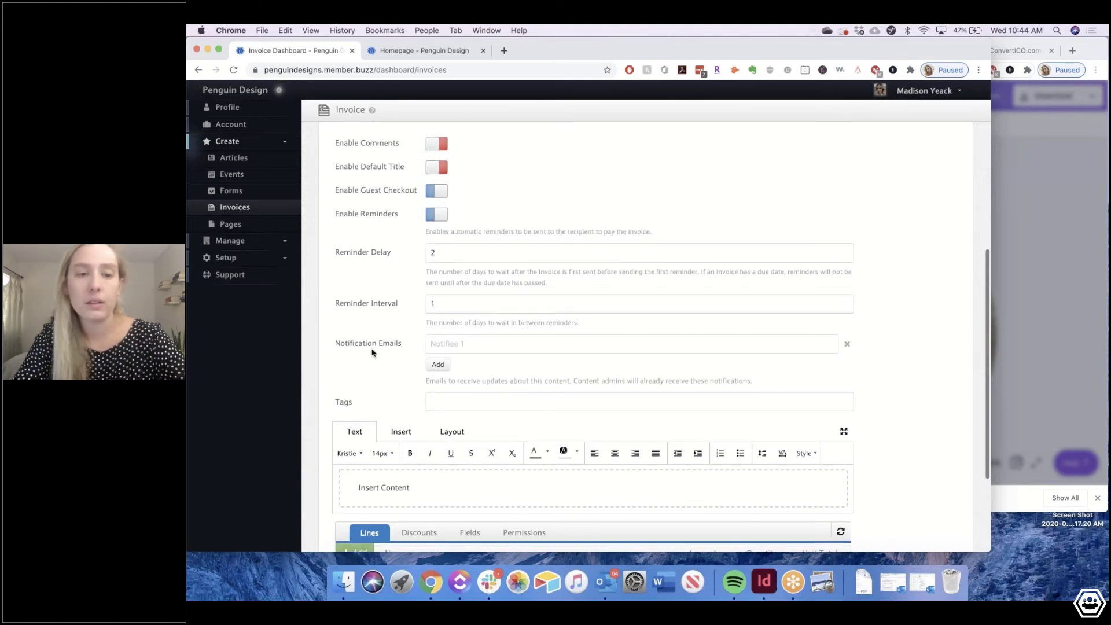
scroll(372, 352, "down", 1)
scroll(345, 307, "down", 2)
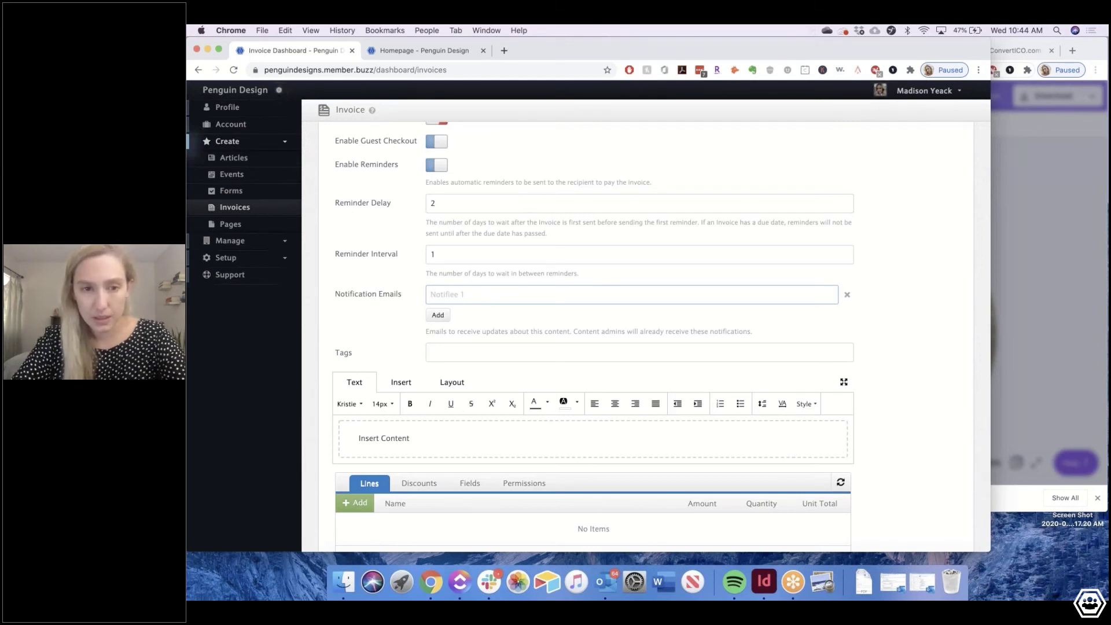
scroll(636, 336, "down", 1)
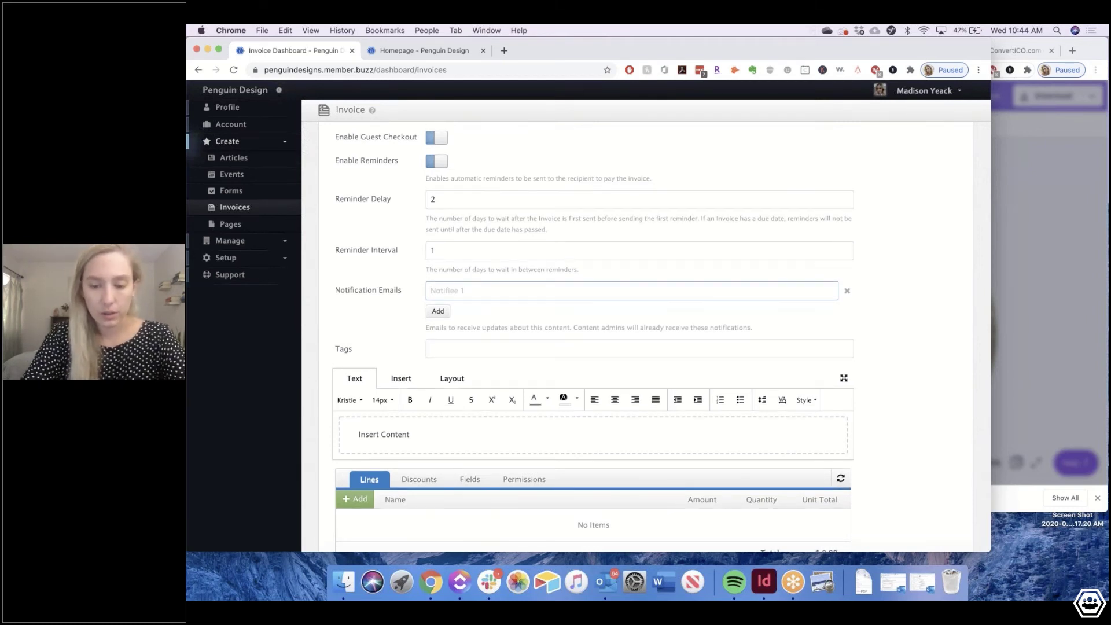
scroll(492, 297, "down", 2)
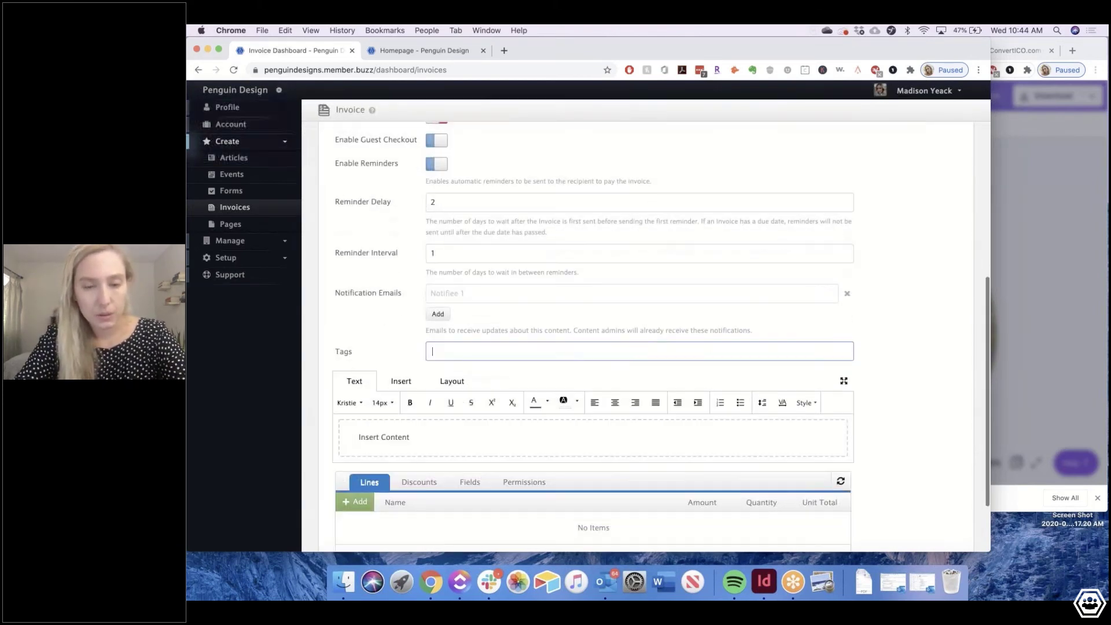
type("Desi")
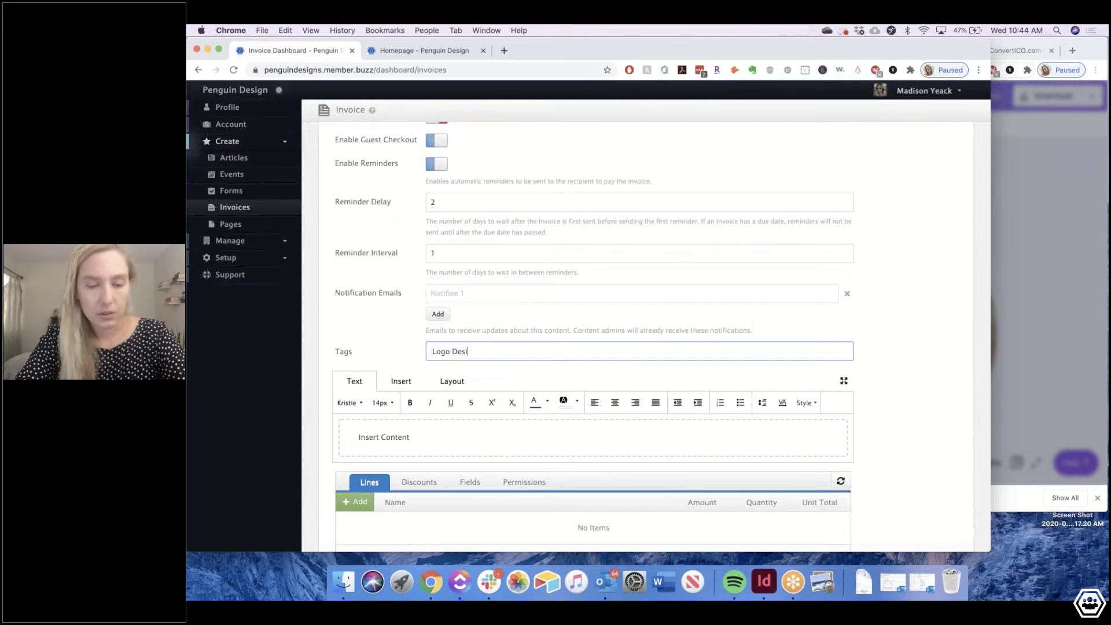
type("gn")
key("Return")
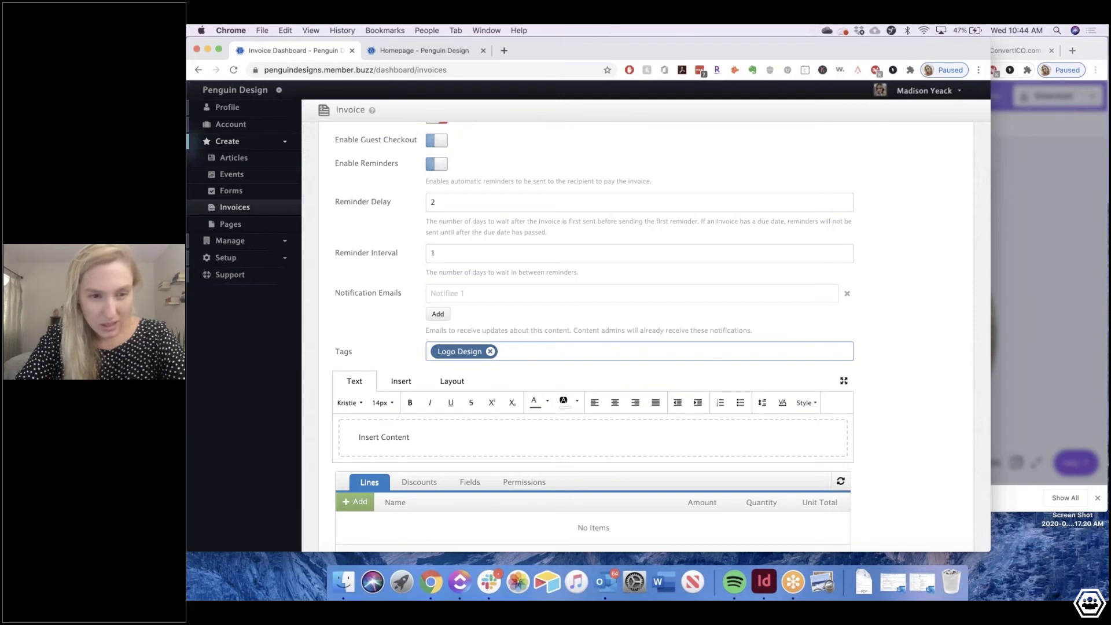
scroll(646, 337, "down", 2)
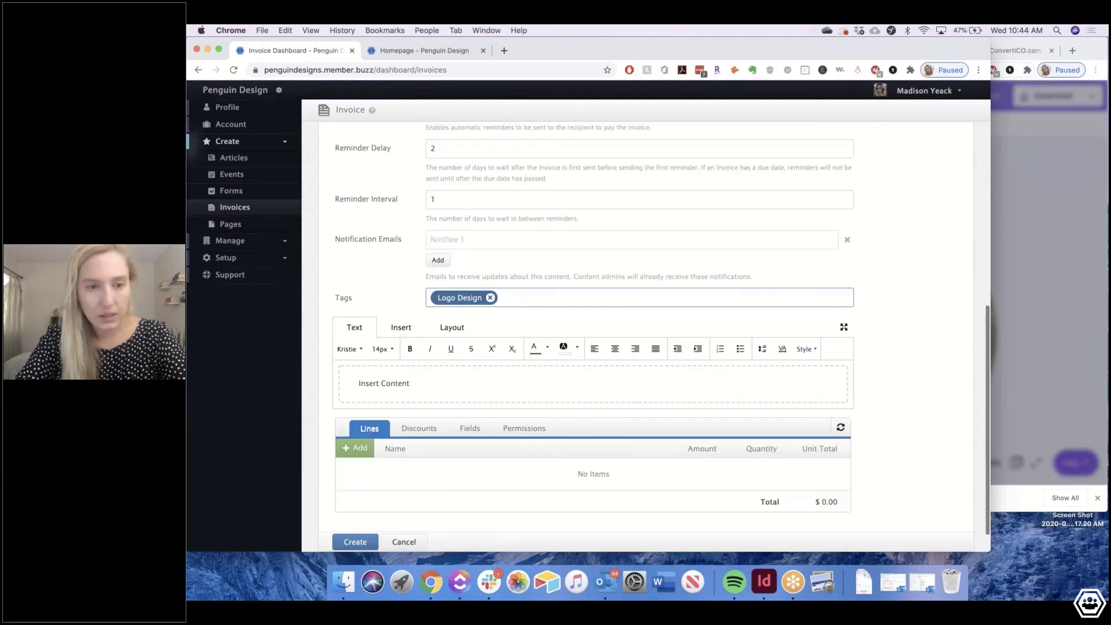
left_click(384, 383)
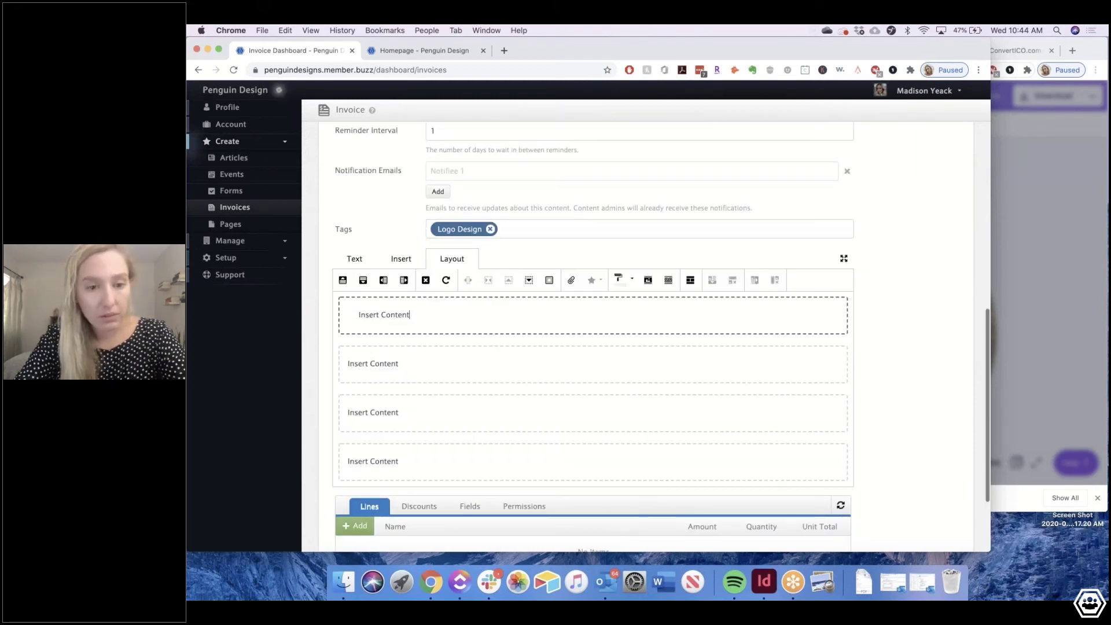
Remove one content slice, color the top slice blue and clear its placeholder text
scroll(420, 255, "down", 1)
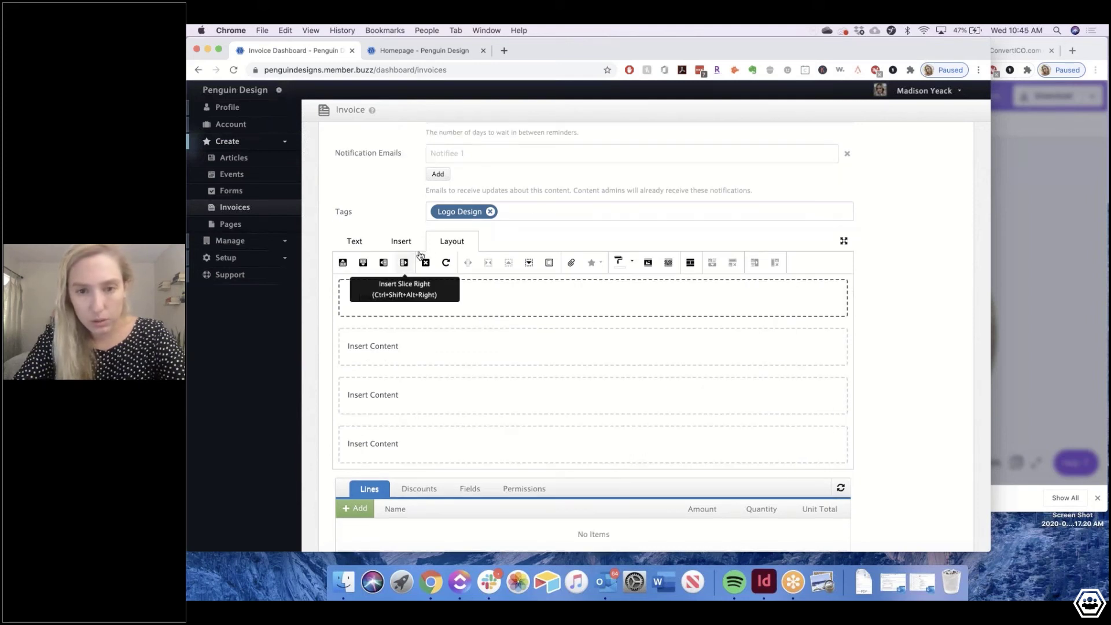
left_click(424, 261)
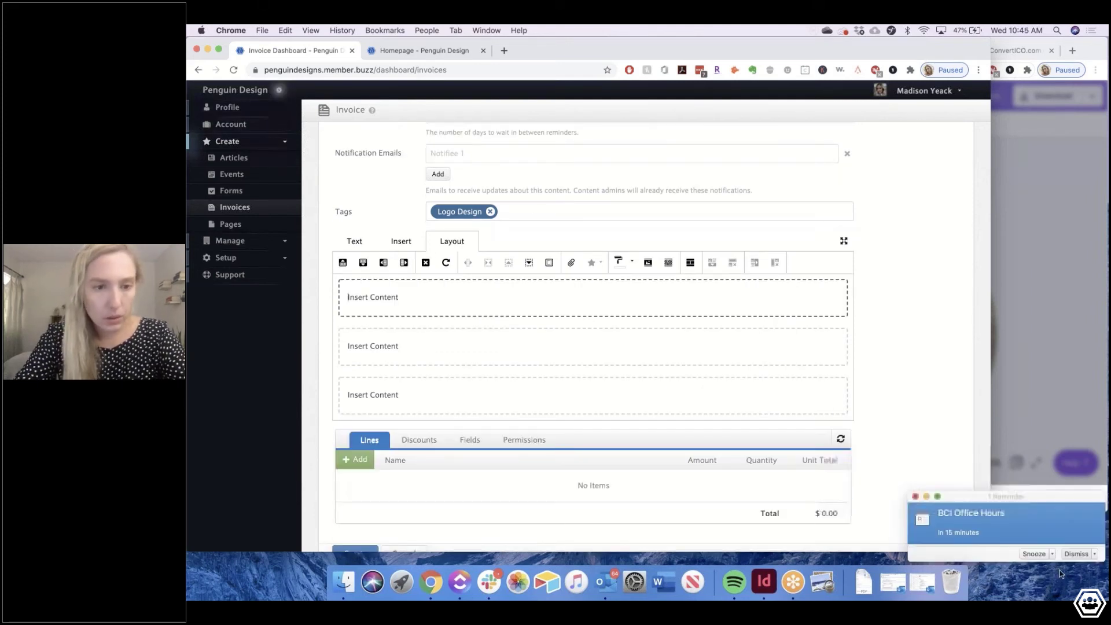
left_click(618, 262)
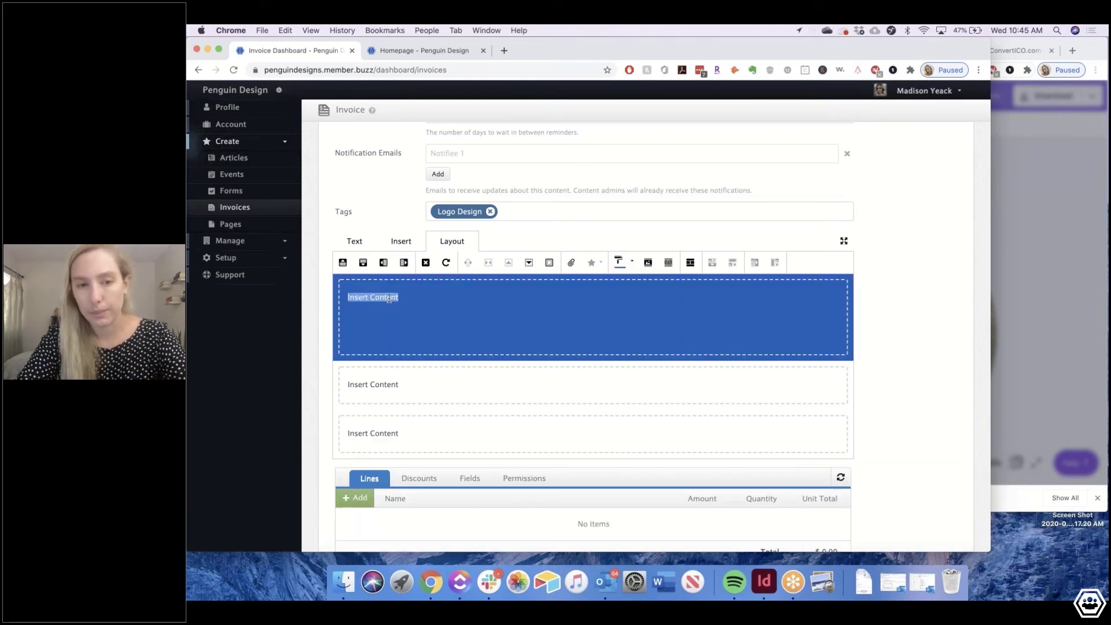
key("BackSpace")
Insert the Penguin Design logo image from the library into the top section
left_click(401, 241)
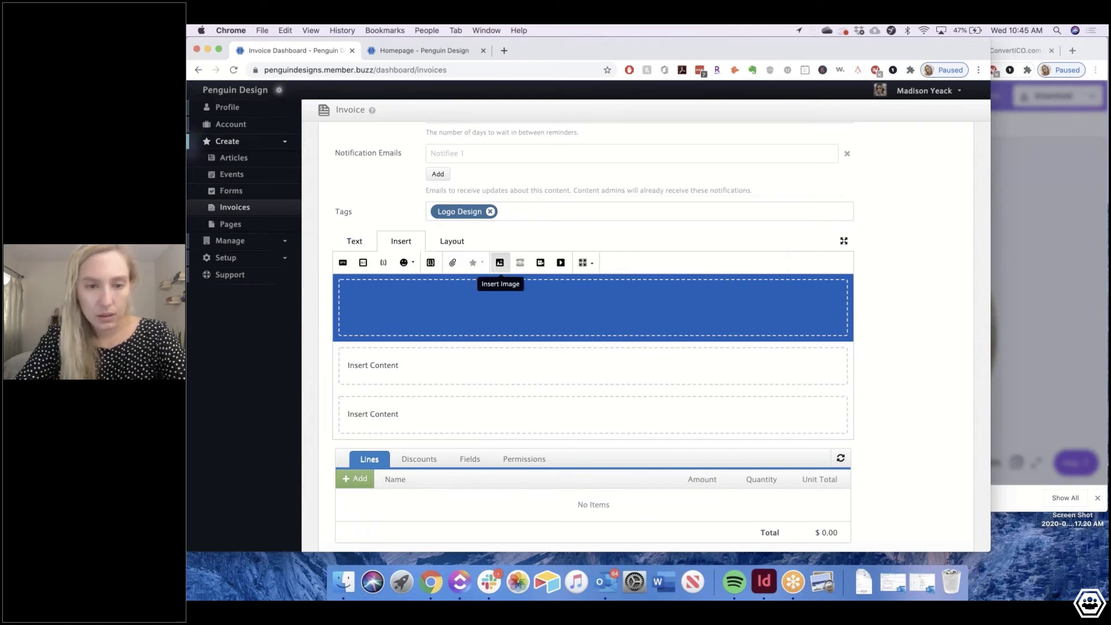
left_click(500, 262)
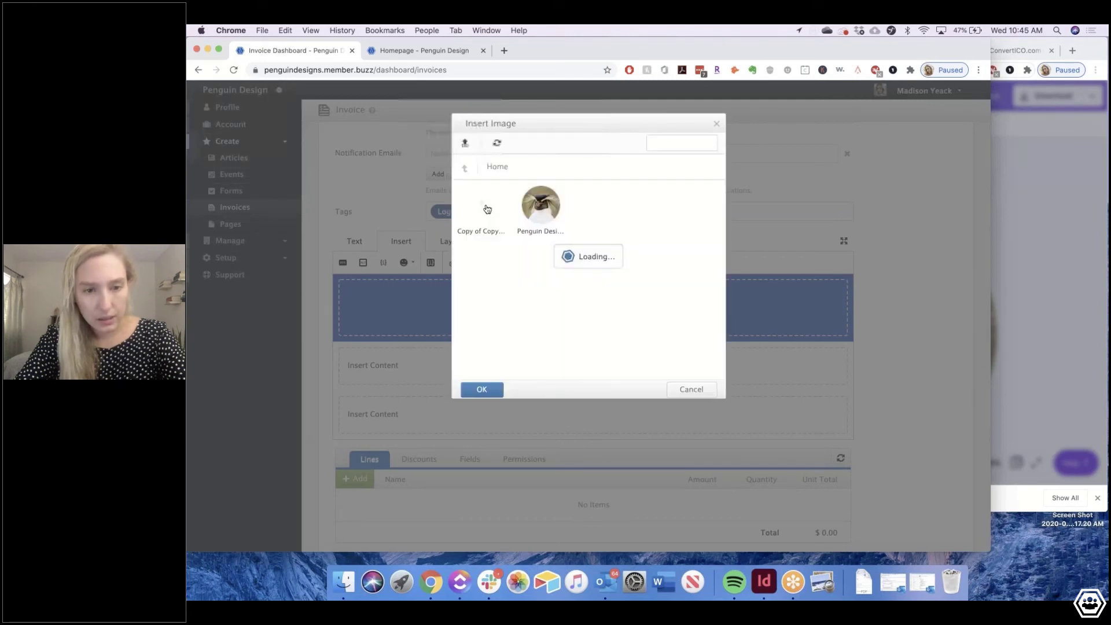
left_click(487, 208)
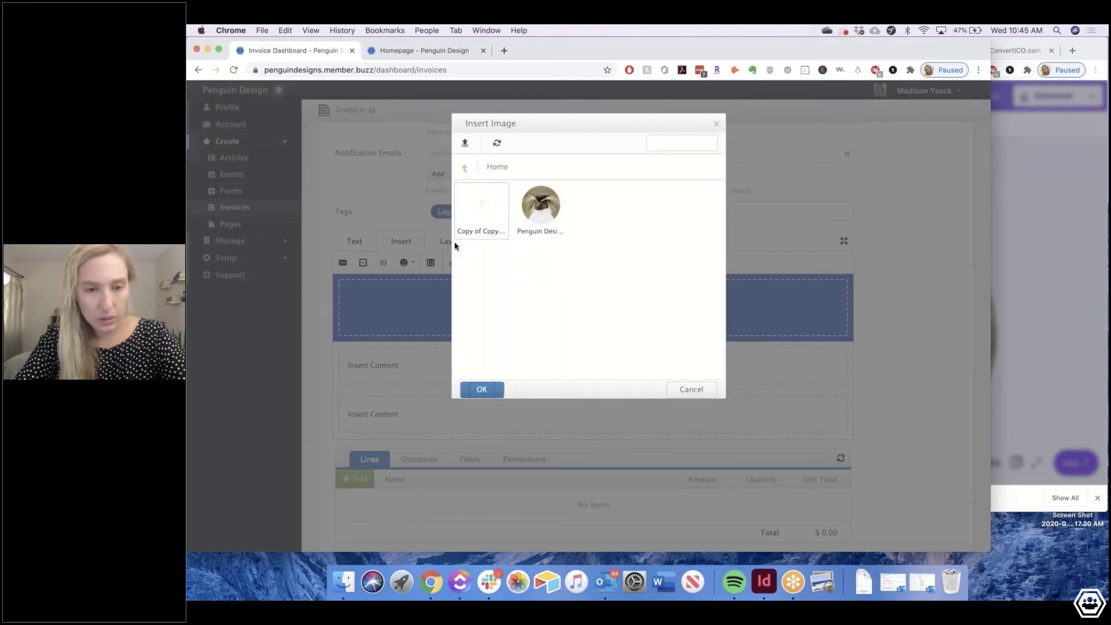
key("Return")
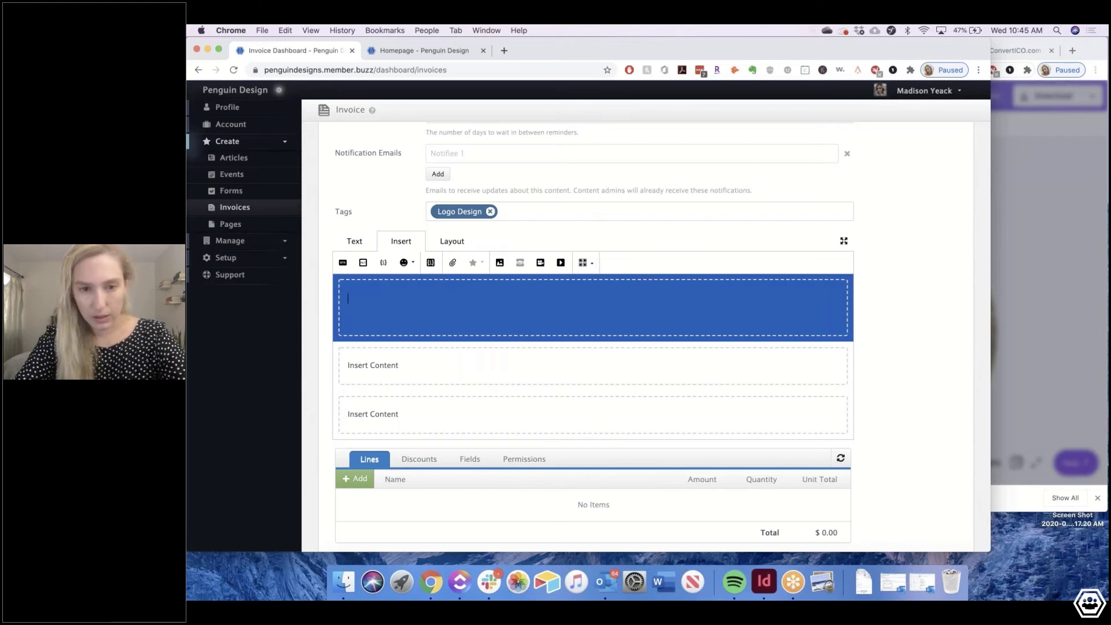
Center the logo and add an empty line above and below it
left_click(522, 328)
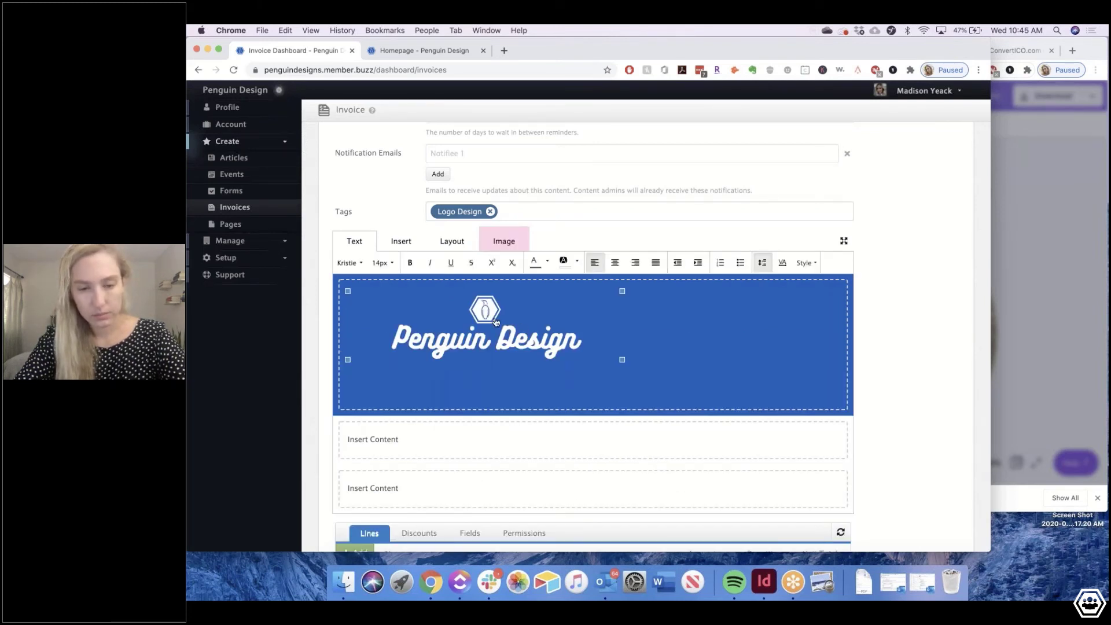
left_click(503, 241)
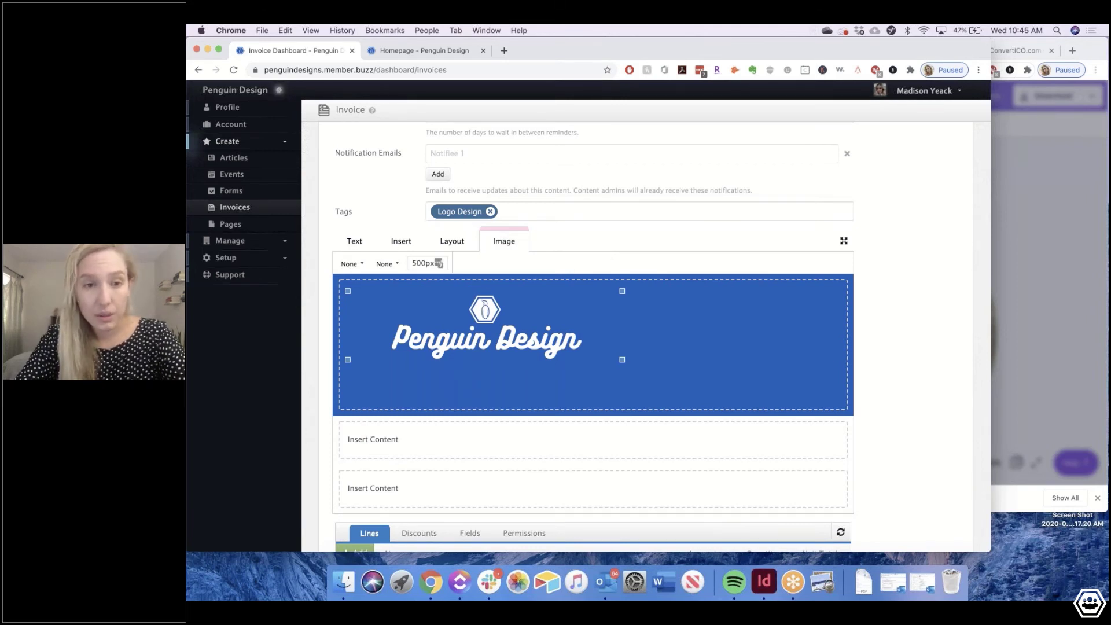
left_click(354, 241)
left_click(607, 263)
left_click(439, 322)
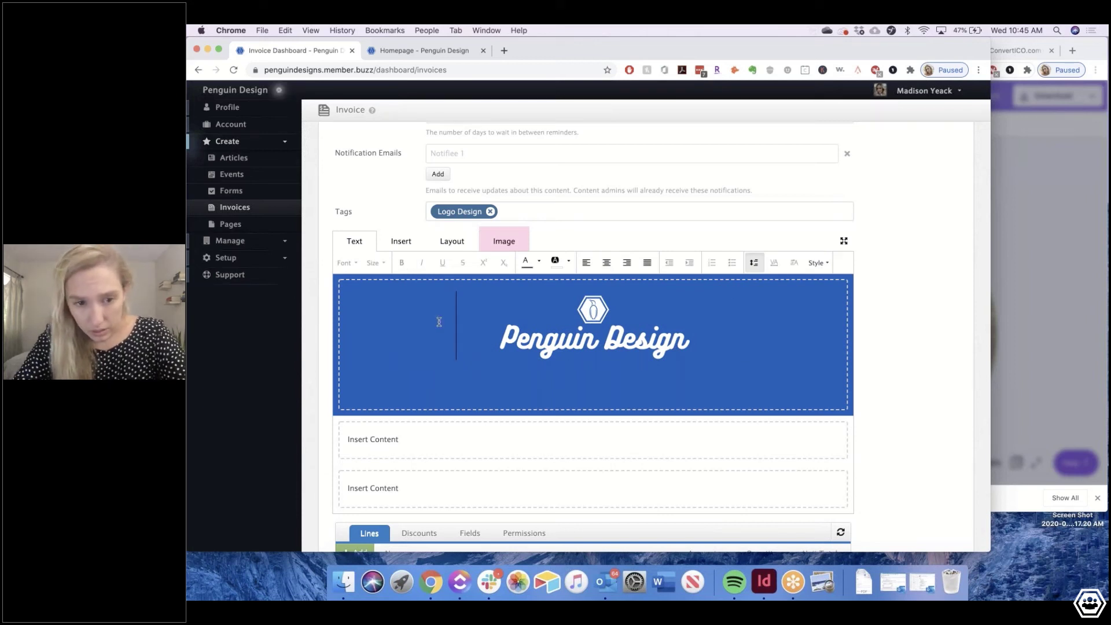
key("Return")
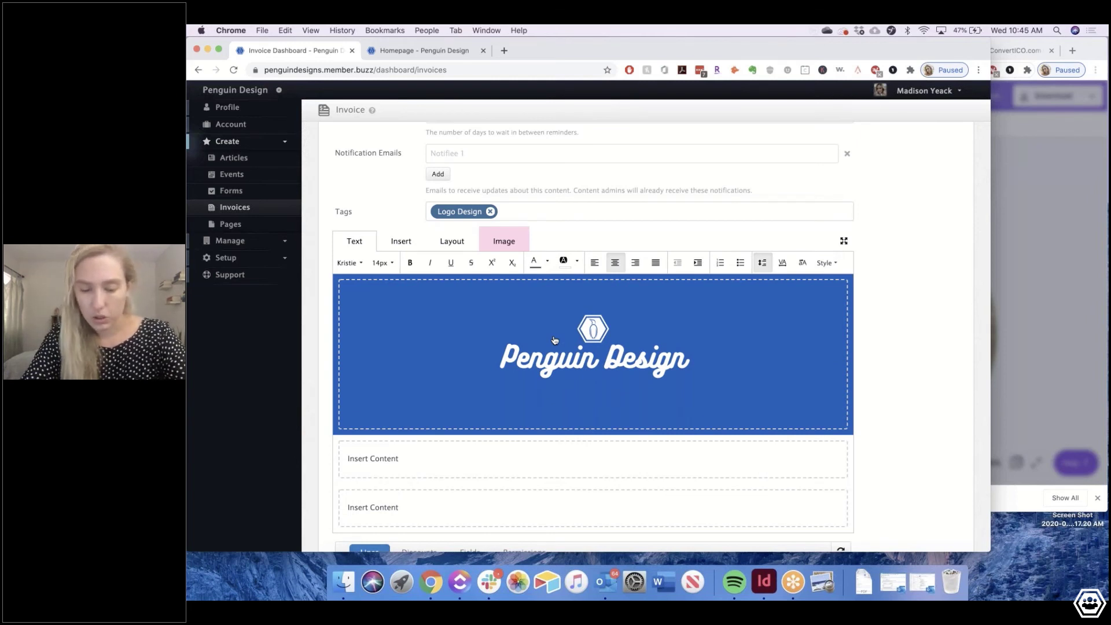
key("Return")
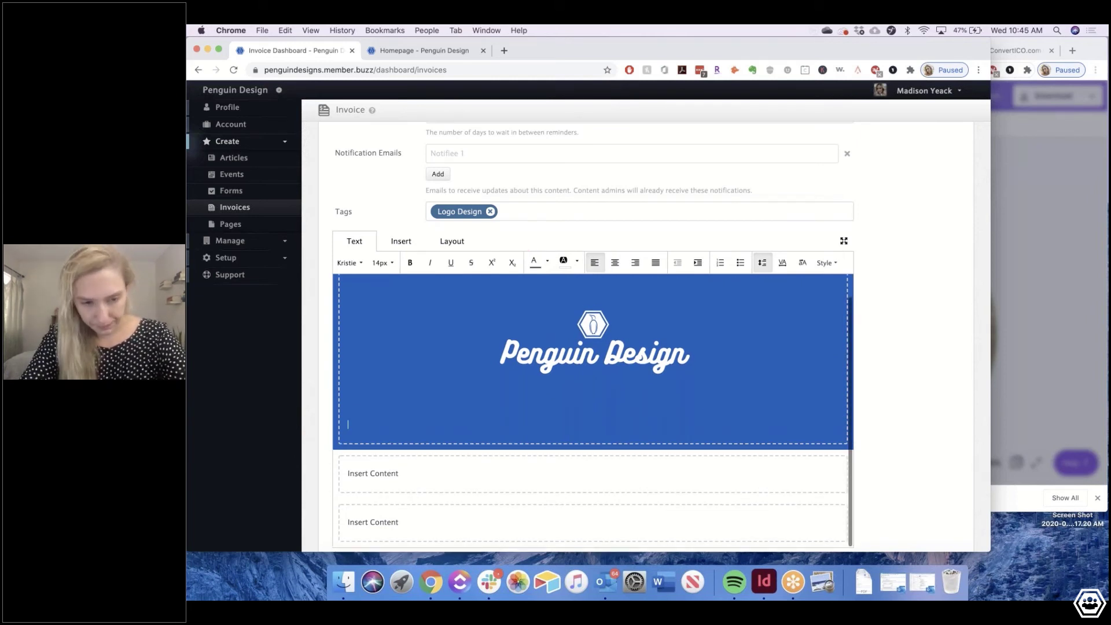
scroll(439, 370, "down", 2)
left_click(382, 371)
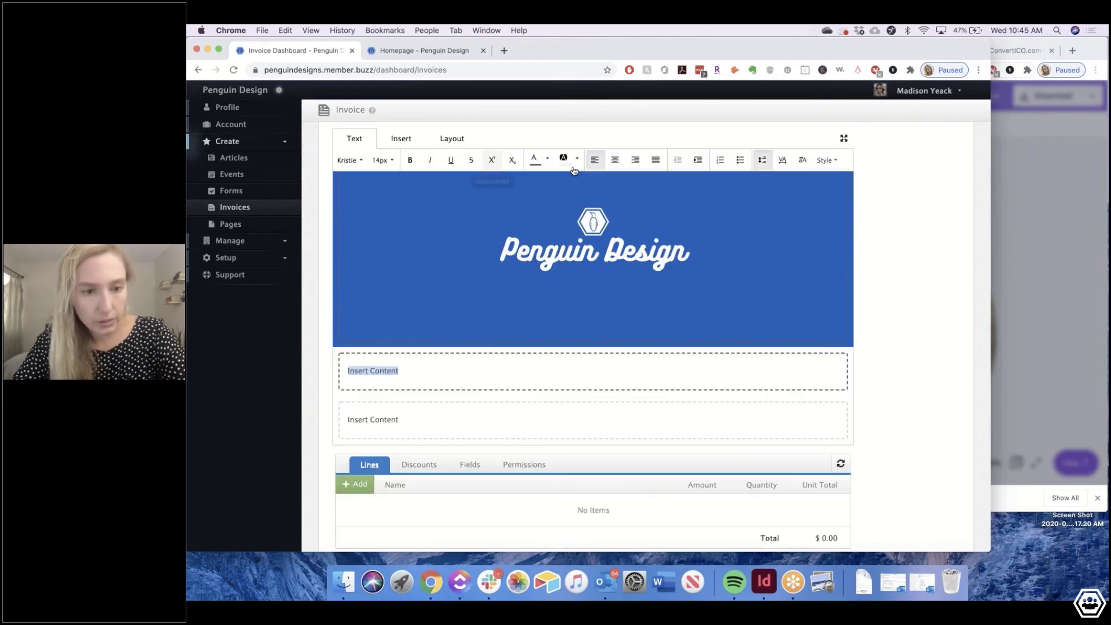
Type the heading 'Custom Information' into the second section
left_click(397, 370)
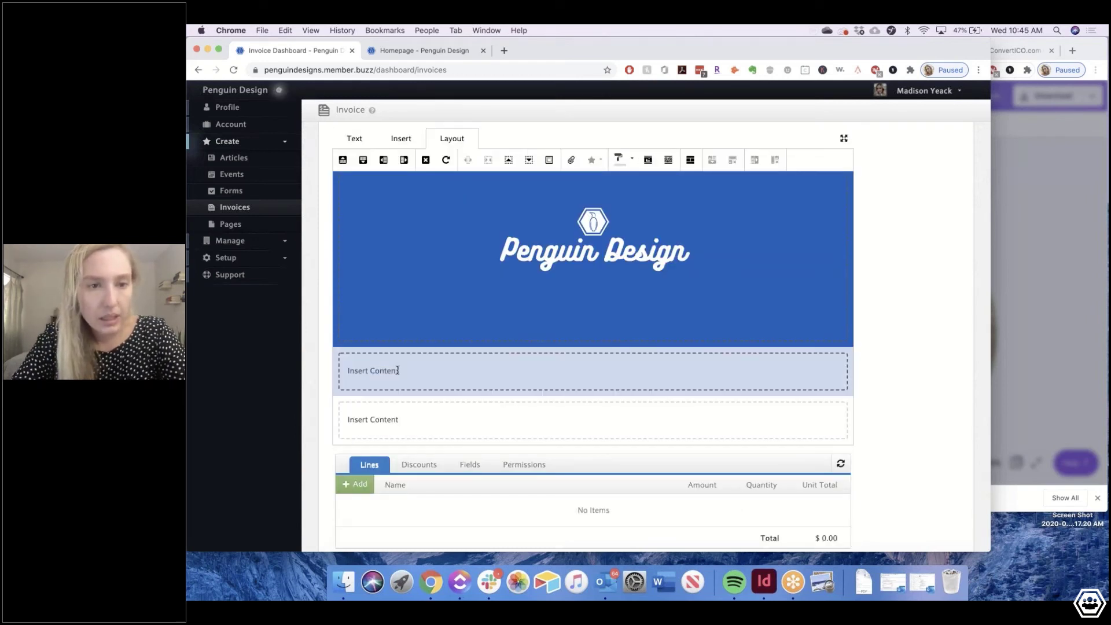
type("Custom Information about")
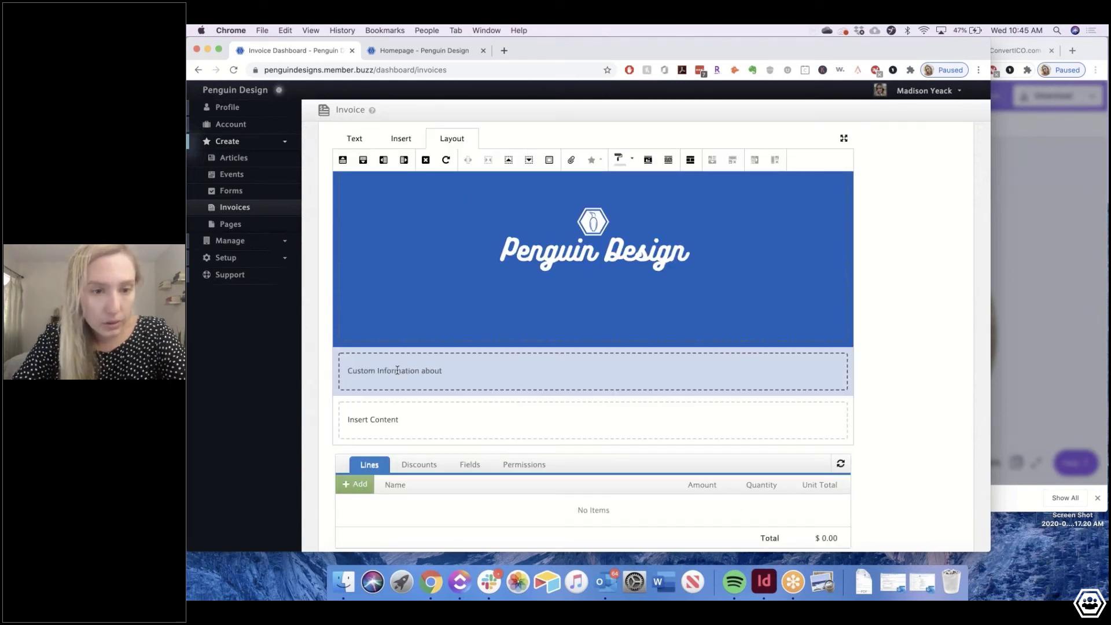
key("BackSpace")
key("BackSpace")
key("BackSpace")
key("BackSpace")
key("BackSpace")
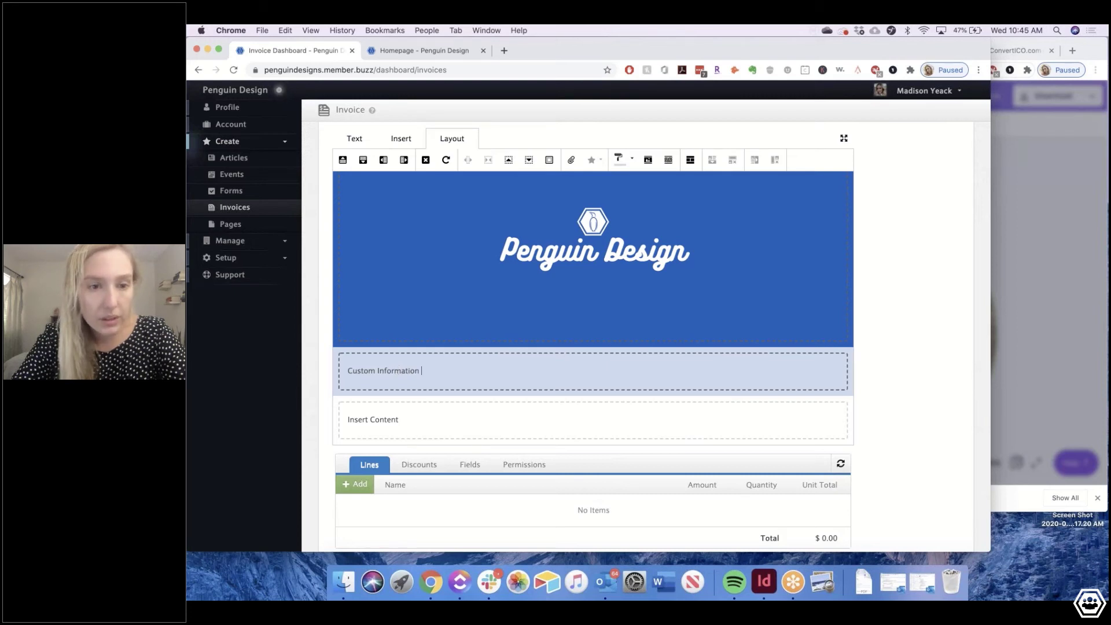
Format the heading as Gotham 20px in salmon and start a new line beneath it
triple_click(365, 371)
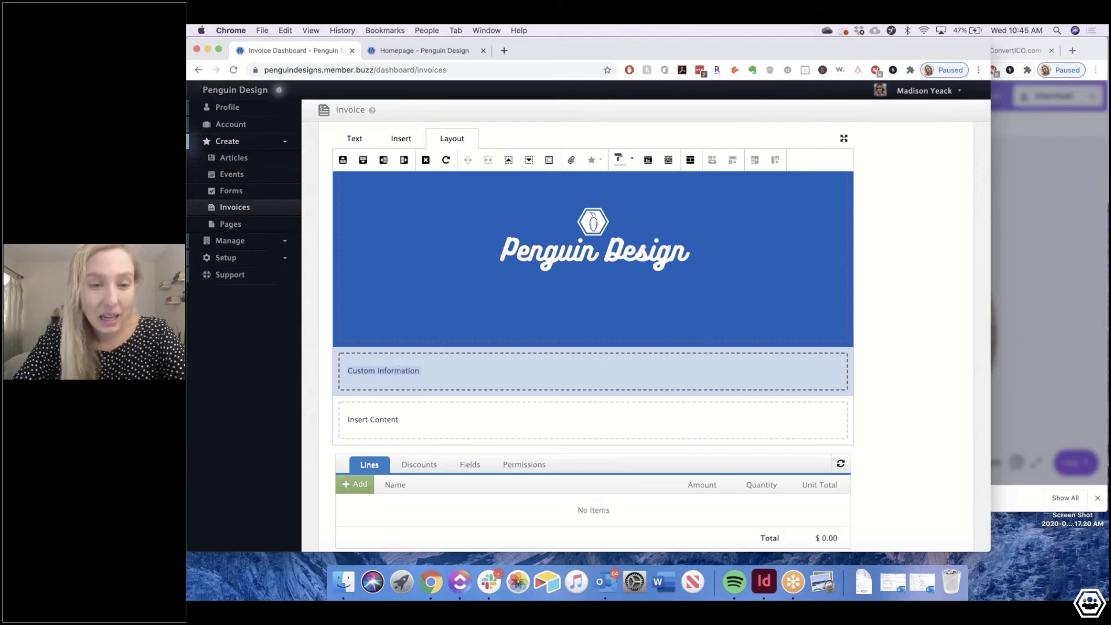
left_click(354, 139)
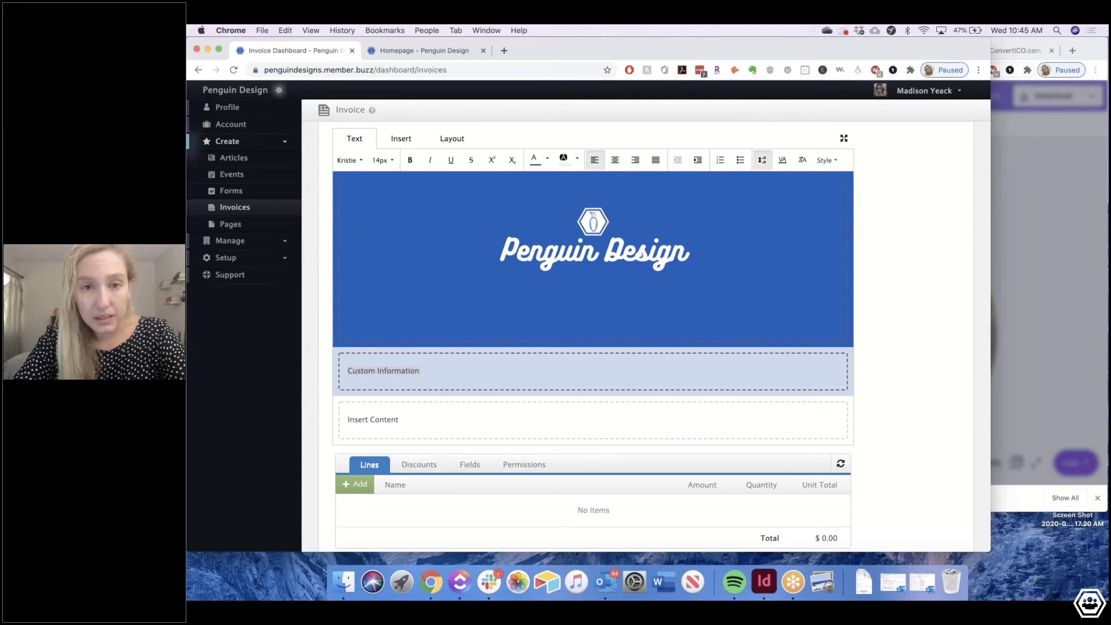
left_click(349, 160)
left_click(359, 262)
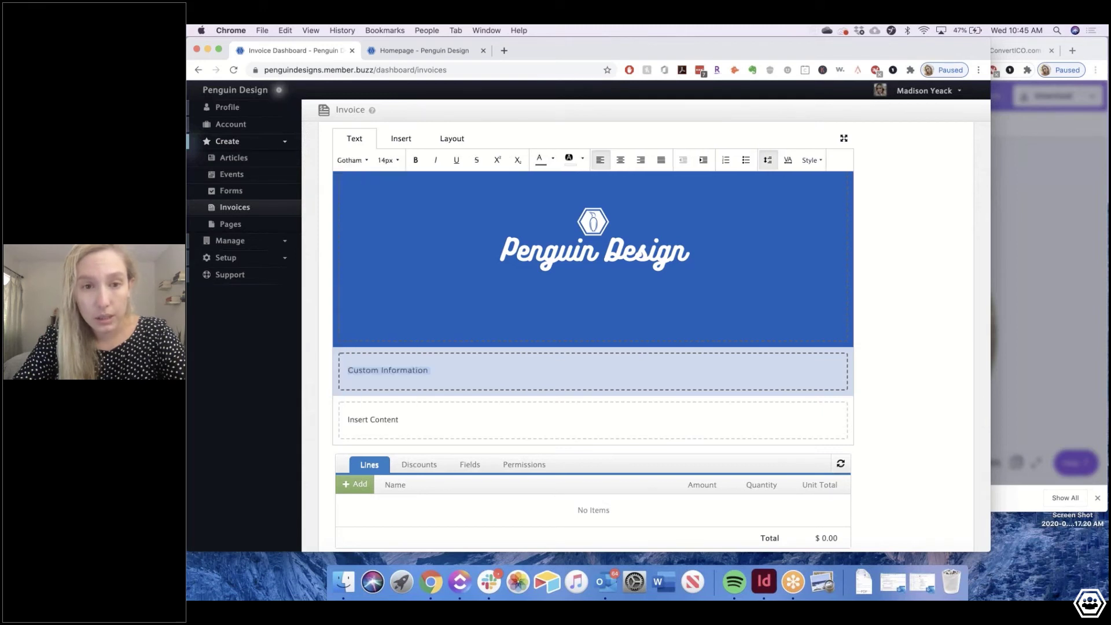
left_click(387, 160)
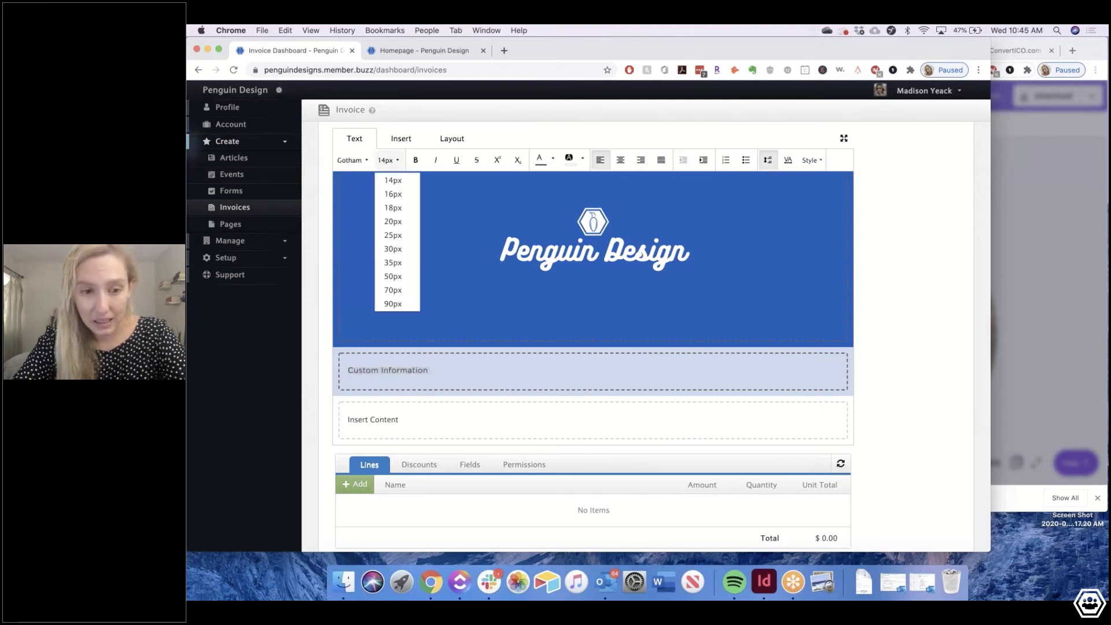
left_click(393, 221)
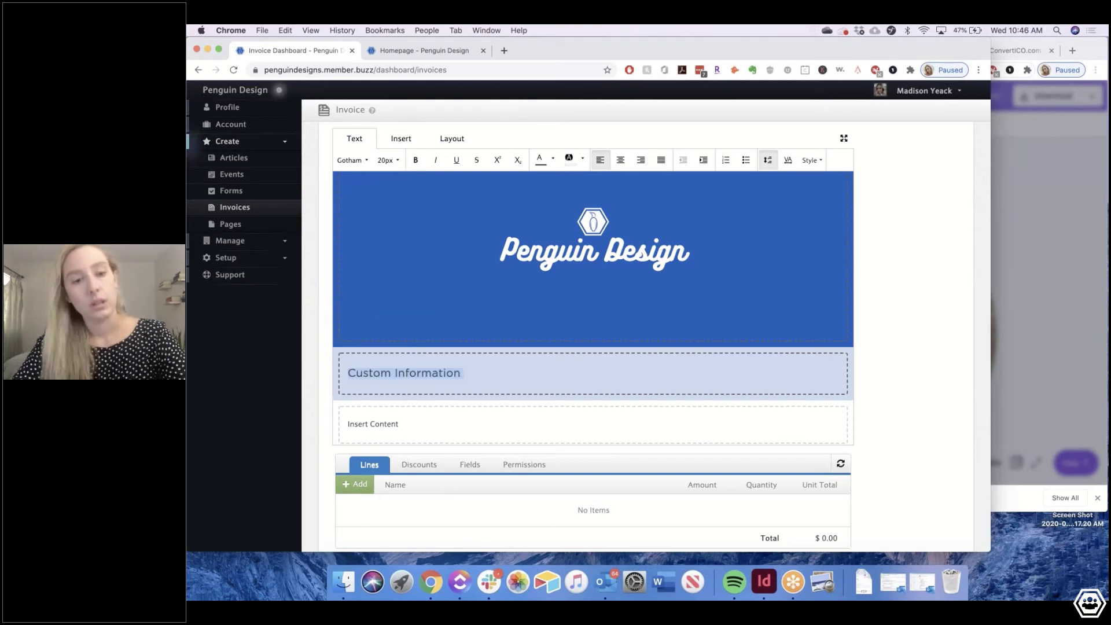
left_click(554, 162)
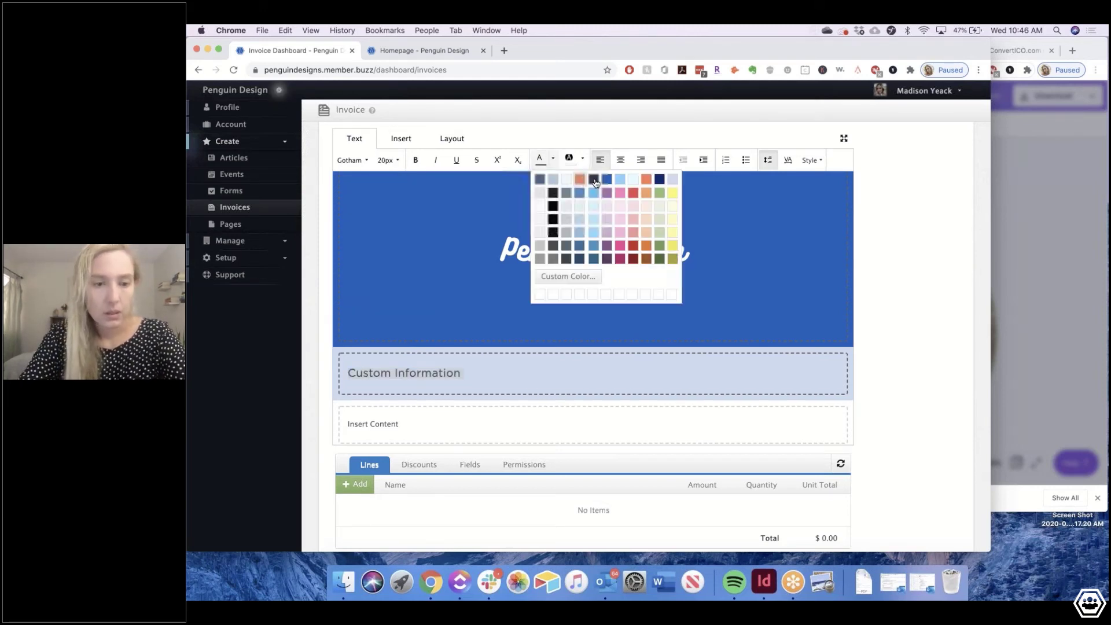
left_click(581, 183)
left_click(529, 375)
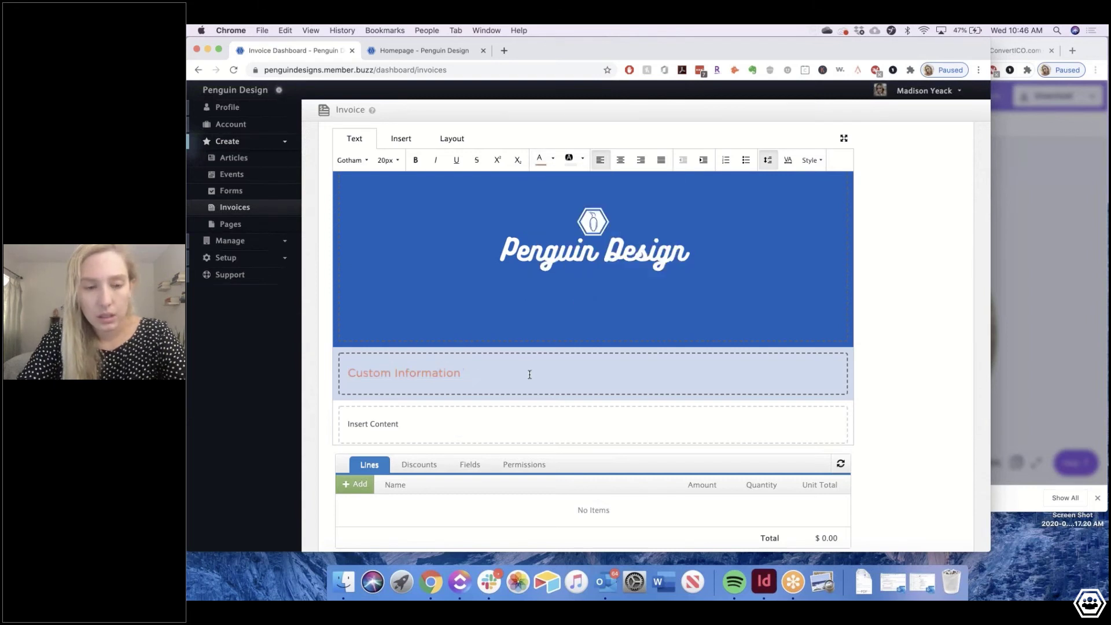
key("Return")
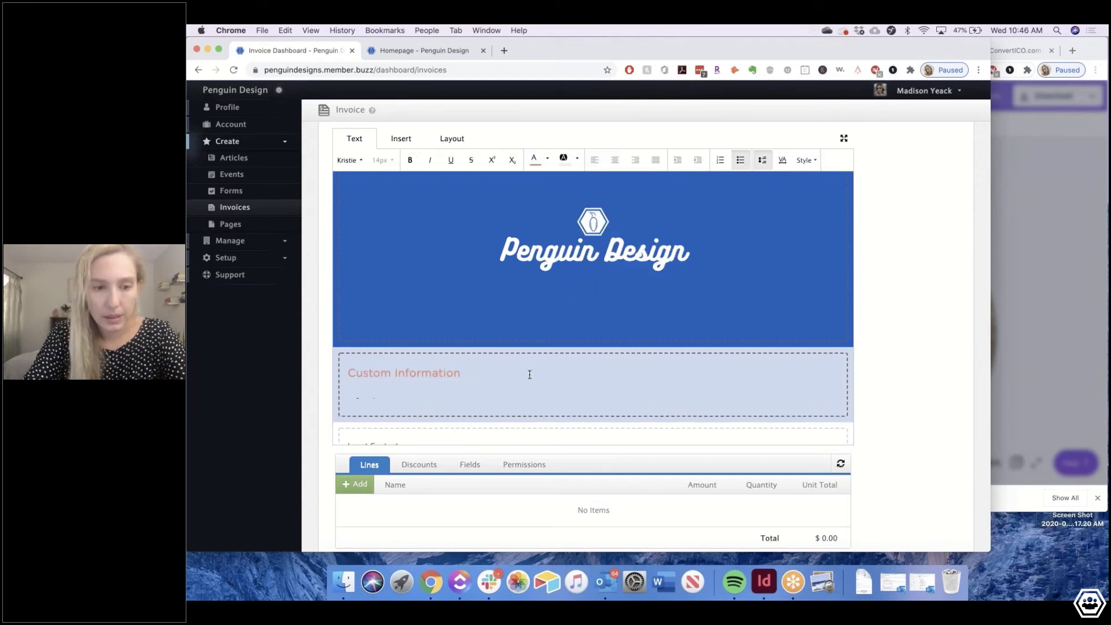
Type the lines '-Two rounds of revision' and 'final docuements' under the heading
type("-")
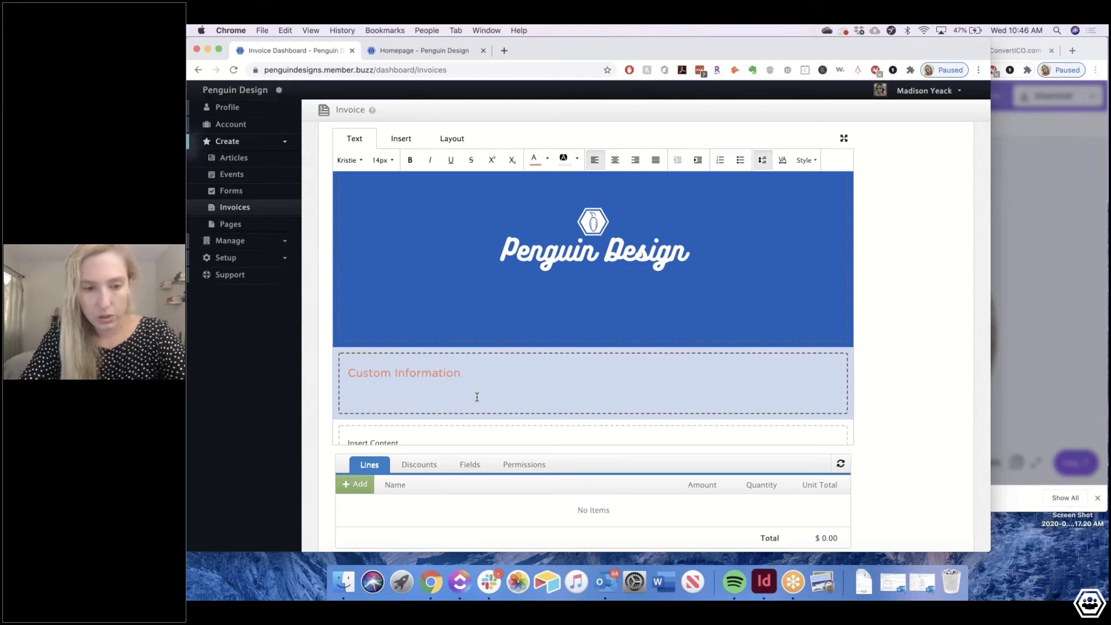
type("Two r")
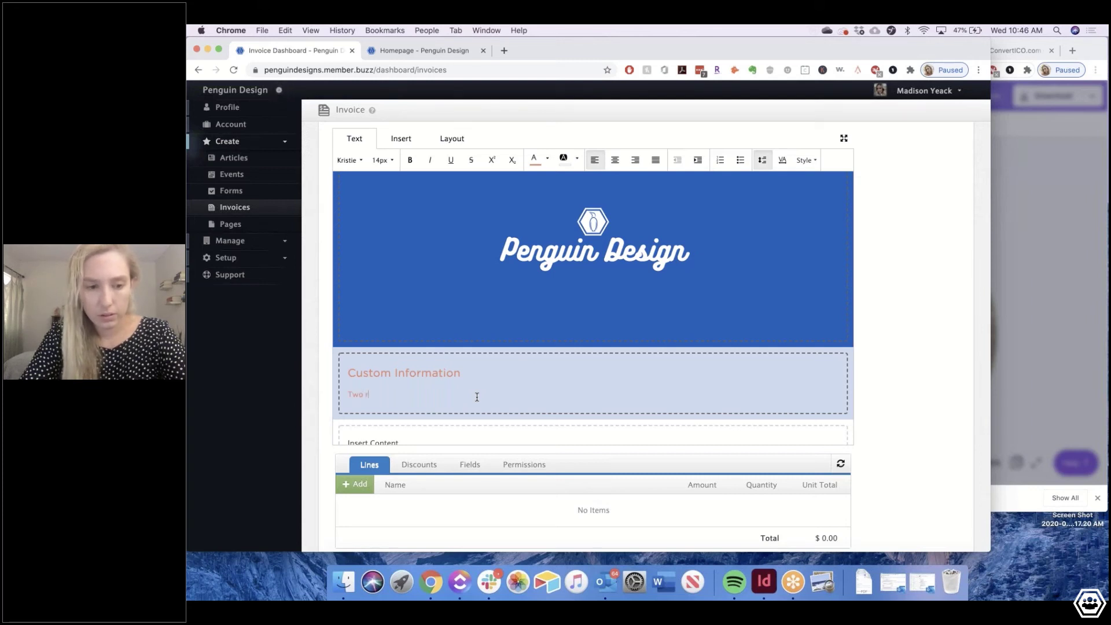
type("ounds ")
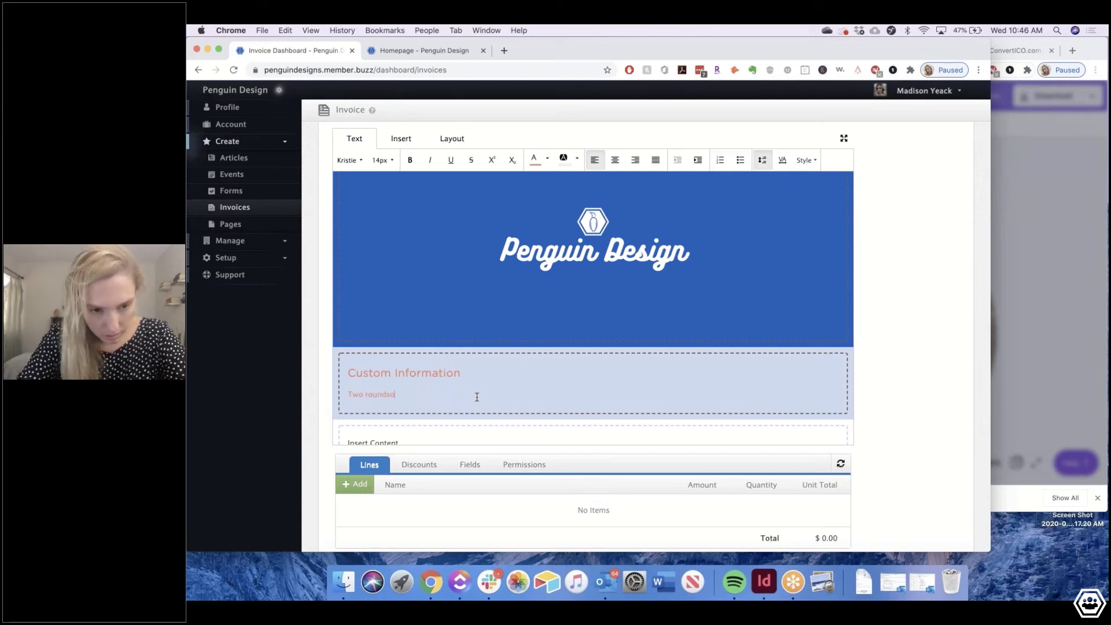
type("of")
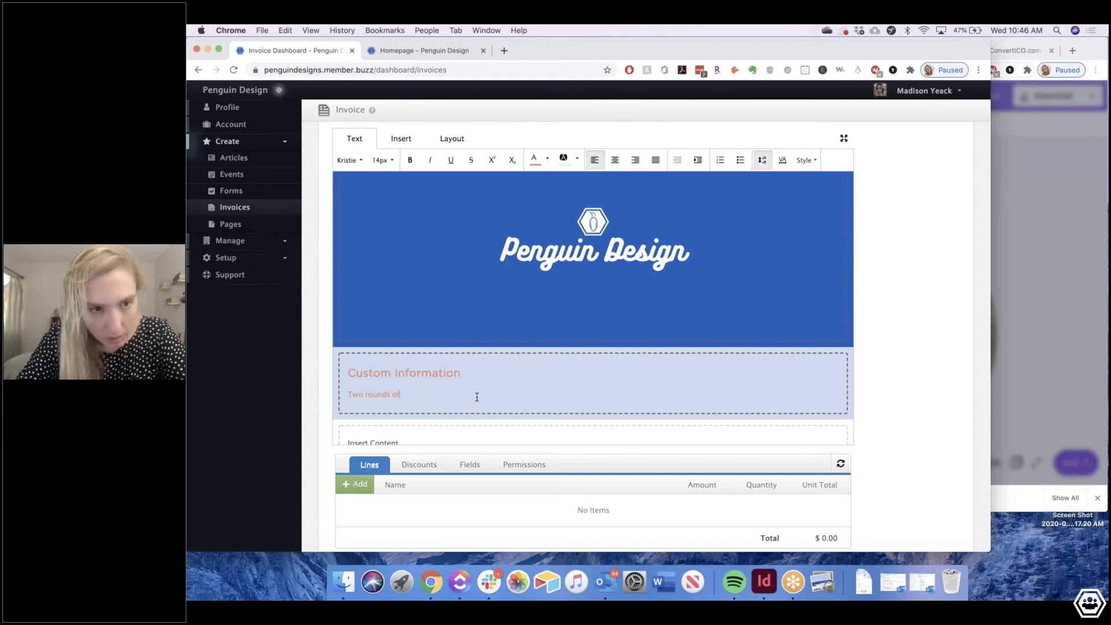
type(" revision")
key("Return")
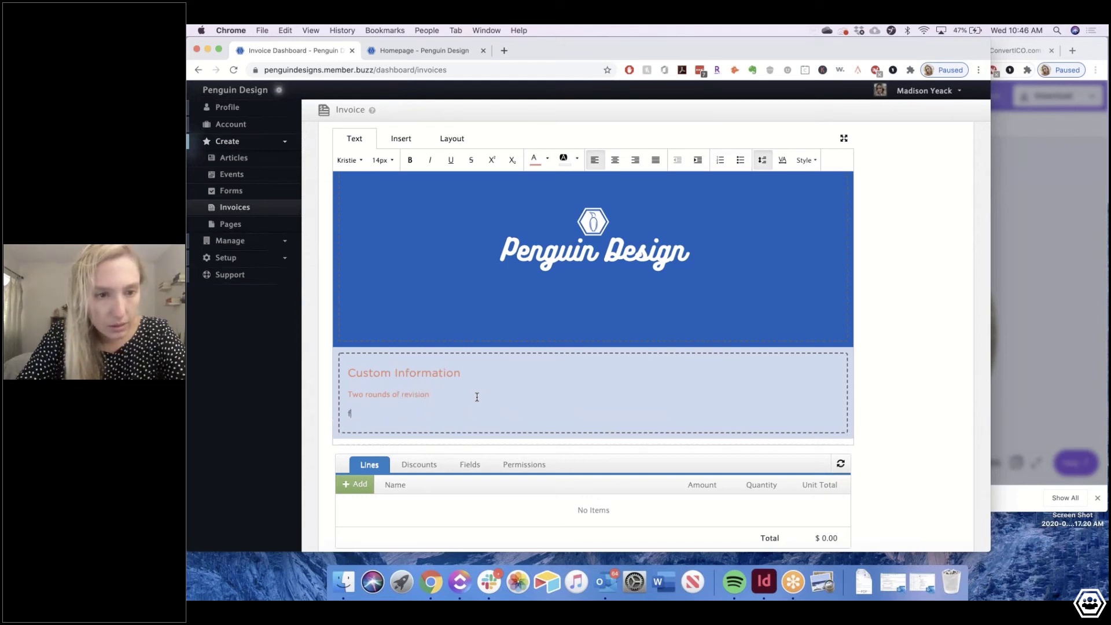
type("final ")
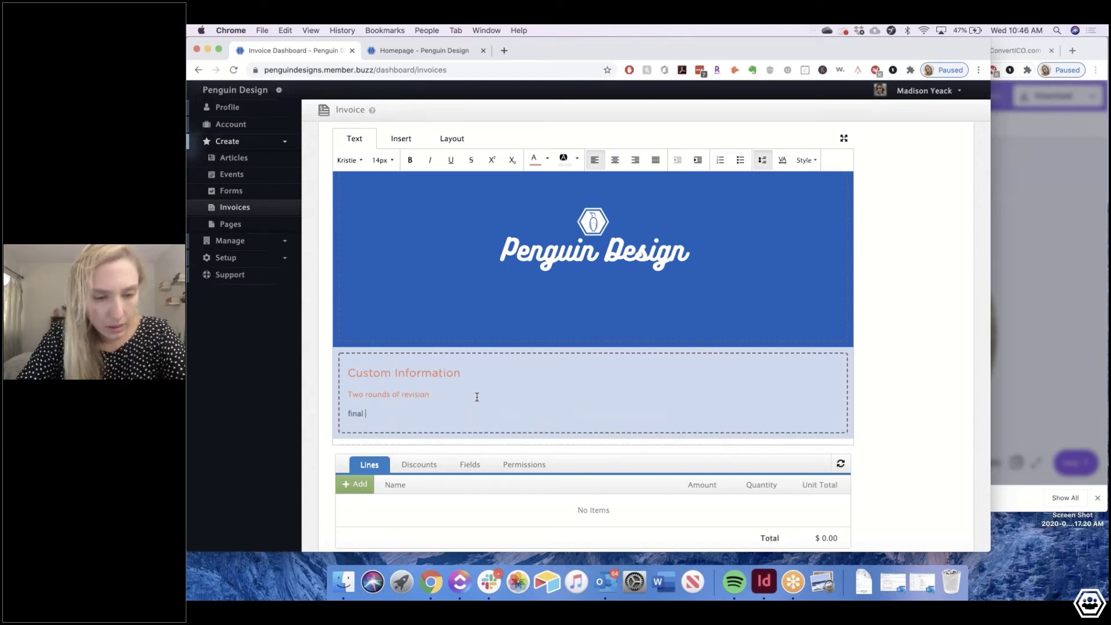
type("docuements")
Make both lines Gotham 18px in orange and lowercase the leading 'T'
left_click_drag(412, 413, 343, 393)
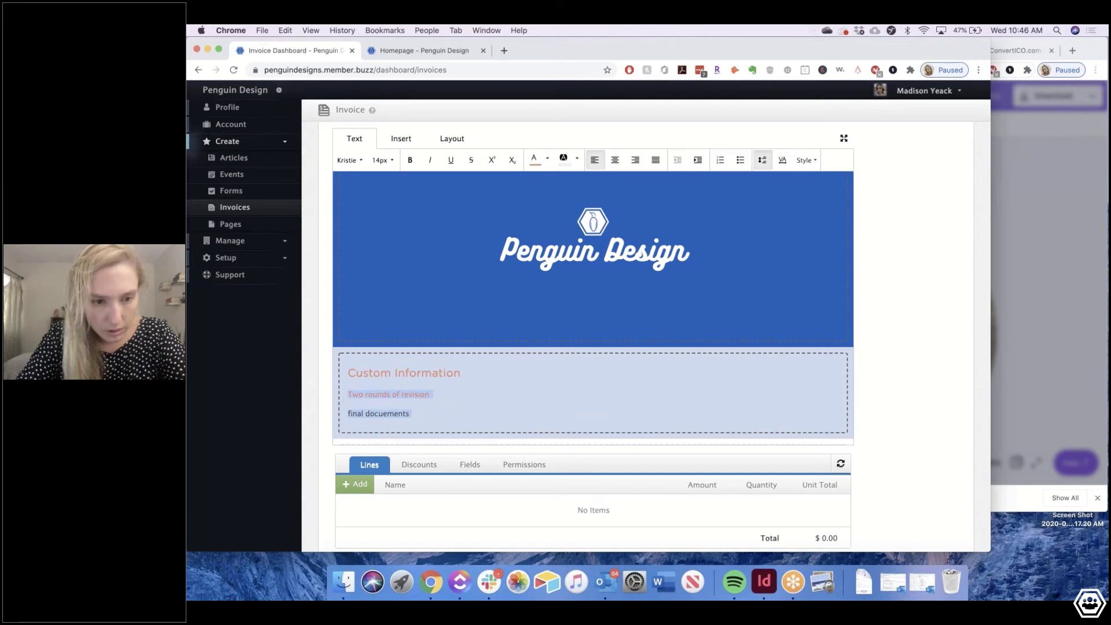
left_click(360, 161)
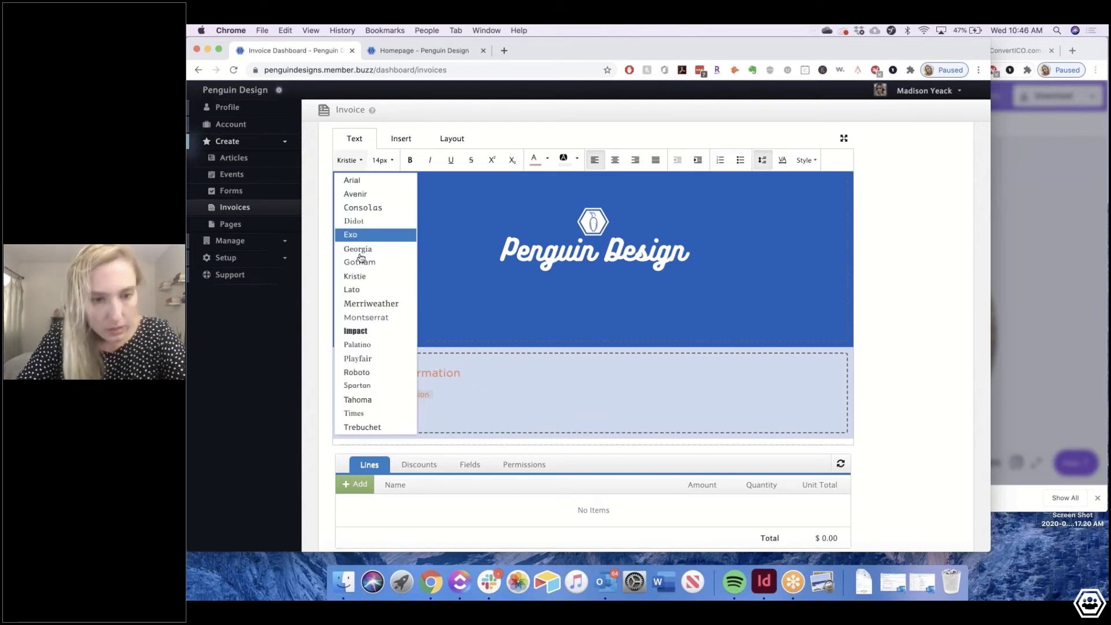
left_click(359, 262)
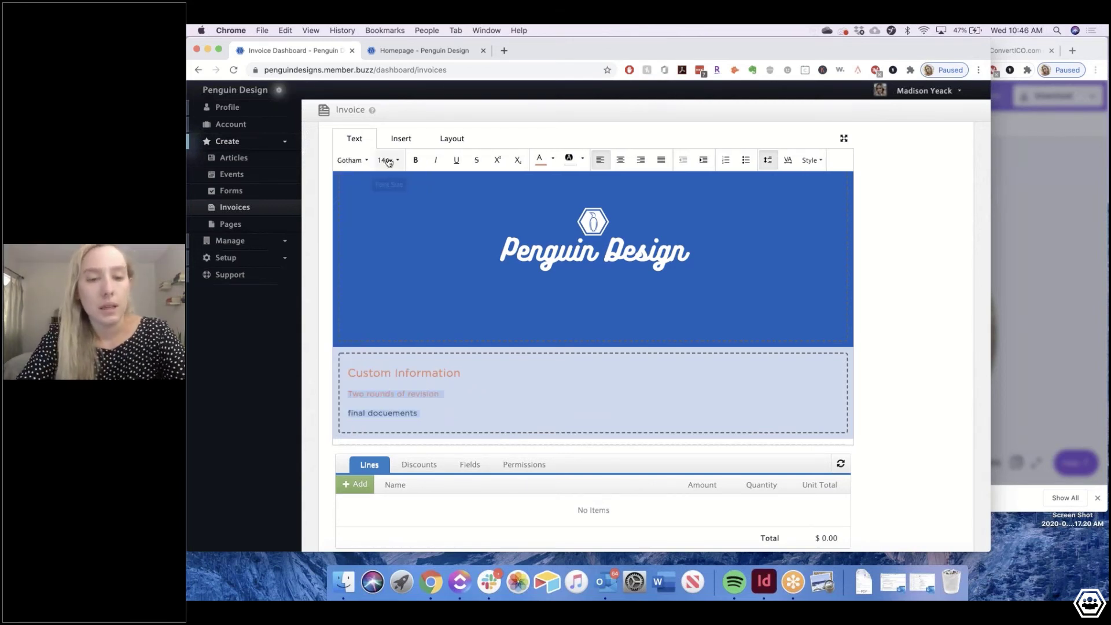
left_click(389, 162)
left_click(395, 207)
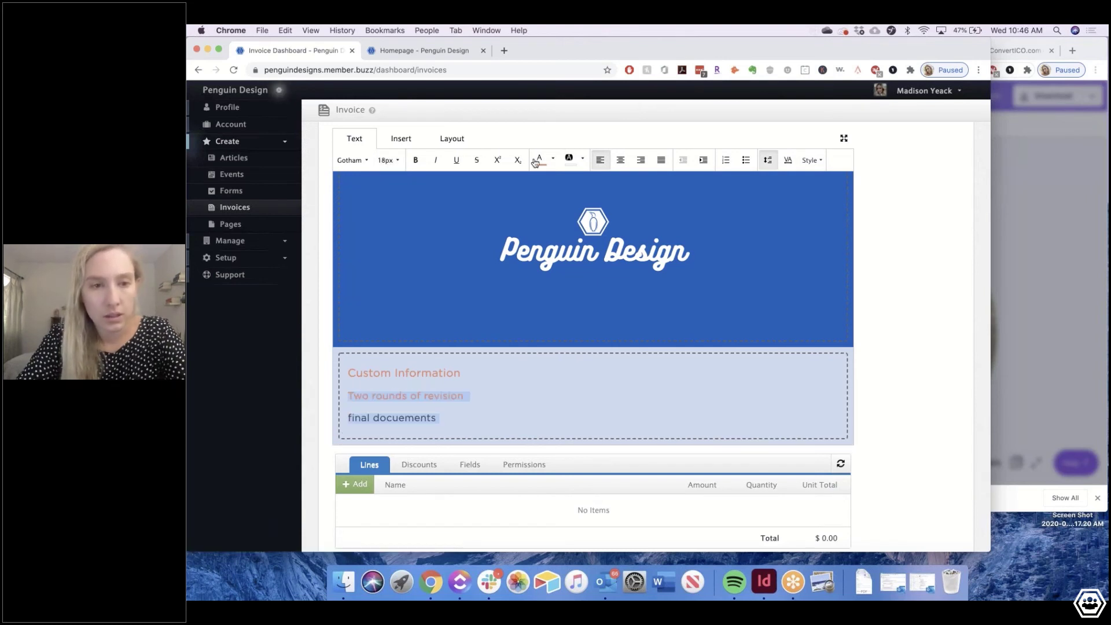
left_click(535, 162)
left_click(354, 396)
key("BackSpace")
type("t")
left_click(451, 414)
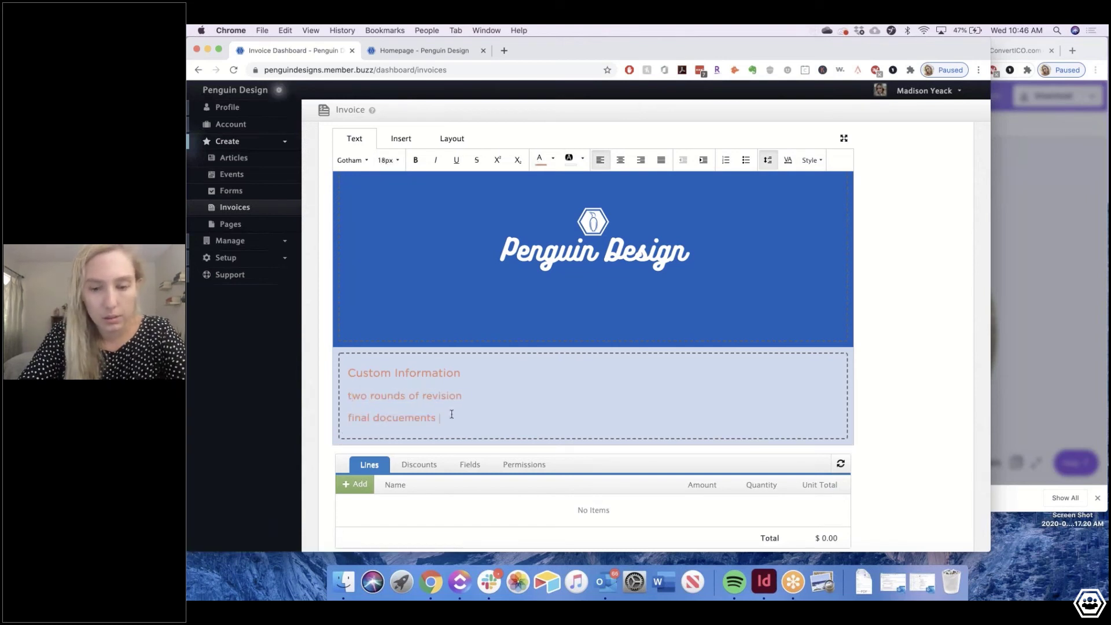
scroll(405, 419, "down", 2)
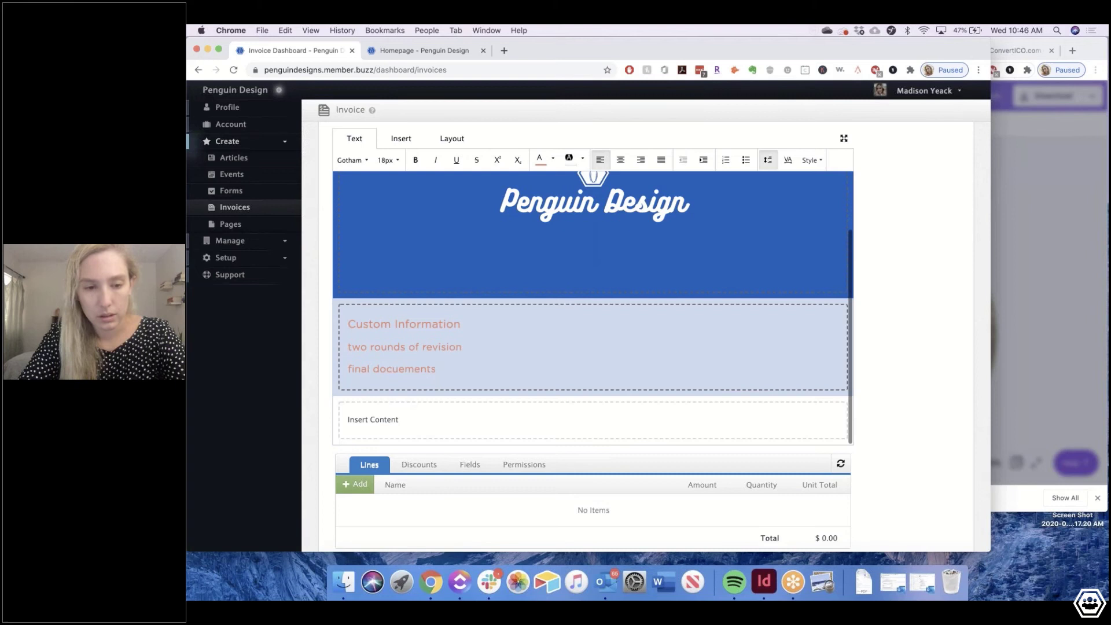
Replace the third block's placeholder with a 'Contact Information' heading and the contact's e-mail address
double_click(387, 422)
key("BackSpace")
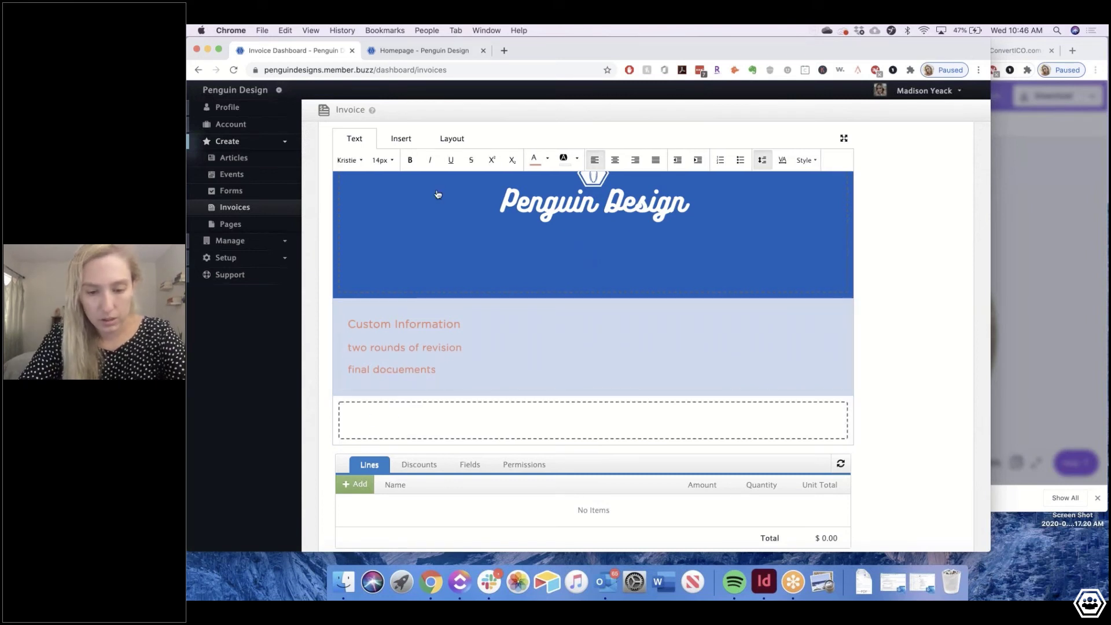
type("Please")
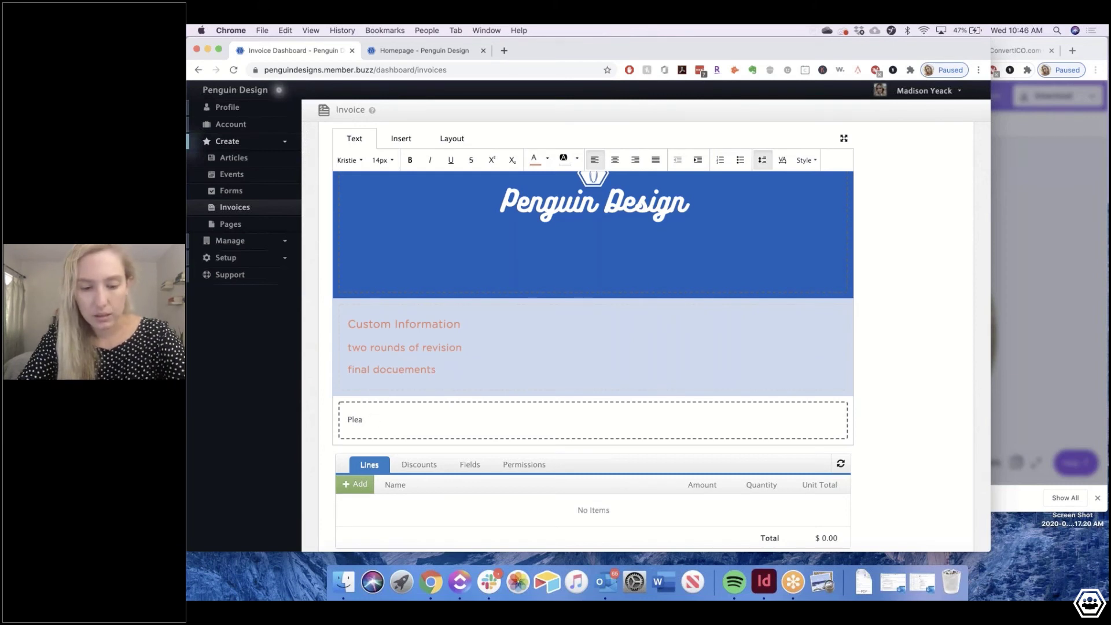
key("BackSpace")
key("BackSpace")
key("BackSpace")
key("BackSpace")
type("Contact I")
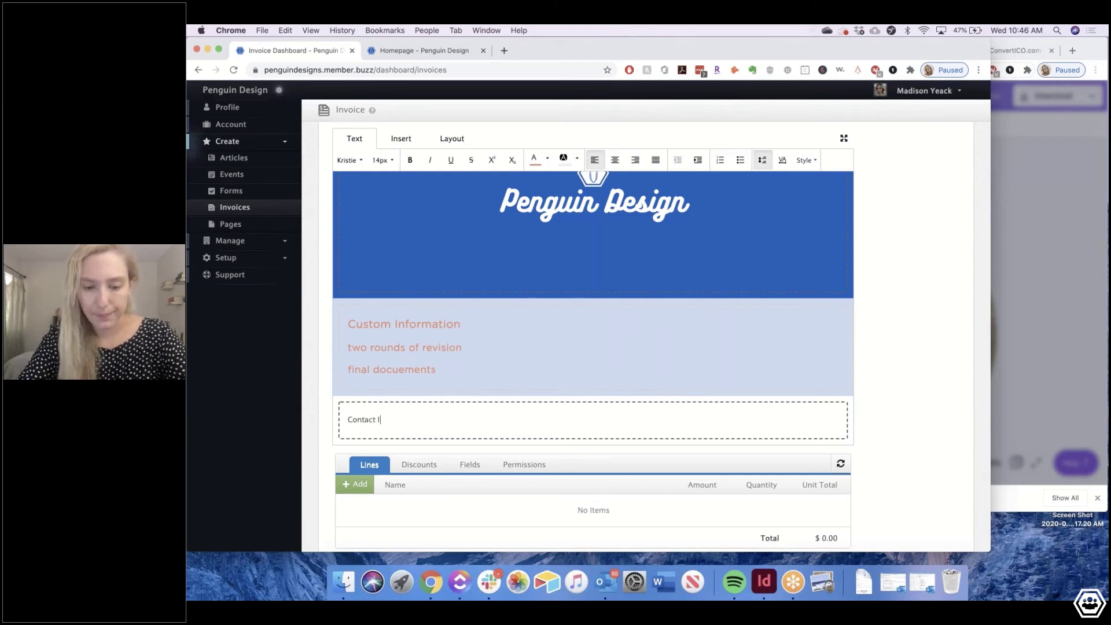
type("nformatio")
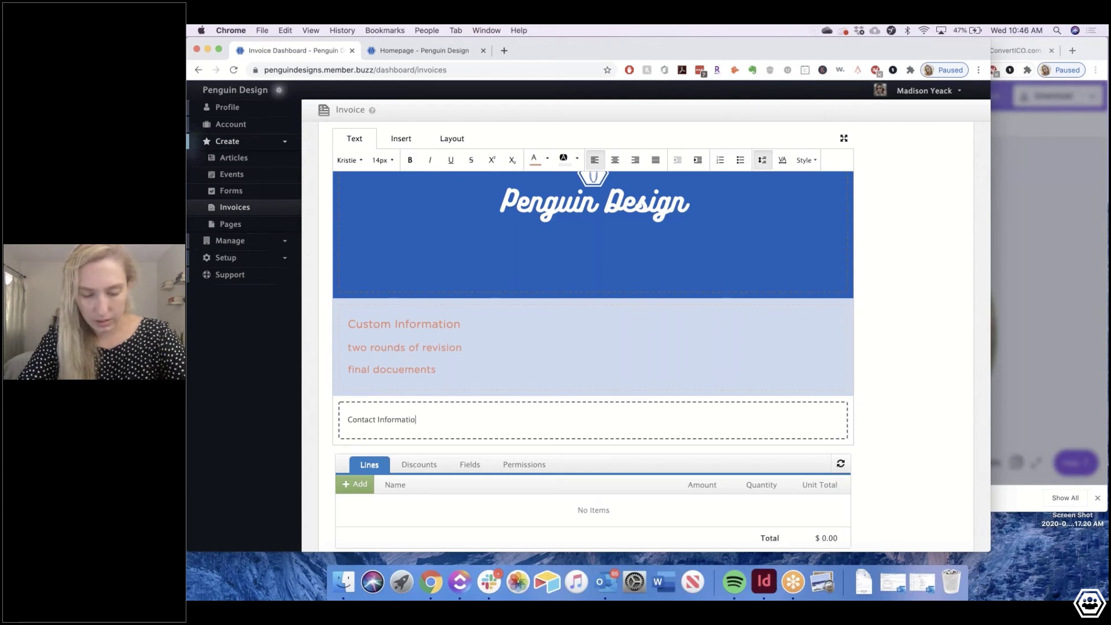
type("n")
key("Return")
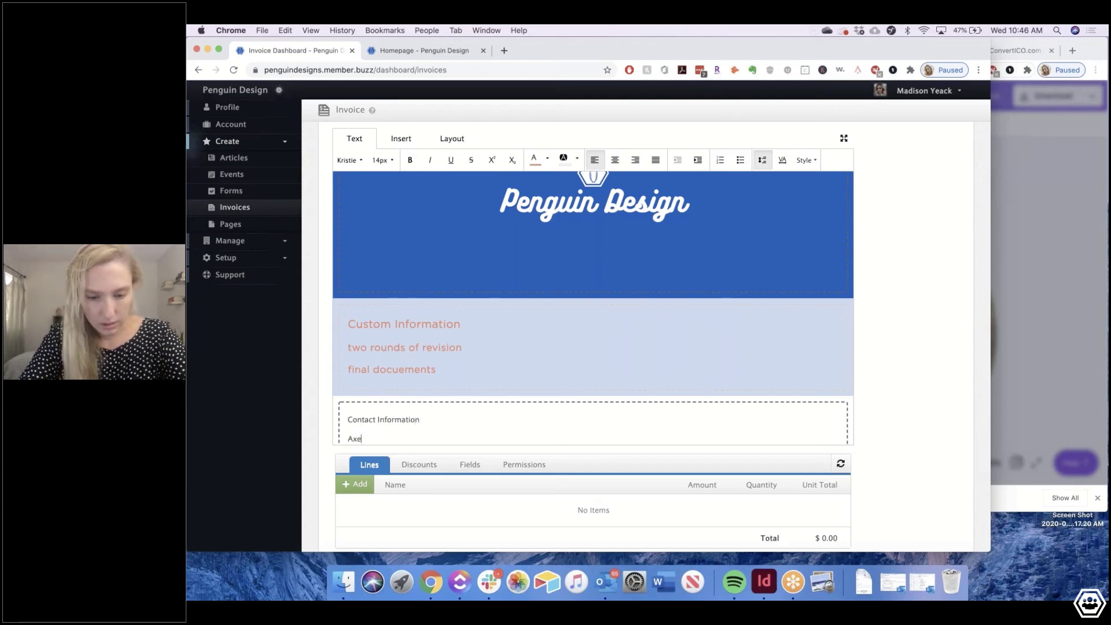
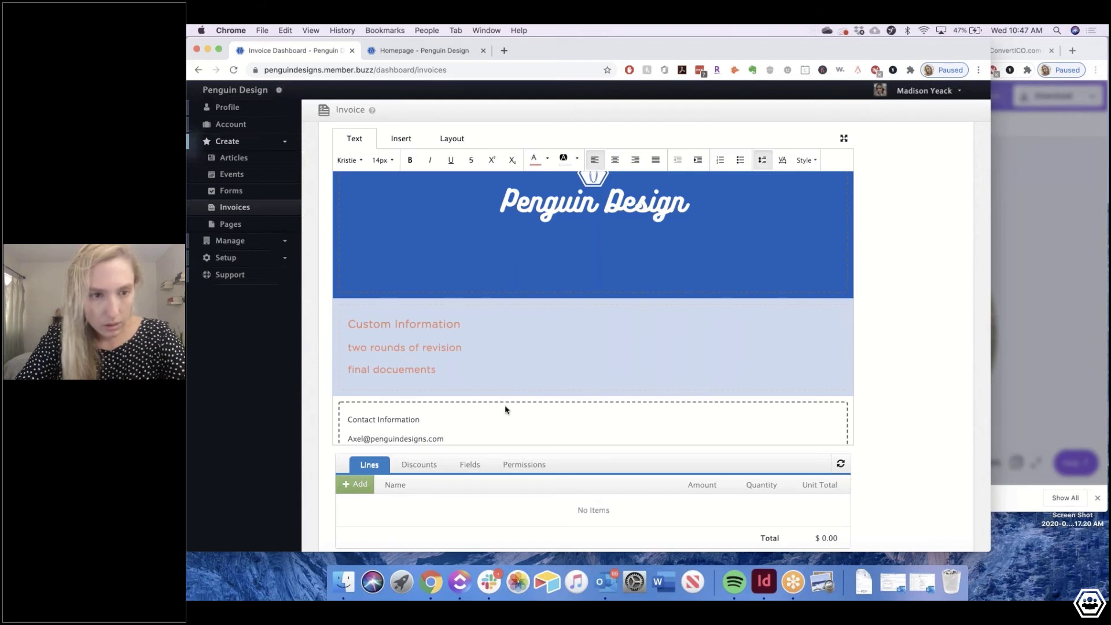
key("Return")
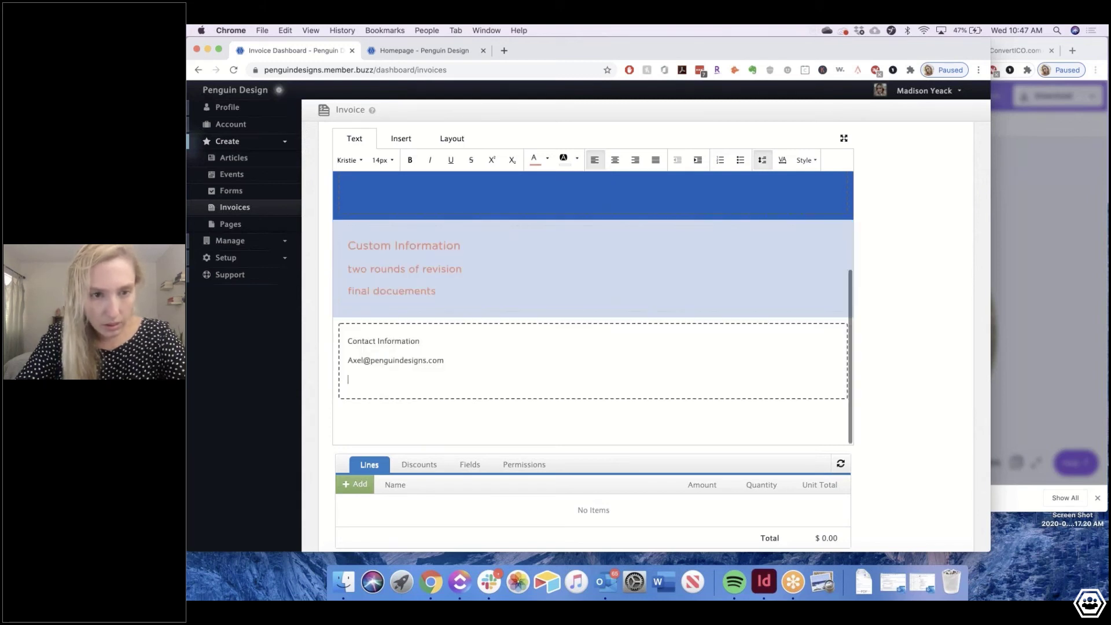
key("BackSpace")
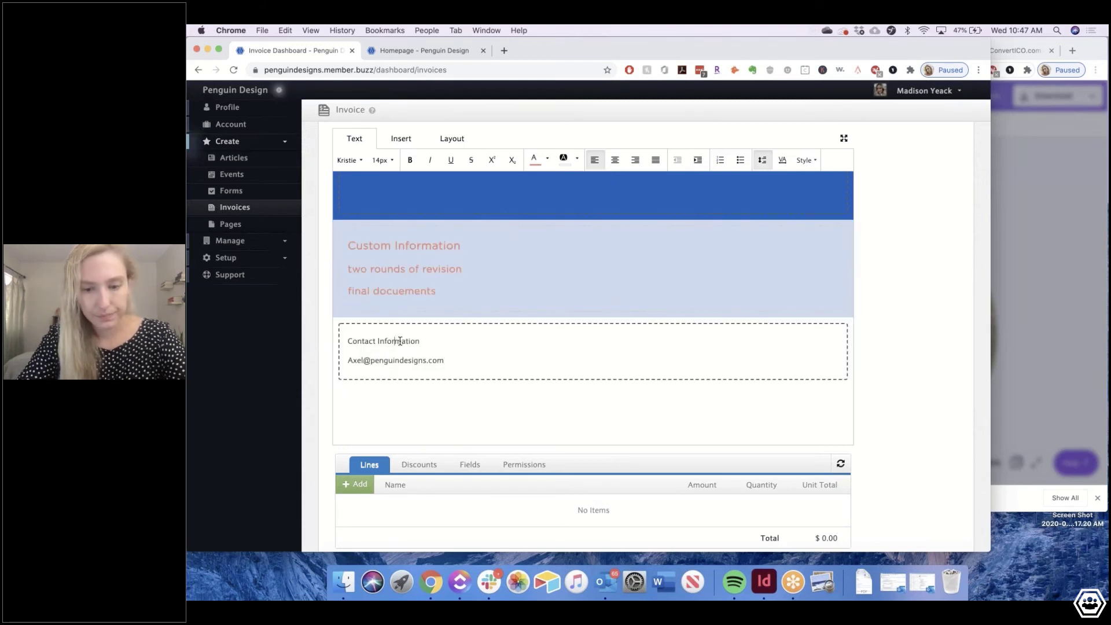
Set both contact lines to Gotham and add the contact's phone number below
double_click(404, 341)
double_click(439, 360)
left_click_drag(428, 361, 347, 341)
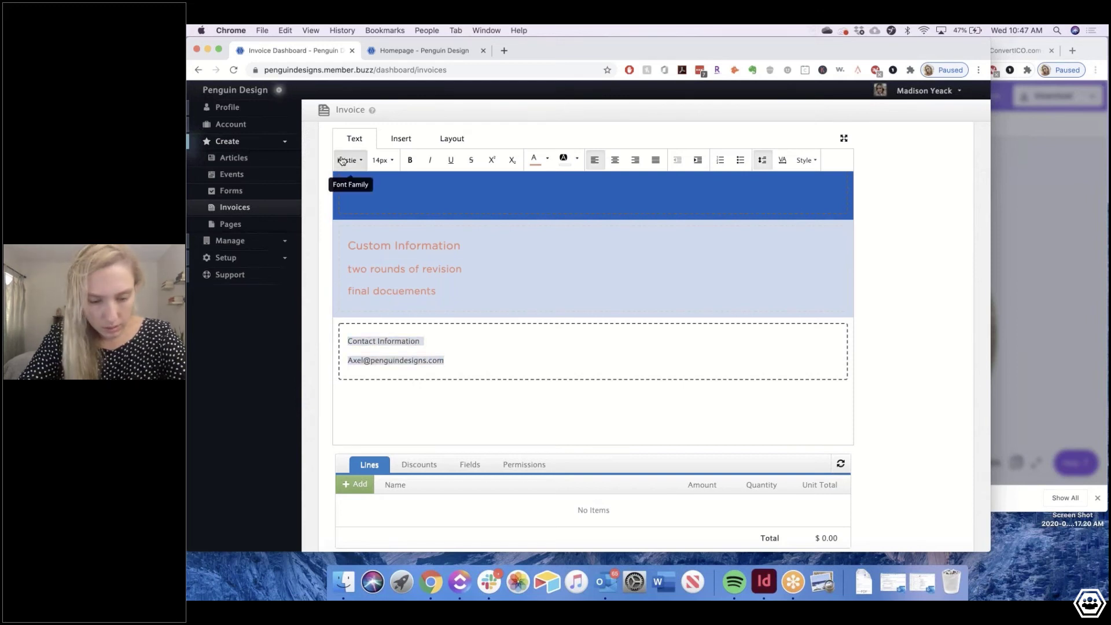
left_click(347, 160)
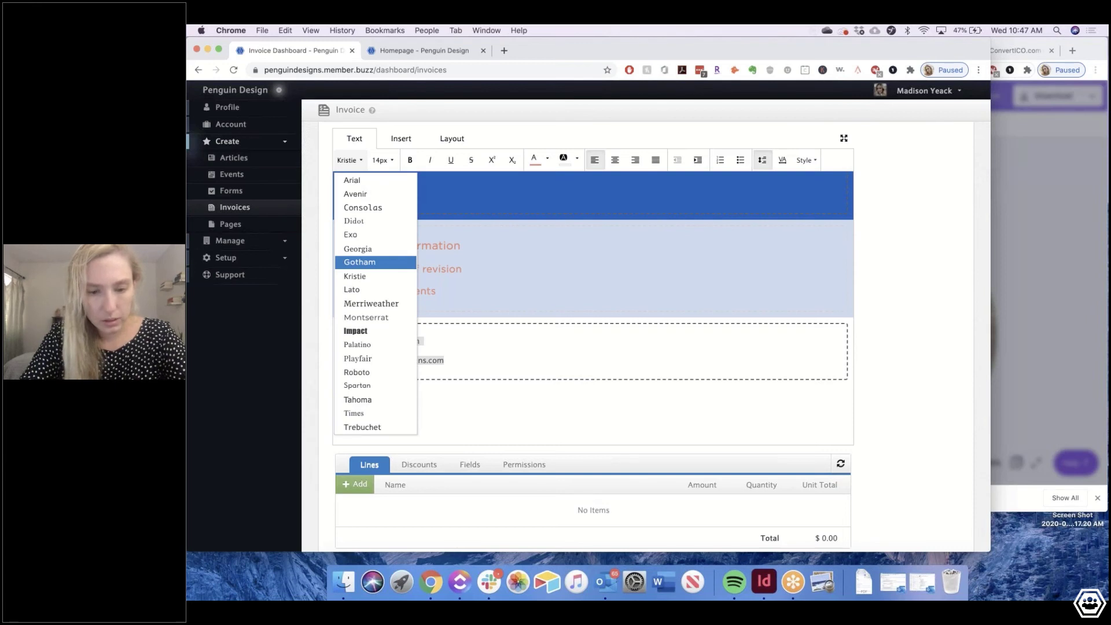
left_click(370, 262)
left_click(484, 362)
key("Return")
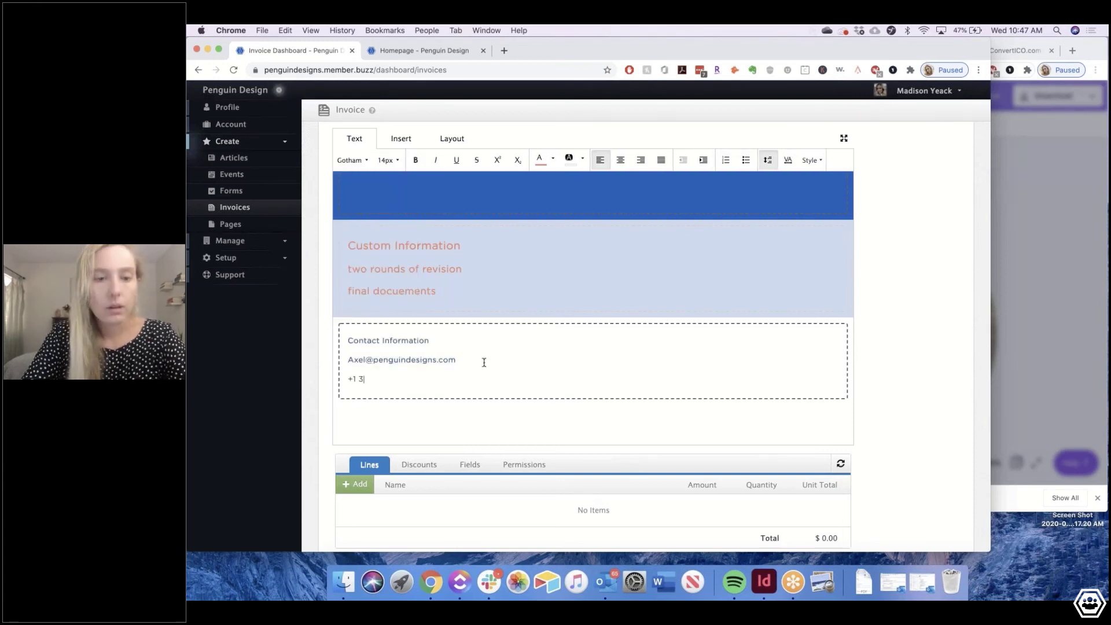
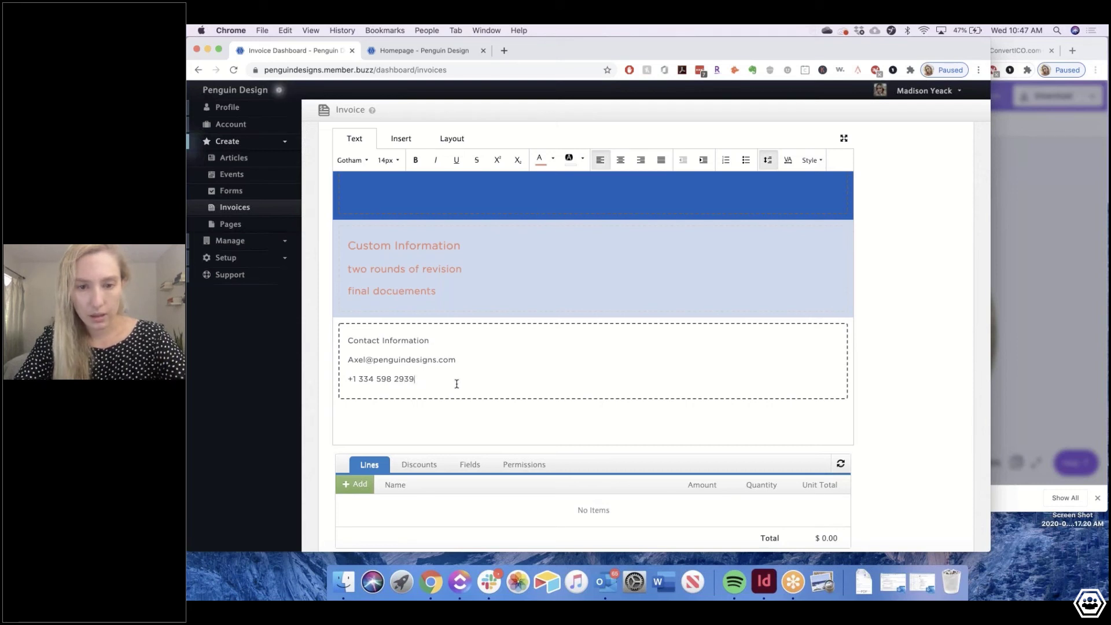
Split the contact block into a new box and type 'Invoices not paid within 30 days of'
left_click(451, 138)
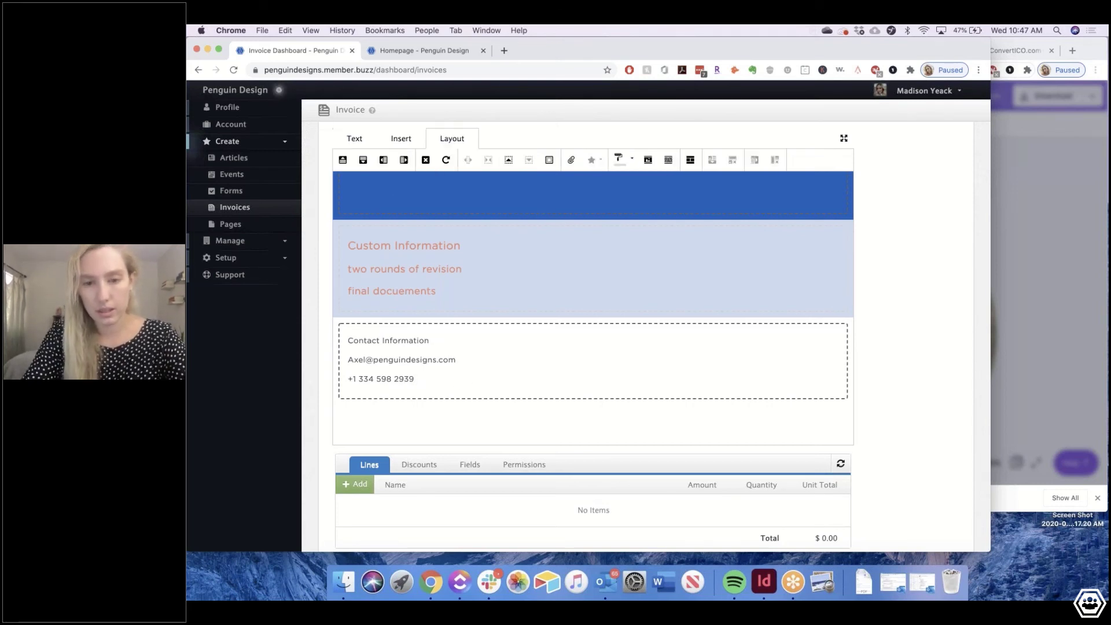
left_click(404, 160)
triple_click(626, 345)
type("Invoices")
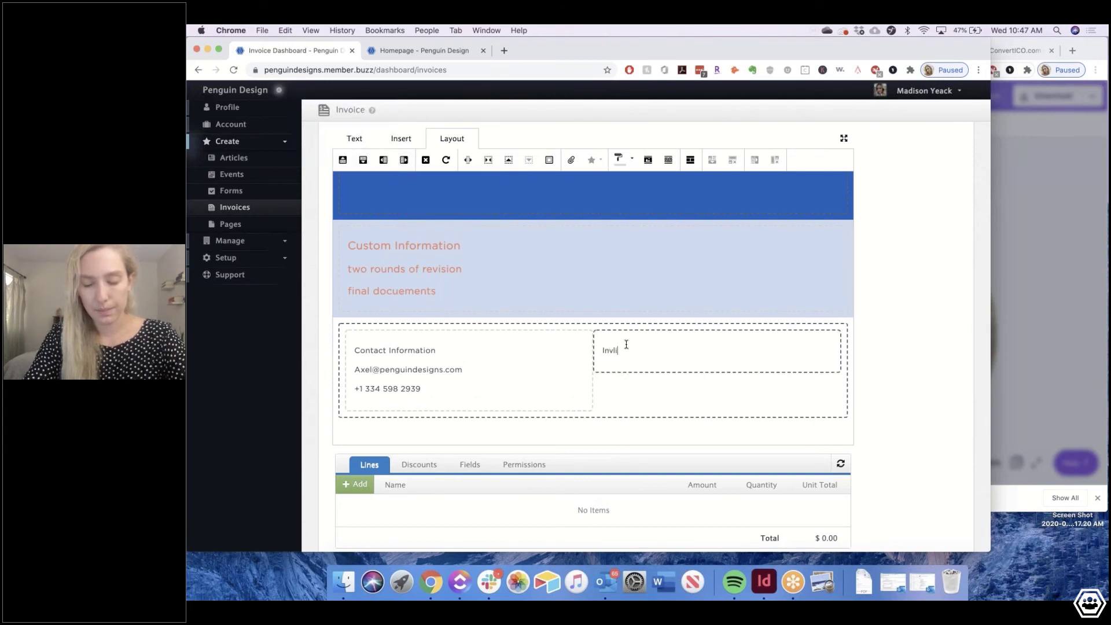
type(" not pau")
key("BackSpace")
key("BackSpace")
type("id")
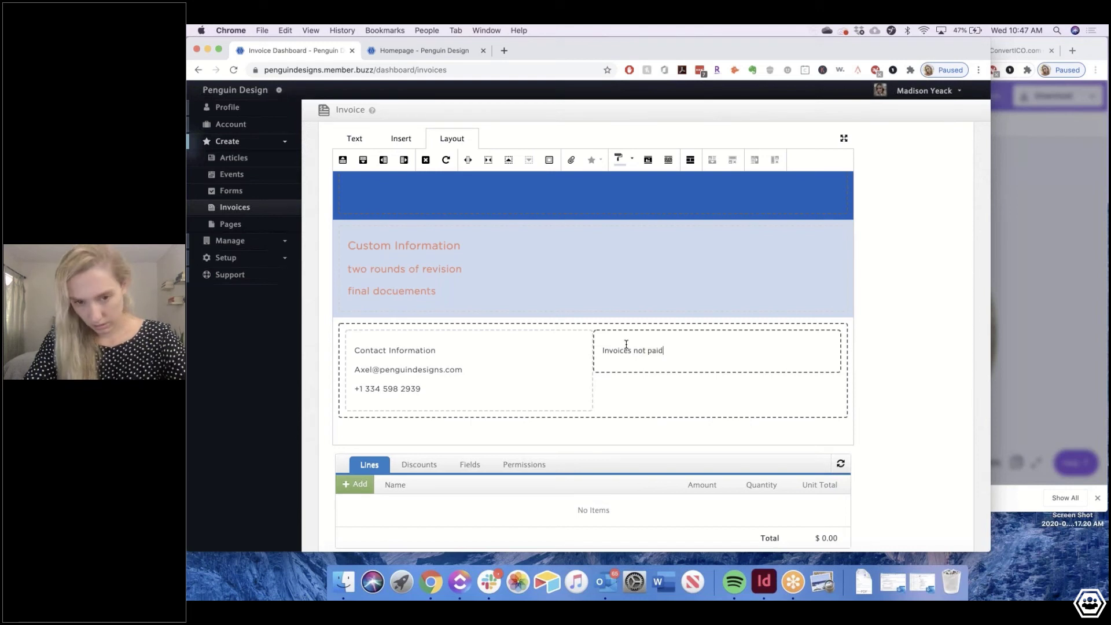
type(" within ")
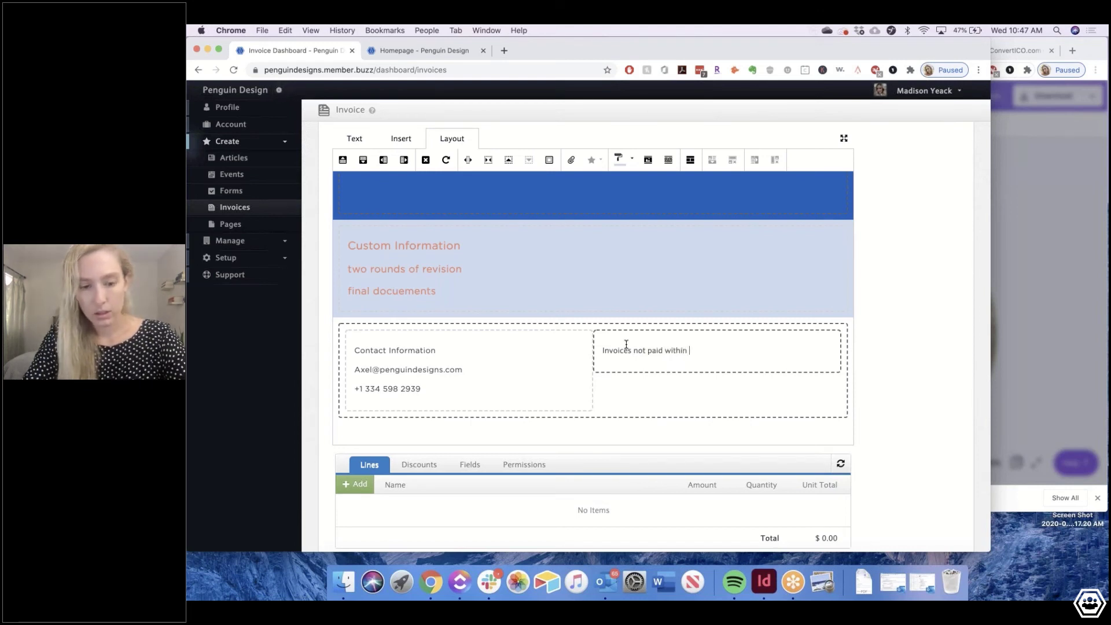
type("30 days of")
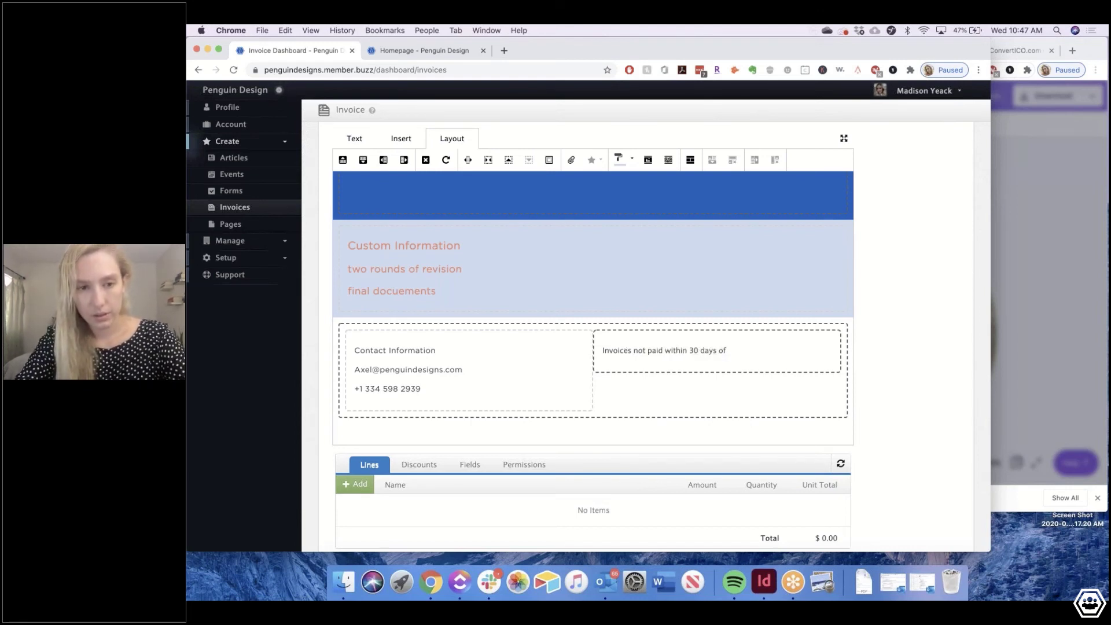
Finish the footer note with 'will receive a 10% fee.'
scroll(626, 344, "up", 2)
scroll(593, 306, "up", 2)
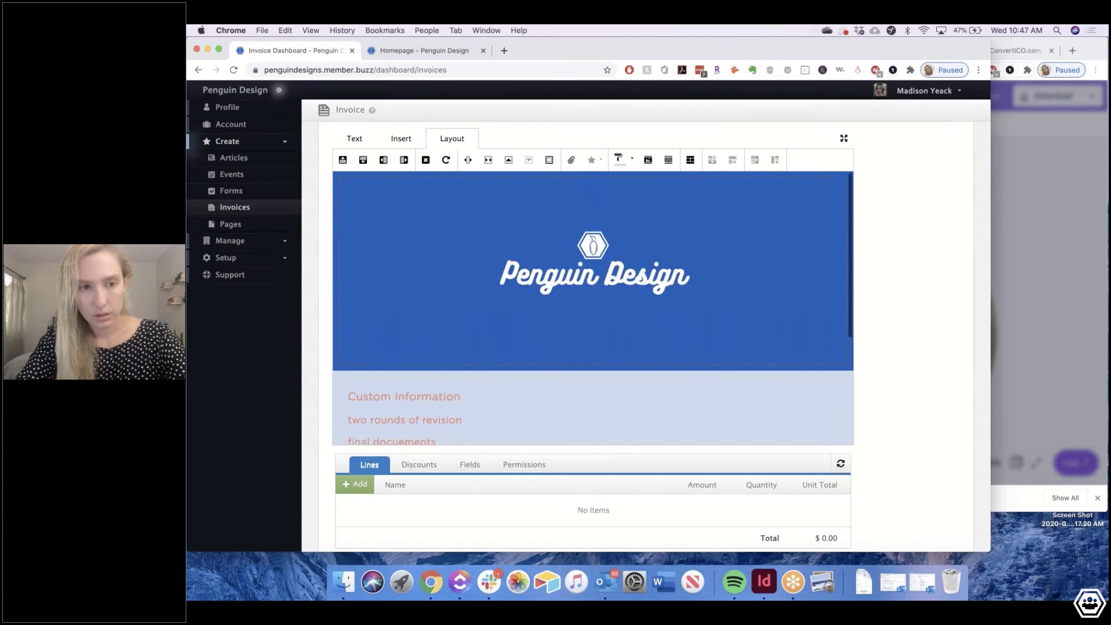
scroll(593, 323, "up", 3)
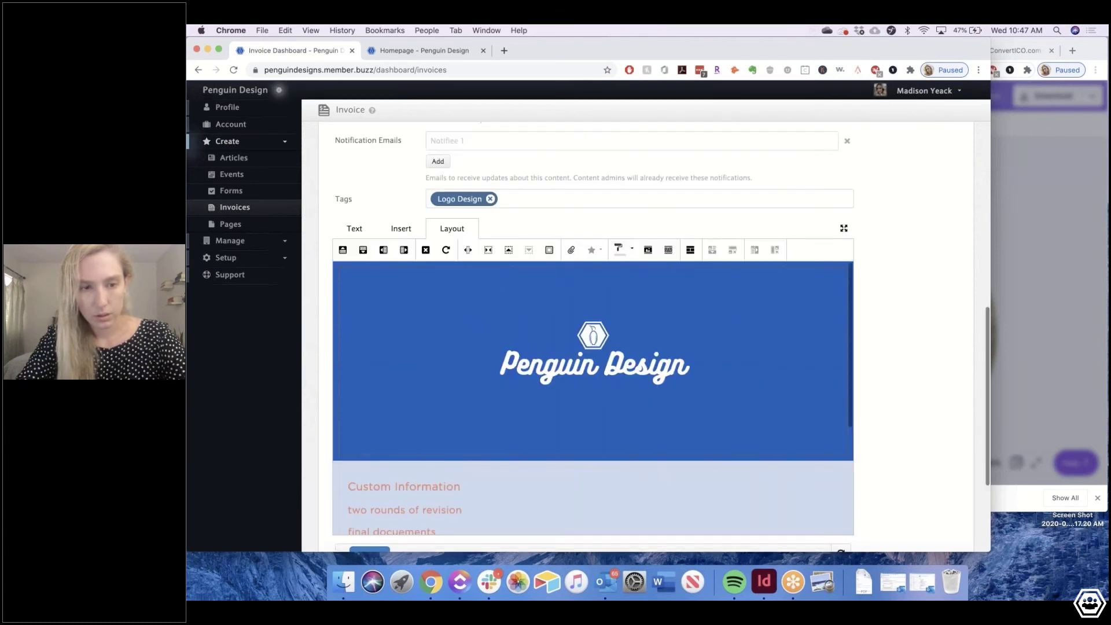
scroll(593, 324, "up", 2)
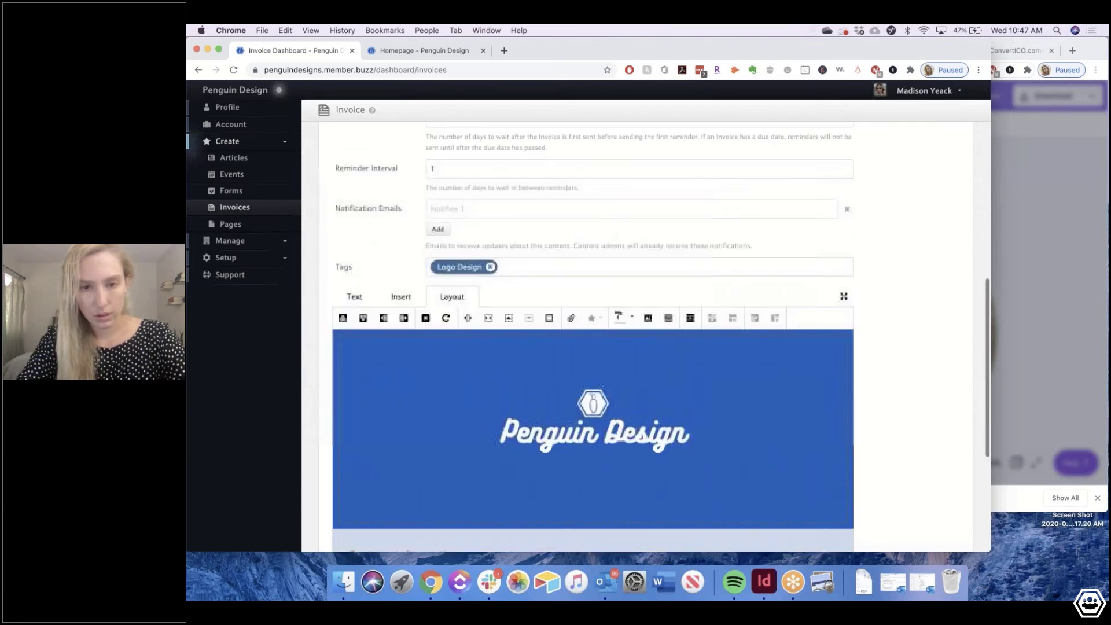
scroll(593, 324, "up", 1)
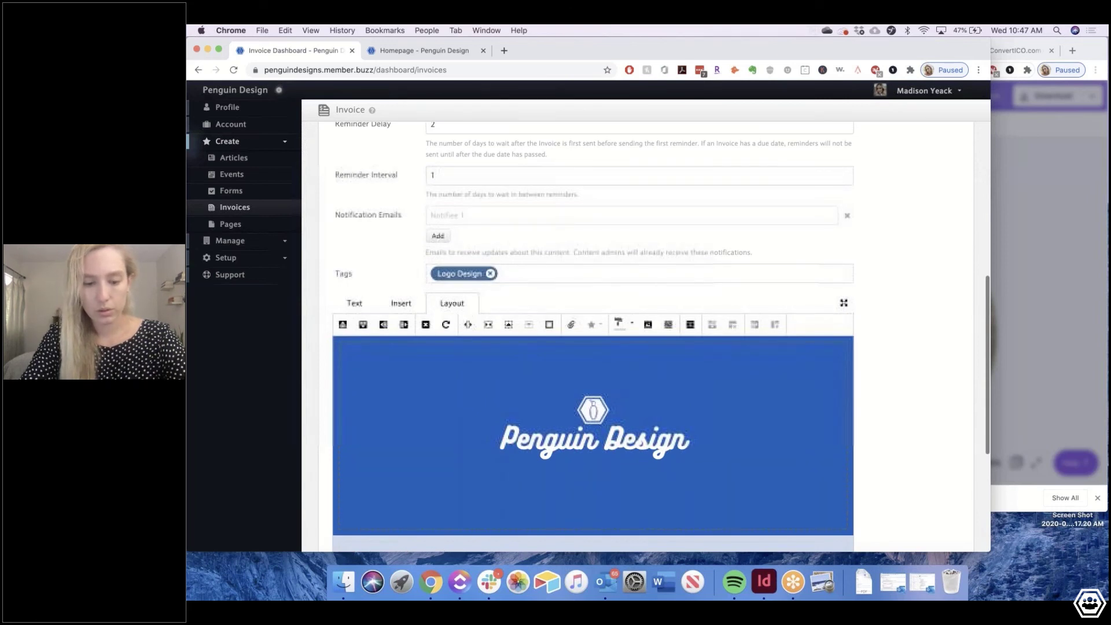
scroll(593, 324, "up", 10)
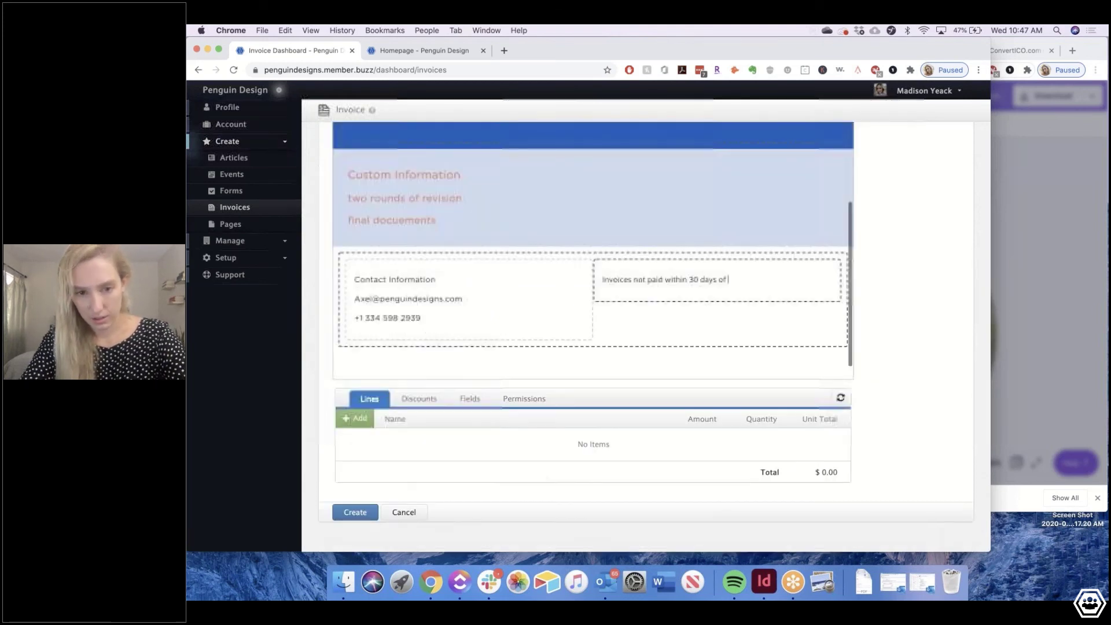
type("will recieve a 10% ")
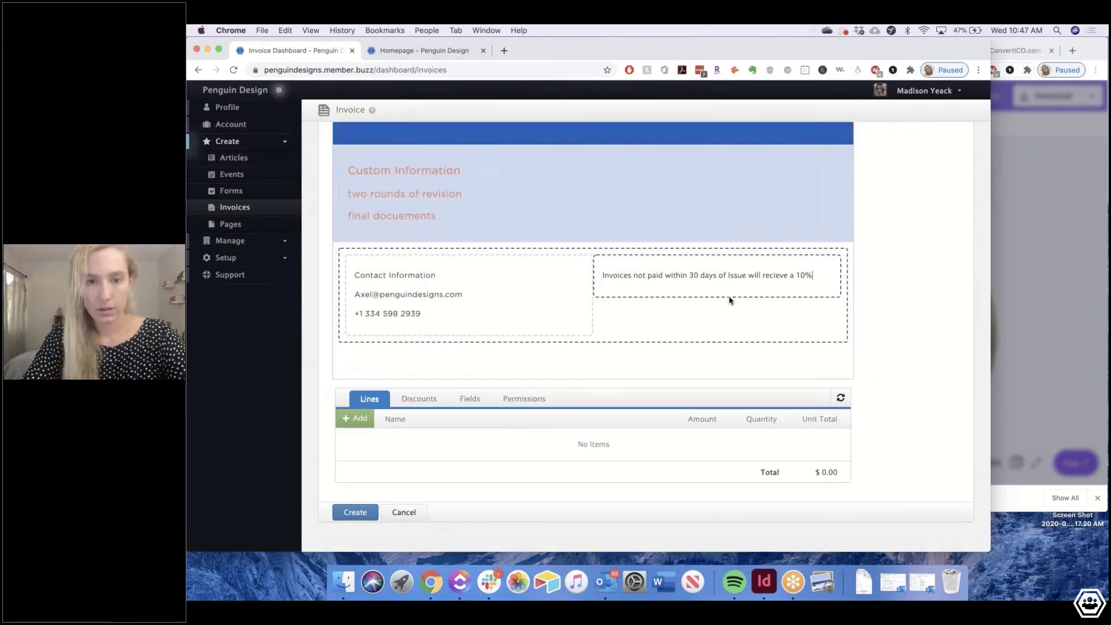
type("fr")
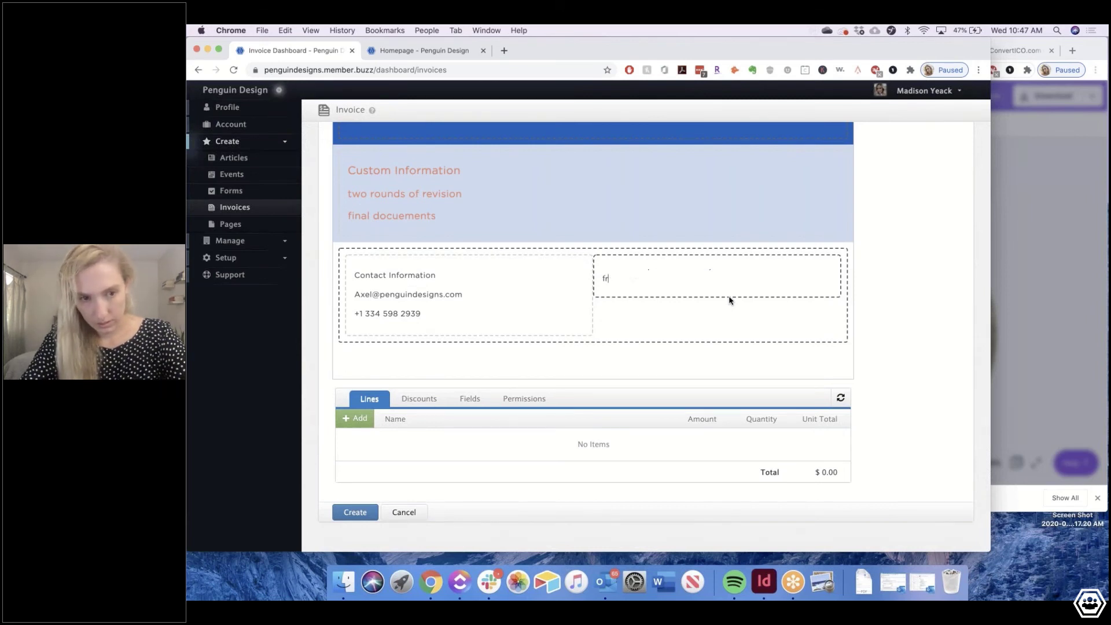
type("e.")
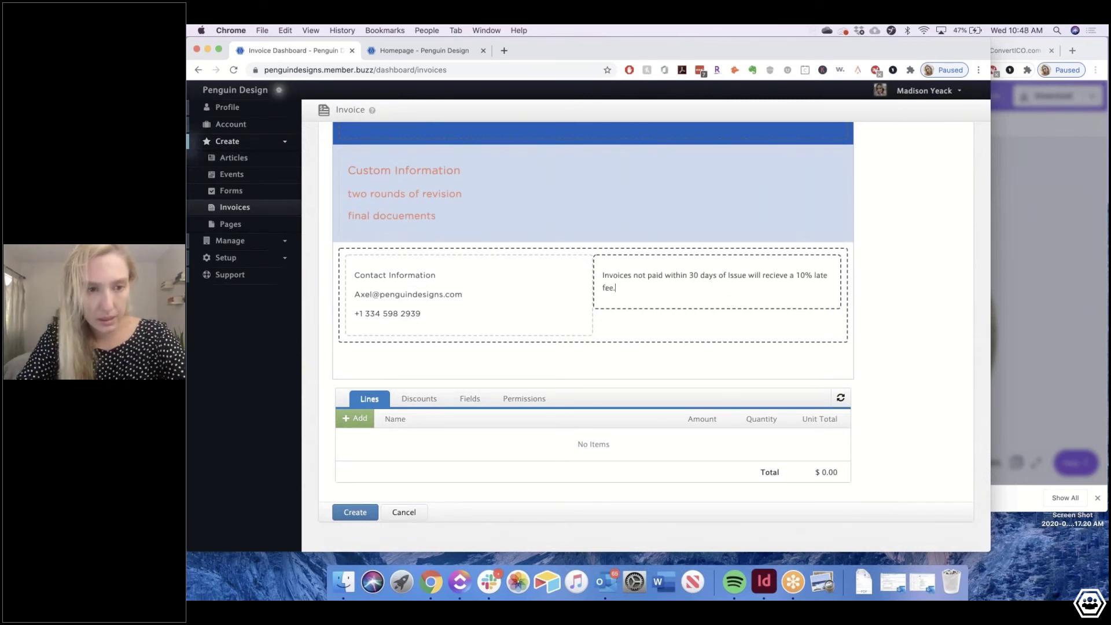
key("BackSpace")
type(".")
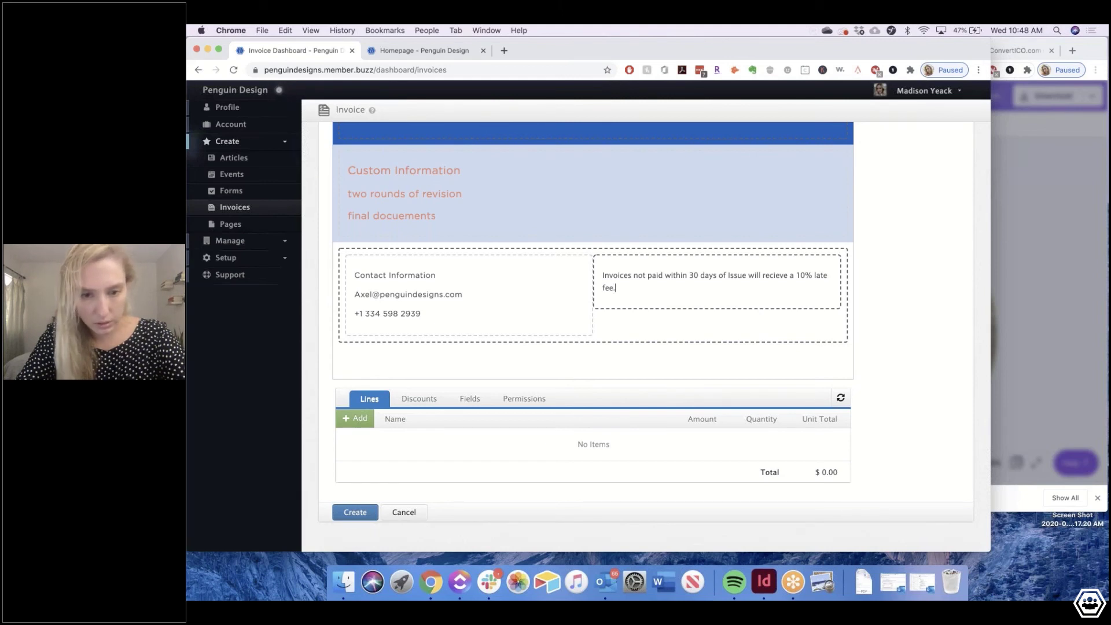
Set the whole late-fee sentence in the Gotham font
triple_click(655, 272)
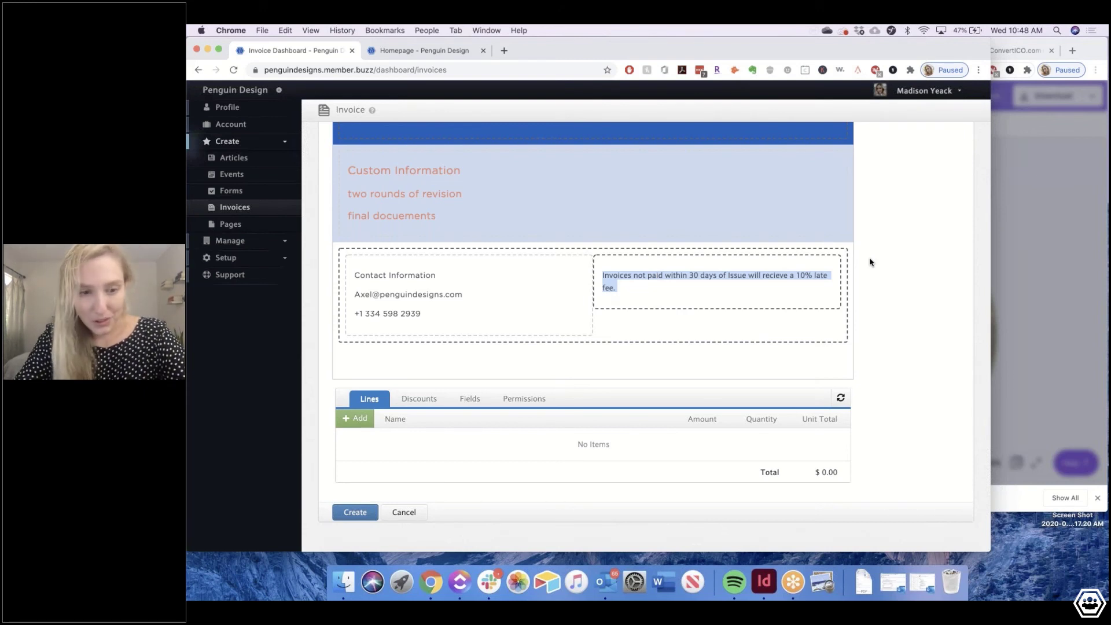
scroll(869, 262, "up", 1)
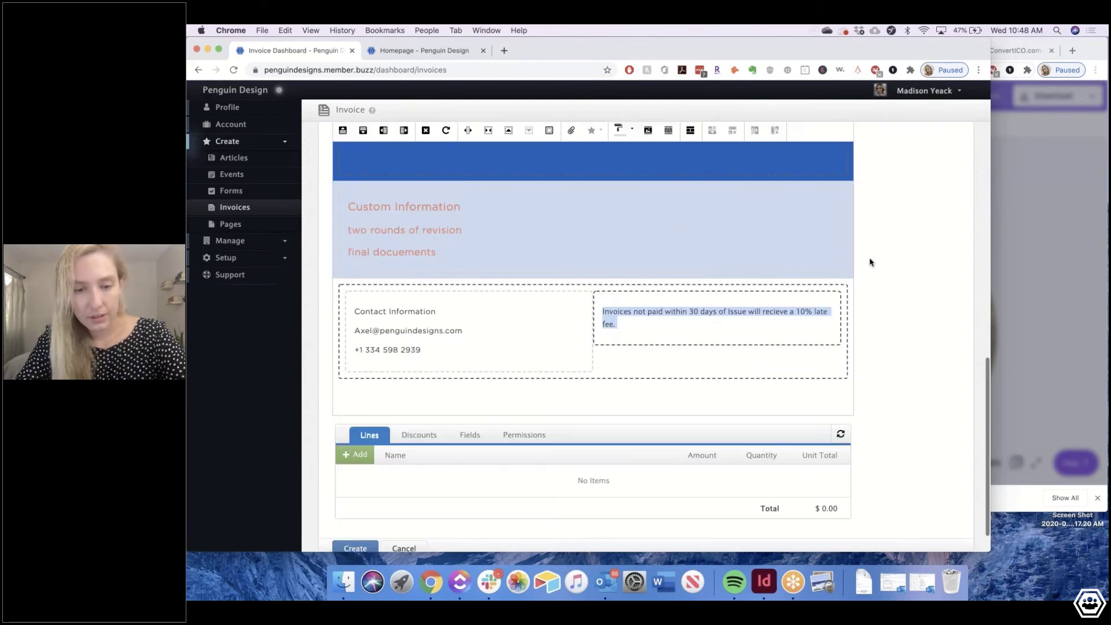
scroll(869, 262, "up", 2)
left_click(348, 217)
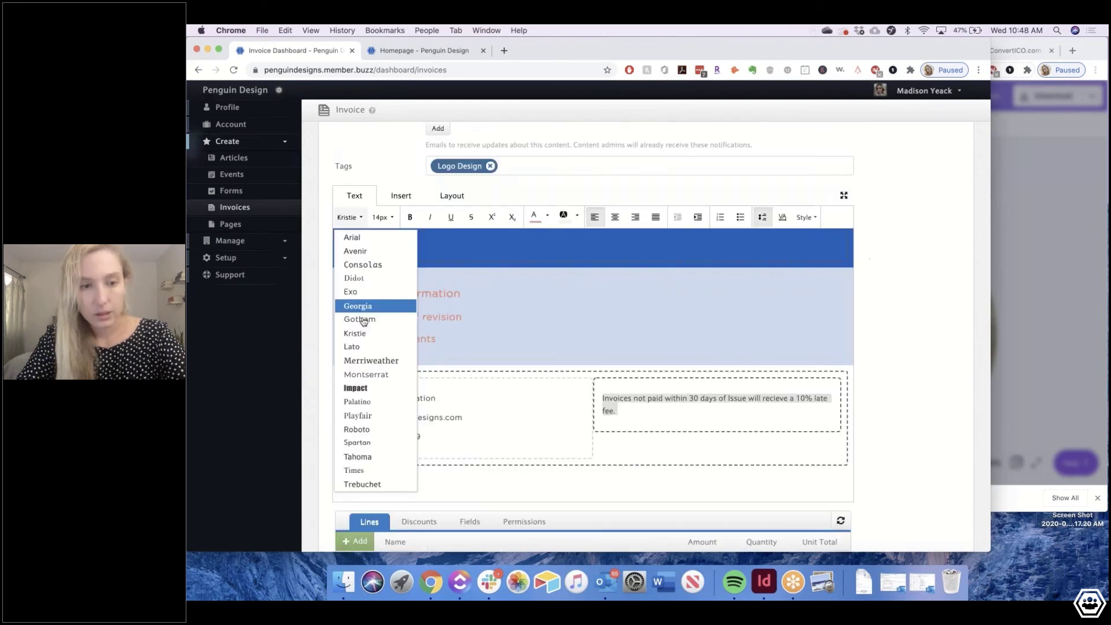
left_click(359, 319)
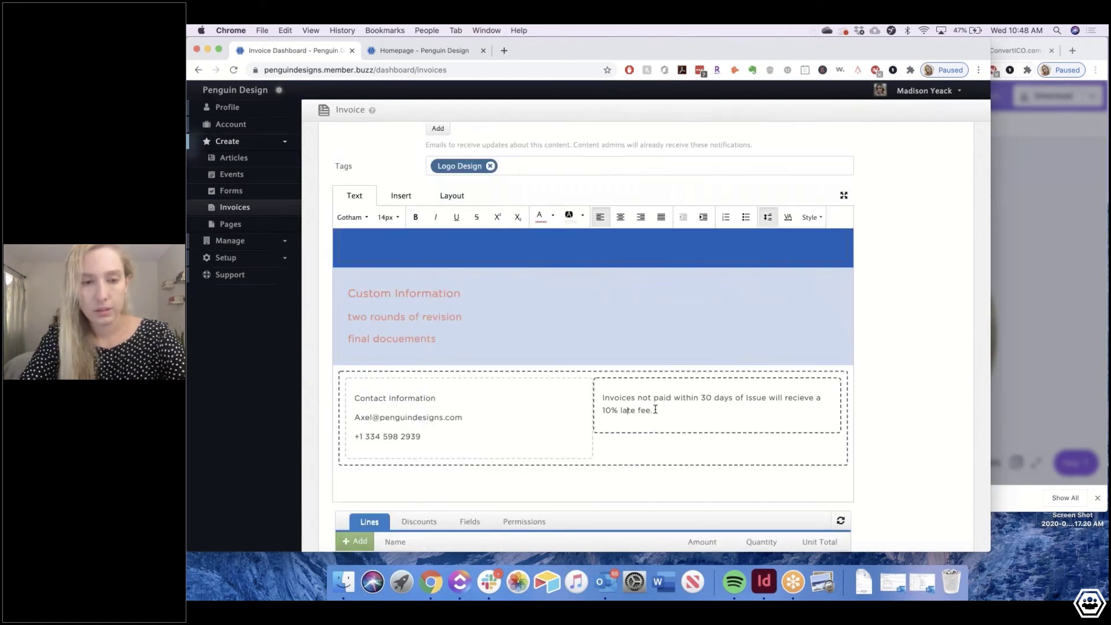
scroll(655, 410, "down", 3)
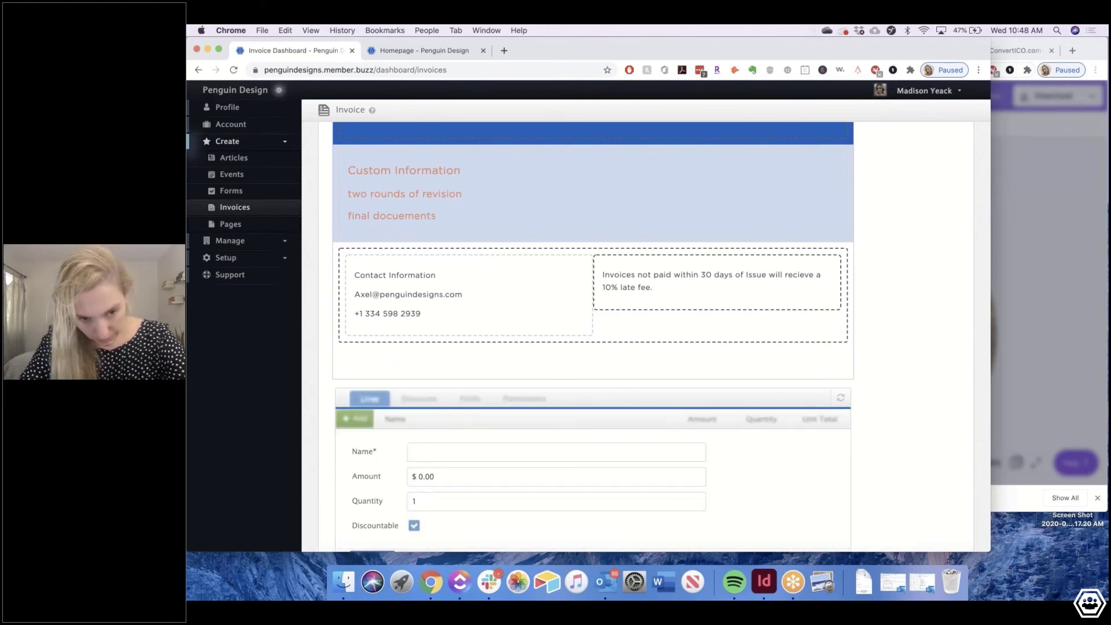
Add a 'Logo Design - Star Package' line at 2,500, unchecked Discountable, then create the invoice
scroll(593, 347, "down", 3)
left_click(556, 352)
type("Logo Design - Sta")
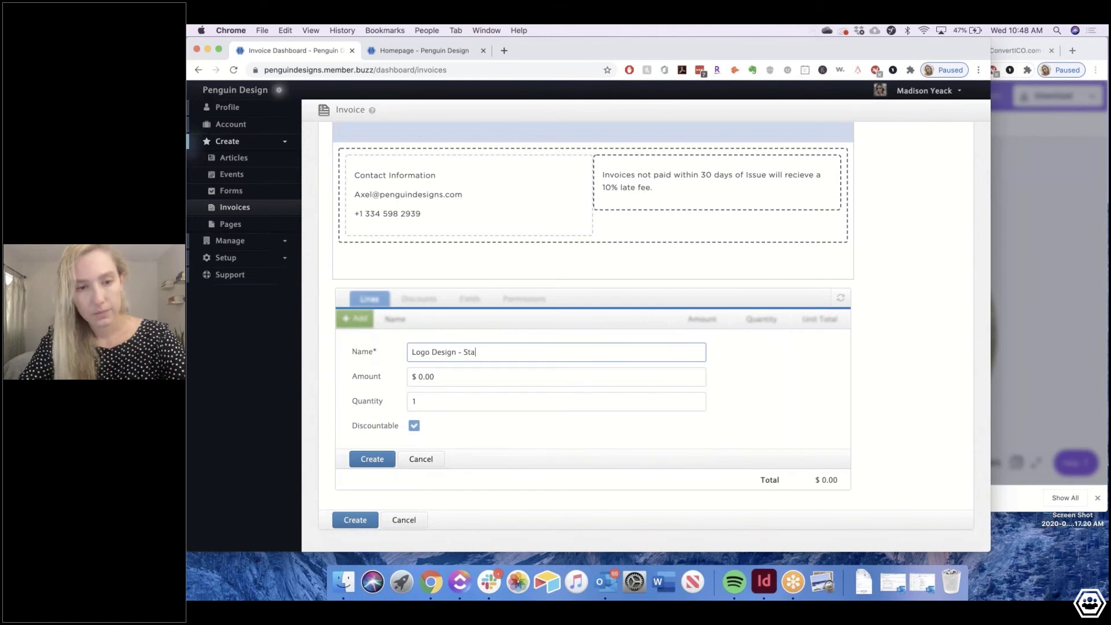
type("r Packe")
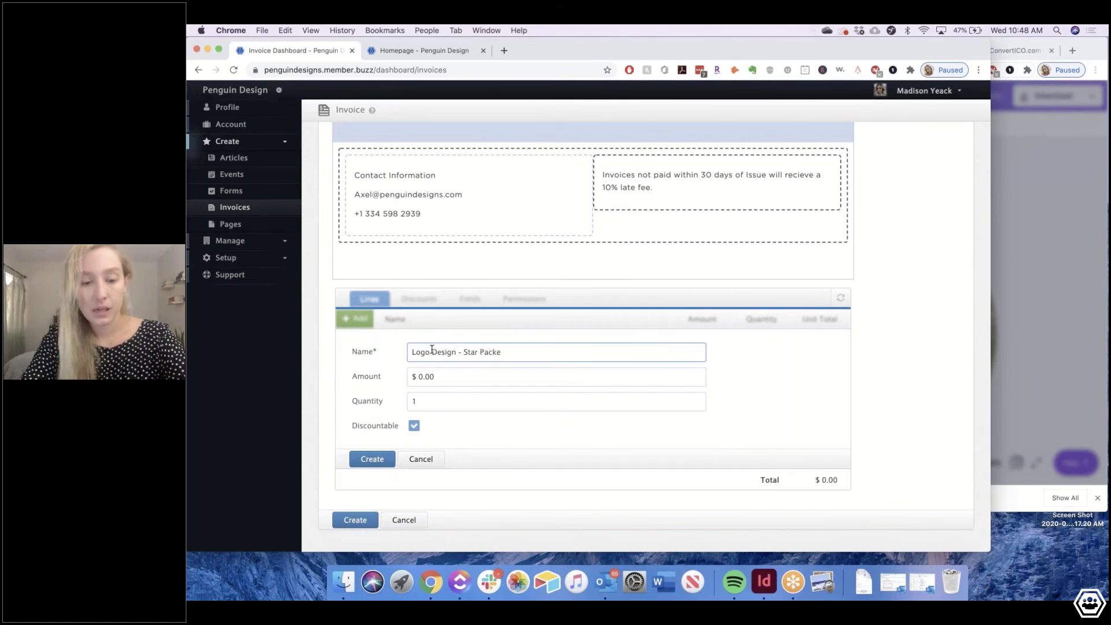
key("BackSpace")
type("ag")
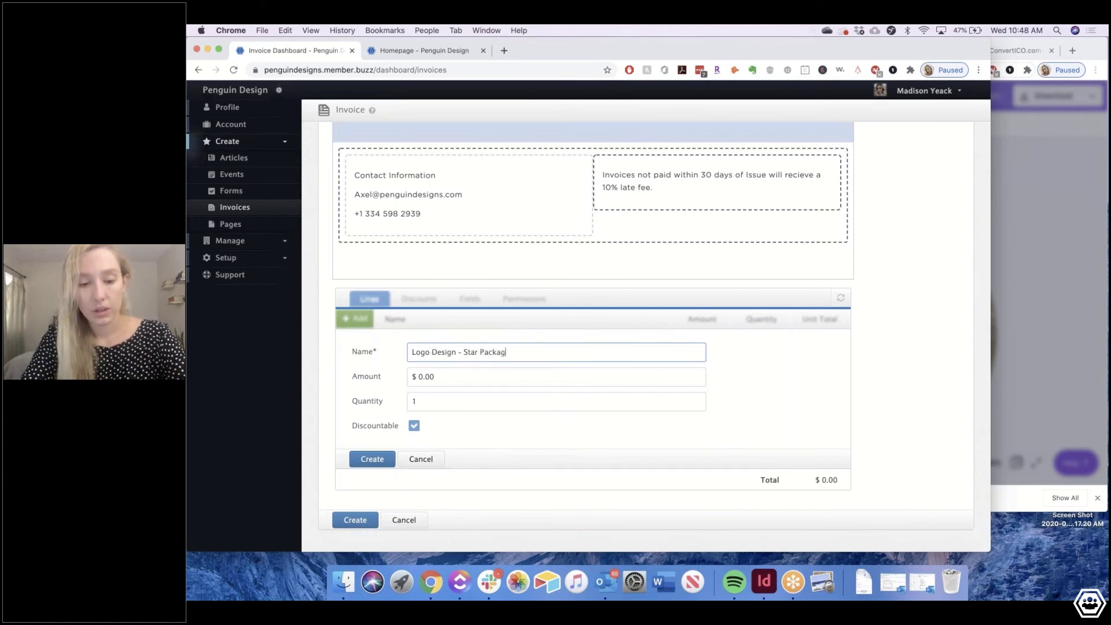
type("e")
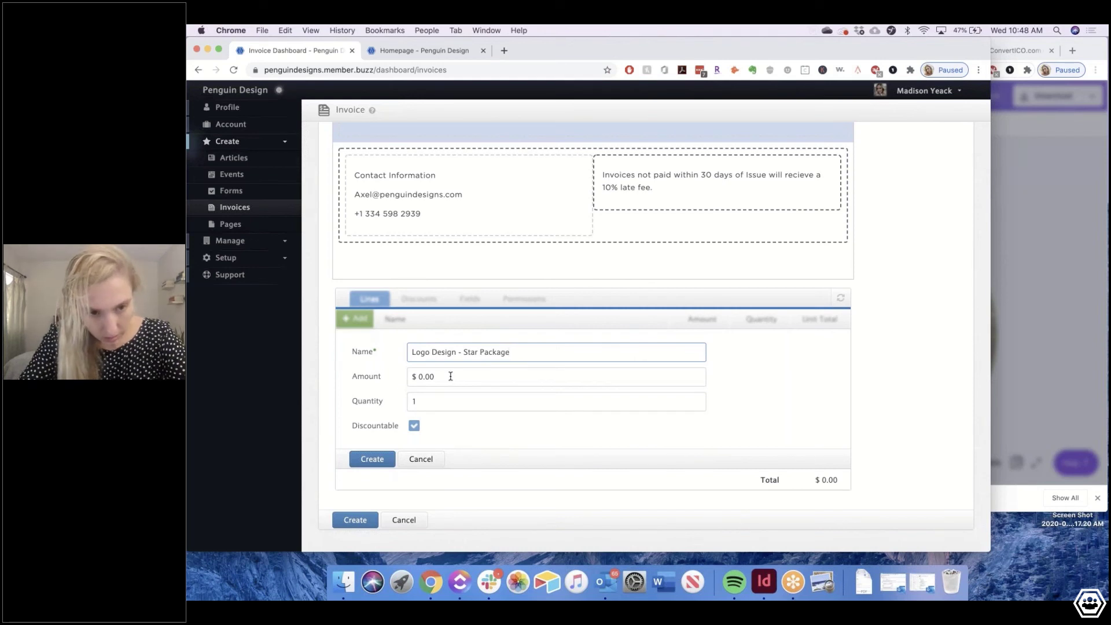
left_click(450, 376)
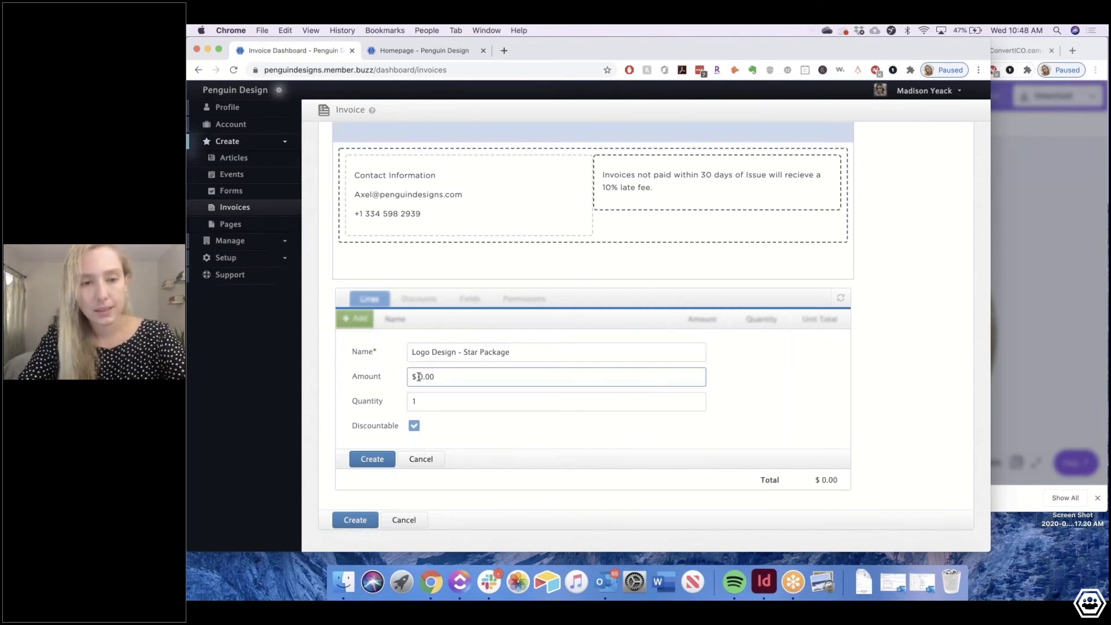
type("2,500")
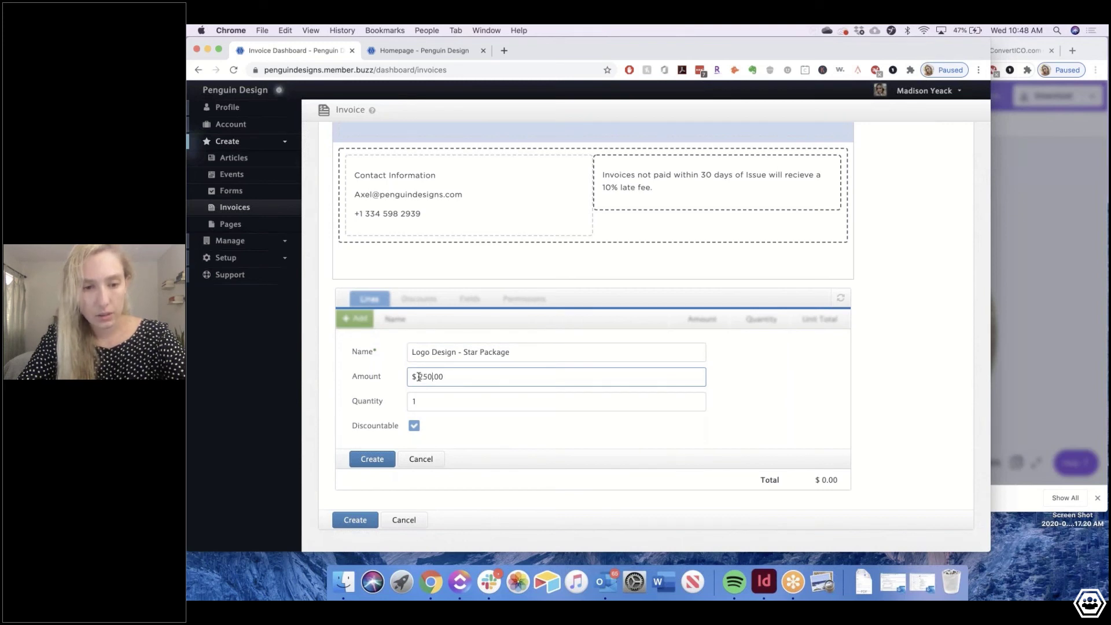
left_click(413, 425)
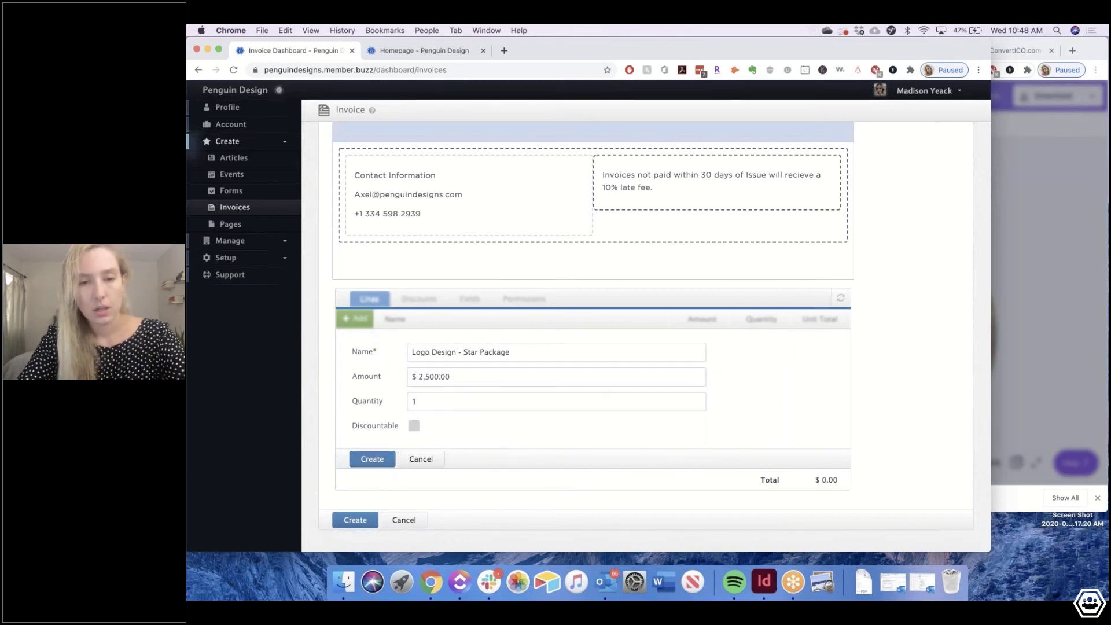
left_click(372, 459)
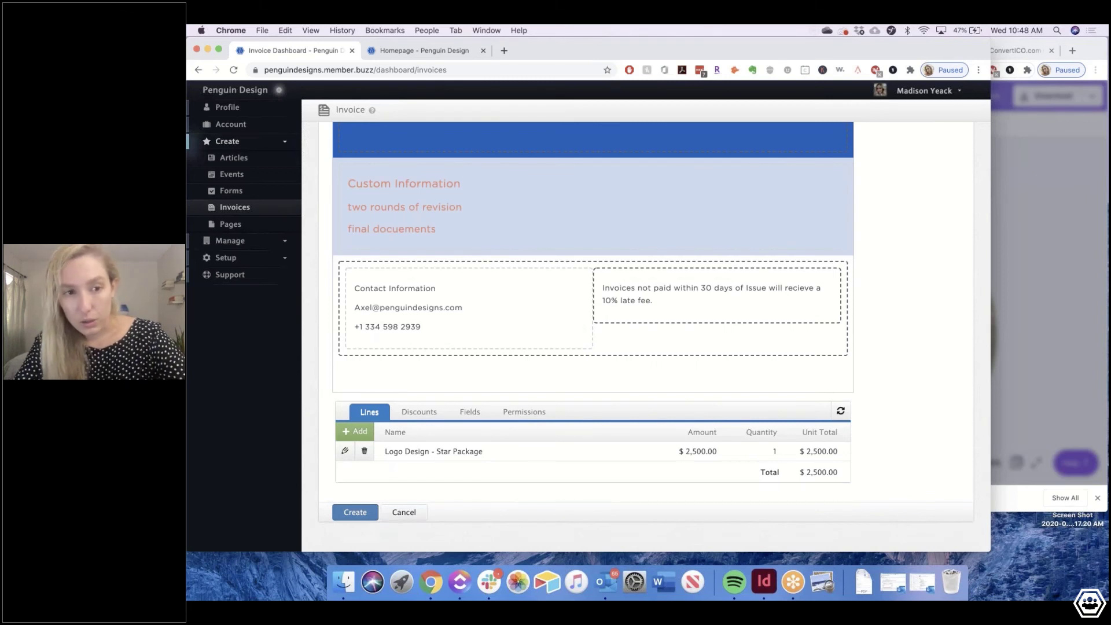
left_click(355, 512)
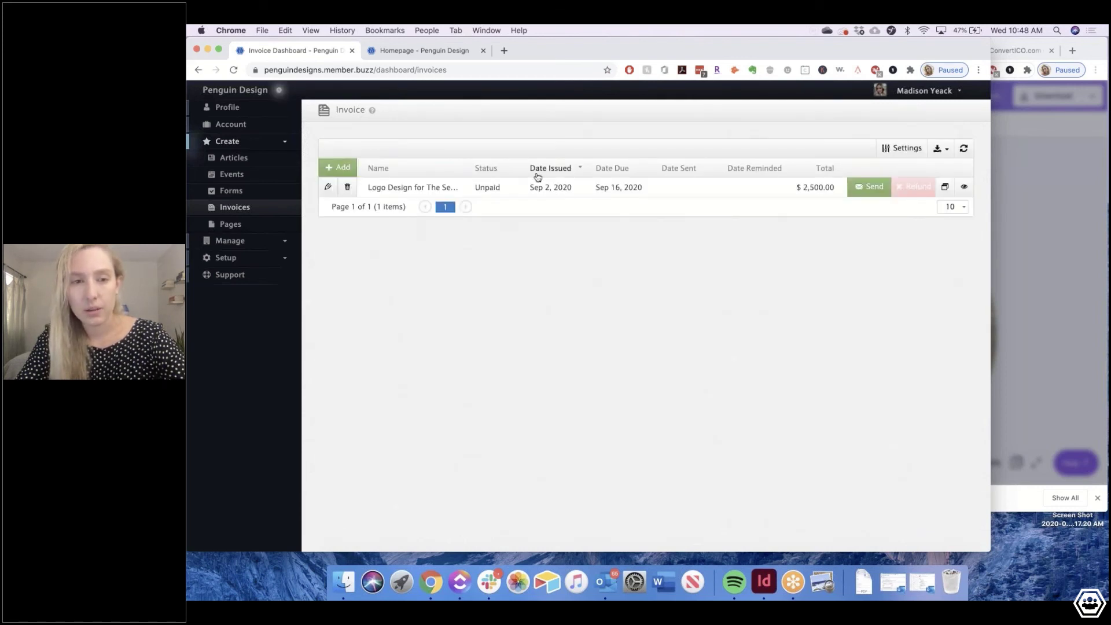
Send the Logo Design invoice and view its client-facing page
left_click(865, 187)
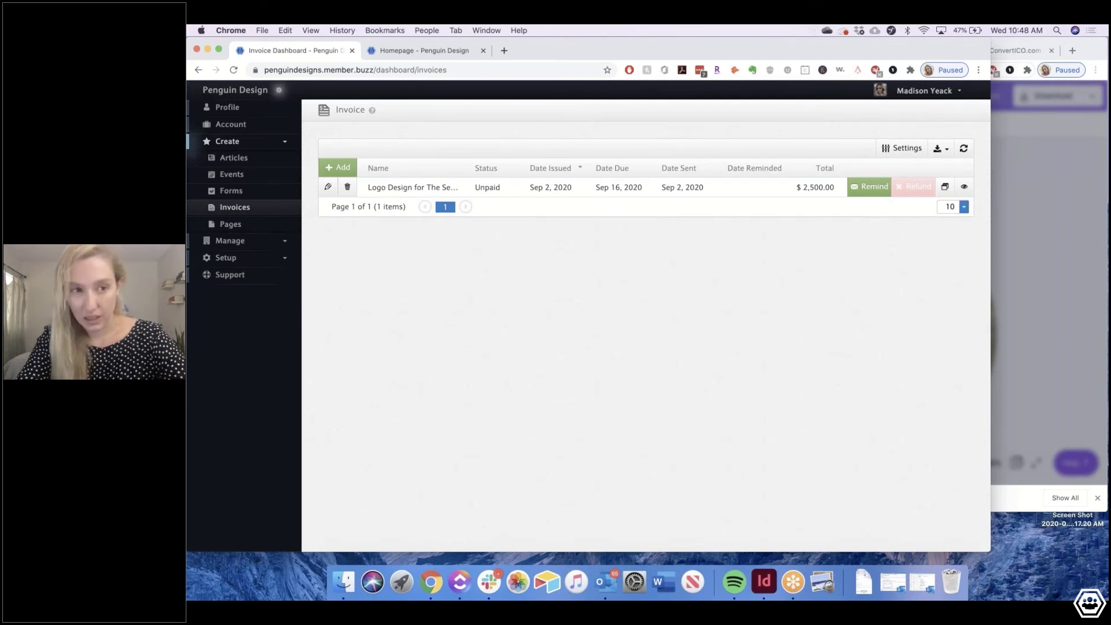
left_click(964, 186)
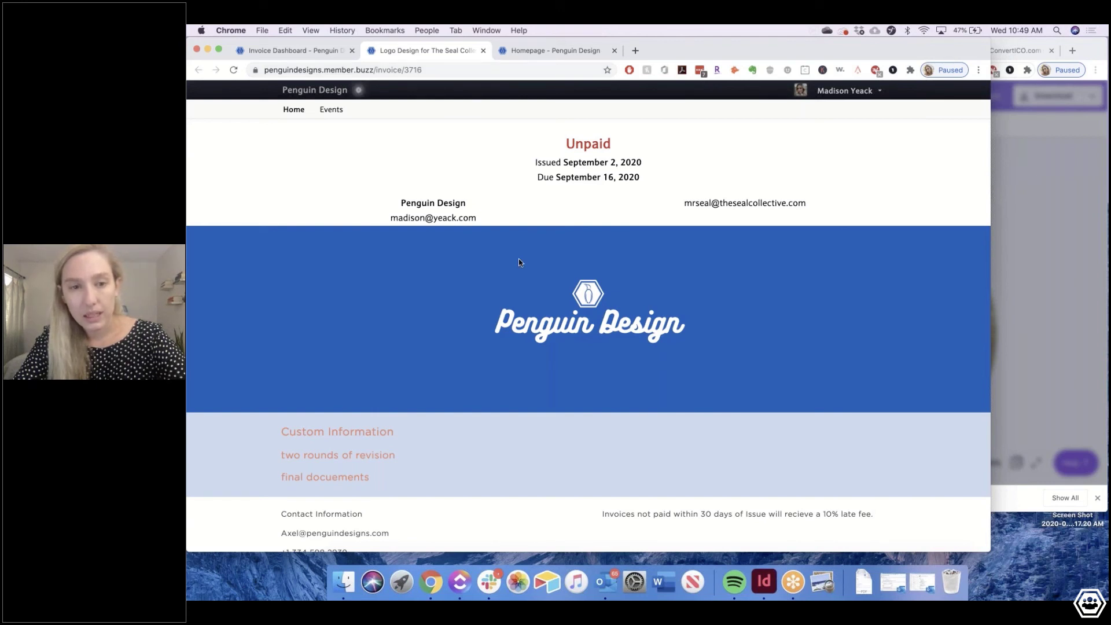
Review the invoice preview, continue to the $2,500.00 checkout, then switch to the Invoice Dashboard tab
scroll(518, 258, "down", 2)
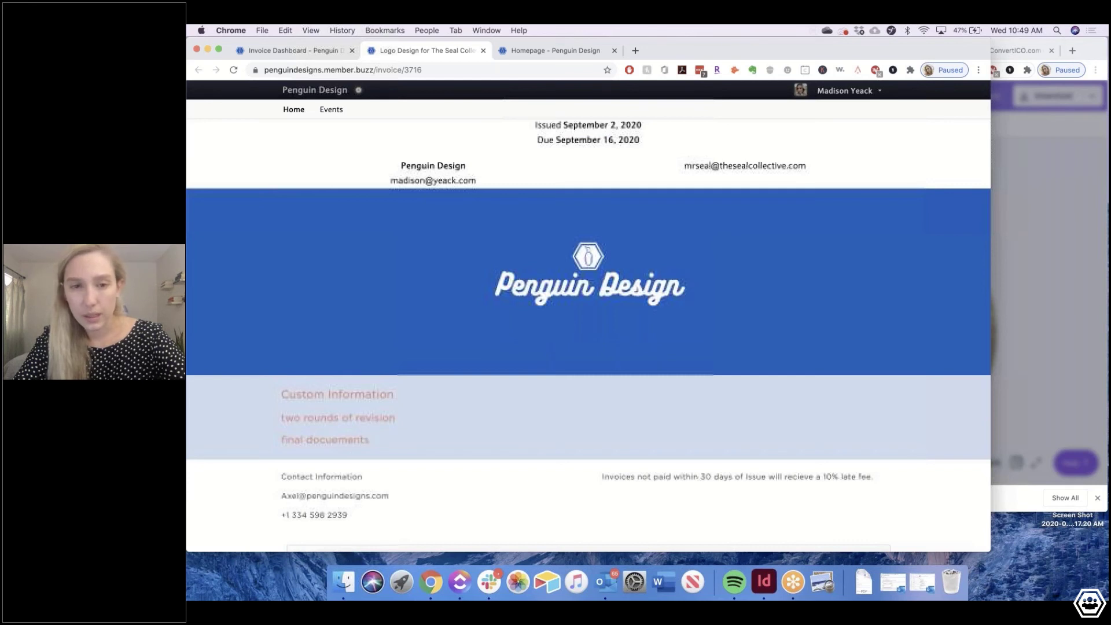
scroll(523, 215, "up", 2)
left_click_drag(524, 215, 406, 203)
left_click(406, 203)
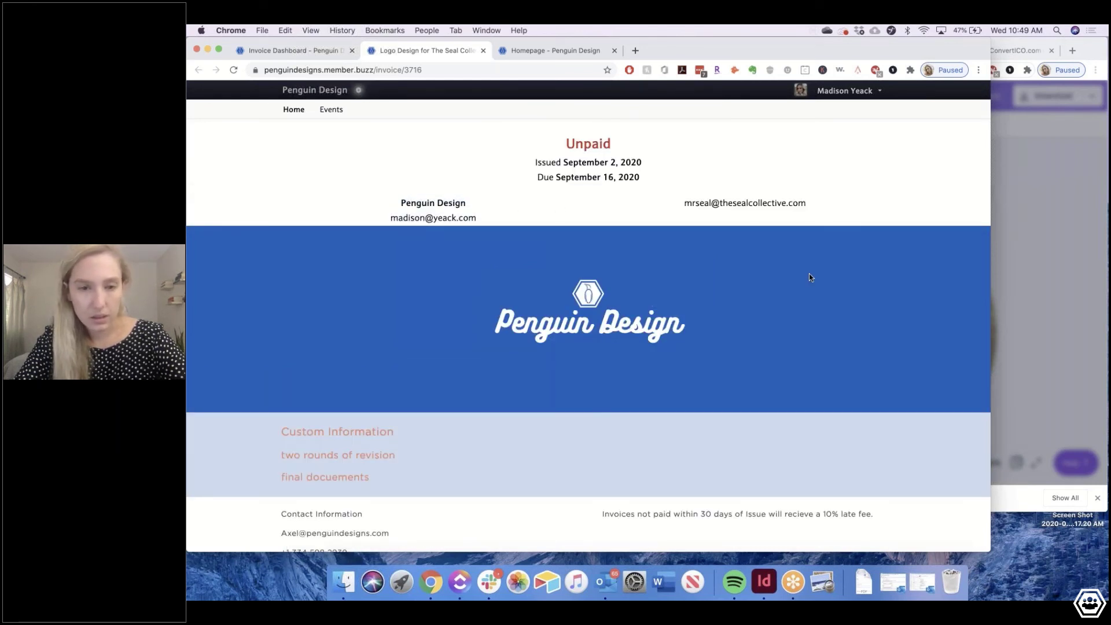
scroll(809, 277, "down", 5)
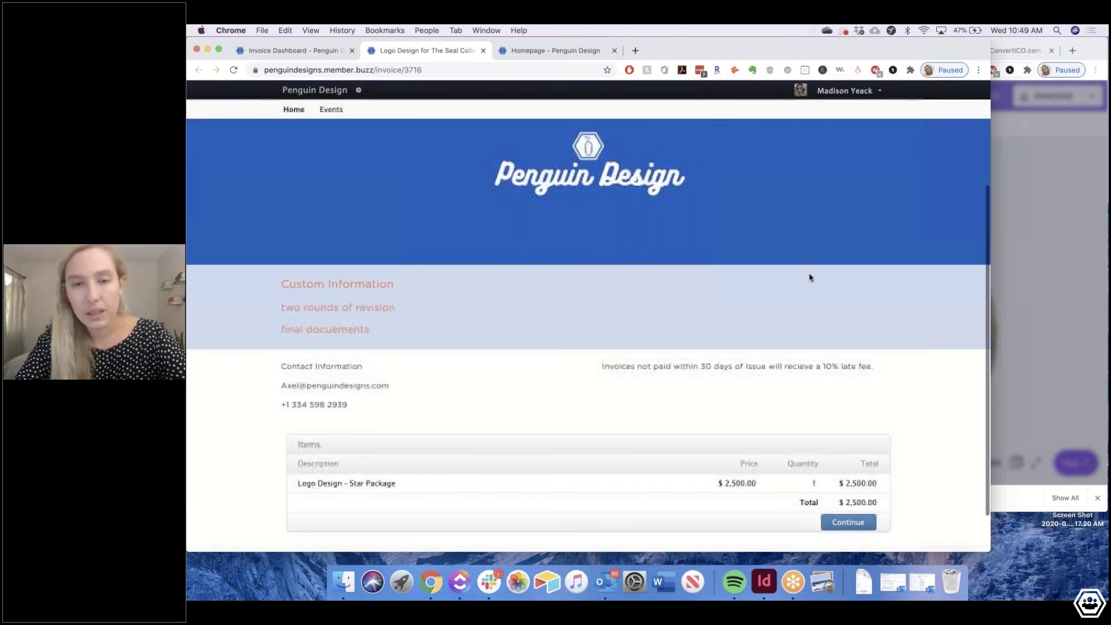
scroll(810, 277, "up", 1)
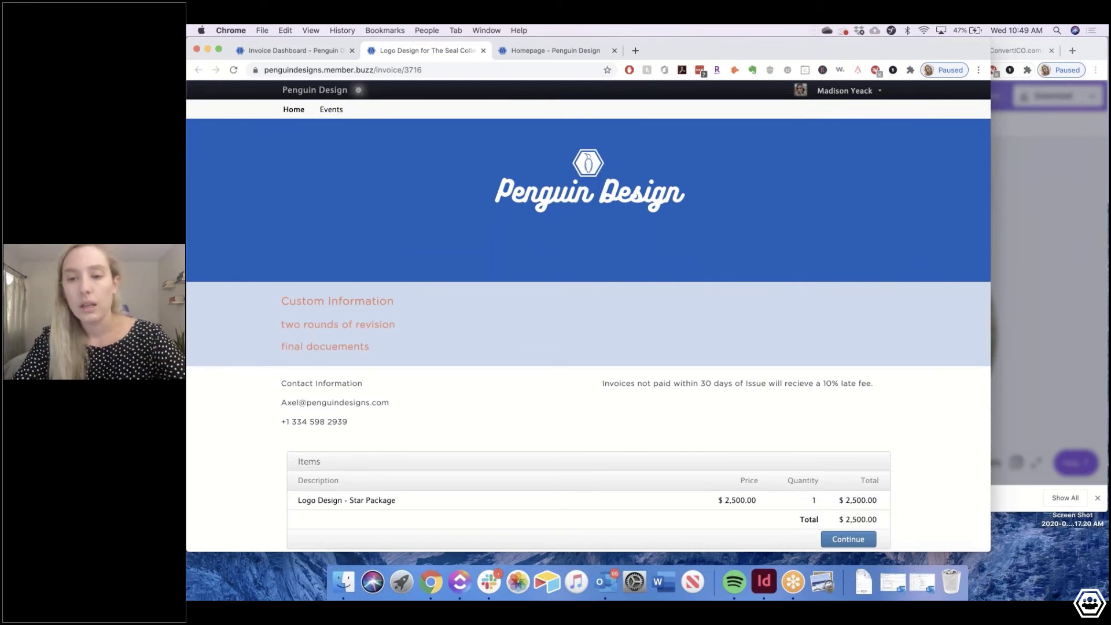
scroll(587, 336, "down", 1)
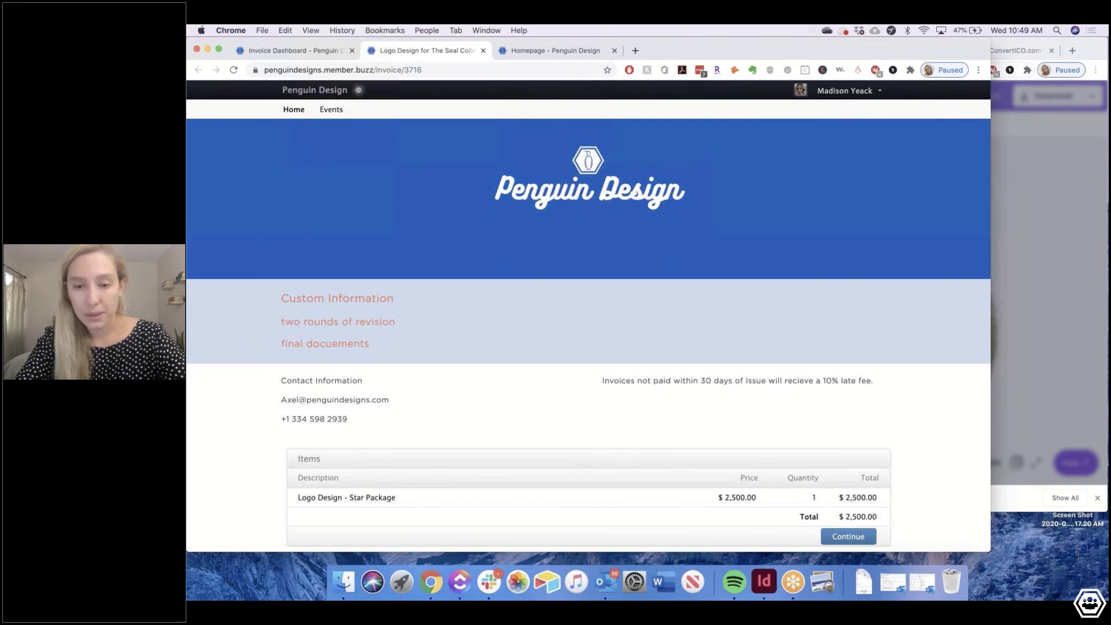
scroll(490, 411, "down", 3)
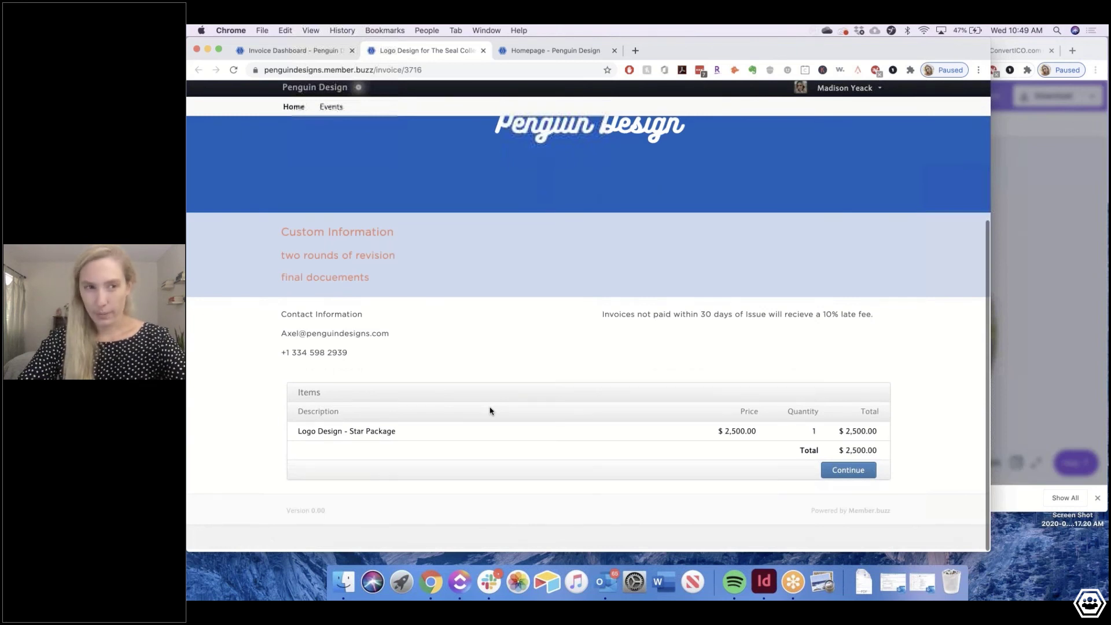
left_click(848, 470)
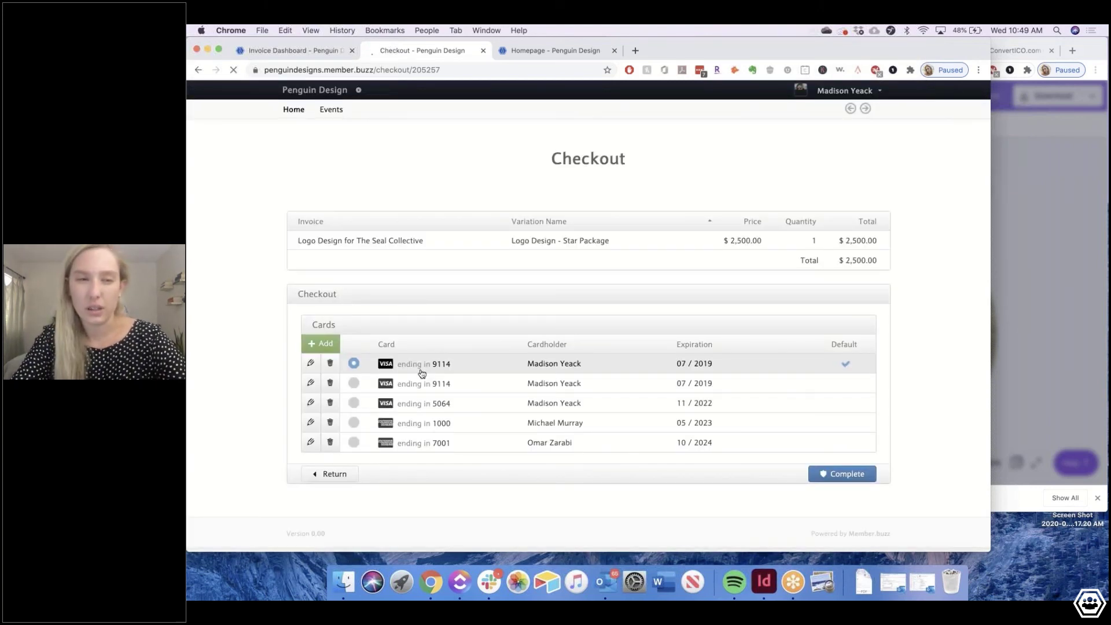
left_click(480, 49)
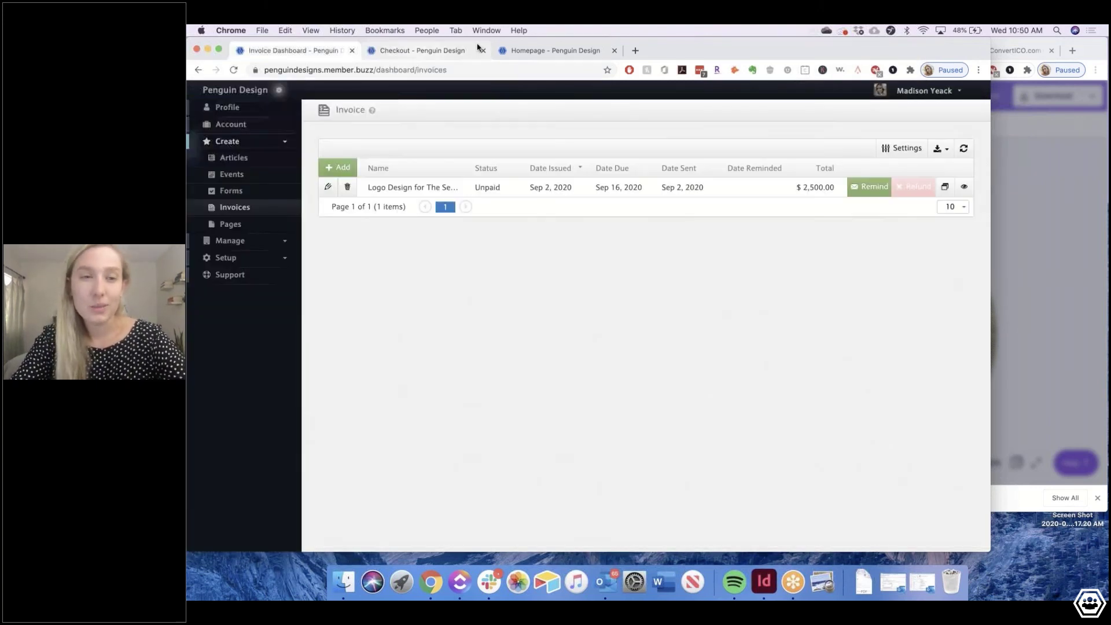
Close the Checkout tab and expand Manage in the sidebar
left_click(481, 50)
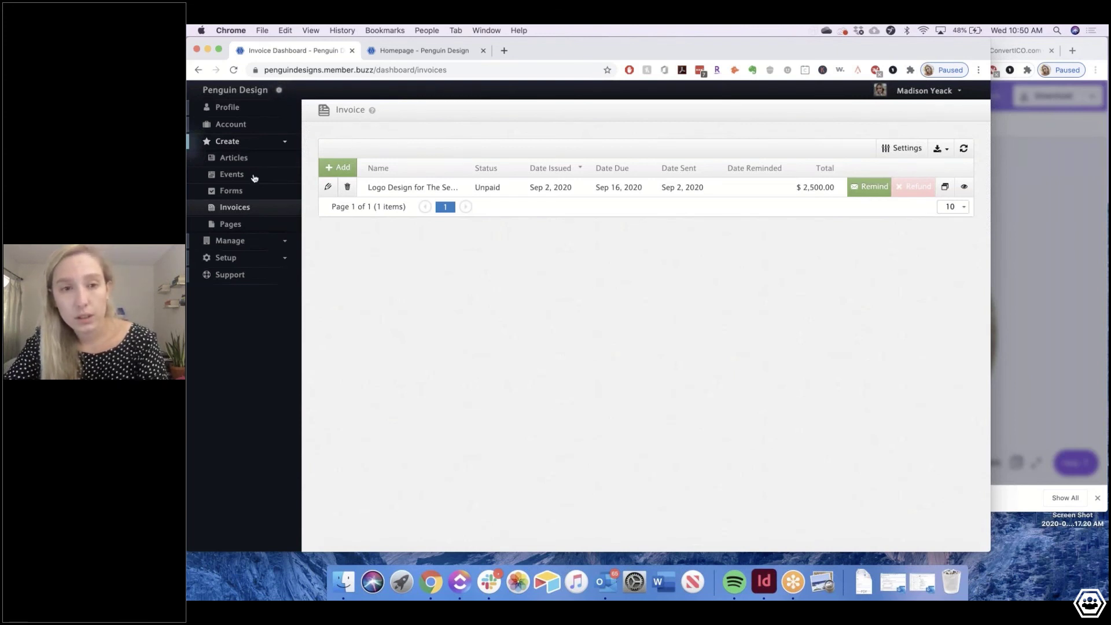
left_click(238, 242)
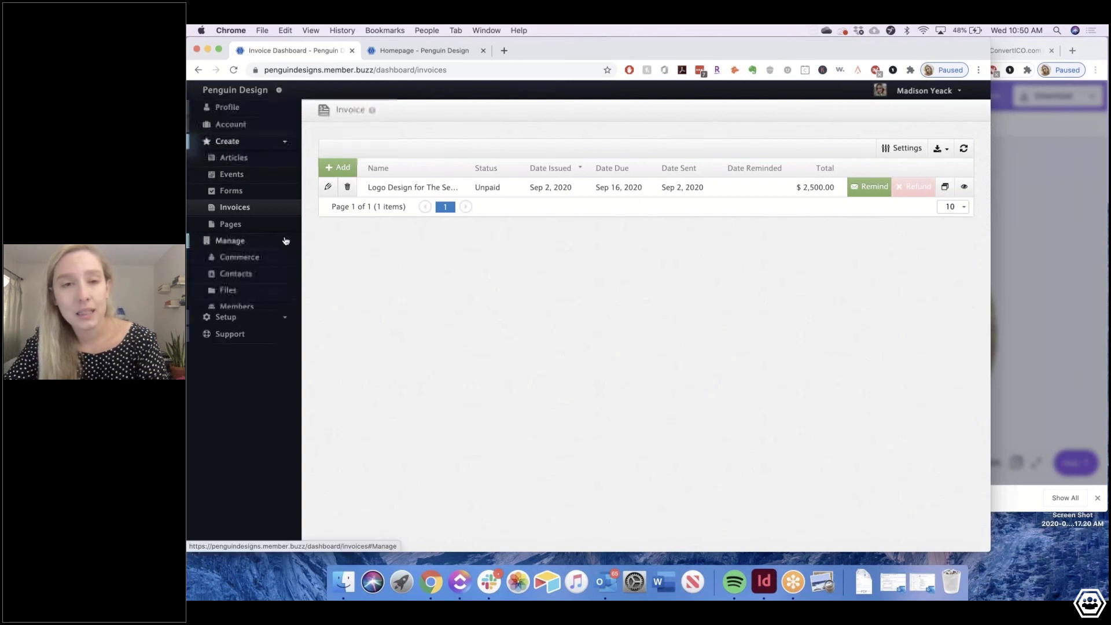
View the Commerce dashboard with $0.00 revenue, then the Penguin Design homepage tab
left_click(233, 258)
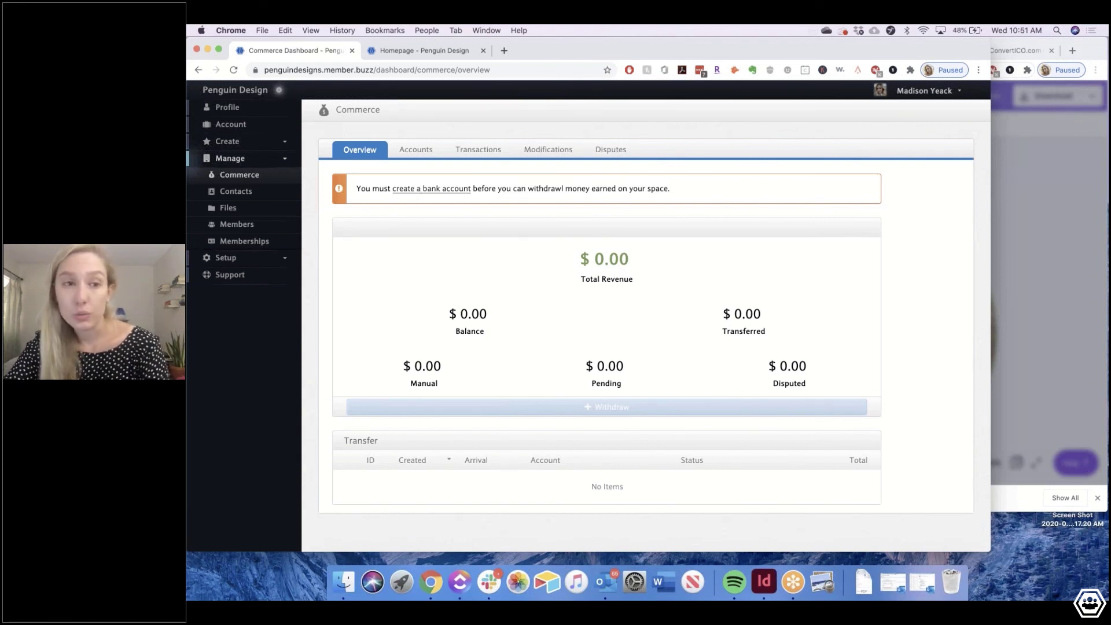
left_click(422, 54)
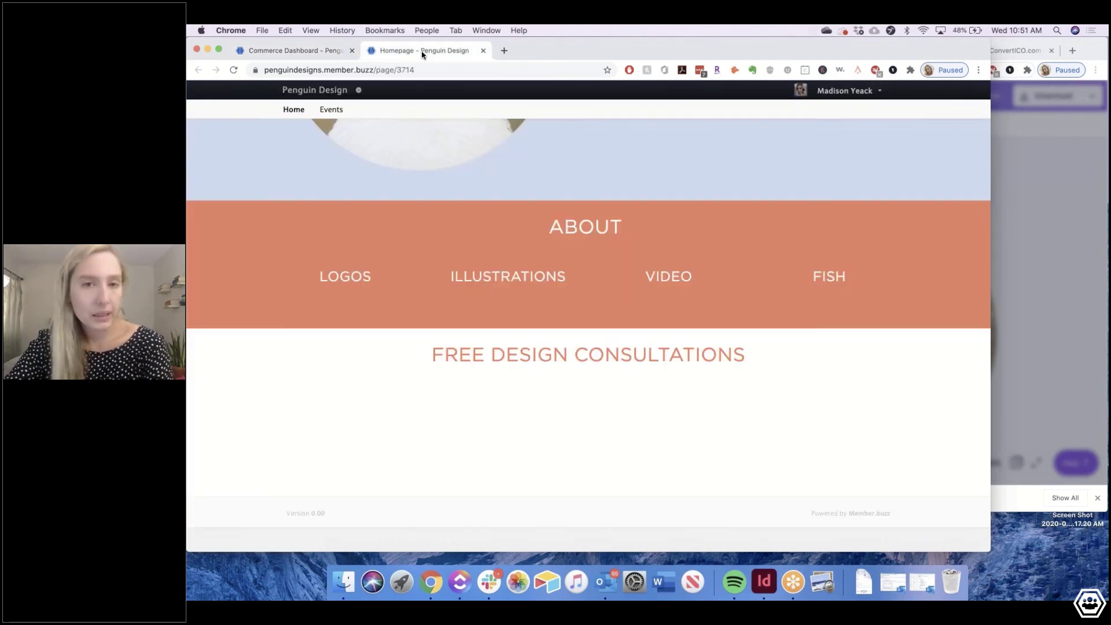
Scroll through the Penguin Design homepage, then go back to the Commerce Dashboard tab
scroll(359, 90, "up", 10)
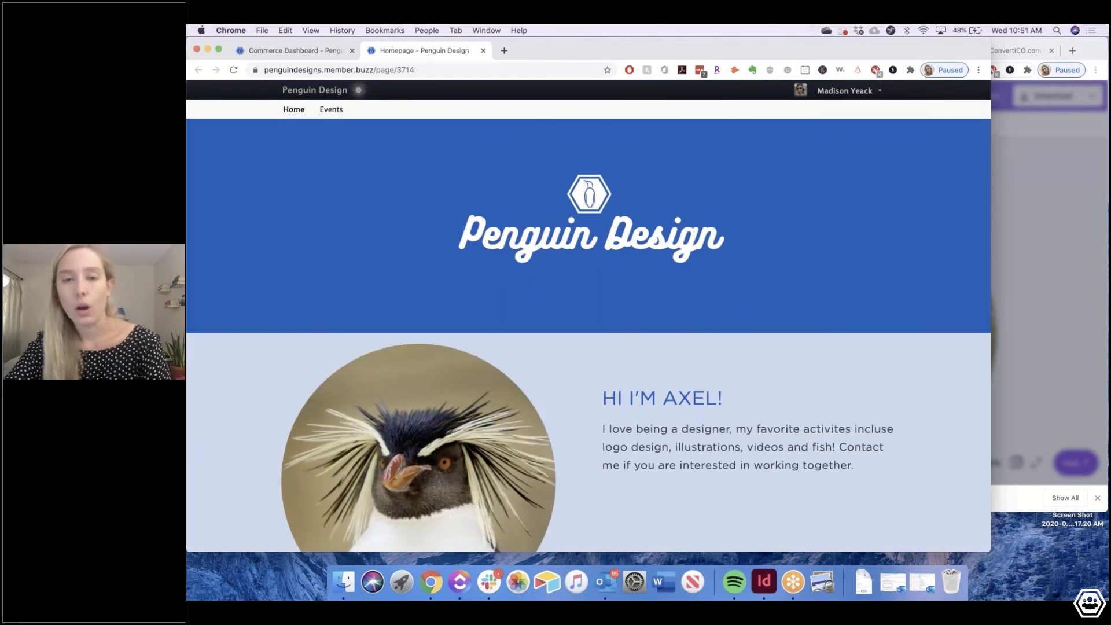
scroll(359, 89, "down", 1)
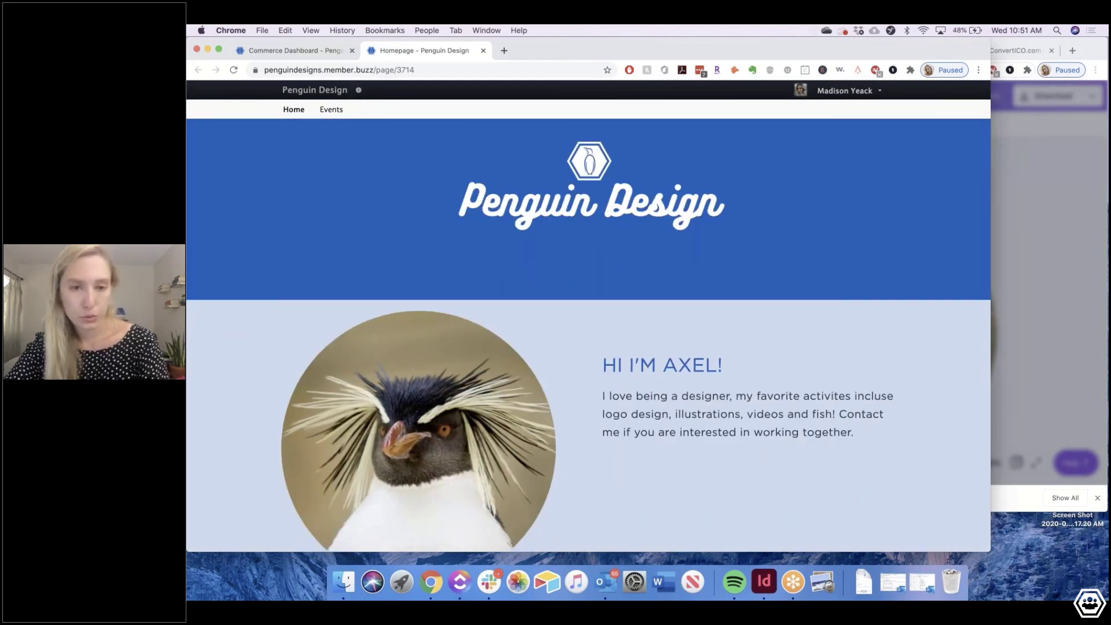
scroll(572, 186, "down", 1)
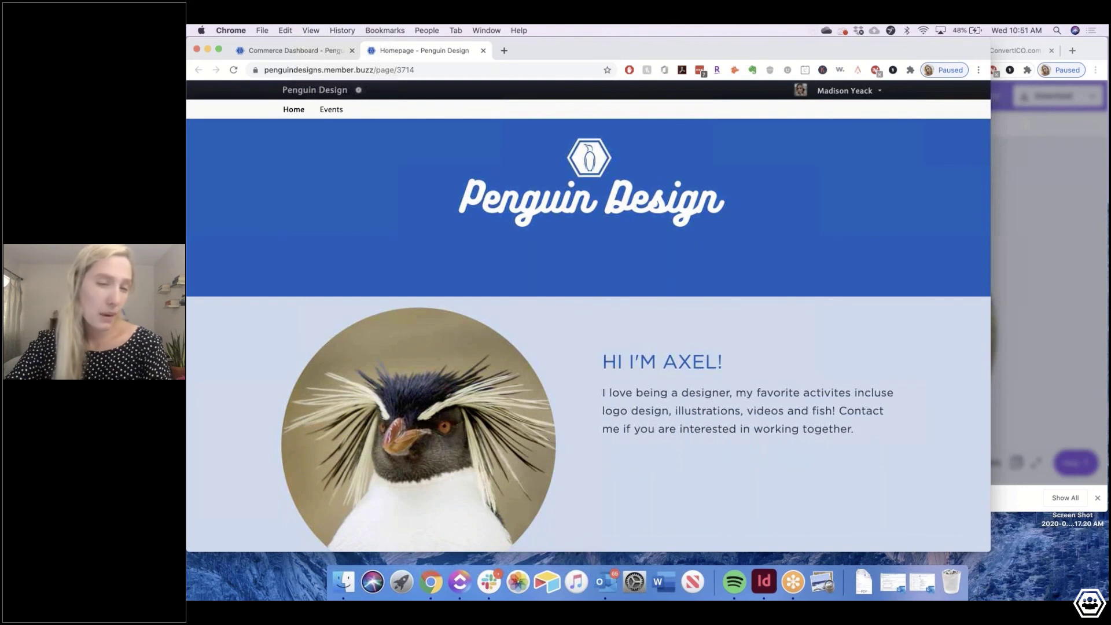
scroll(606, 246, "down", 5)
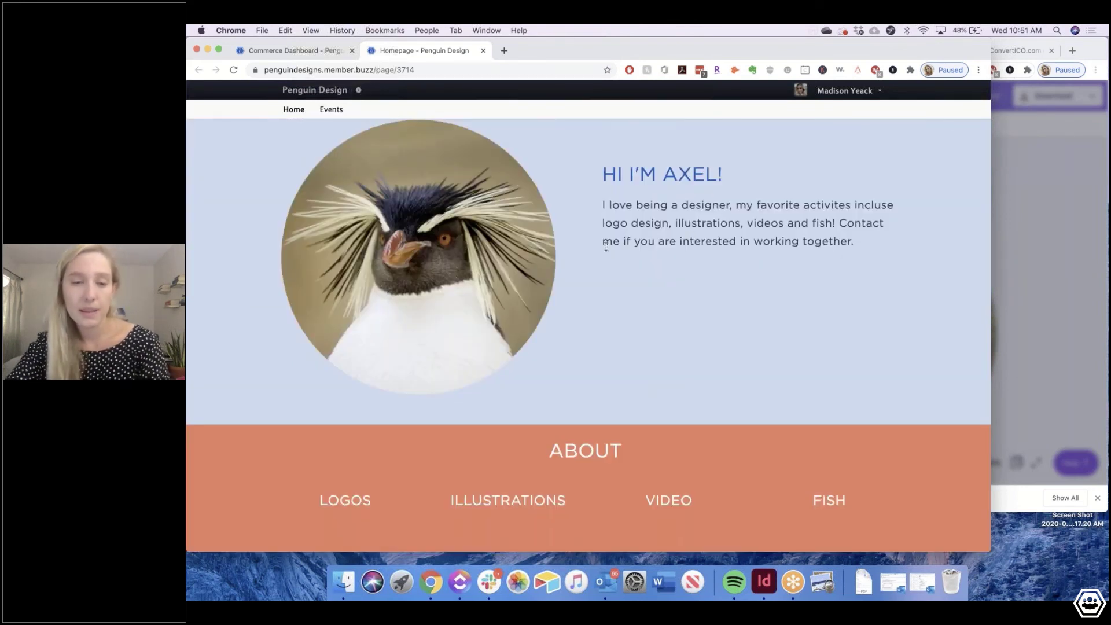
mouse_move(516, 334)
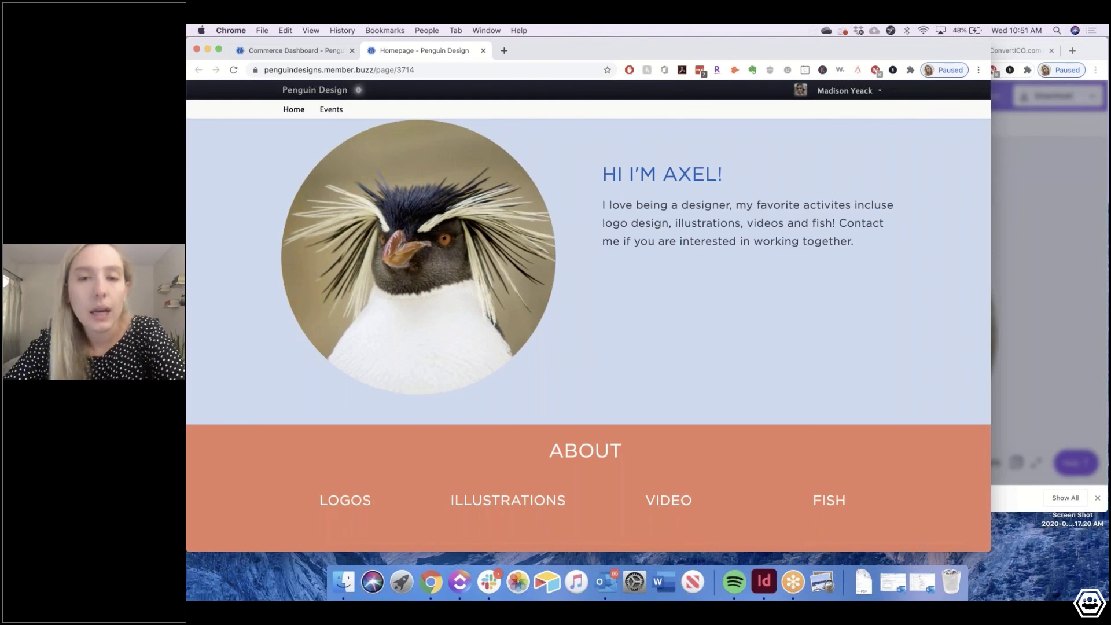
scroll(555, 247, "down", 3)
scroll(588, 317, "down", 2)
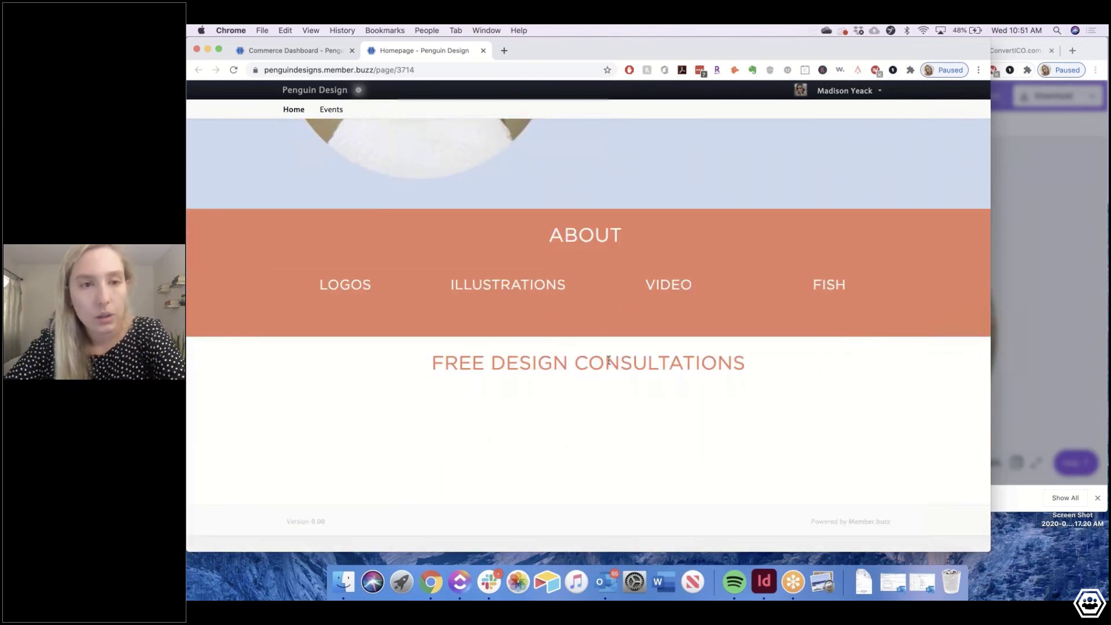
scroll(588, 336, "up", 5)
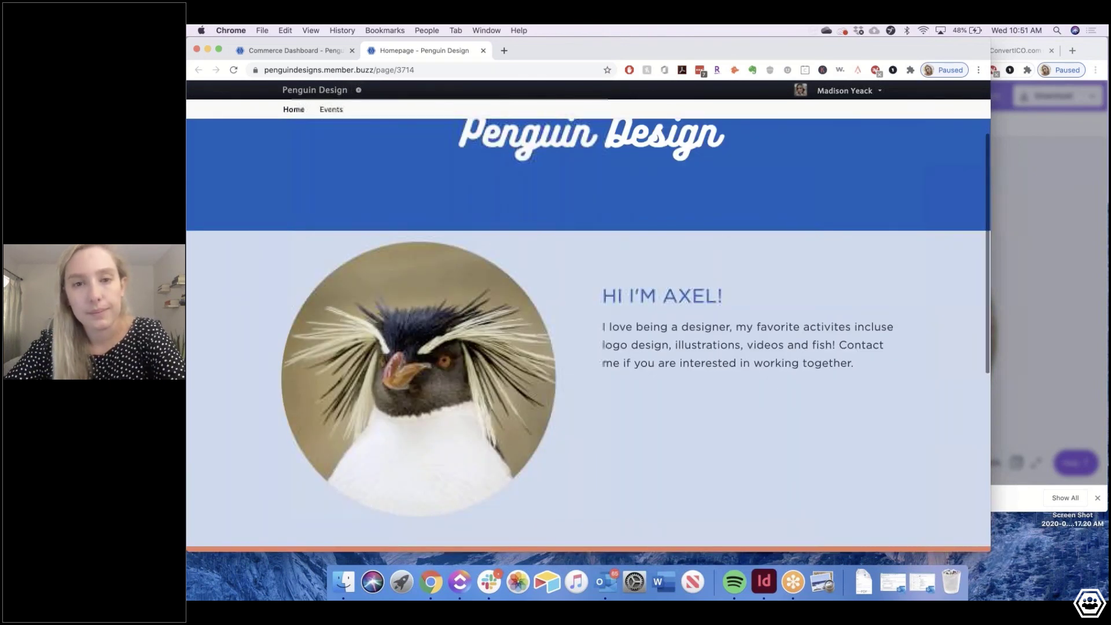
scroll(588, 335, "up", 1)
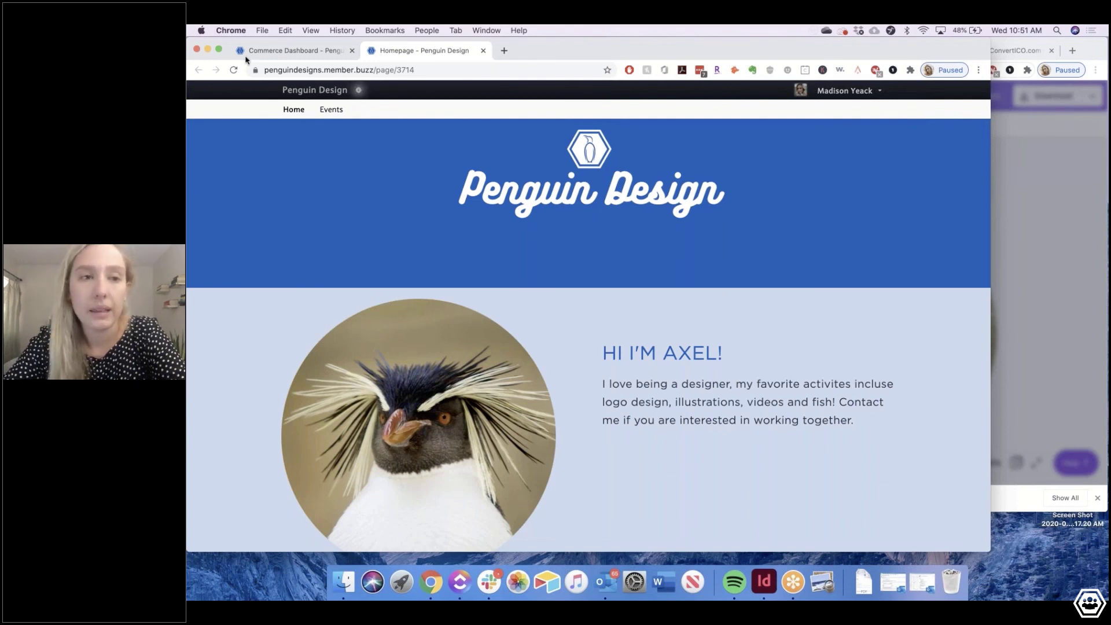
left_click(260, 52)
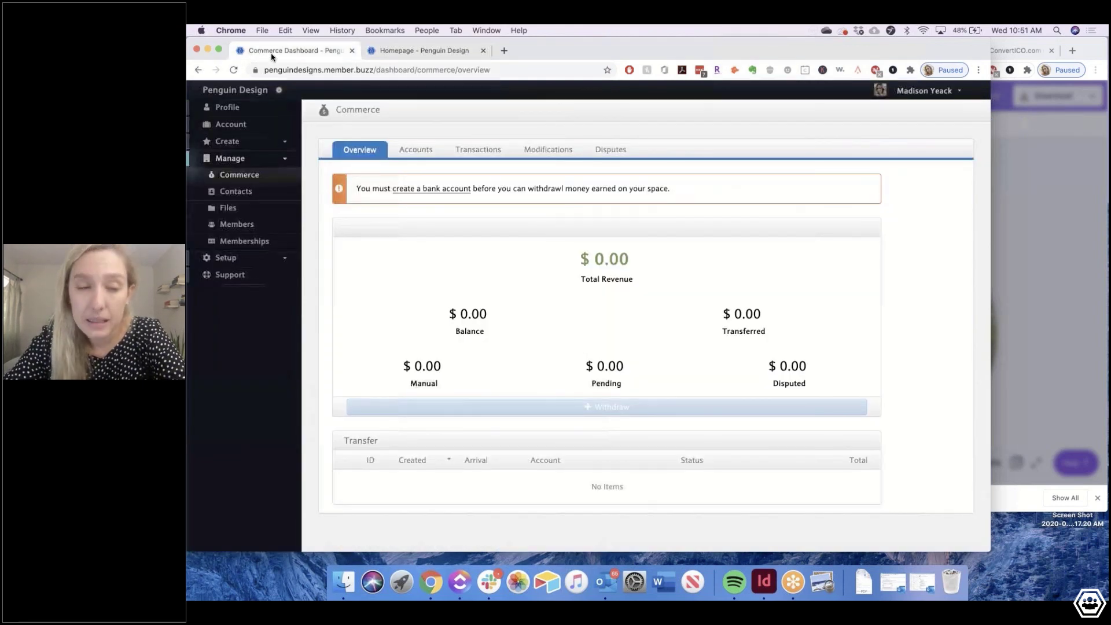
left_click(234, 142)
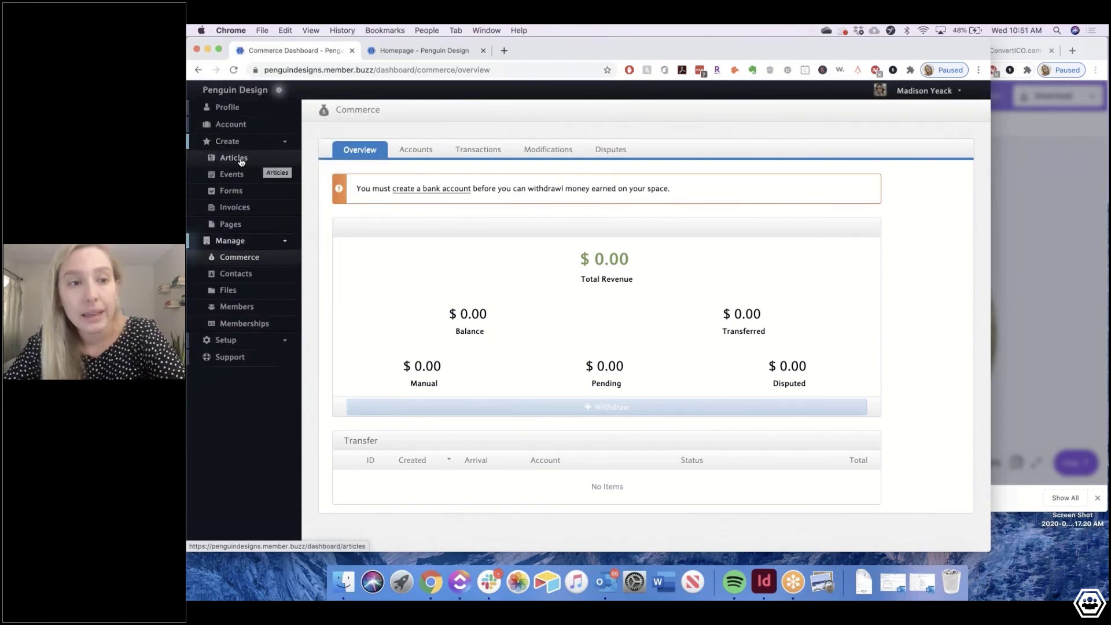
left_click(234, 158)
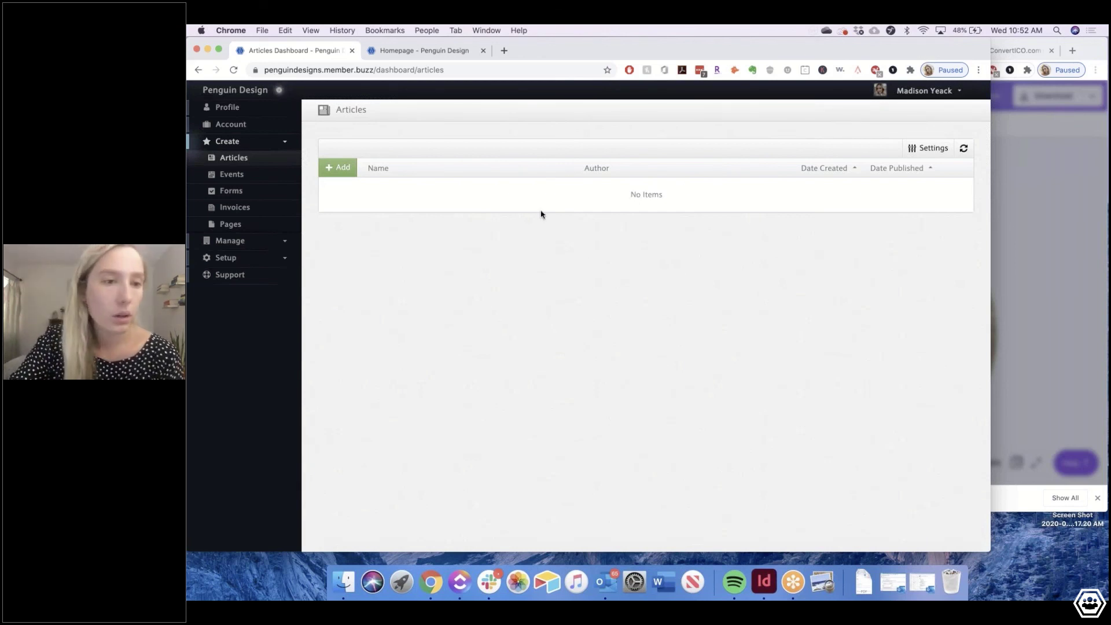
left_click(238, 243)
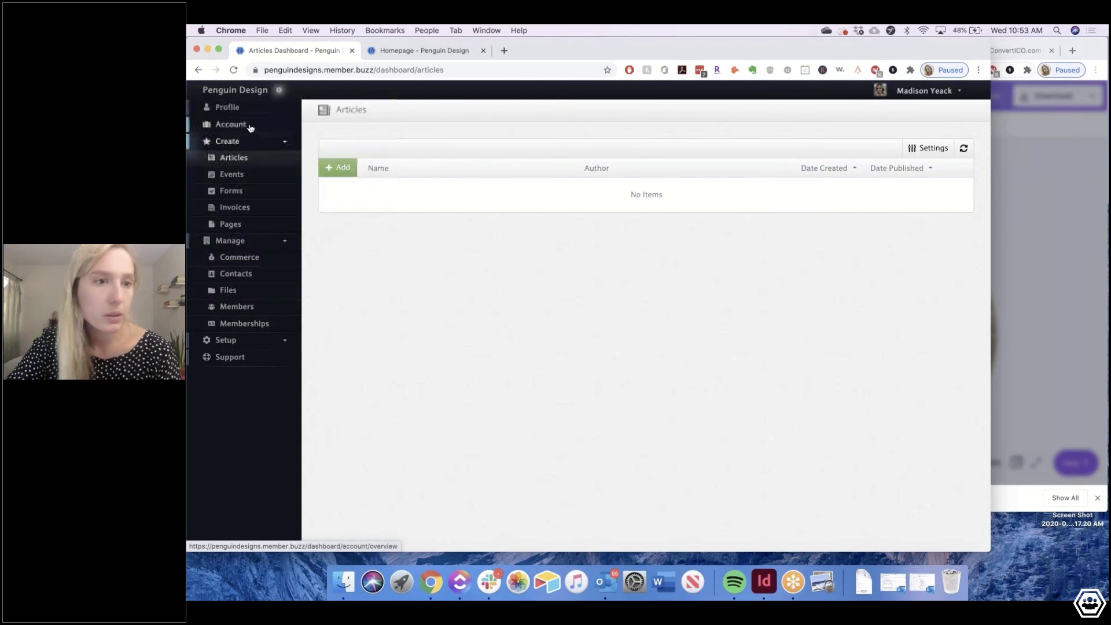
left_click(232, 261)
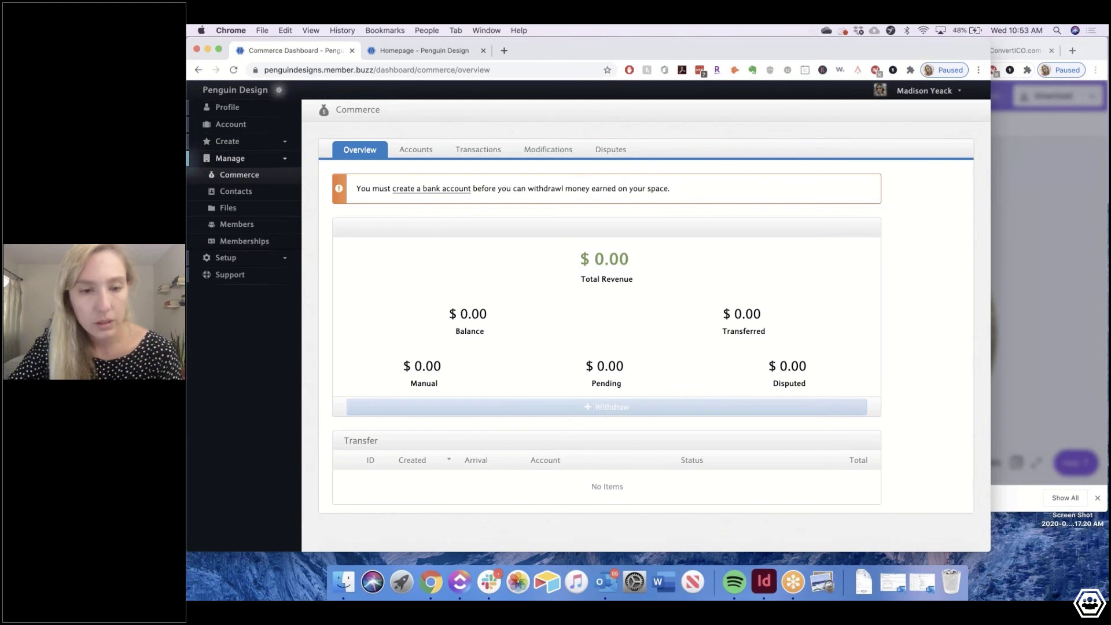
Open the blank bank-account form on the Commerce Accounts tab
left_click(427, 151)
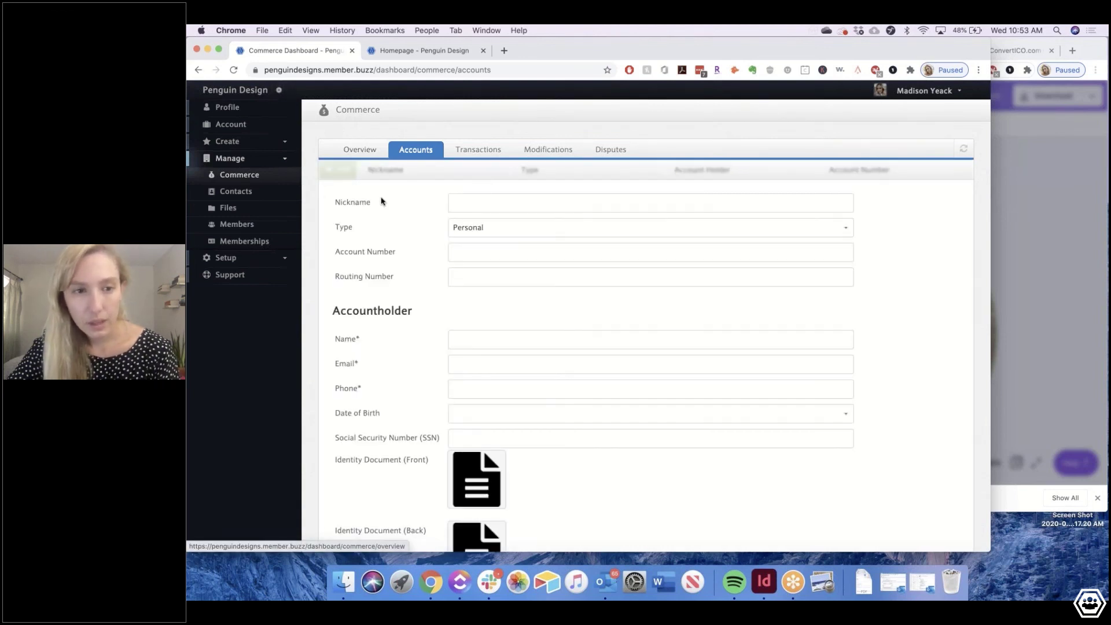
scroll(414, 372, "down", 3)
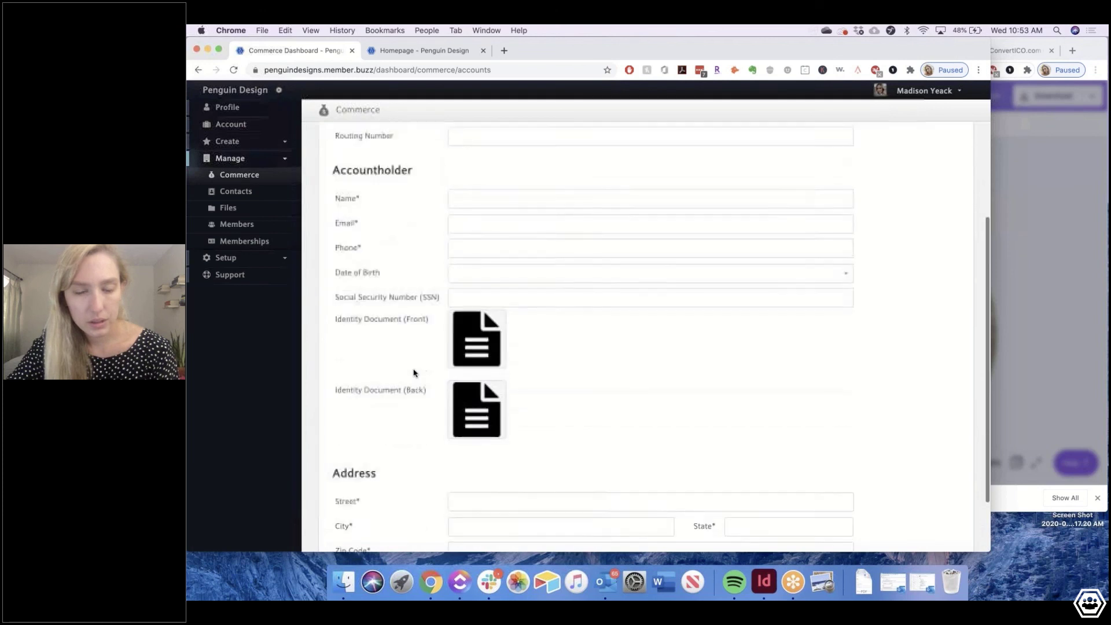
scroll(413, 372, "up", 2)
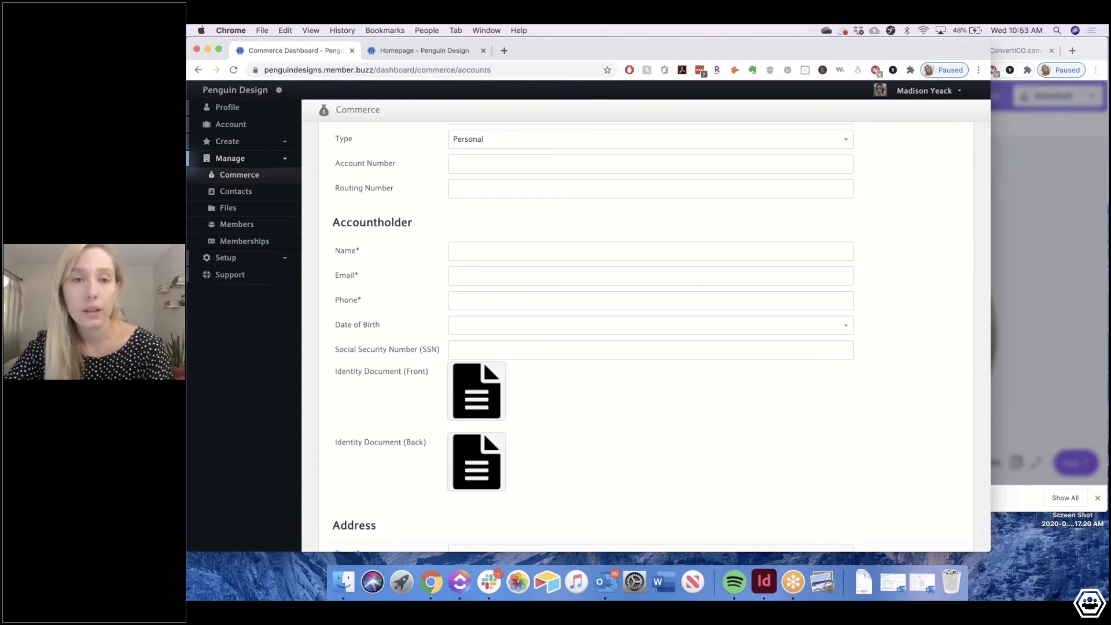
Load the Member.buzz support site (support.member.buzz) in a new browser tab
left_click(505, 51)
type("sup")
key("Return")
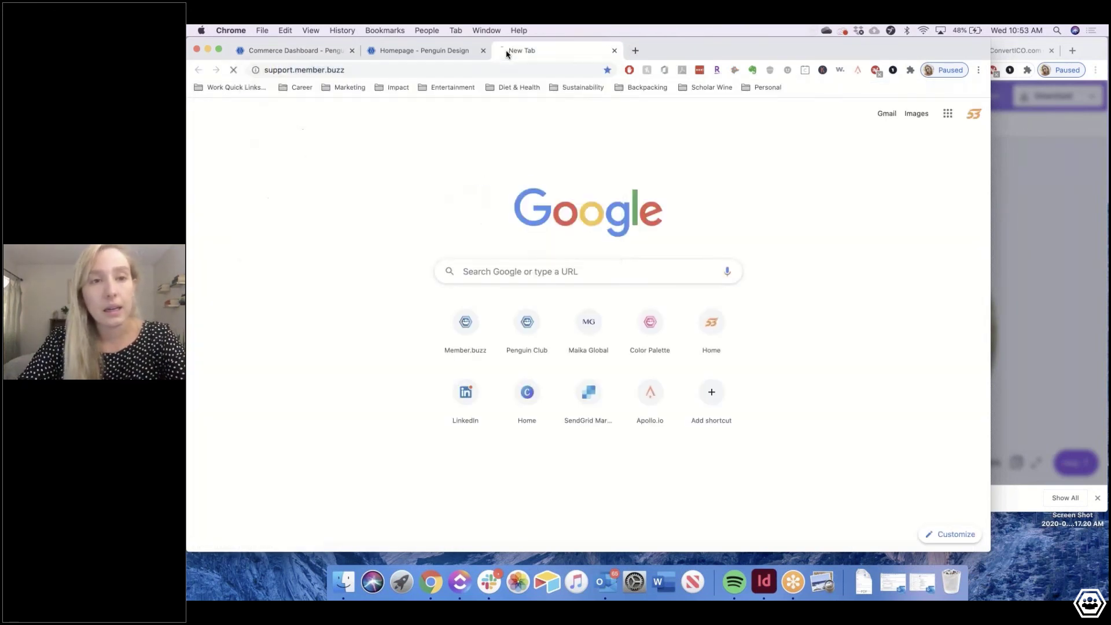
left_click(413, 55)
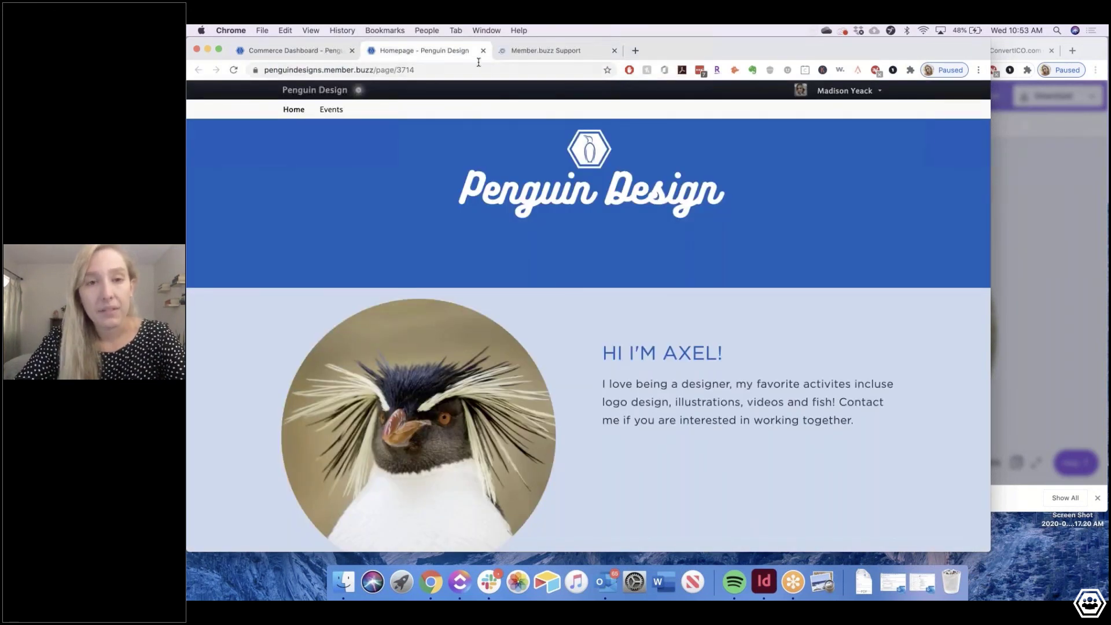
Return to the bank-account form, look it over, then go back to the Commerce overview
left_click(292, 50)
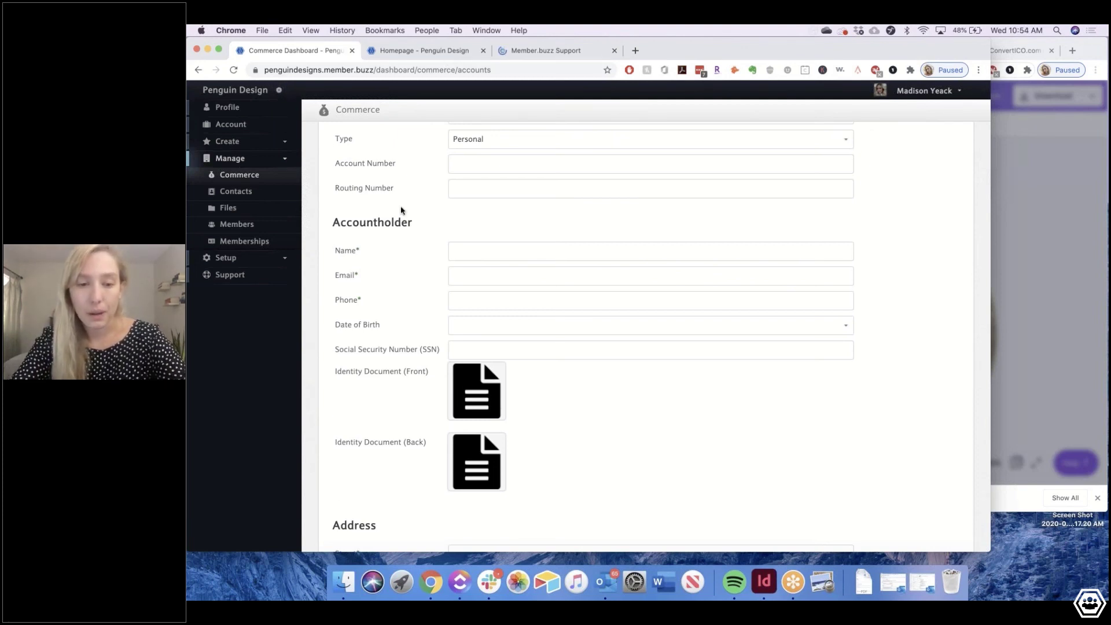
scroll(403, 209, "down", 2)
scroll(414, 185, "up", 4)
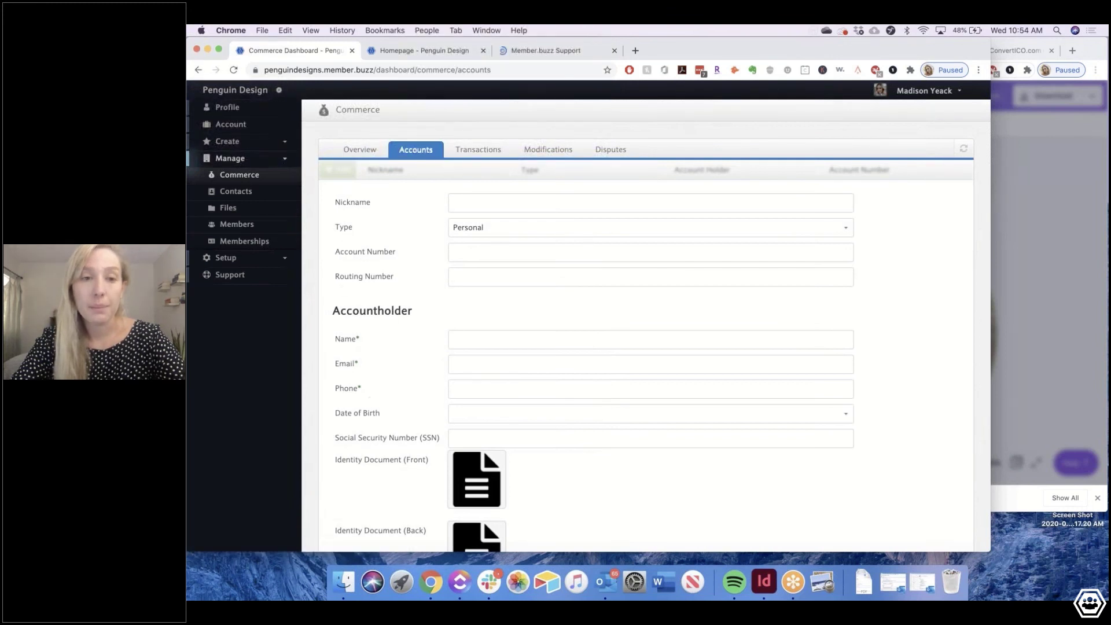
scroll(645, 336, "down", 2)
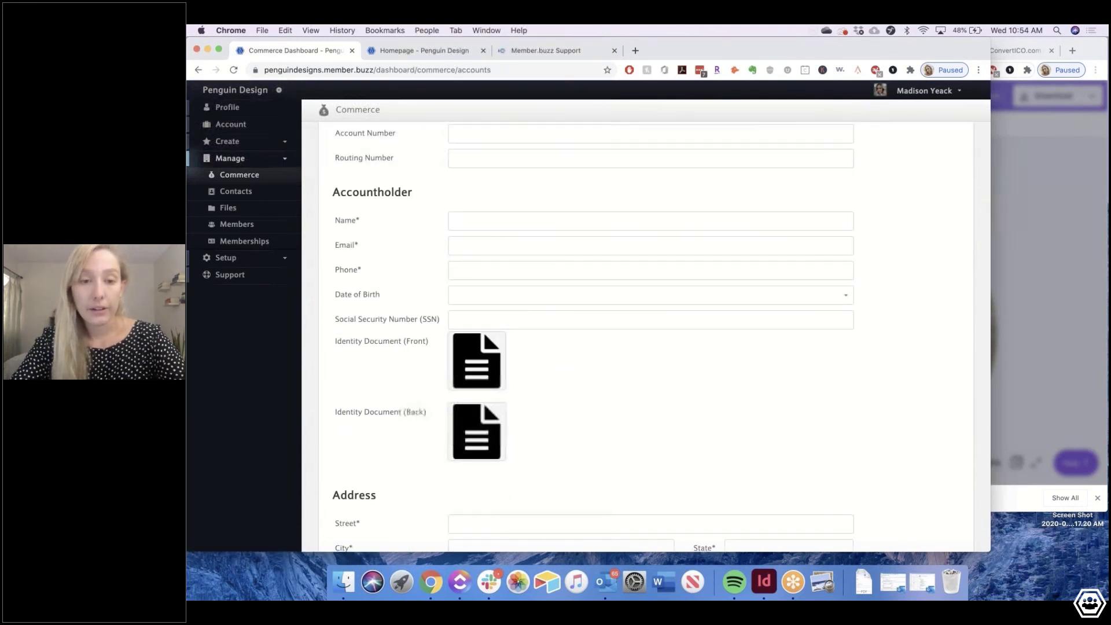
scroll(414, 412, "up", 2)
left_click(366, 150)
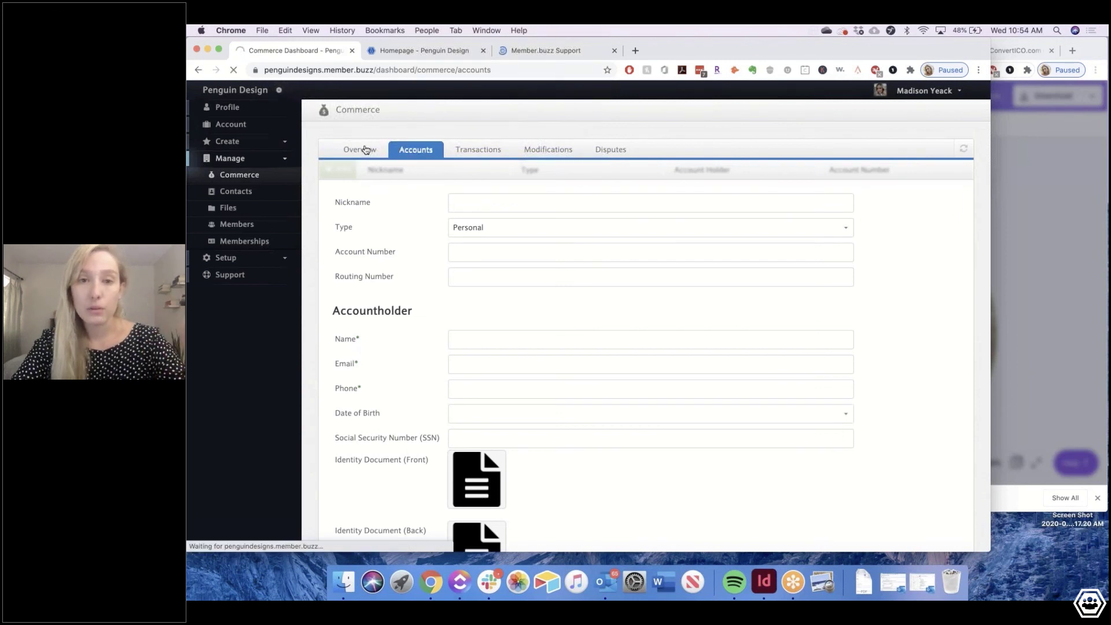